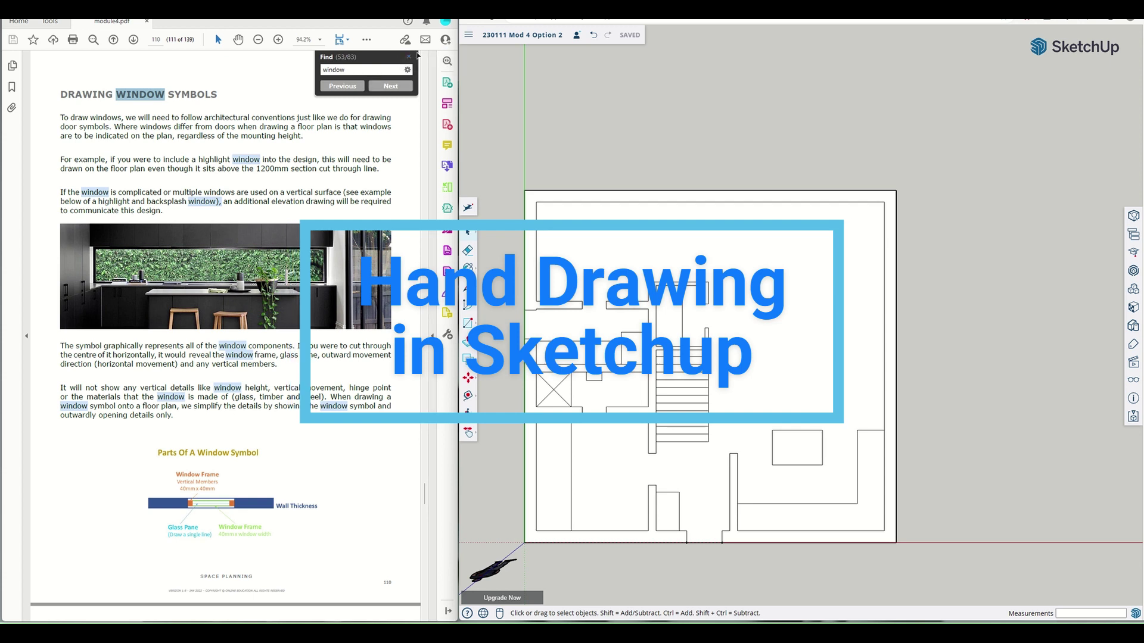
Review the window symbols by window type and the Parts Of A Window Symbol diagram in the reference PDF
left_click(409, 60)
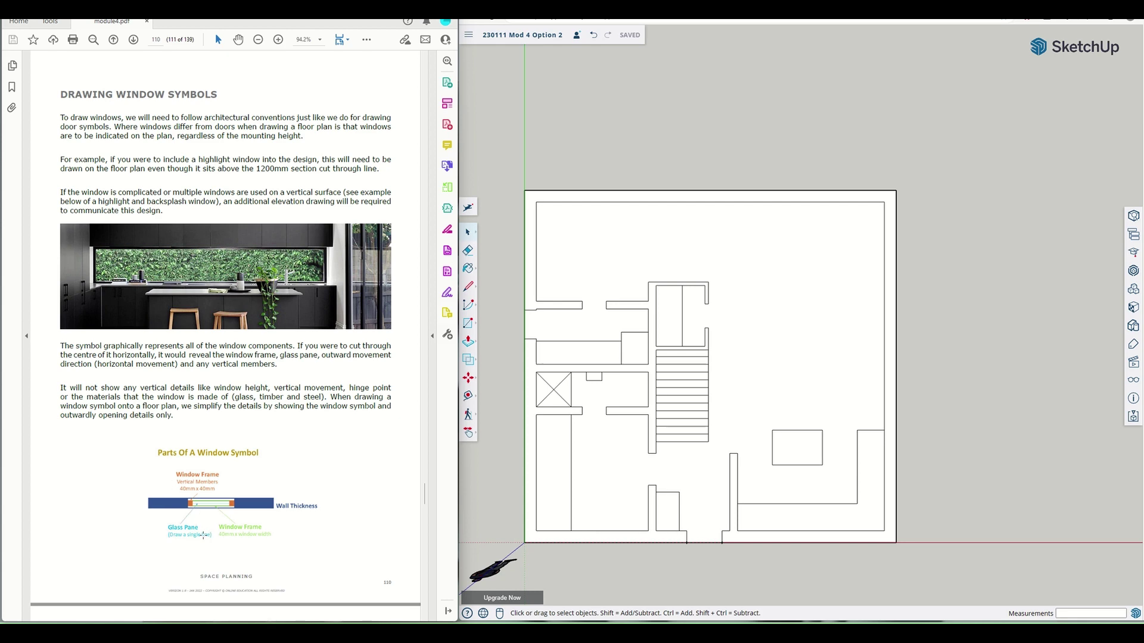
scroll(196, 540, "down", 10)
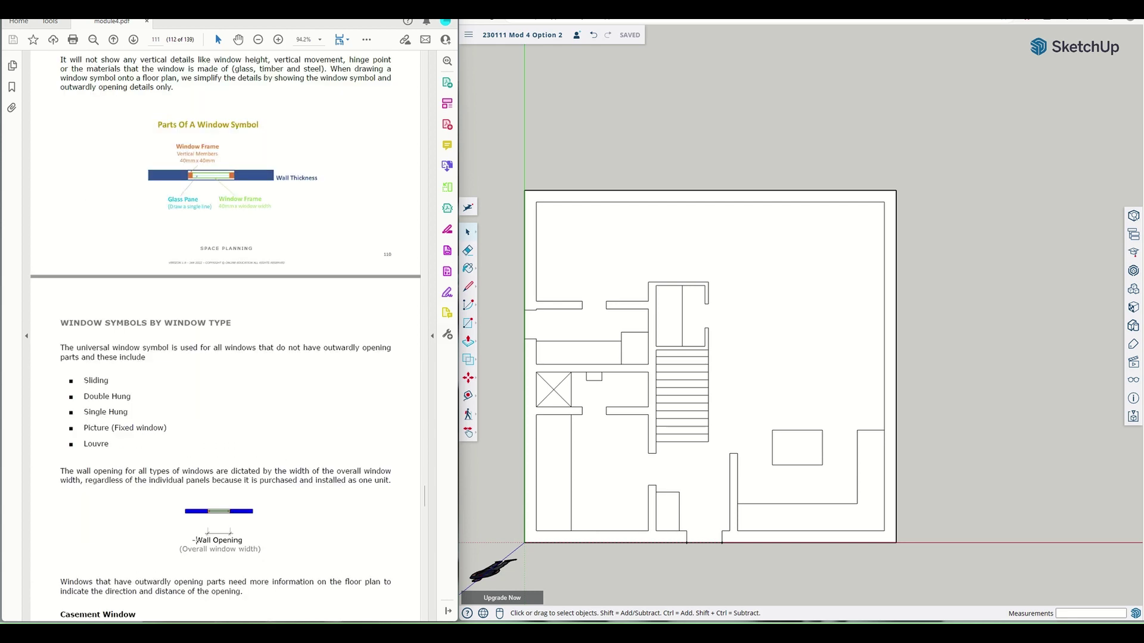
scroll(206, 524, "down", 14)
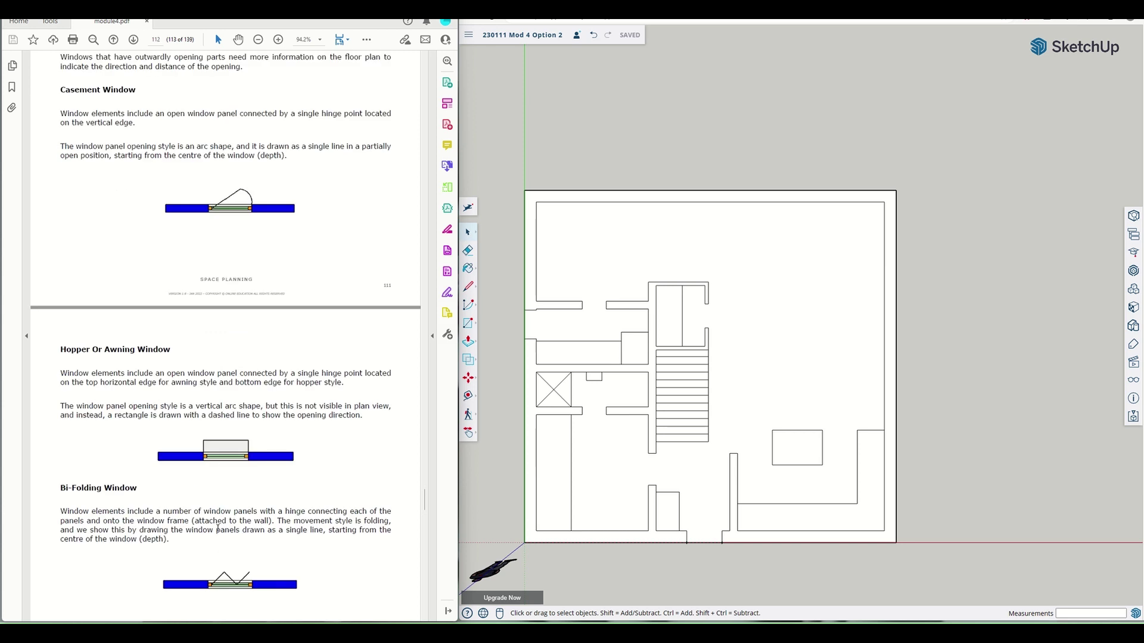
scroll(225, 587, "down", 5)
scroll(199, 468, "up", 6)
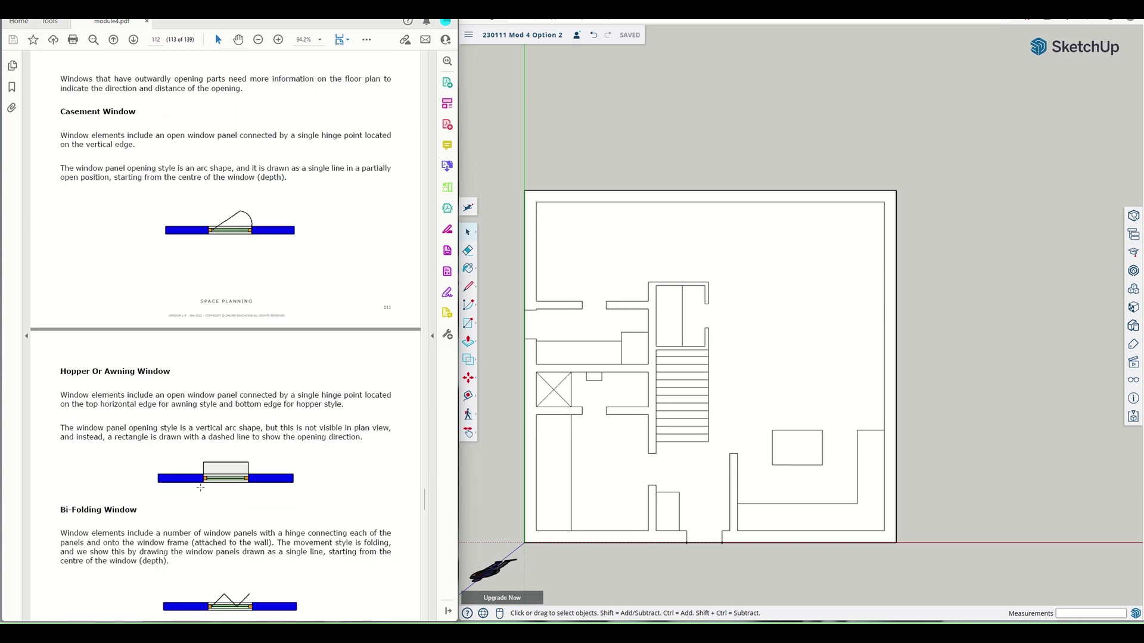
scroll(201, 480, "up", 20)
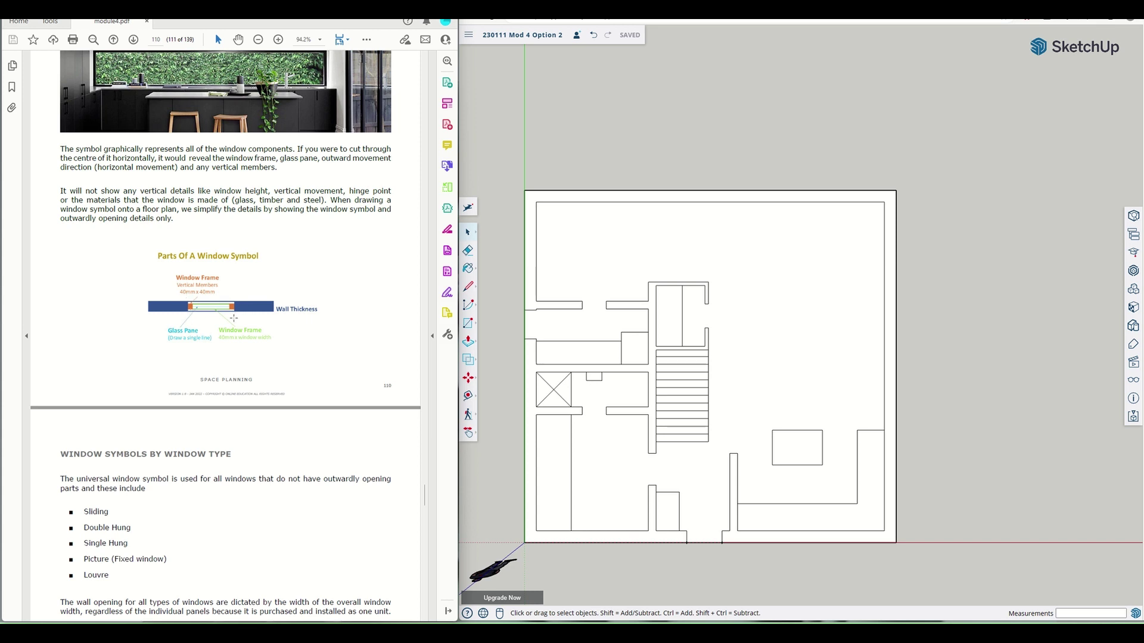
scroll(199, 345, "up", 1)
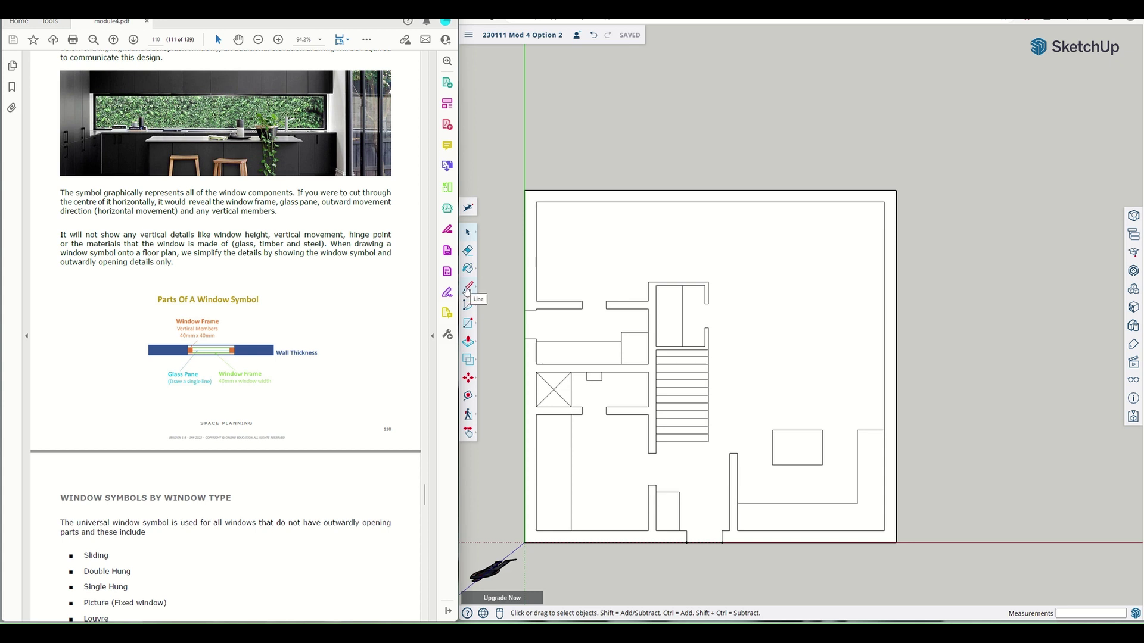
Place guide points along the upper wall's inner edge, 500 mm from the left inner corner and 2000 mm further along
left_click(468, 396)
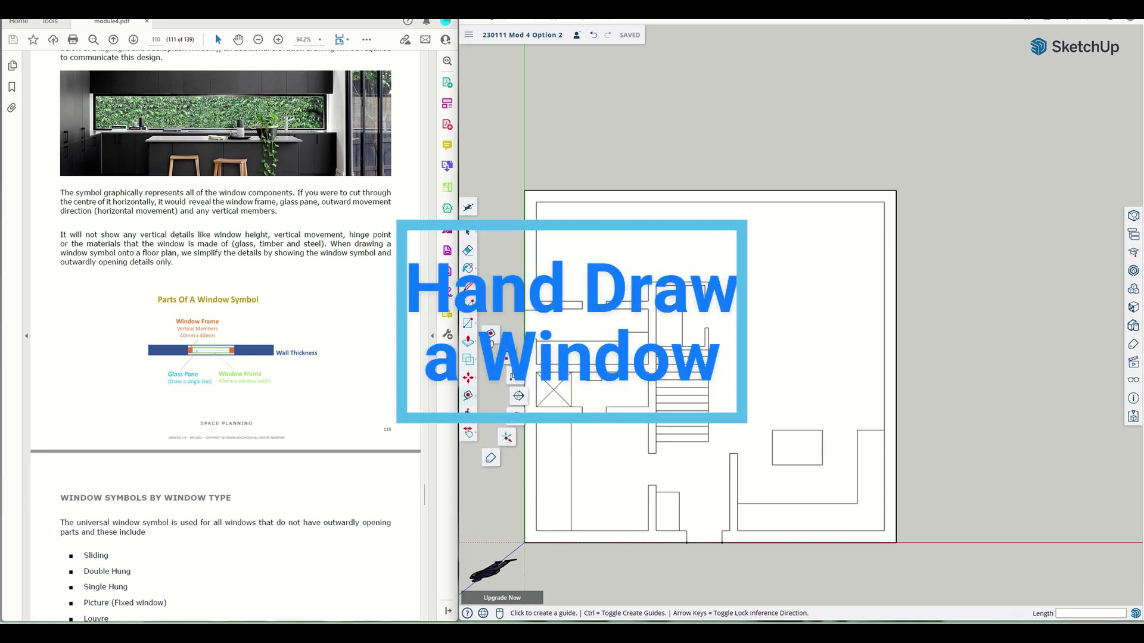
left_click(536, 202)
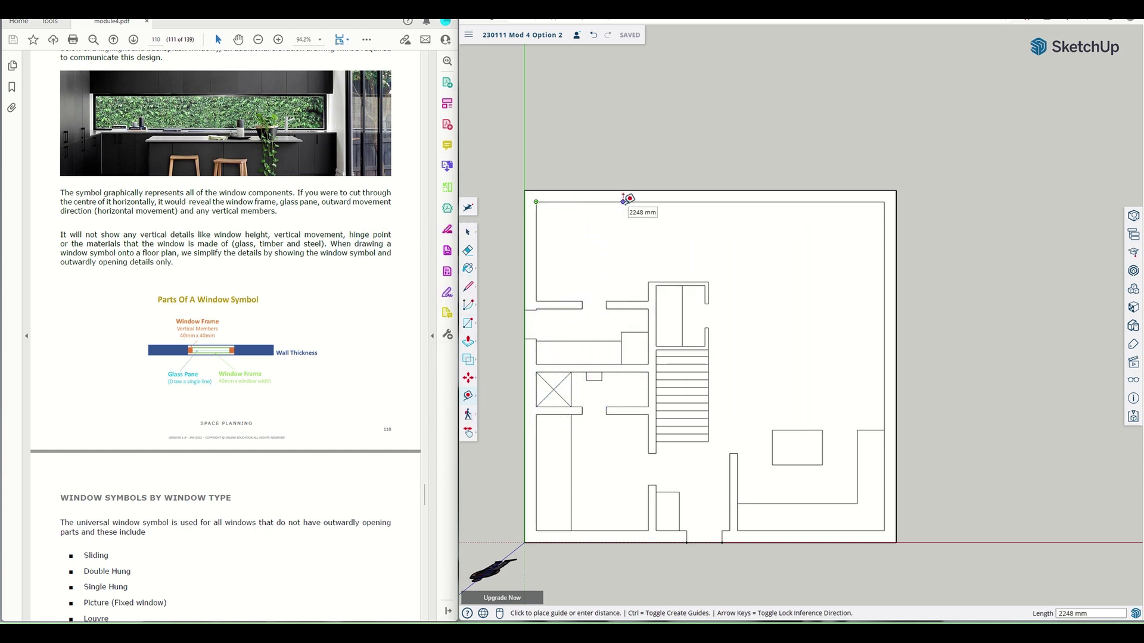
type("500")
key("Return")
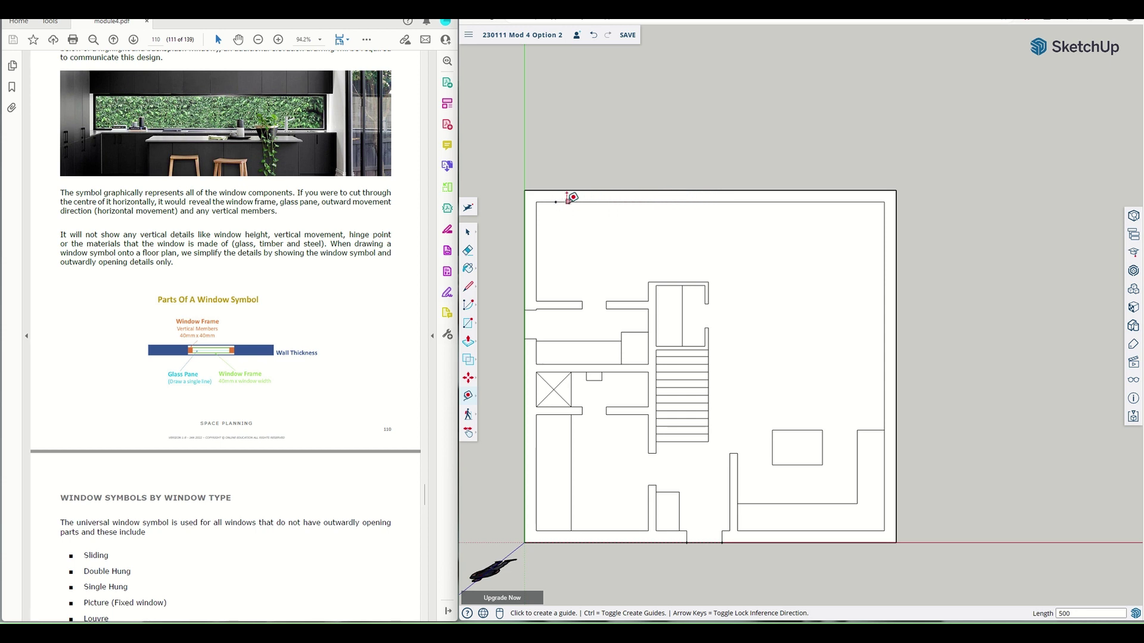
left_click(556, 201)
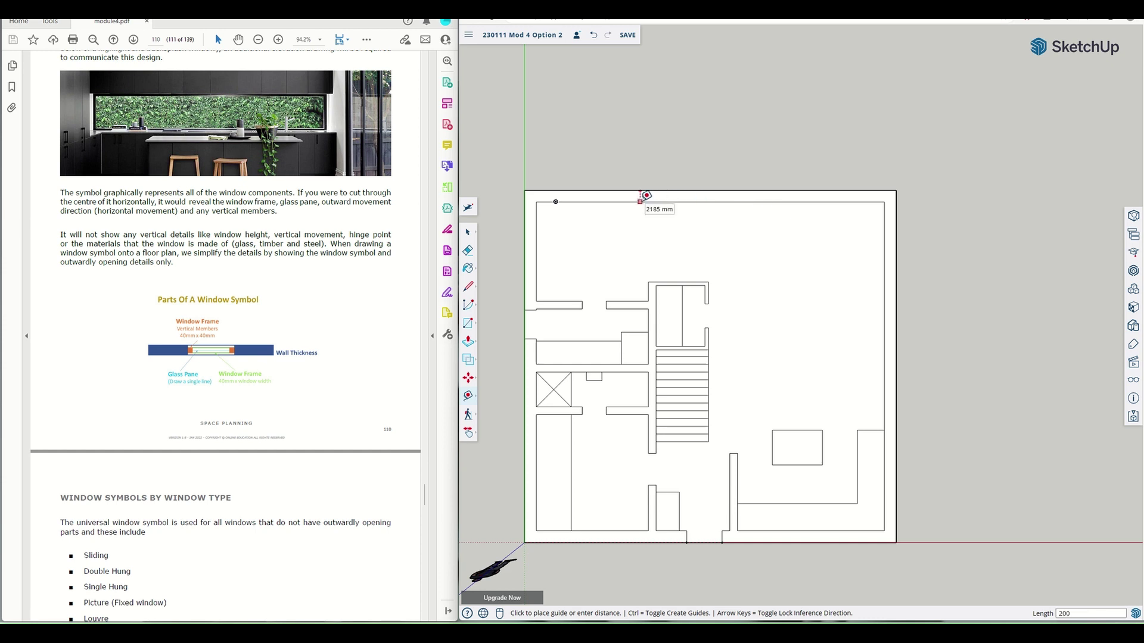
key("Return")
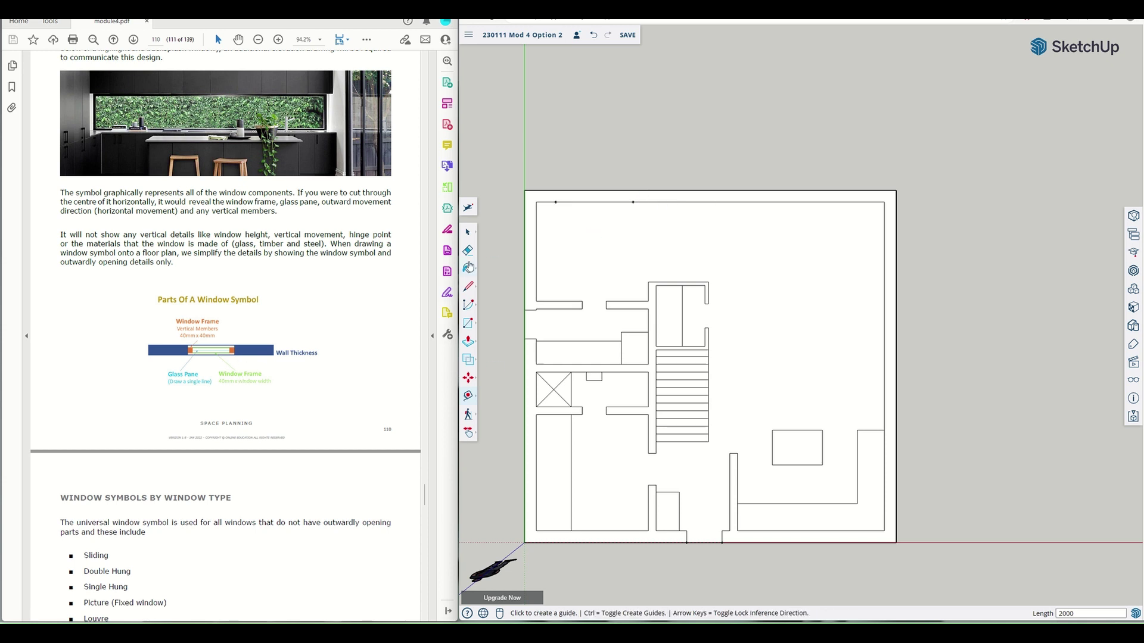
Draw a line straight across the upper wall's thickness at each guide point to mark the window opening
left_click(469, 287)
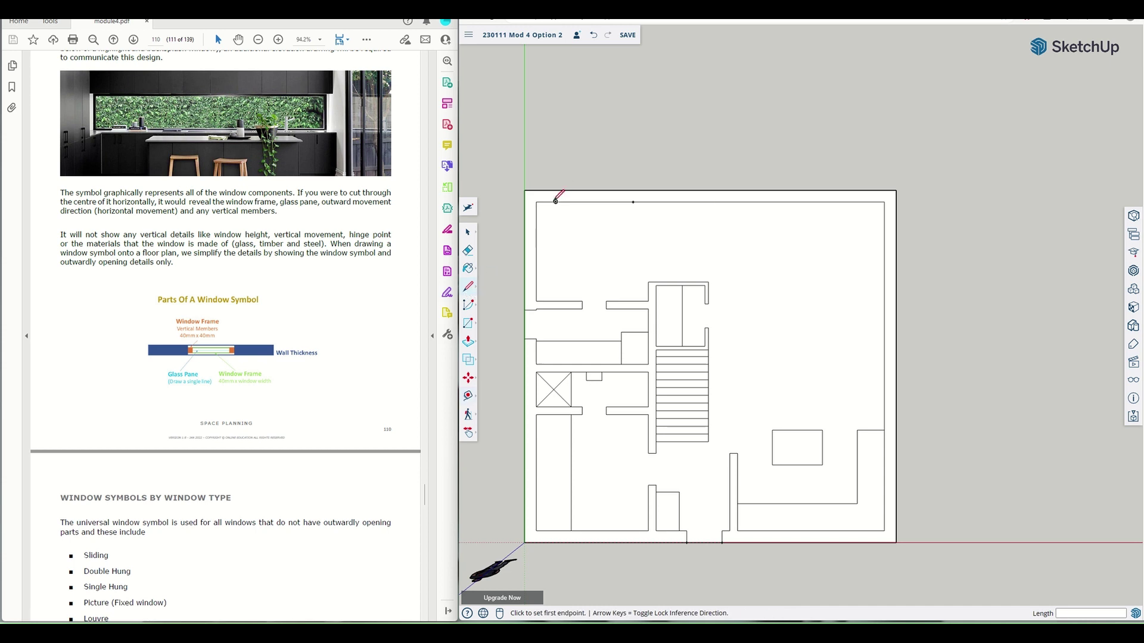
left_click(555, 202)
left_click(556, 190)
scroll(631, 158, "up", 10)
scroll(638, 154, "up", 5)
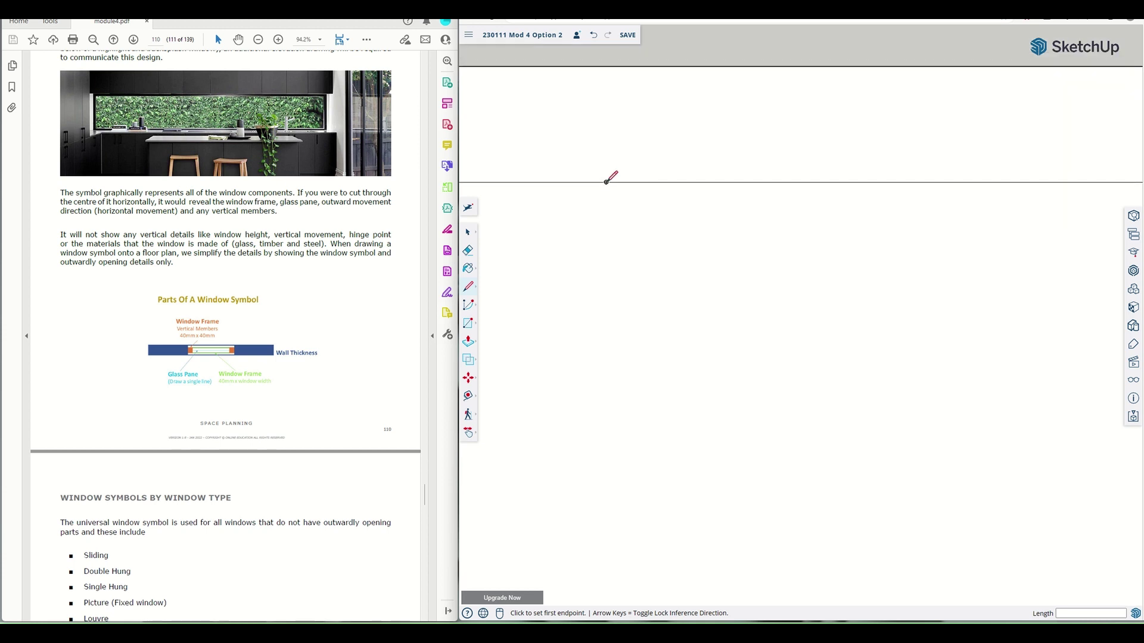
left_click(606, 181)
left_click(607, 65)
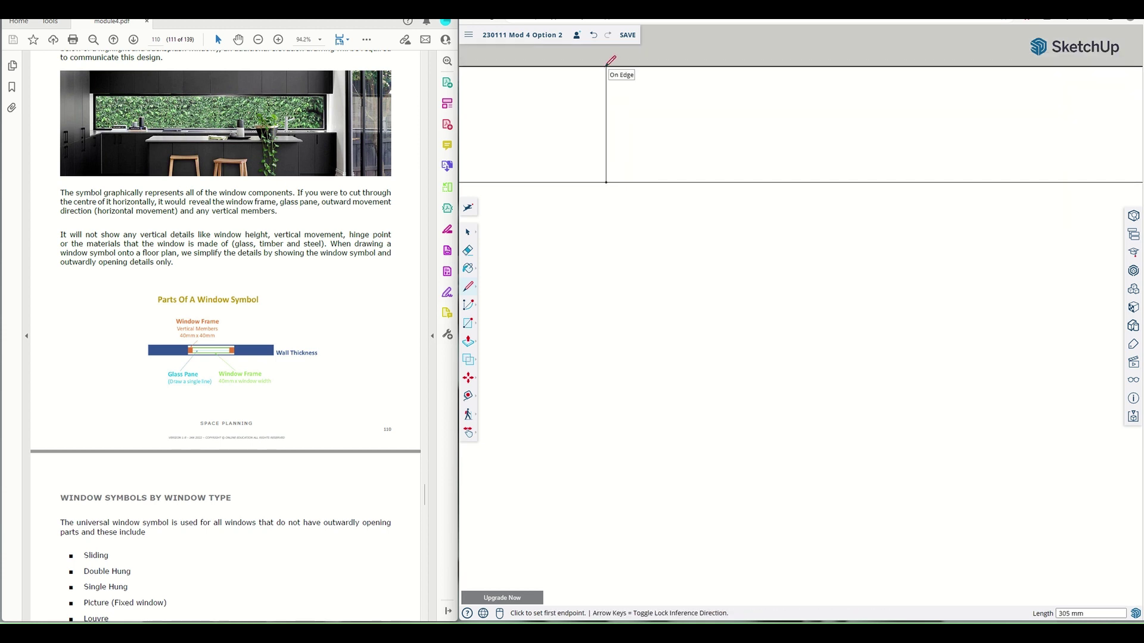
scroll(667, 223, "down", 6)
scroll(565, 218, "up", 3)
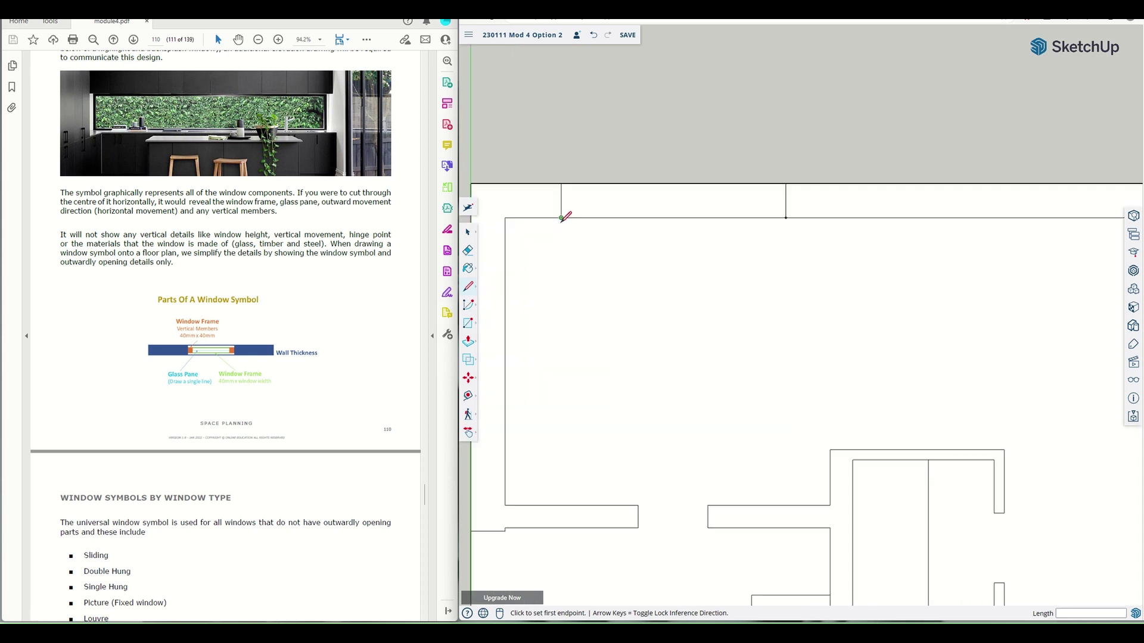
scroll(565, 218, "up", 1)
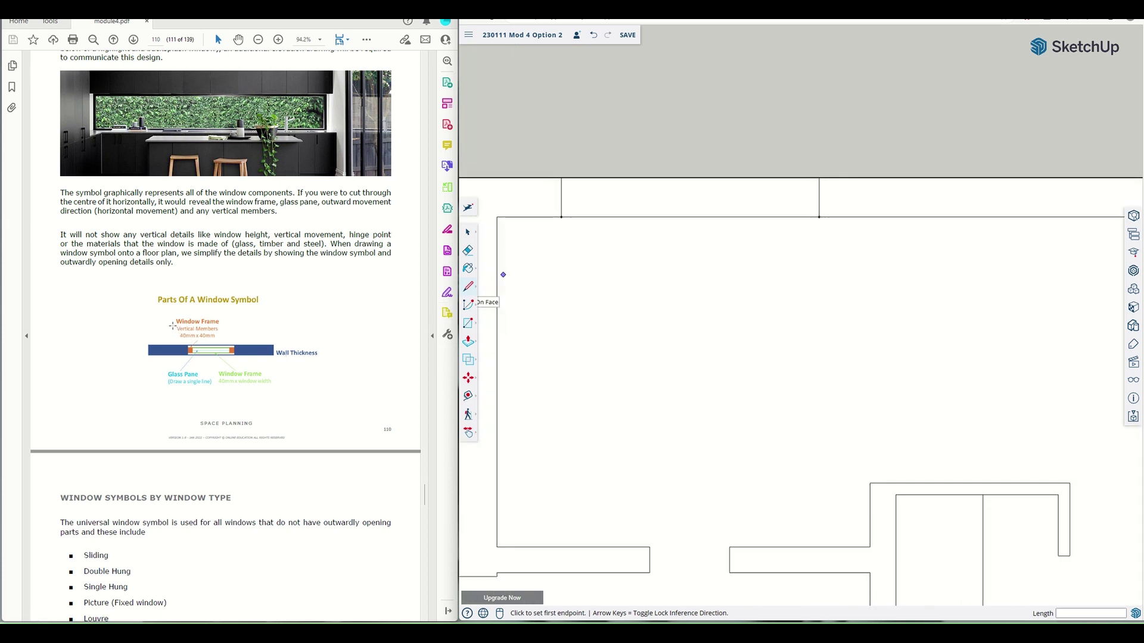
Draw a 40 by 40 mm square for the window frame inside the opening, near its left end
left_click_drag(173, 324, 240, 323)
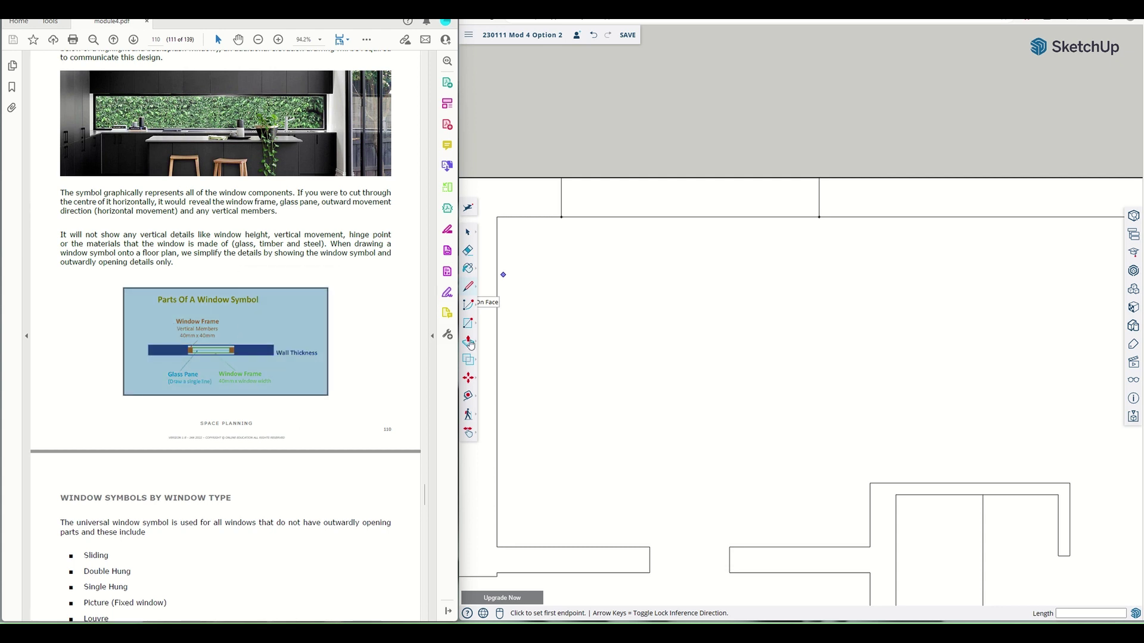
left_click(294, 391)
scroll(572, 170, "up", 4)
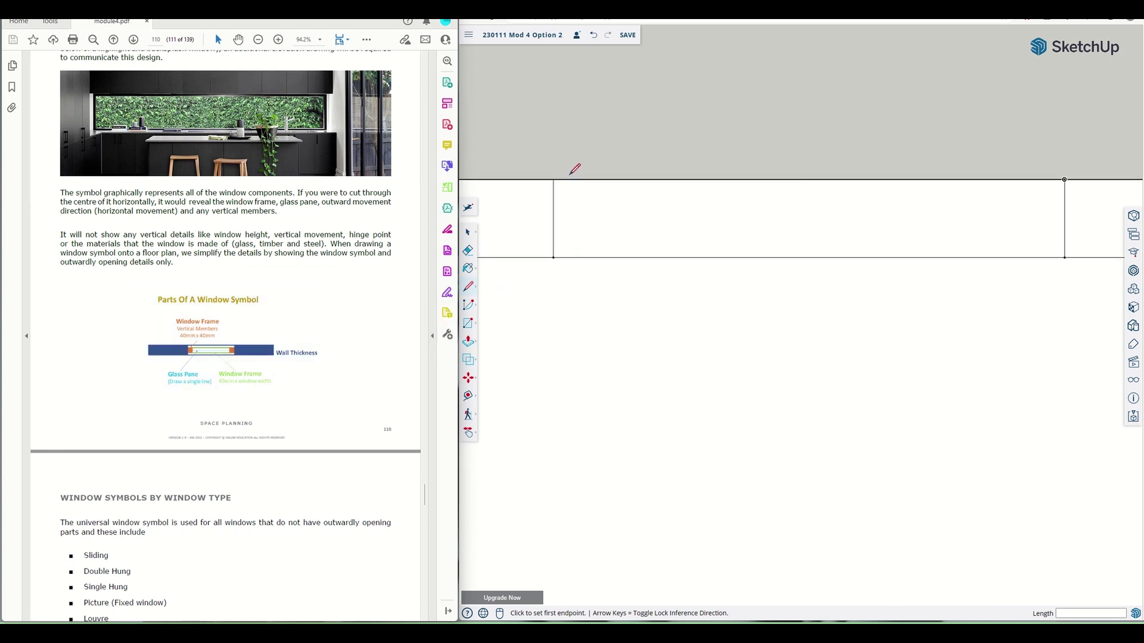
scroll(596, 235, "down", 3)
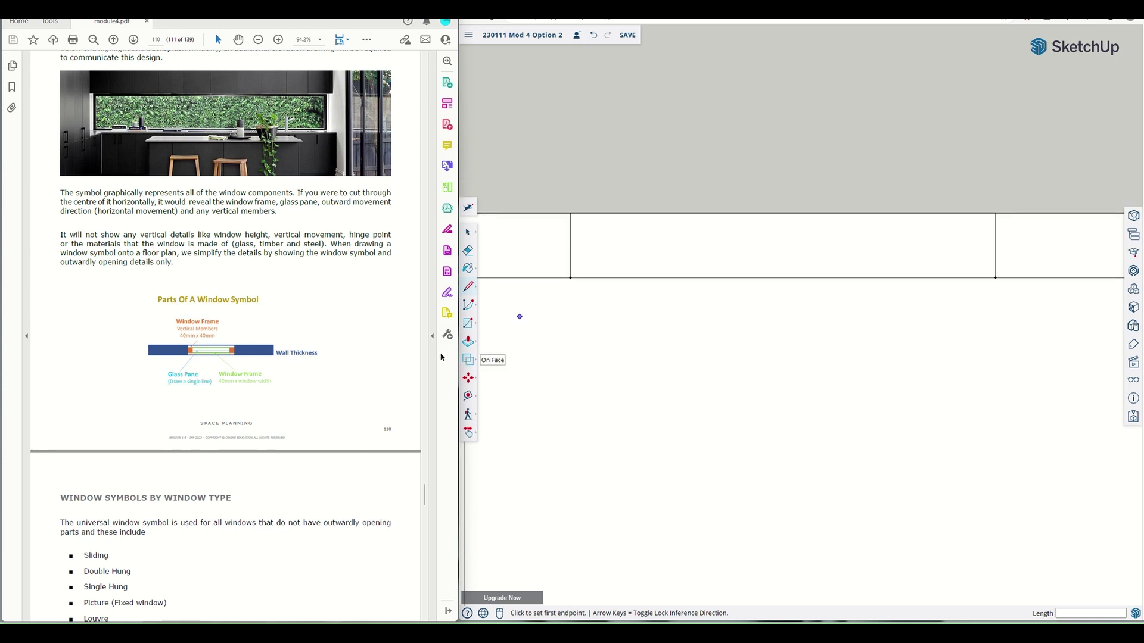
left_click(468, 327)
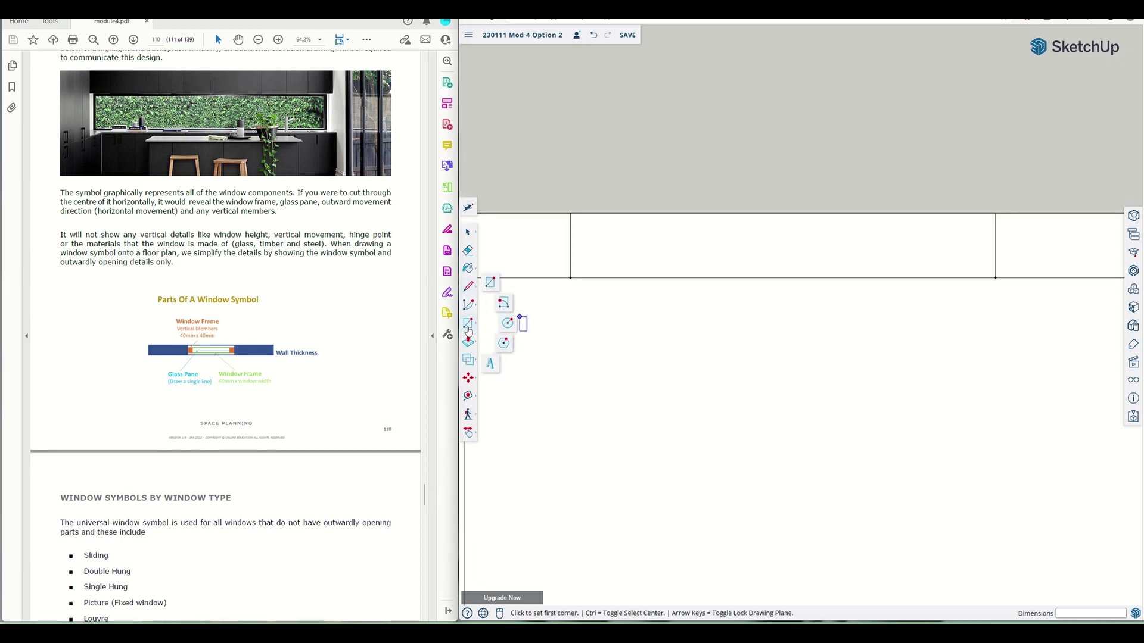
left_click(491, 284)
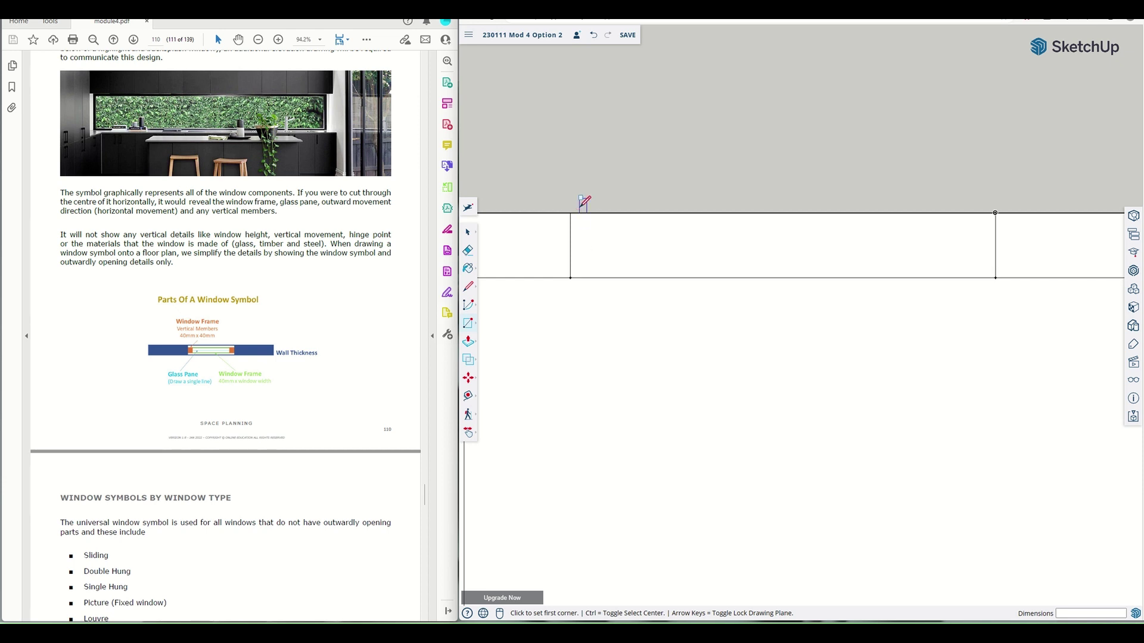
left_click(579, 234)
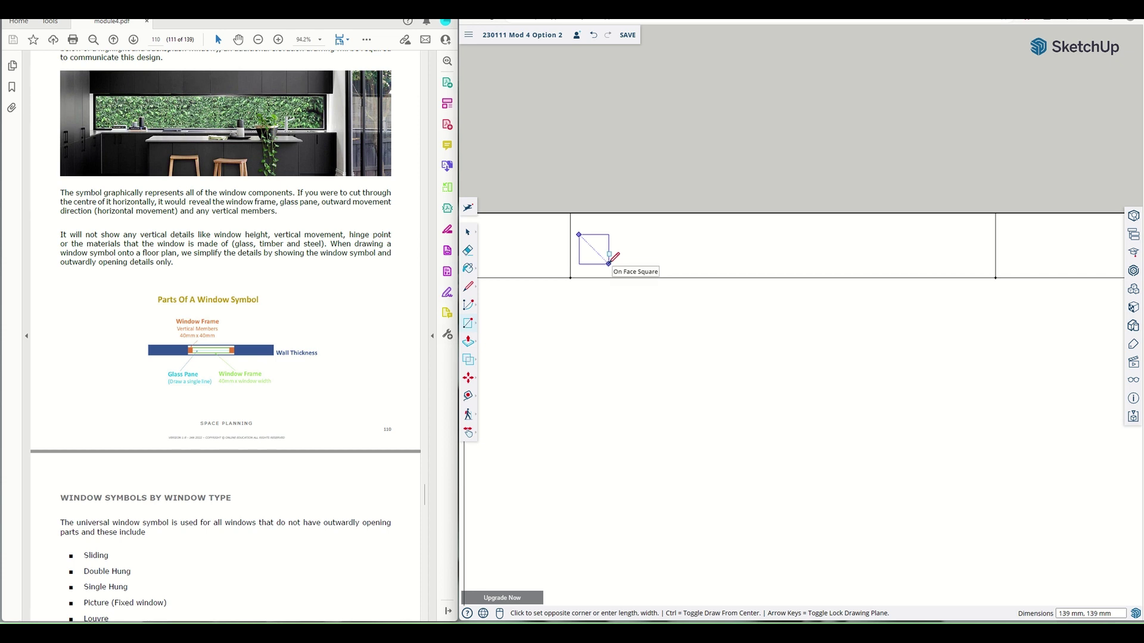
type("40, 40")
key("Return")
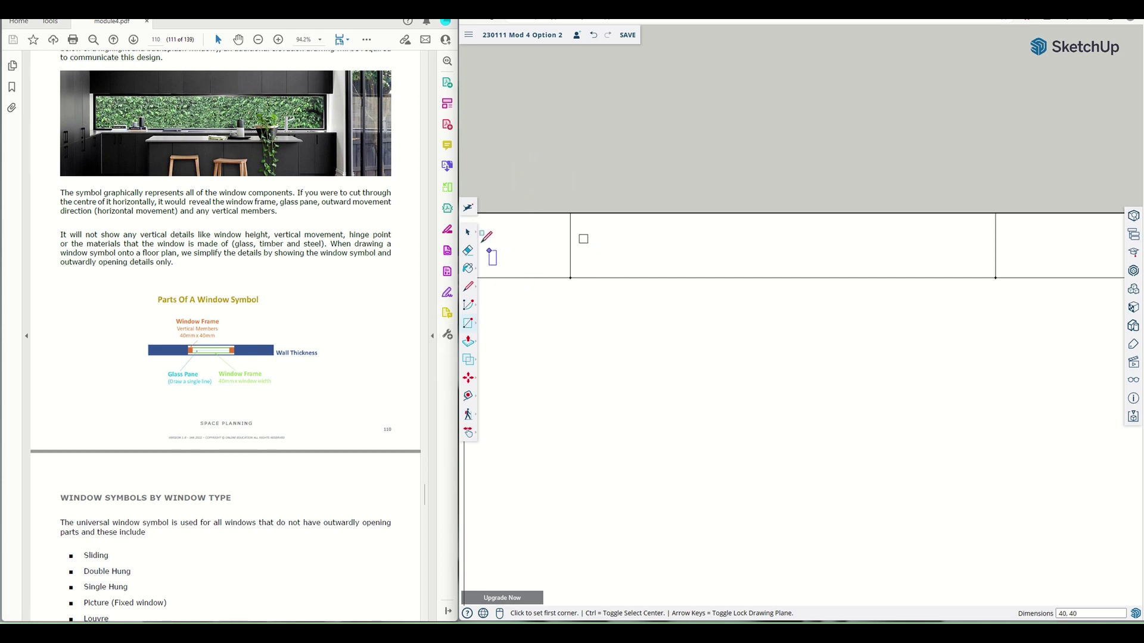
Copy the frame square and paste the duplicate near the right end of the window opening
left_click(468, 233)
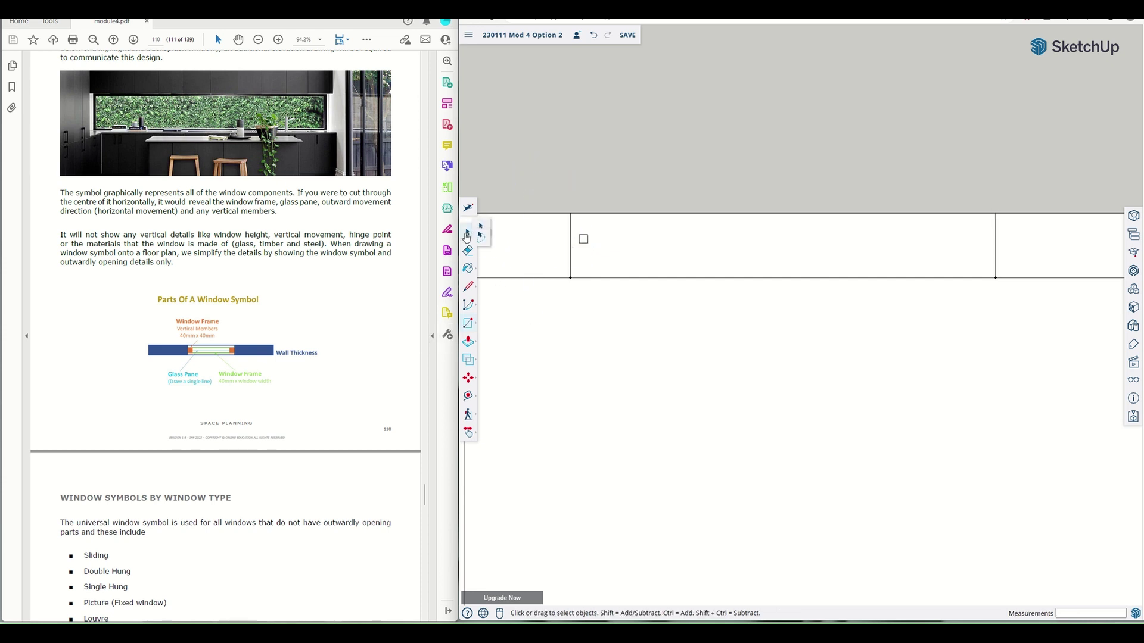
left_click(487, 227)
left_click_drag(579, 233, 596, 257)
key("ctrl+v")
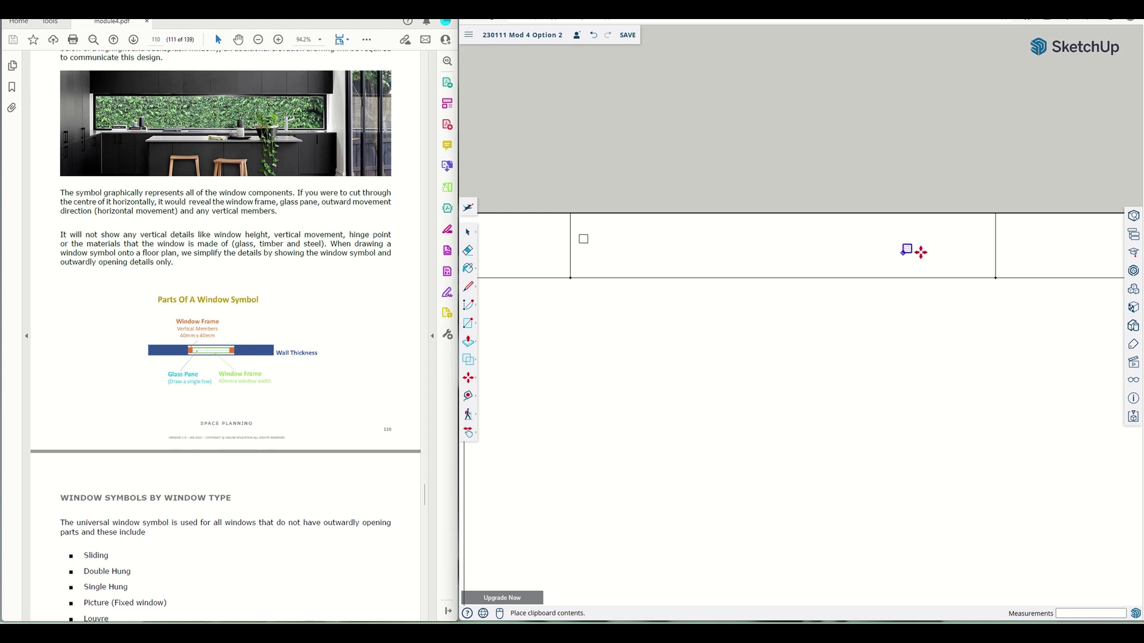
scroll(965, 249, "up", 3)
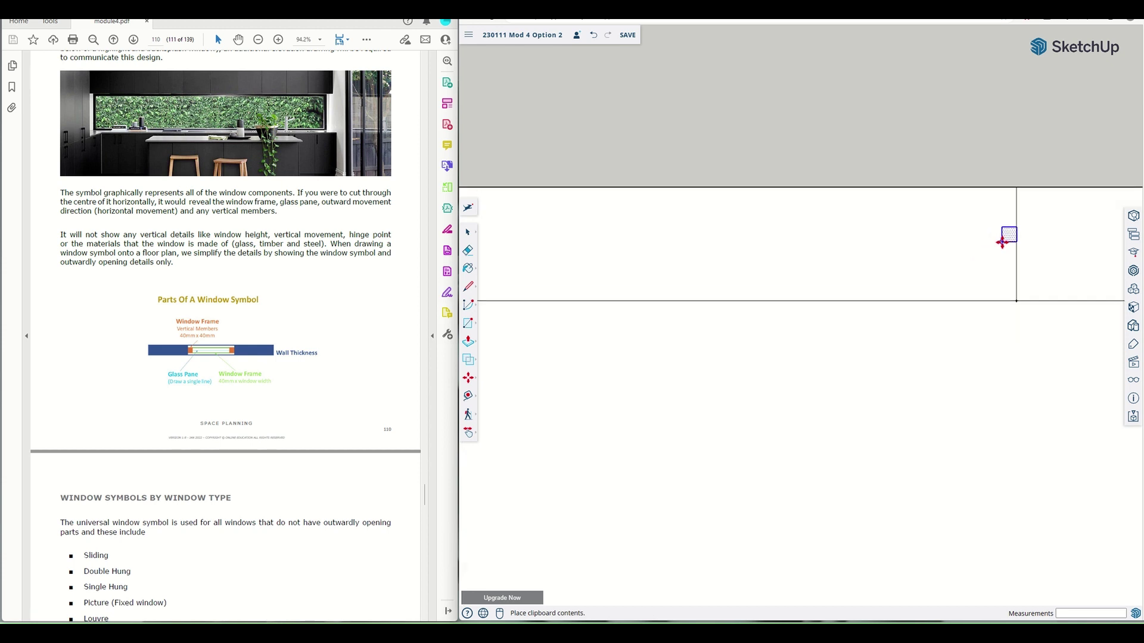
left_click(970, 249)
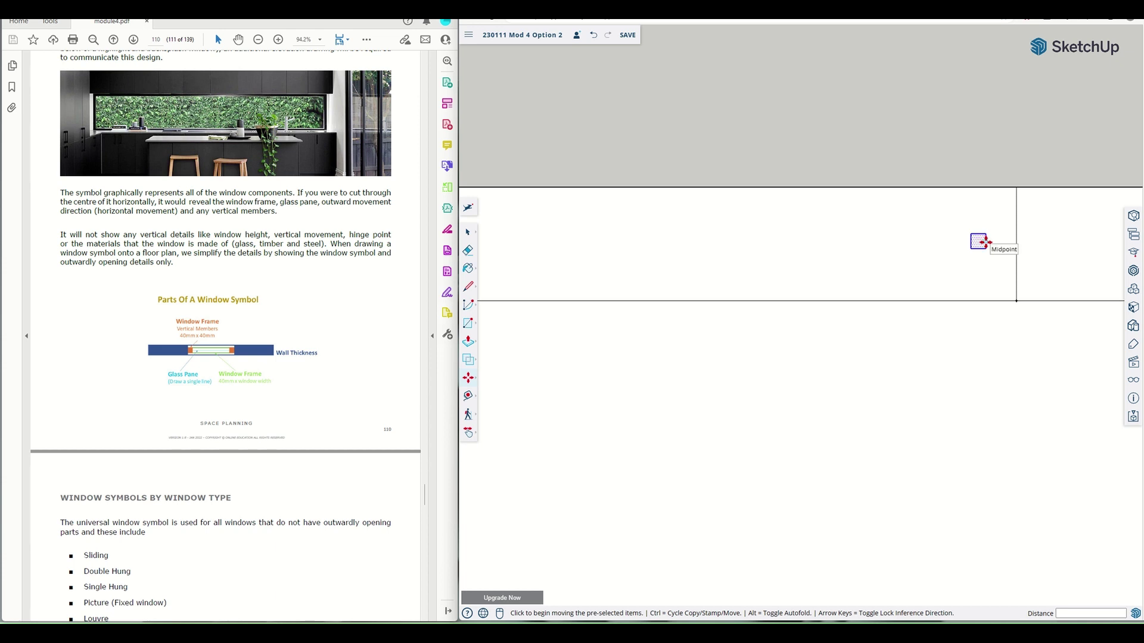
Move the duplicate square by its right-edge midpoint onto the opening's right end line, near mid-wall
left_click(984, 243)
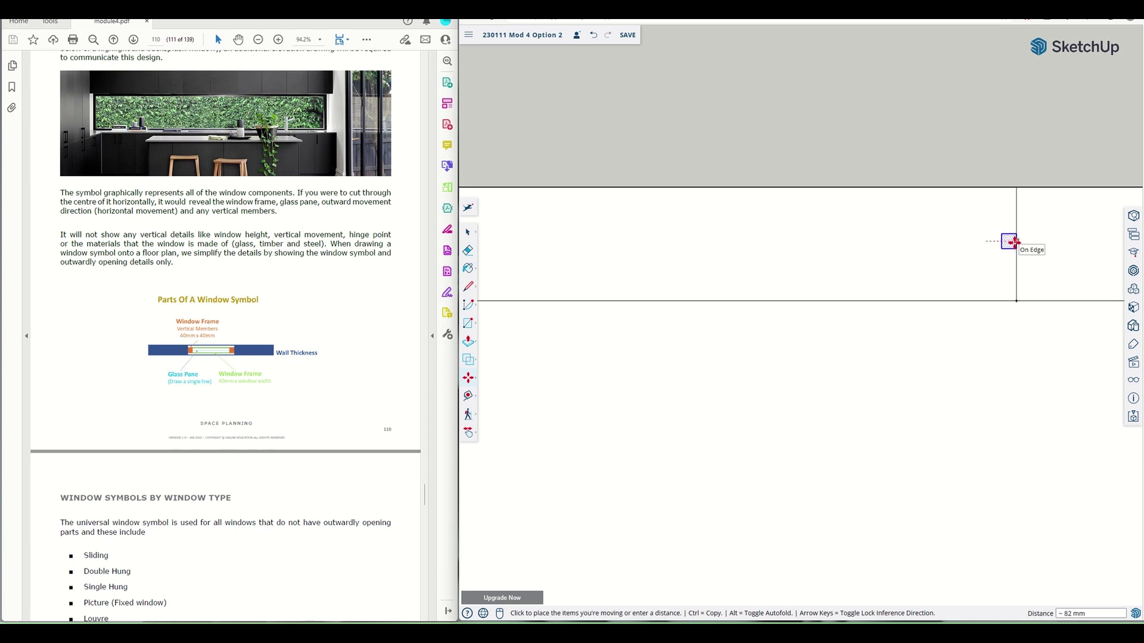
scroll(1014, 242, "up", 6)
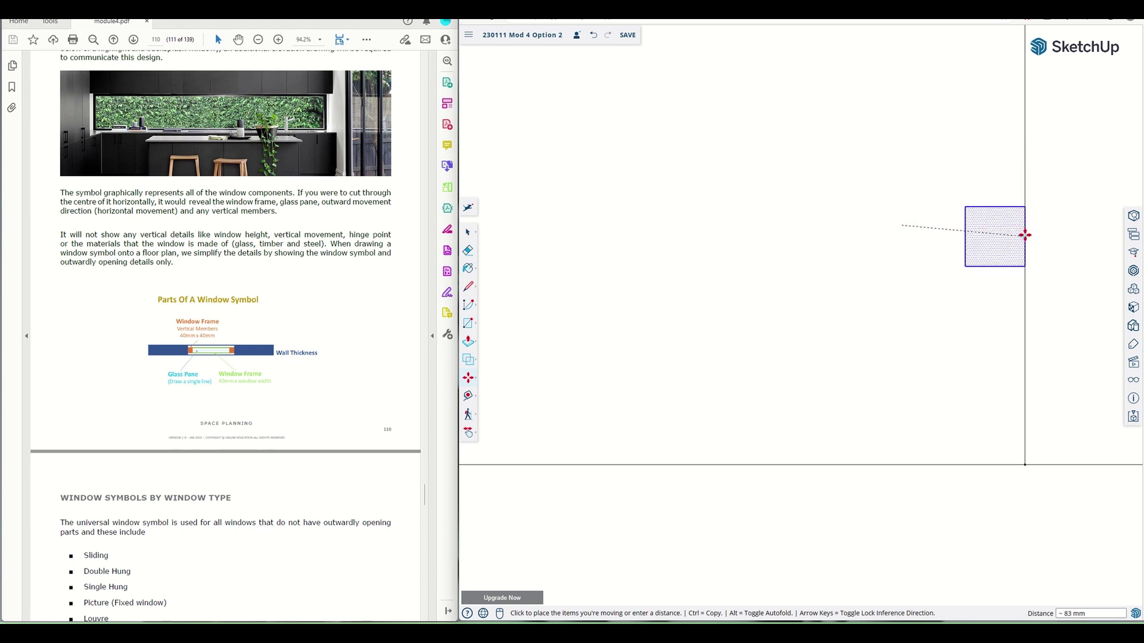
left_click(1025, 239)
scroll(862, 270, "down", 3)
scroll(862, 270, "down", 5)
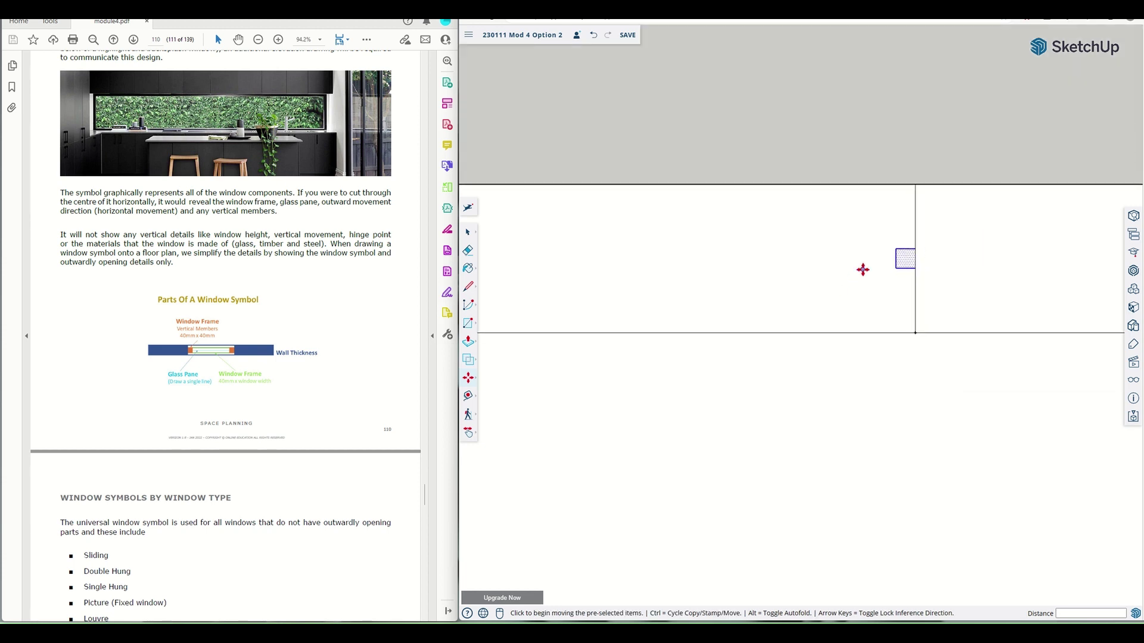
Move the original frame square by its left-edge midpoint onto the opening's left end line, near mid-wall
scroll(552, 250, "up", 3)
scroll(552, 249, "up", 2)
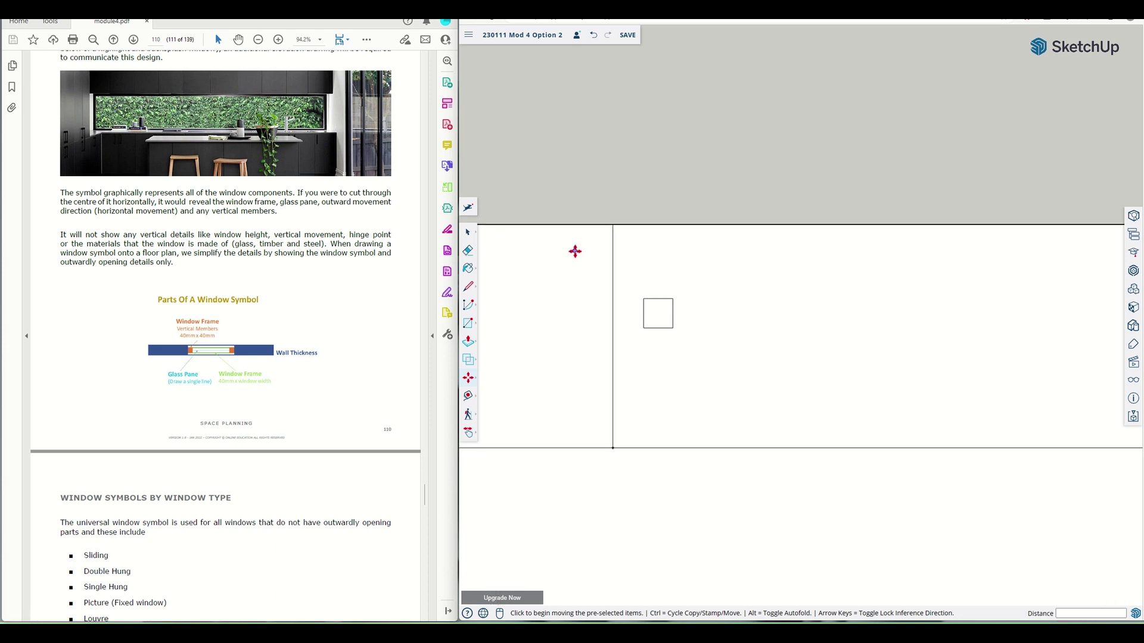
left_click(467, 233)
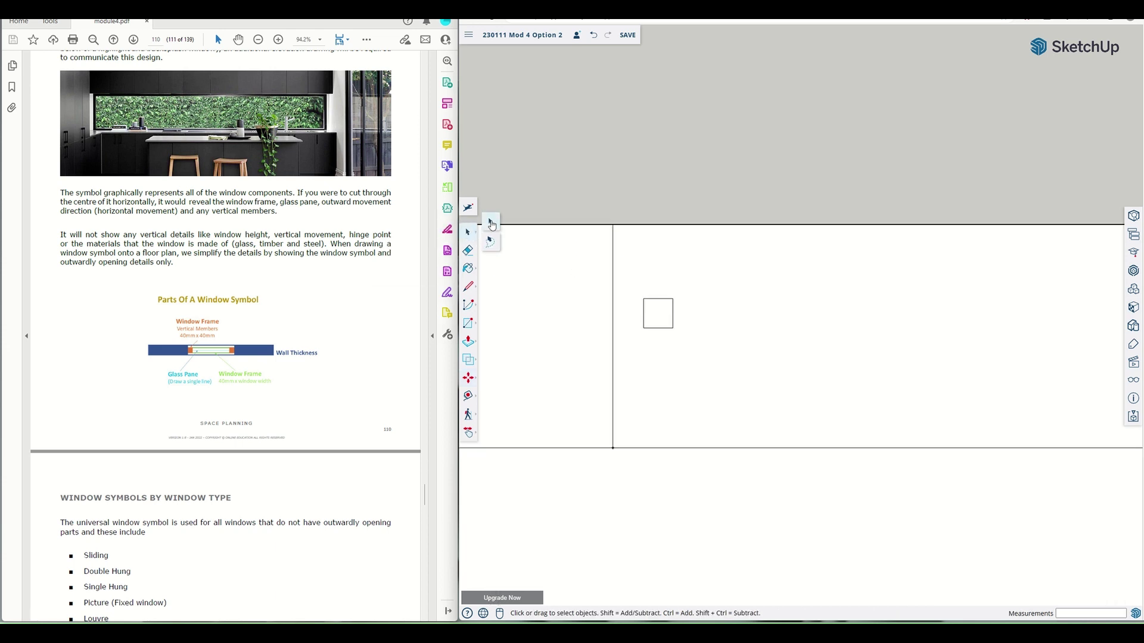
left_click_drag(635, 293, 686, 354)
key("m")
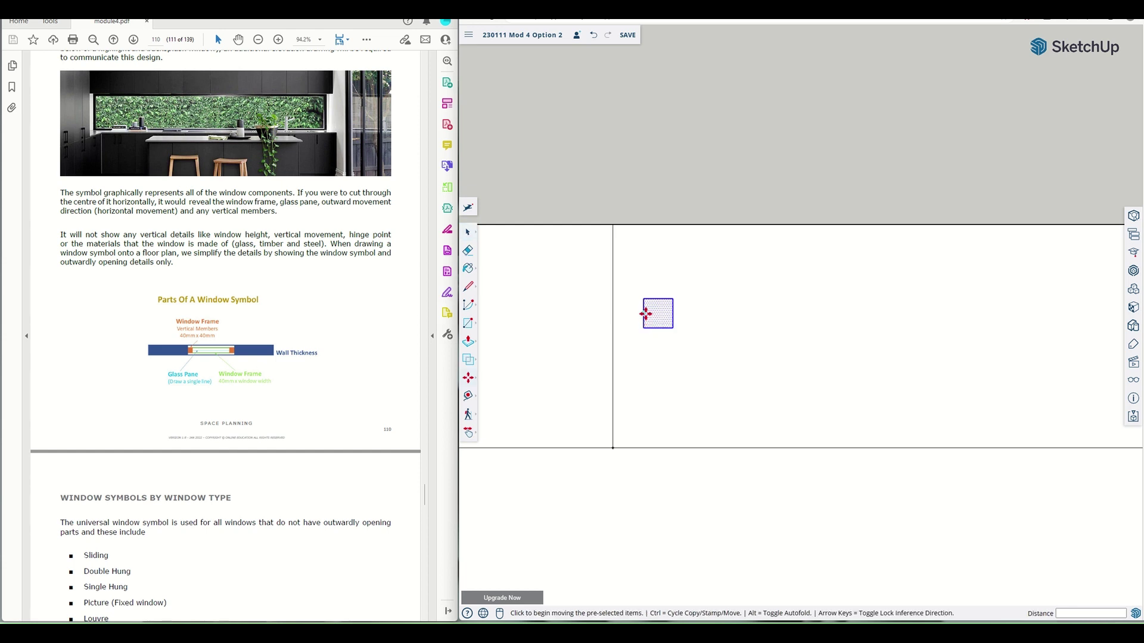
left_click(645, 314)
left_click(615, 338)
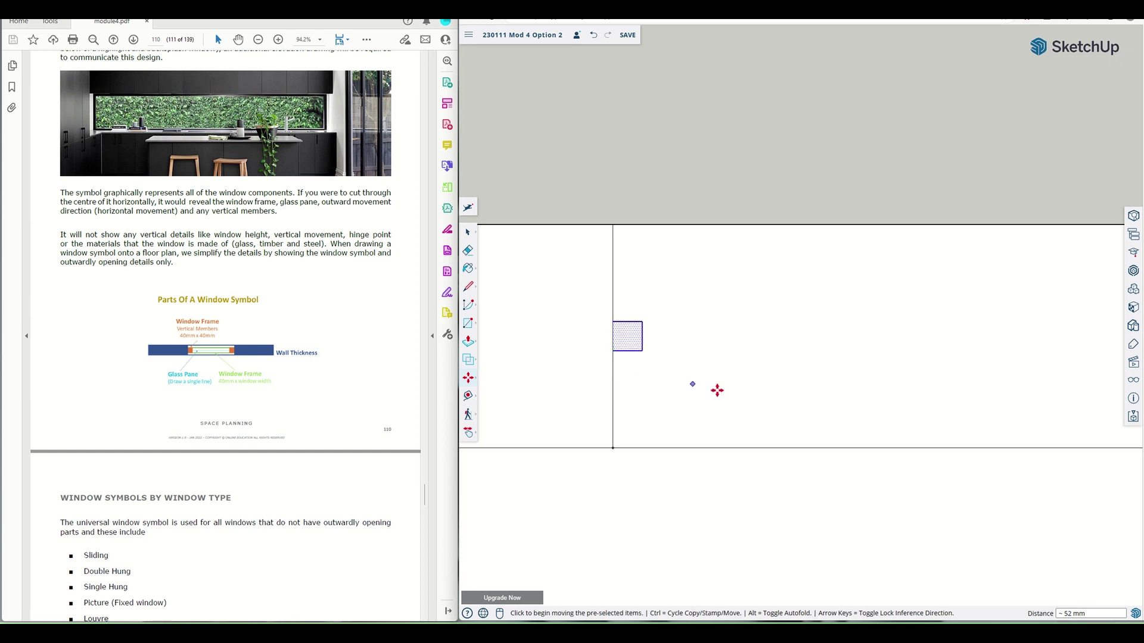
scroll(727, 385, "down", 5)
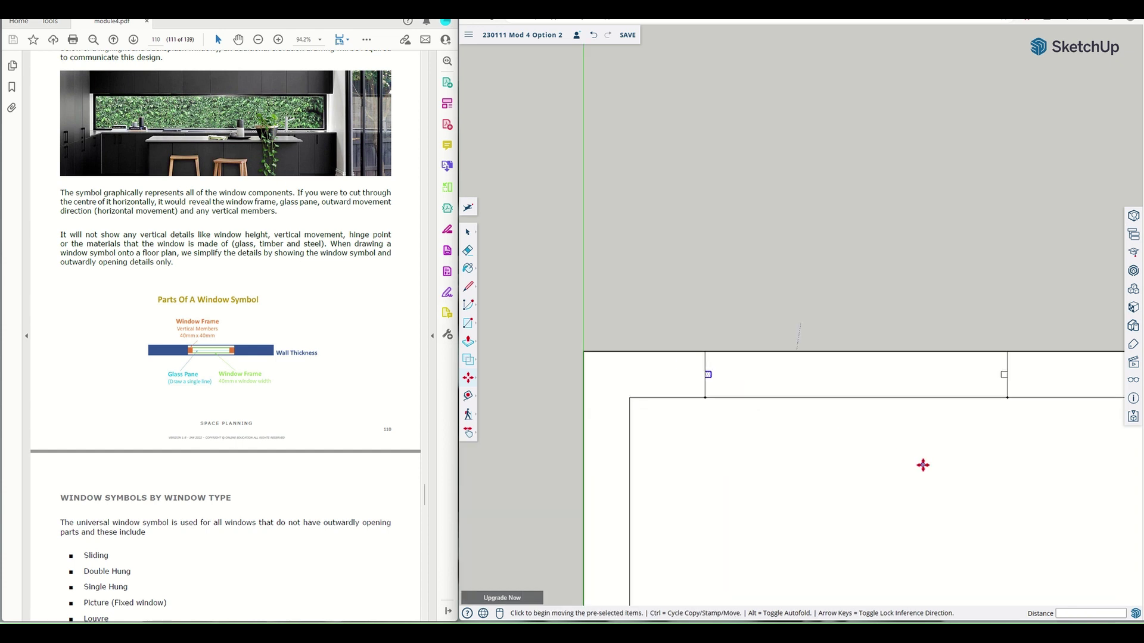
Draw two 1920 mm horizontal lines joining the upper and lower inner corners of the two window frame squares
key("Escape")
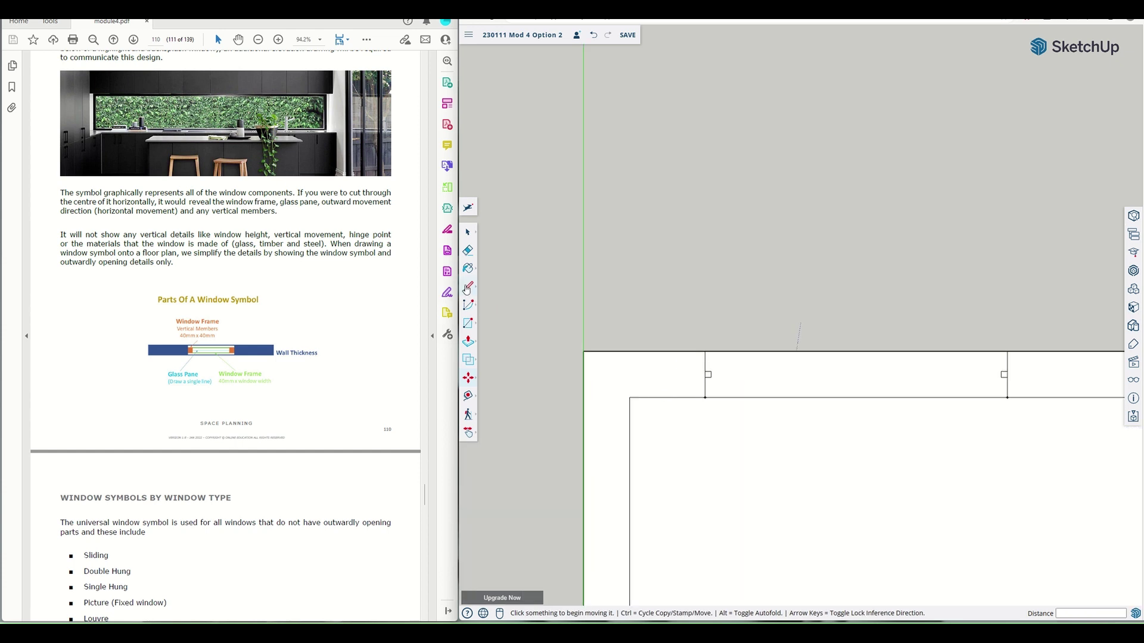
left_click(467, 288)
scroll(765, 359, "up", 3)
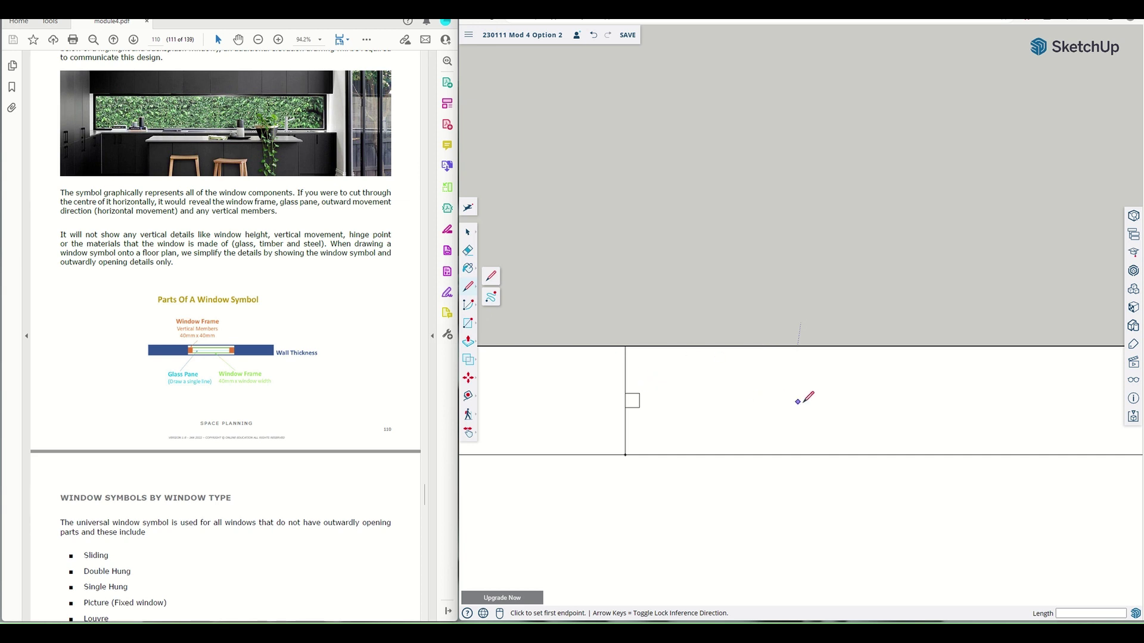
scroll(816, 398, "down", 3)
scroll(982, 399, "up", 3)
scroll(984, 401, "down", 2)
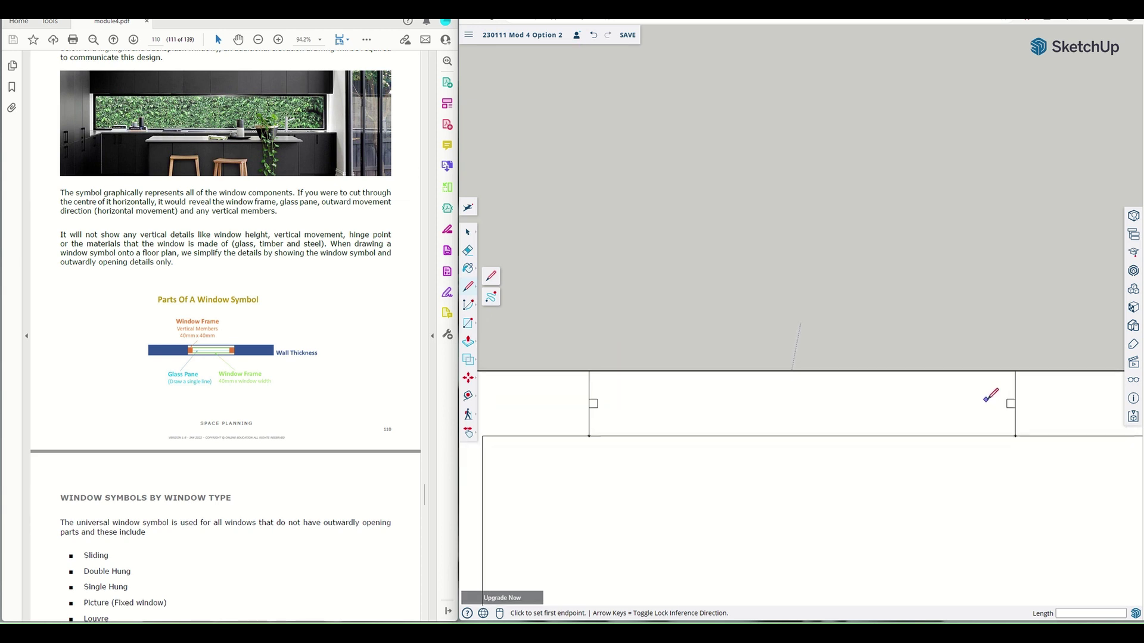
left_click(1006, 399)
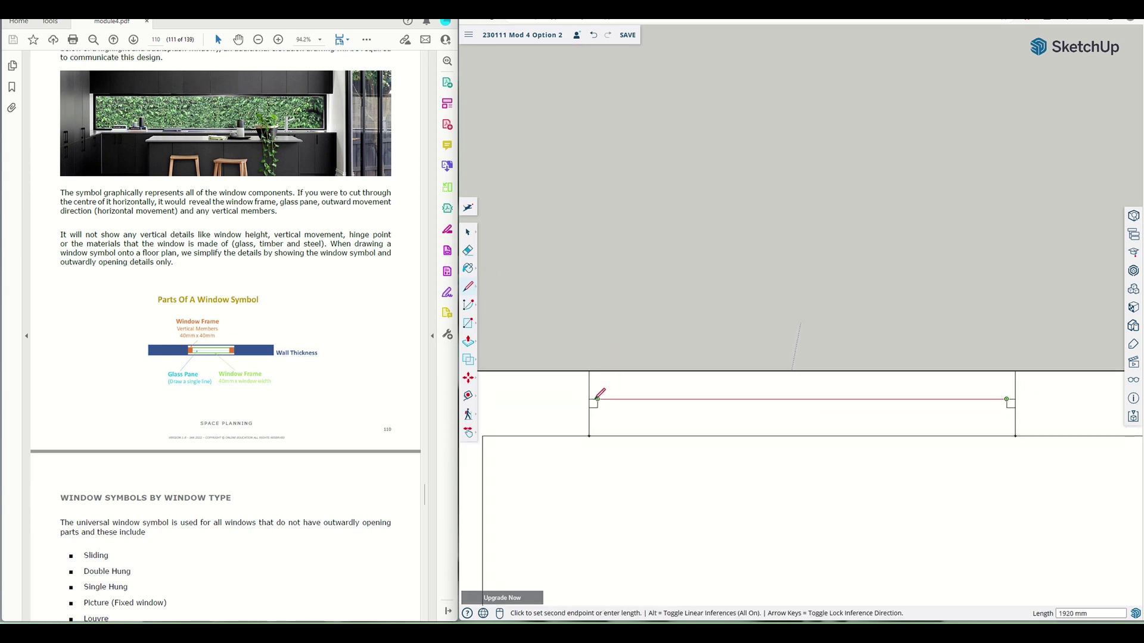
left_click(598, 399)
left_click(598, 407)
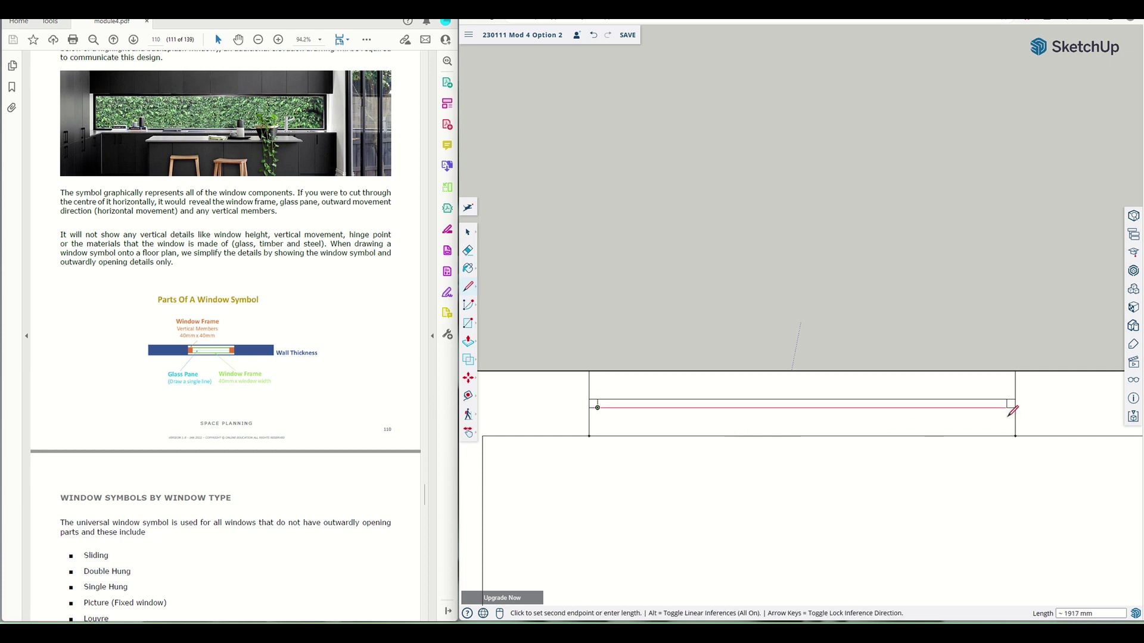
left_click(1007, 408)
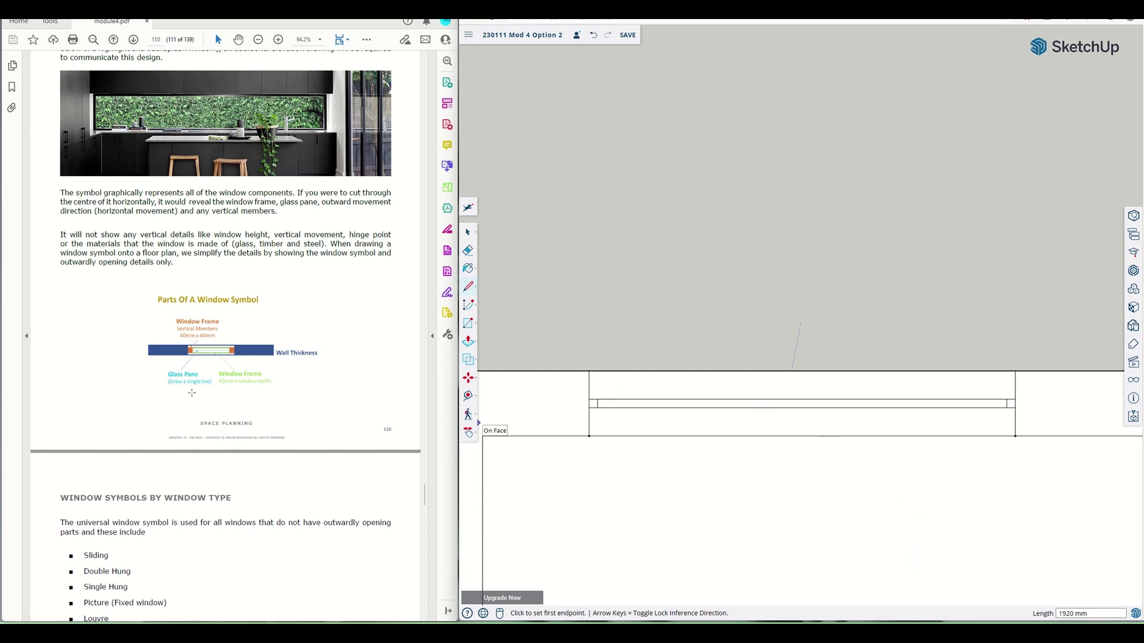
Draw the glass pane as a single 1920 mm line between the inner-edge midpoints of the two frame squares
scroll(185, 381, "up", 4)
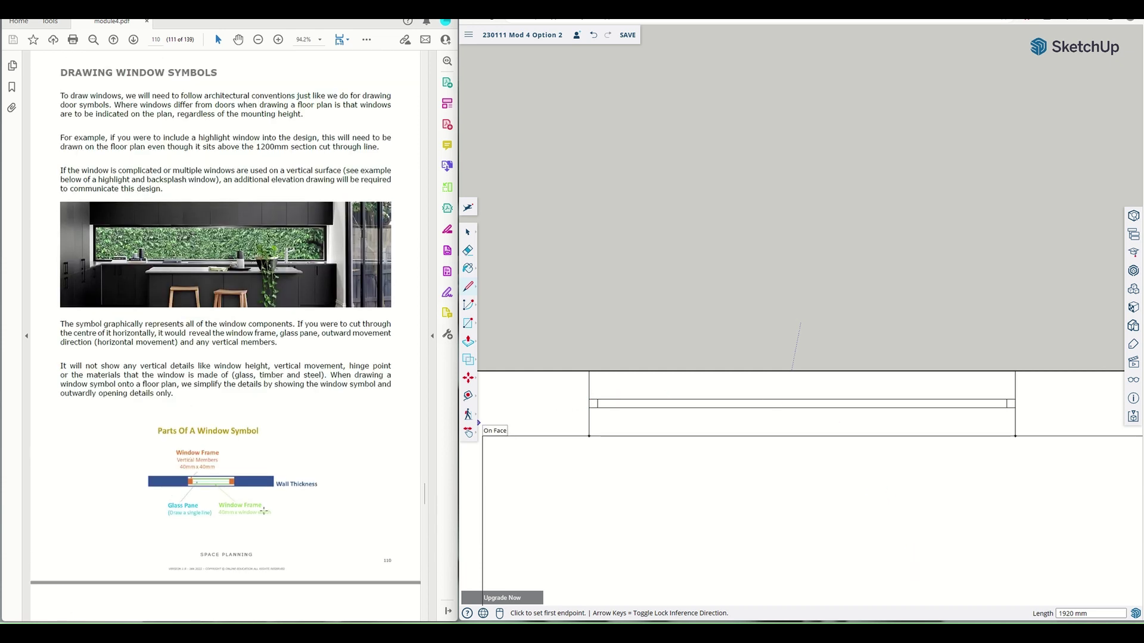
scroll(602, 404, "up", 2)
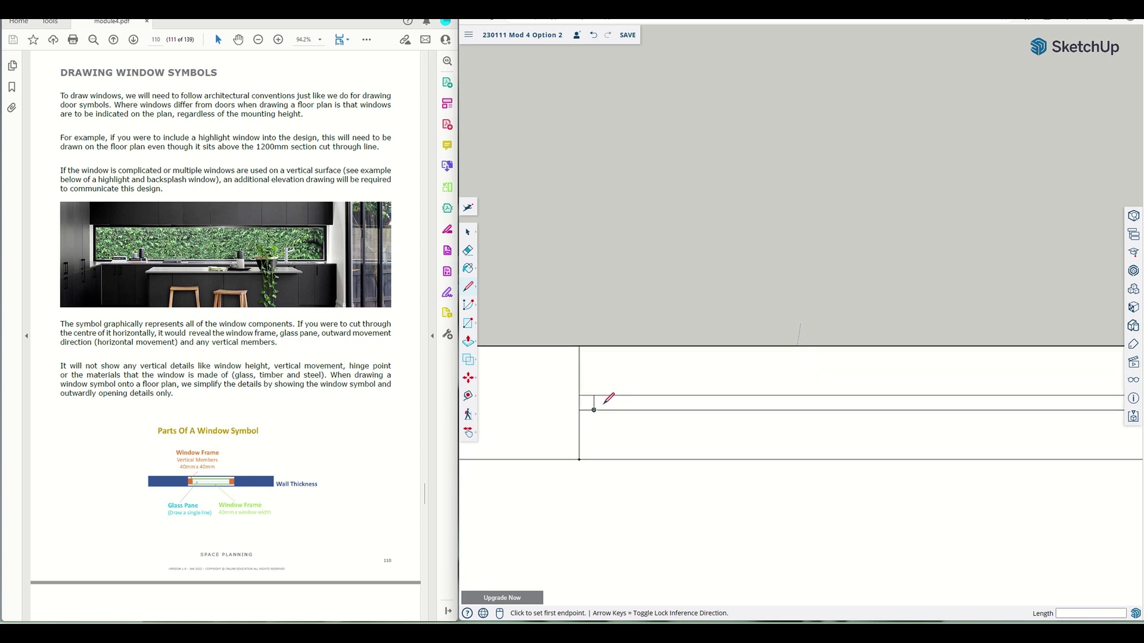
scroll(604, 403, "up", 3)
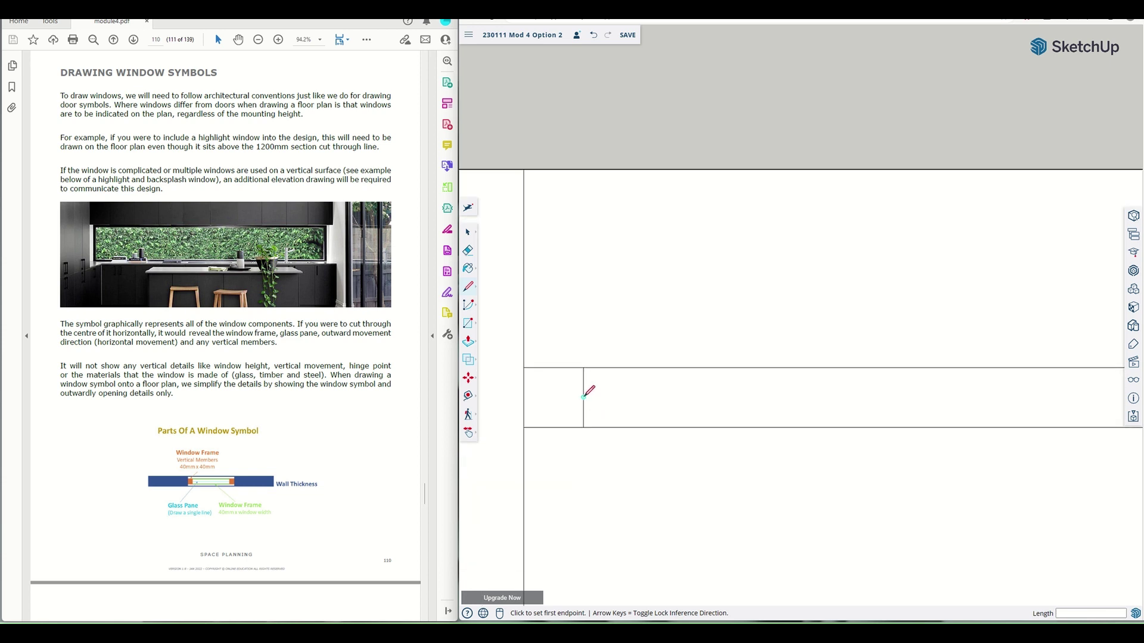
left_click(583, 397)
scroll(620, 398, "down", 5)
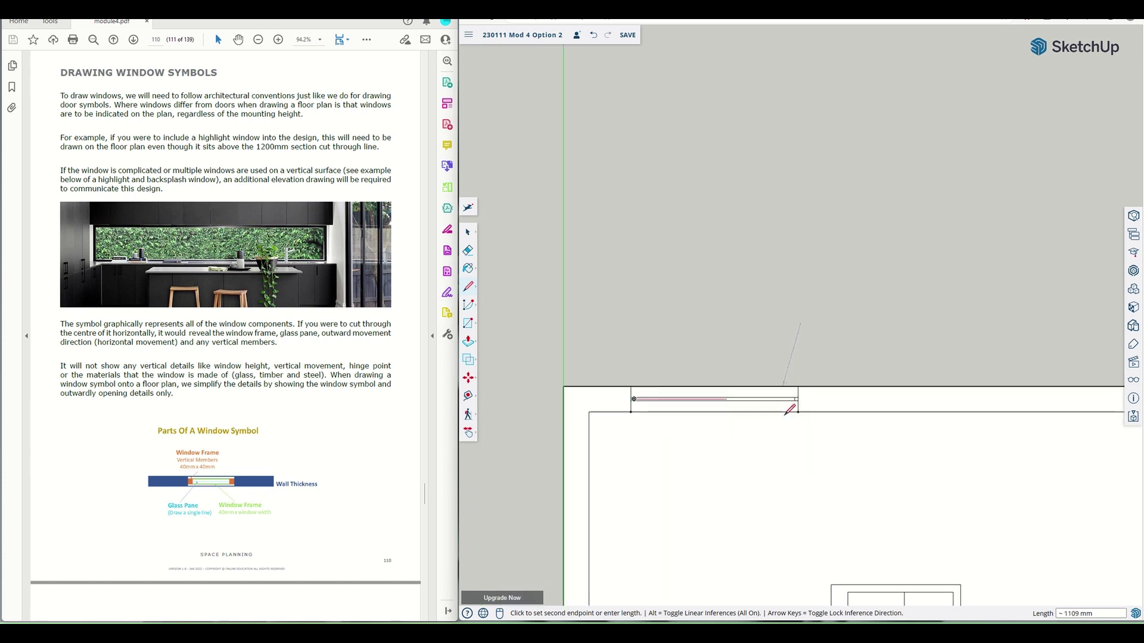
scroll(791, 406, "up", 5)
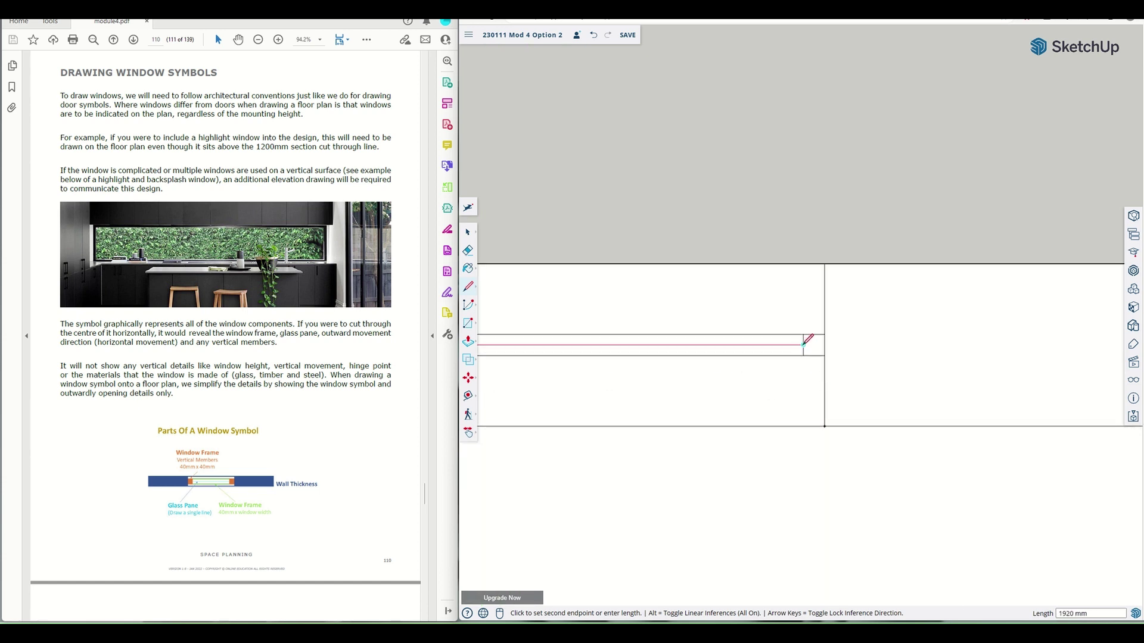
left_click(803, 344)
scroll(783, 395, "down", 5)
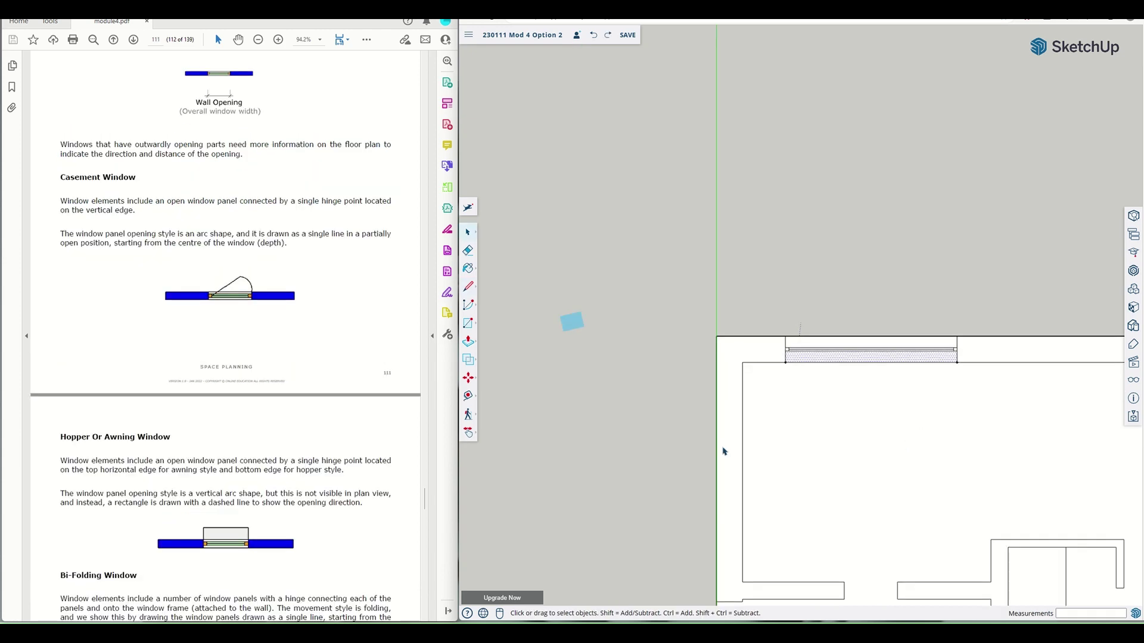
Paint the wall section around the plan's upper-left corner, beside the window, with the near-black Ty_Gray2 material
left_click(810, 412)
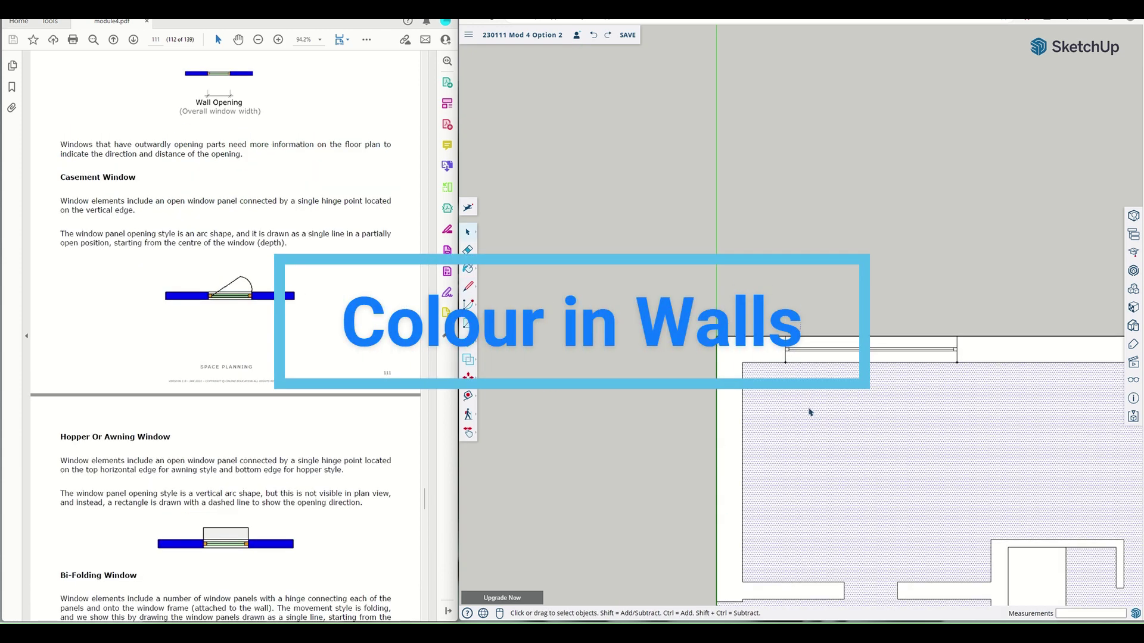
left_click(737, 352)
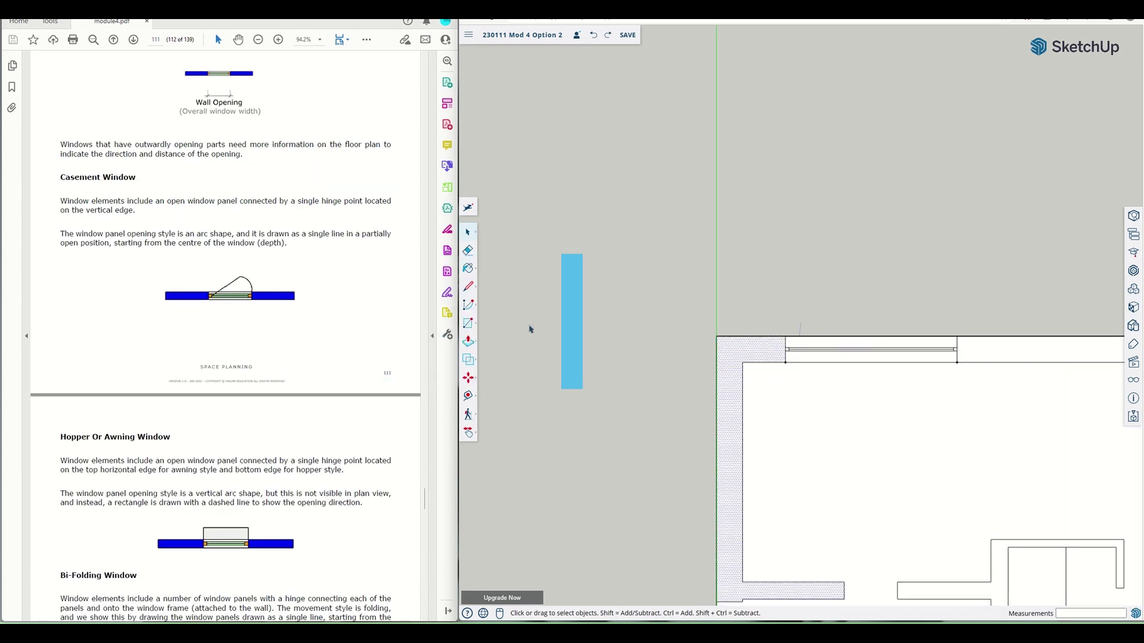
left_click(468, 268)
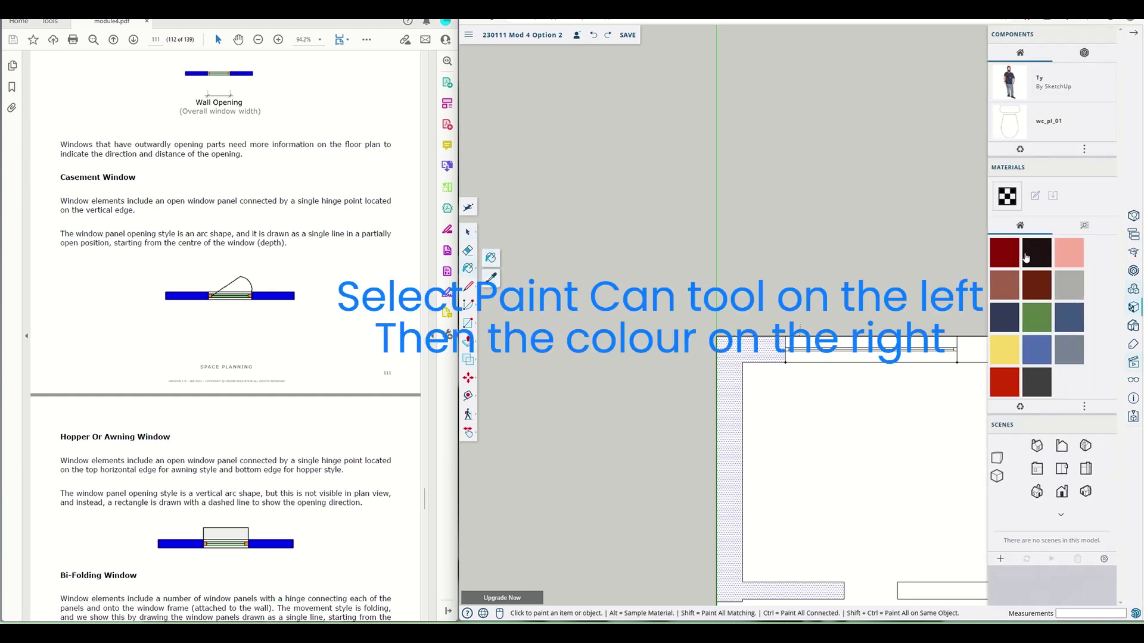
left_click(739, 345)
scroll(775, 369, "down", 3)
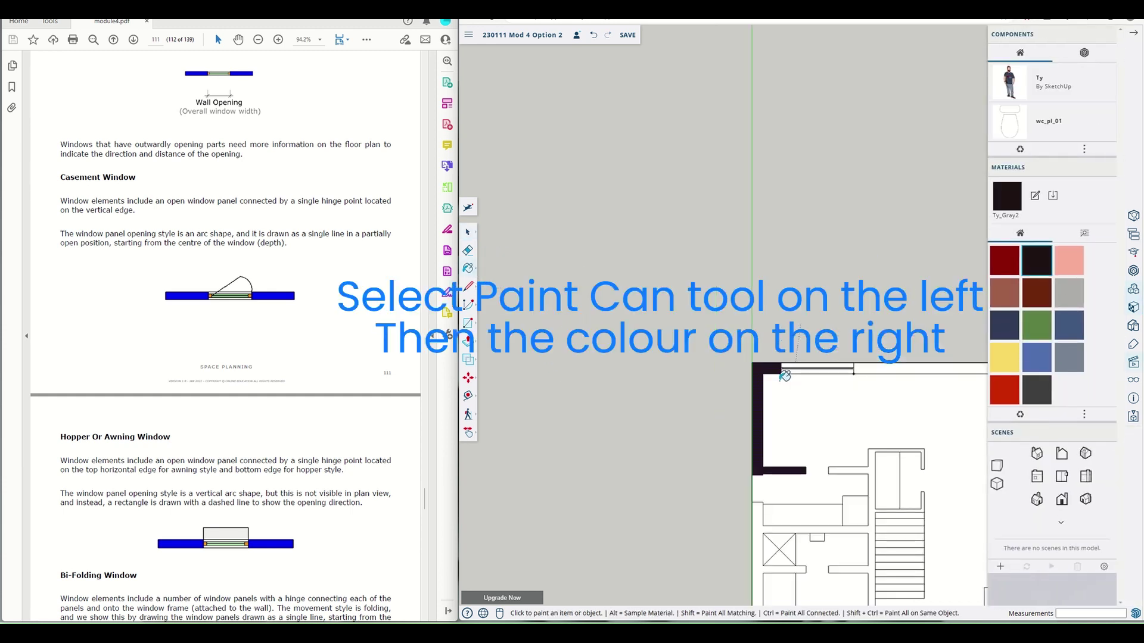
scroll(783, 494, "up", 3)
scroll(768, 456, "up", 4)
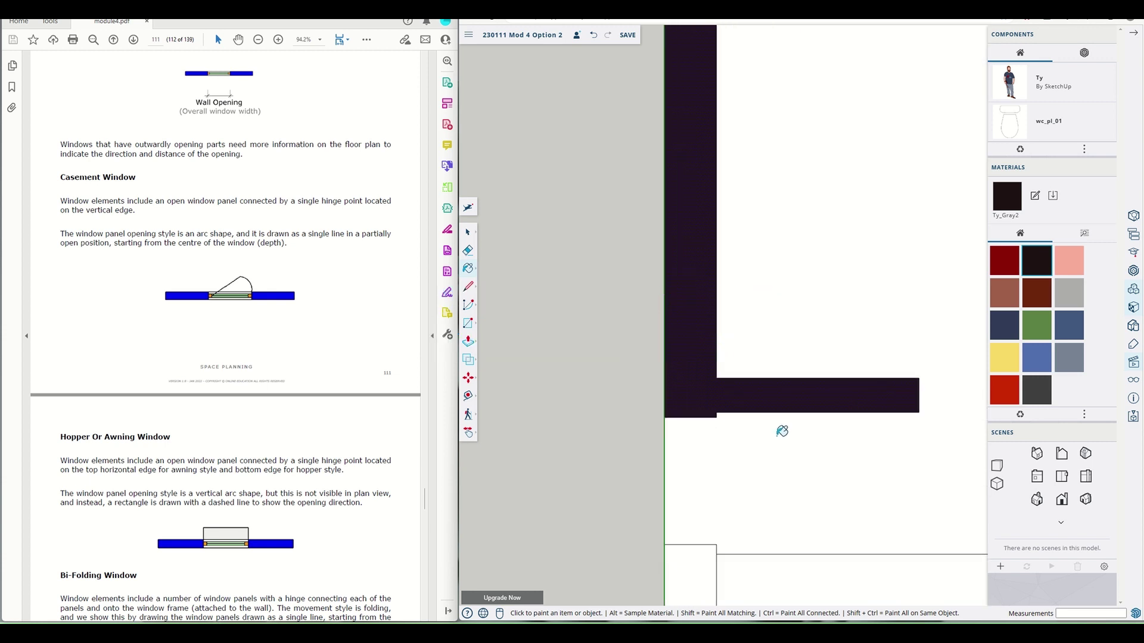
scroll(782, 430, "down", 5)
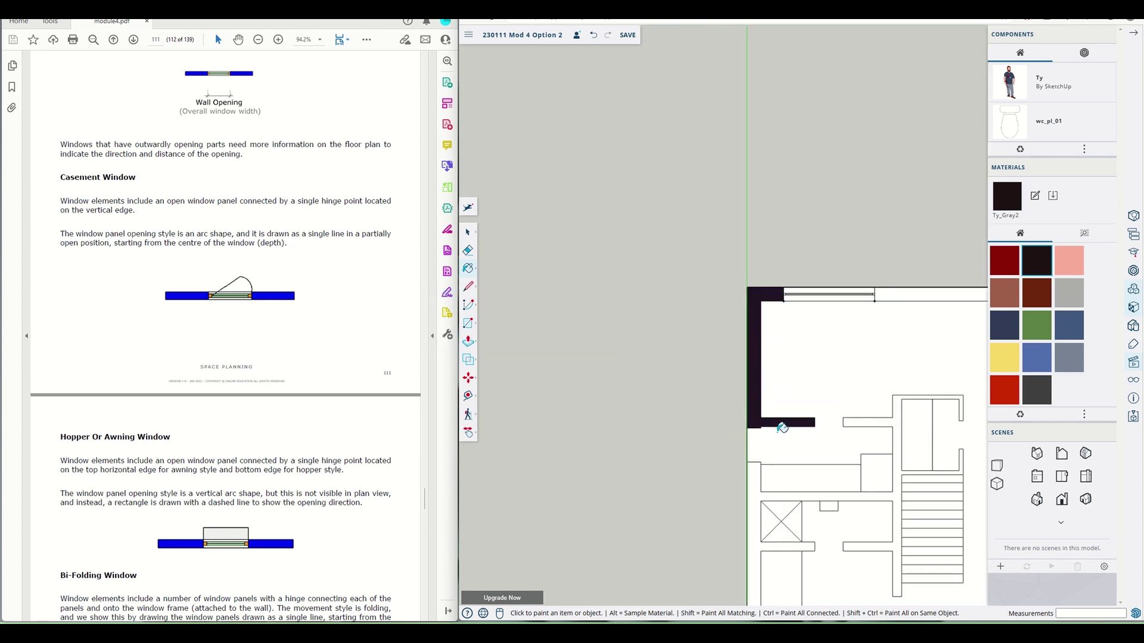
scroll(927, 350, "up", 4)
scroll(852, 323, "up", 3)
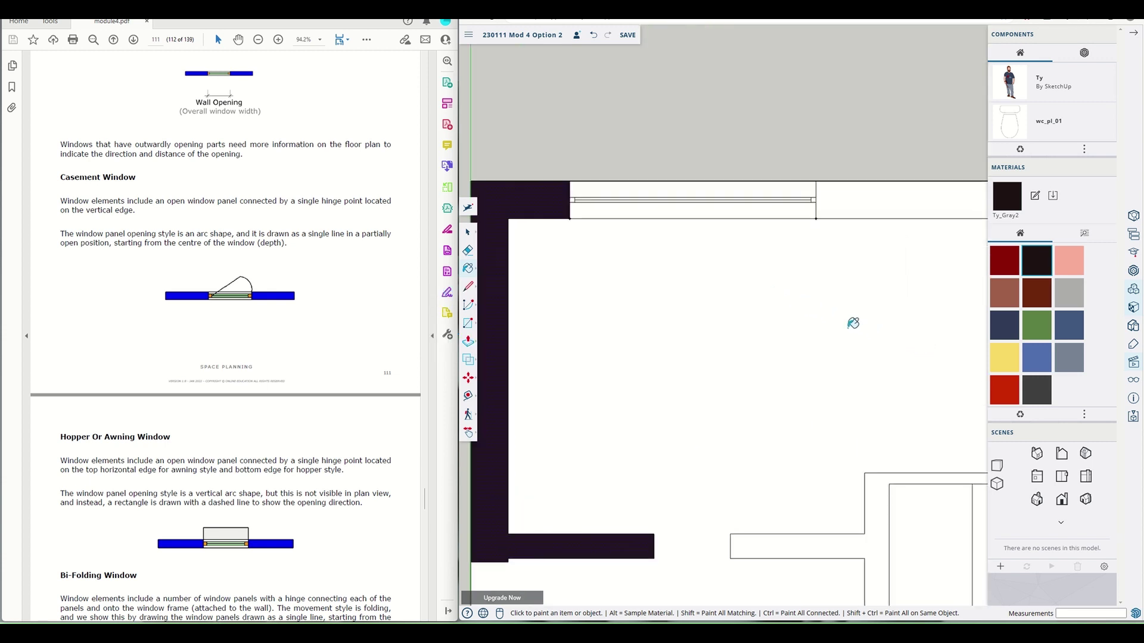
scroll(761, 339, "down", 6)
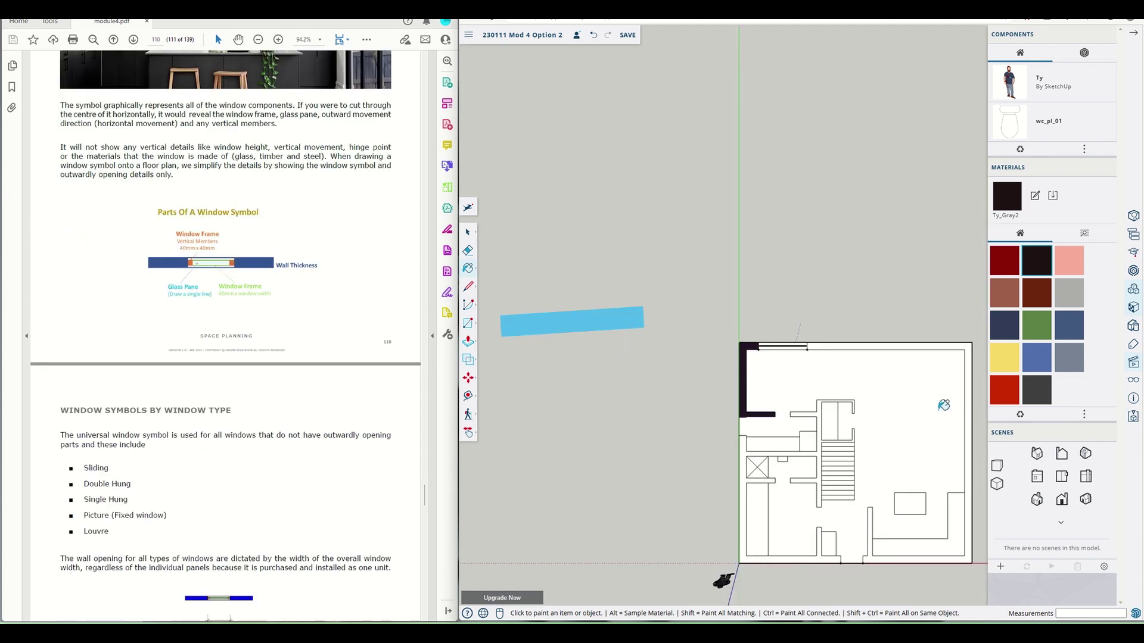
Search the reference PDF for "door" and go to the Parts Of A Door Symbol diagram under Drawing Door Symbols
scroll(294, 406, "down", 12)
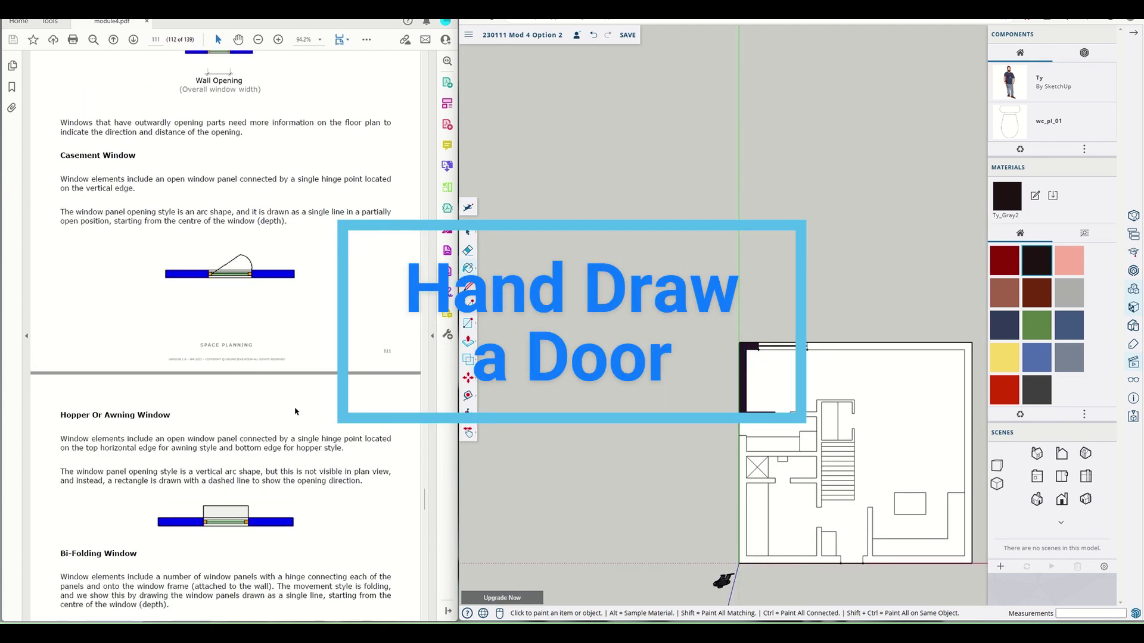
scroll(294, 407, "down", 12)
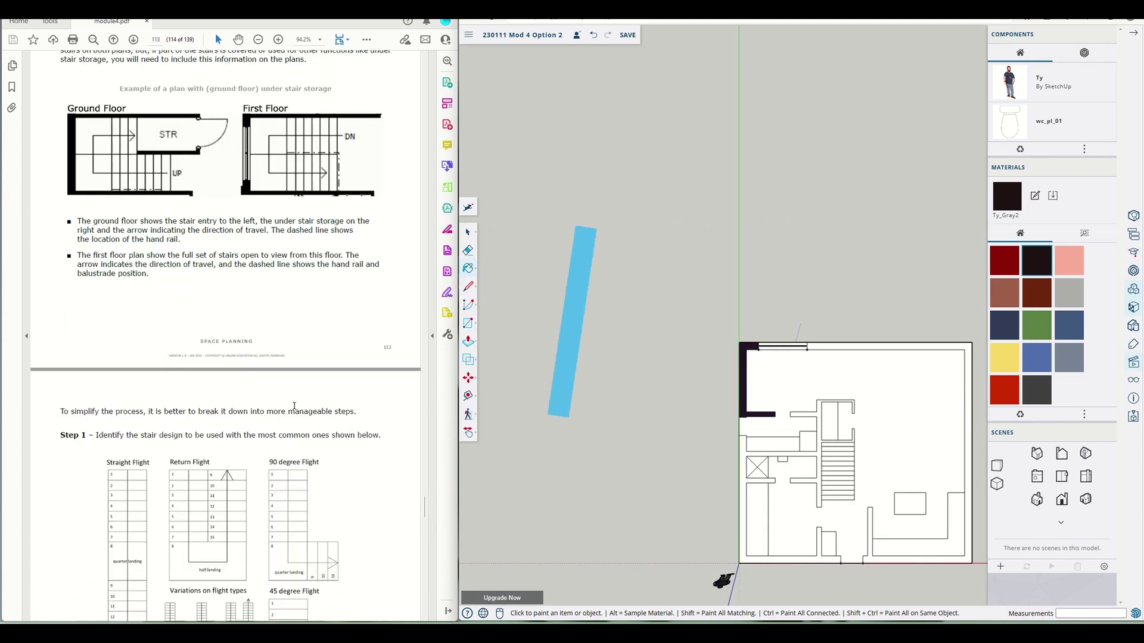
scroll(294, 407, "down", 12)
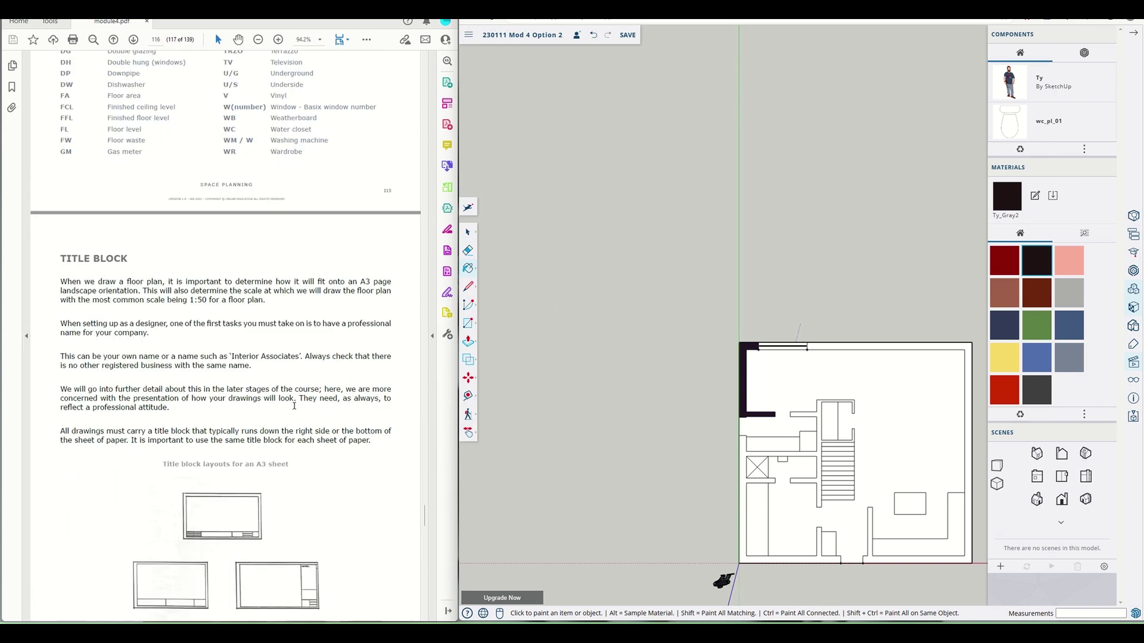
scroll(294, 406, "down", 5)
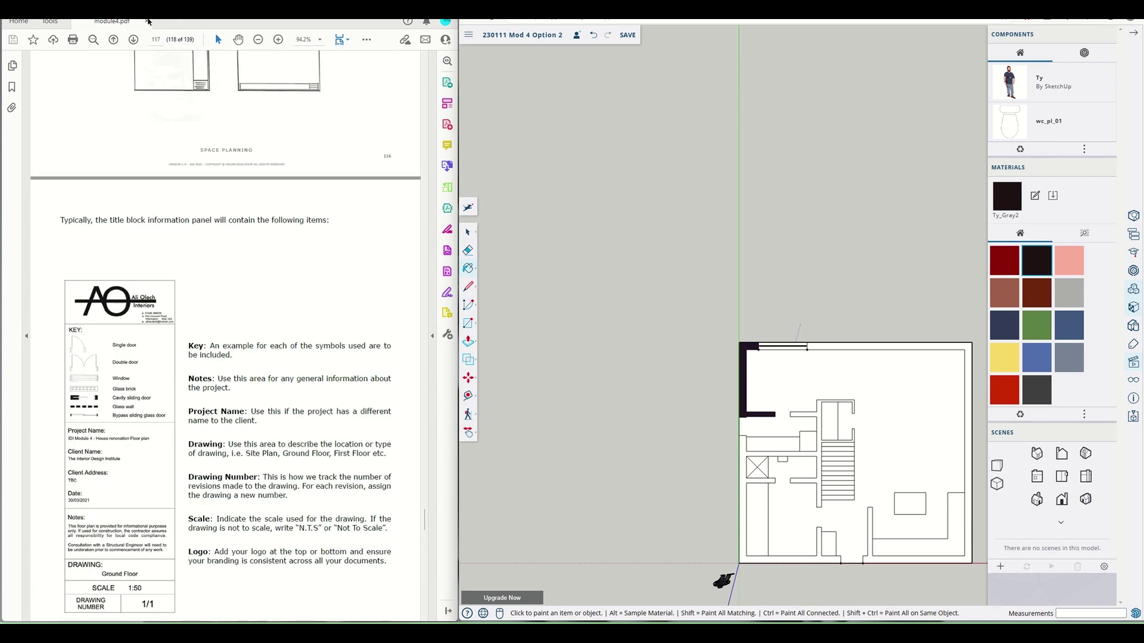
left_click(90, 39)
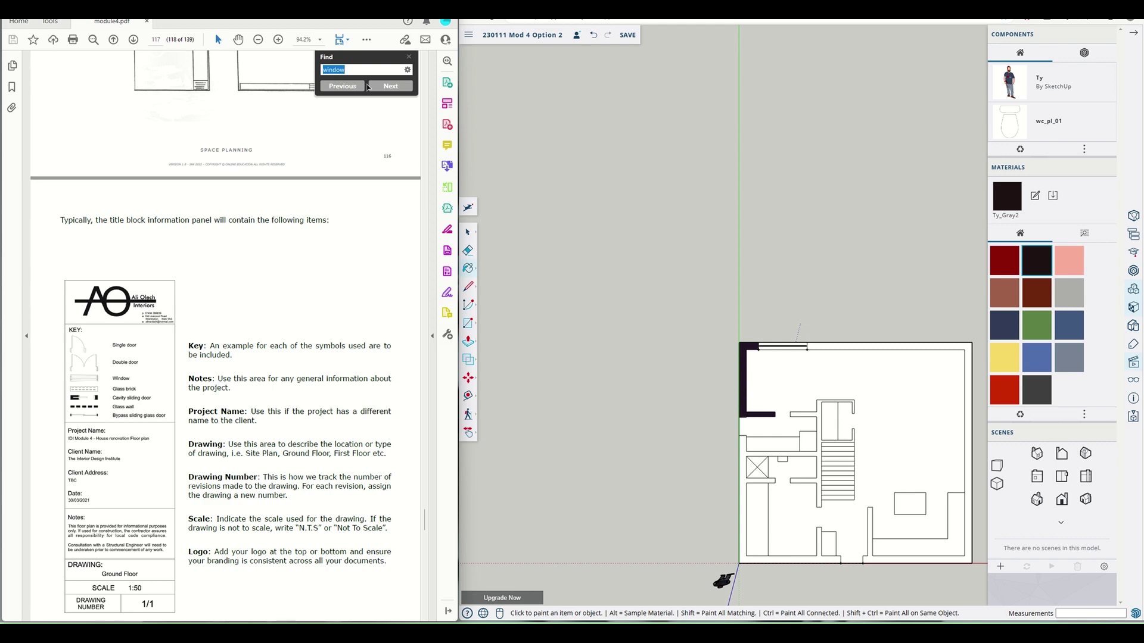
type("door")
key("Return")
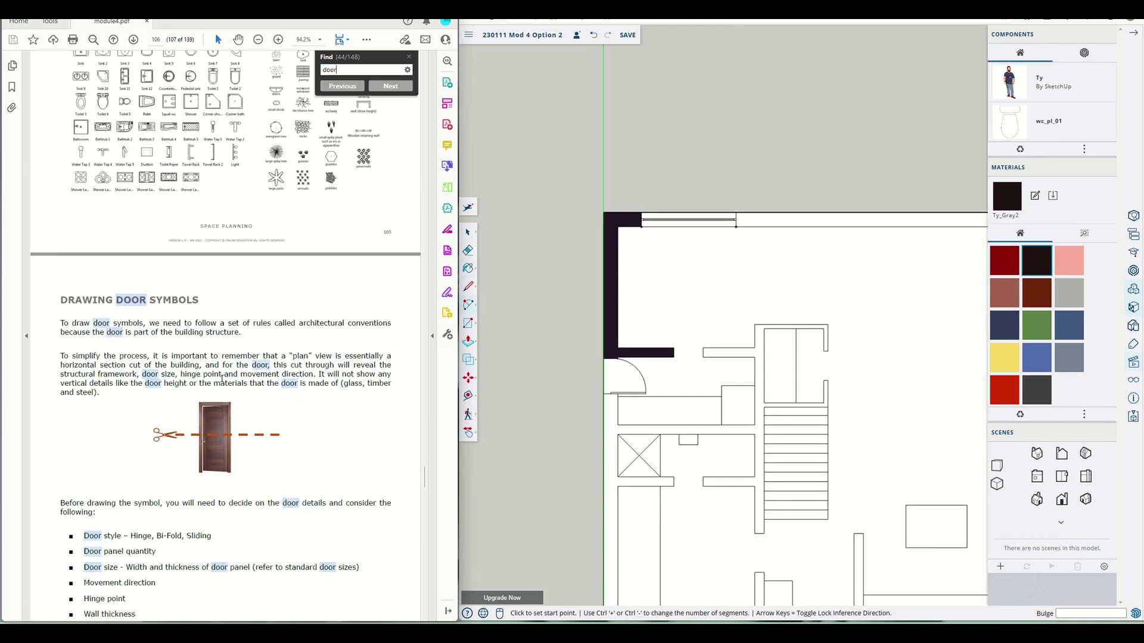
scroll(222, 379, "down", 5)
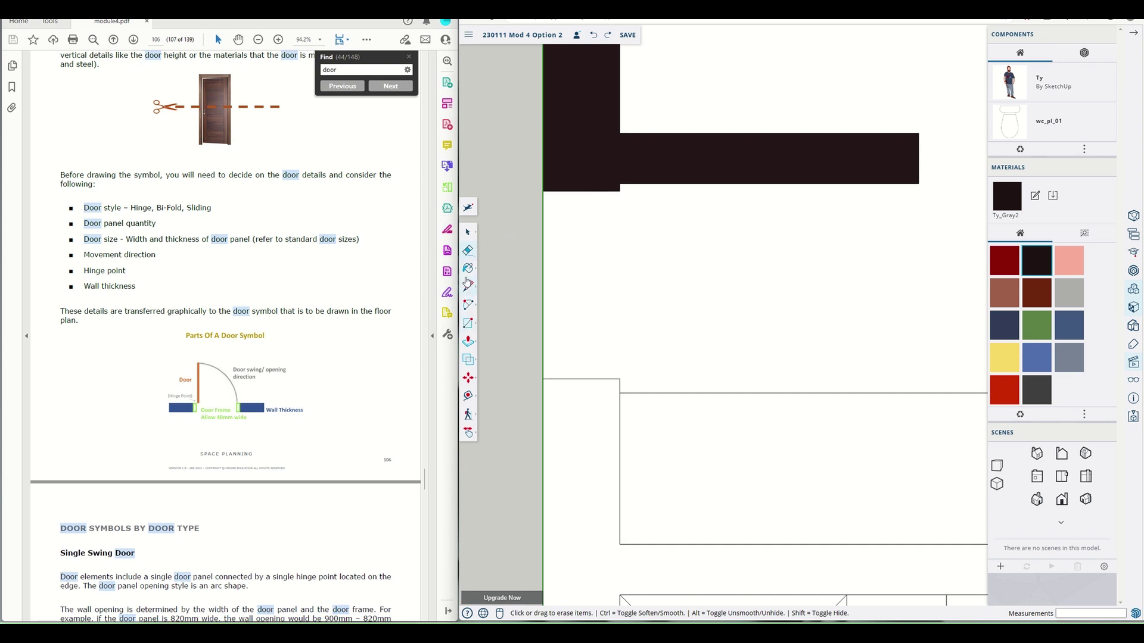
Draw a 305 by 40 mm door frame rectangle on the wall end at the lower side of the left wall's door opening
left_click(469, 326)
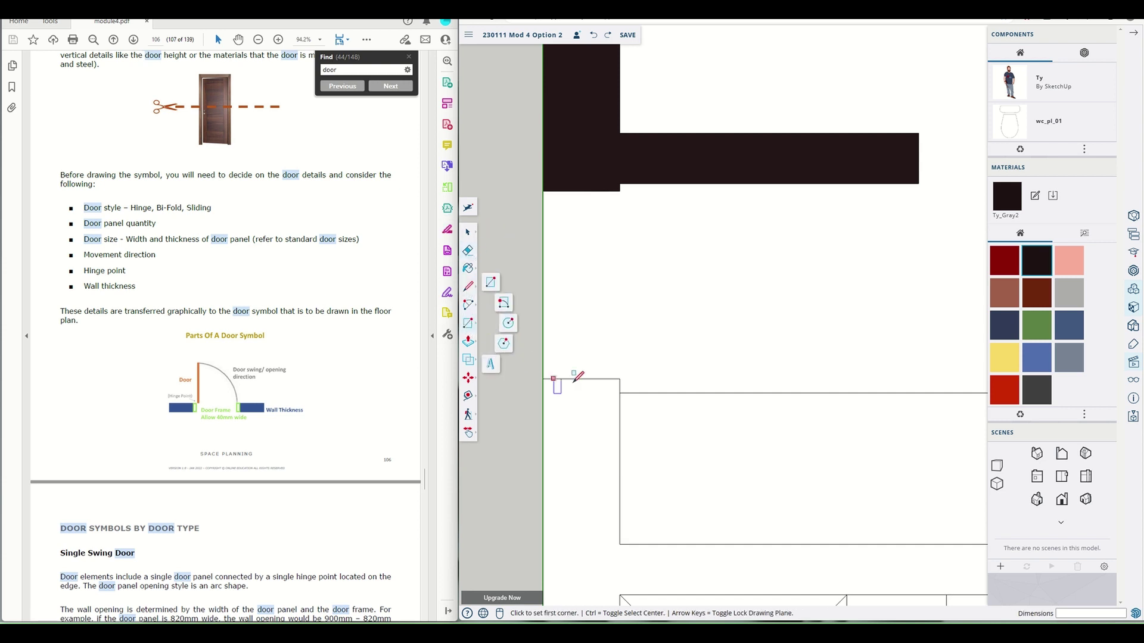
left_click(542, 379)
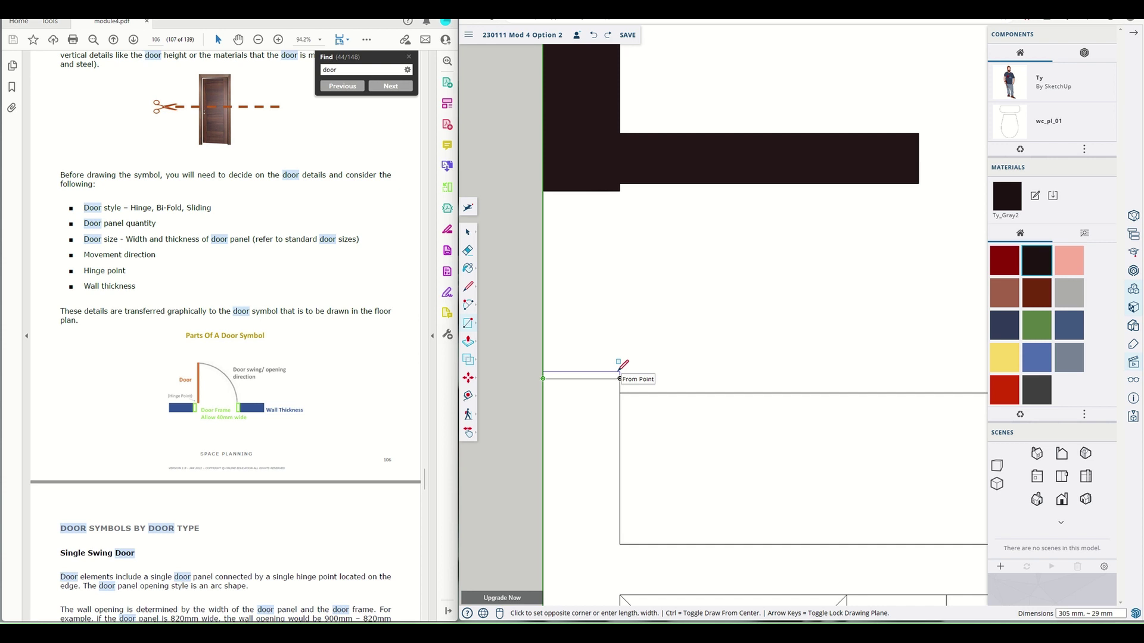
type("305, 40")
key("Return")
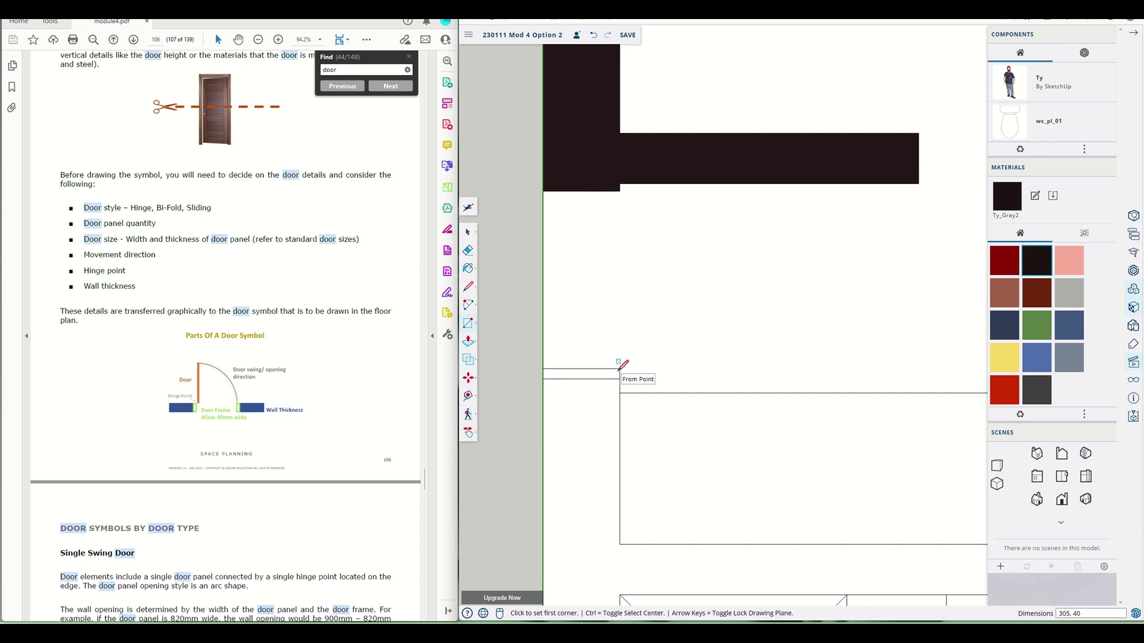
Draw a matching 305 by 40 mm door frame rectangle against the painted wall end at the opening's upper side
left_click(544, 191)
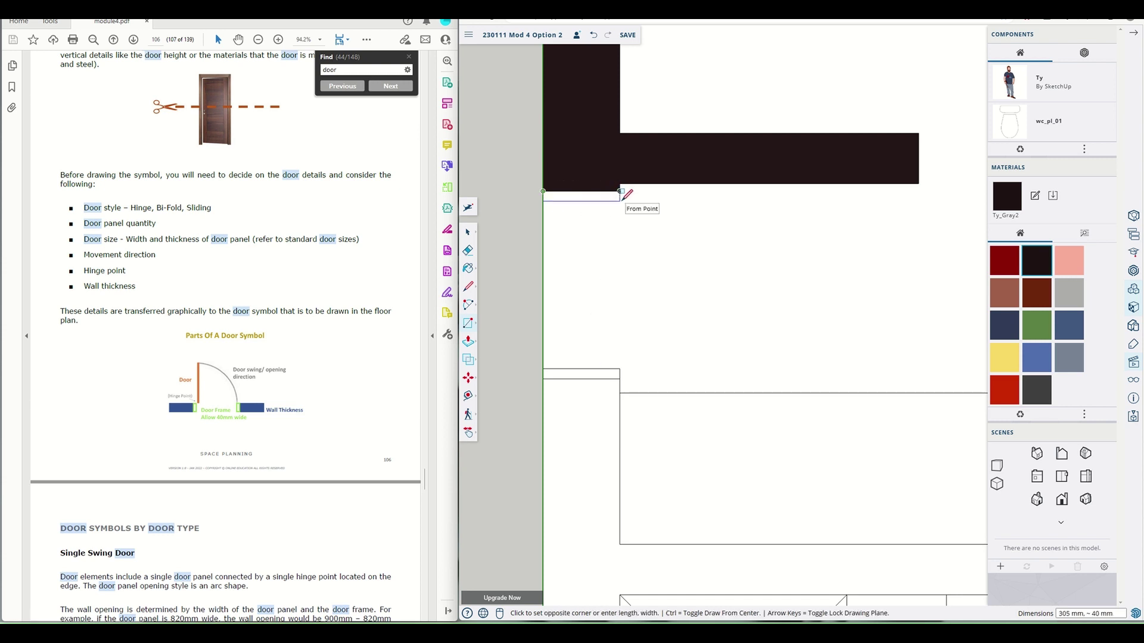
type("305, 40")
key("Return")
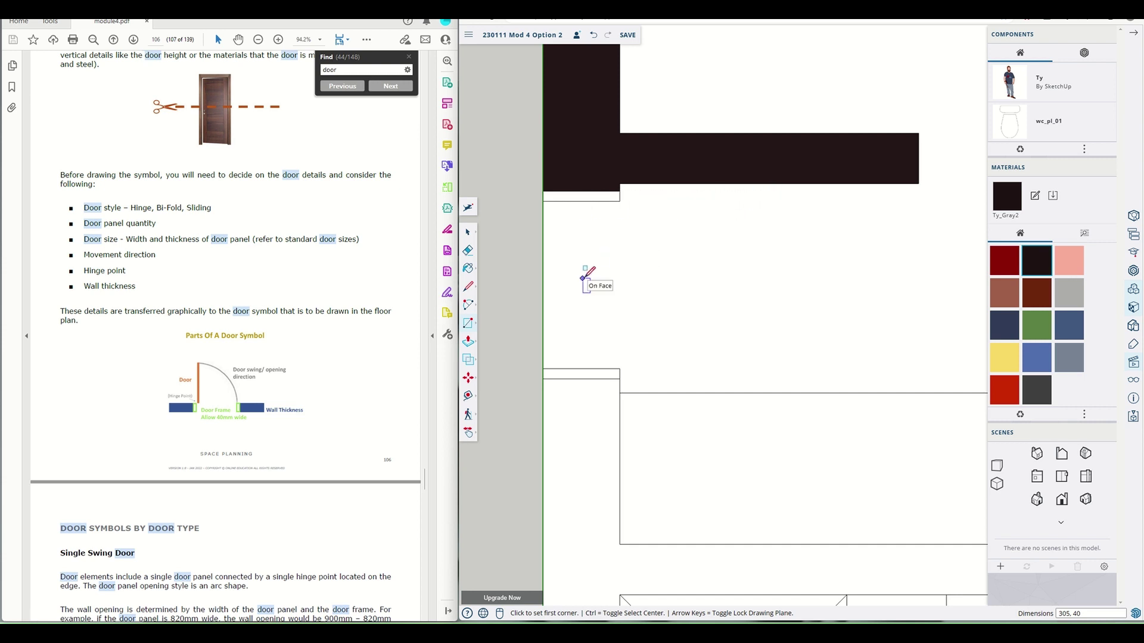
Consult the Single Swing Door section of the reference PDF and measure the clear opening between the two door frames in the left wall
scroll(255, 406, "down", 3)
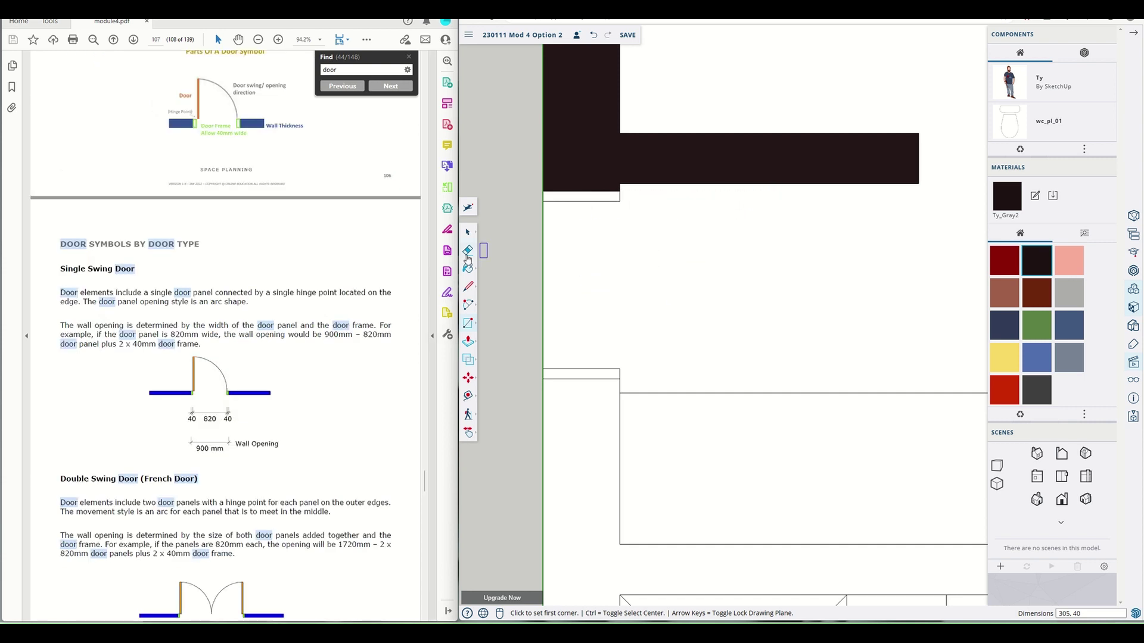
left_click(468, 396)
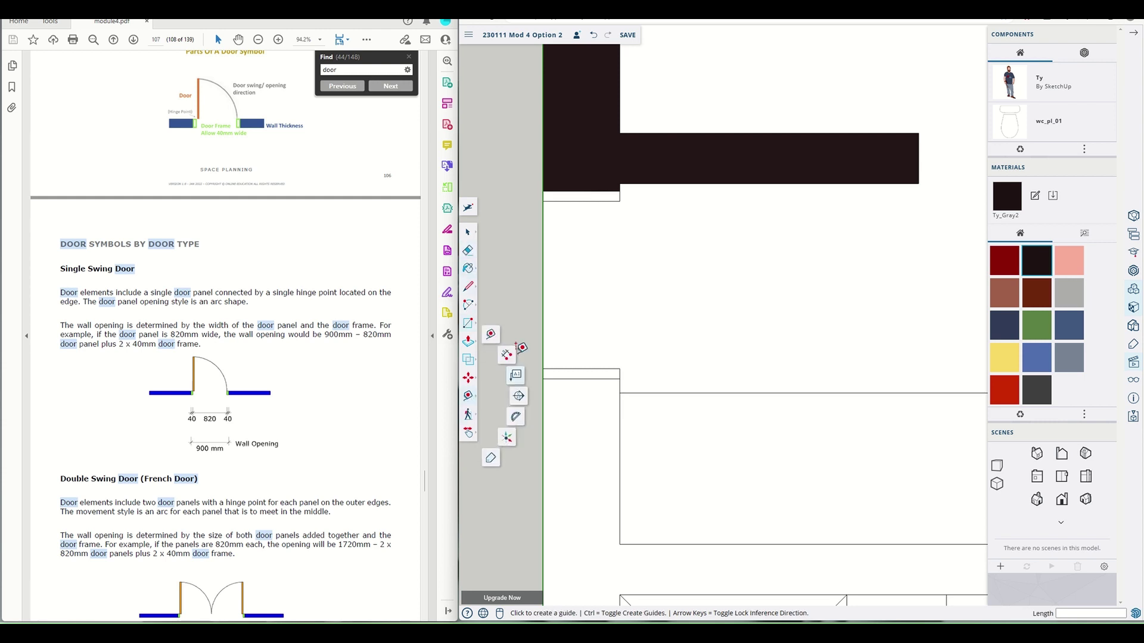
left_click(490, 337)
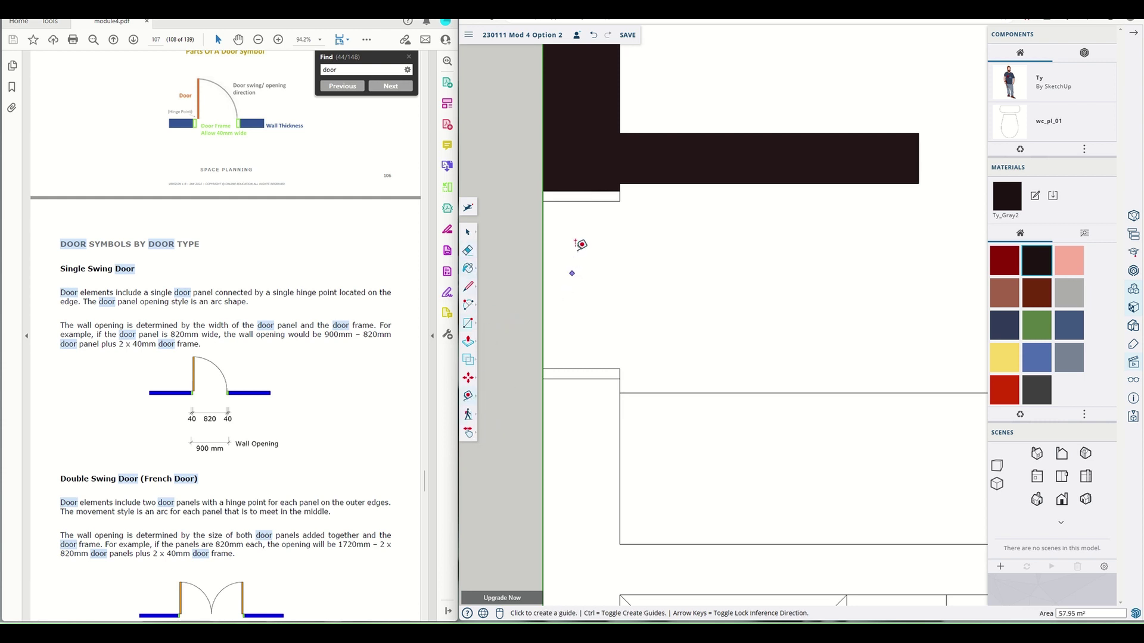
left_click(581, 202)
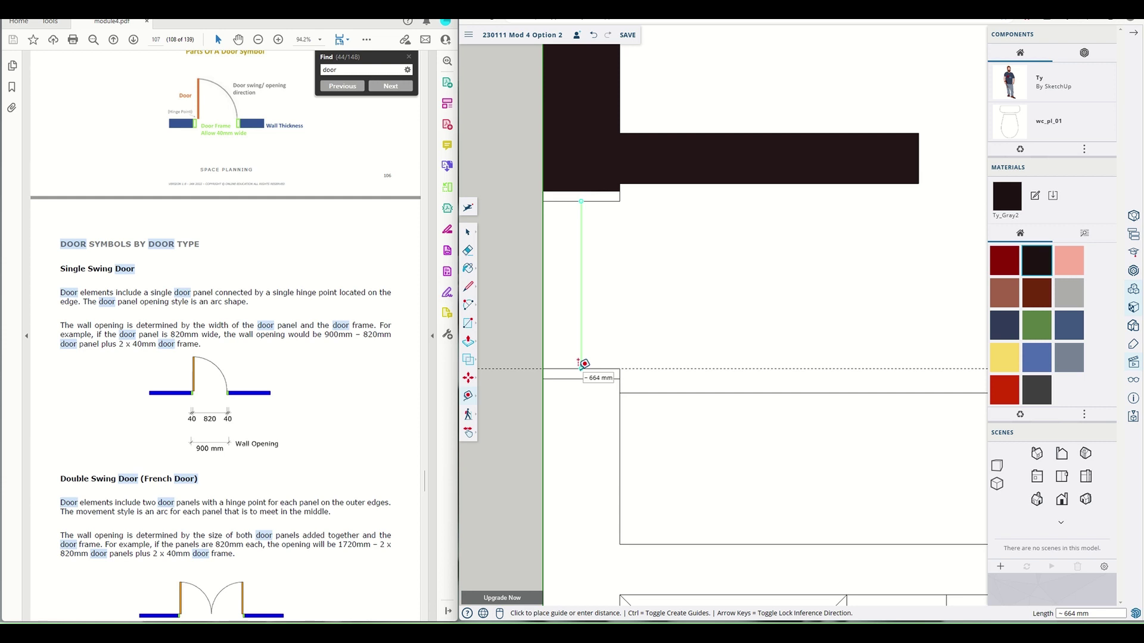
key("Escape")
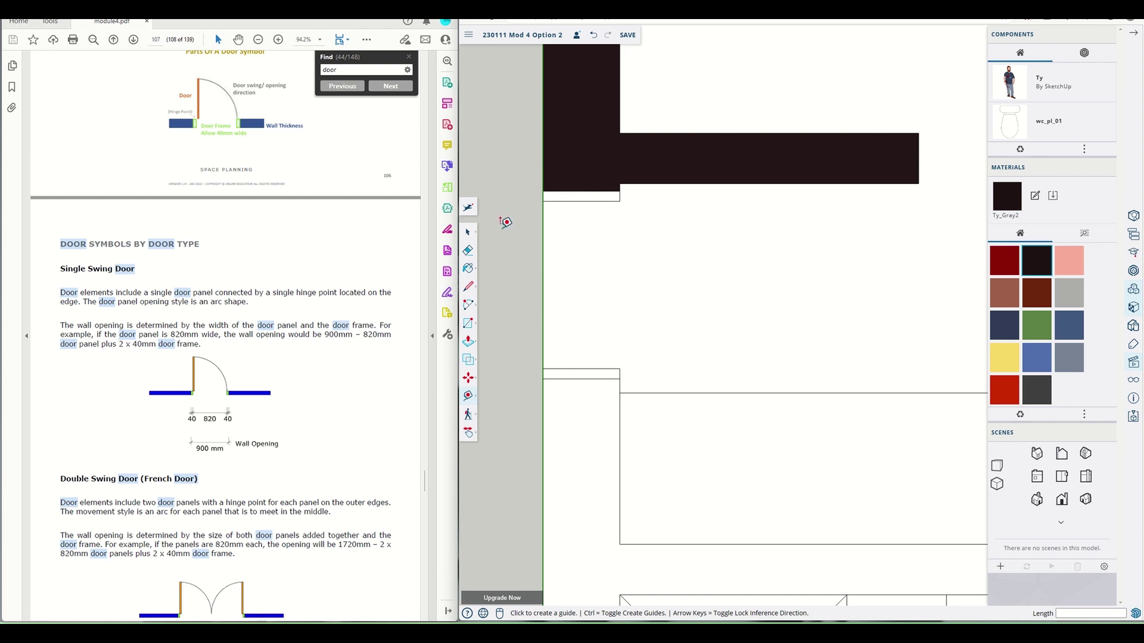
Draw a 664 by 30 mm door panel rectangle extending into the room from the upper door frame's inner corner
left_click(468, 324)
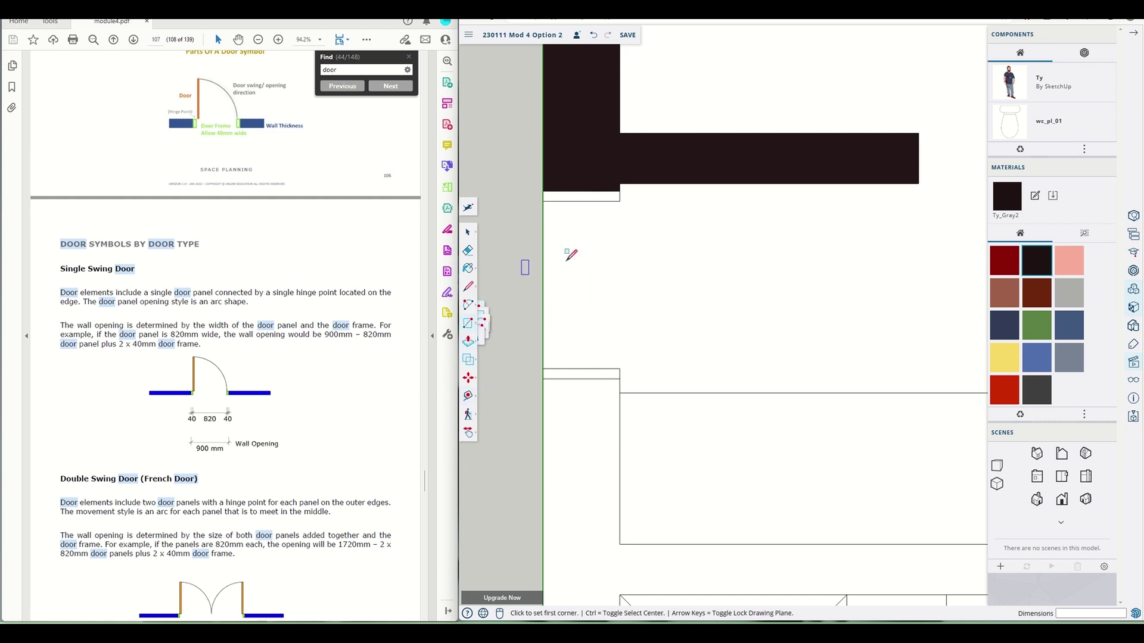
left_click(620, 201)
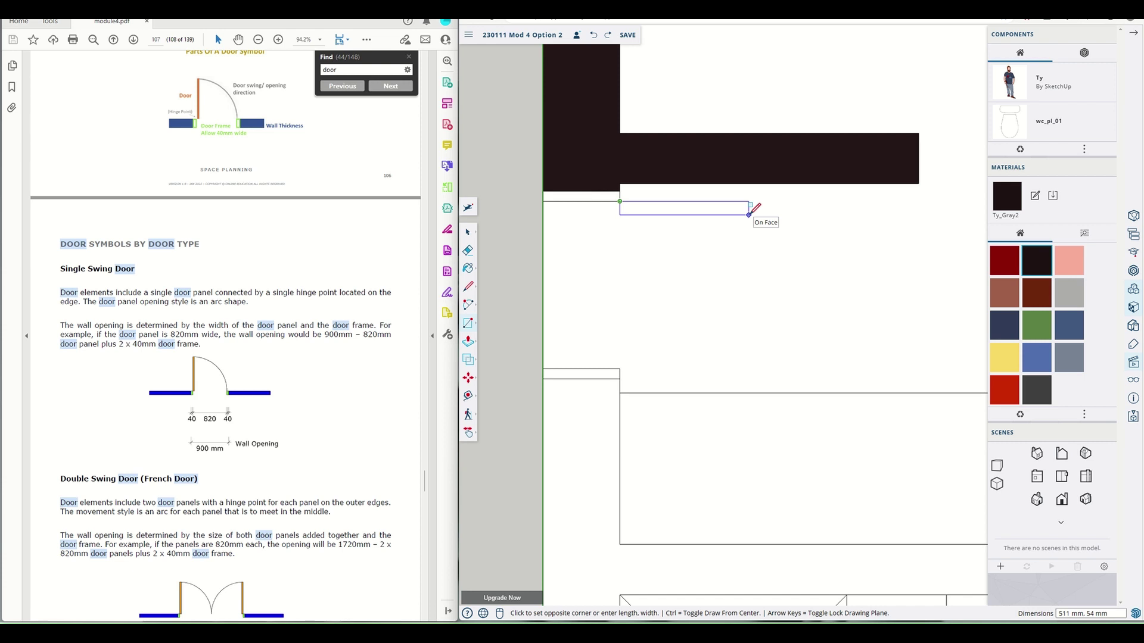
type("664, 30")
key("Return")
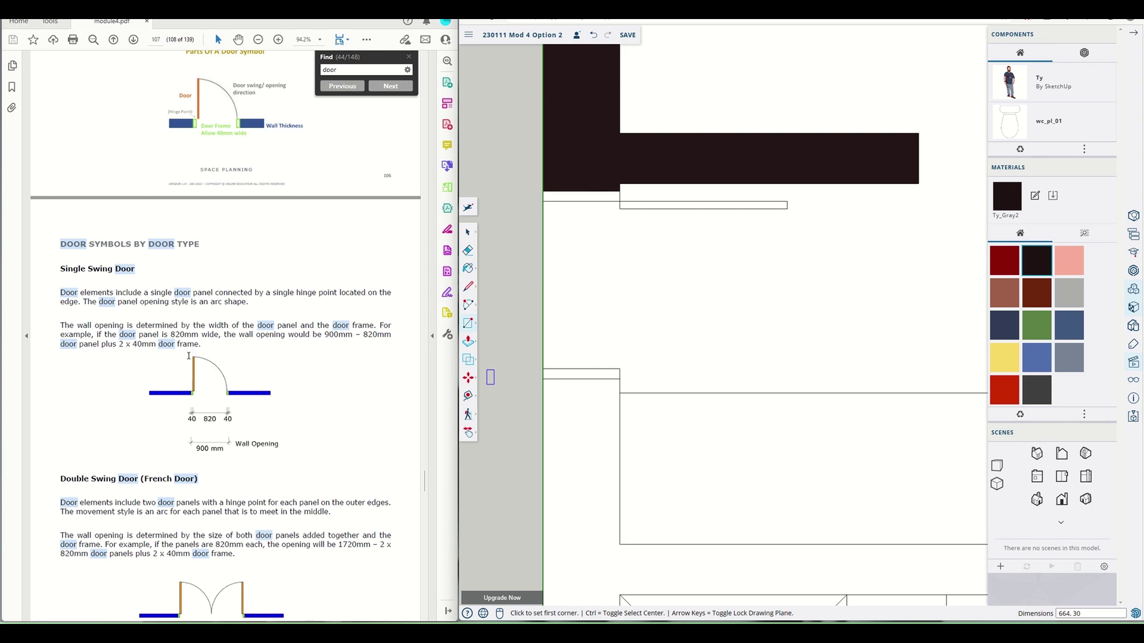
Draw a quarter-circle door swing arc from the door panel's free end to the lower door frame's inner corner
left_click(468, 307)
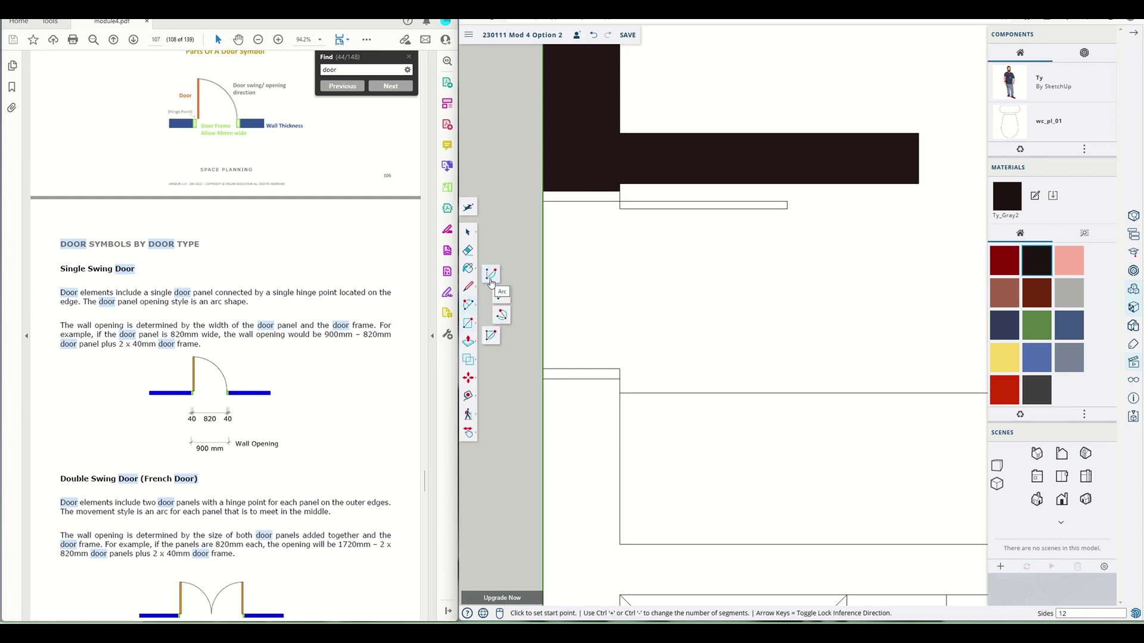
left_click(503, 299)
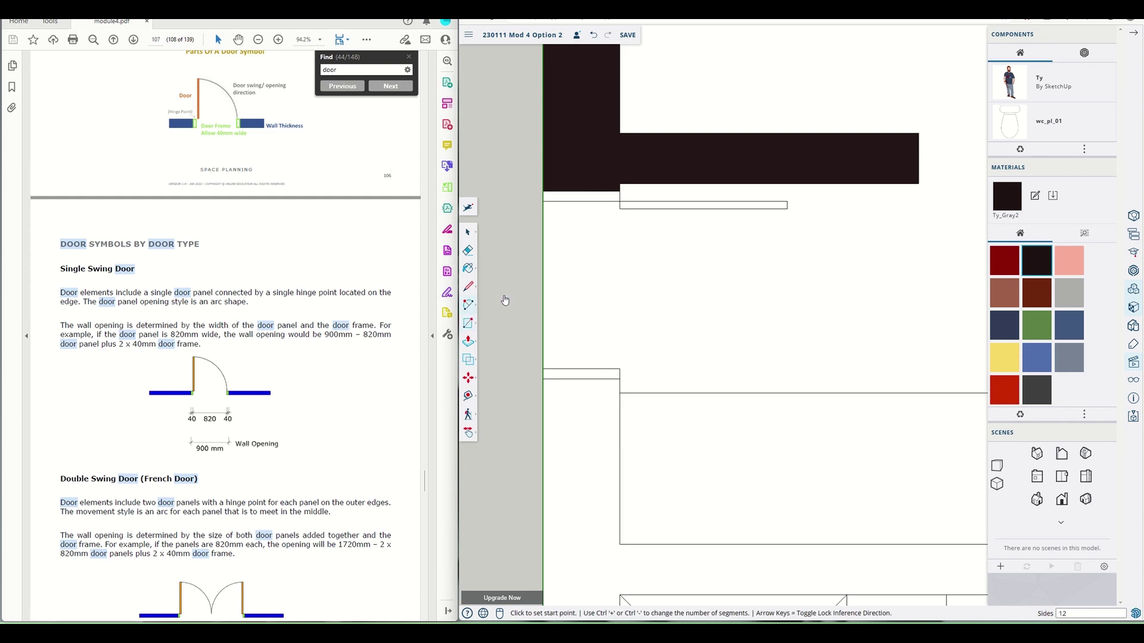
left_click(787, 207)
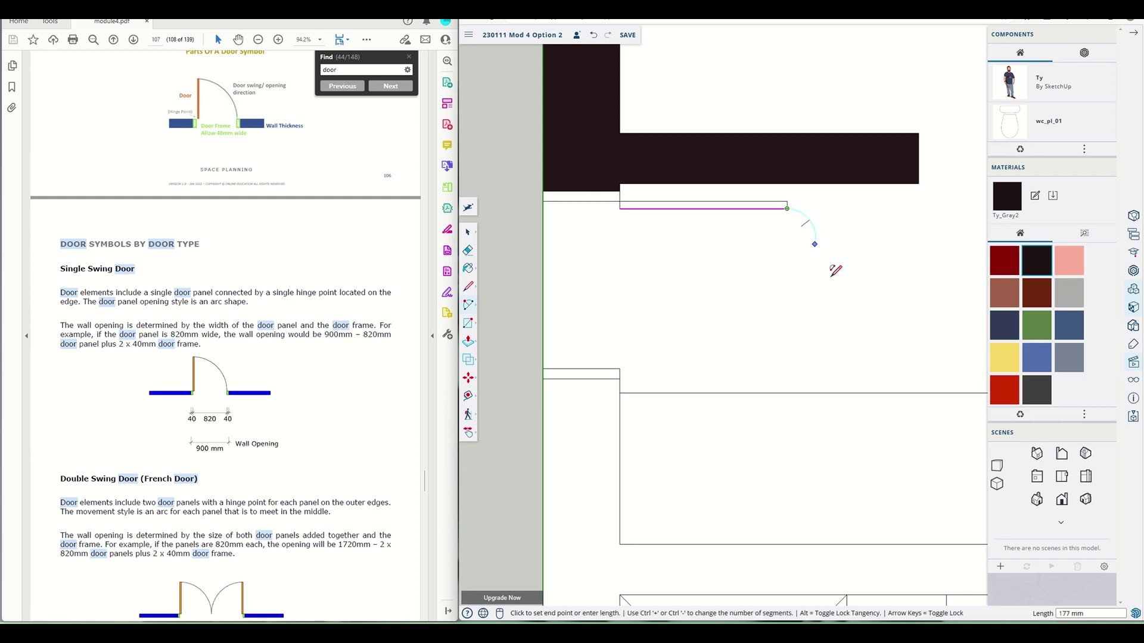
left_click(621, 367)
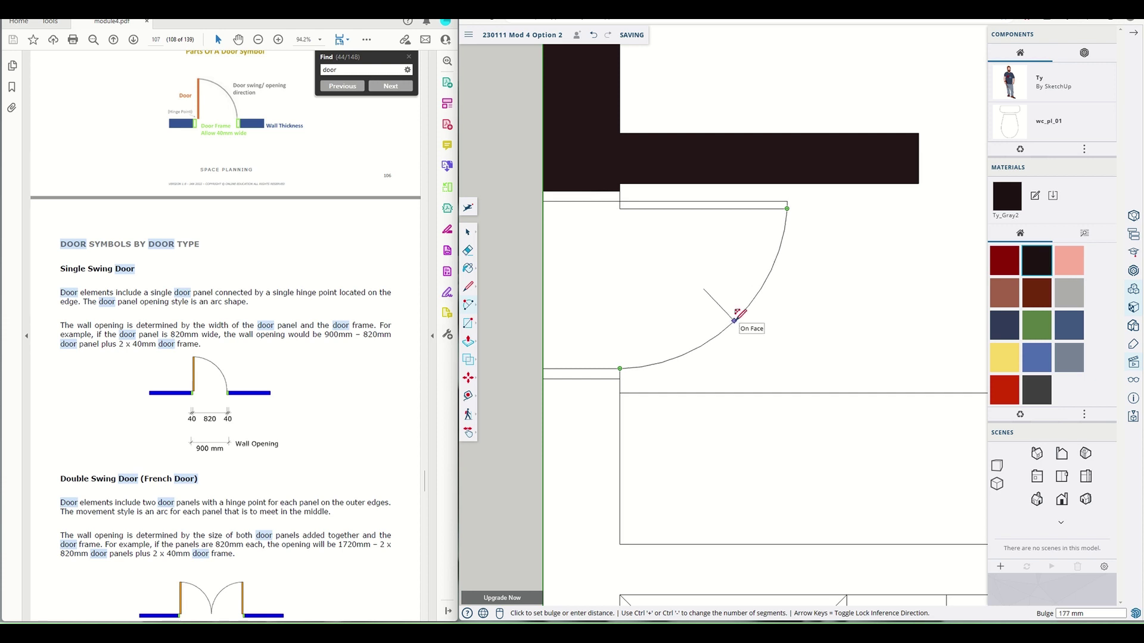
left_click(734, 319)
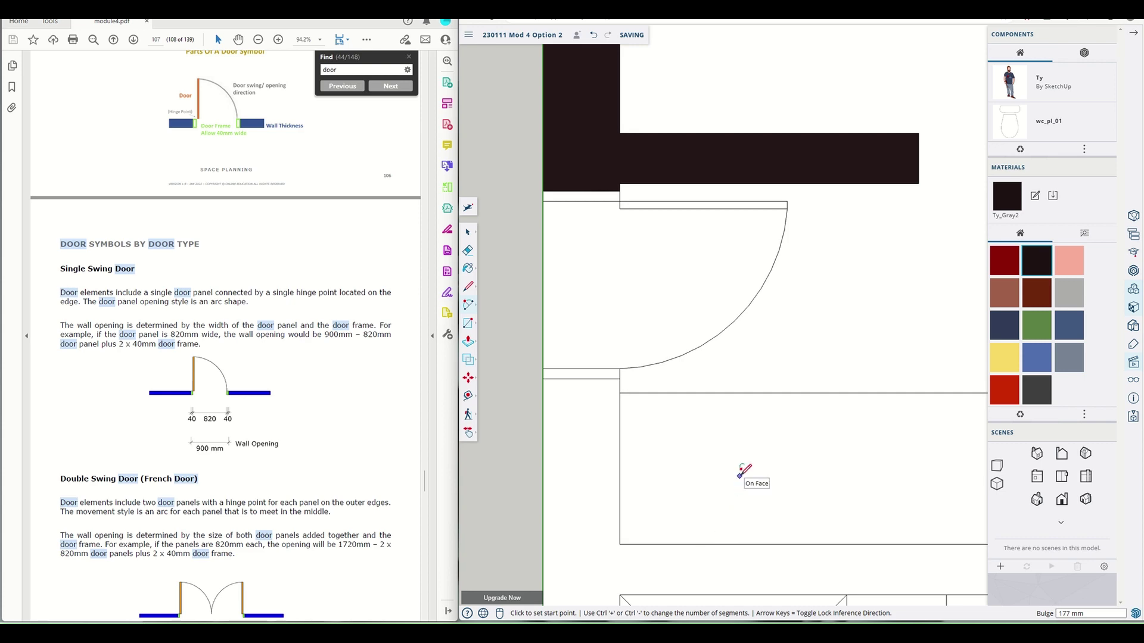
Go to the Cavity Sliding Door section of the reference PDF
scroll(269, 439, "down", 6)
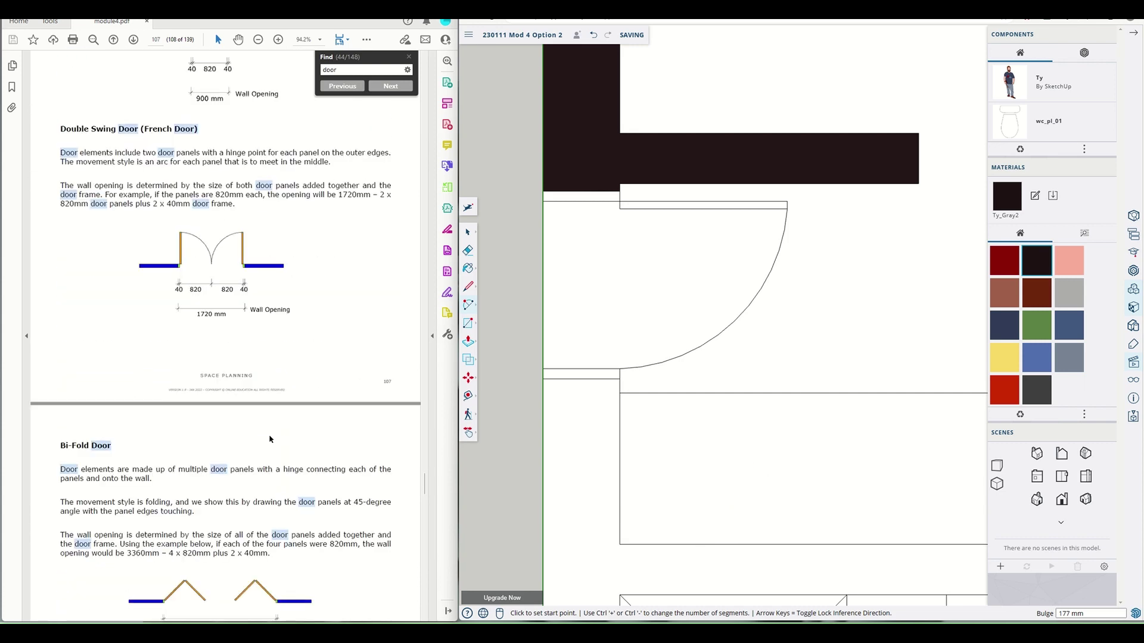
scroll(270, 439, "down", 7)
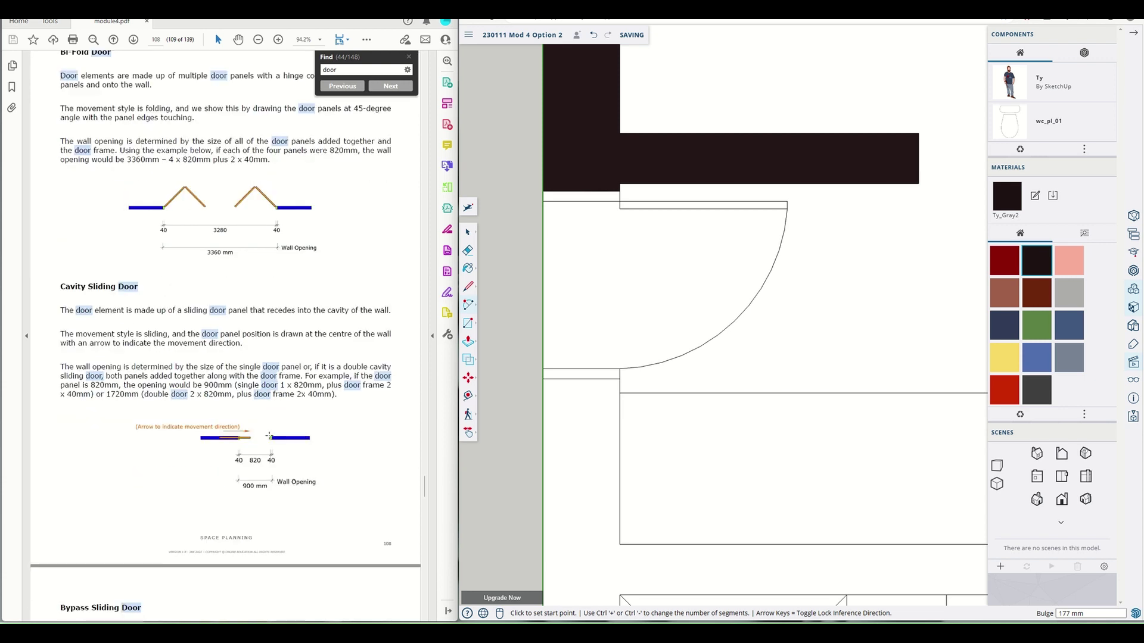
scroll(214, 434, "down", 2)
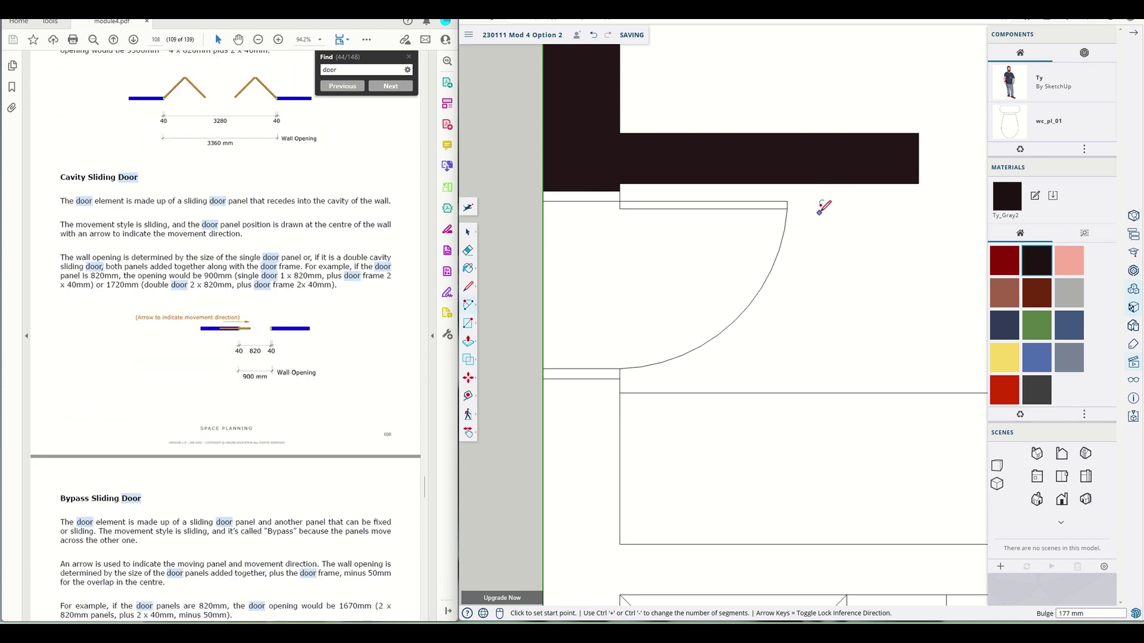
Mark off a 40 mm wide door frame across the end of the painted interior wall with a line
scroll(845, 286, "down", 6)
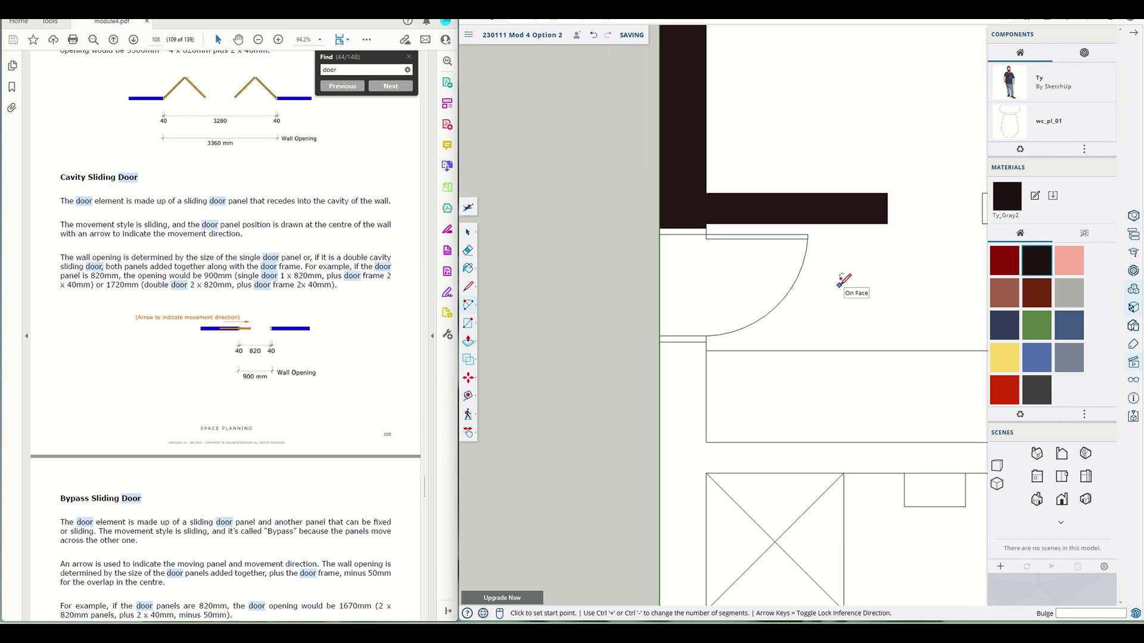
scroll(947, 241, "up", 4)
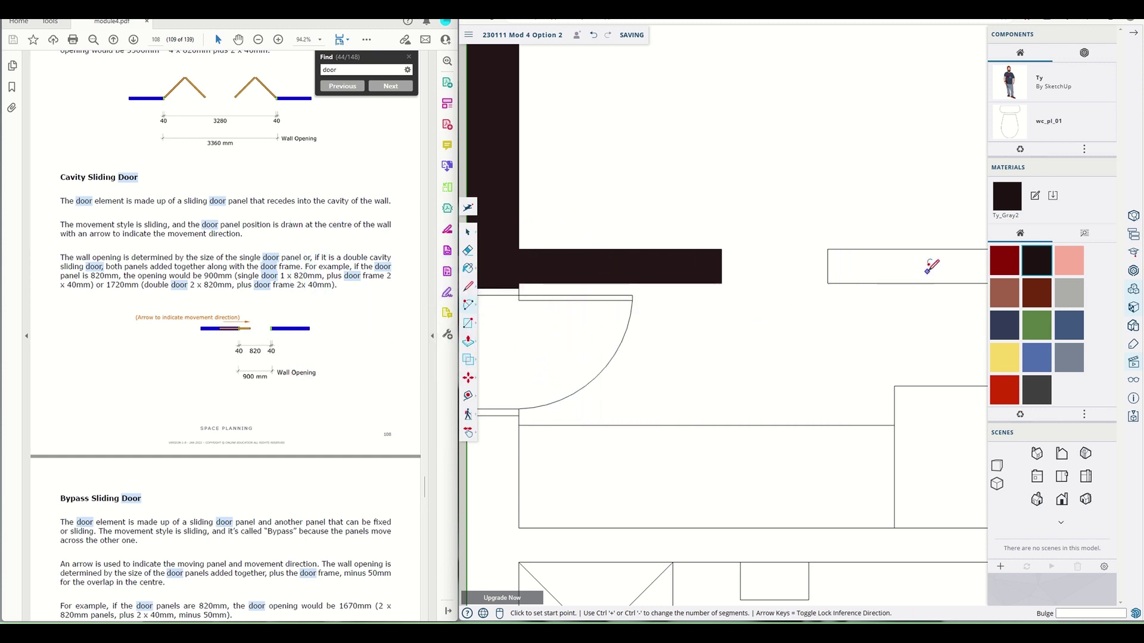
scroll(902, 269, "up", 2)
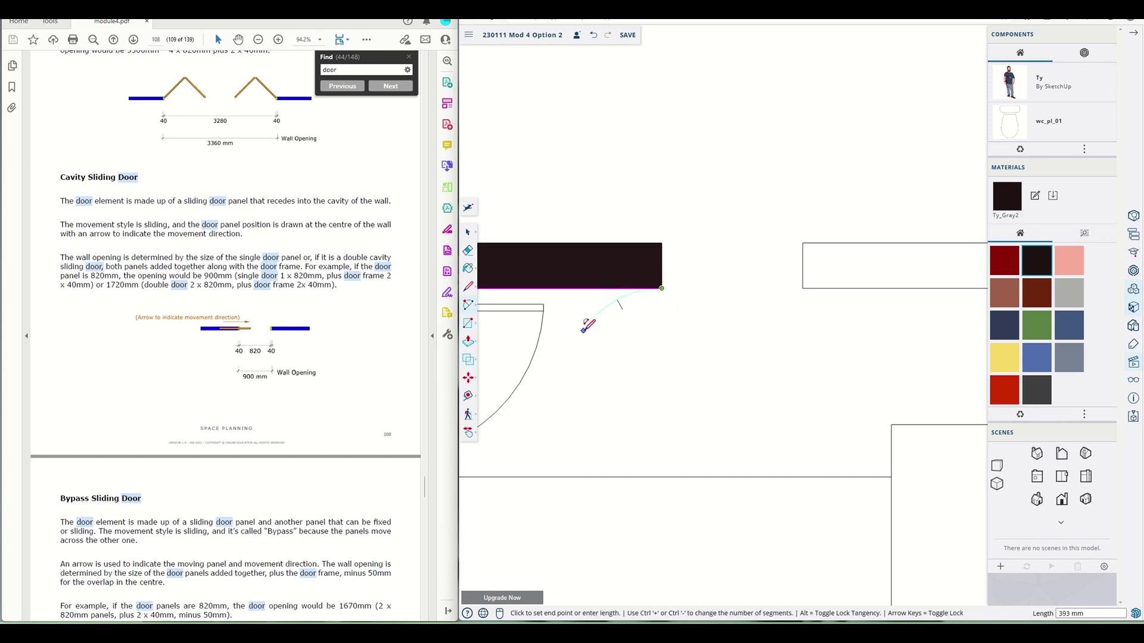
left_click(468, 286)
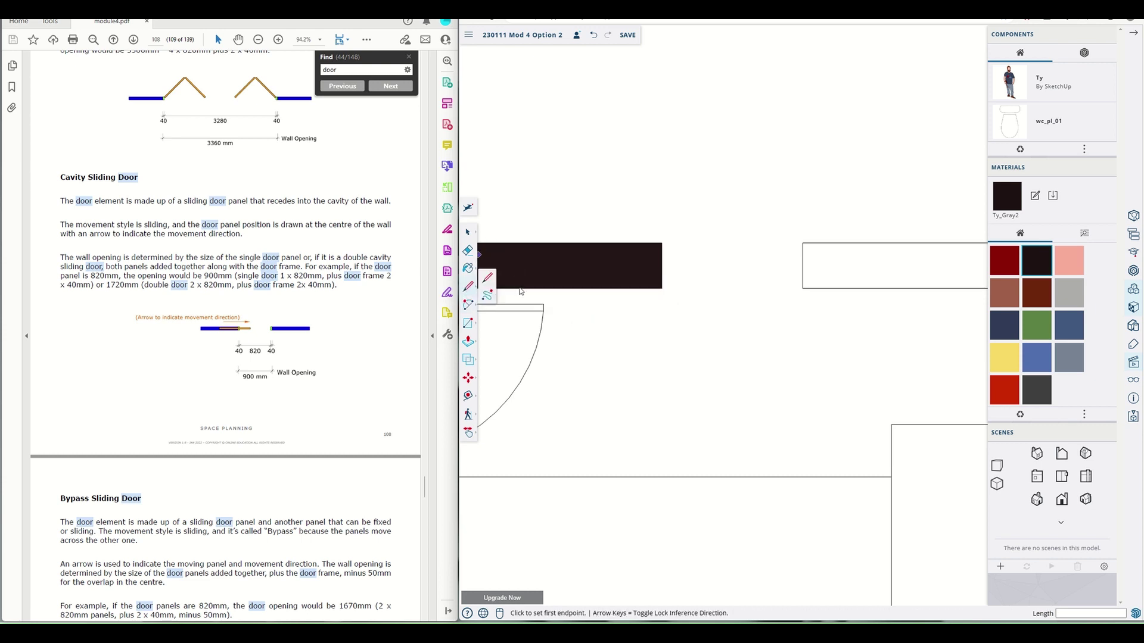
left_click(661, 288)
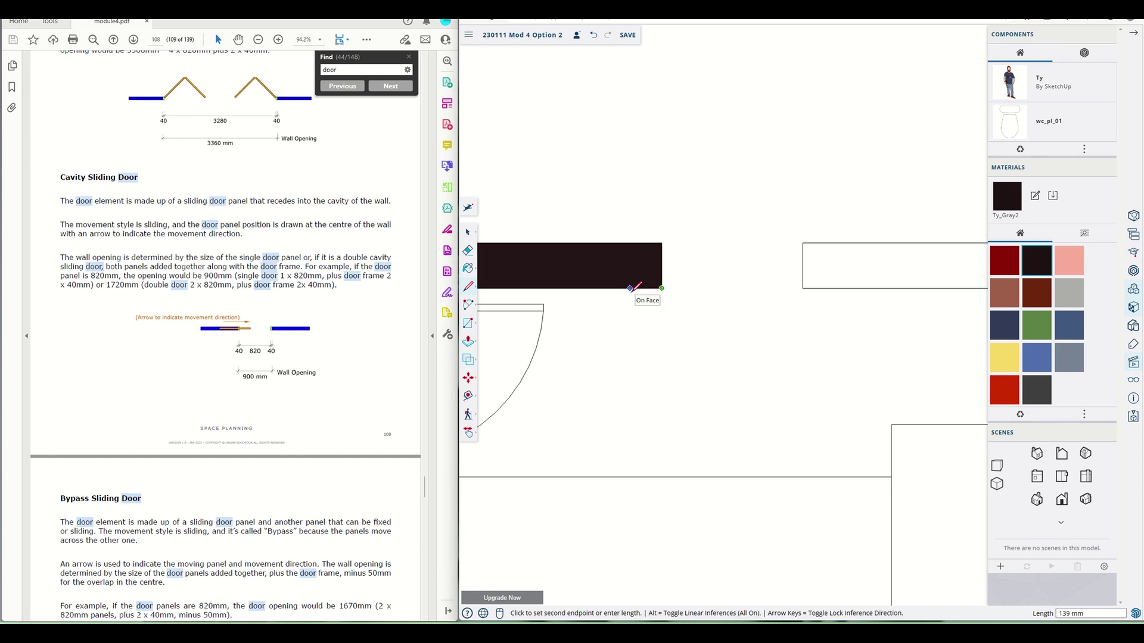
key("Return")
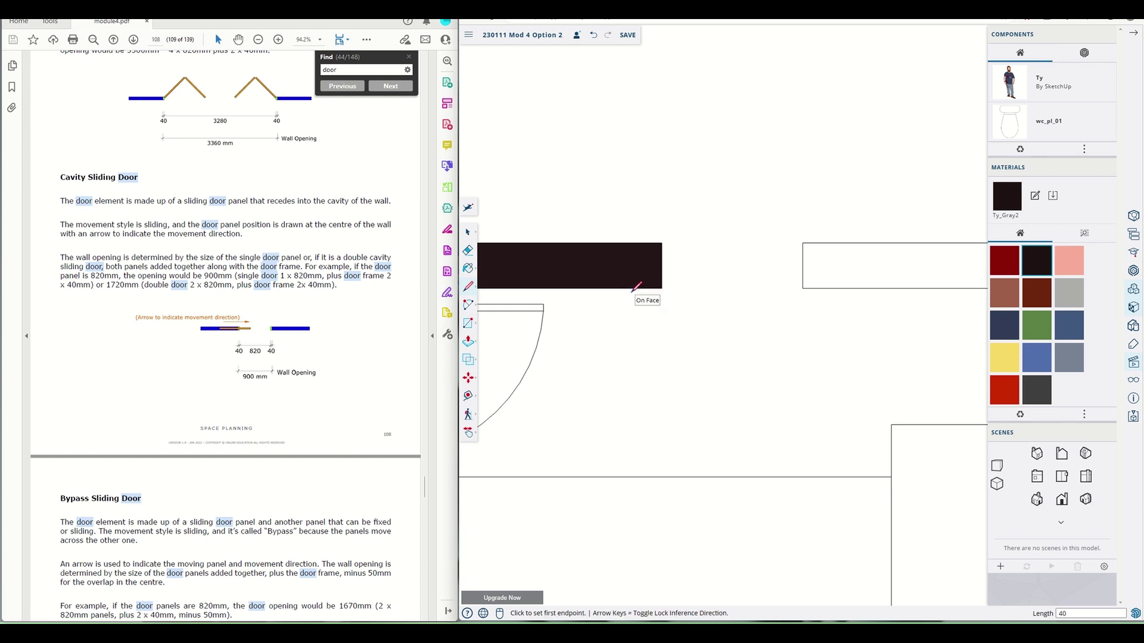
left_click(652, 289)
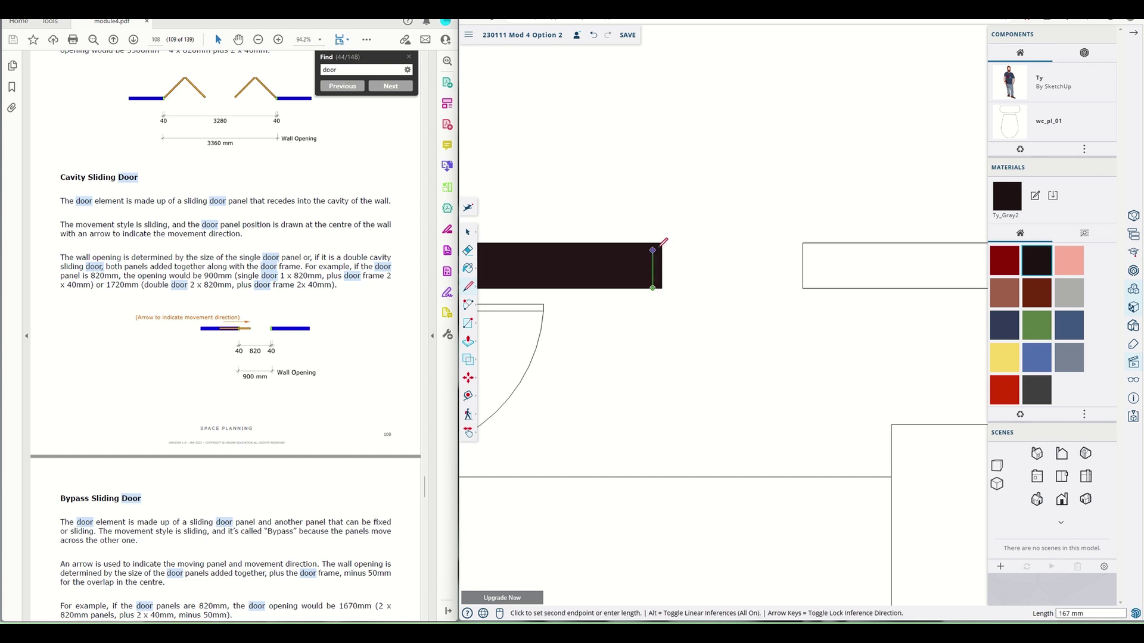
left_click(652, 243)
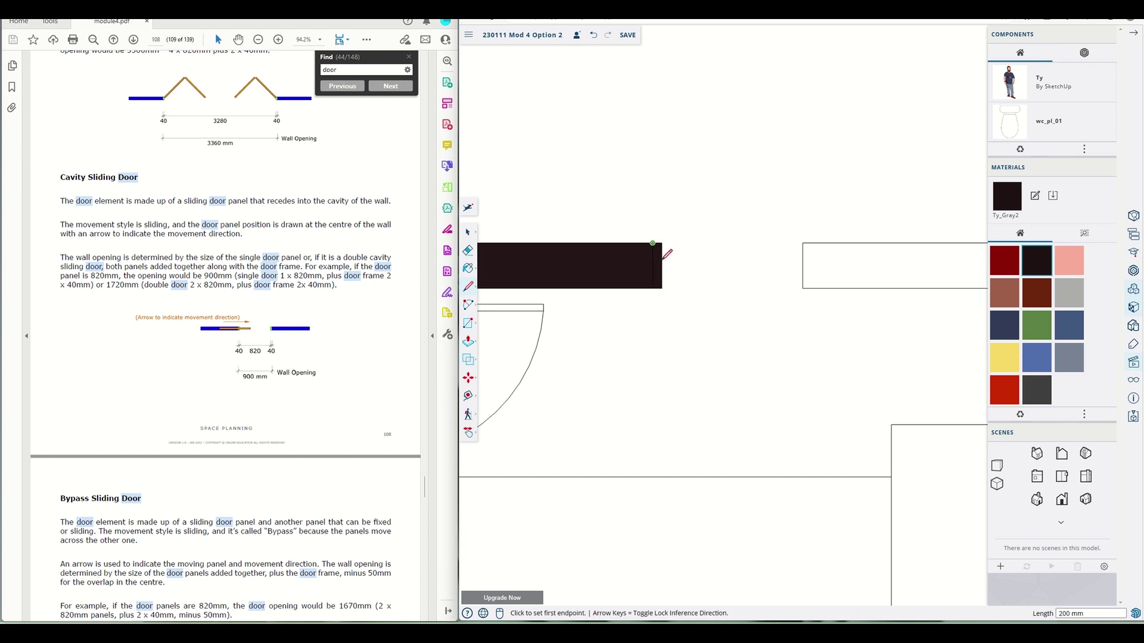
Mark off a matching 40 mm door frame on the unpainted wall end across the interior opening
left_click(803, 243)
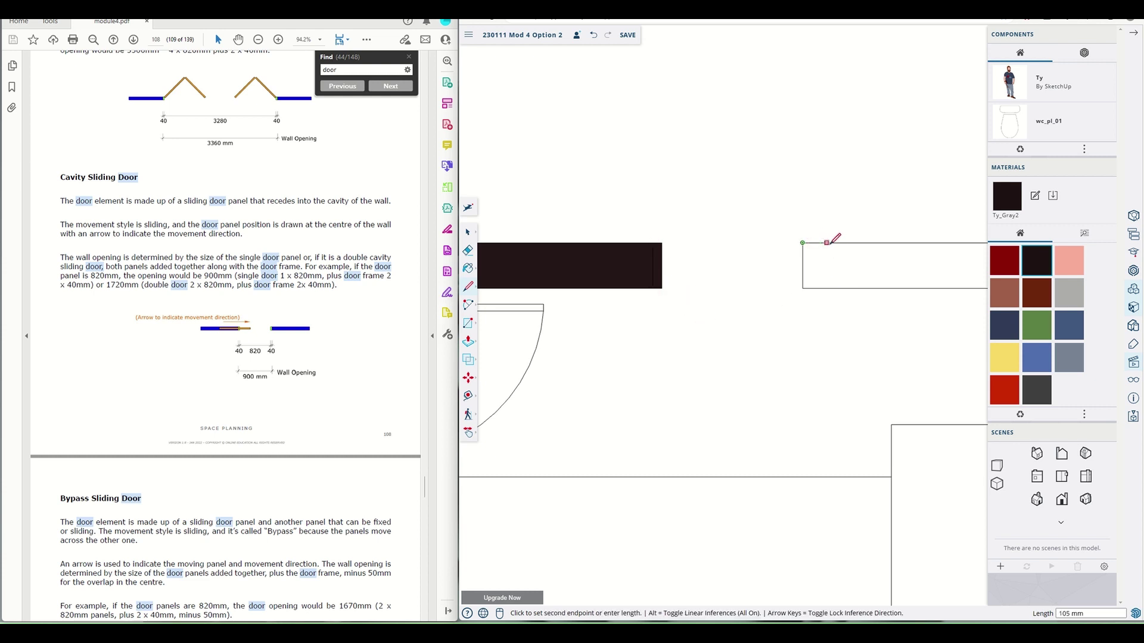
type("40")
key("Return")
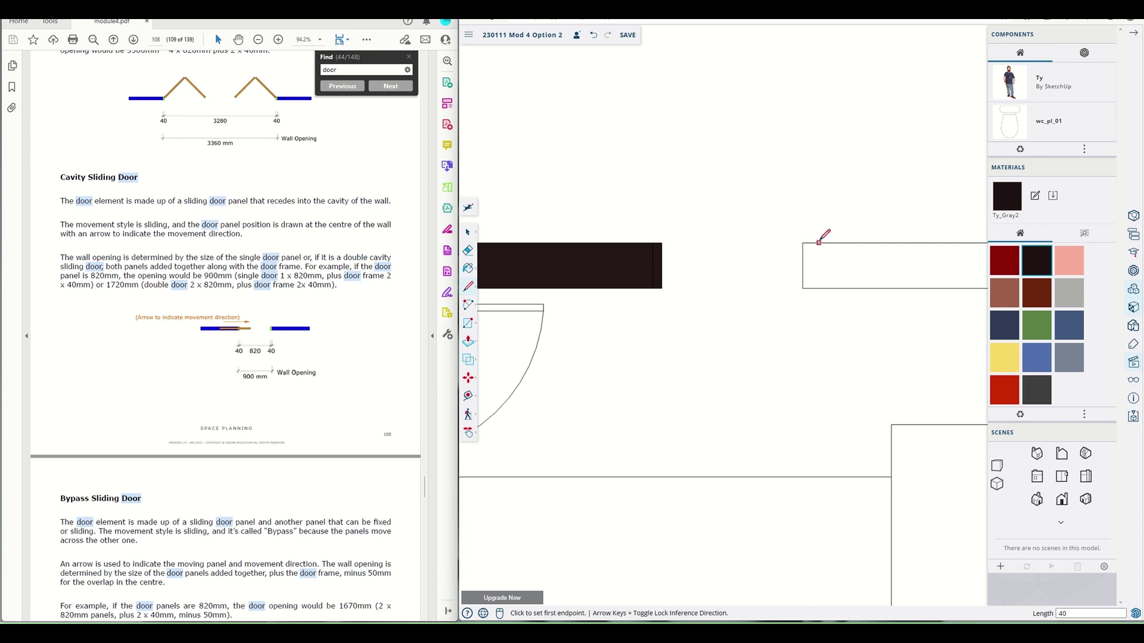
left_click(815, 241)
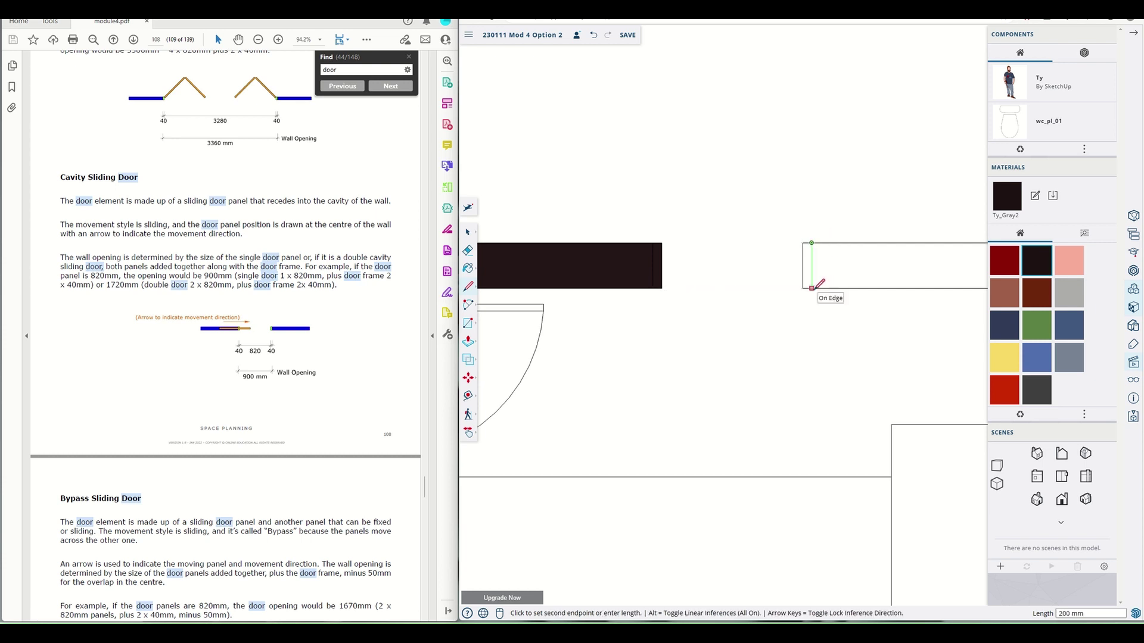
left_click(813, 288)
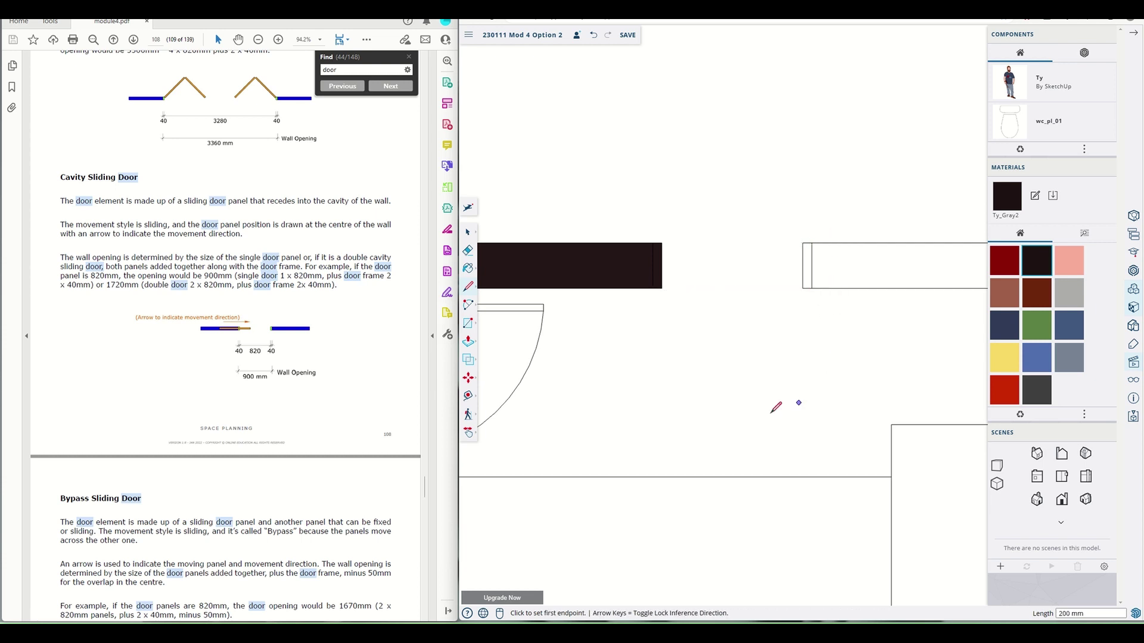
Paint the 40 mm door frame strip at the dark wall's end white, using the Colors material collection
left_click(467, 250)
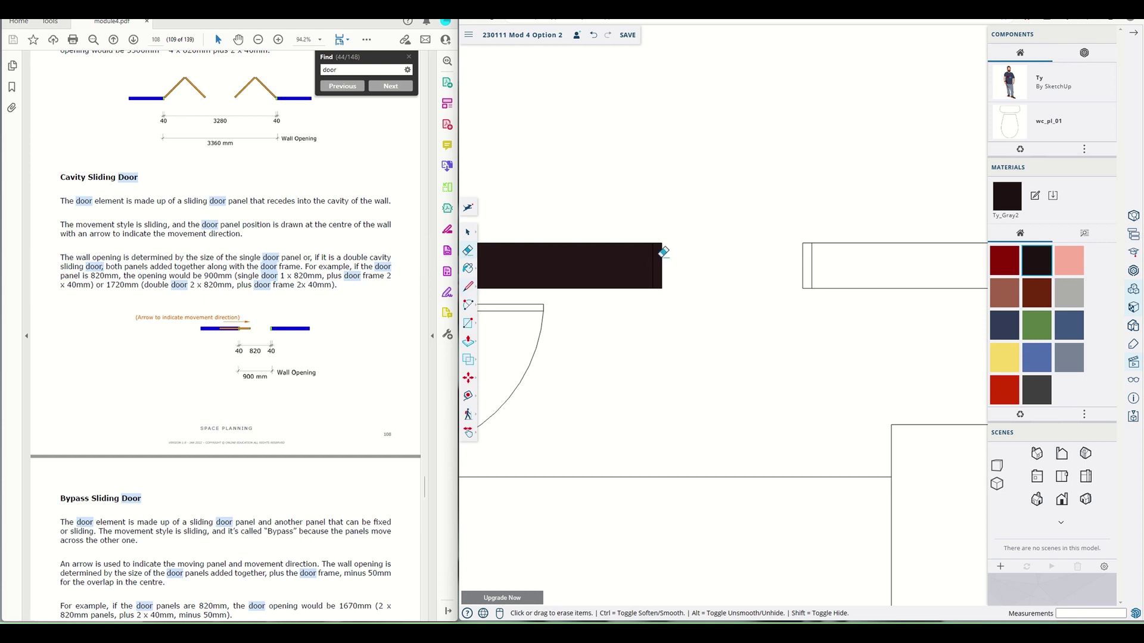
scroll(663, 253, "up", 5)
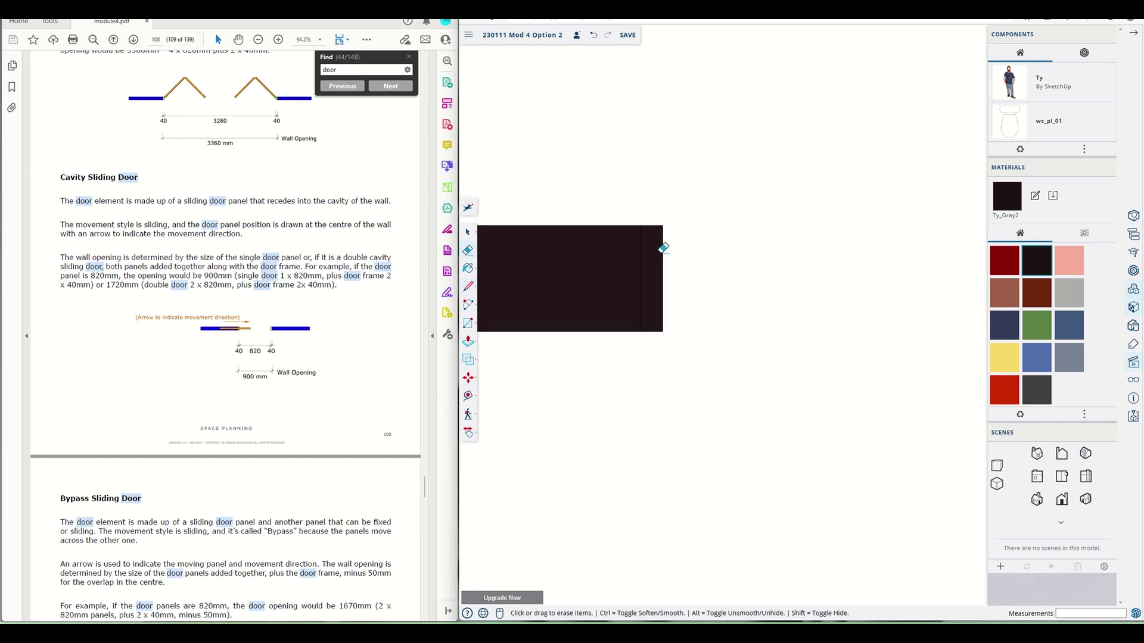
left_click(468, 268)
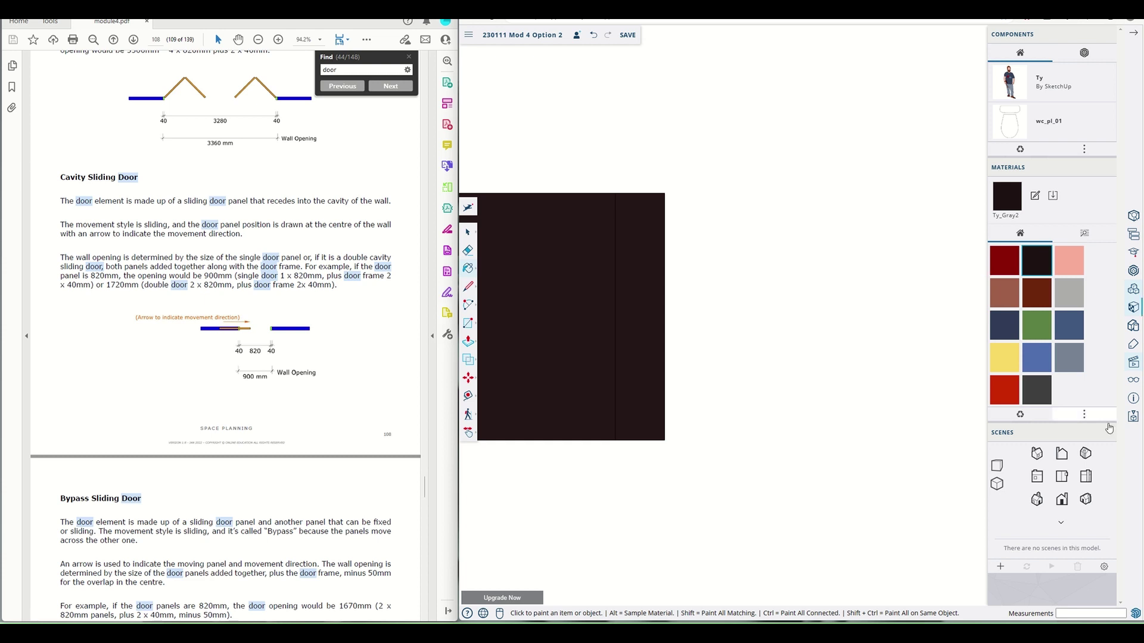
left_click(1078, 235)
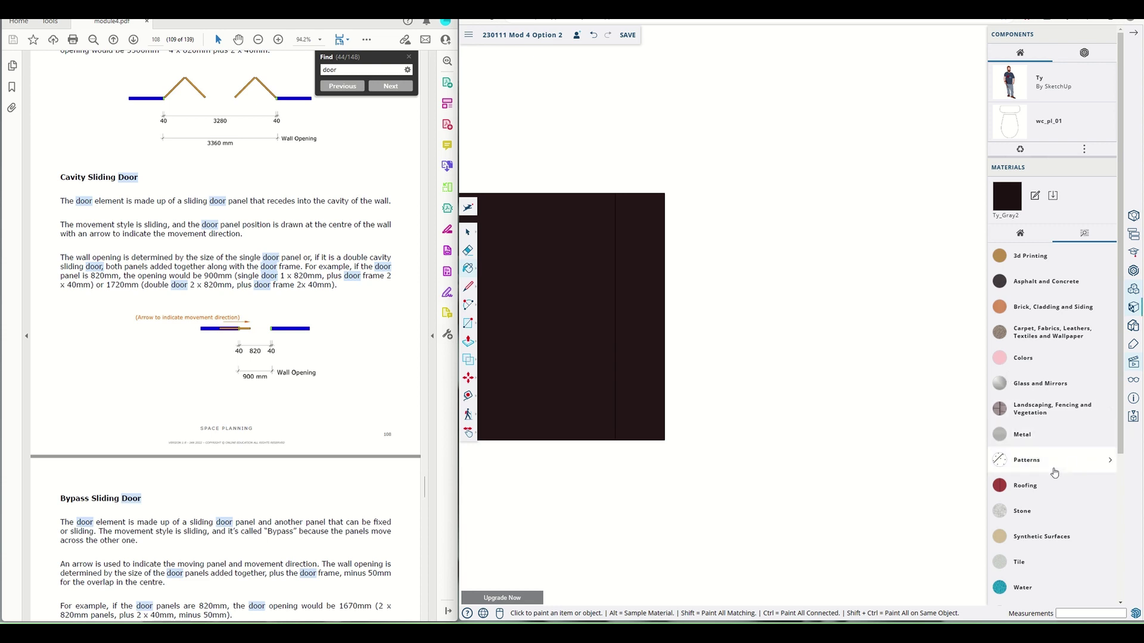
left_click(1025, 362)
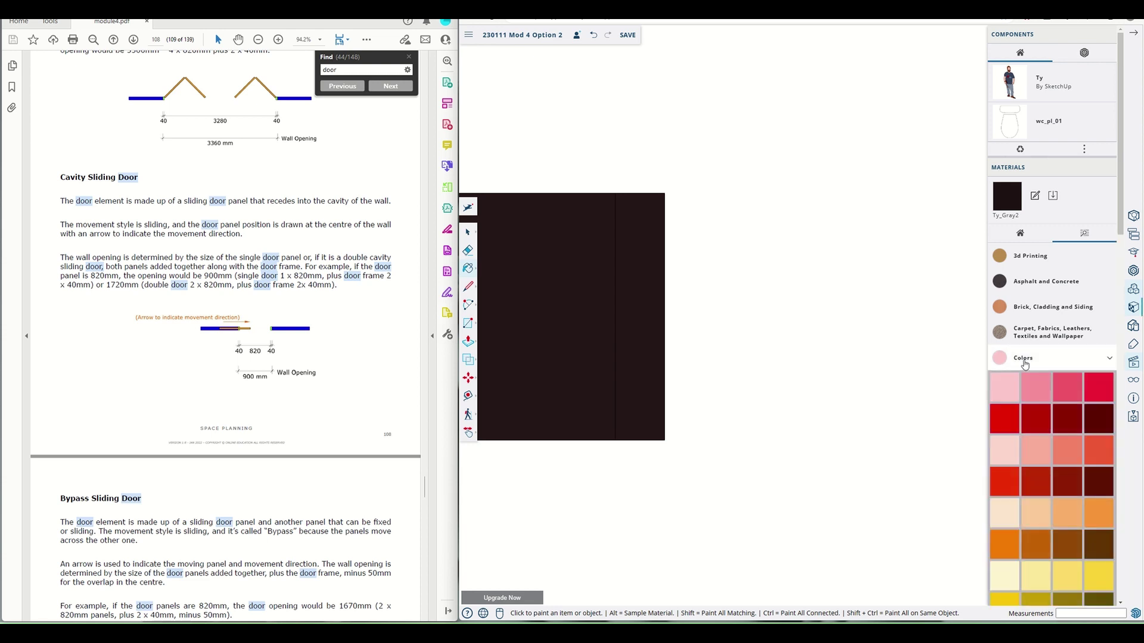
scroll(1048, 424, "down", 13)
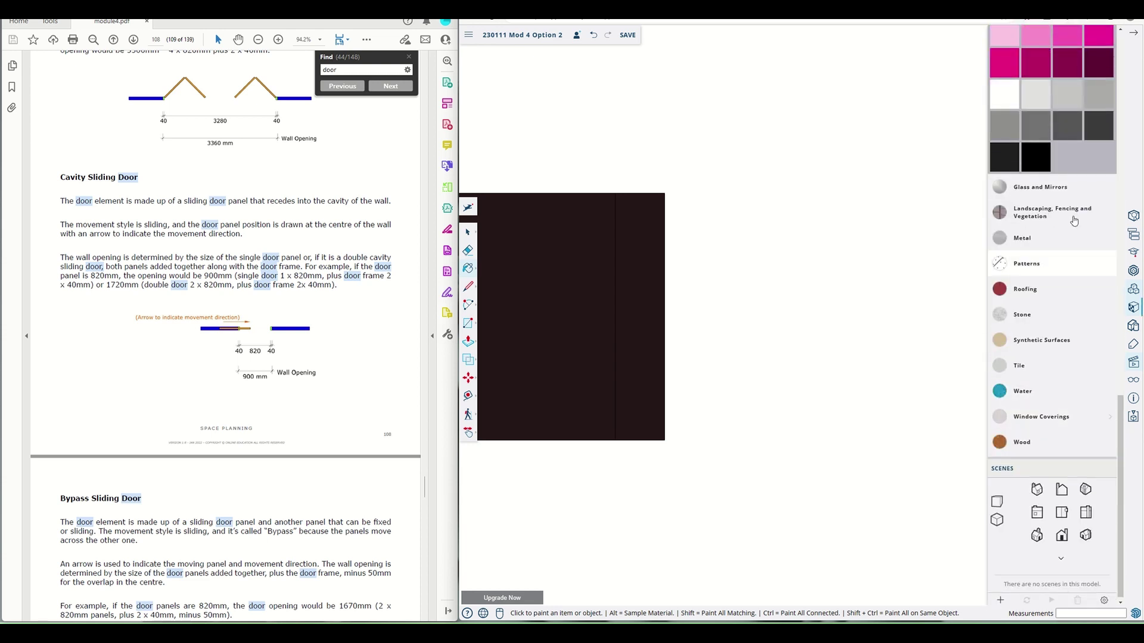
left_click(649, 239)
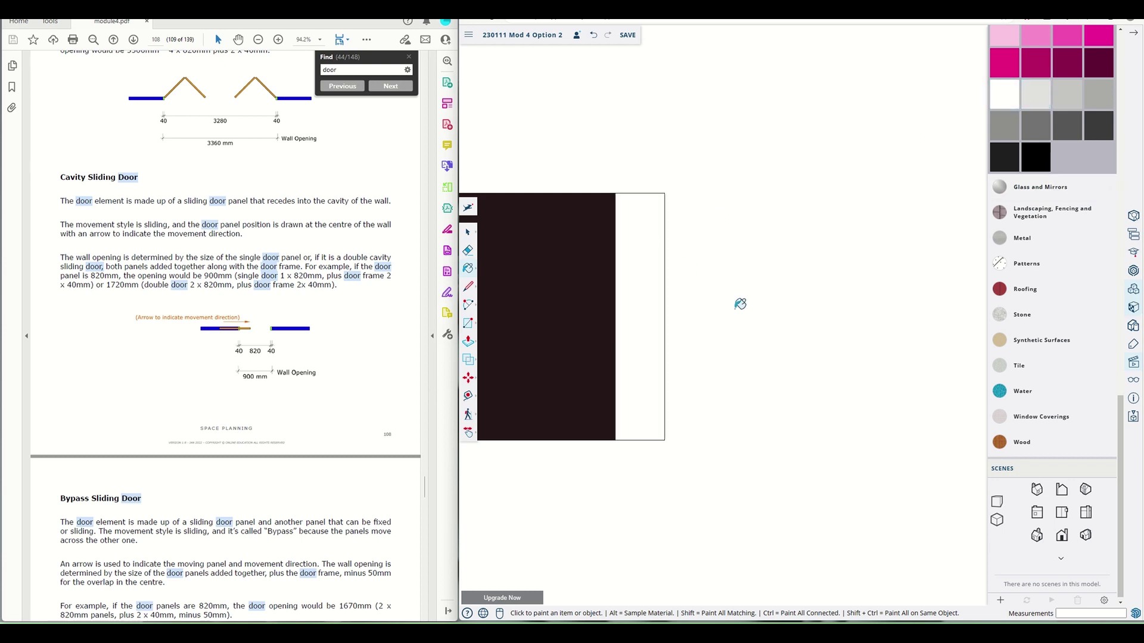
Measure the clear opening between the two 40 mm door frames with the Tape Measure
scroll(741, 301, "down", 3)
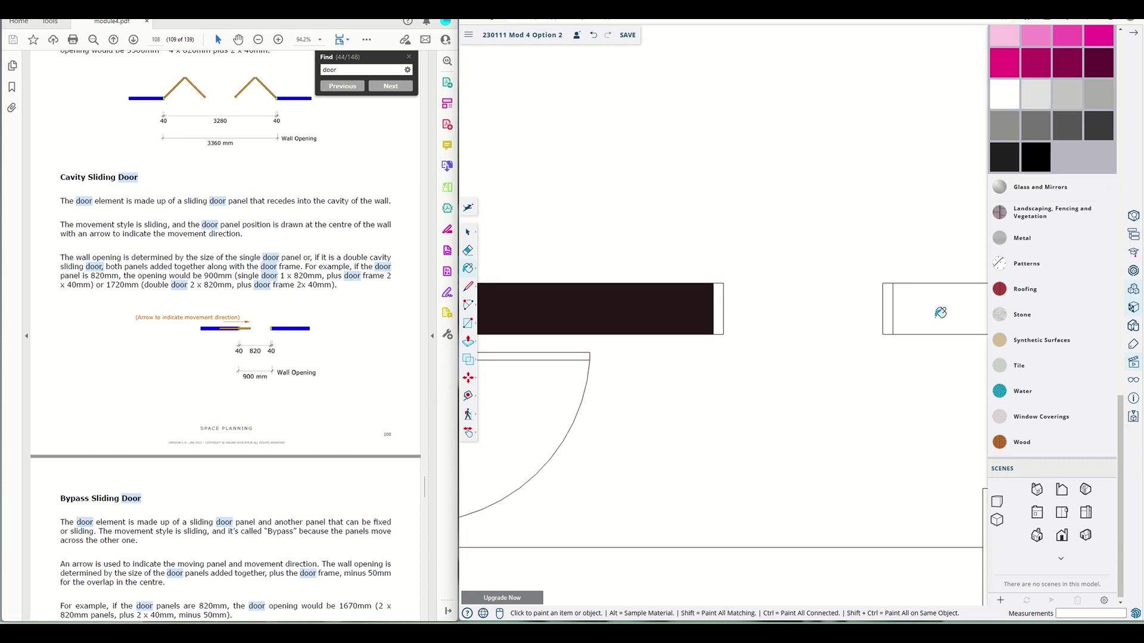
left_click(1138, 37)
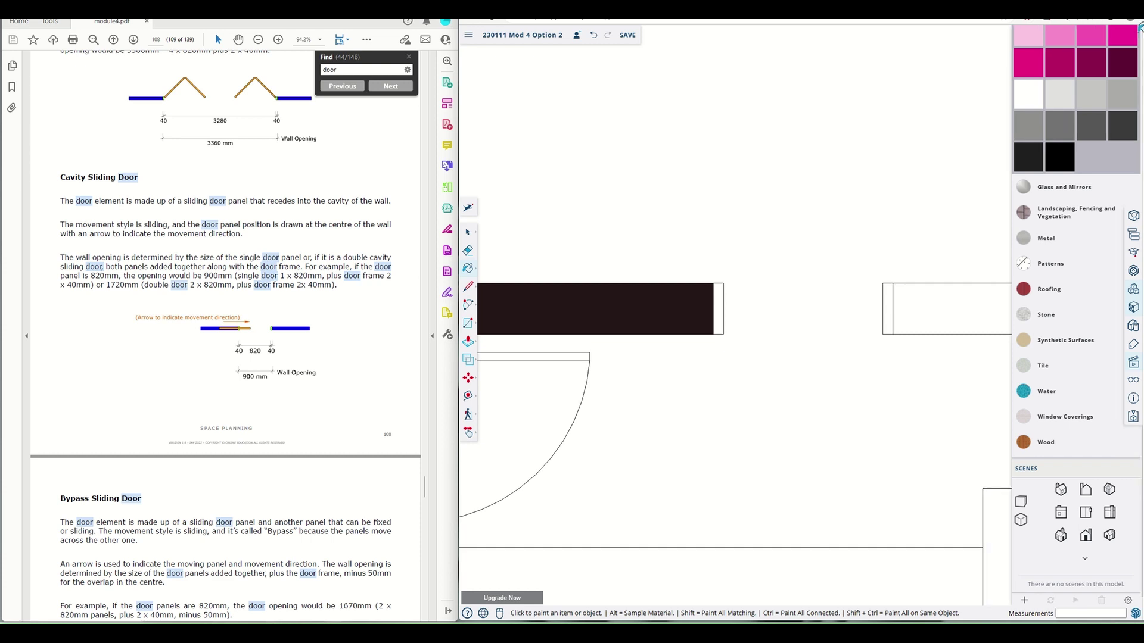
scroll(833, 301, "up", 3)
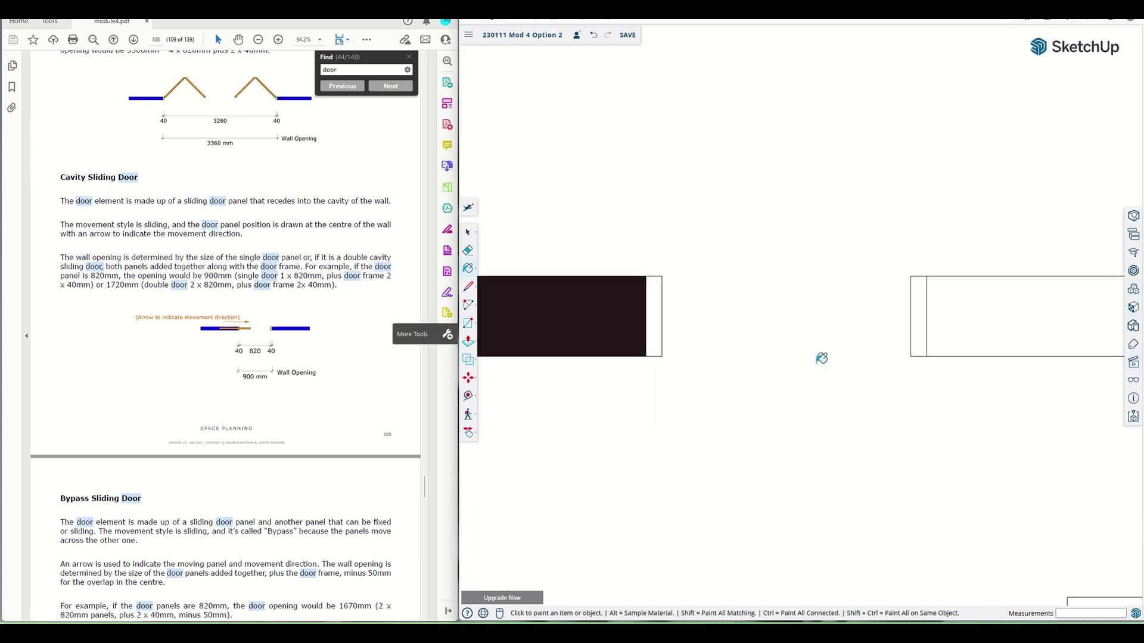
scroll(821, 358, "down", 4)
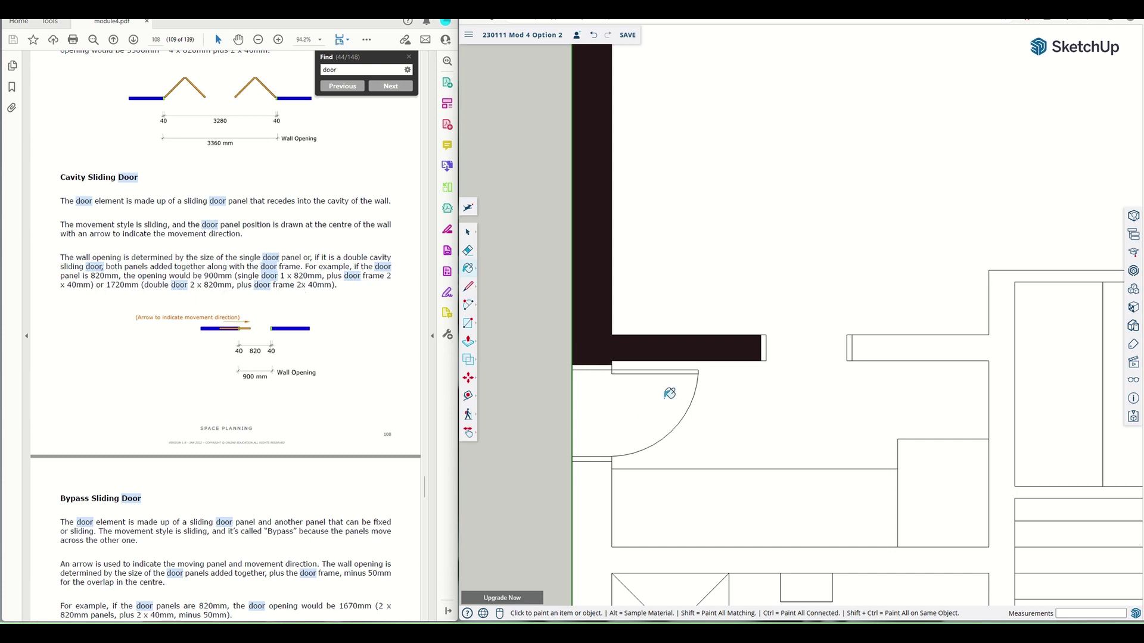
left_click(468, 287)
scroll(774, 340, "up", 5)
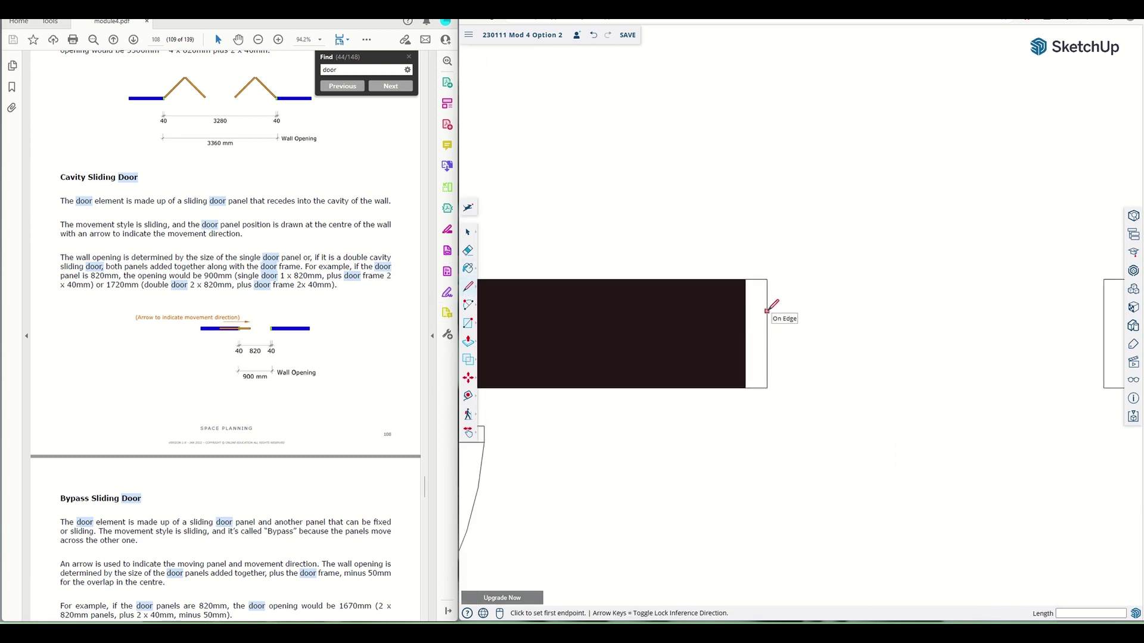
scroll(765, 314, "down", 4)
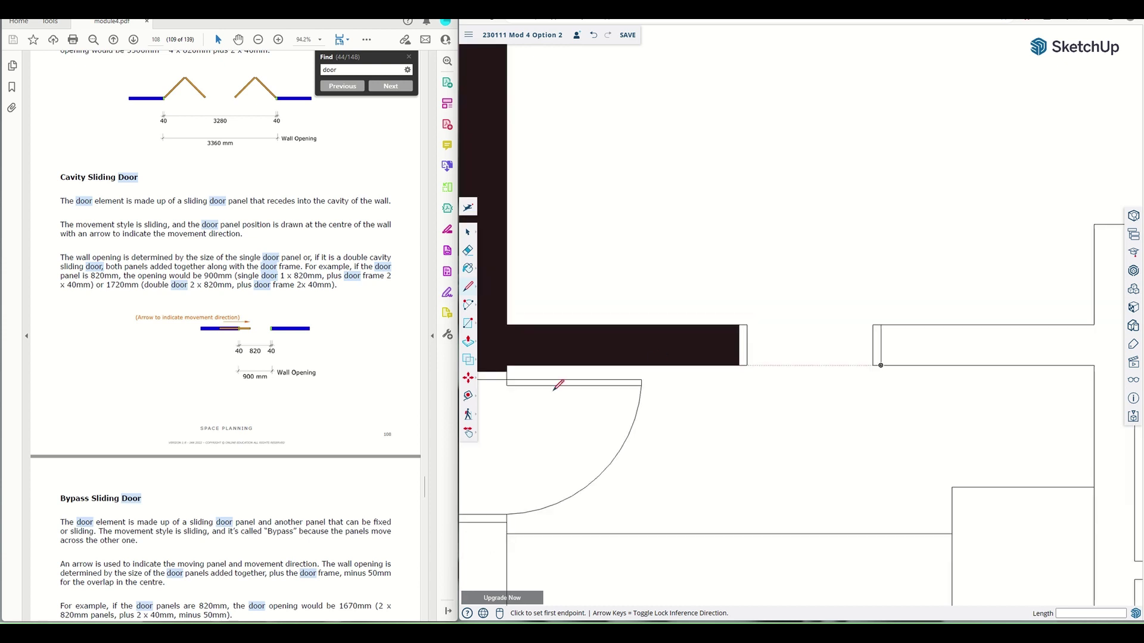
left_click(468, 396)
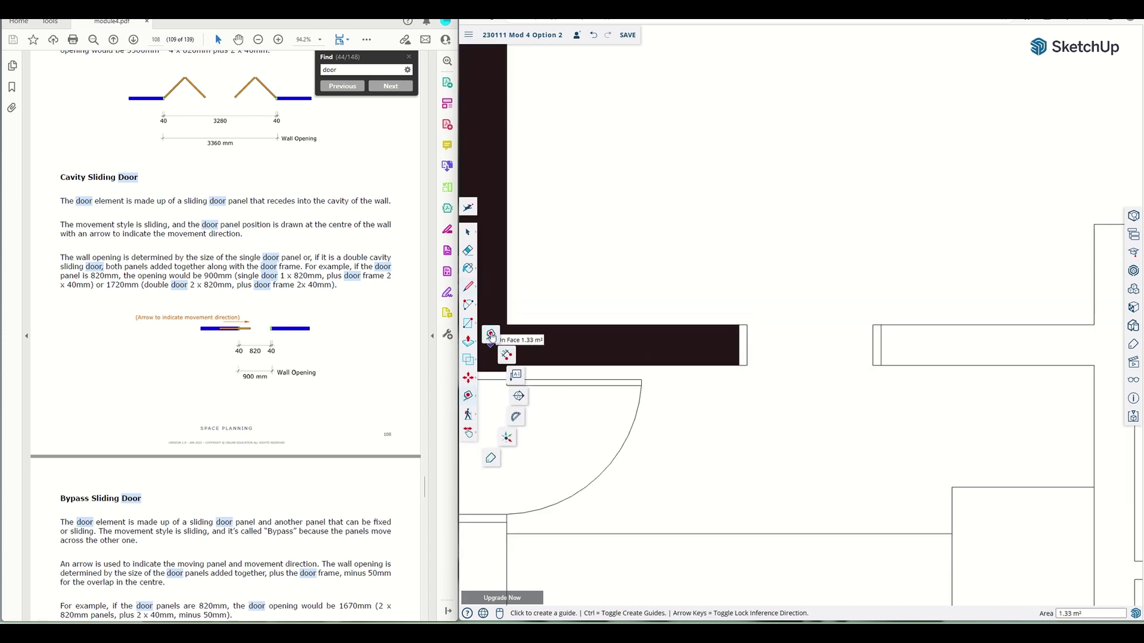
left_click(747, 324)
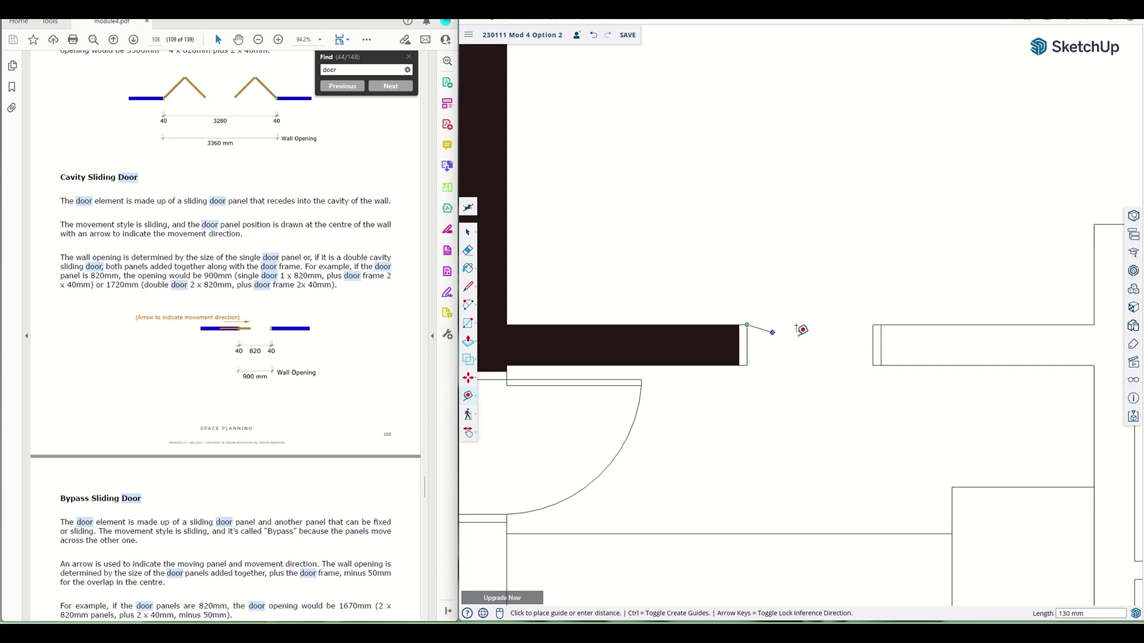
left_click(877, 317)
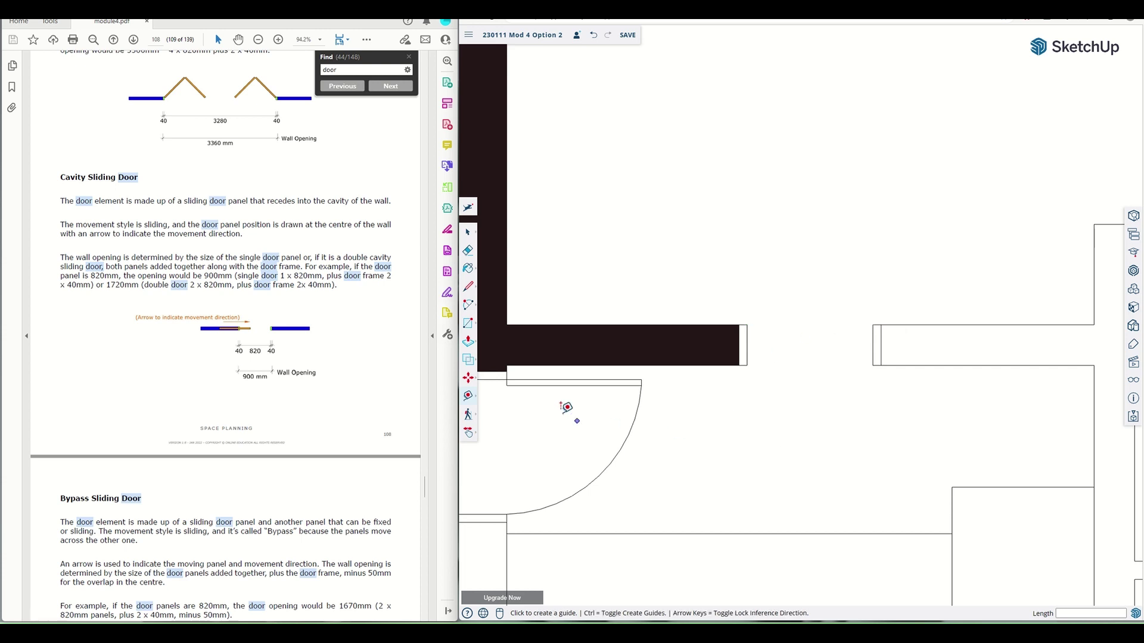
Draw a 620 x 30 mm rectangle in the empty room space near the opening as the sliding door panel
left_click(468, 325)
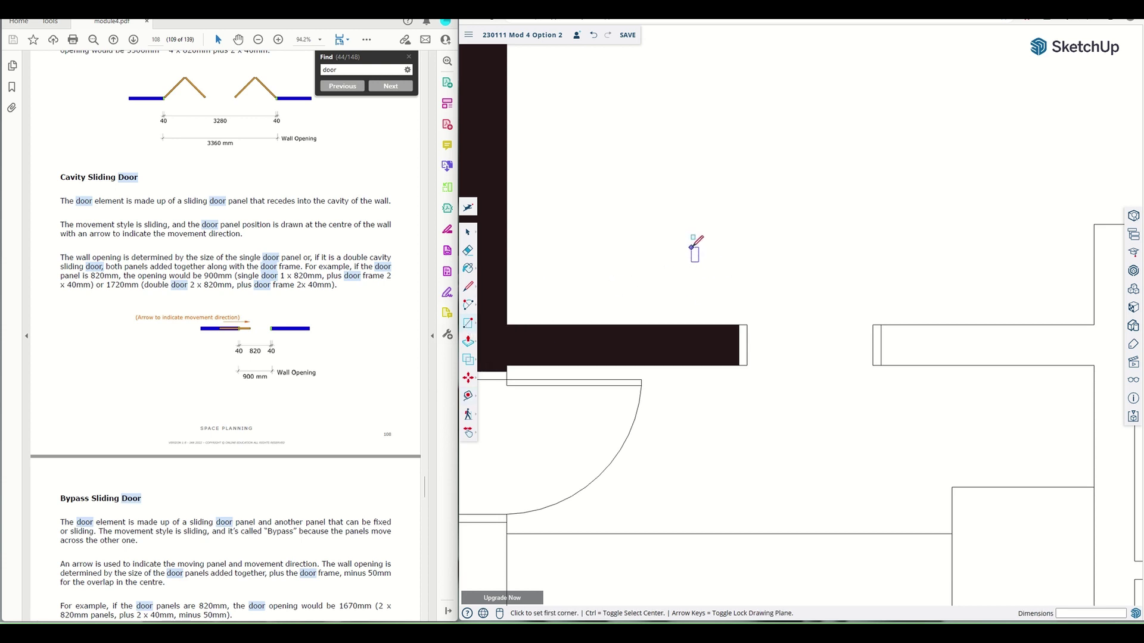
left_click(680, 234)
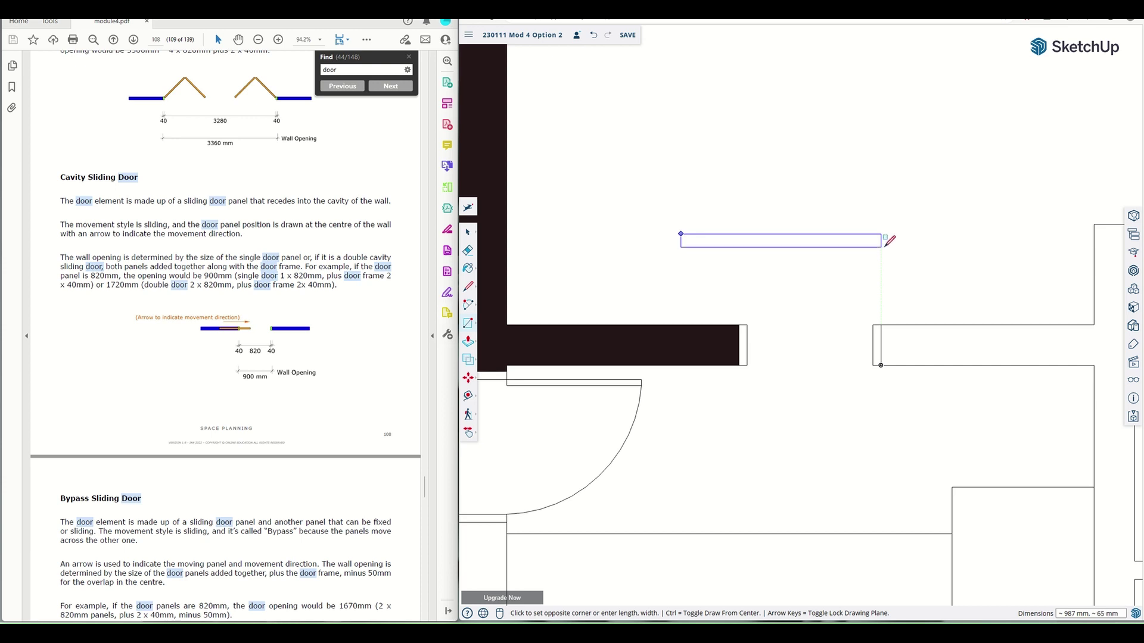
type("620, 30")
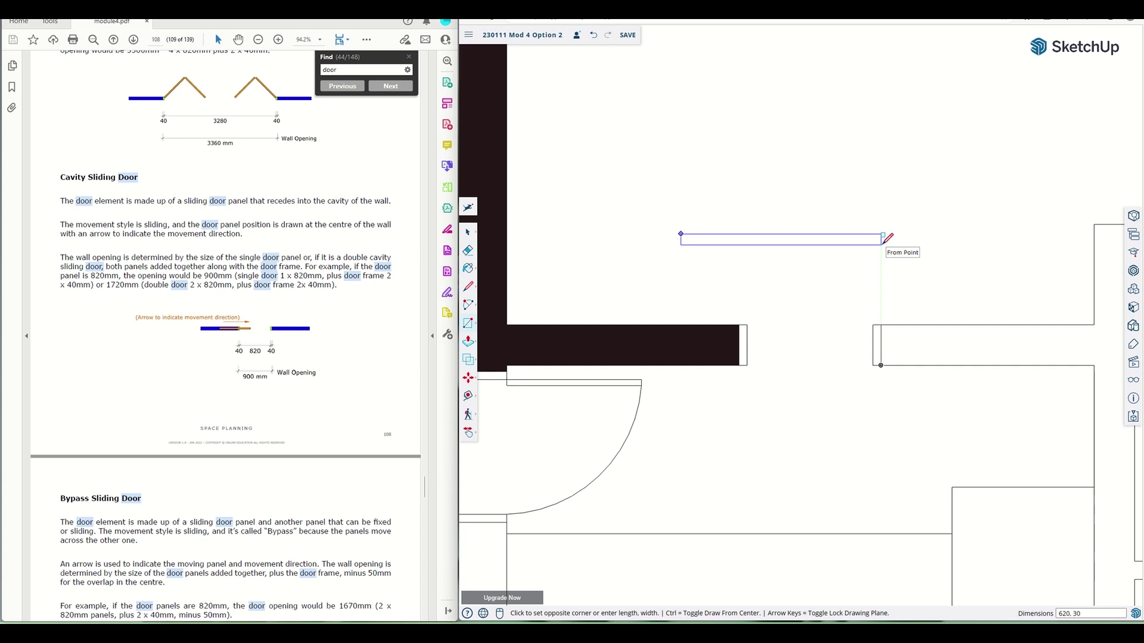
key("Return")
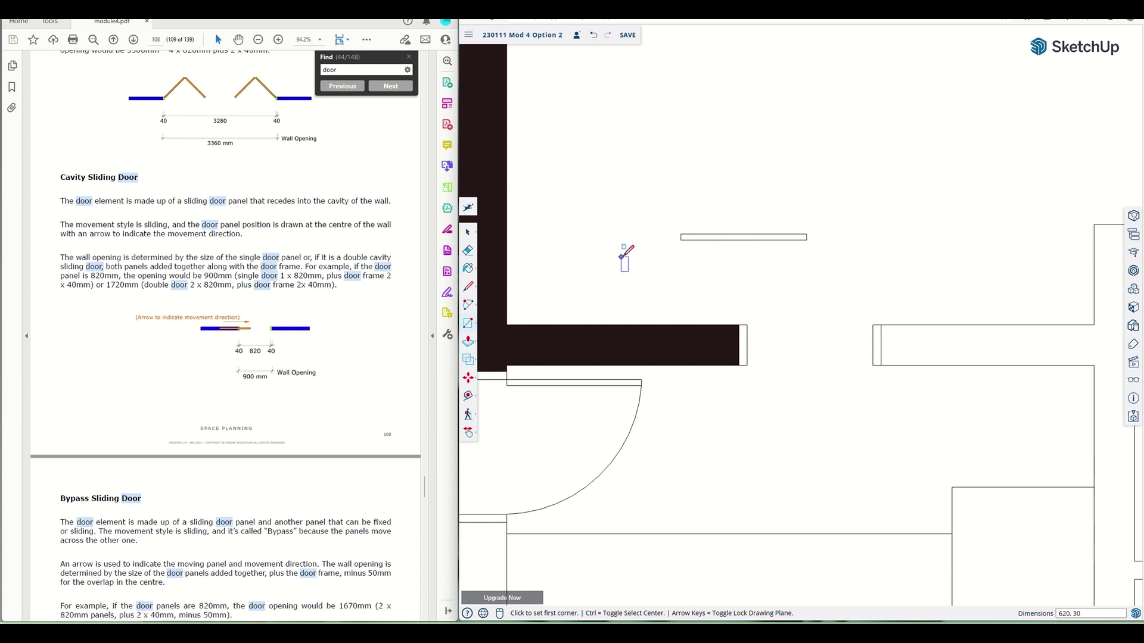
Move the door panel so its centre sits on the midpoint of the opening-side edge of the dark wall's door frame
left_click(468, 232)
left_click_drag(669, 217, 832, 263)
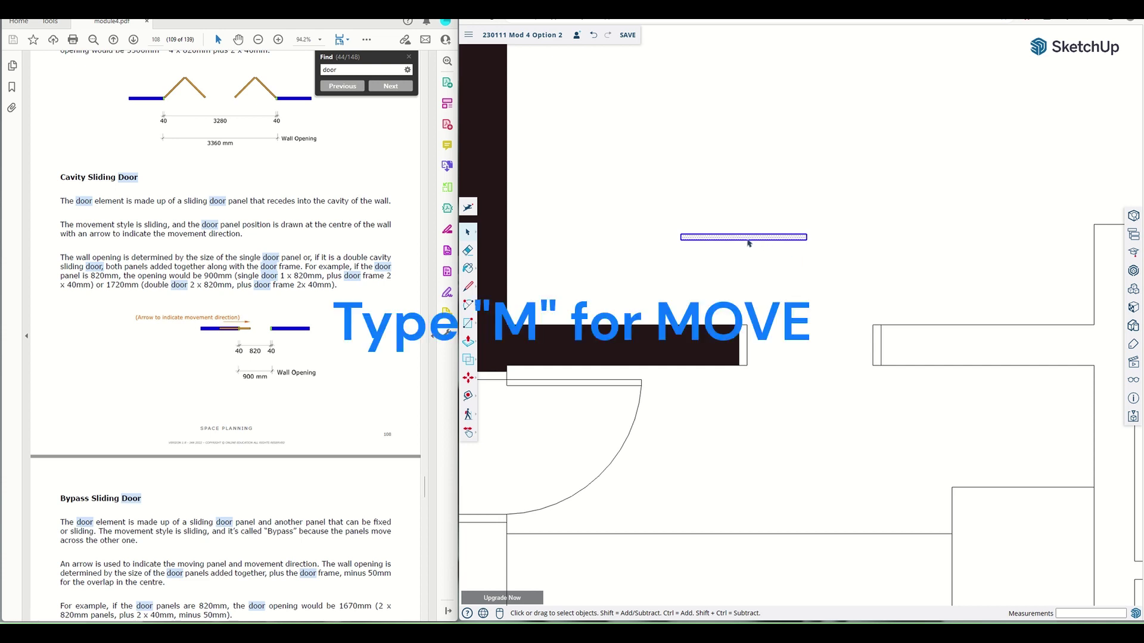
key("m")
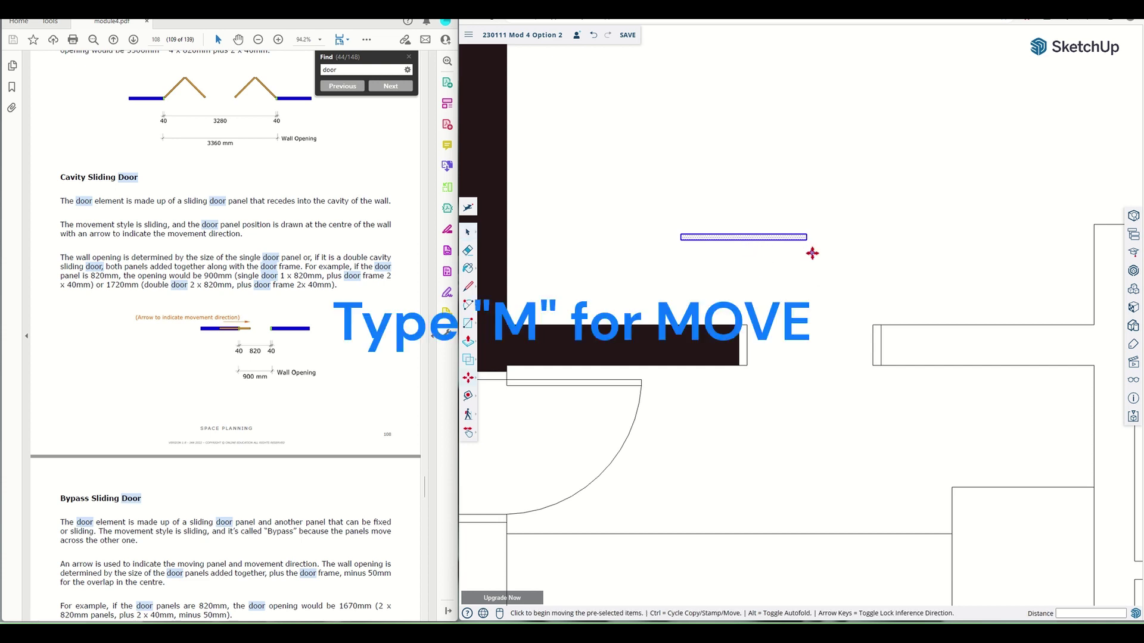
scroll(739, 235, "up", 3)
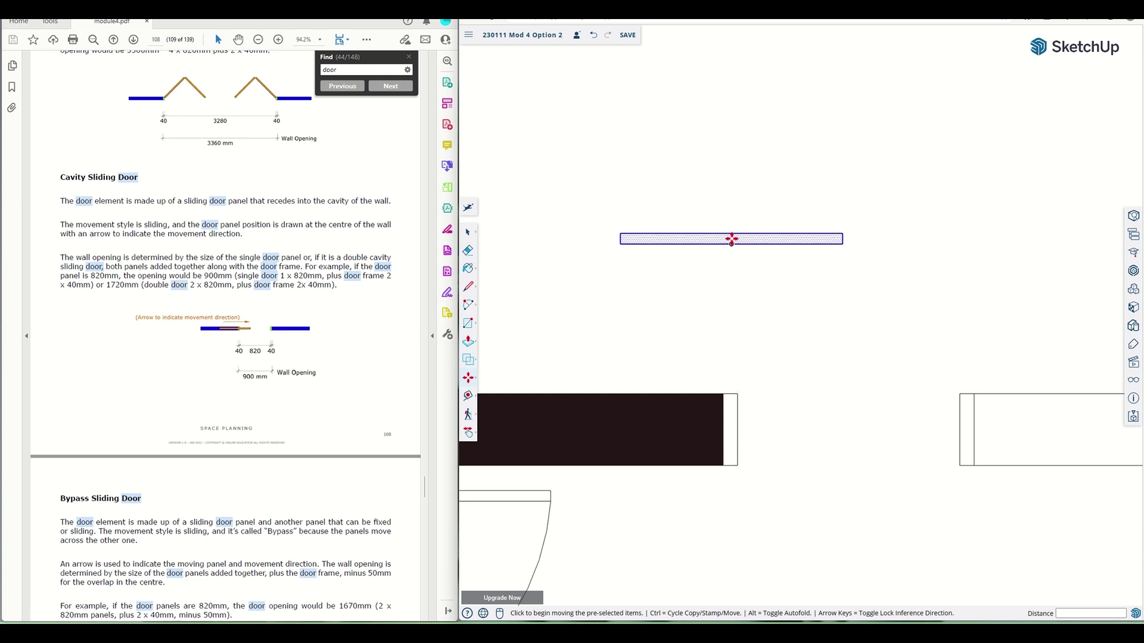
scroll(731, 239, "up", 3)
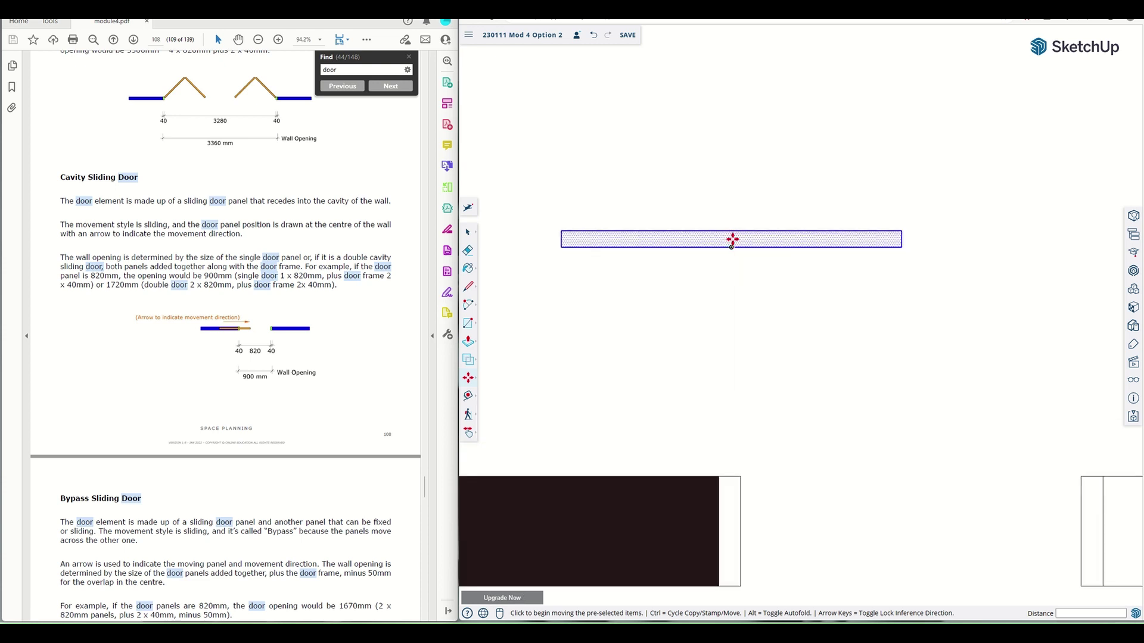
scroll(731, 239, "down", 3)
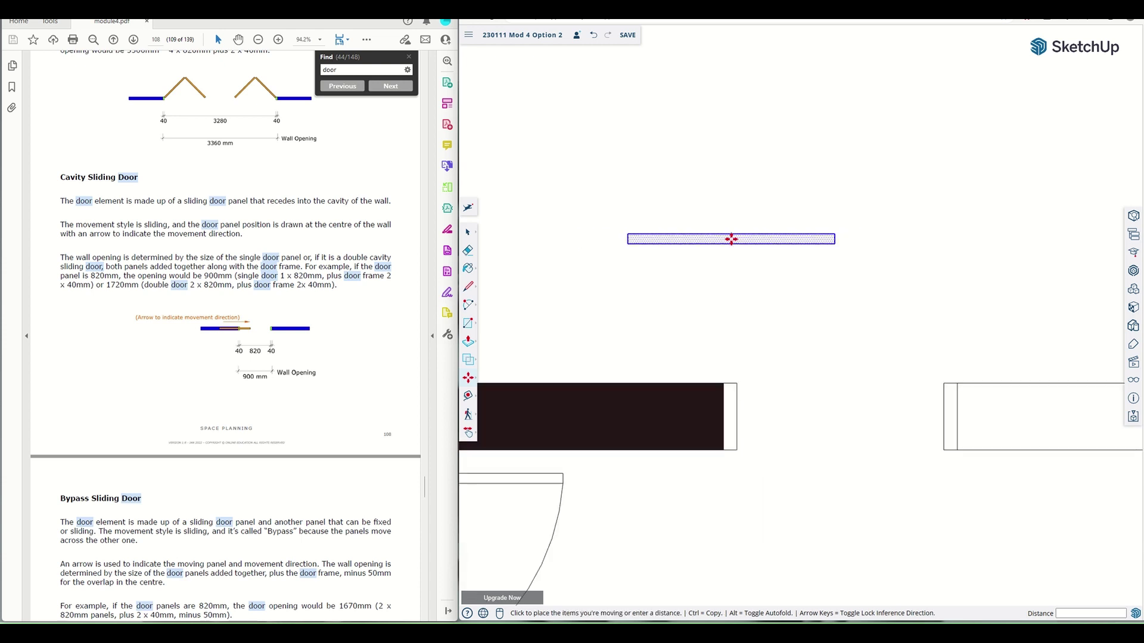
left_click(730, 237)
scroll(727, 420, "up", 4)
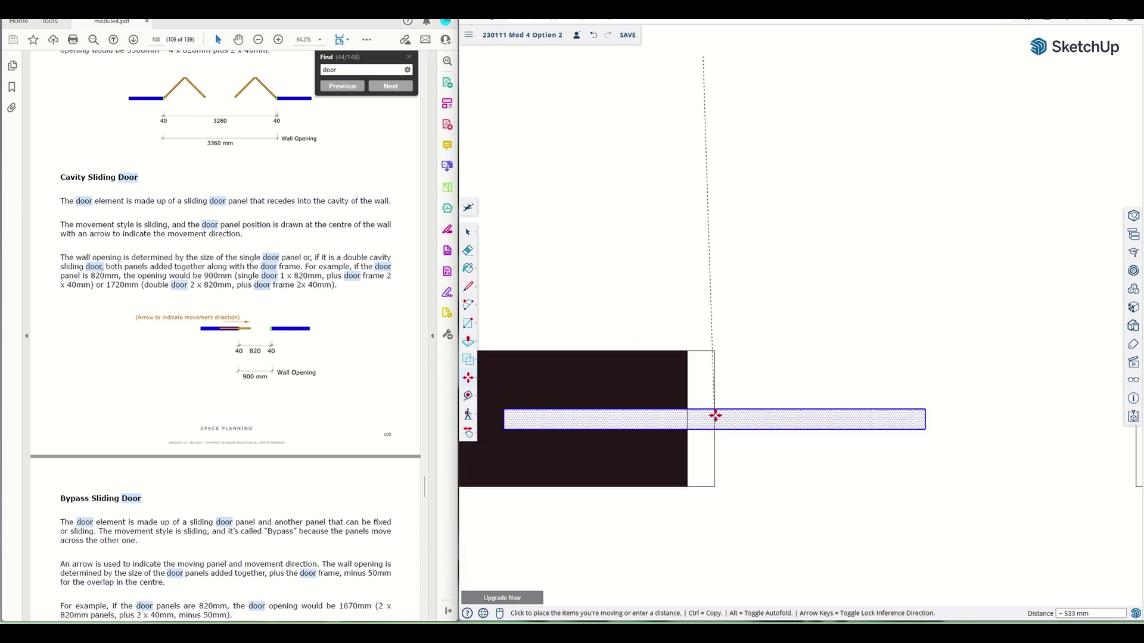
left_click(715, 415)
scroll(805, 255, "down", 3)
scroll(806, 255, "down", 3)
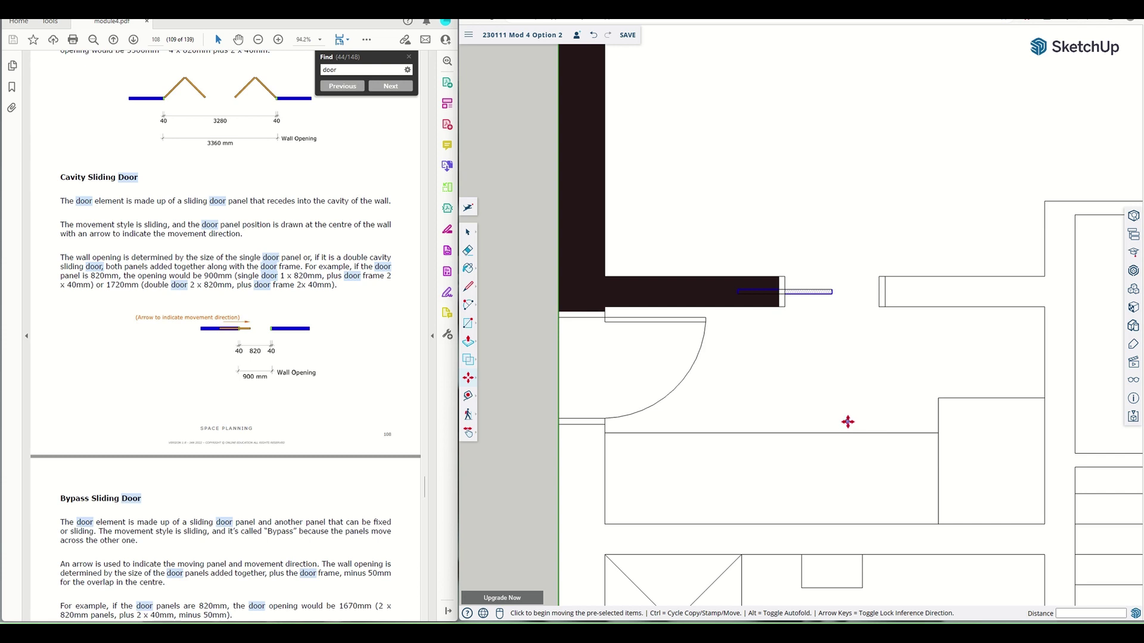
Paint the part of the door panel that lies inside the dark wall white
left_click(469, 271)
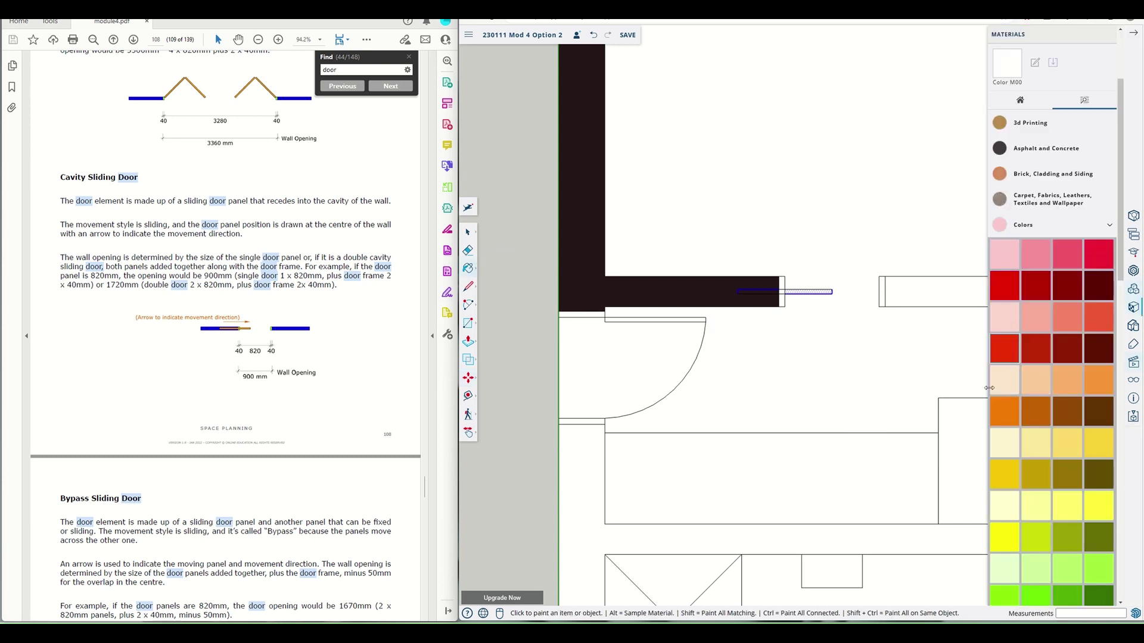
scroll(1011, 470, "down", 8)
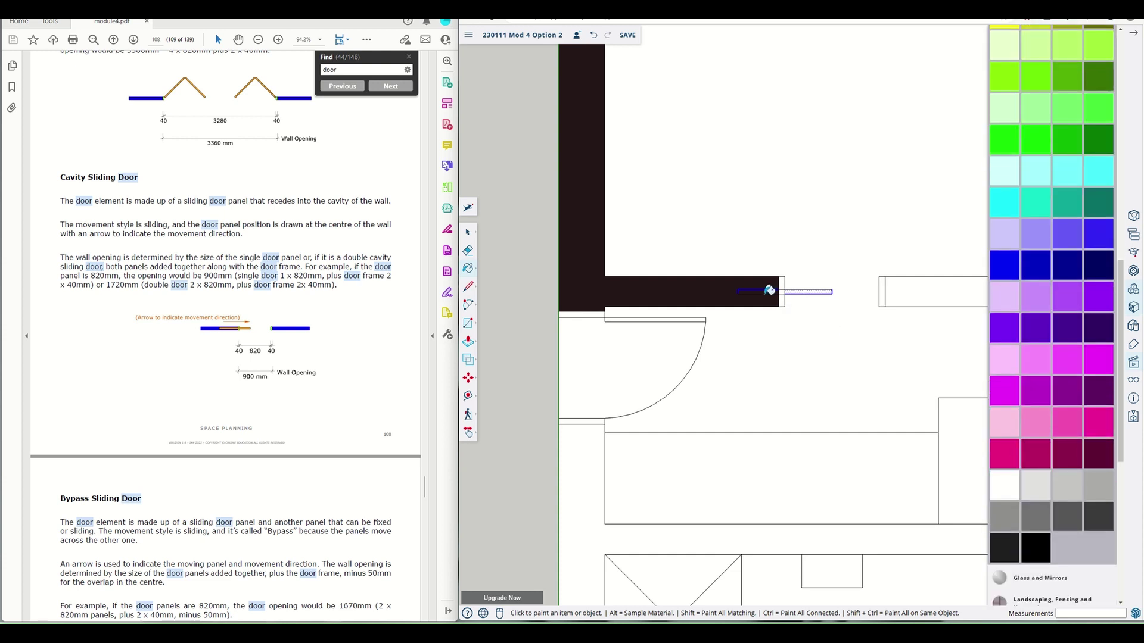
scroll(766, 289, "up", 5)
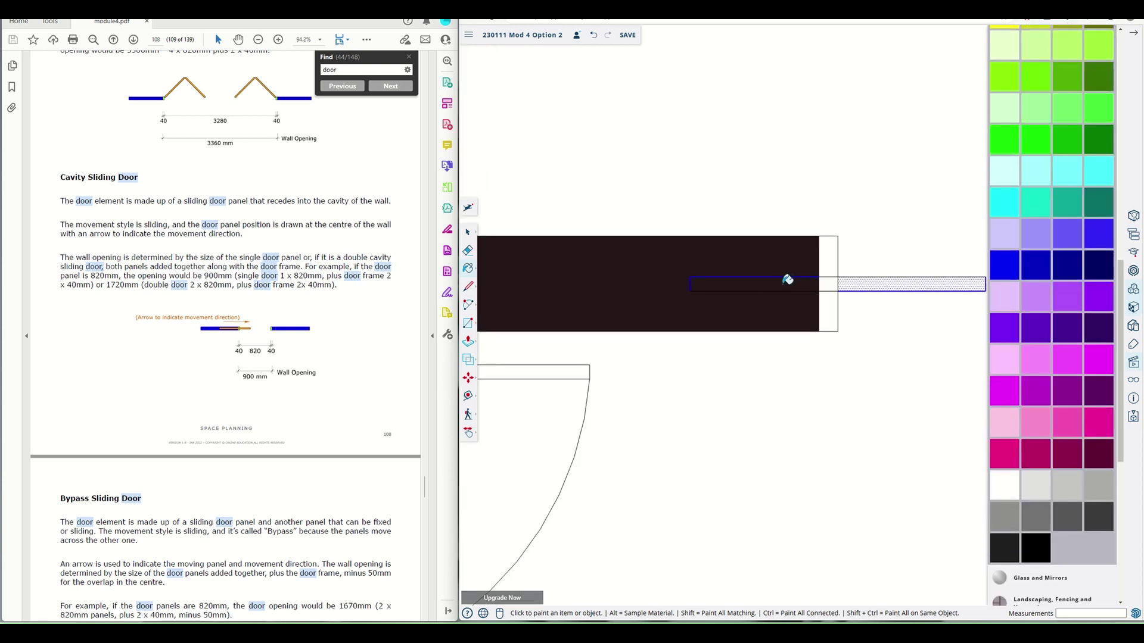
left_click(786, 280)
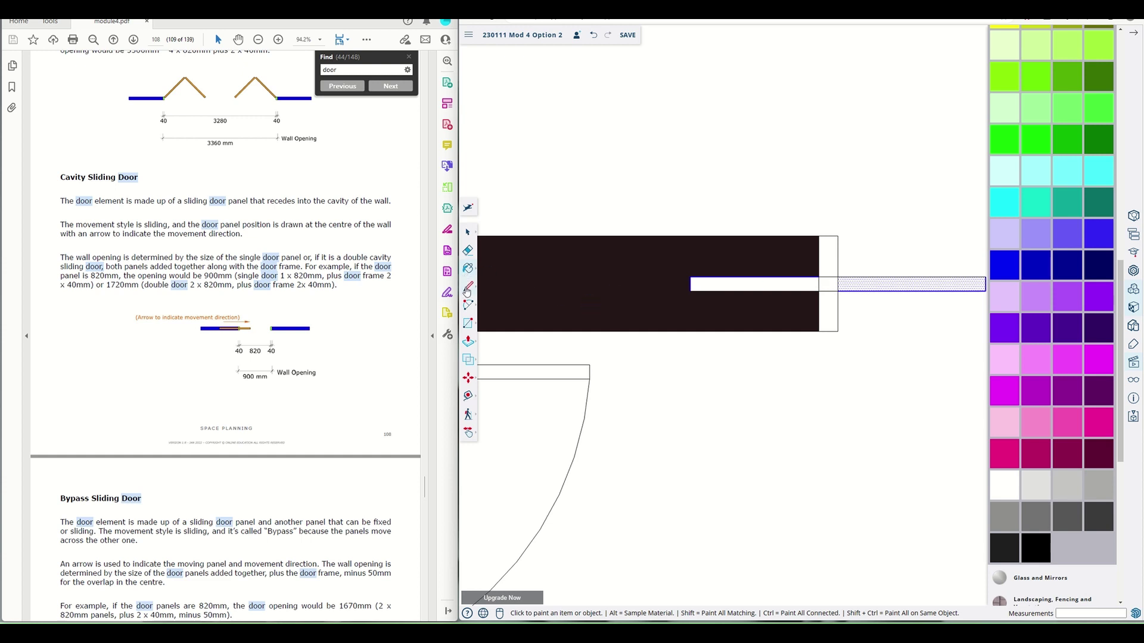
Erase the two door frame line segments that cross the sliding door panel
left_click(468, 251)
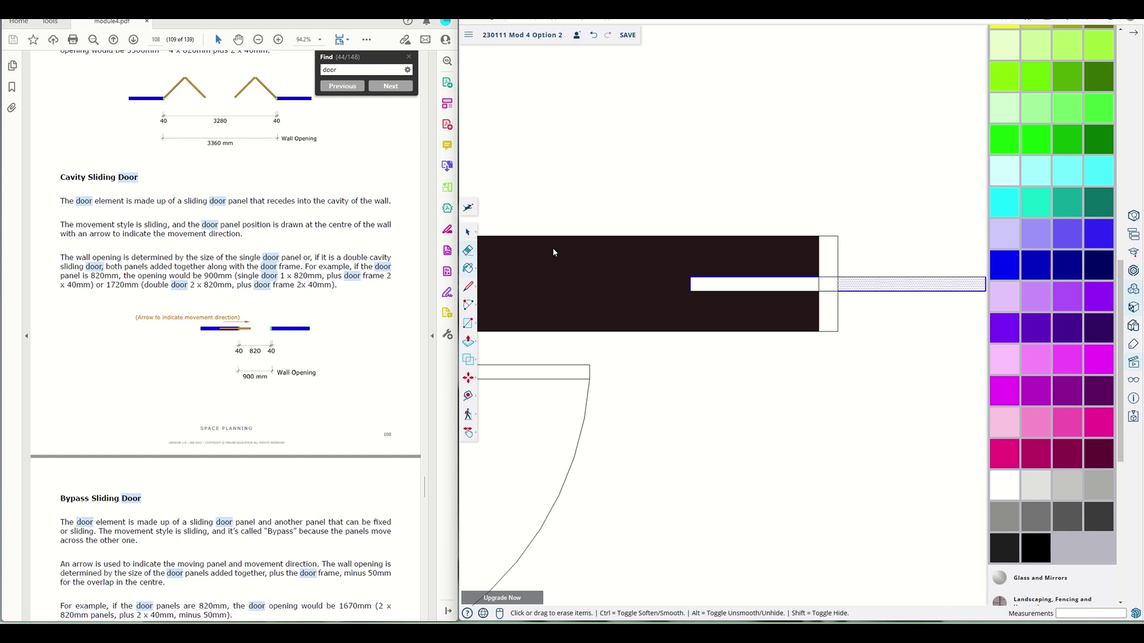
left_click(819, 280)
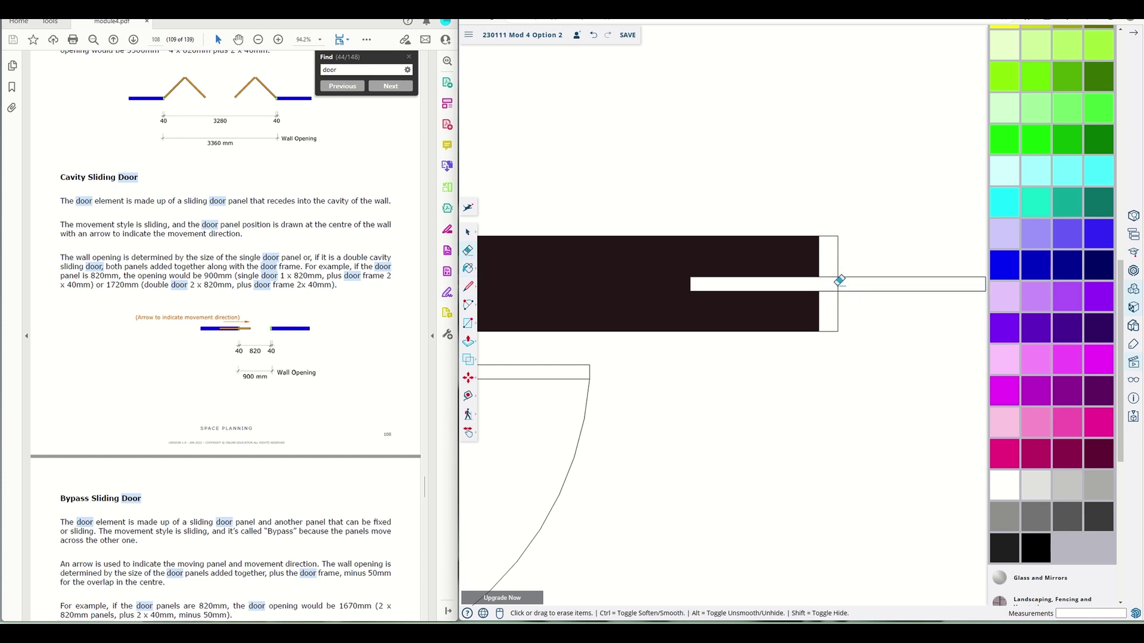
left_click(840, 283)
scroll(875, 359, "down", 5)
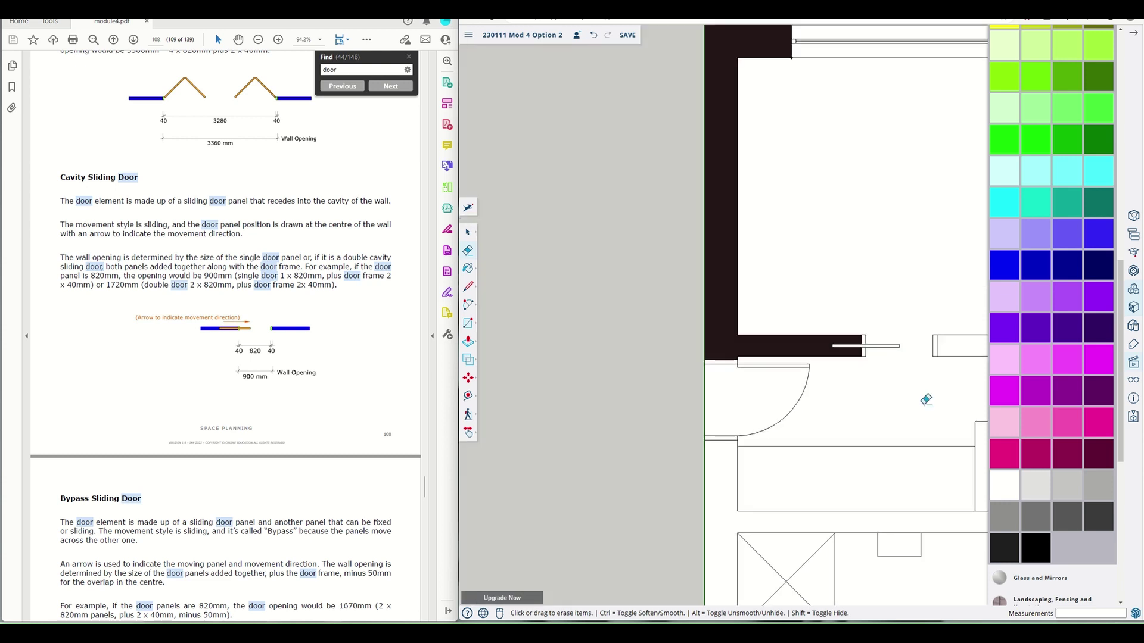
Draw a movement arrow alongside the door panel pointing into the opening, with a shaft about 260 mm long and two 40 mm arrowhead strokes
left_click(468, 288)
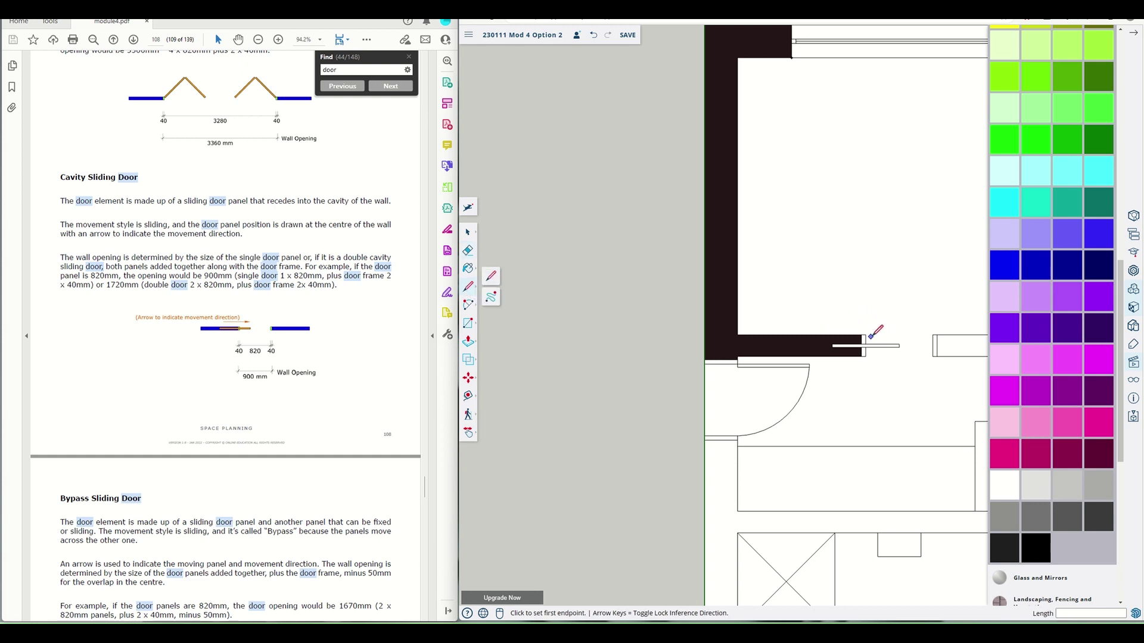
left_click(871, 337)
scroll(911, 339, "up", 6)
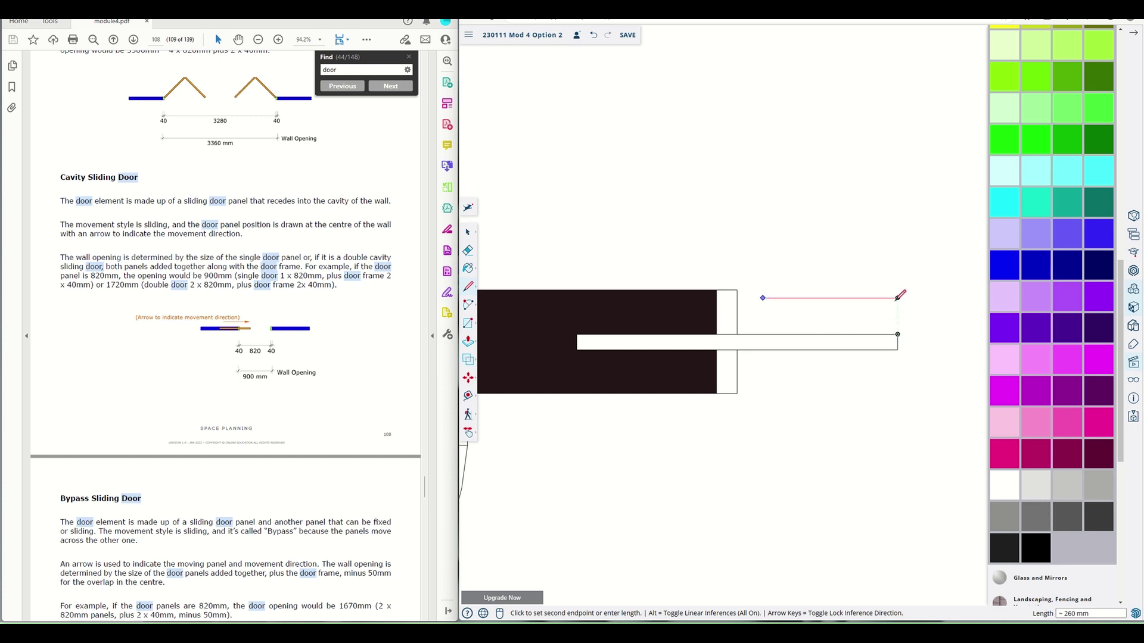
left_click(897, 298)
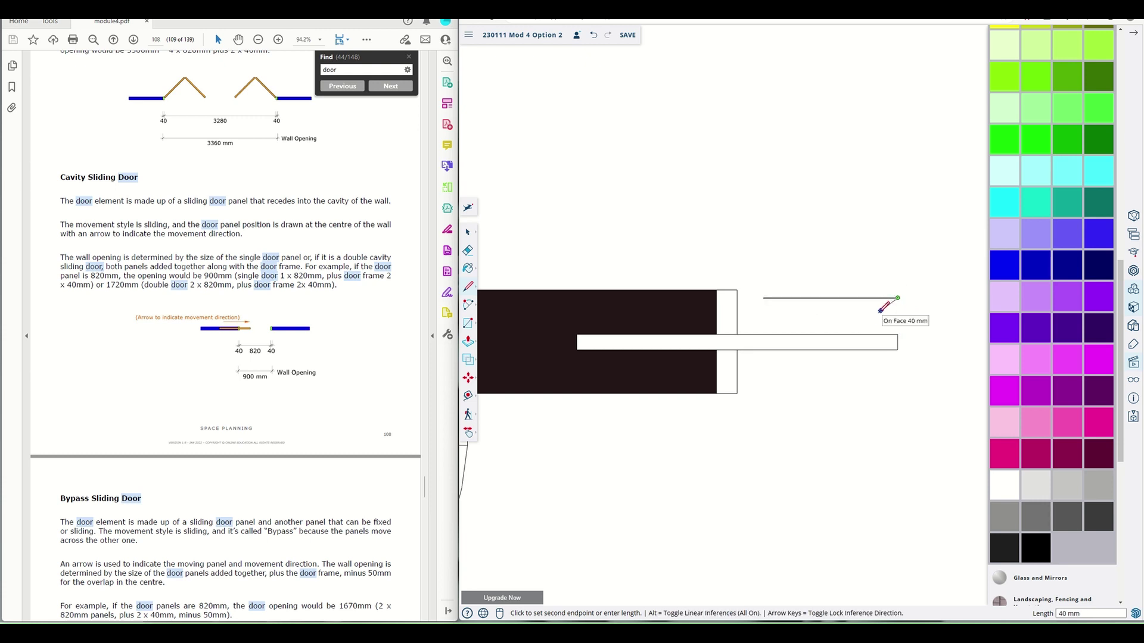
left_click(881, 310)
key("Escape")
left_click(898, 298)
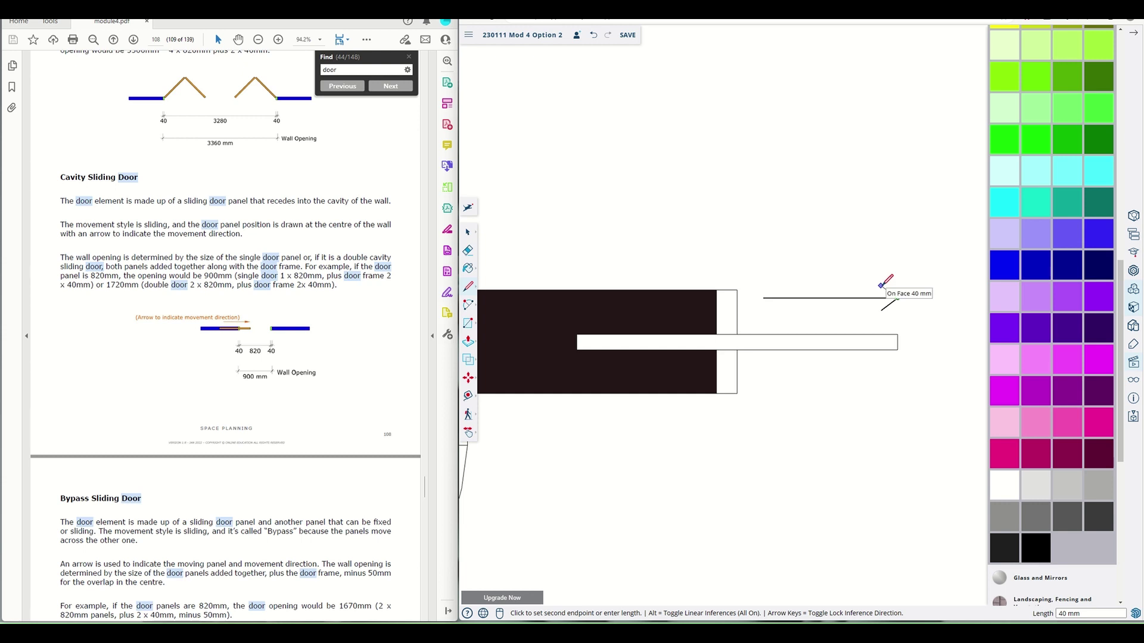
left_click(881, 285)
key("Escape")
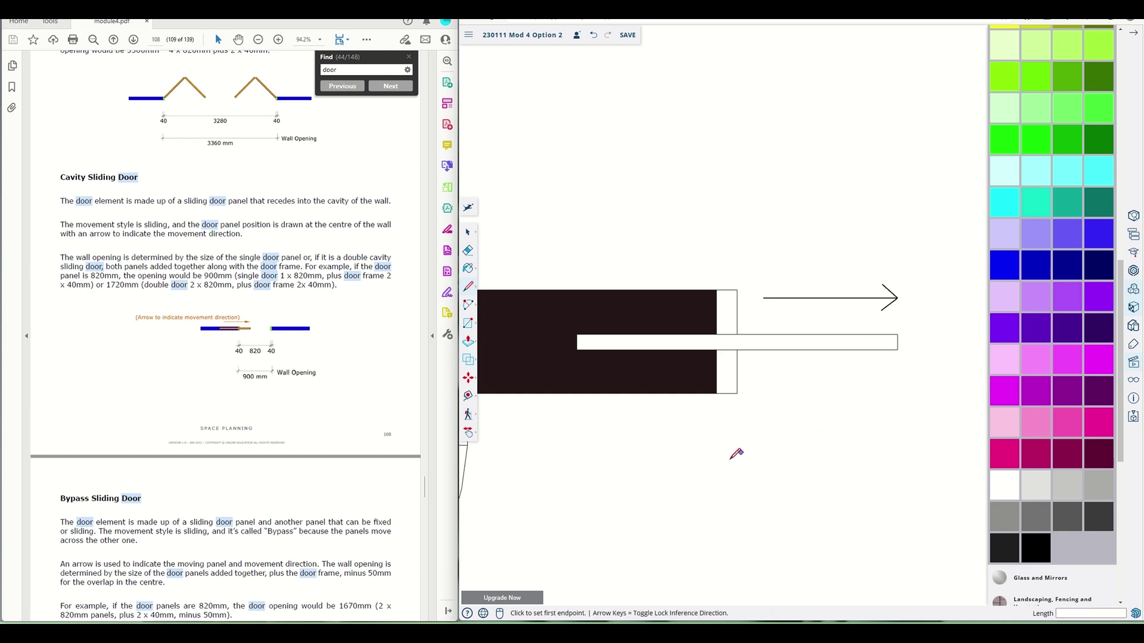
scroll(794, 467, "down", 5)
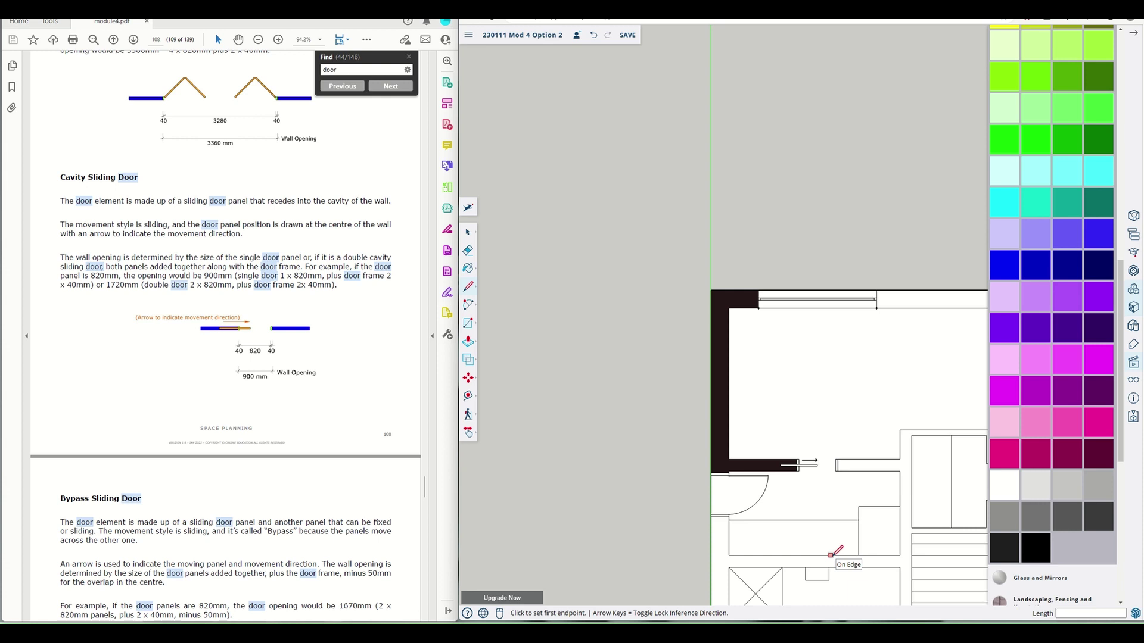
scroll(856, 420, "down", 5)
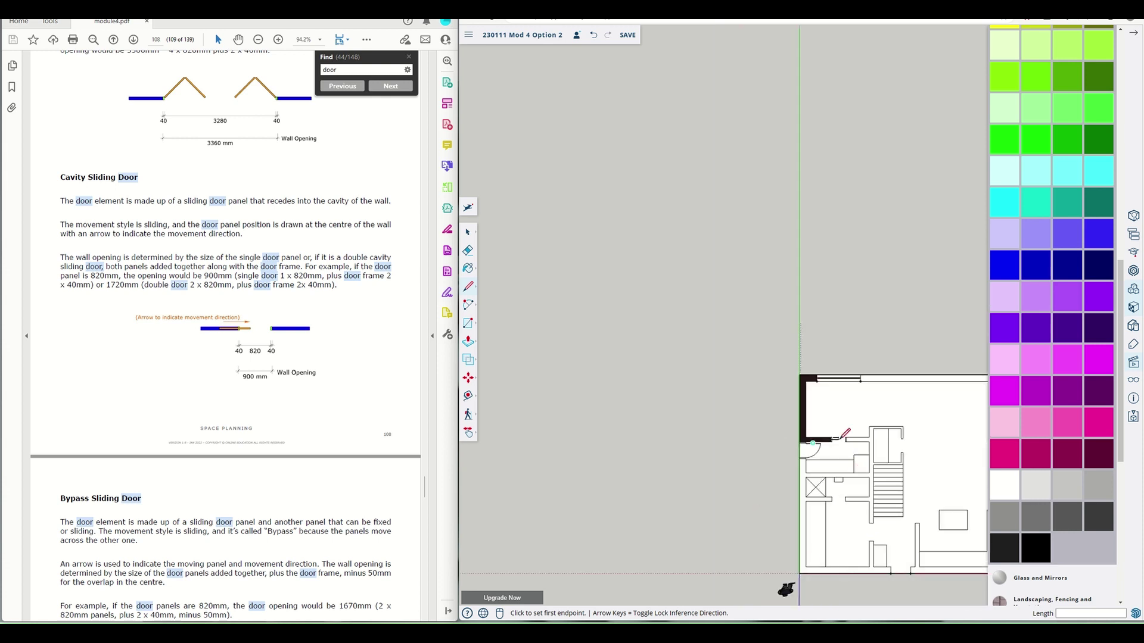
scroll(847, 401, "up", 6)
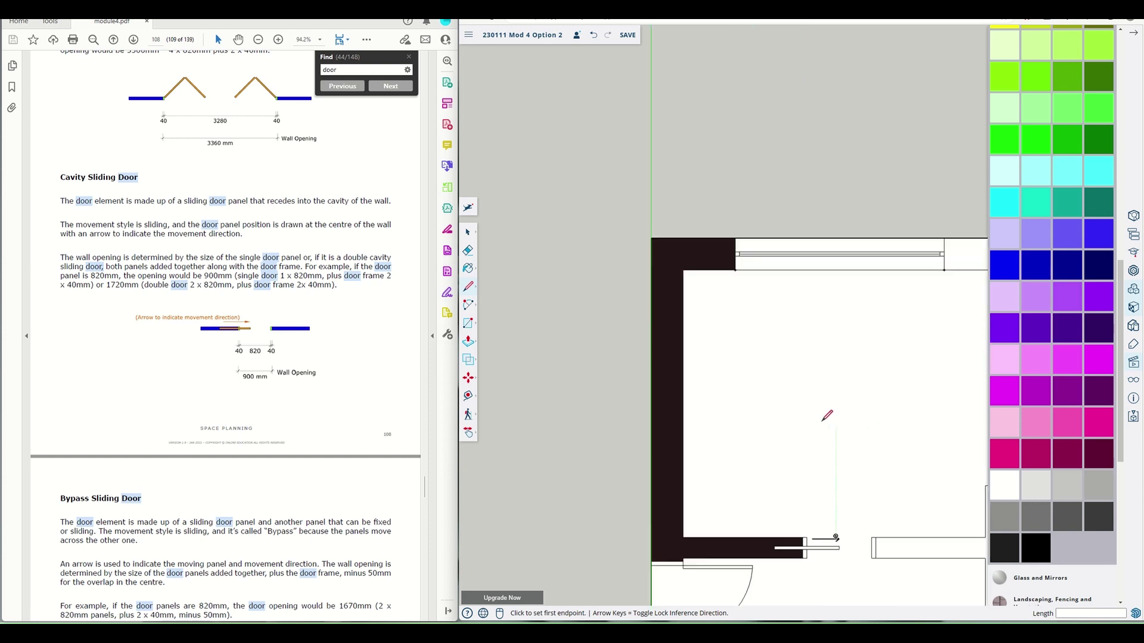
Paint the remaining connected walls around the lower rooms and hallway with the light pink Color A01
scroll(874, 455, "down", 3)
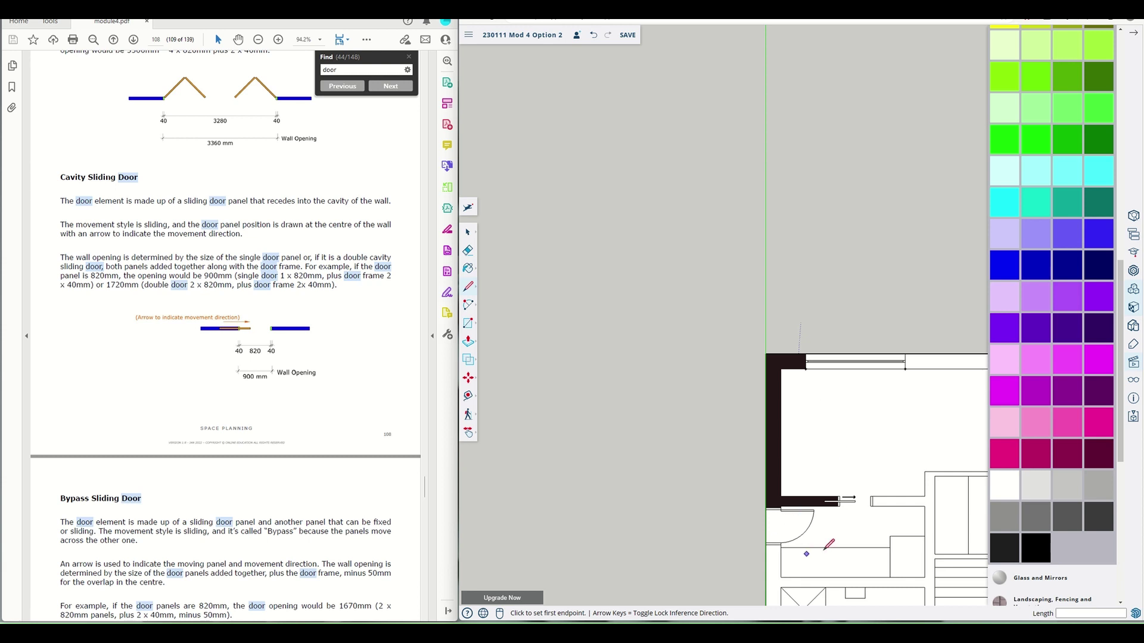
scroll(850, 500, "down", 4)
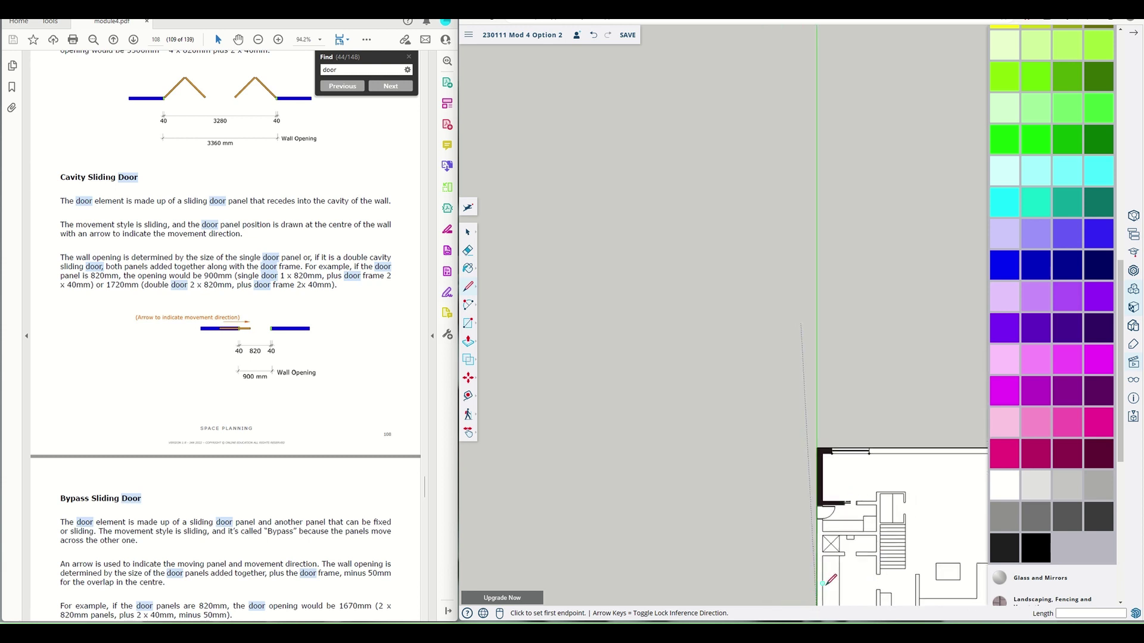
left_click(1131, 37)
scroll(925, 473, "down", 3)
scroll(890, 566, "up", 7)
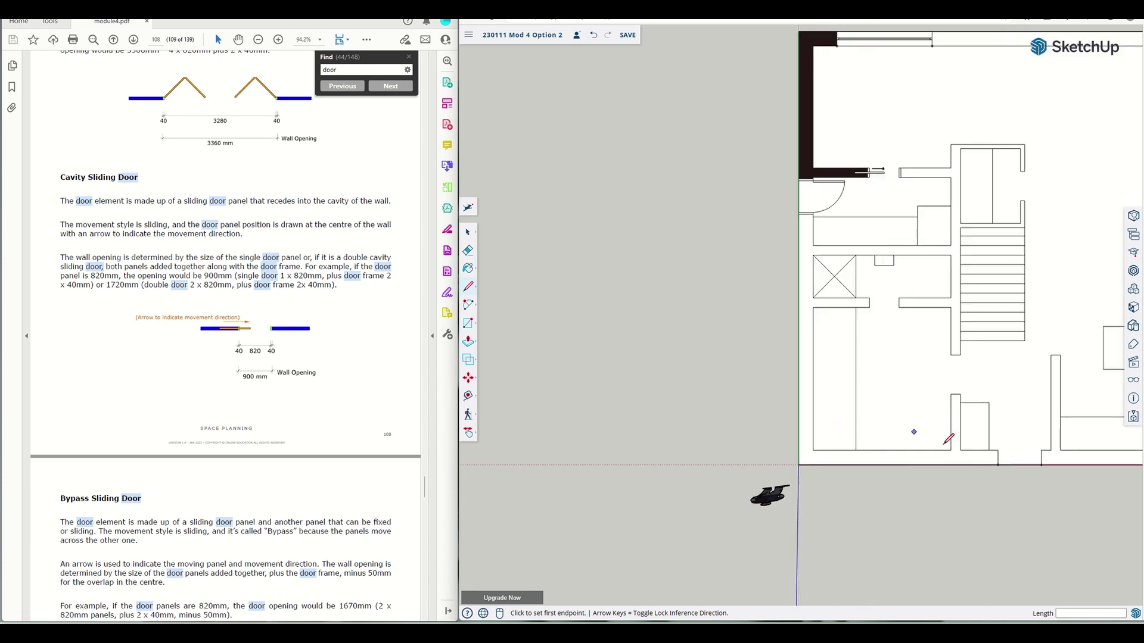
left_click(468, 268)
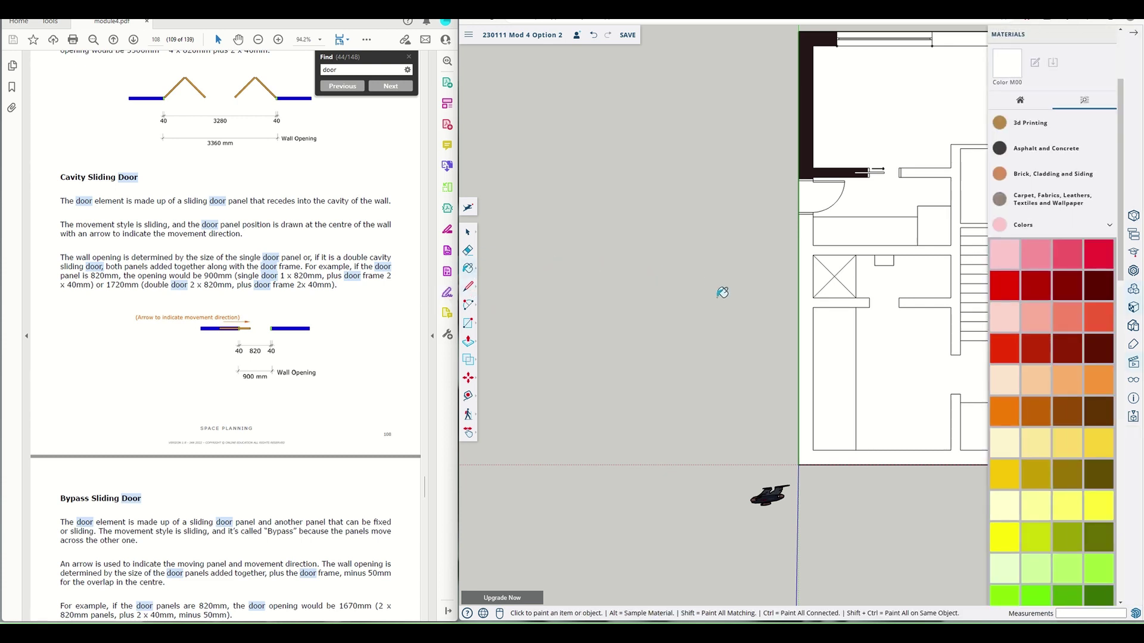
left_click(1007, 255)
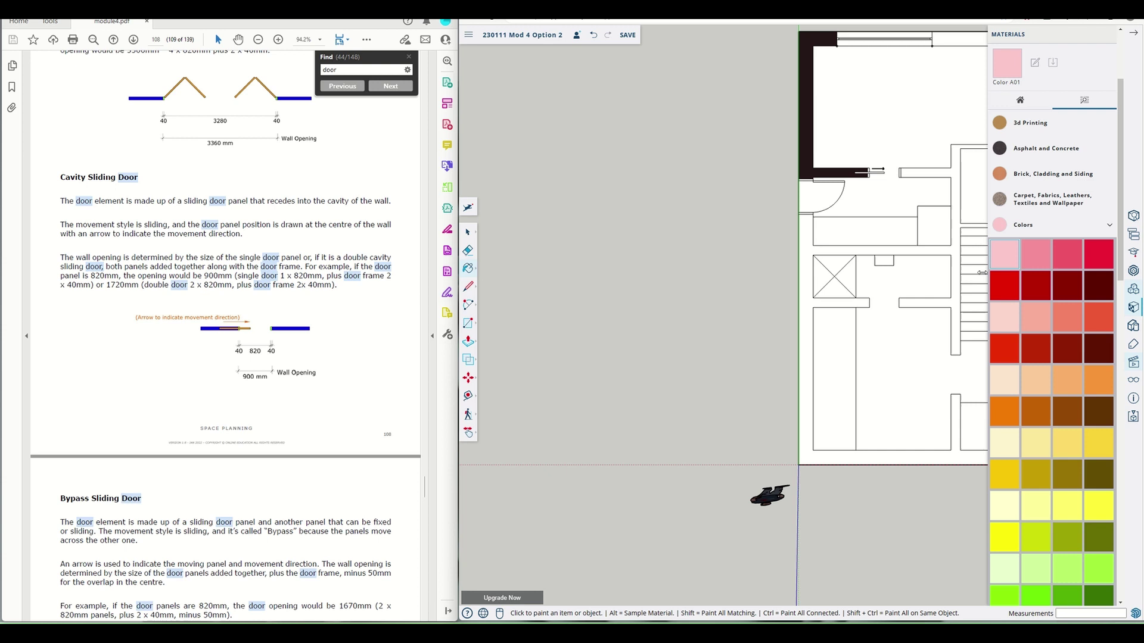
left_click(816, 329)
scroll(893, 358, "down", 3)
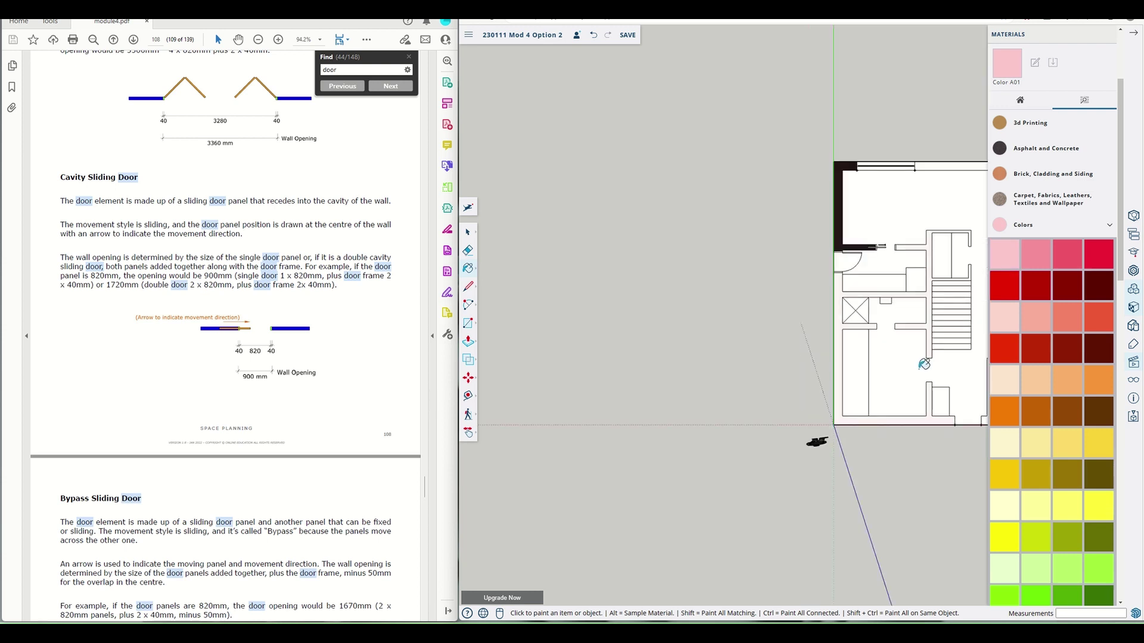
scroll(966, 432, "up", 5)
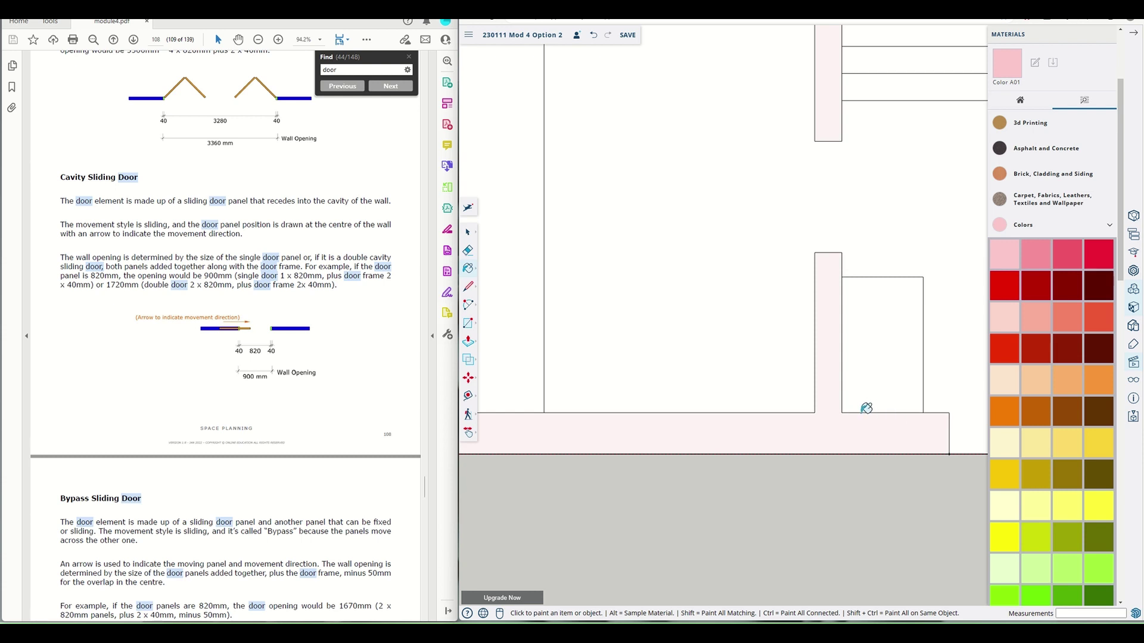
scroll(848, 410, "up", 3)
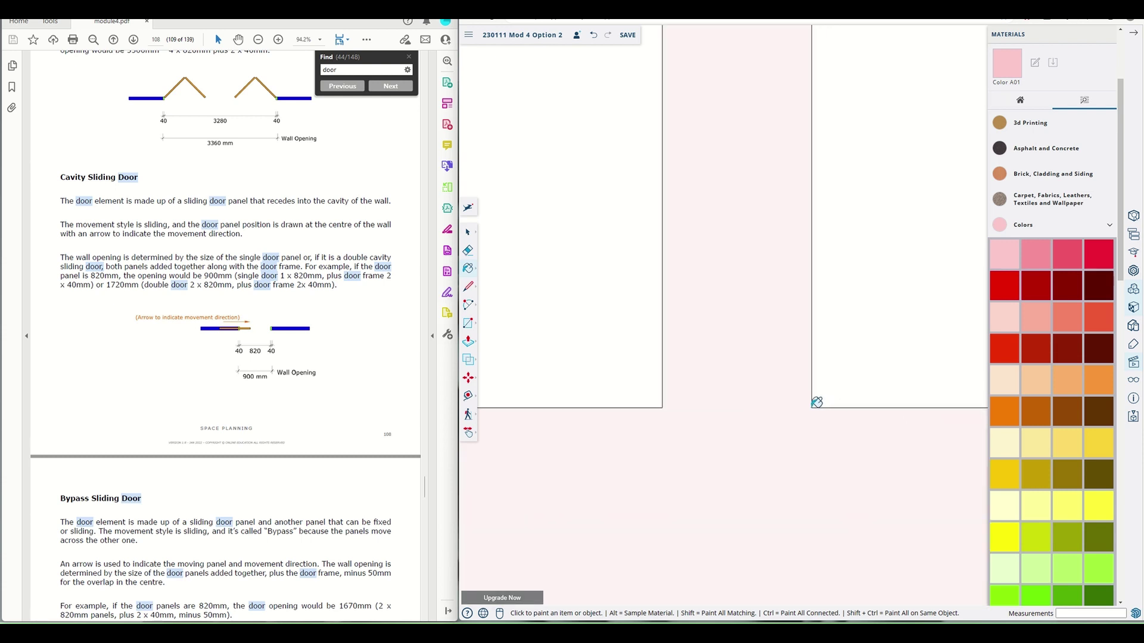
scroll(814, 401, "down", 5)
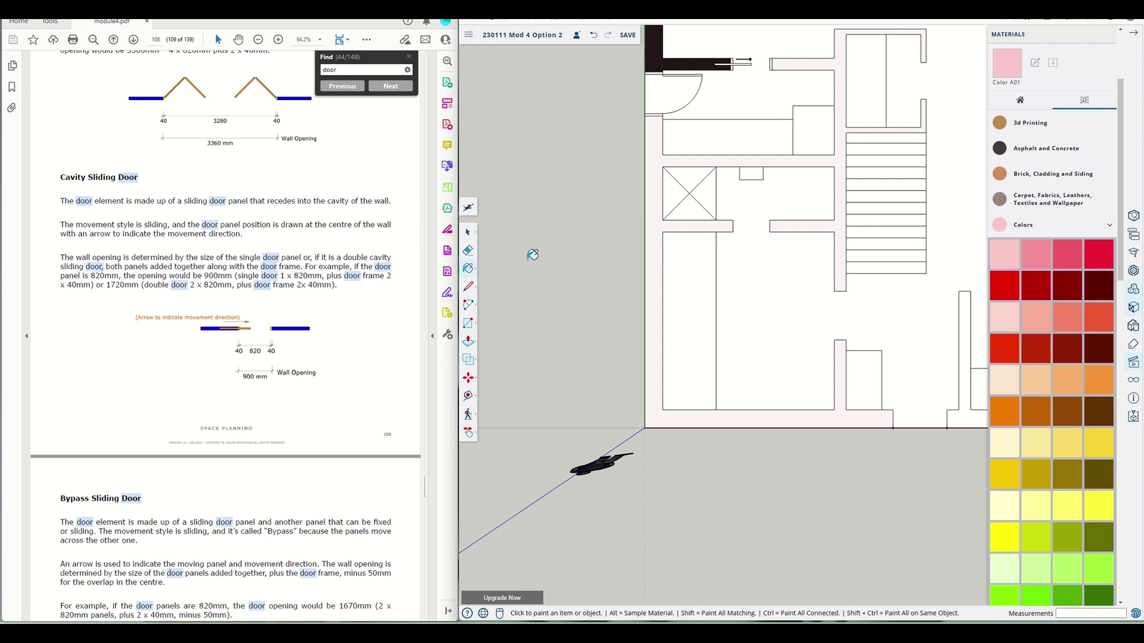
Delete the crossing diagonal lines inside the shower square of the bathroom
left_click(468, 232)
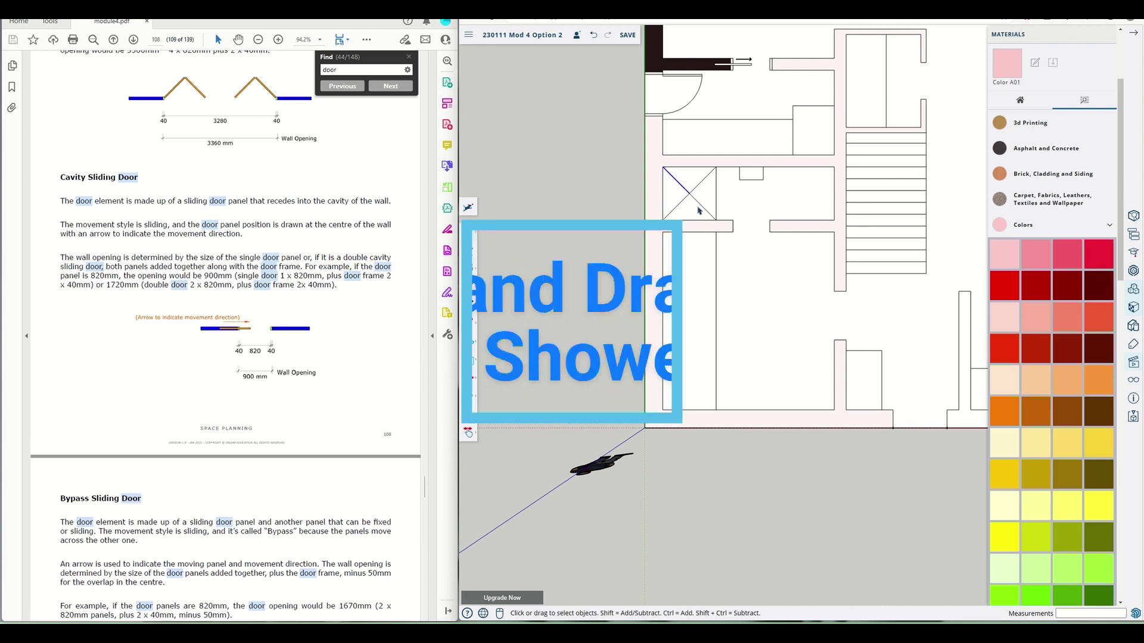
key("Delete")
left_click(695, 189)
key("Delete")
left_click(686, 199)
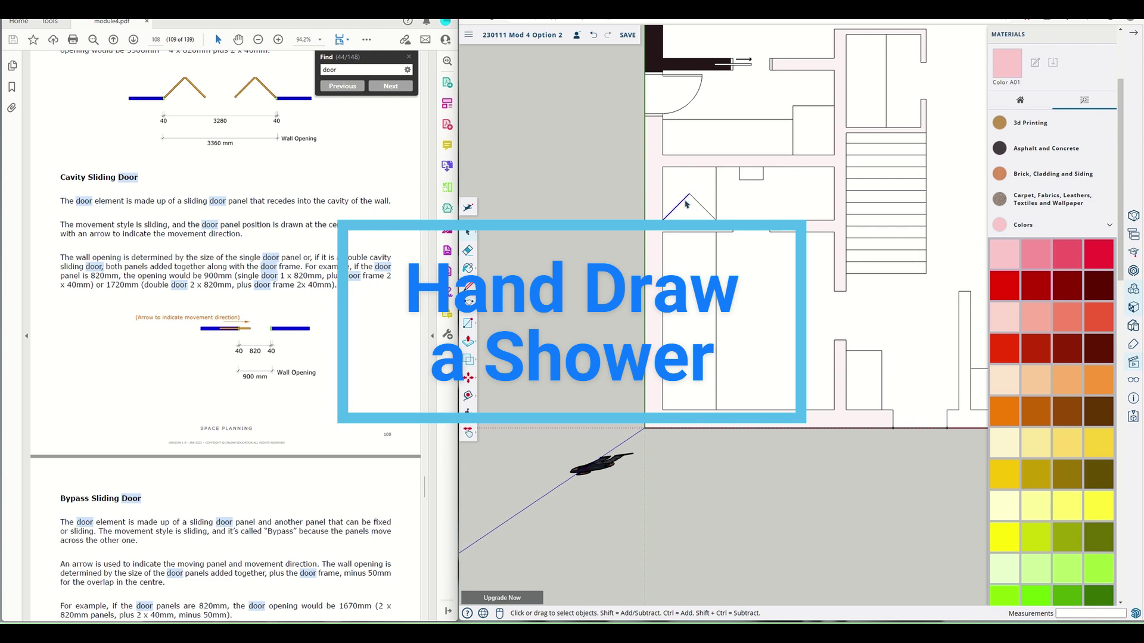
key("Delete")
key("Delete")
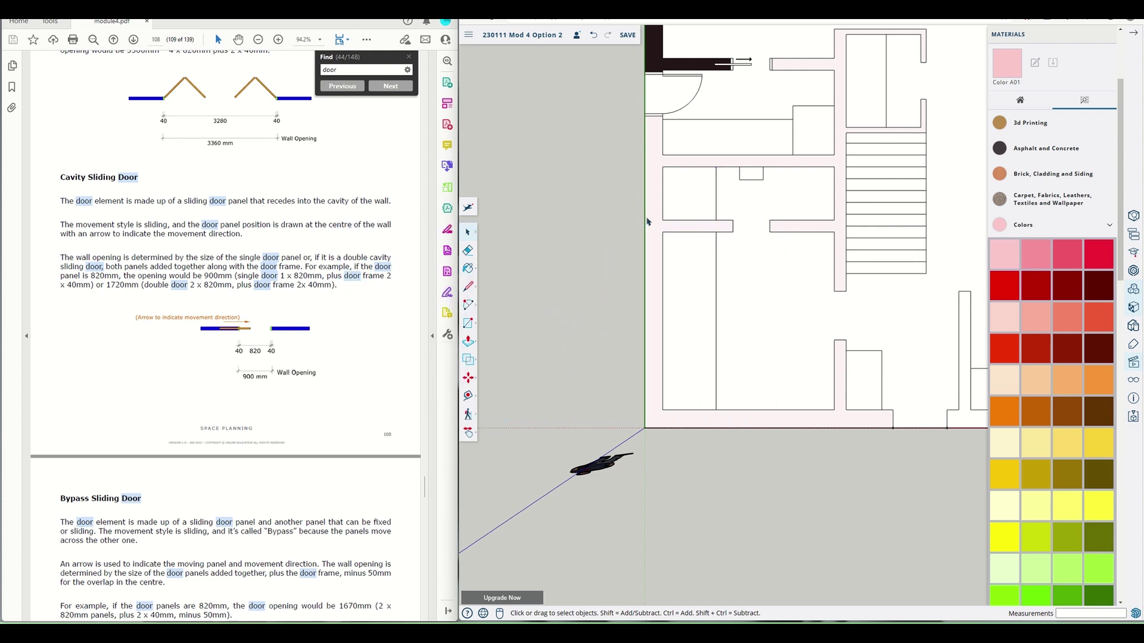
Draw a V-shaped shower symbol with lines from the square's two upper corners to the midpoint of its lower edge
left_click(467, 286)
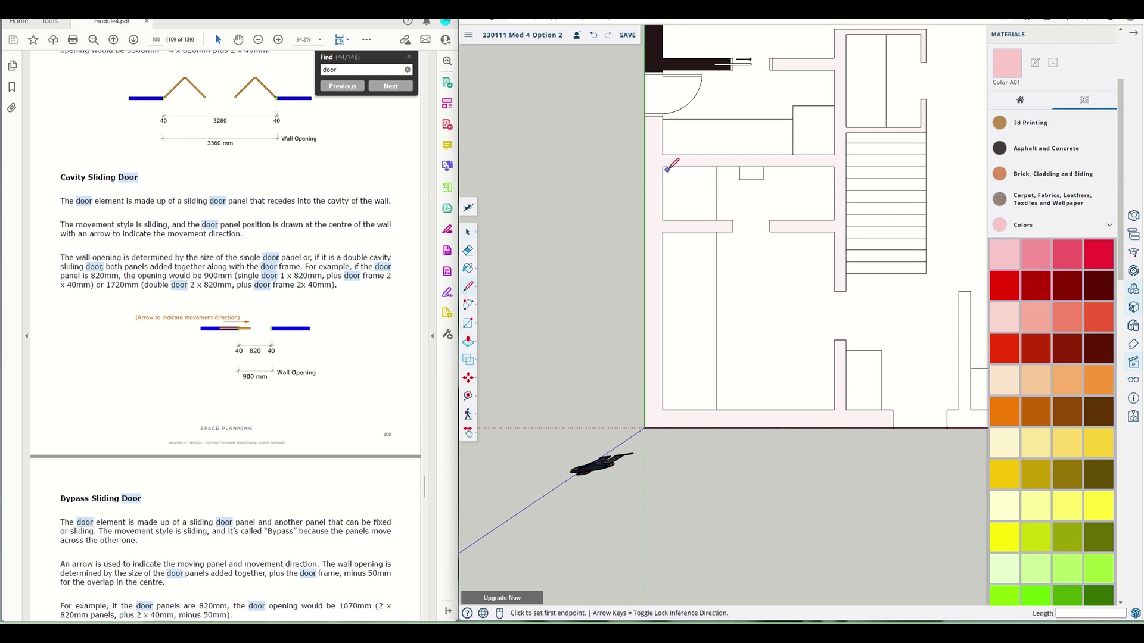
left_click(716, 166)
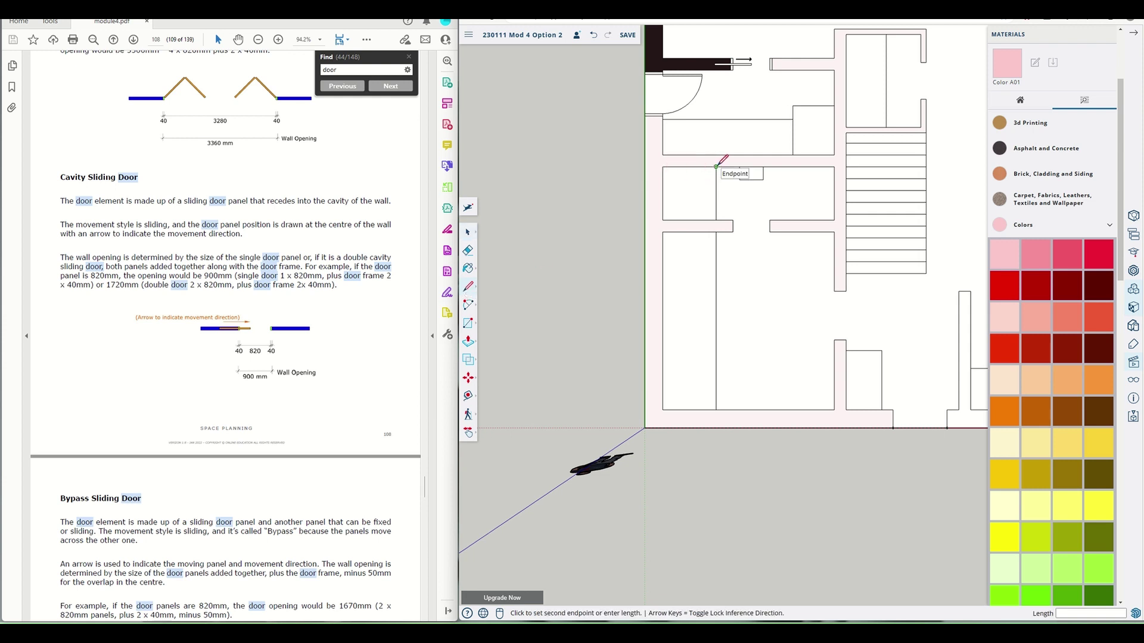
left_click(690, 220)
left_click(662, 167)
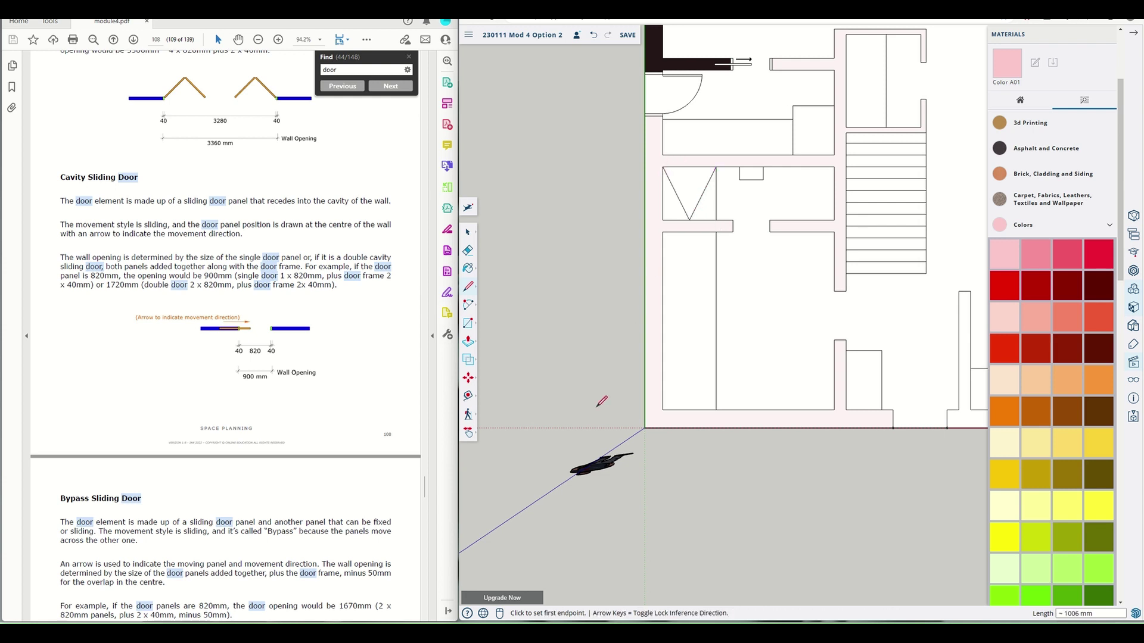
left_click(1135, 38)
Review the single swing and double swing door symbol conventions in the reference PDF
scroll(825, 313, "down", 3)
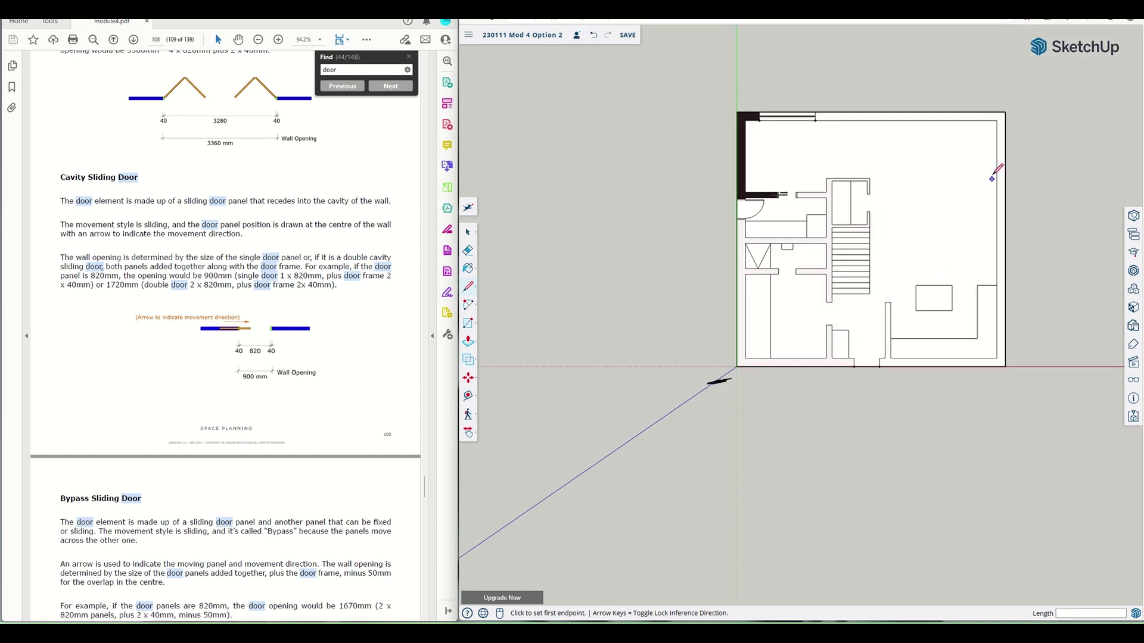
scroll(993, 174, "up", 3)
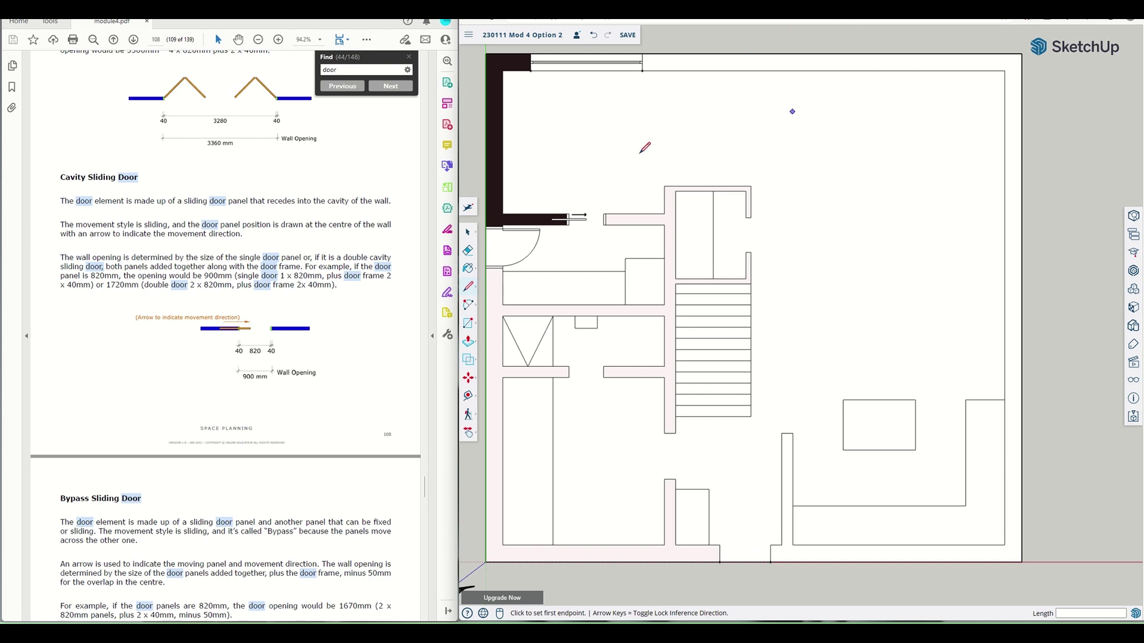
scroll(237, 245, "up", 10)
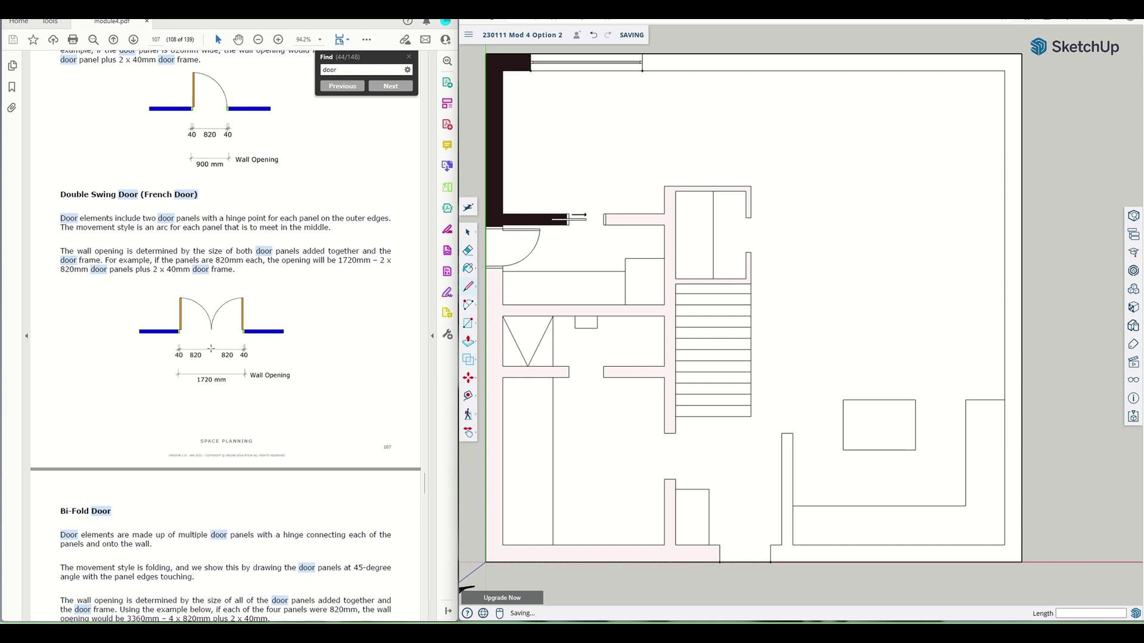
scroll(167, 324, "up", 3)
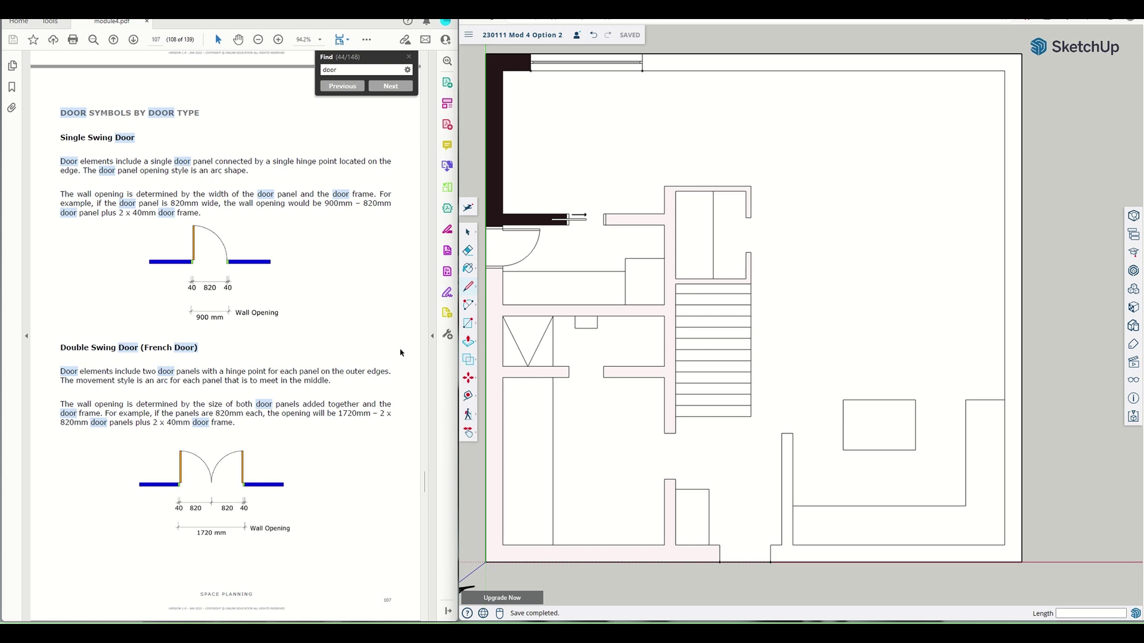
scroll(401, 354, "down", 1)
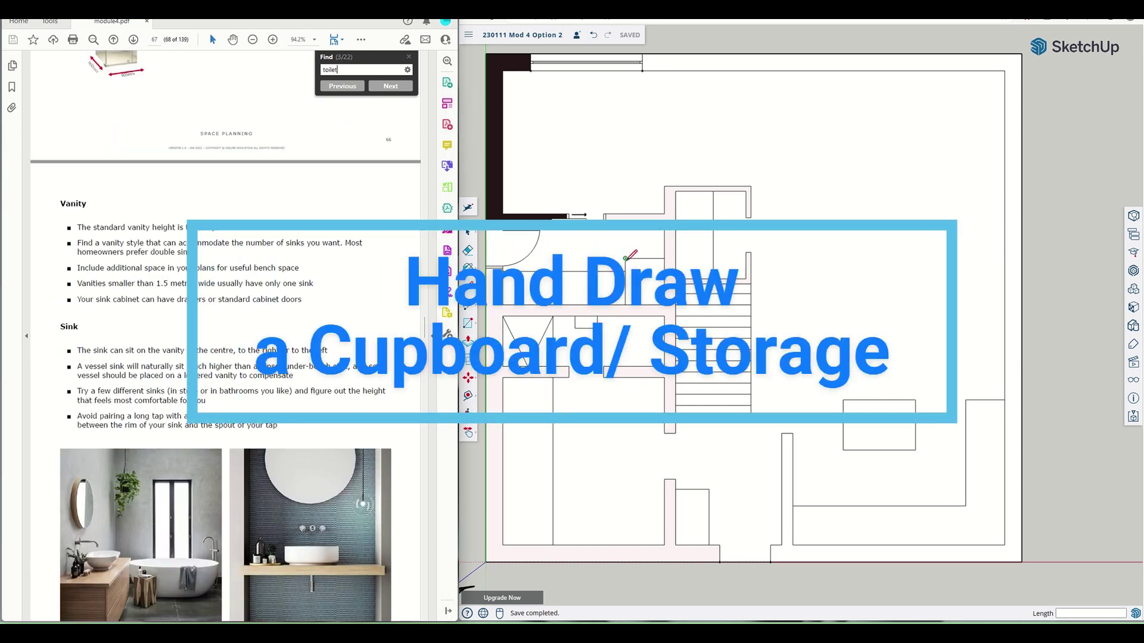
Mark the cupboard at the end of the upper-room bench and the one beside the entry with corner-to-corner diagonal crosses
left_click(625, 258)
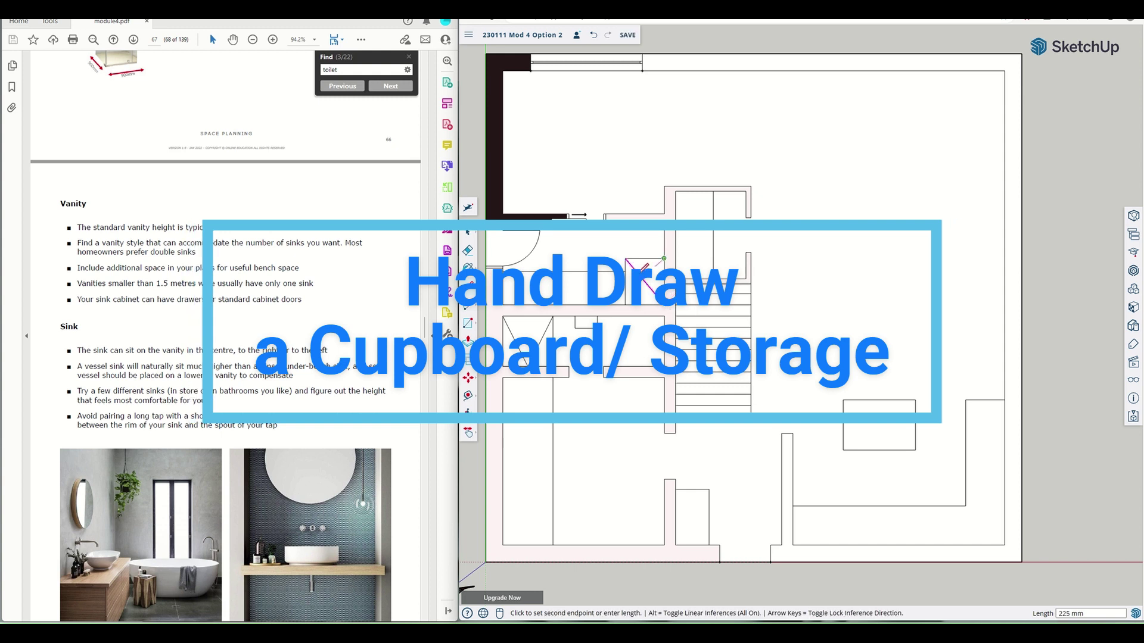
left_click(665, 304)
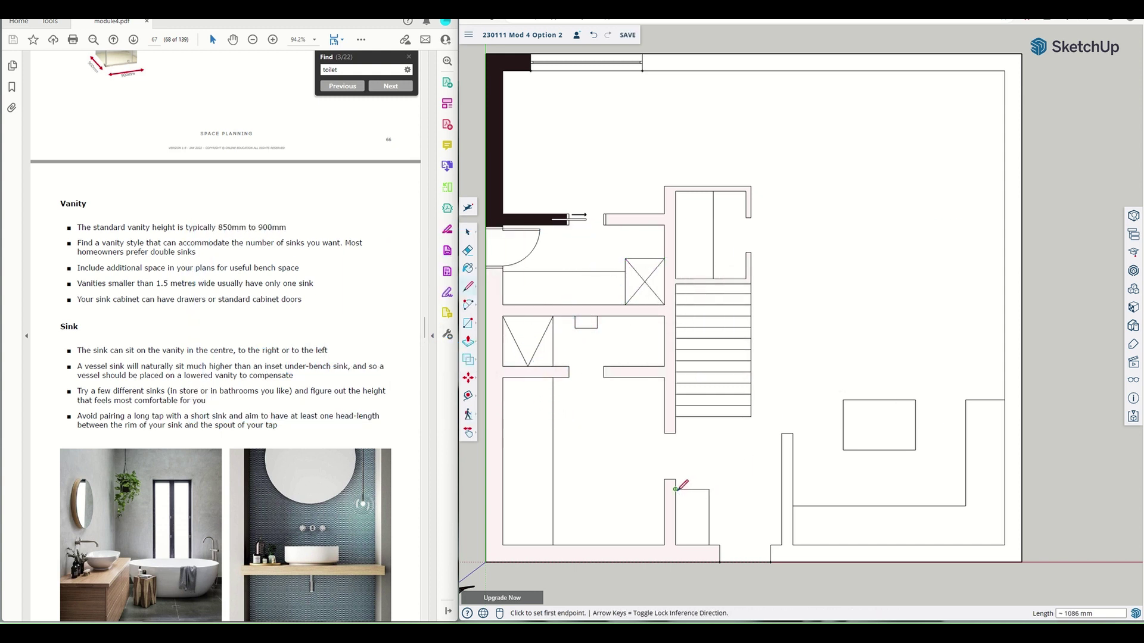
left_click(675, 489)
left_click(709, 545)
left_click(708, 489)
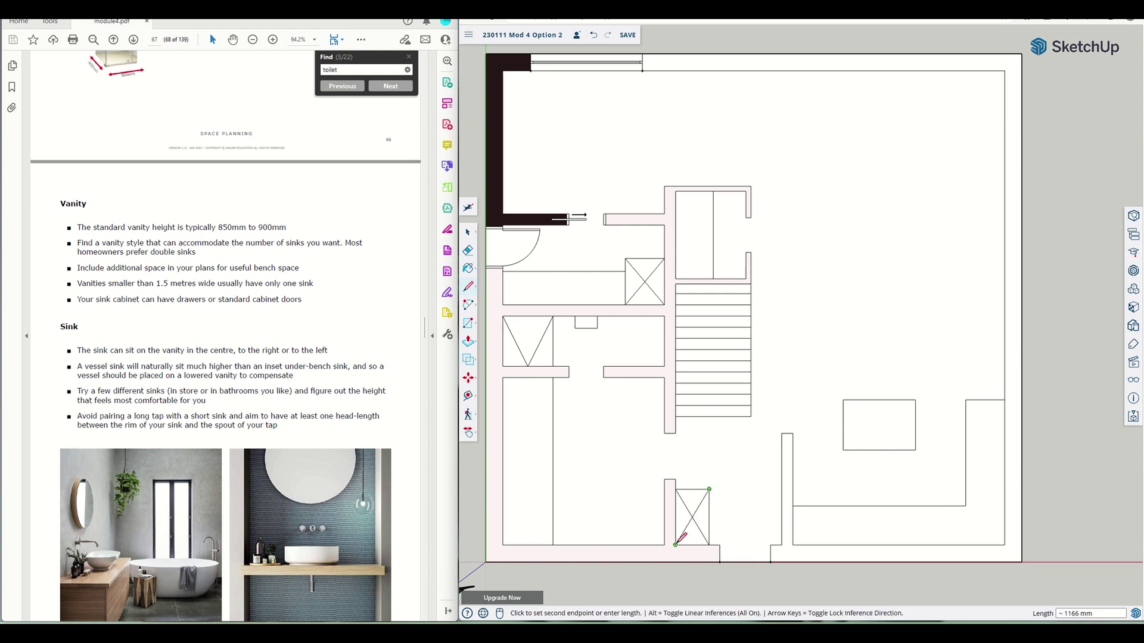
left_click(675, 545)
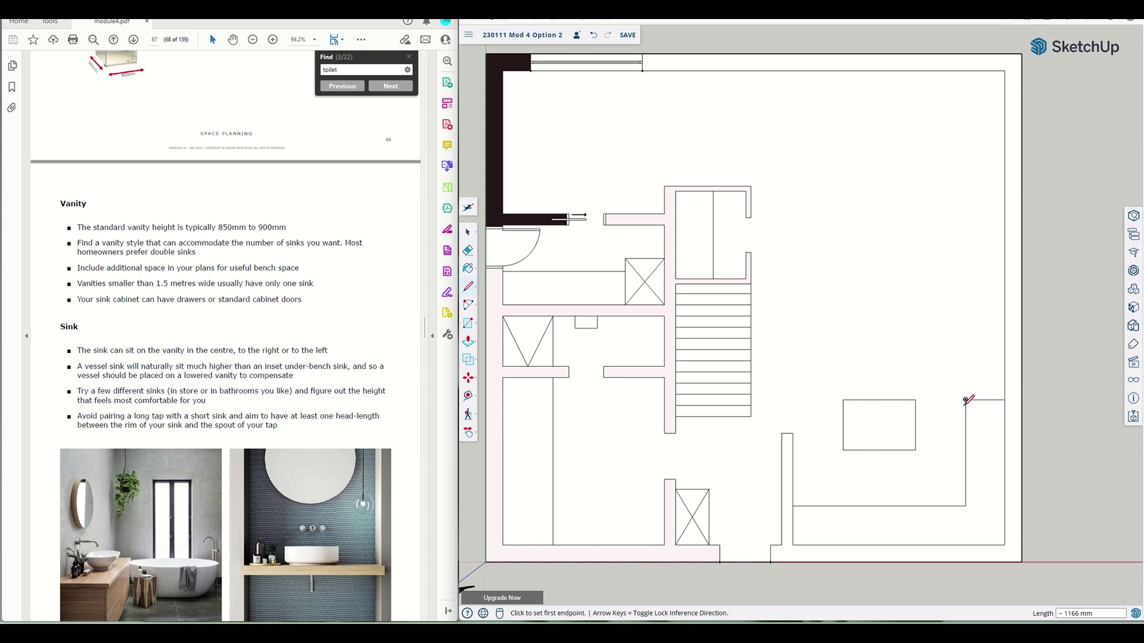
Mark off a pantry at the upper end of the kitchen bench with a dividing line 600 mm from the end
left_click(965, 399)
type("600")
key("Return")
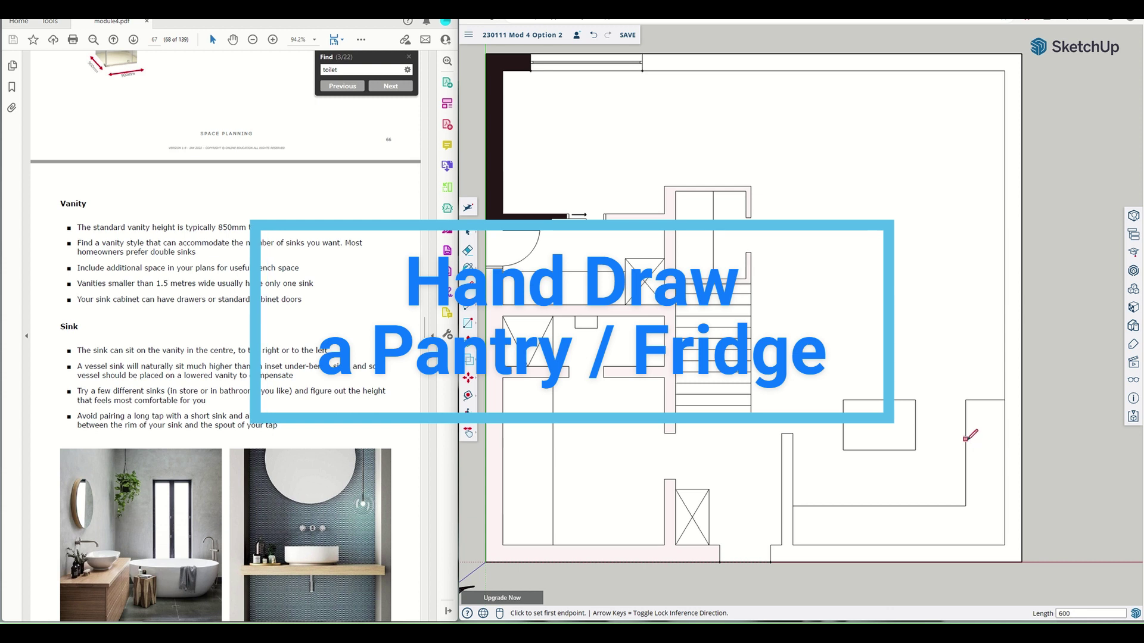
left_click(966, 433)
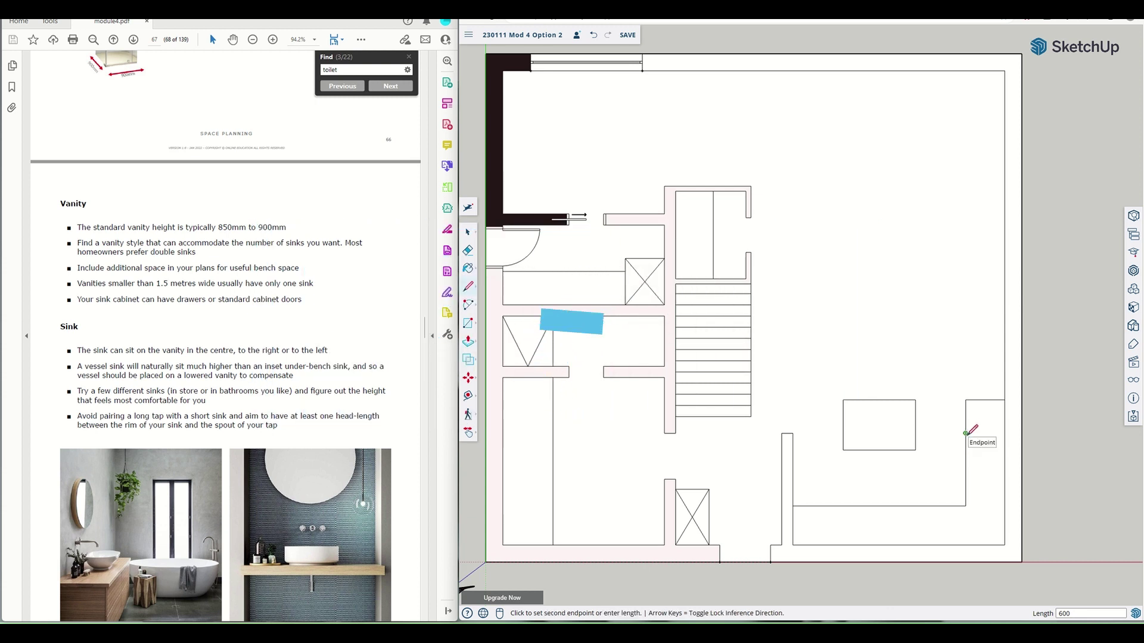
left_click(1005, 433)
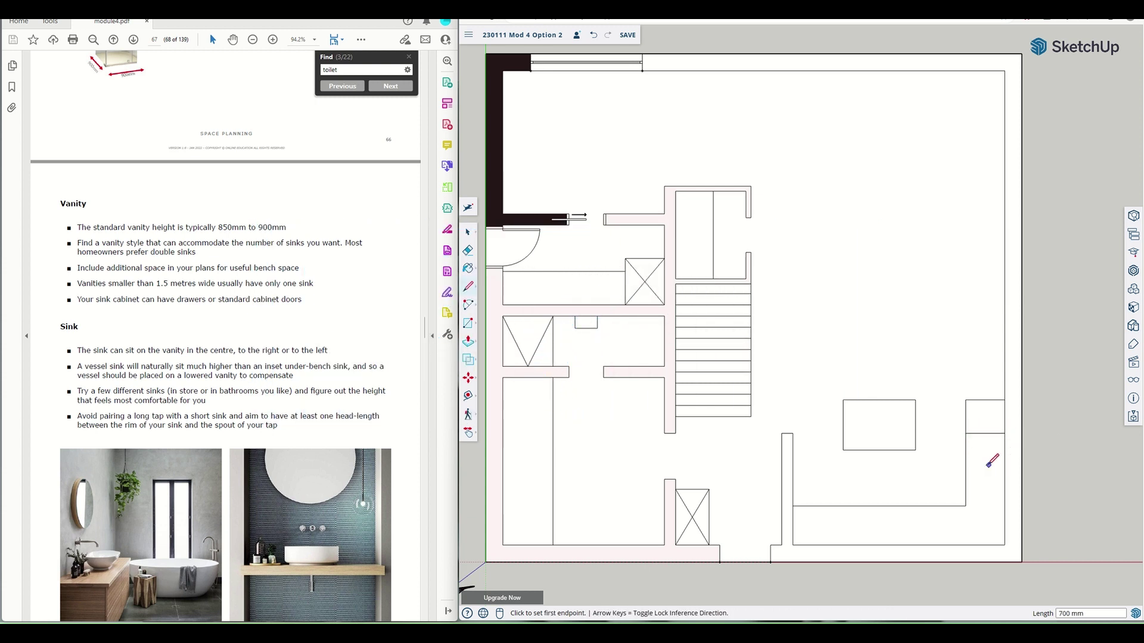
Mark off a fridge space about 650 mm long next to the pantry with a second line across the kitchen bench
left_click(965, 433)
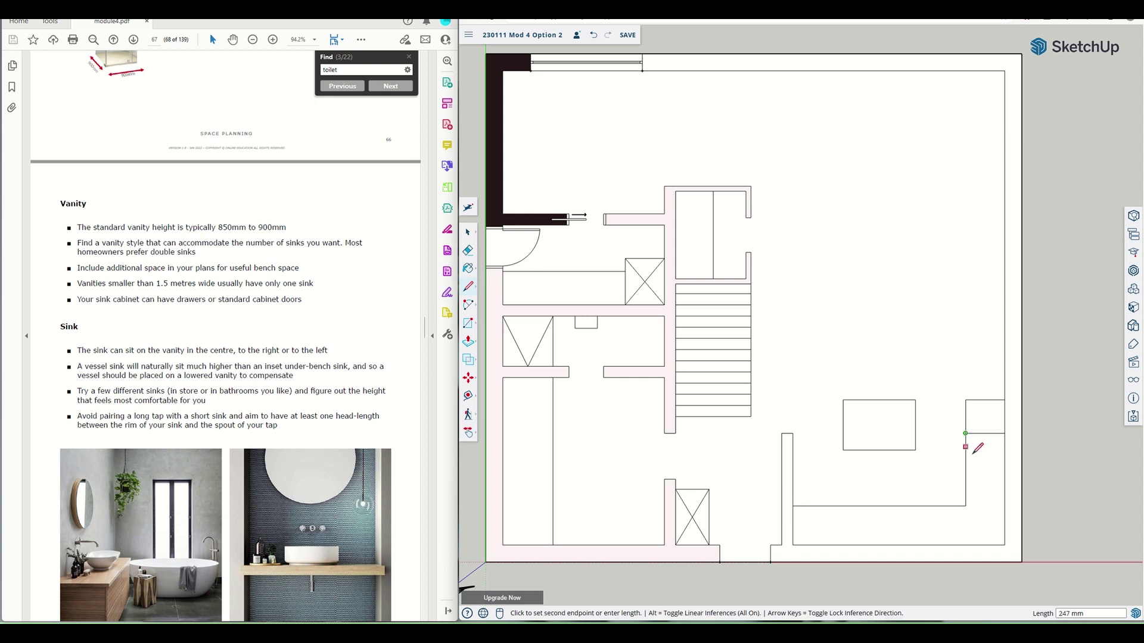
left_click(965, 470)
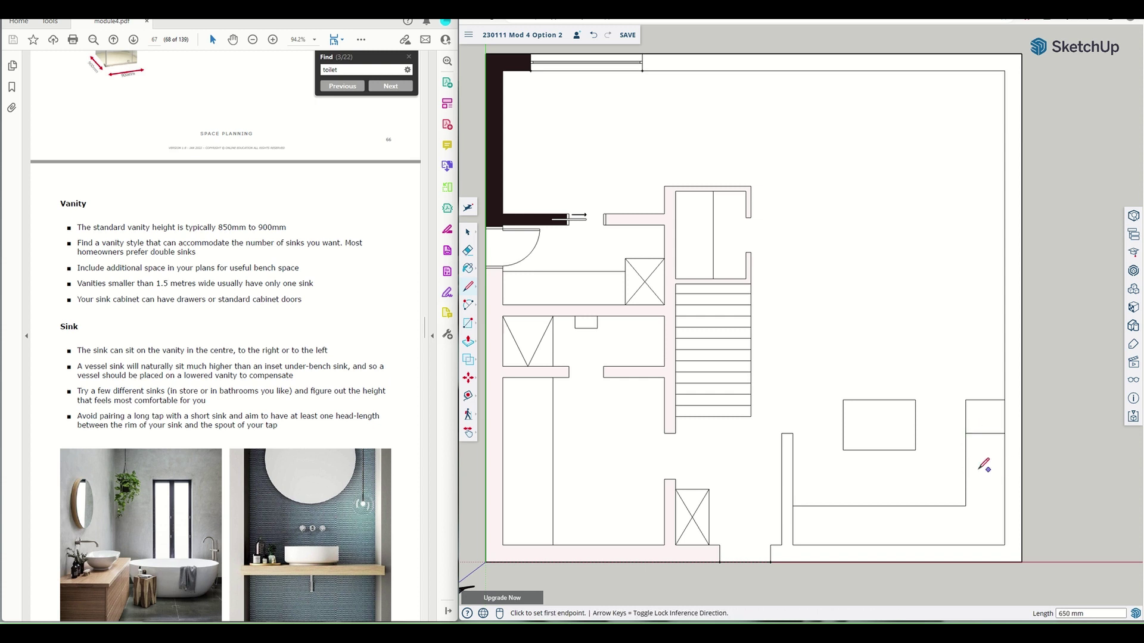
left_click(966, 469)
left_click(1004, 469)
key("a")
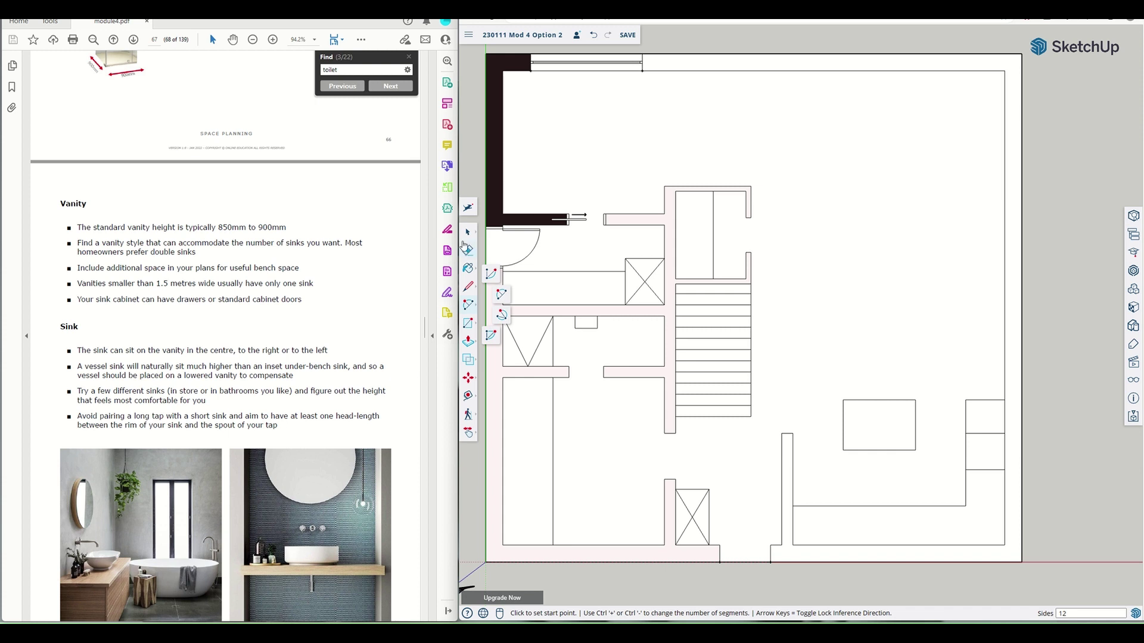
left_click(468, 232)
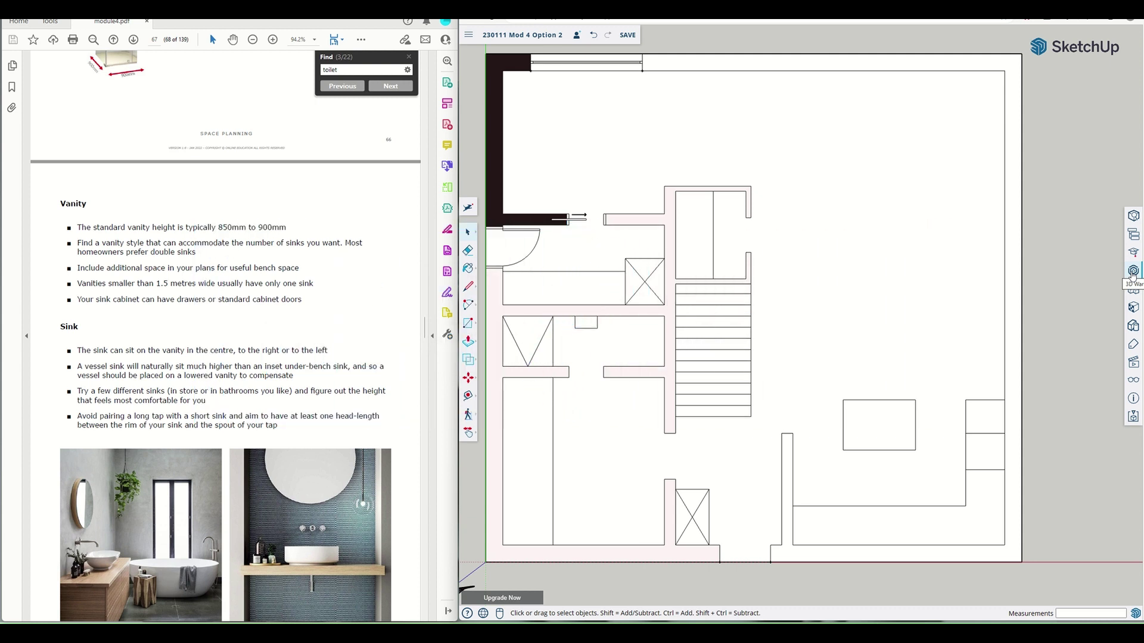
Open 3D Warehouse, look through its home page, and search for couch
left_click(1132, 272)
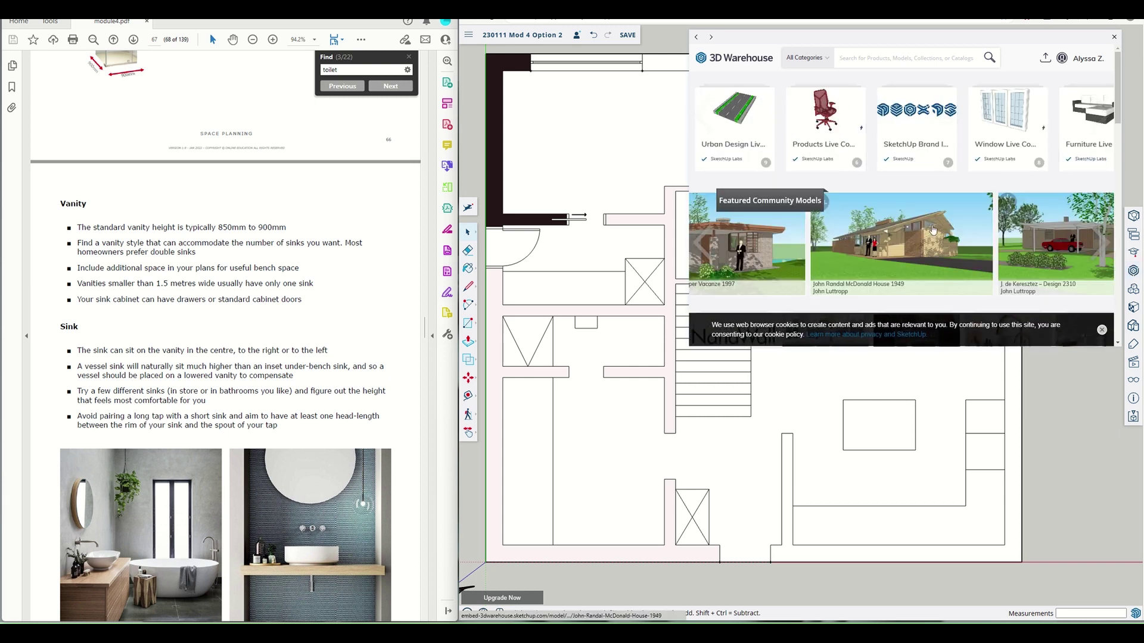
scroll(926, 196, "down", 1)
scroll(926, 197, "down", 3)
scroll(925, 196, "down", 3)
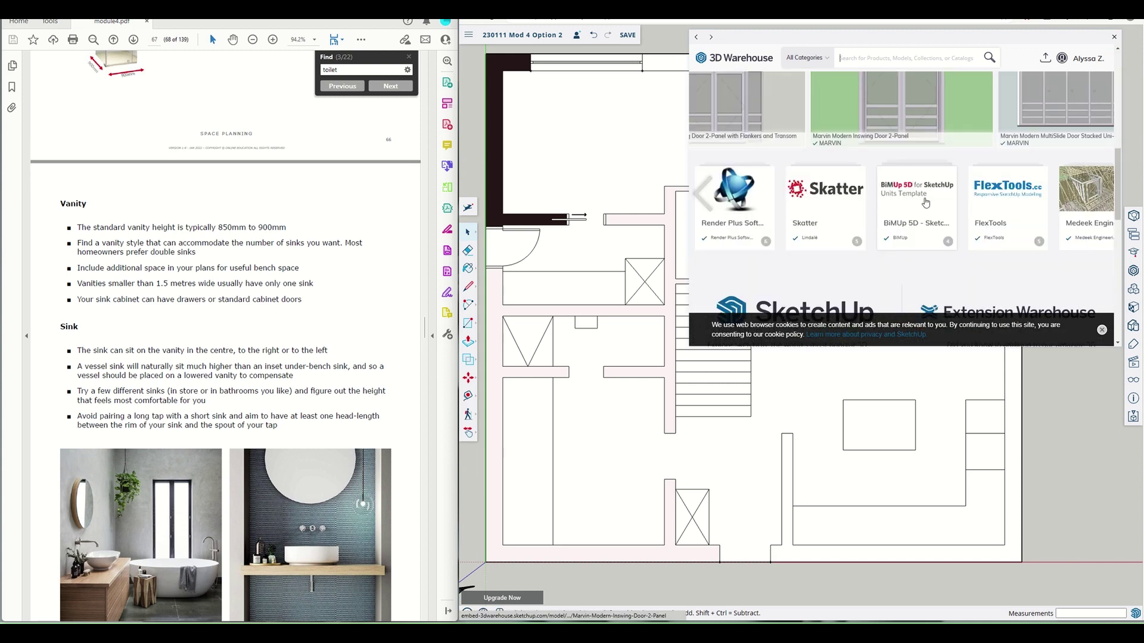
scroll(871, 255, "up", 5)
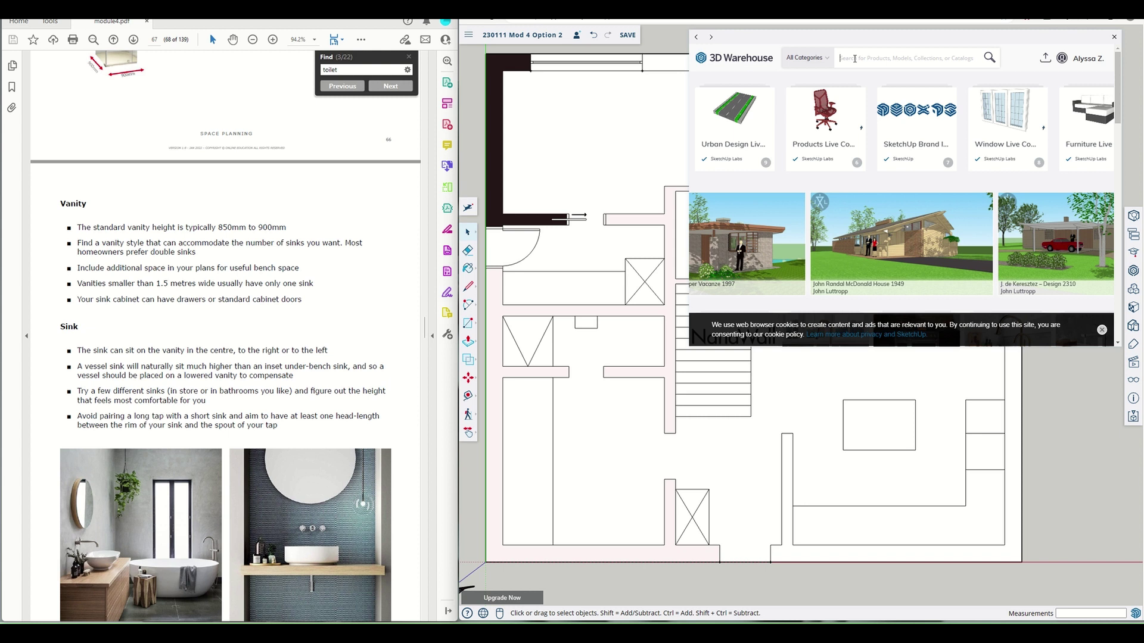
type("couch")
key("Return")
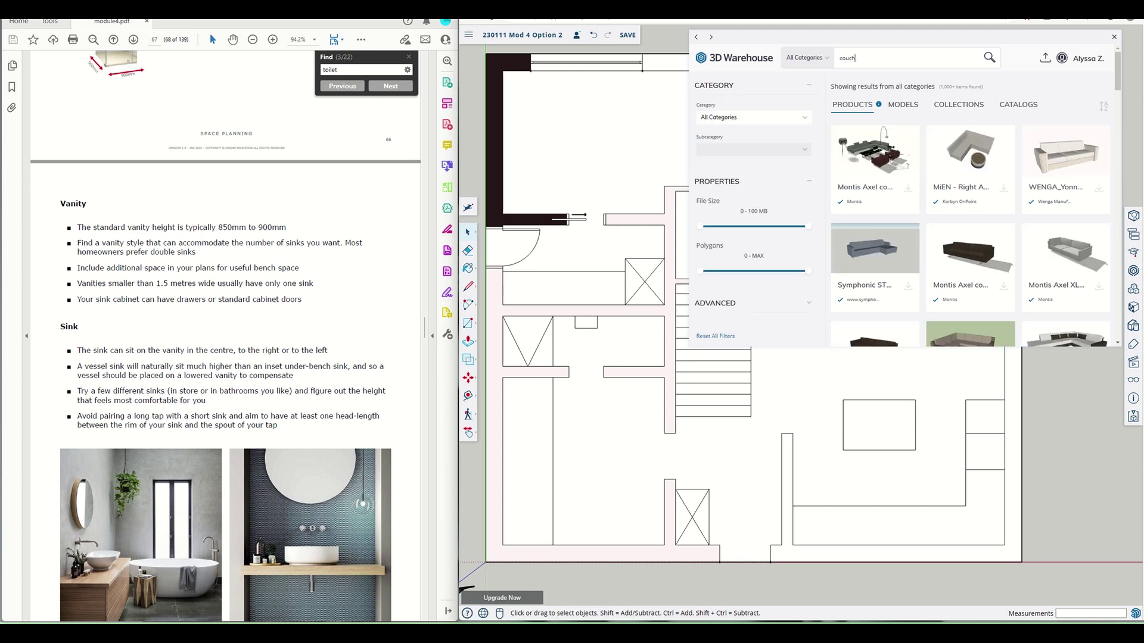
Download the MiEN - Right Angle Couch product and place it in the upper room, near the dark corner walls by the window
left_click(980, 160)
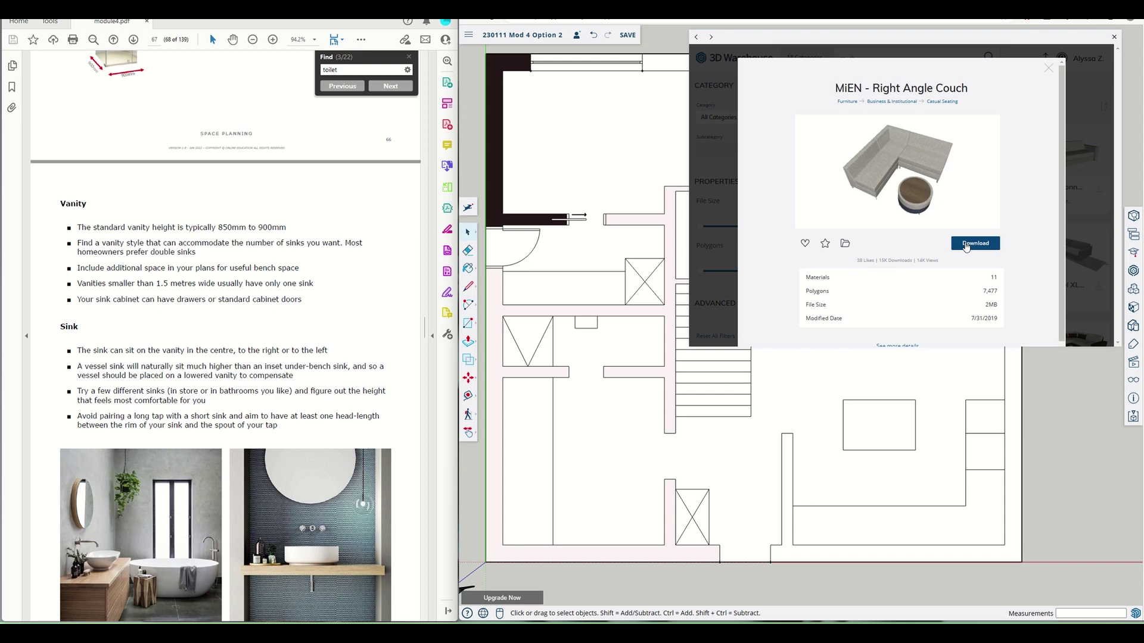
left_click(975, 244)
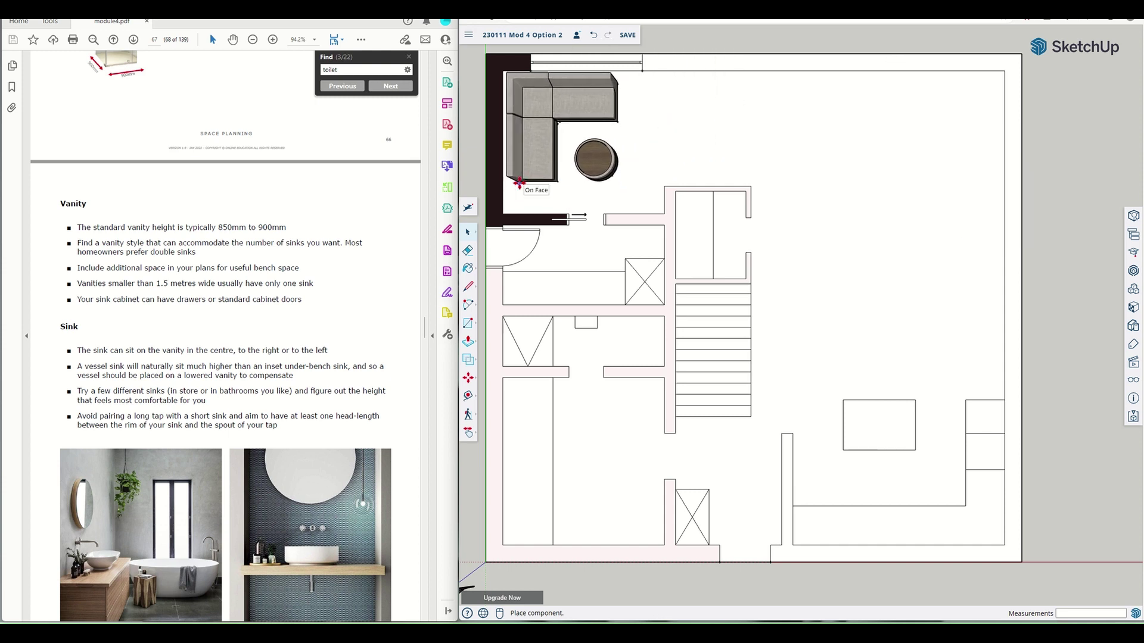
left_click(518, 182)
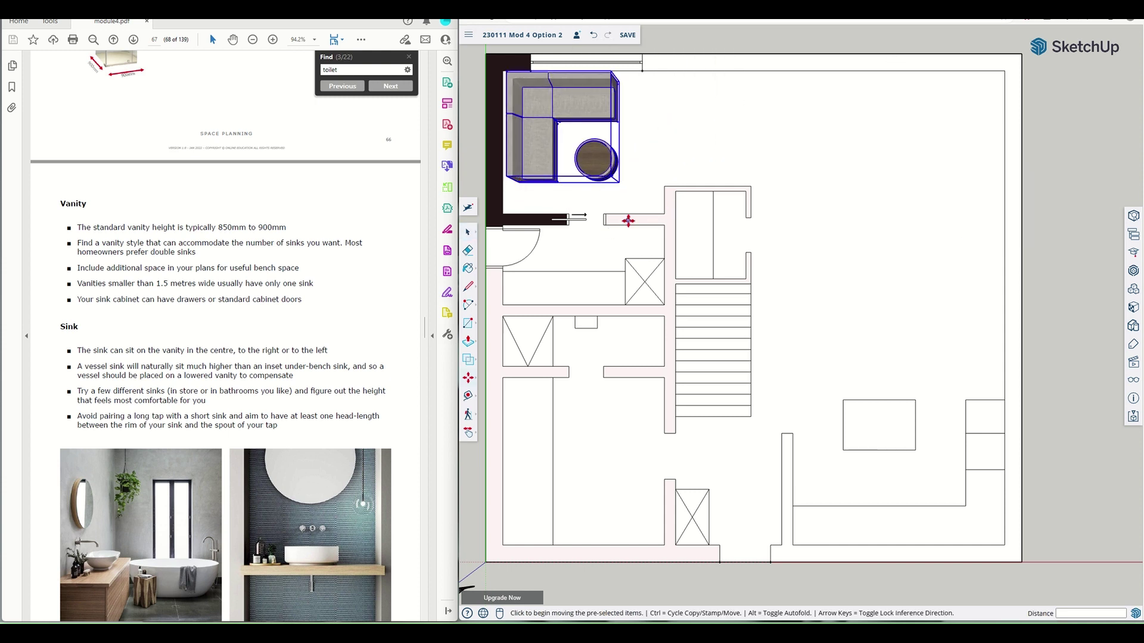
Move the couch about 250 mm towards the dark outer side wall, using its lower outer corner as the base point
scroll(502, 193, "up", 4)
scroll(502, 193, "up", 2)
scroll(503, 184, "up", 2)
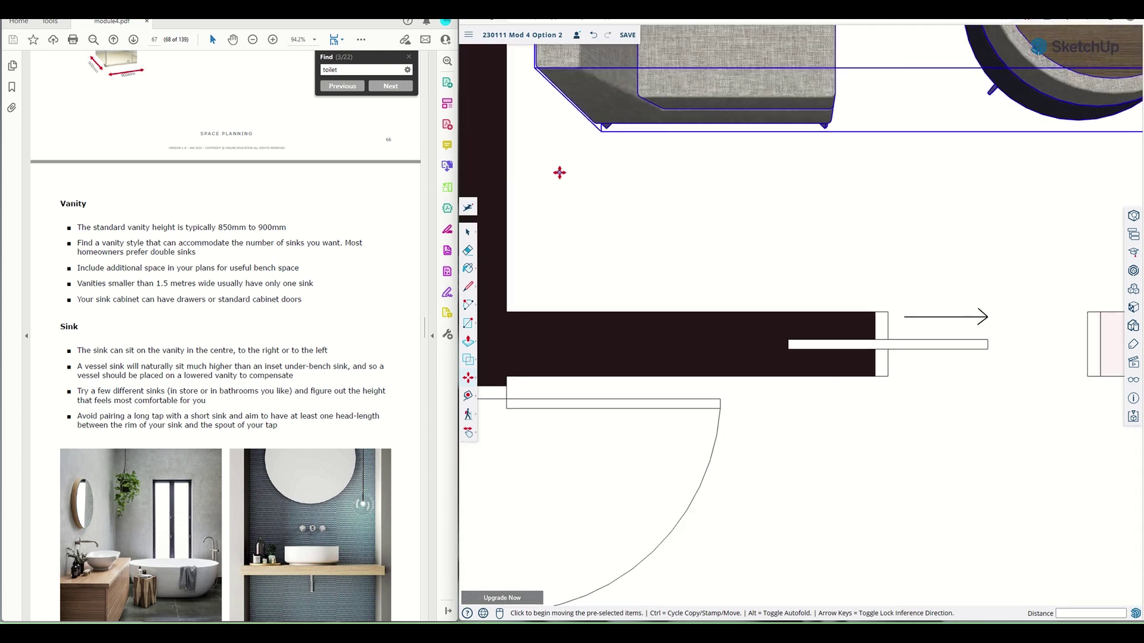
scroll(559, 174, "up", 2)
left_click(634, 110)
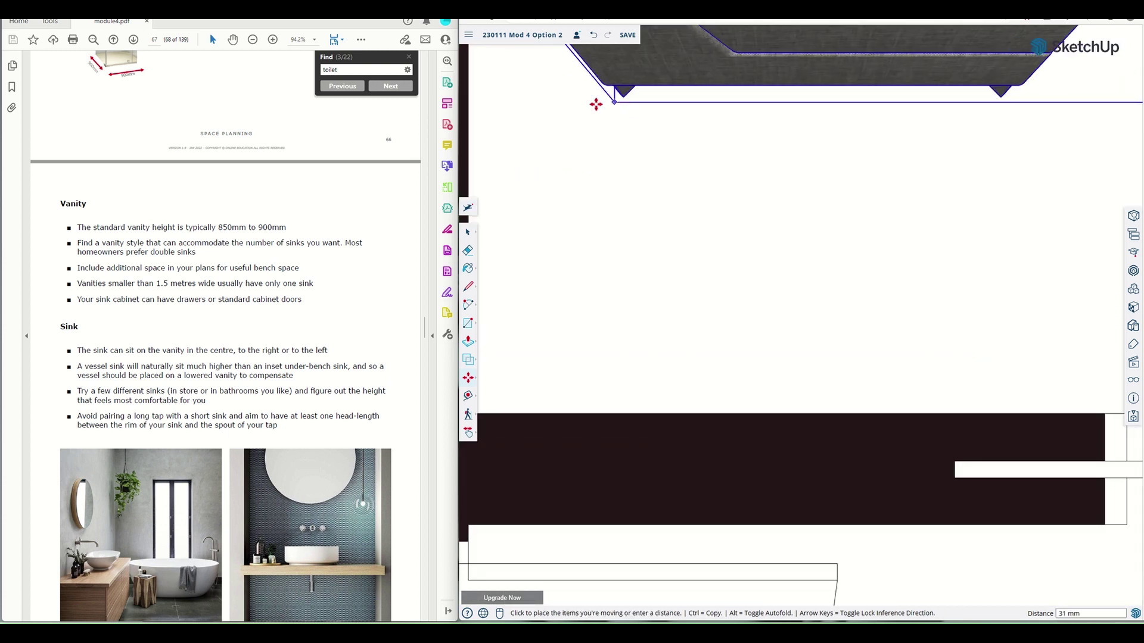
scroll(503, 104, "down", 1)
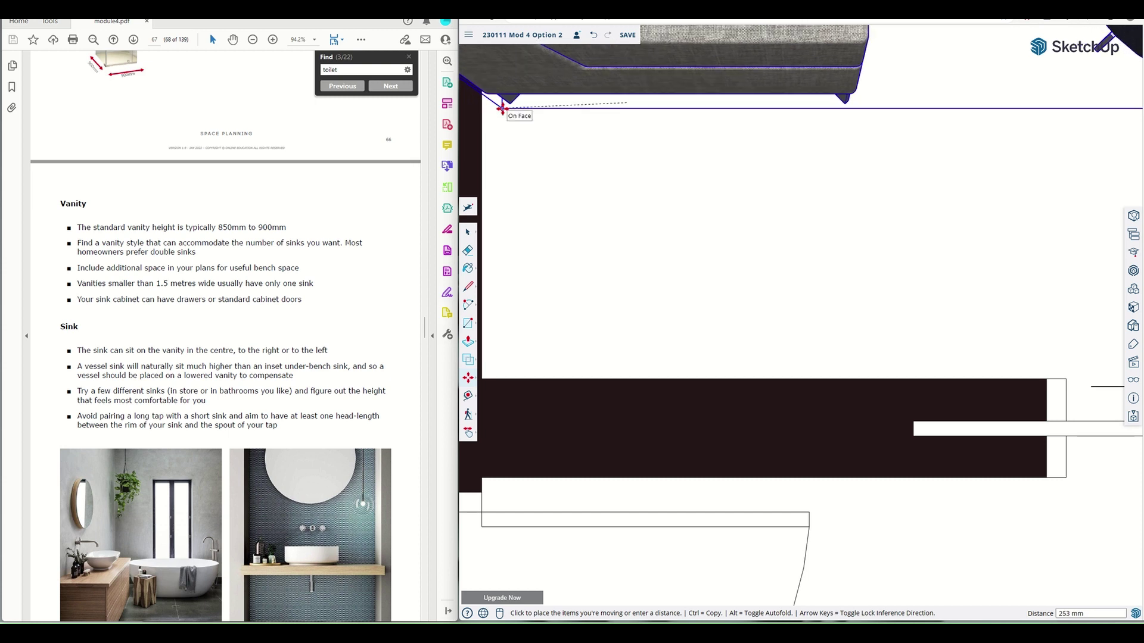
left_click(505, 105)
scroll(612, 186, "down", 6)
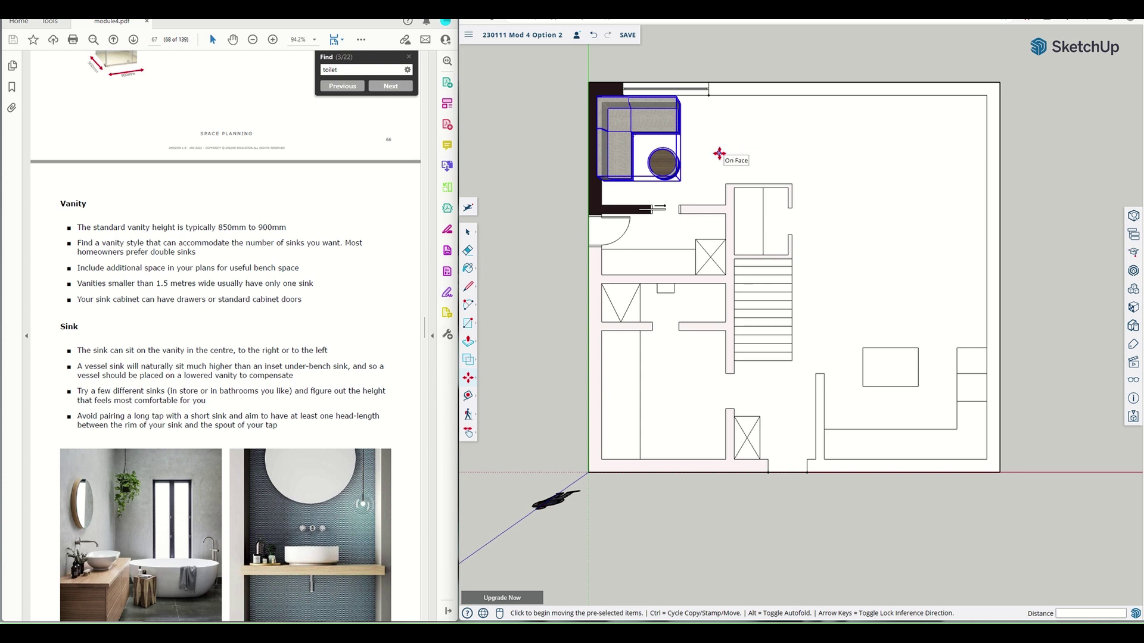
Move the couch about 197 mm in the 3D view so its lower back corner meets the inner edge of the window wall
middle_click_drag(719, 154, 734, 21)
middle_click_drag(730, 179, 733, 43)
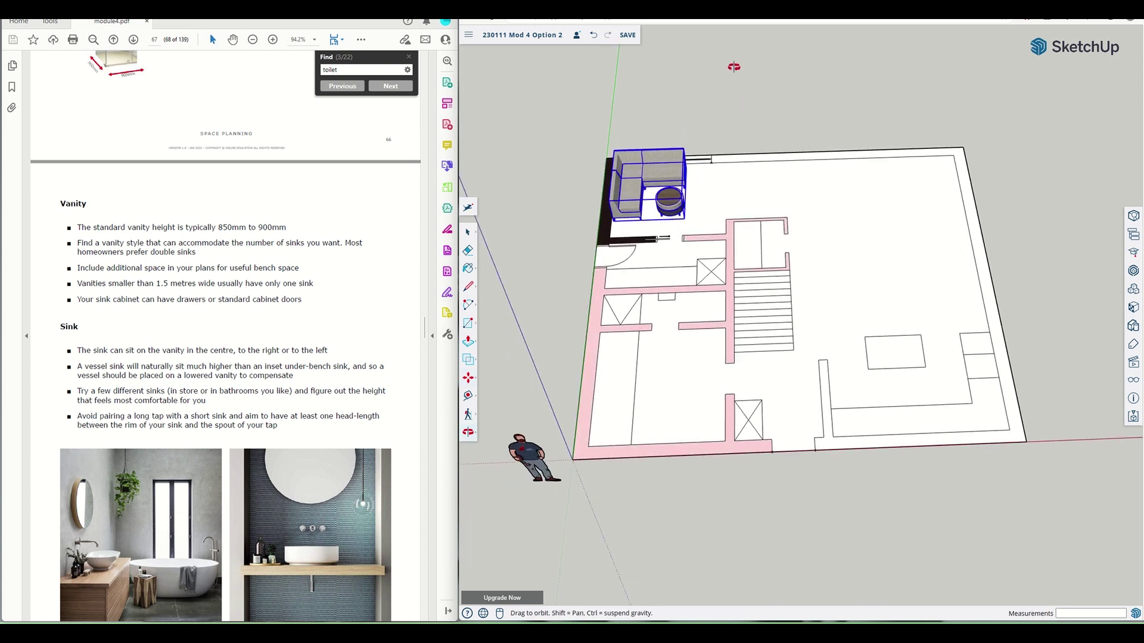
middle_click_drag(816, 213, 832, 158)
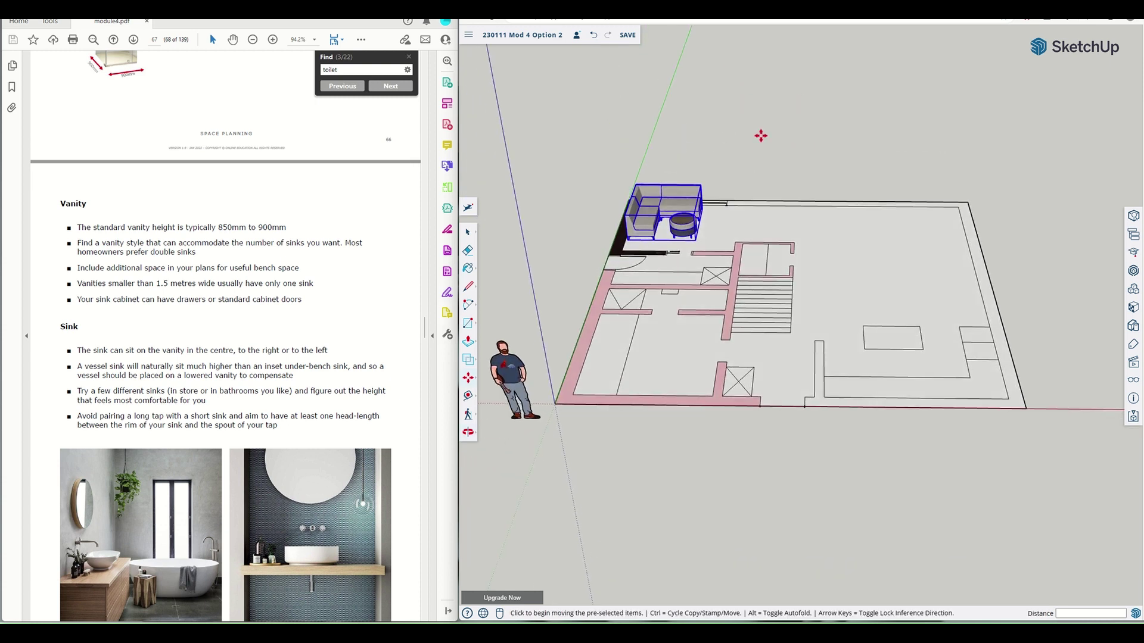
mouse_move(758, 133)
middle_mouse_down()
mouse_move(745, 169)
mouse_move(846, 160)
mouse_move(914, 134)
mouse_move(1013, 191)
mouse_move(1080, 253)
mouse_move(917, 281)
middle_mouse_up()
scroll(918, 281, "up", 10)
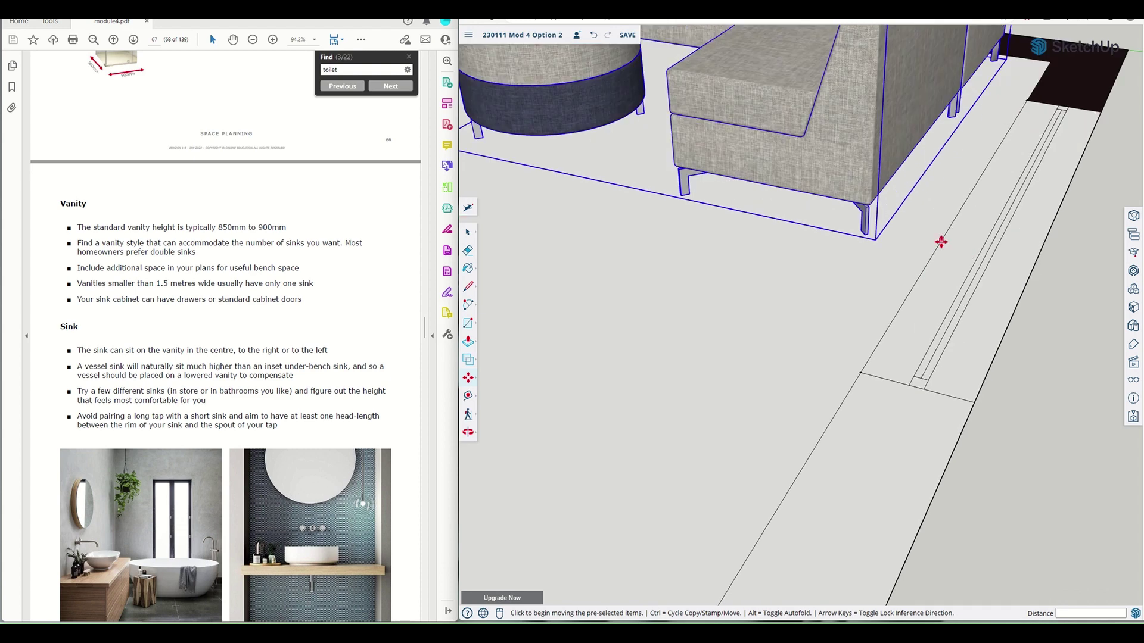
scroll(922, 233, "up", 3)
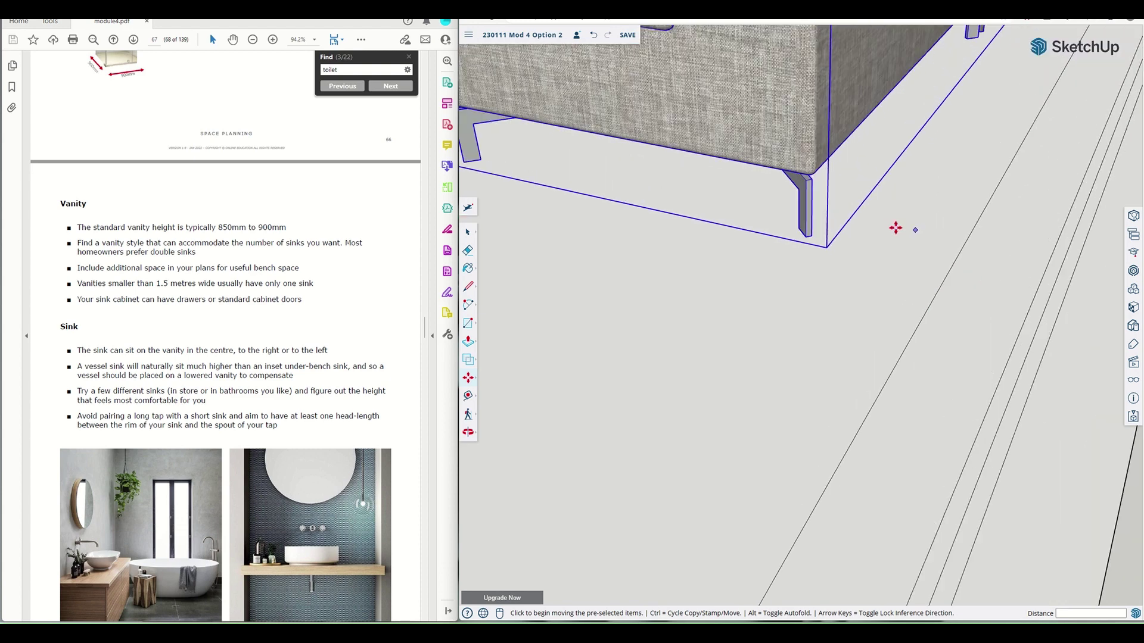
left_click(825, 251)
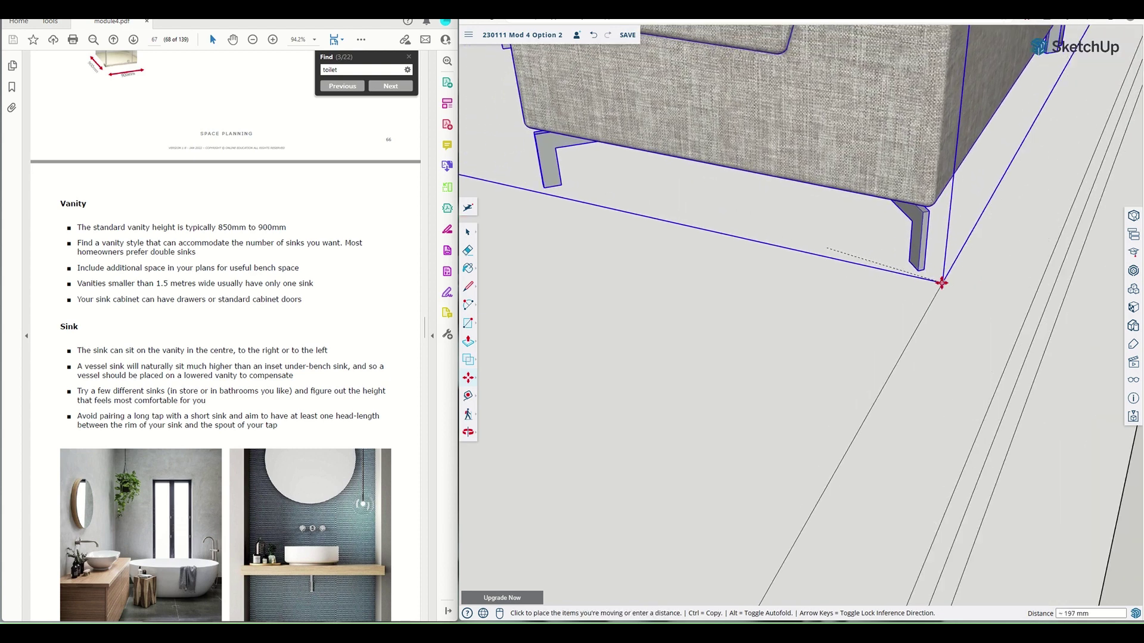
left_click(942, 283)
scroll(796, 317, "down", 10)
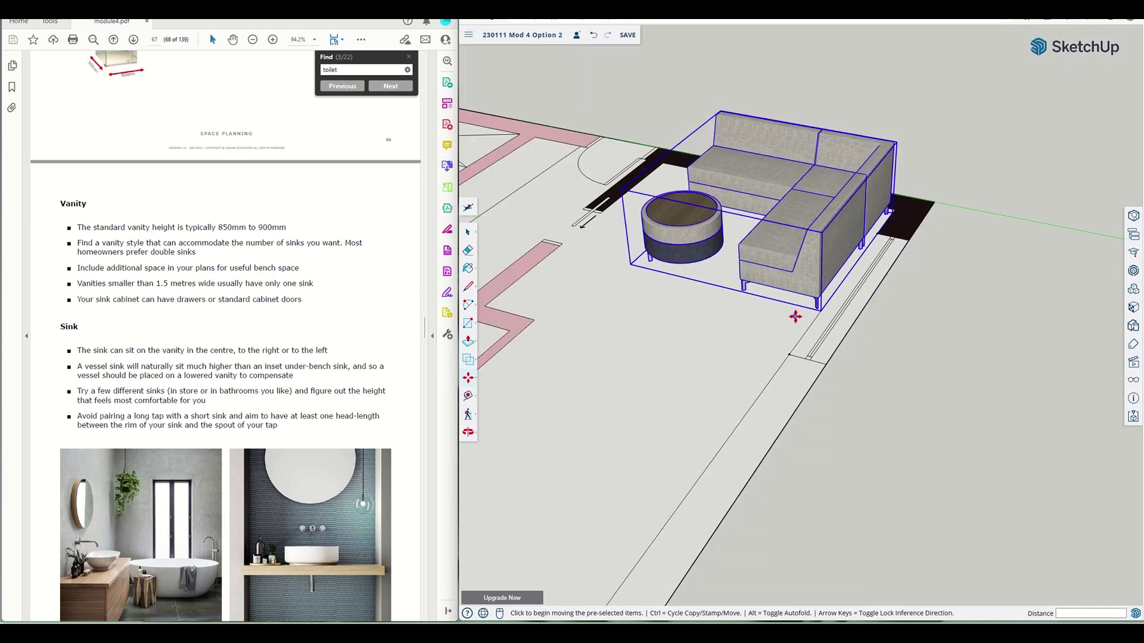
Check the couch's position in 3D and restore the standard top view of the plan
mouse_move(577, 314)
middle_mouse_down()
mouse_move(644, 350)
mouse_move(1019, 340)
middle_mouse_up()
mouse_move(669, 334)
middle_mouse_down()
mouse_move(931, 357)
mouse_move(758, 388)
mouse_move(849, 372)
middle_mouse_up()
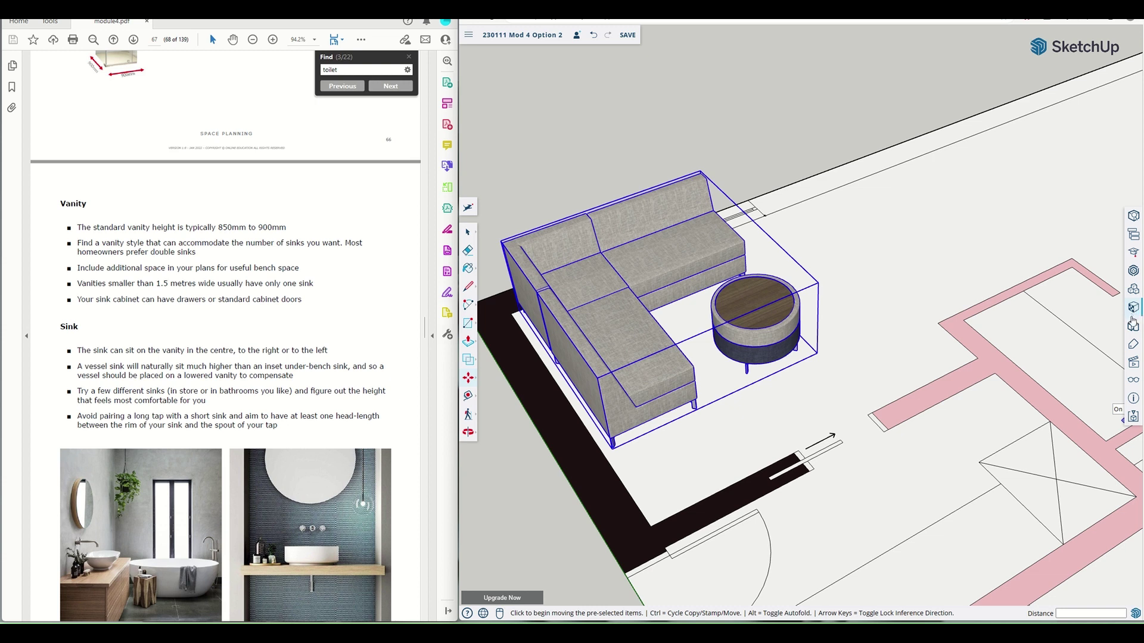
left_click(1132, 310)
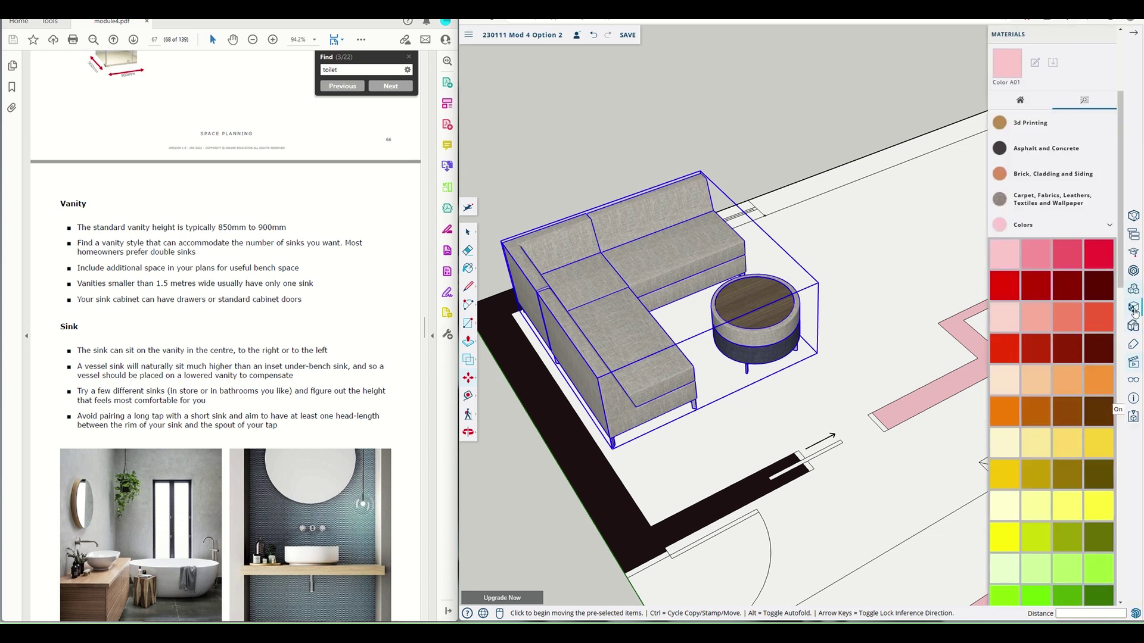
left_click(1133, 307)
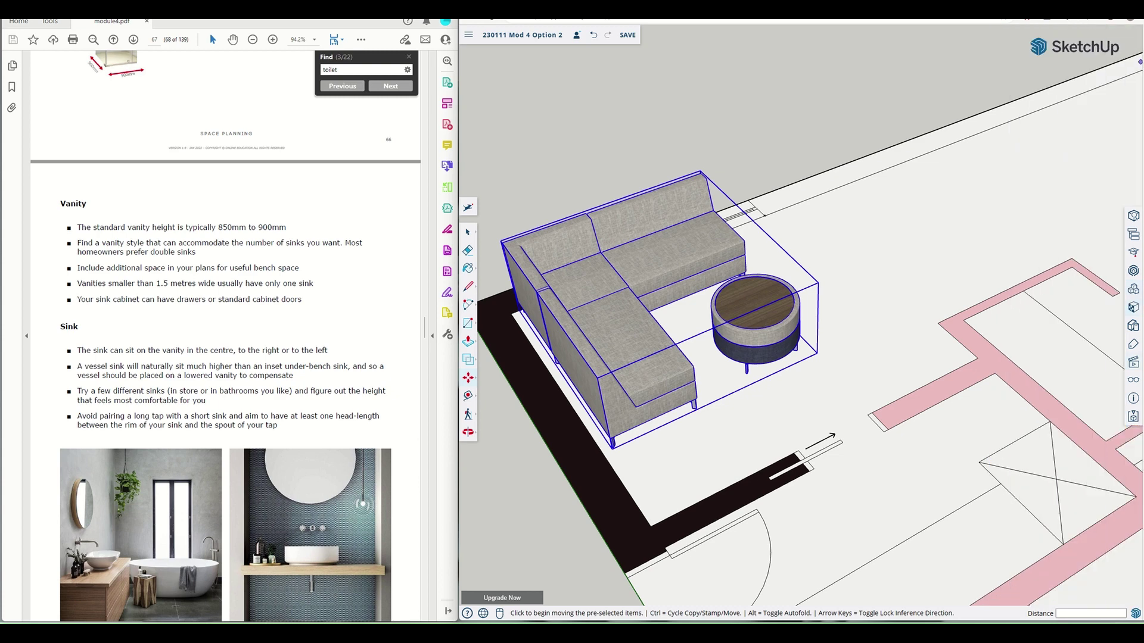
left_click(1127, 369)
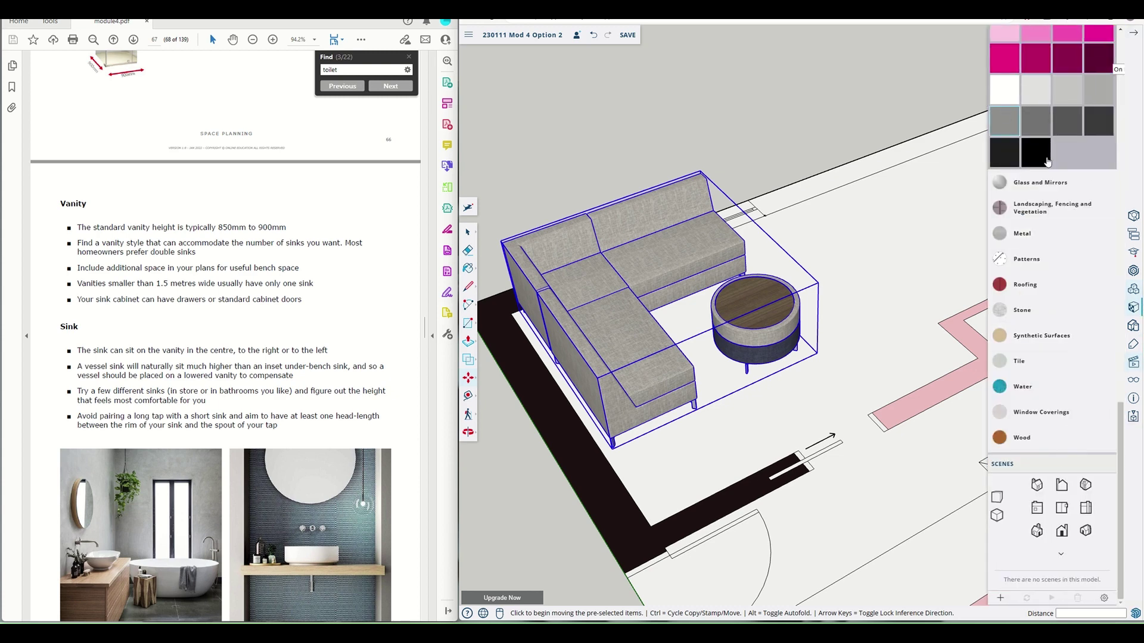
left_click(1060, 513)
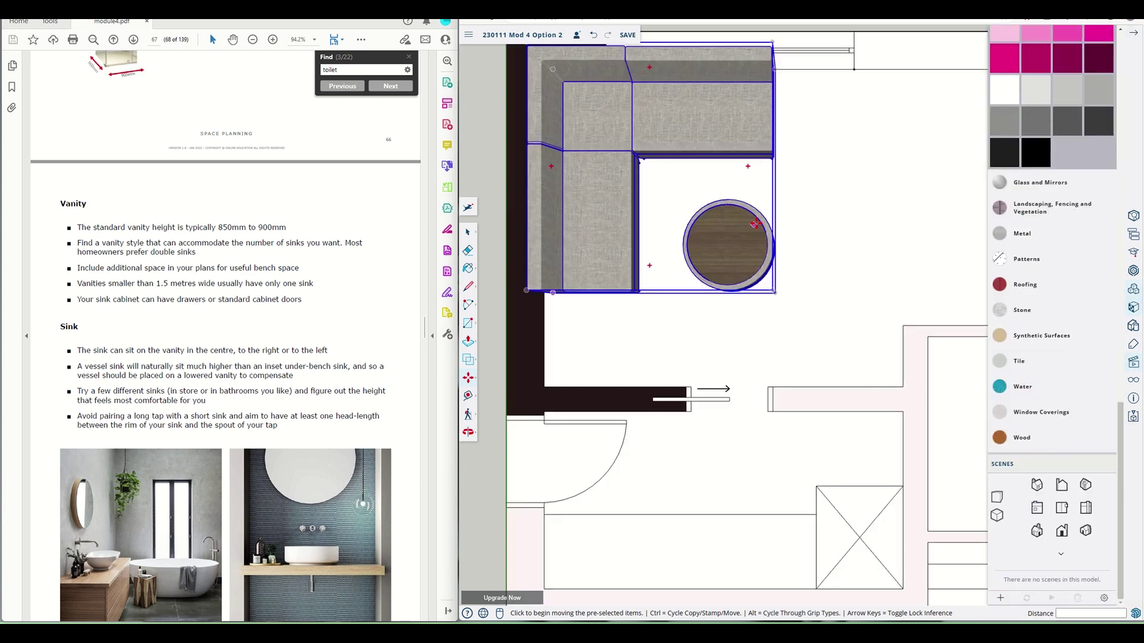
scroll(877, 245, "down", 1)
scroll(877, 244, "down", 1)
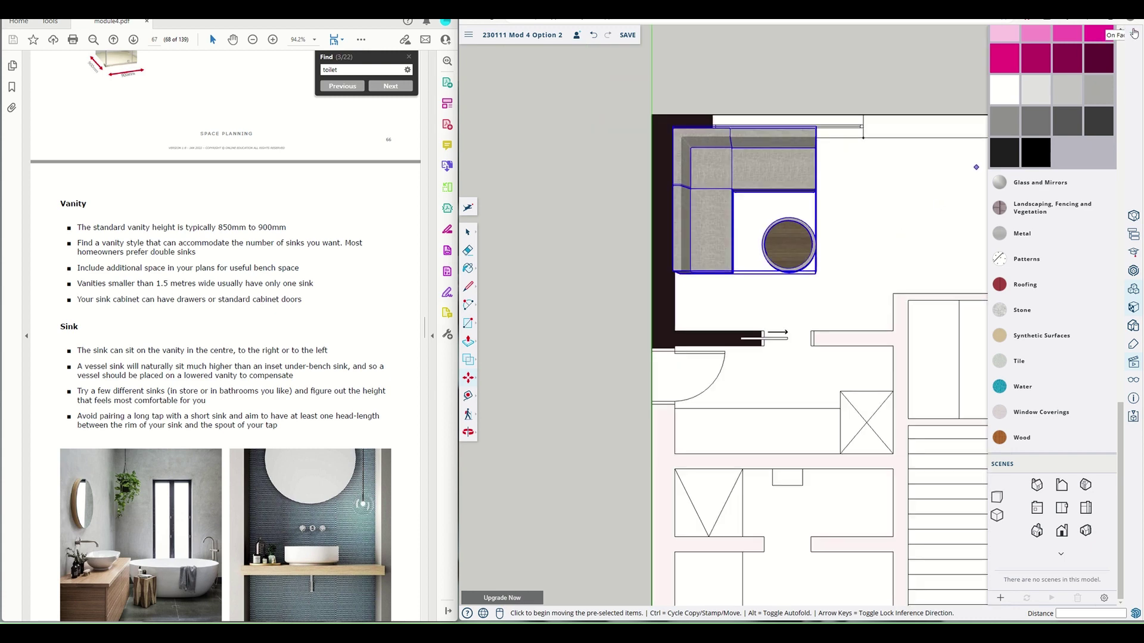
left_click(1134, 32)
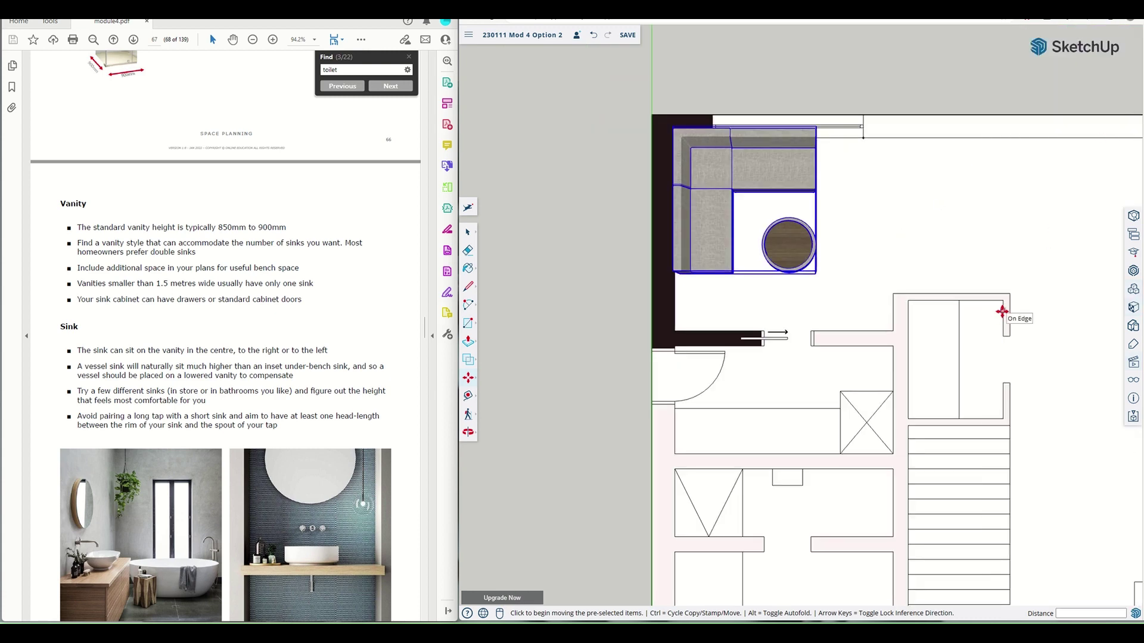
Fit the whole floor plan in view and deselect the couch
key("h")
left_click_drag(1056, 278, 862, 201)
scroll(895, 218, "down", 4)
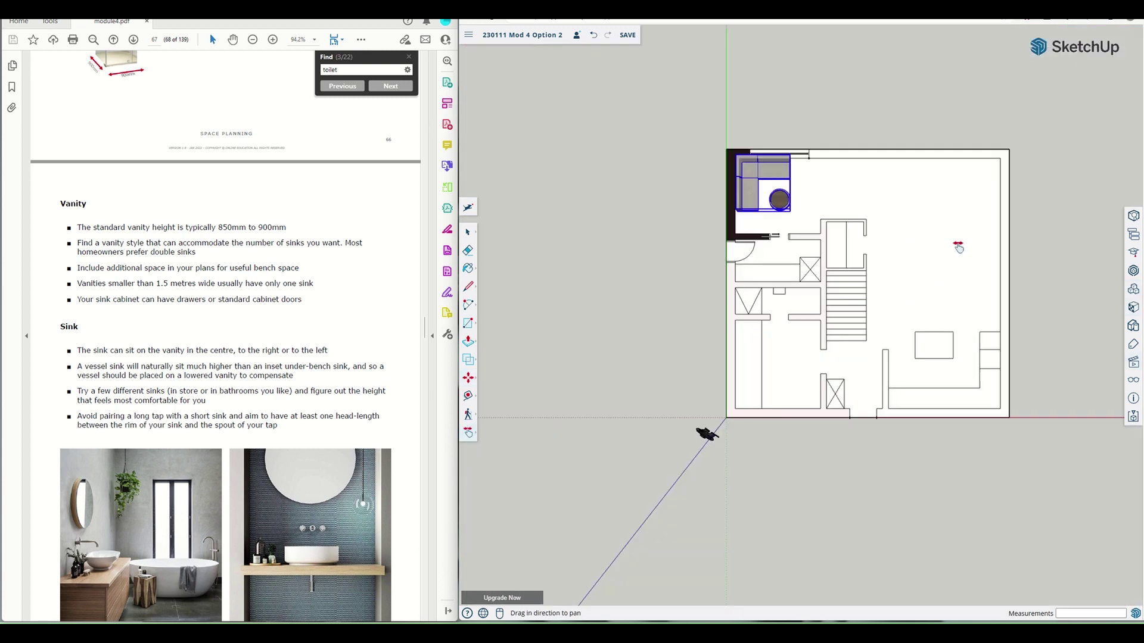
scroll(970, 244, "up", 2)
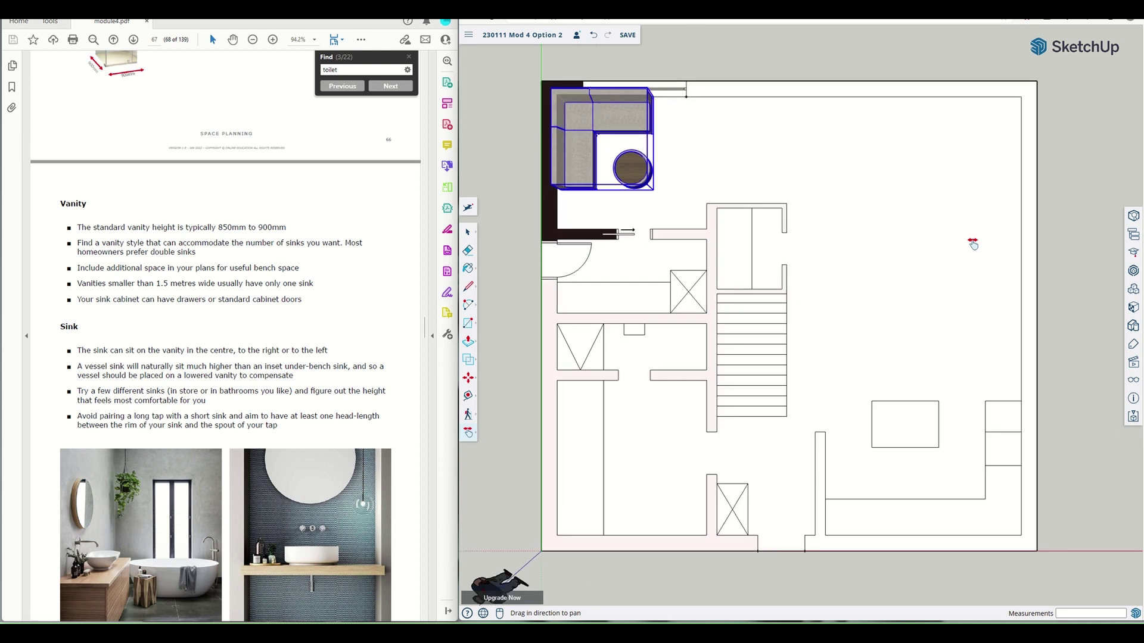
key("m")
key("Escape")
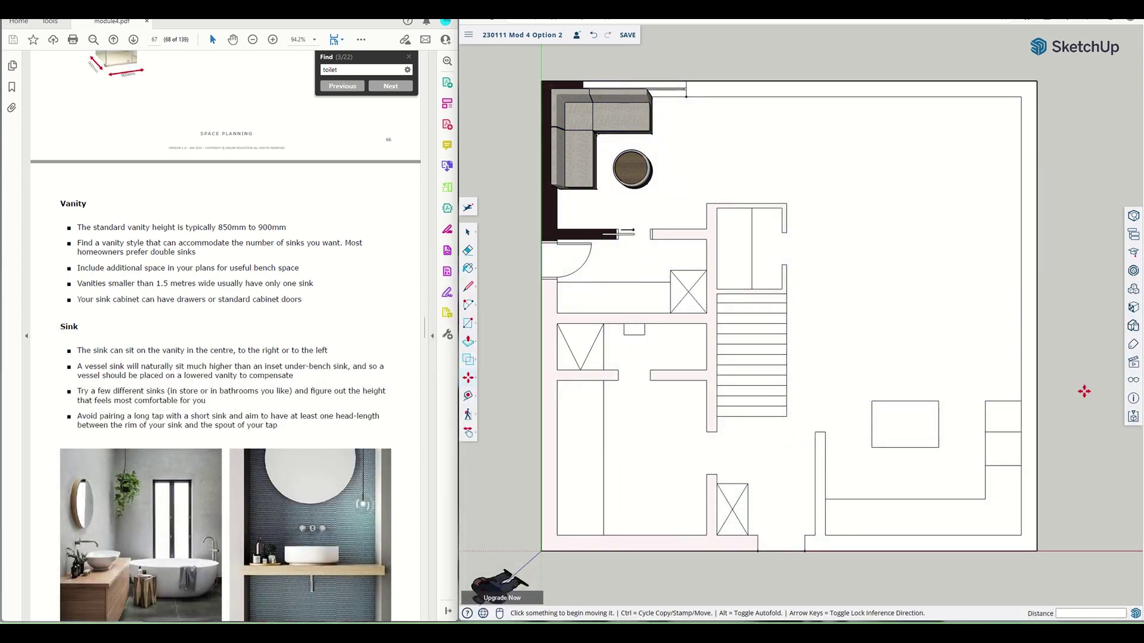
Open 3D Warehouse again and search it for "2d"
left_click(1132, 308)
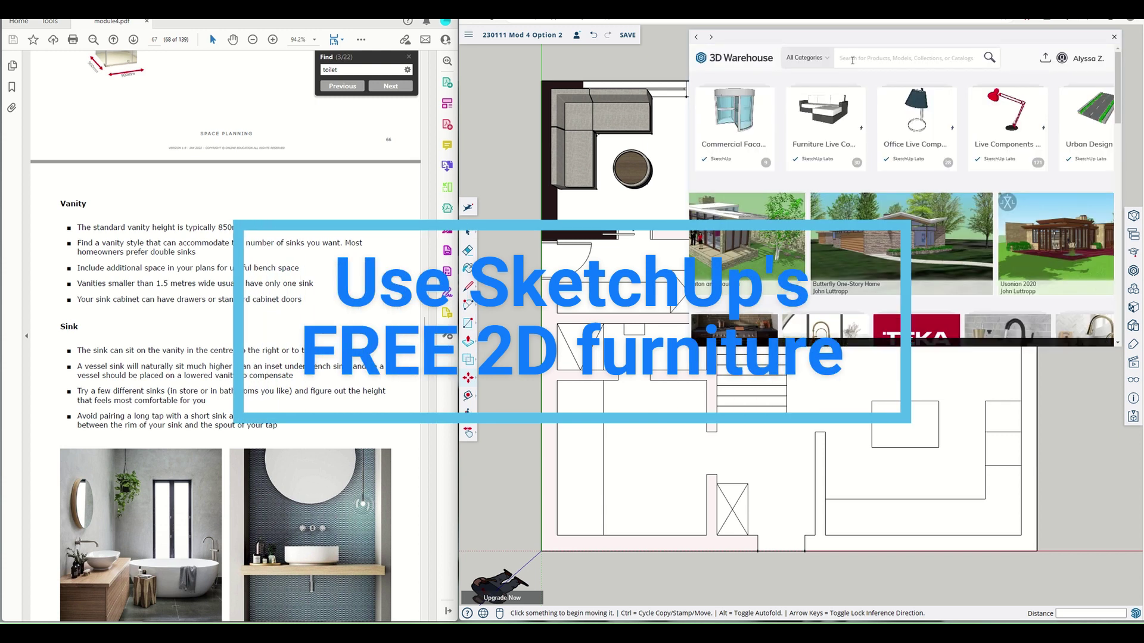
left_click(853, 60)
type("2")
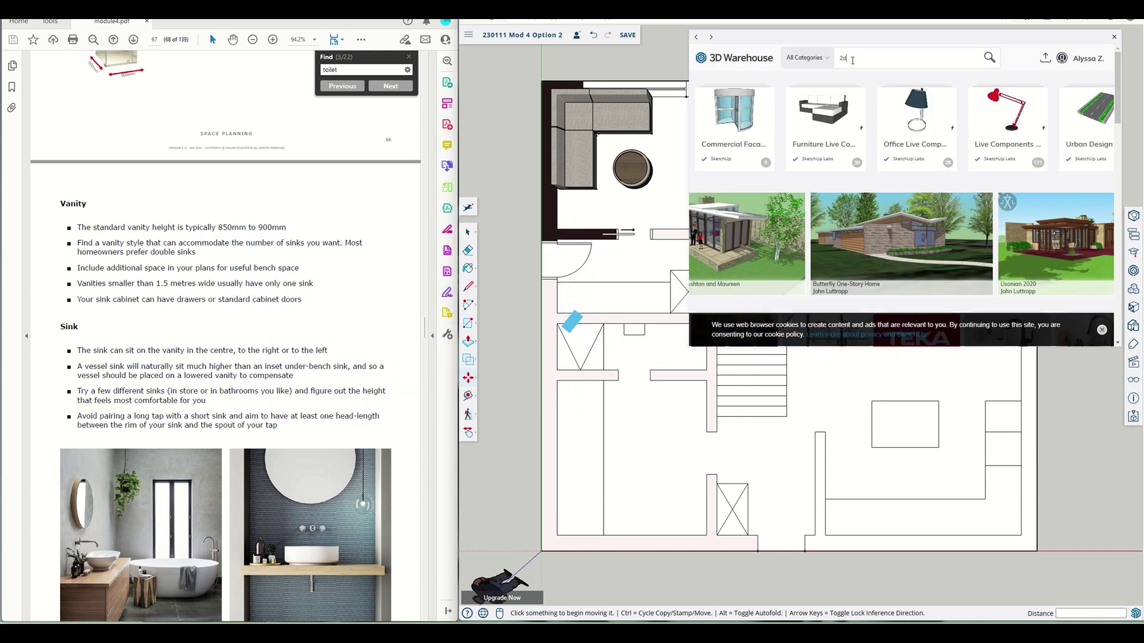
type("d")
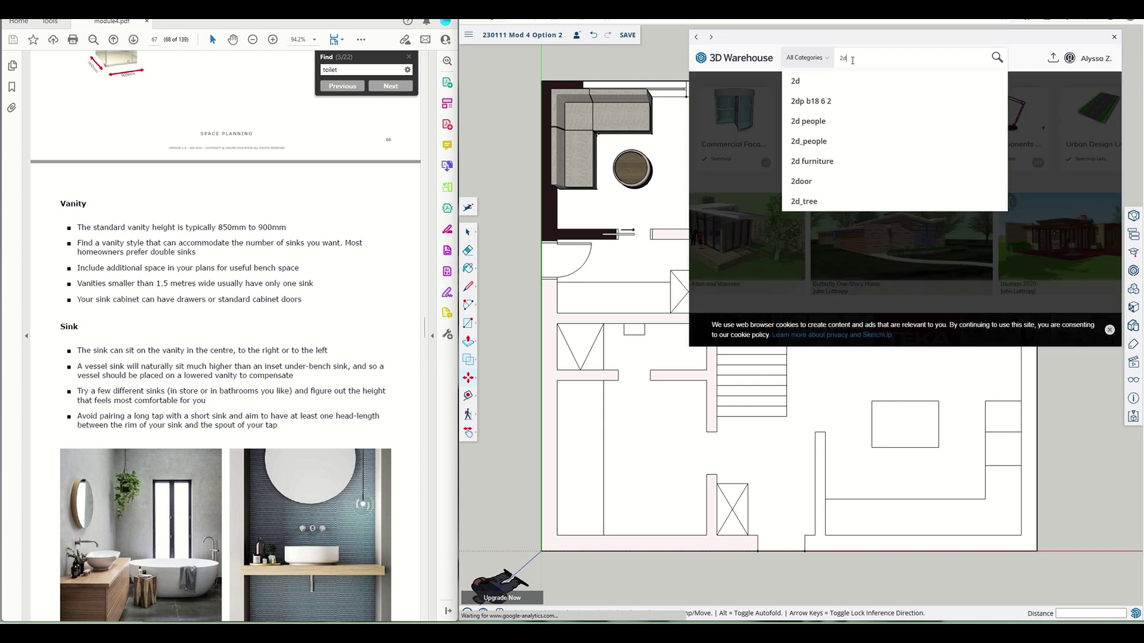
key("Return")
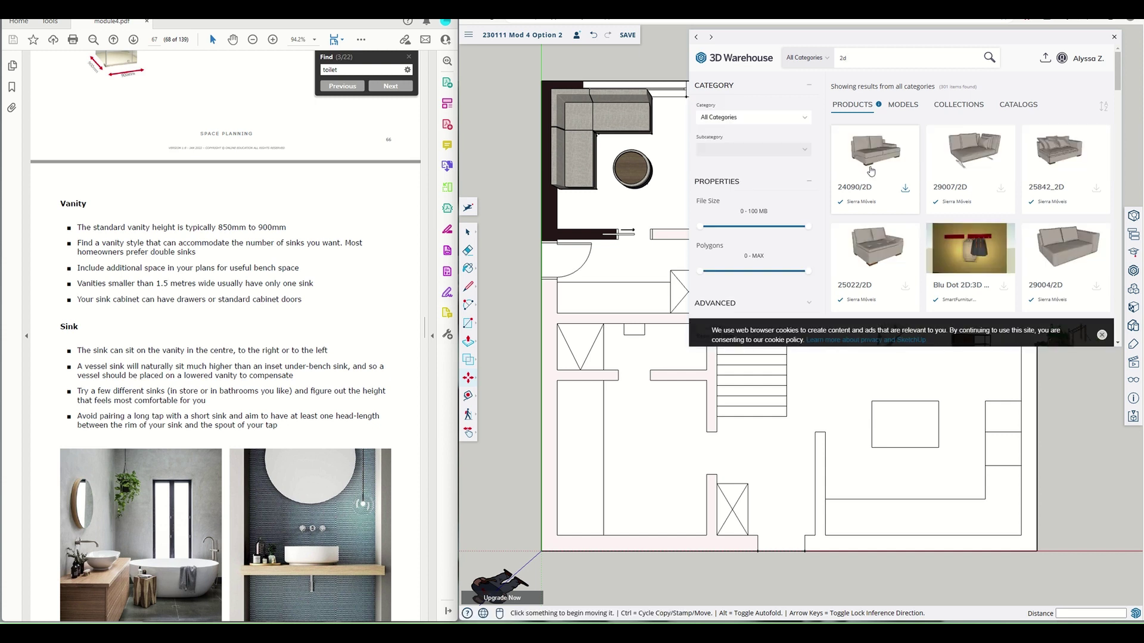
Browse the "2d" search results and open the Minotti Sofa Lawrence 2D model
scroll(874, 171, "down", 5)
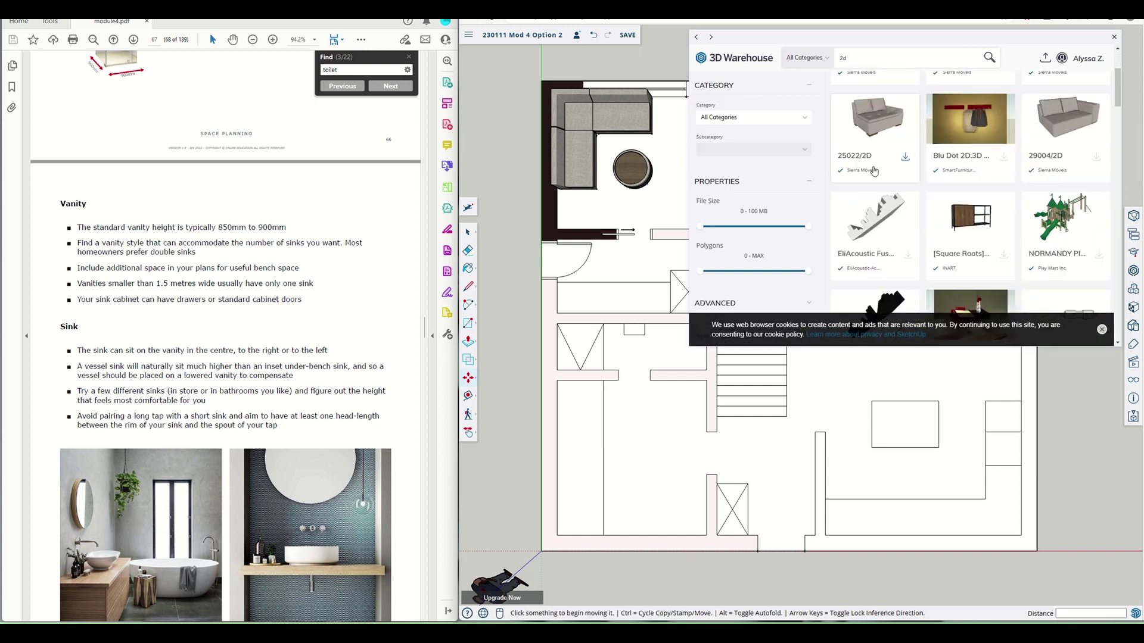
scroll(874, 171, "down", 3)
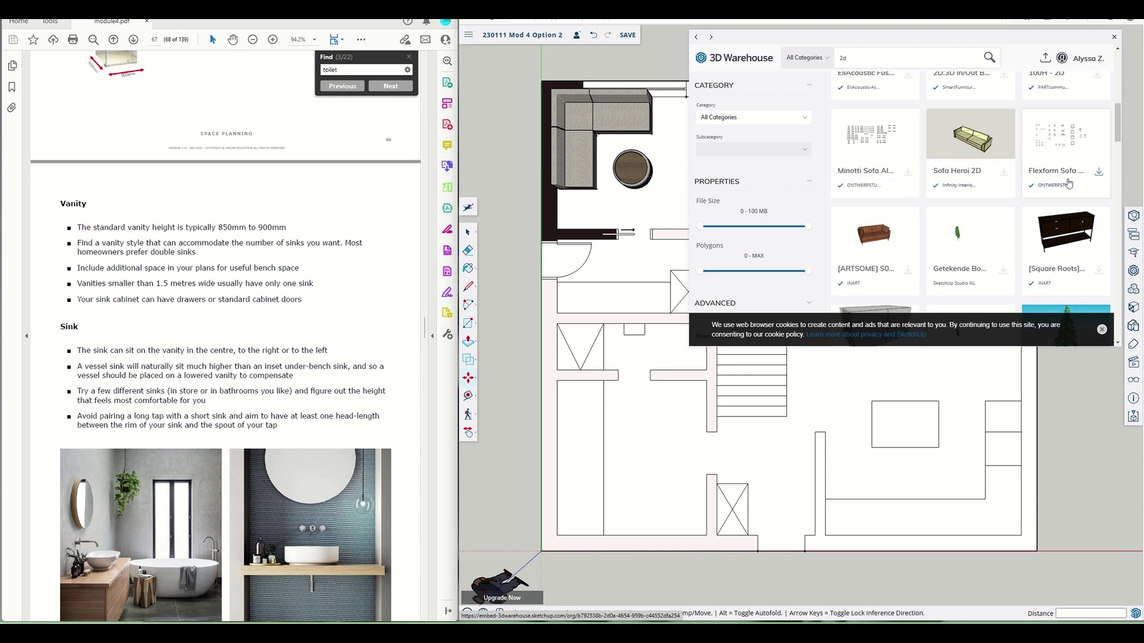
scroll(886, 172, "down", 6)
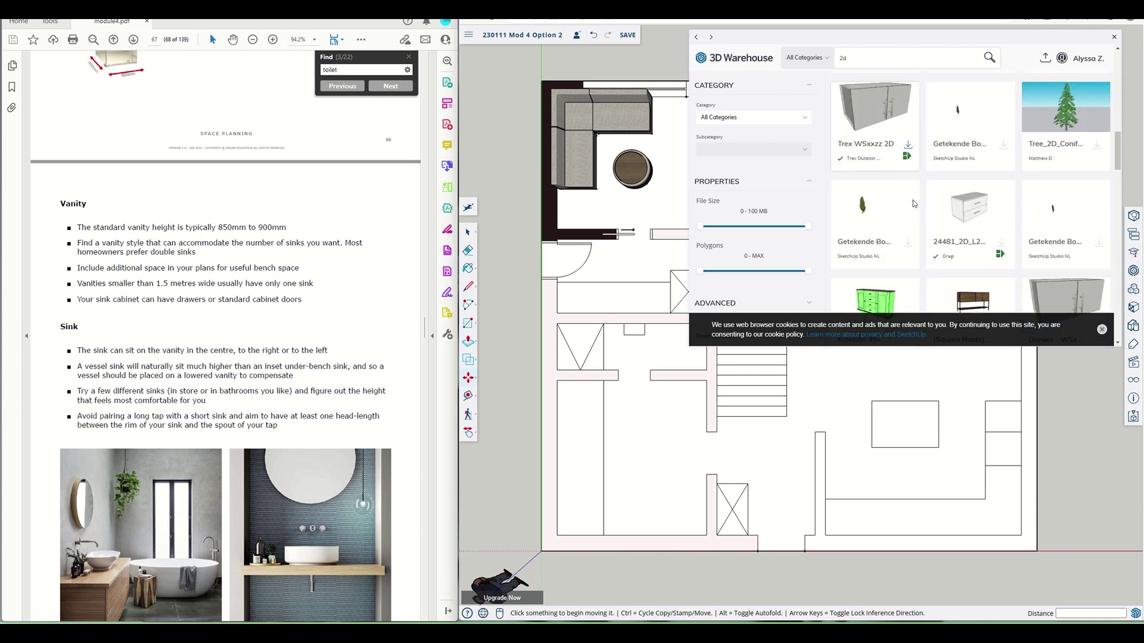
scroll(913, 204, "down", 2)
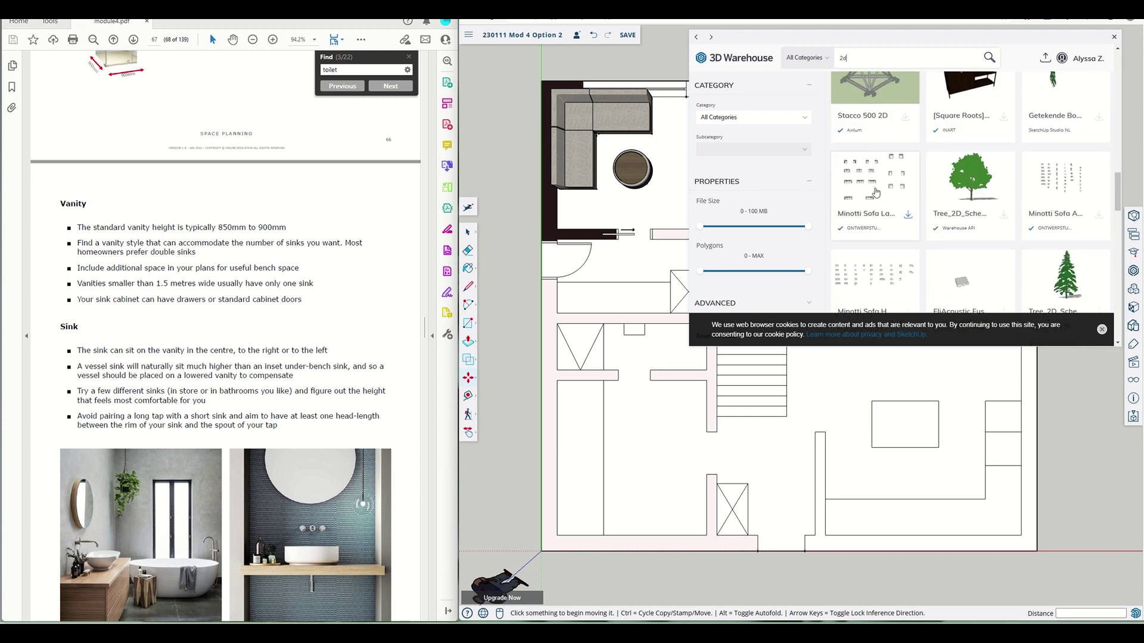
scroll(875, 193, "down", 1)
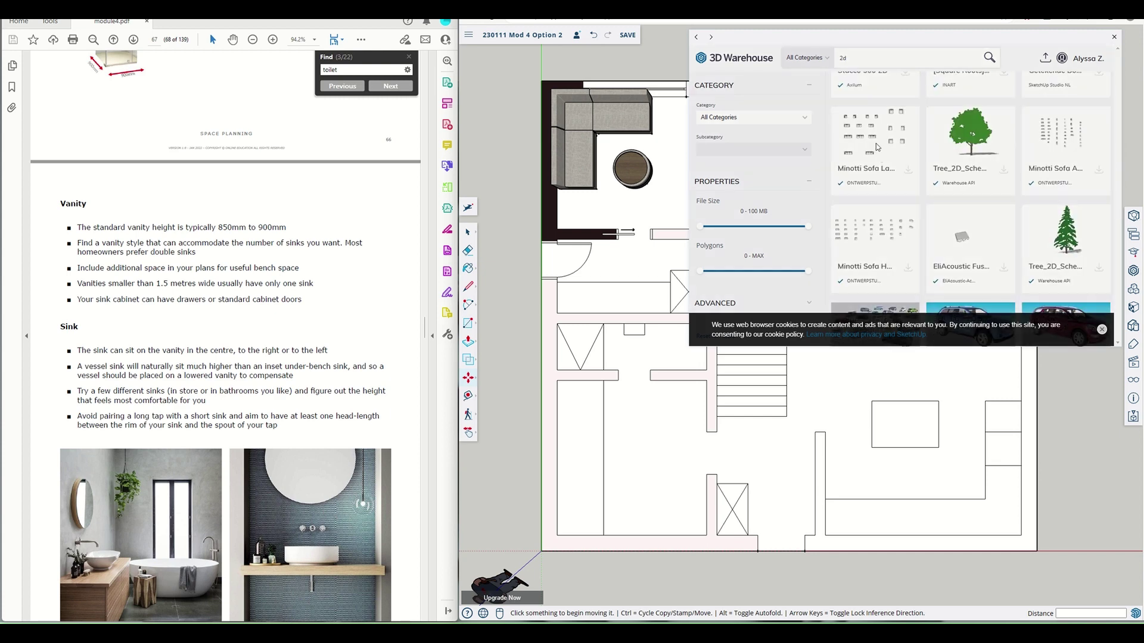
left_click(876, 147)
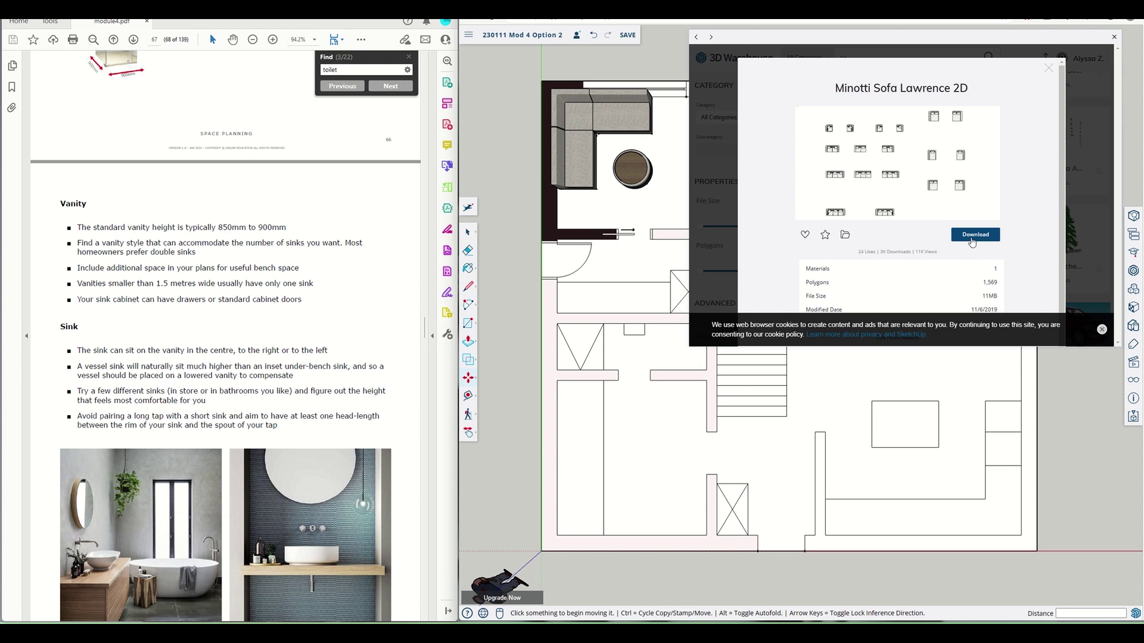
Import the Minotti Sofa Lawrence 2D collection despite its large size and place it in the model
left_click(971, 238)
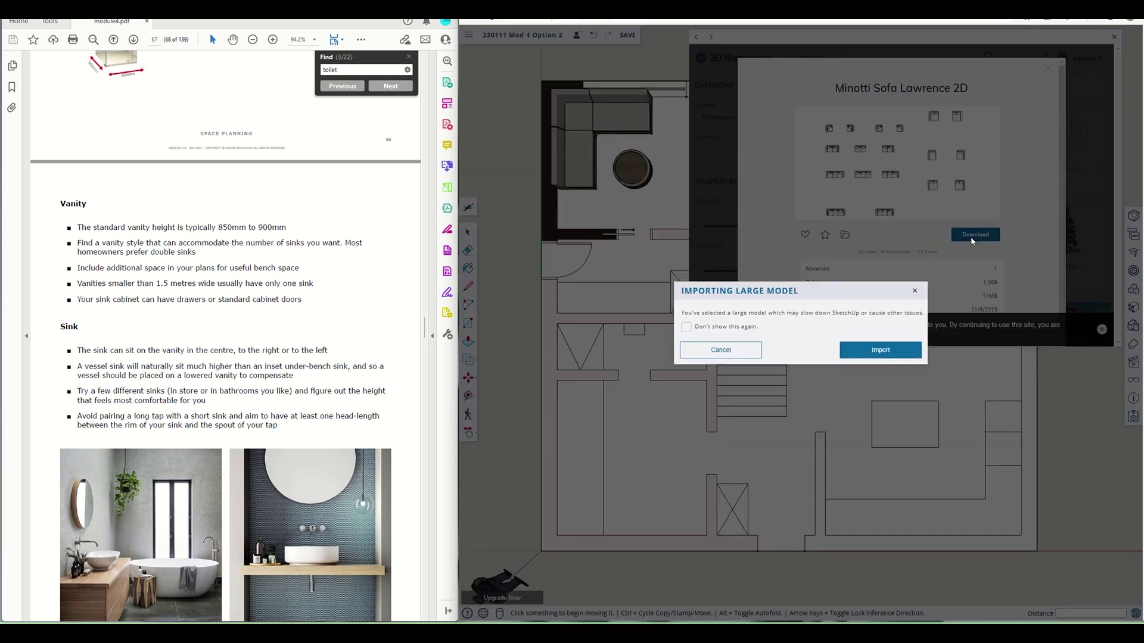
left_click(874, 356)
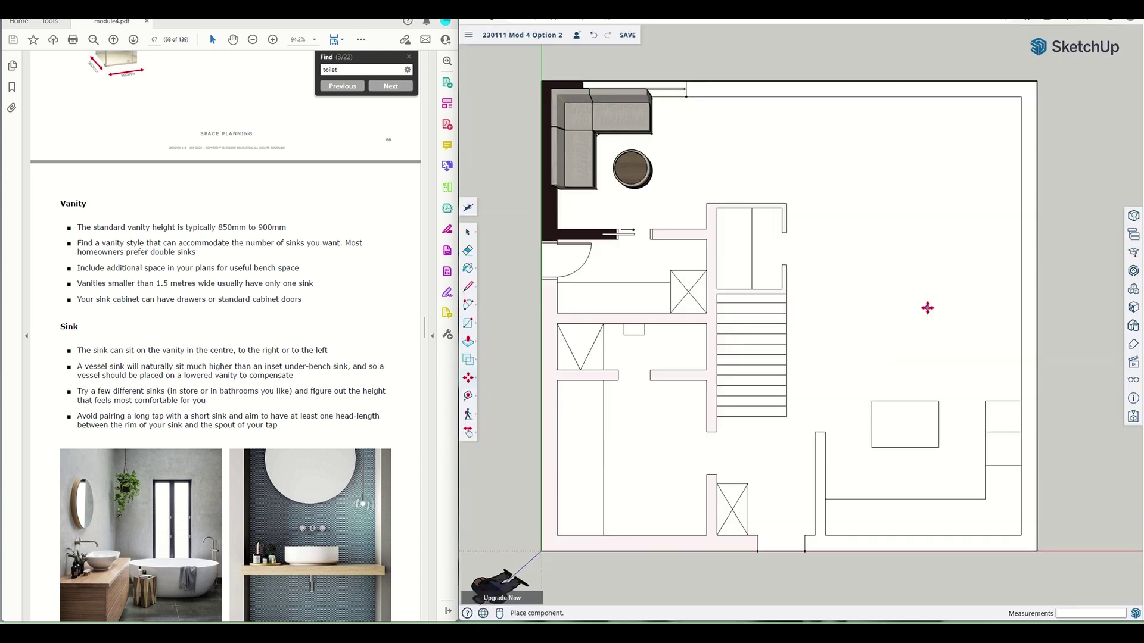
scroll(929, 307, "down", 5)
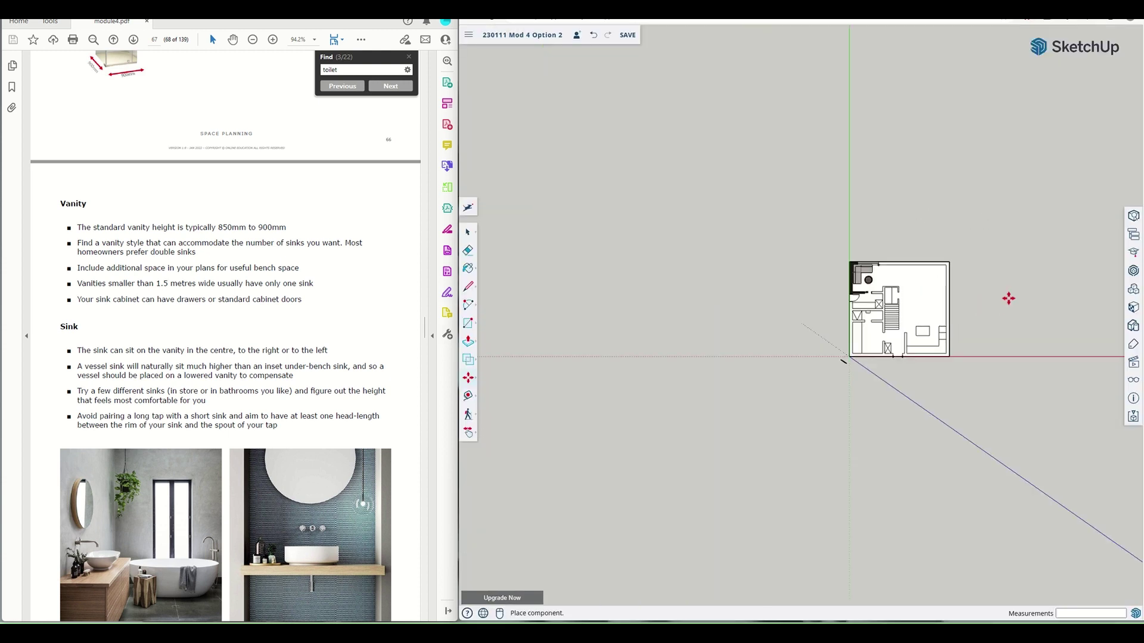
left_click(913, 296)
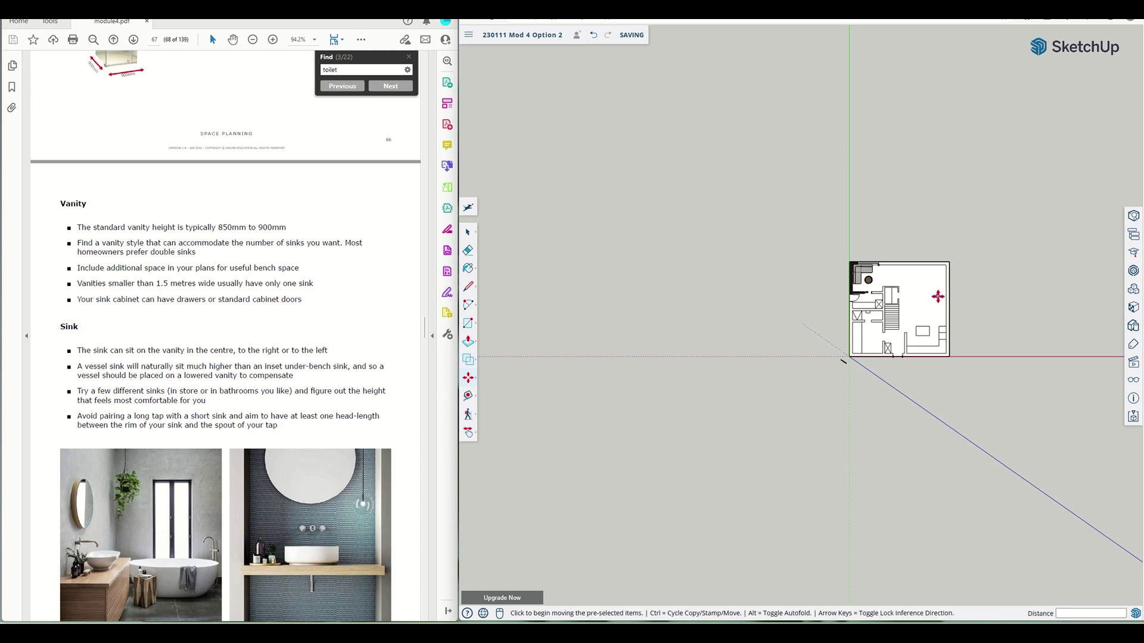
Locate the imported sofa collection beyond the floor plan and move it further up, away from the red axis
scroll(914, 295, "down", 5)
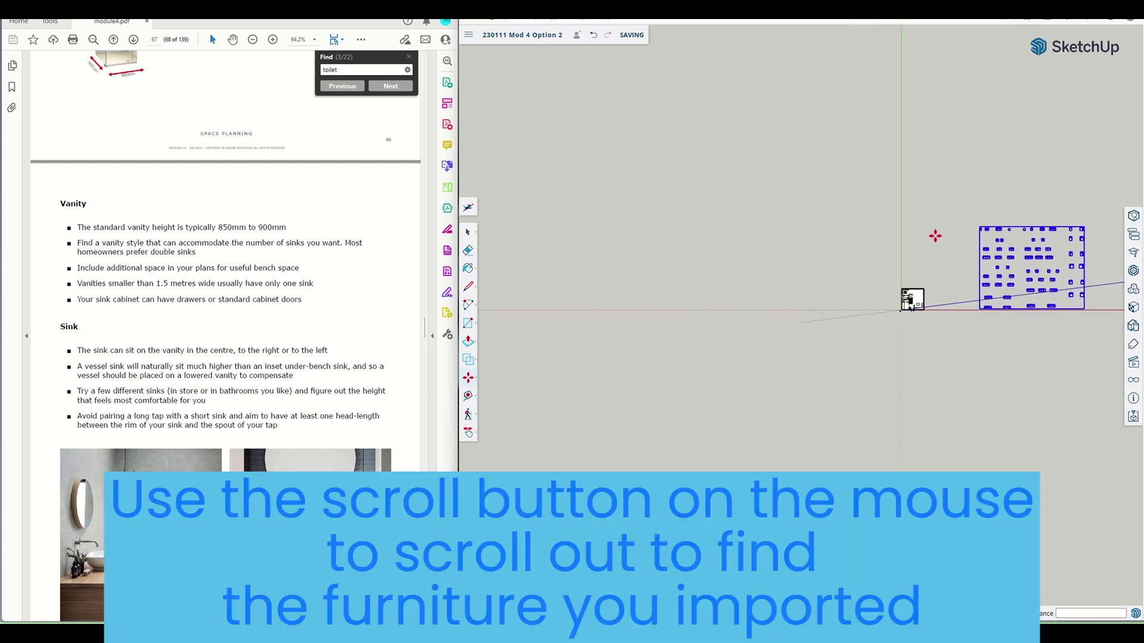
scroll(1088, 284, "up", 5)
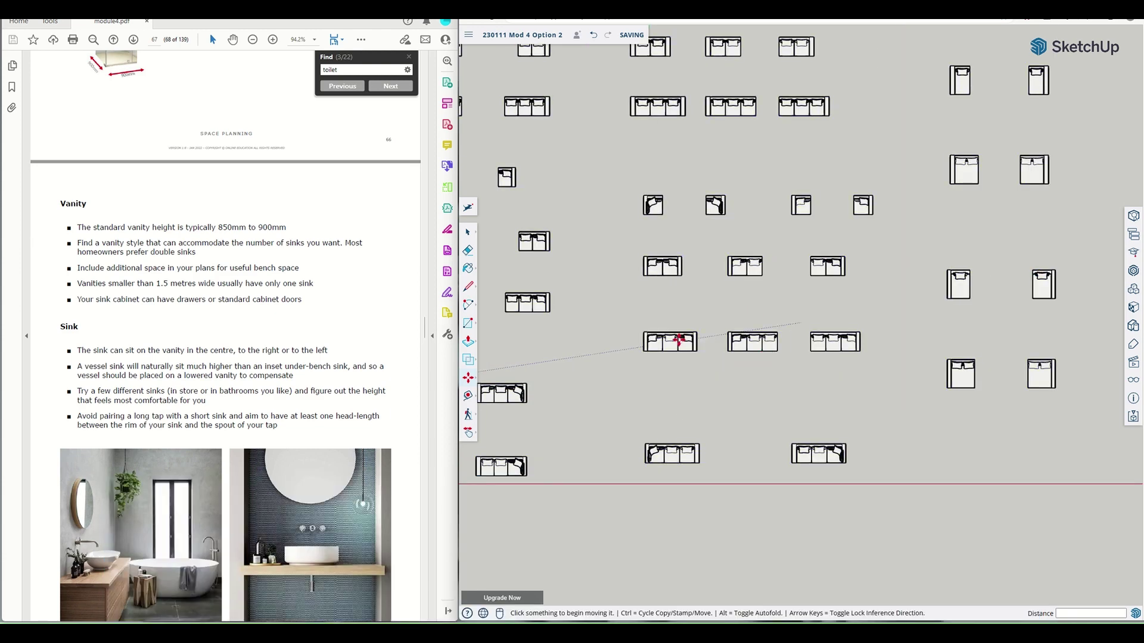
left_click(677, 339)
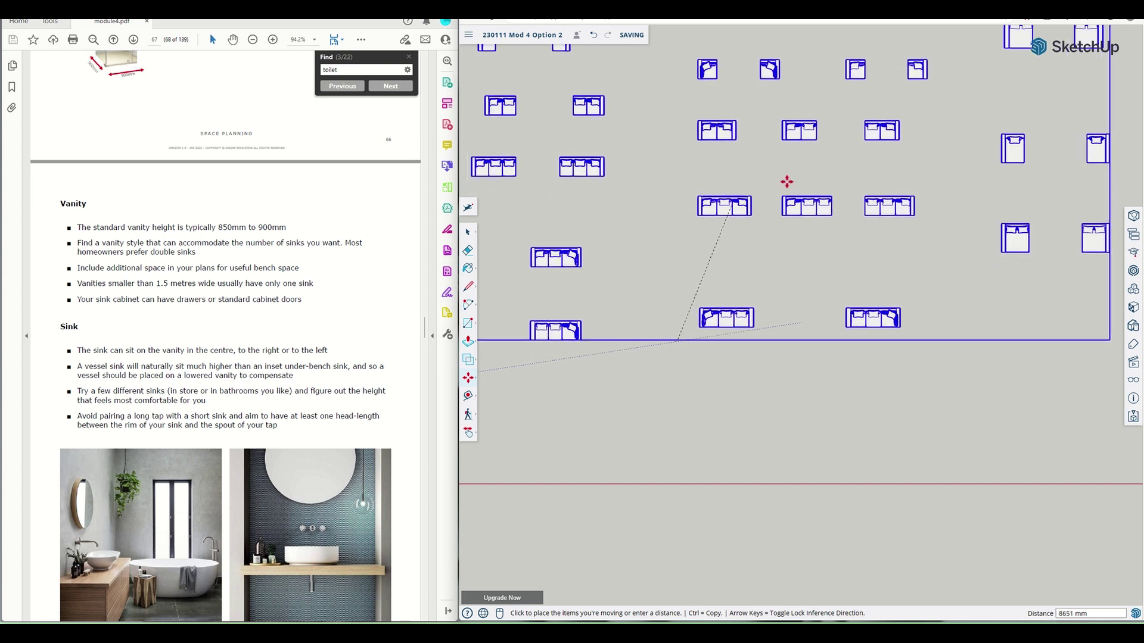
left_click(754, 162)
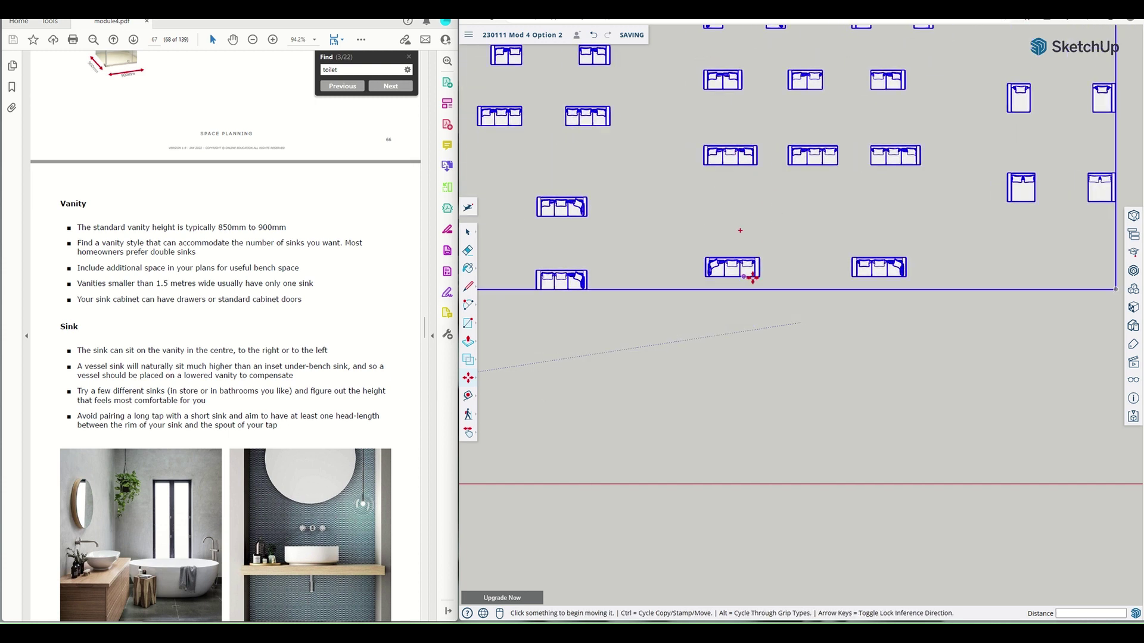
Explode the imported sofa collection into separate sofas and clear the selection
scroll(744, 269, "down", 4)
right_click(710, 212)
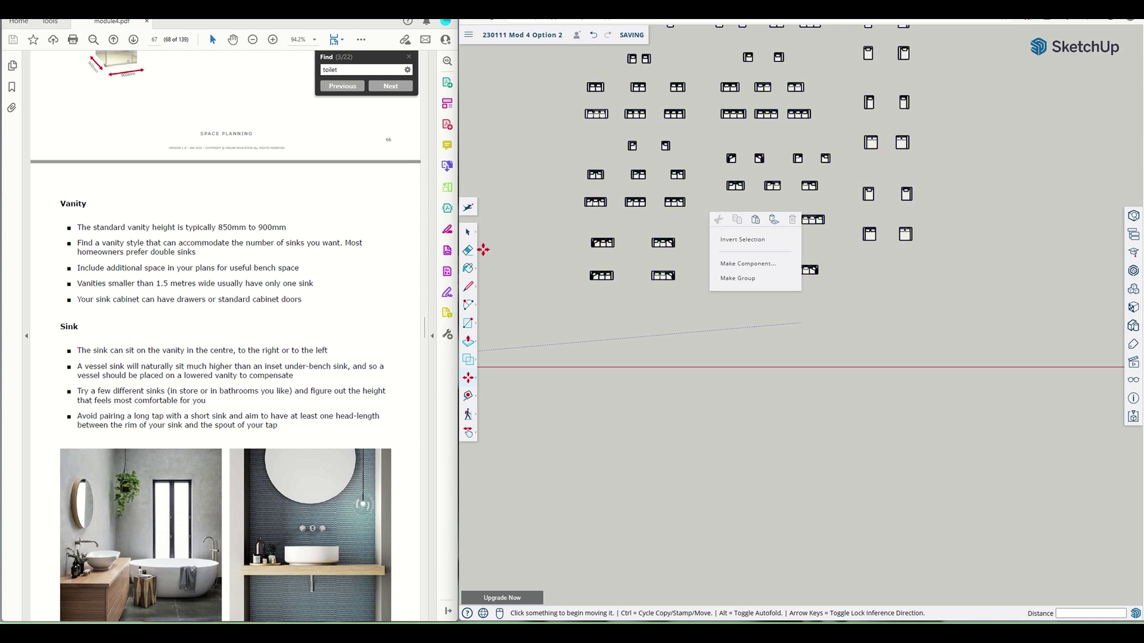
left_click(469, 234)
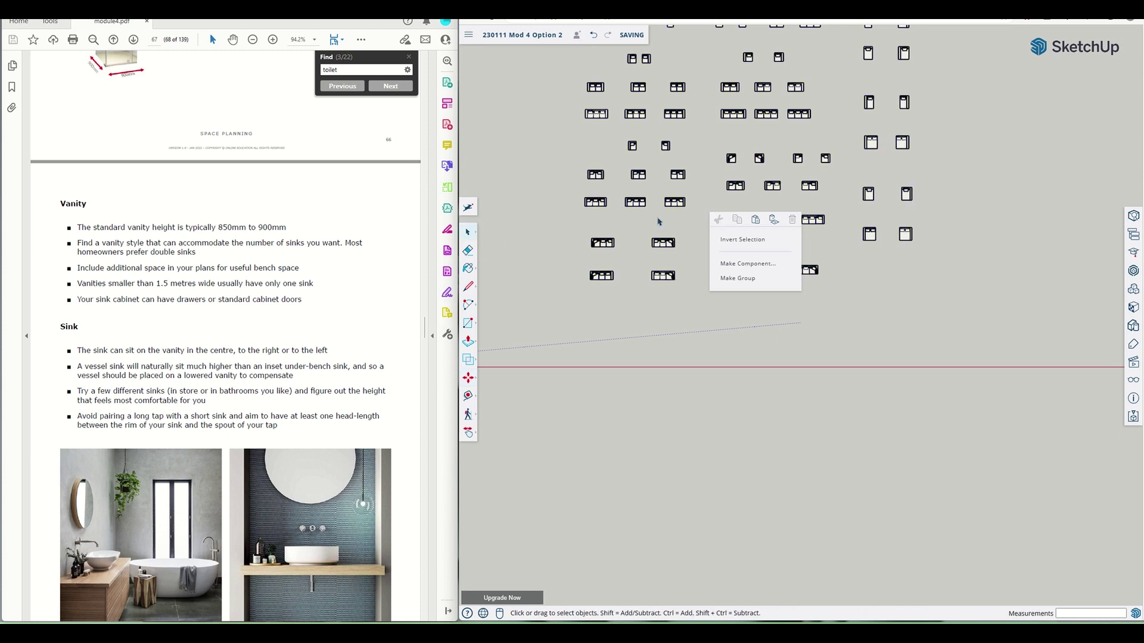
left_click(675, 246)
left_click(671, 246)
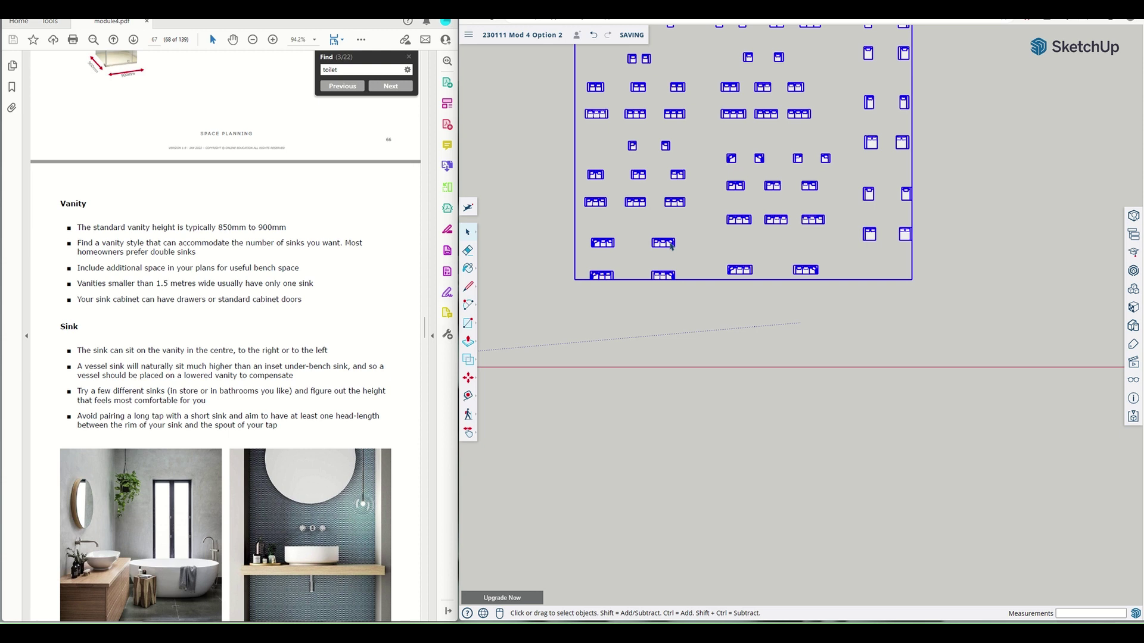
right_click(671, 246)
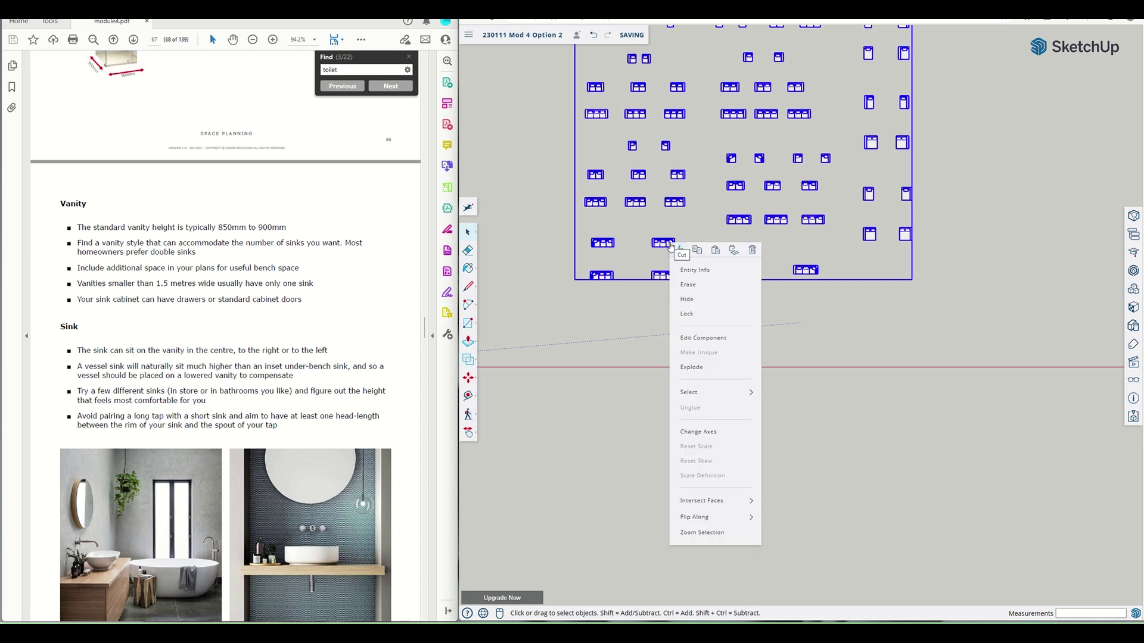
left_click(692, 367)
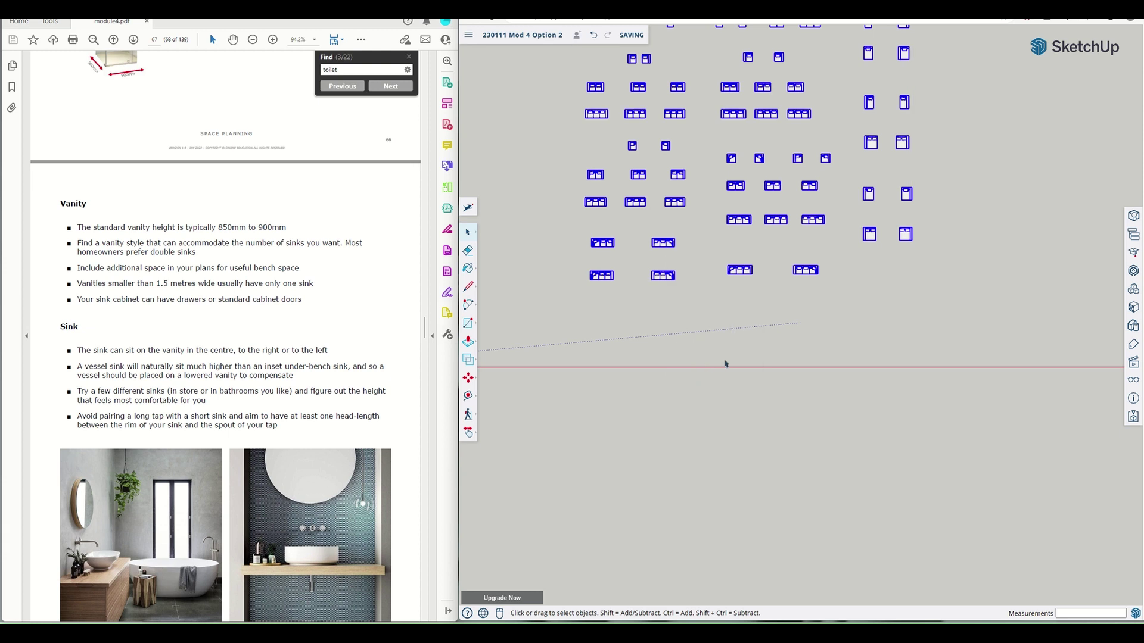
left_click(632, 294)
Select and copy a three-seat sofa with a corner cushion from the lowest row of the exploded collection
scroll(632, 269, "up", 5)
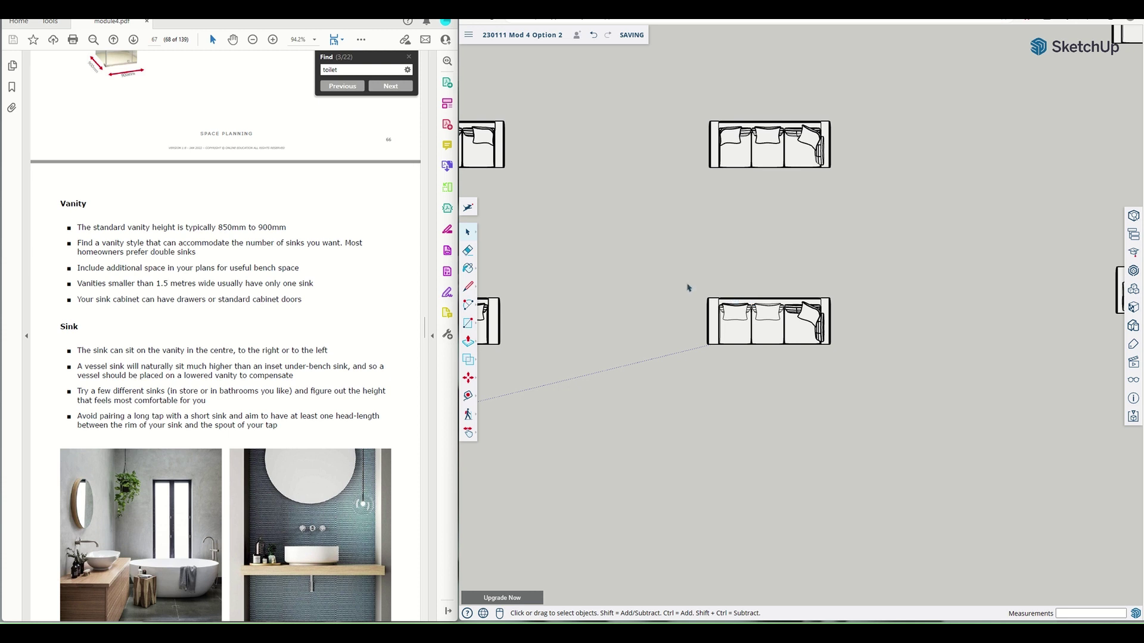
scroll(781, 333, "down", 5)
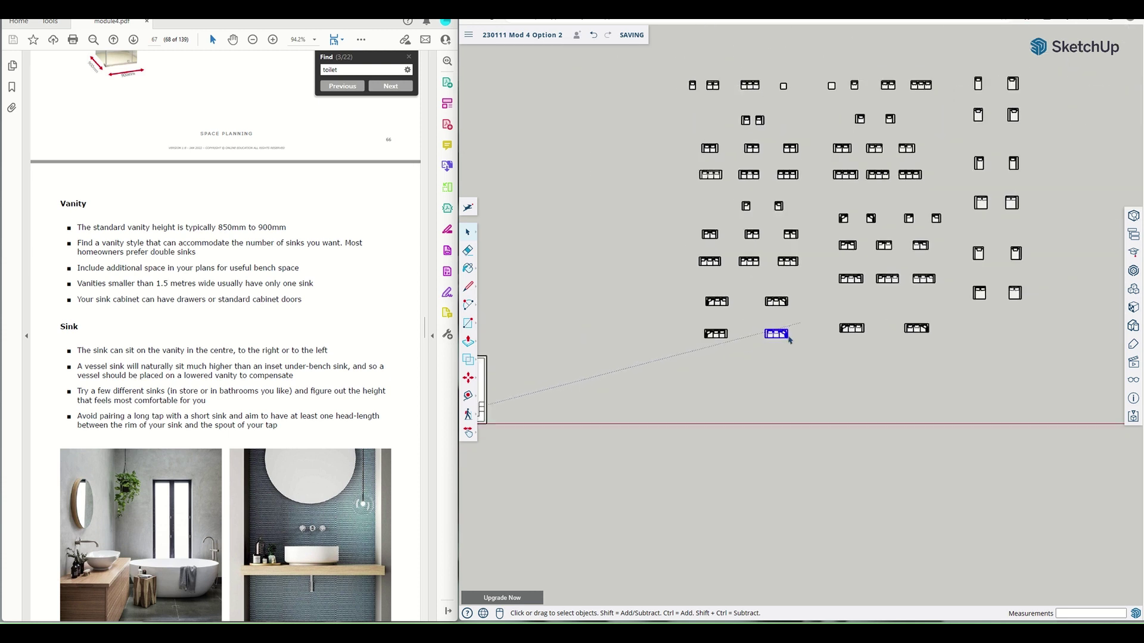
scroll(789, 339, "down", 2)
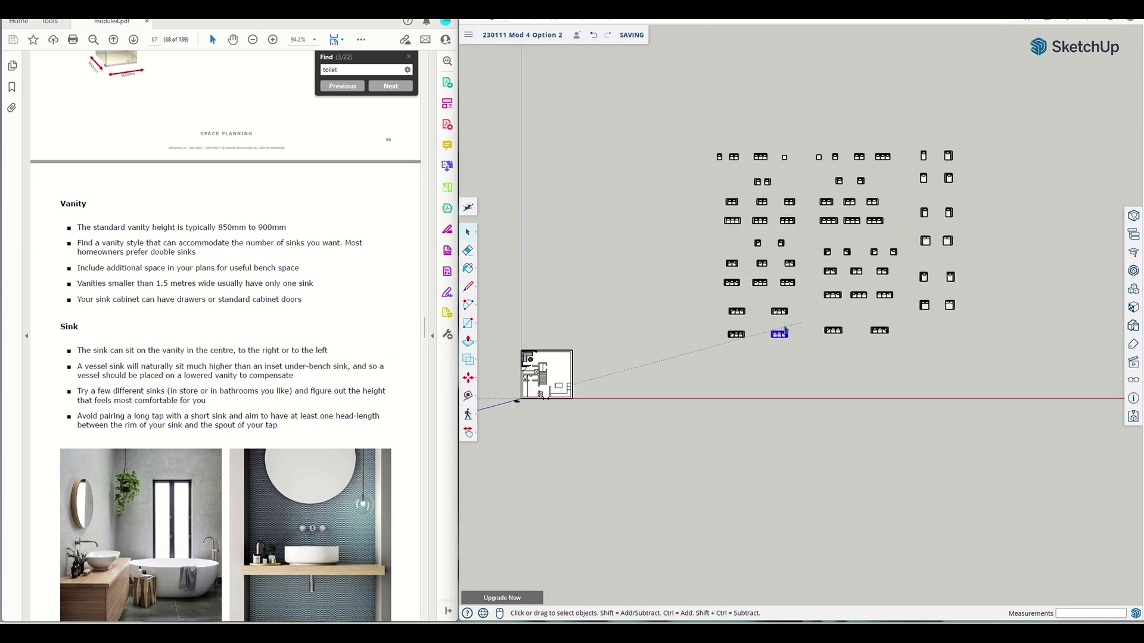
scroll(785, 330, "up", 5)
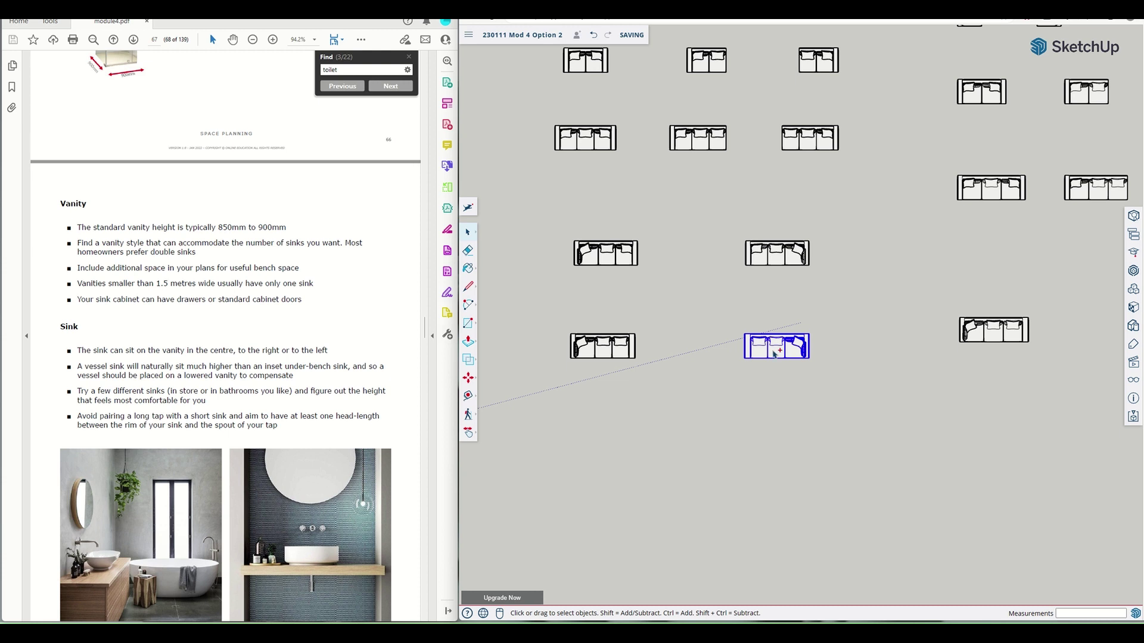
Paste the copied three-seat sofa into the large open room on the floor plan, between the stairs and the outer wall
key("ctrl+v")
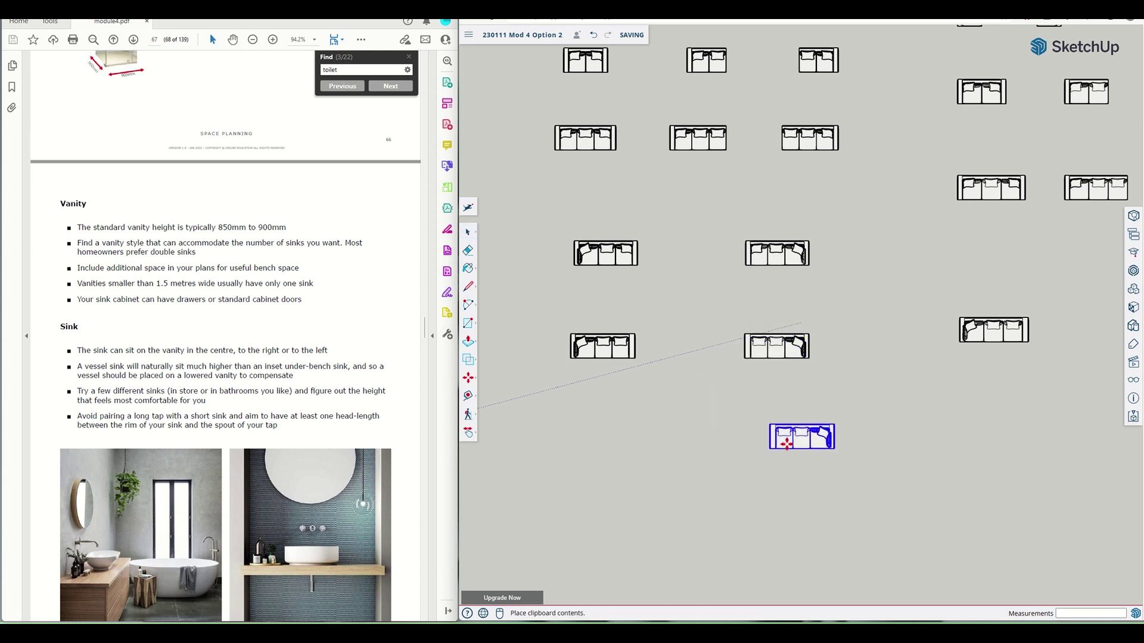
scroll(726, 432, "down", 6)
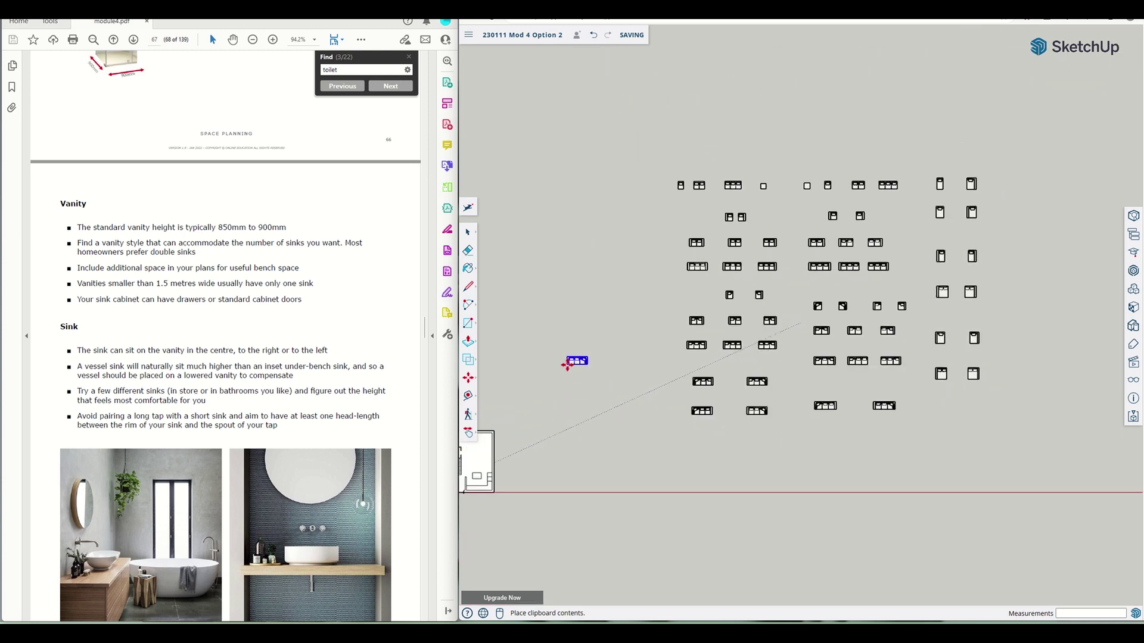
middle_click_drag(522, 377, 833, 322, "shift")
scroll(789, 408, "up", 8)
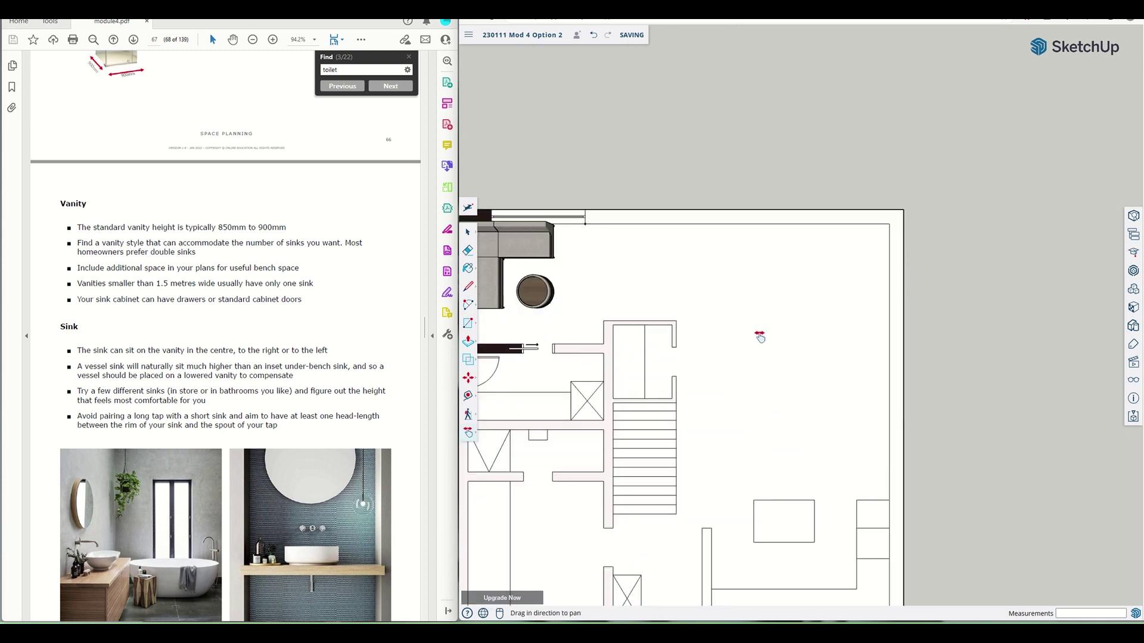
scroll(738, 359, "up", 2)
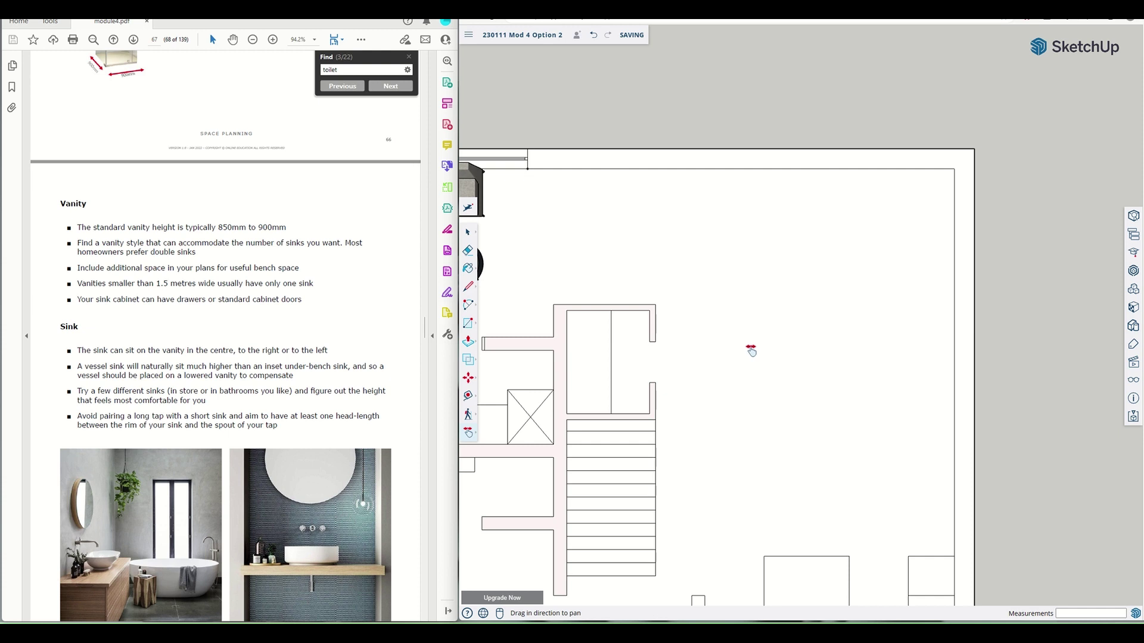
key("ctrl+v")
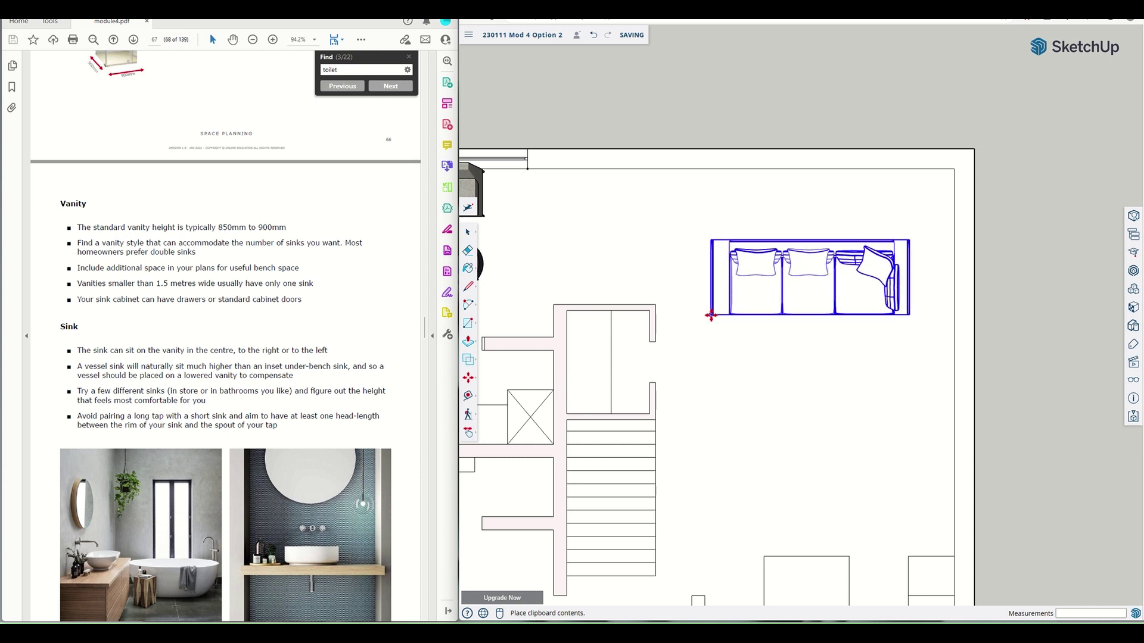
left_click(711, 316)
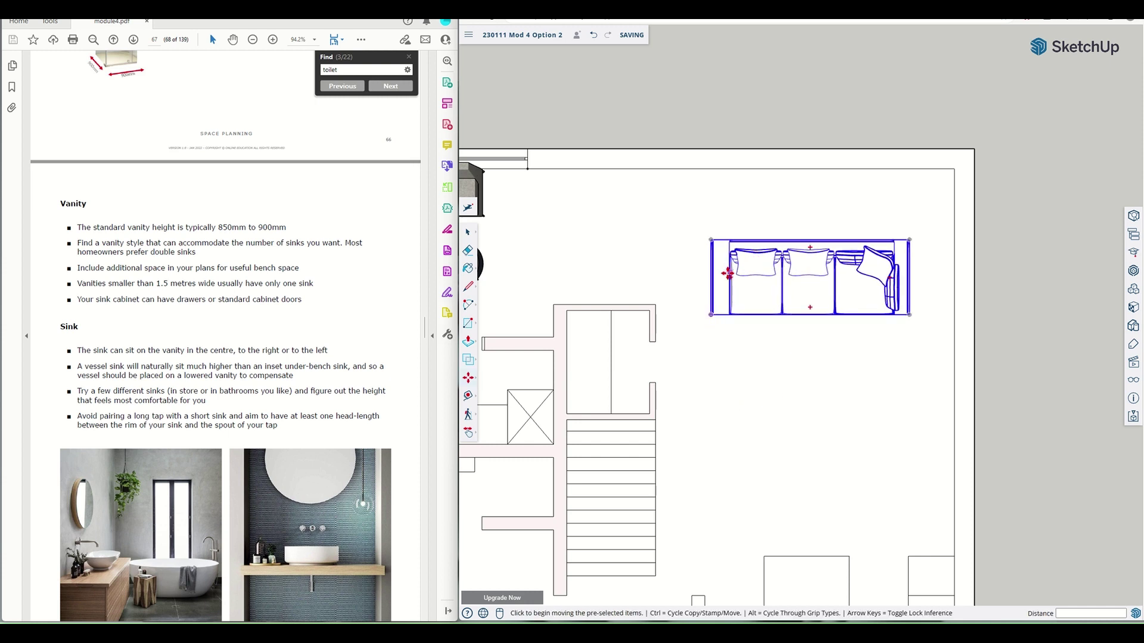
Rotate the pasted sofa a quarter turn counterclockwise so its back faces the staircase side
mouse_move(810, 249)
left_click(810, 247)
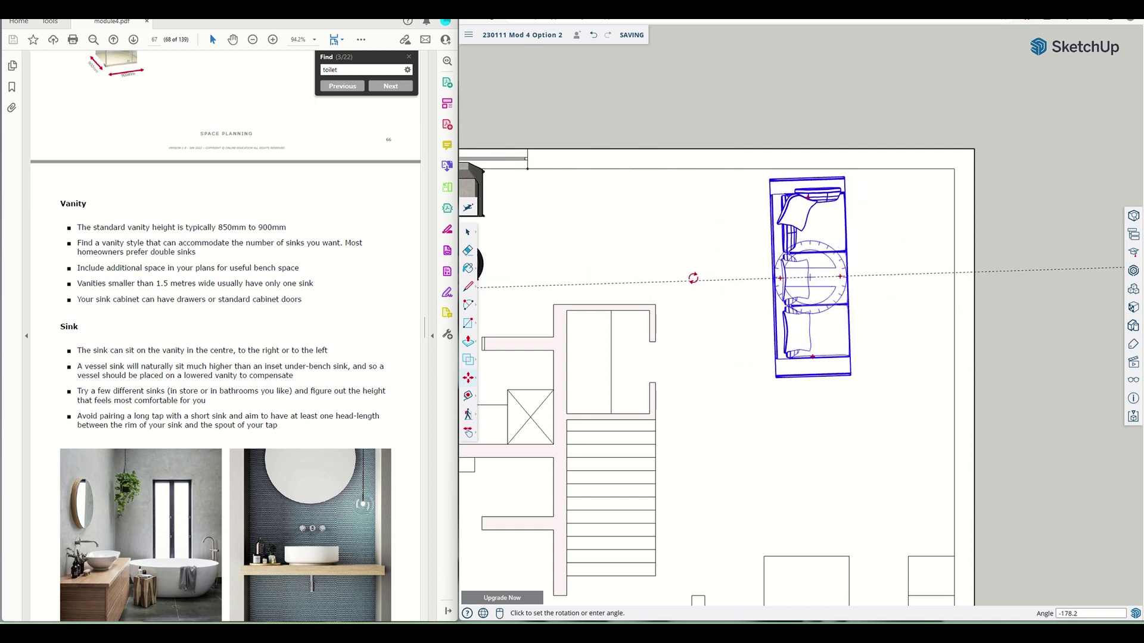
left_click(693, 276)
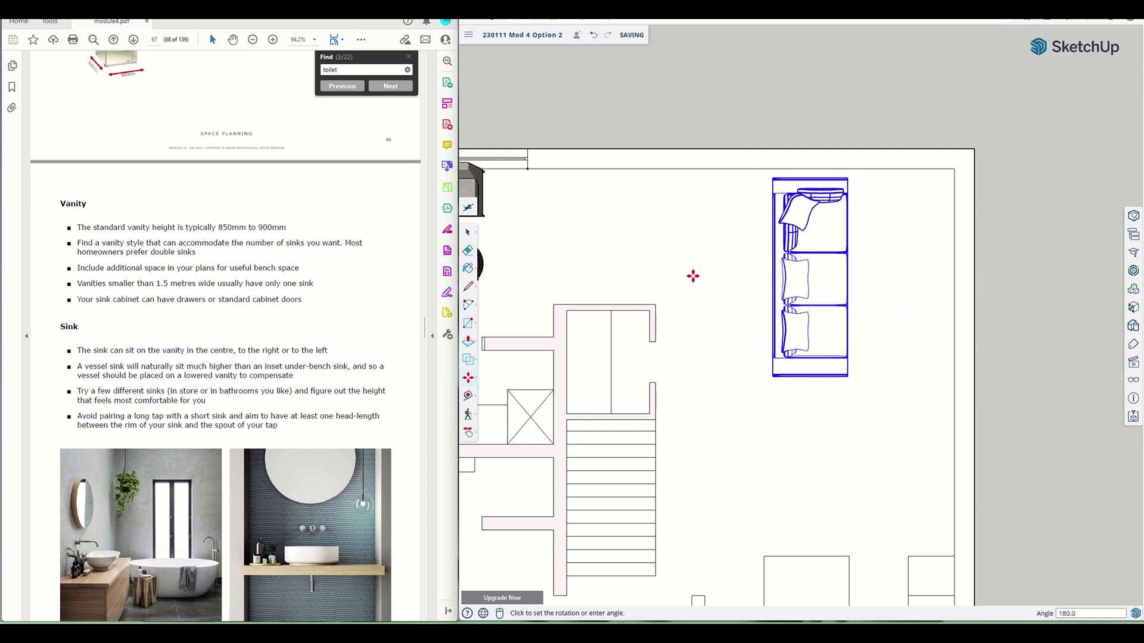
Move the rotated sofa about 823 mm towards the staircase by its lower back corner and deselect it
key("m")
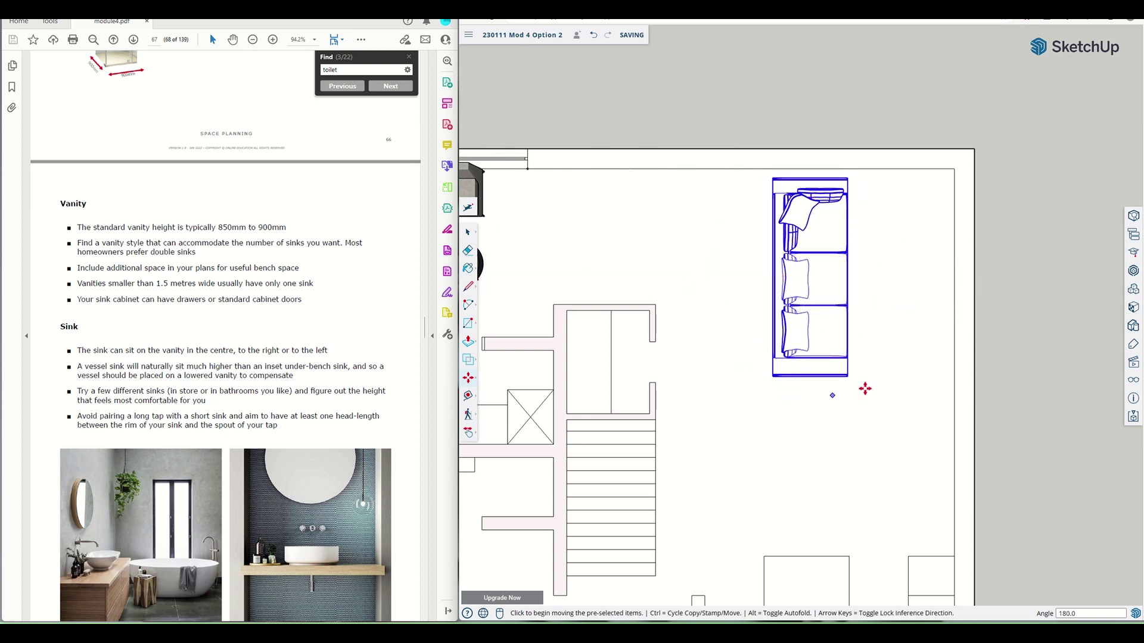
left_click(772, 377)
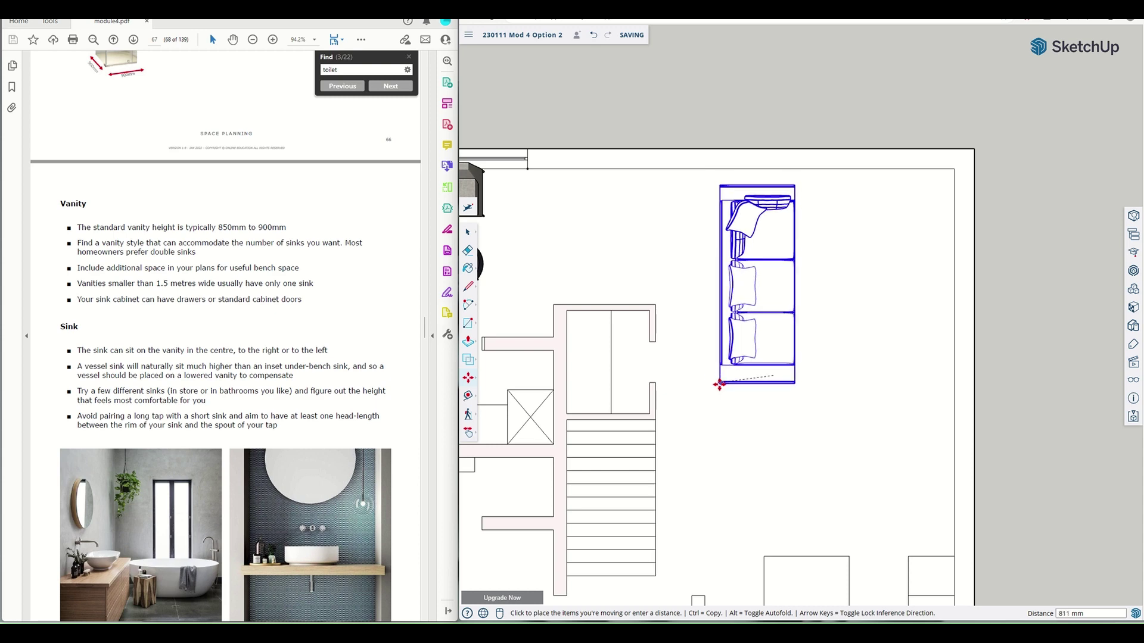
left_click(719, 382)
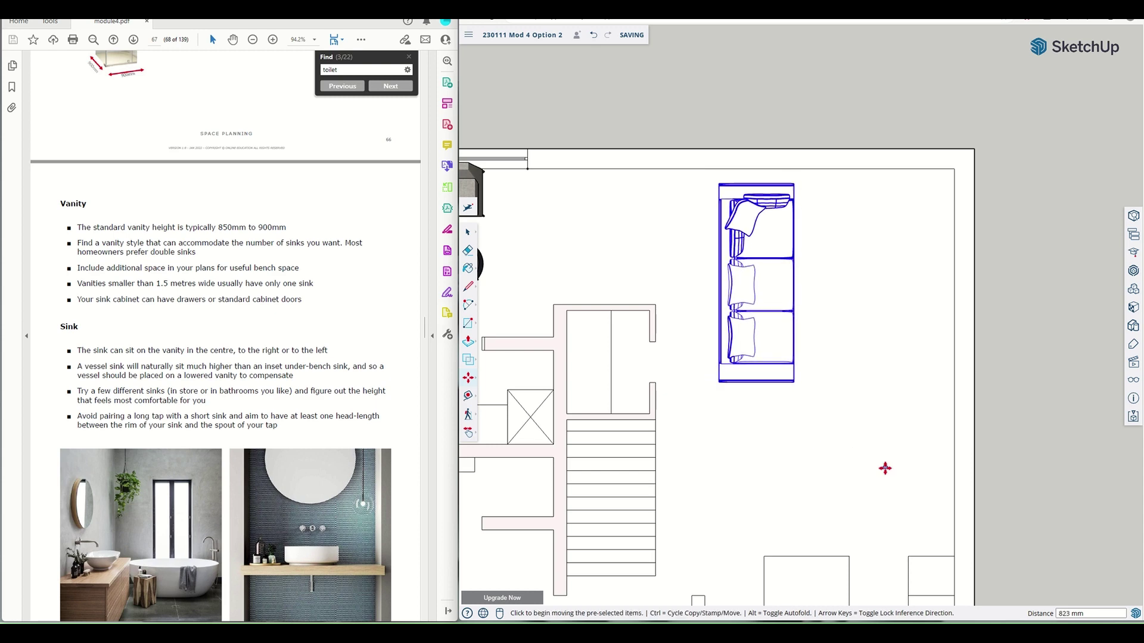
key("Escape")
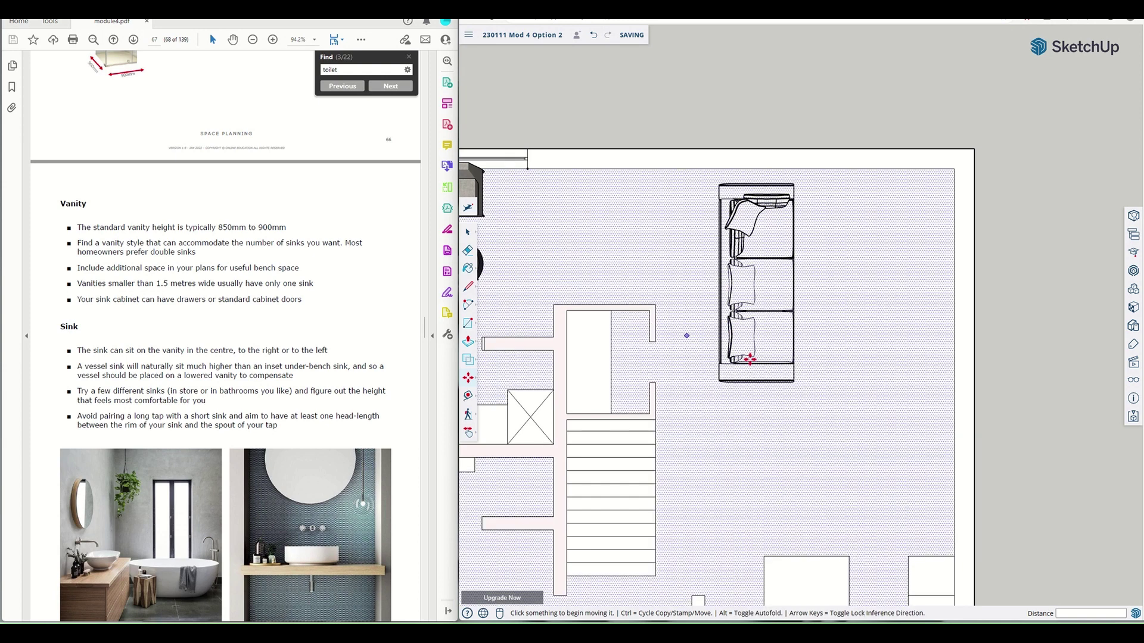
Import EVERYDAY_ITEMS_LAYOUTS.skp from the device into the model as a component
scroll(858, 409, "down", 5)
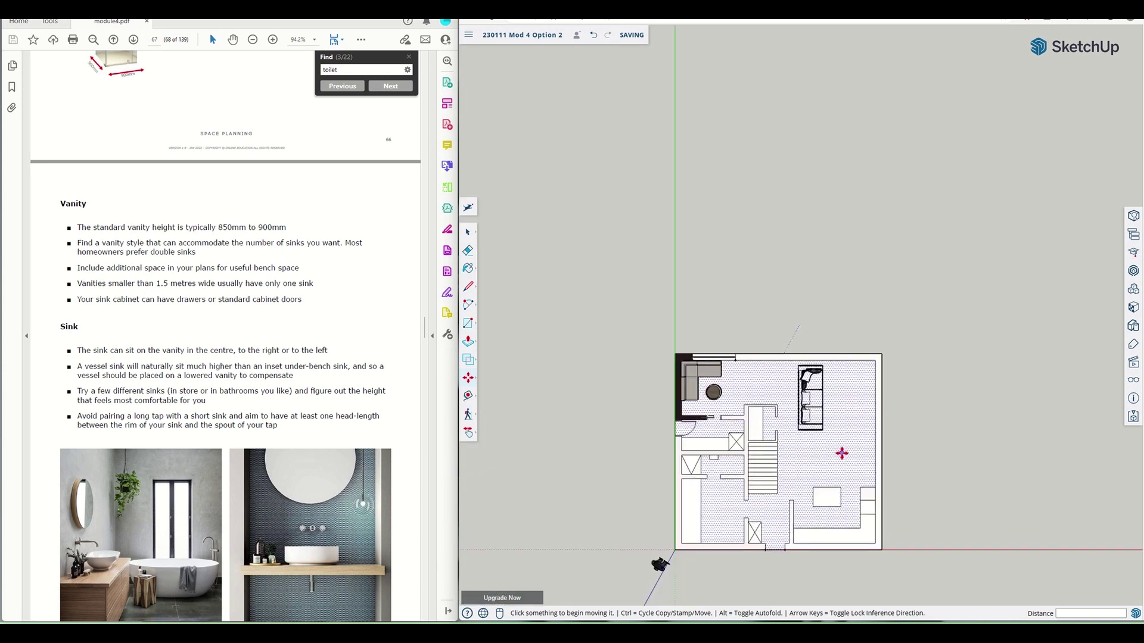
scroll(843, 566, "up", 3)
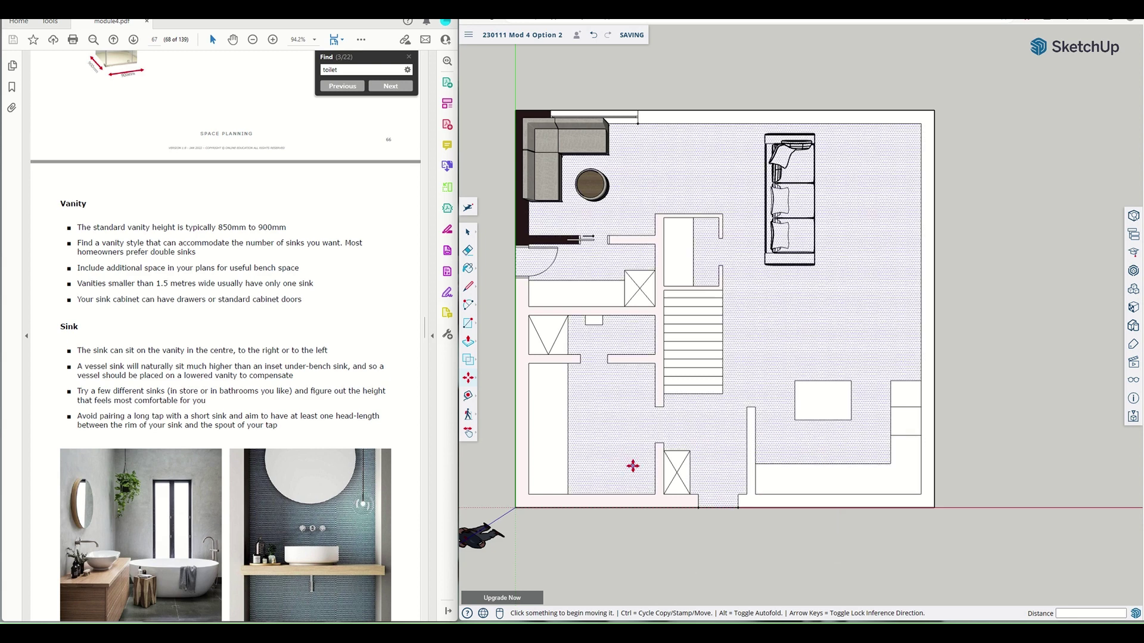
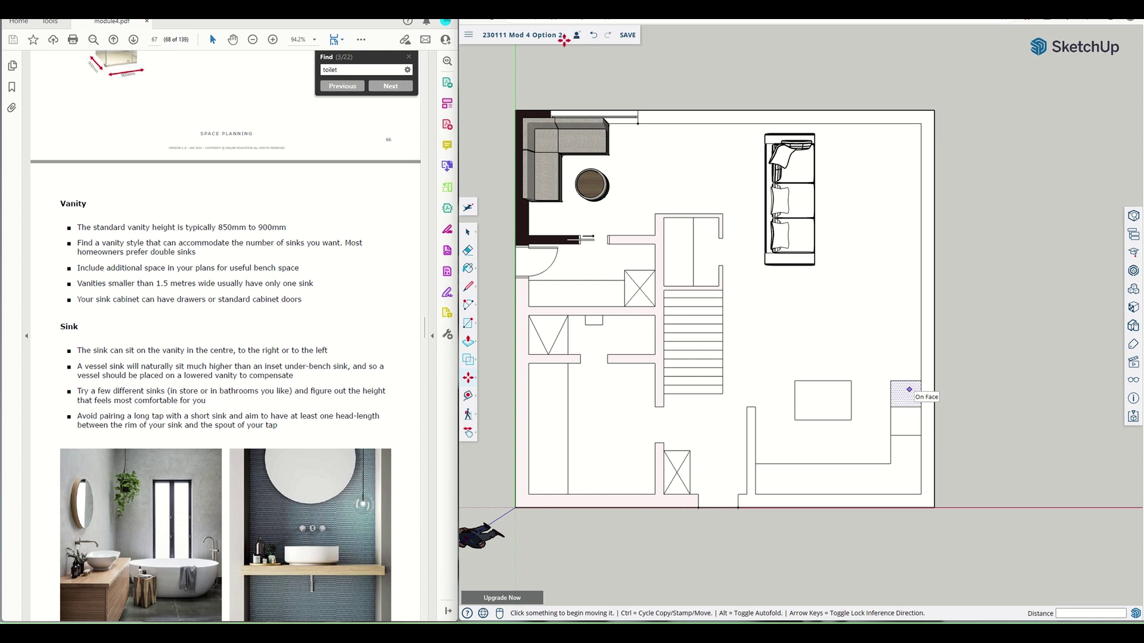
left_click(469, 38)
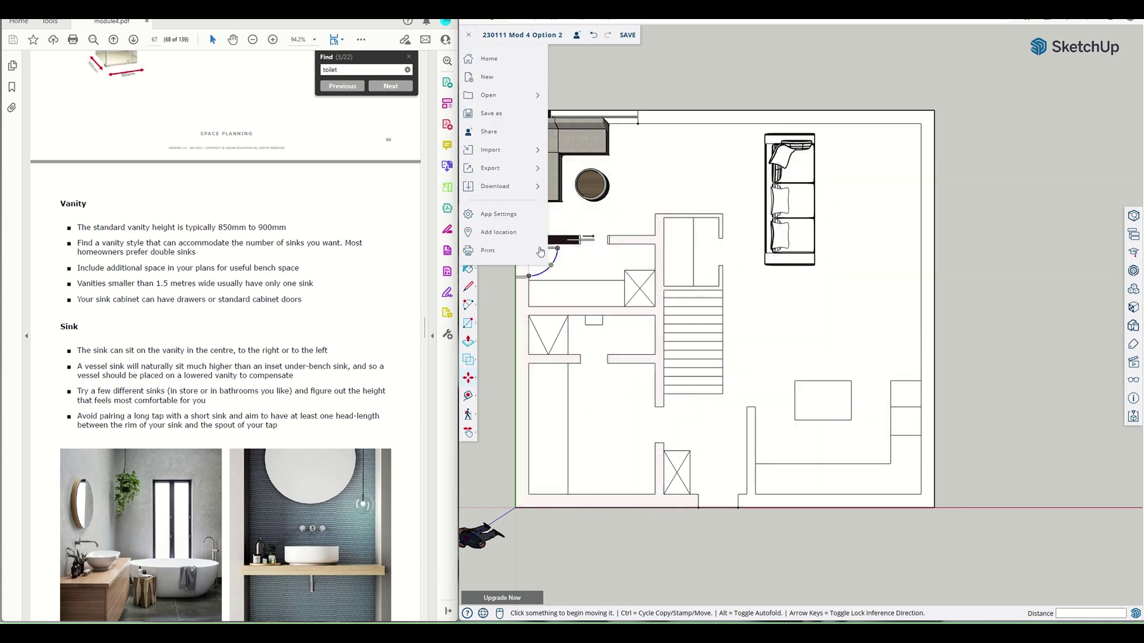
mouse_move(490, 156)
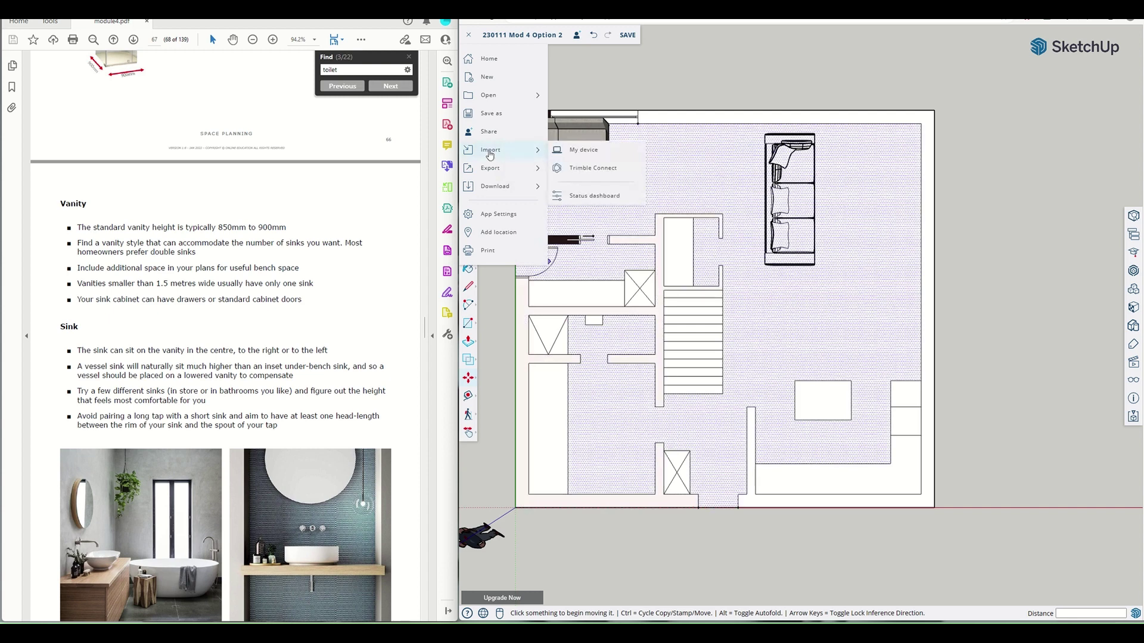
left_click(583, 153)
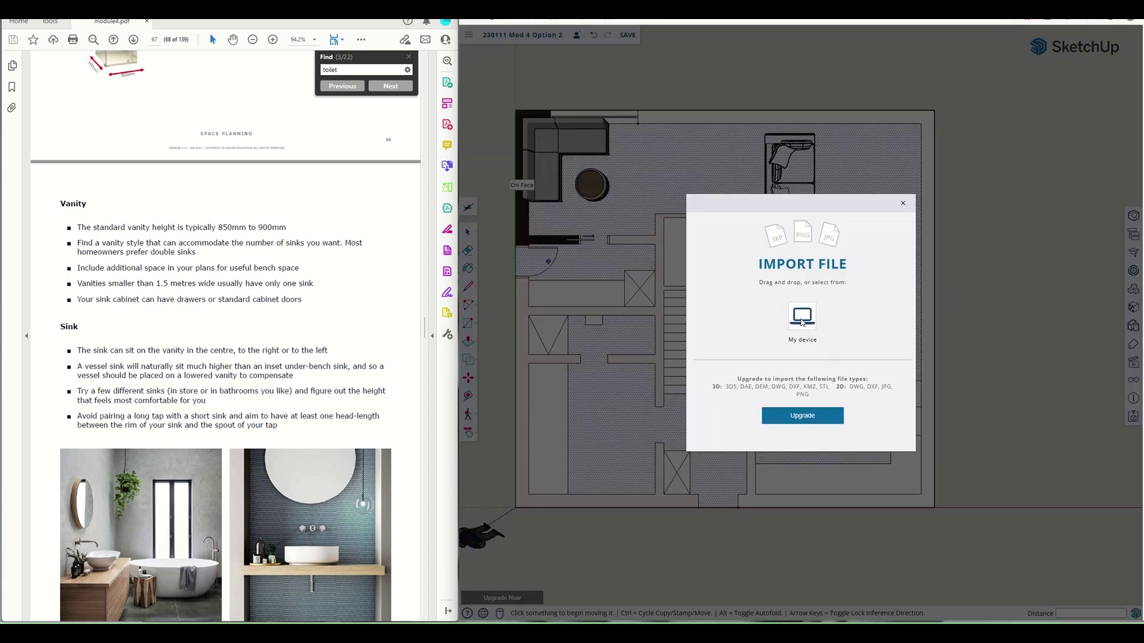
left_click(803, 318)
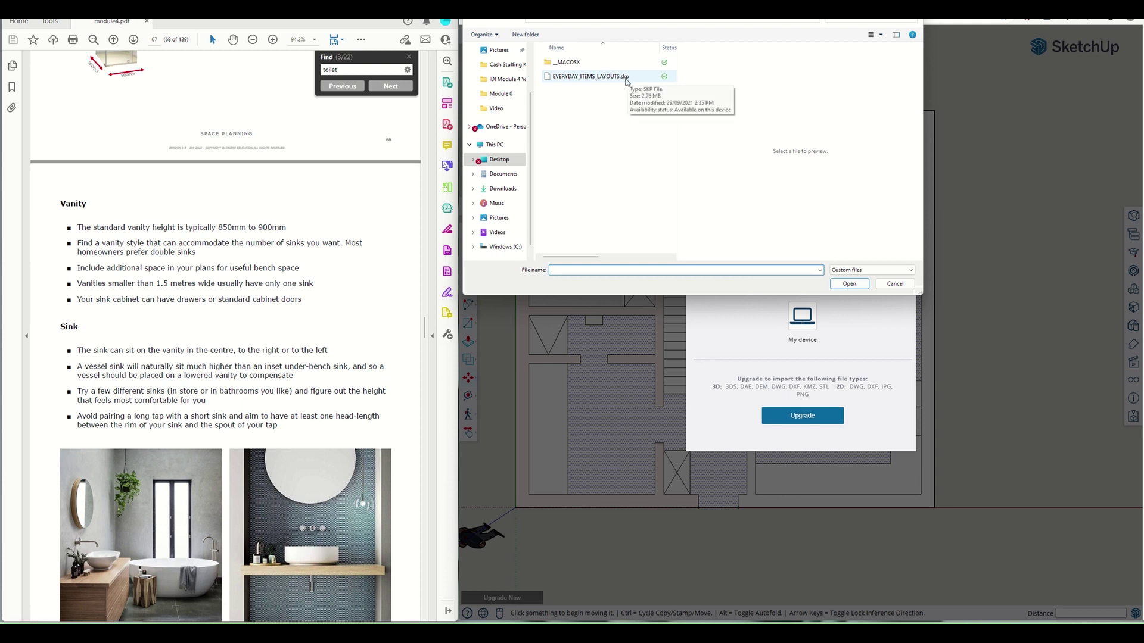
double_click(591, 77)
left_click(801, 385)
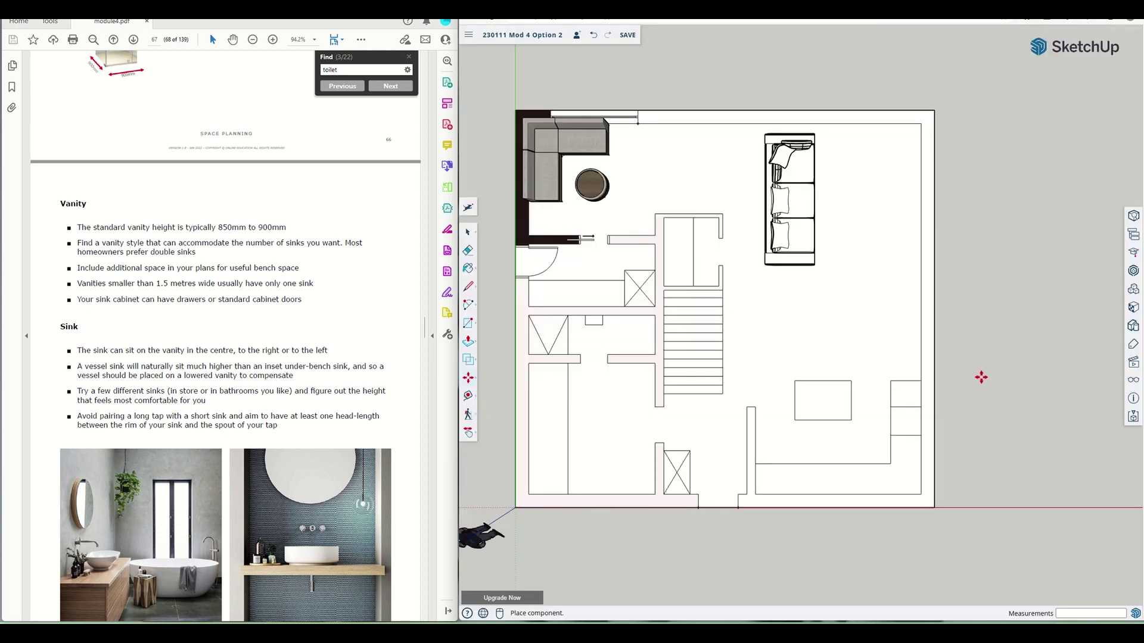
Place the imported layouts component in the empty space beyond the floor plan, on the opposite side from the sofa collection
scroll(977, 375, "down", 10)
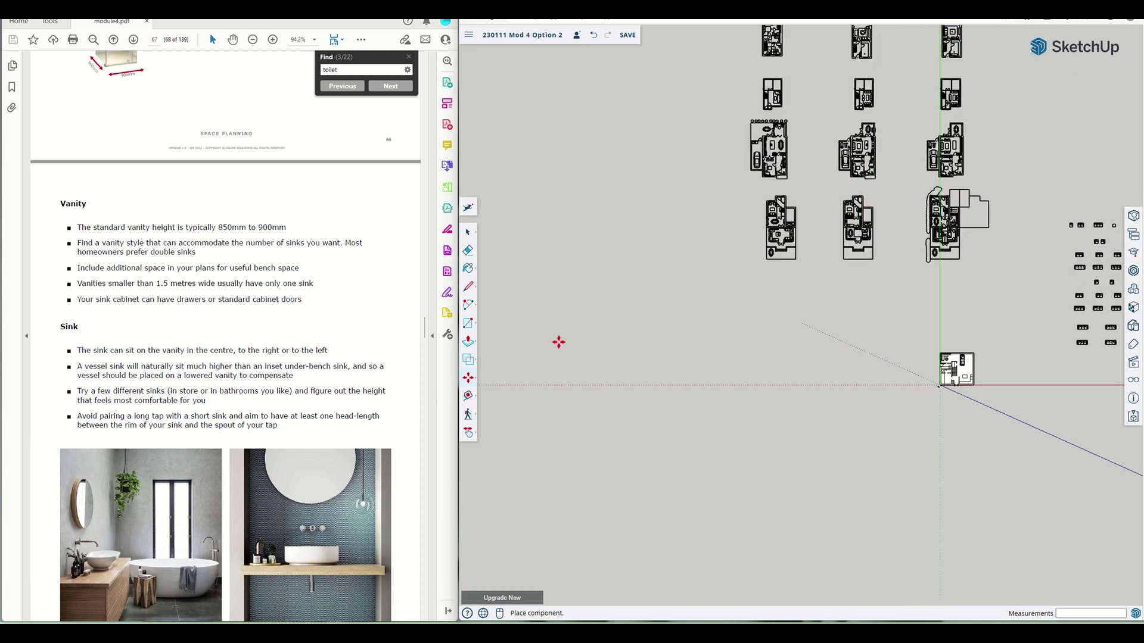
scroll(551, 376, "down", 4)
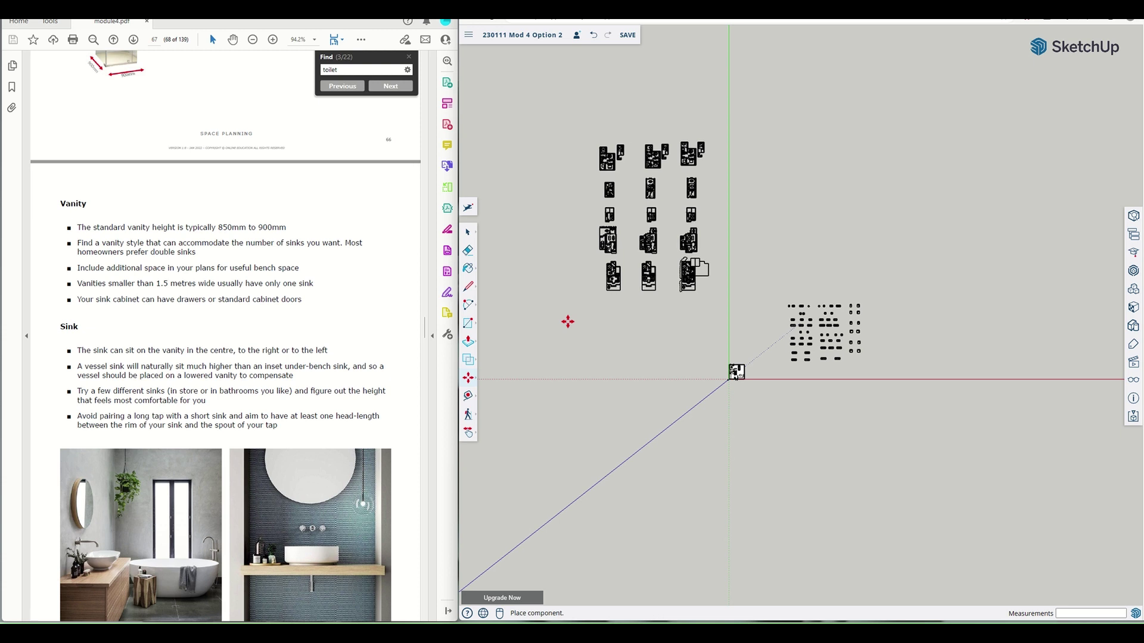
left_click(568, 321)
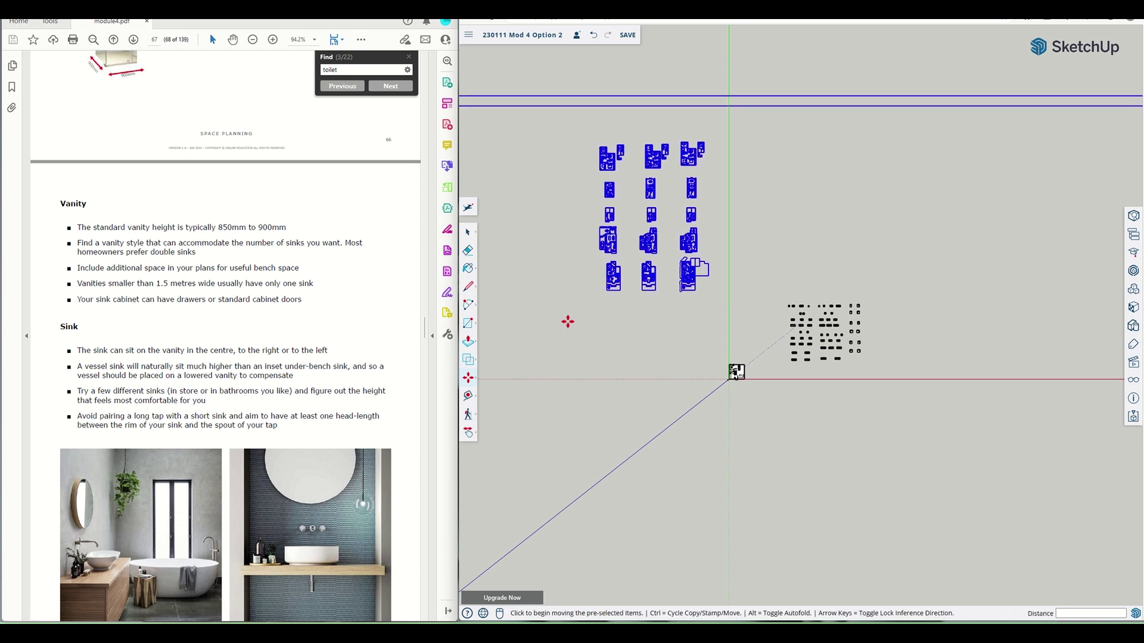
scroll(654, 253, "up", 3)
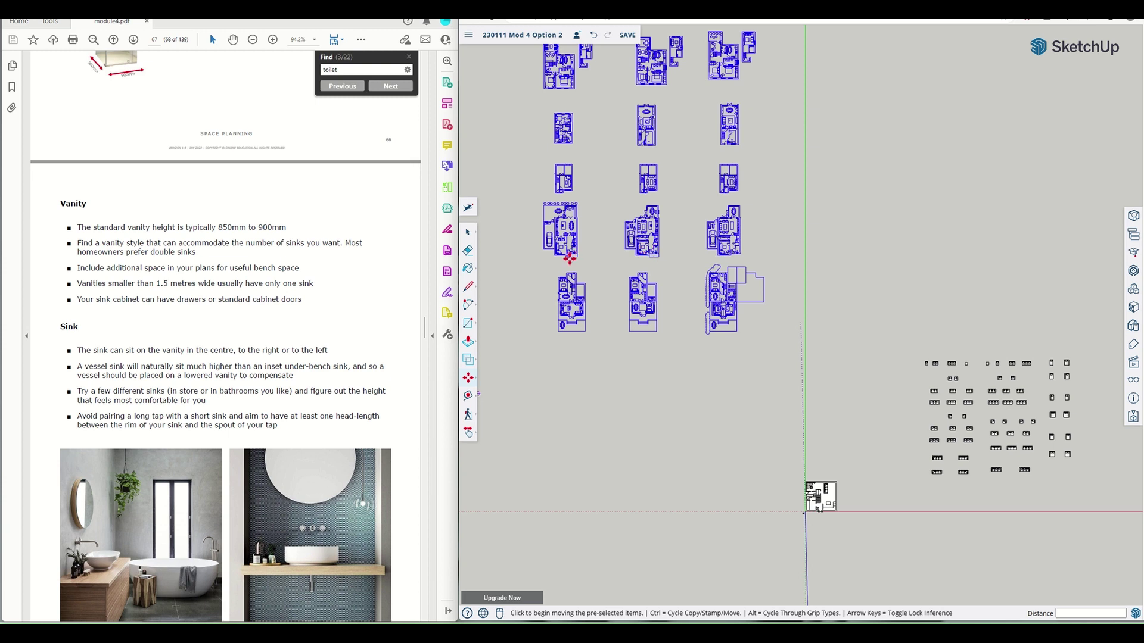
Explode the imported layouts component into its separate parts and deselect everything
left_click(468, 233)
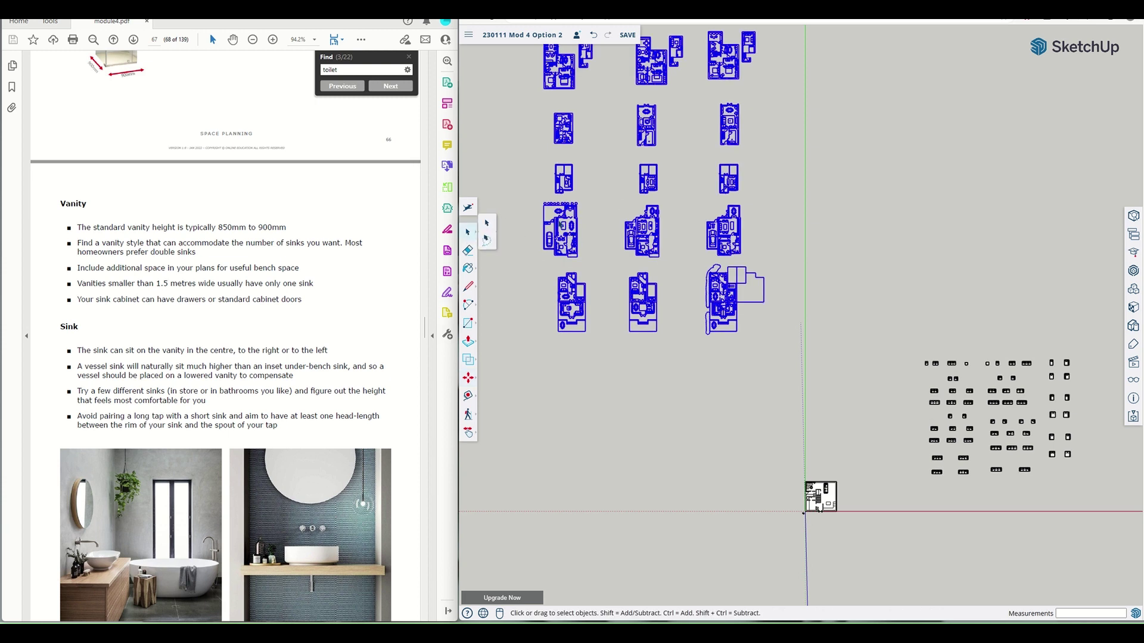
right_click(568, 224)
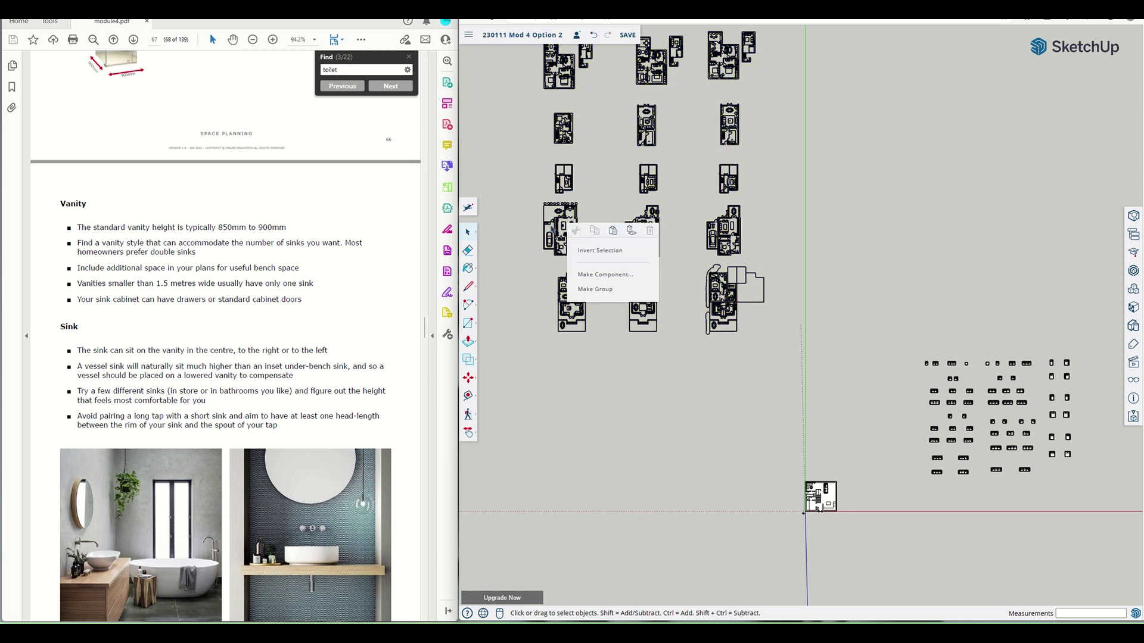
left_click(552, 226)
right_click(559, 225)
left_click(556, 223)
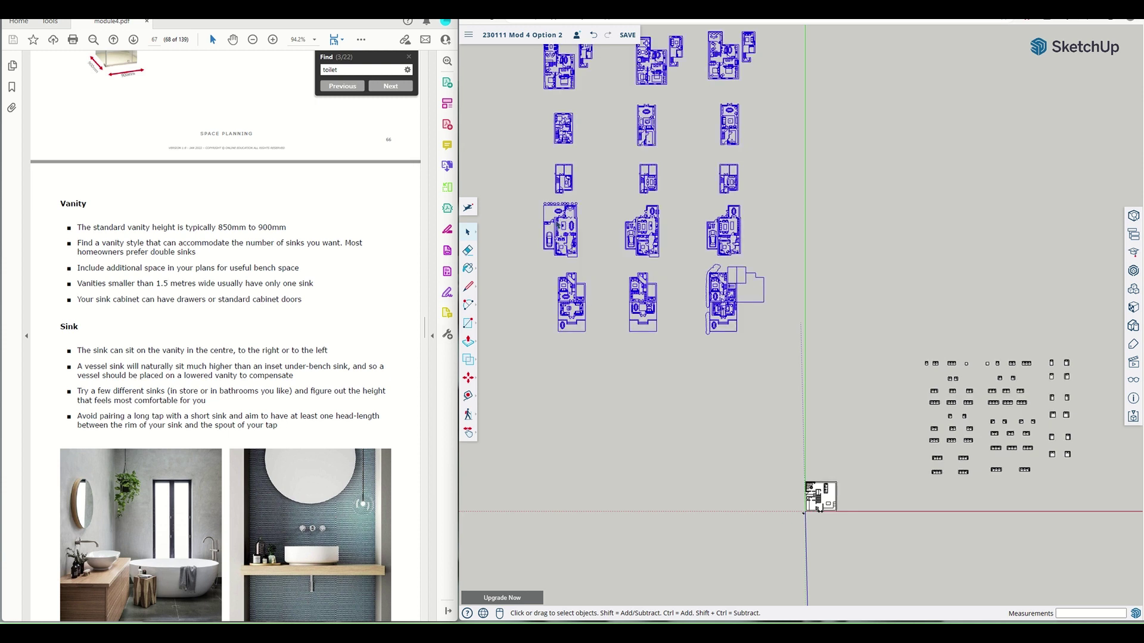
right_click(557, 224)
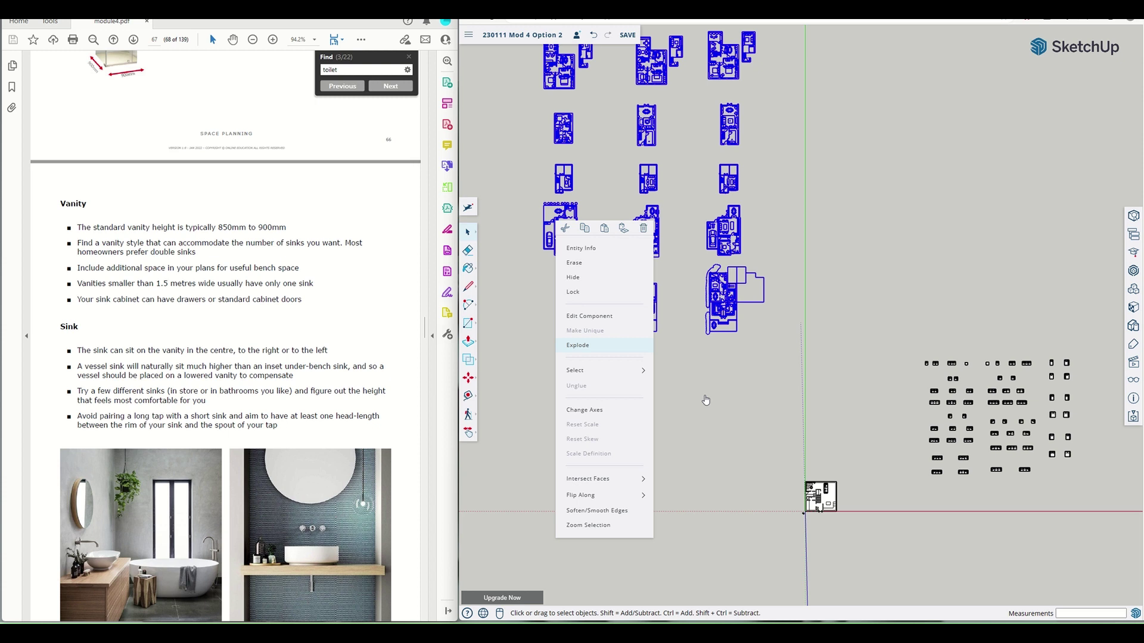
left_click(732, 494)
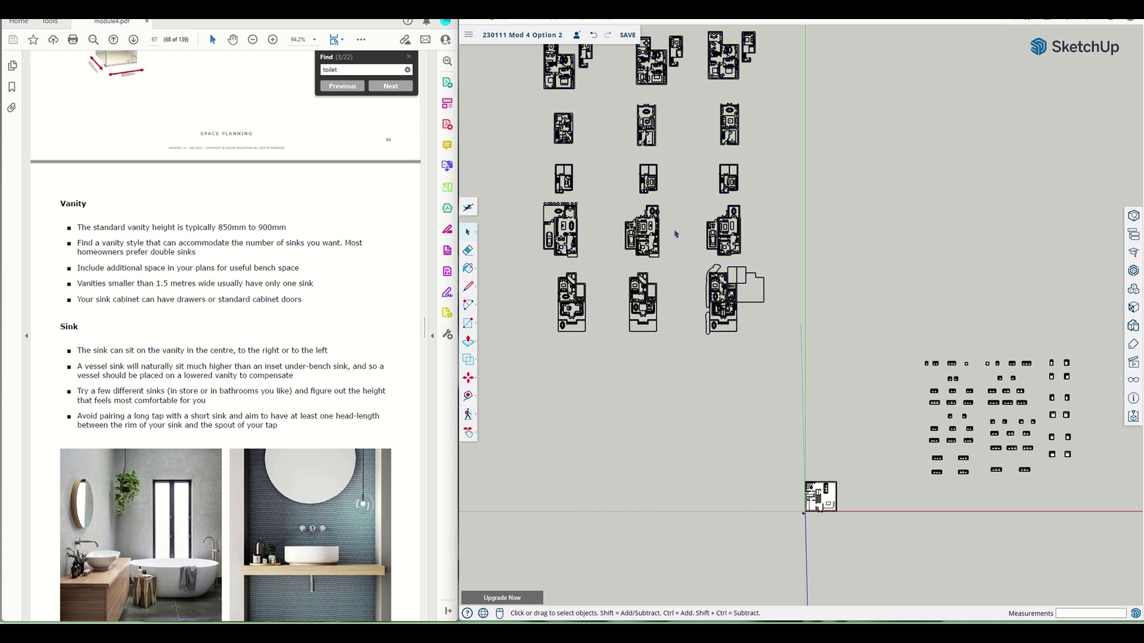
Examine the furniture symbols in the upper rows of sample layouts and compare their position with the own floor plan
scroll(678, 211, "up", 6)
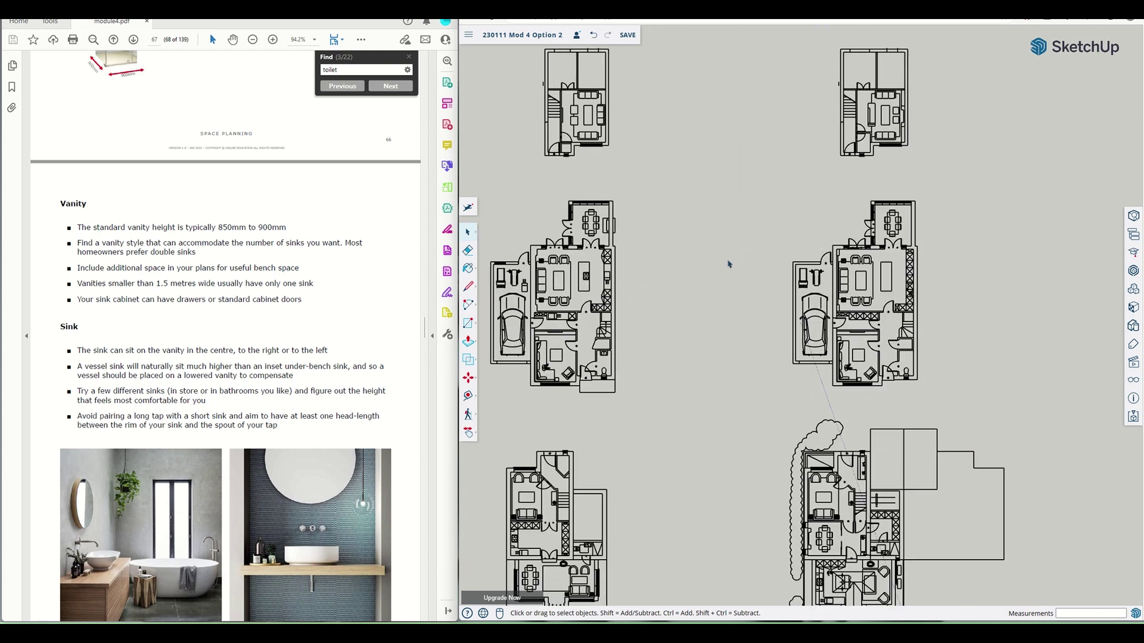
scroll(671, 329, "down", 8)
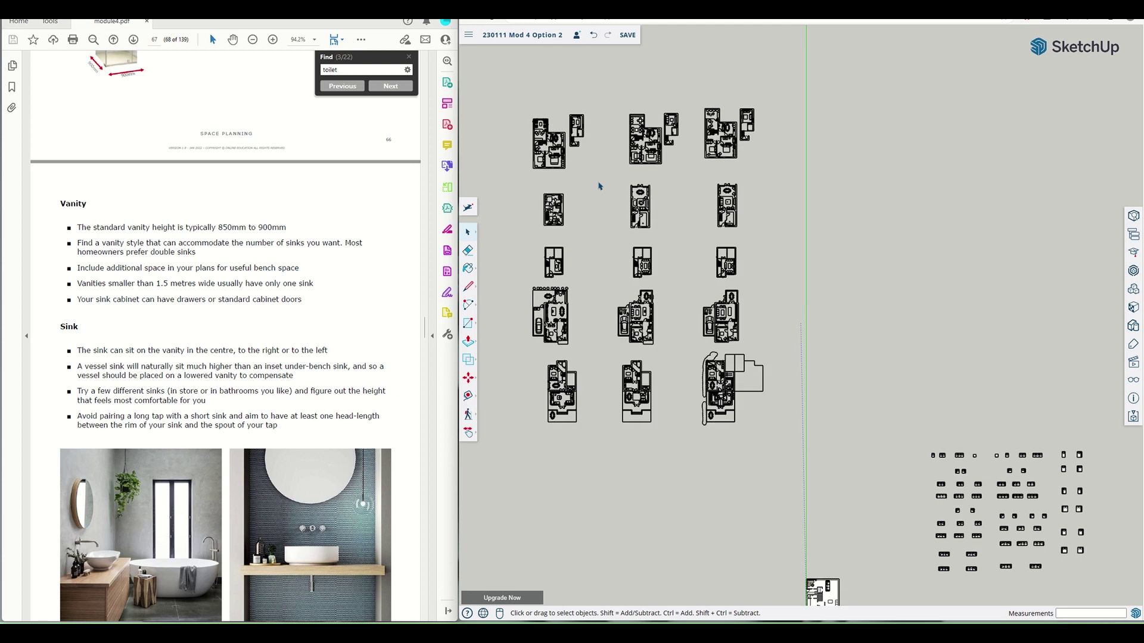
scroll(599, 186, "up", 8)
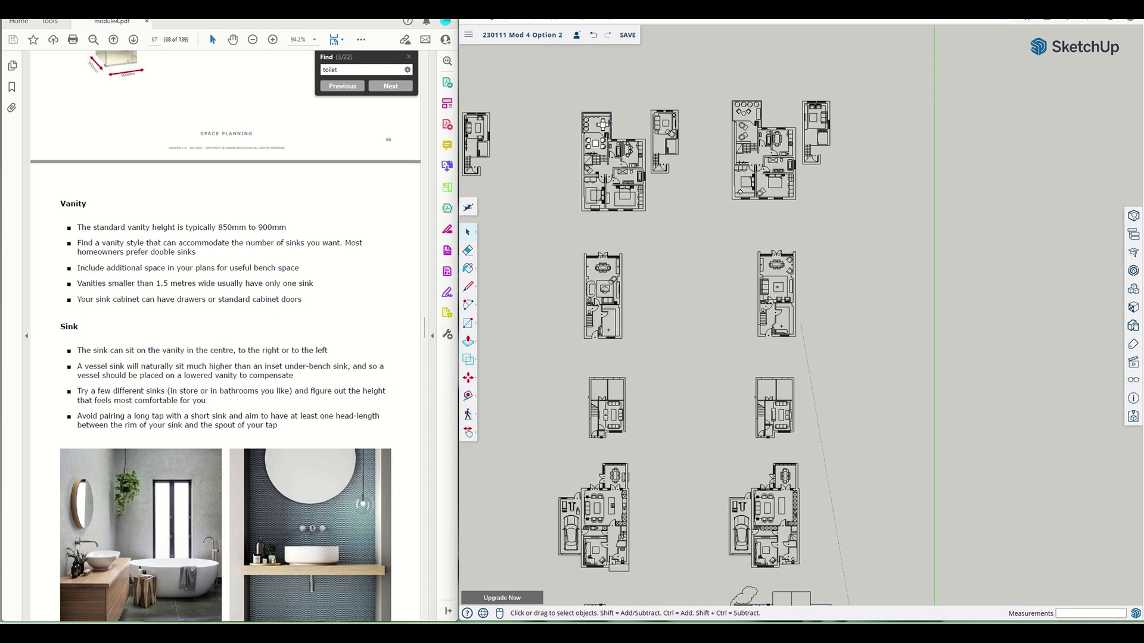
scroll(667, 186, "down", 3)
scroll(591, 158, "up", 5)
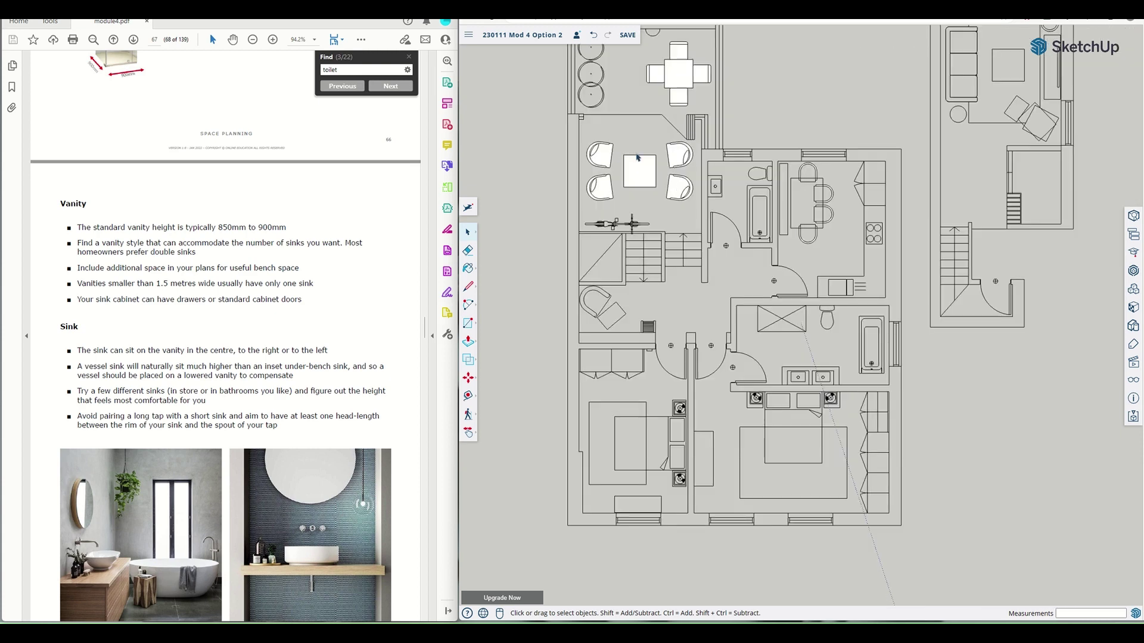
scroll(716, 232, "down", 3)
scroll(727, 227, "down", 3)
scroll(613, 269, "up", 6)
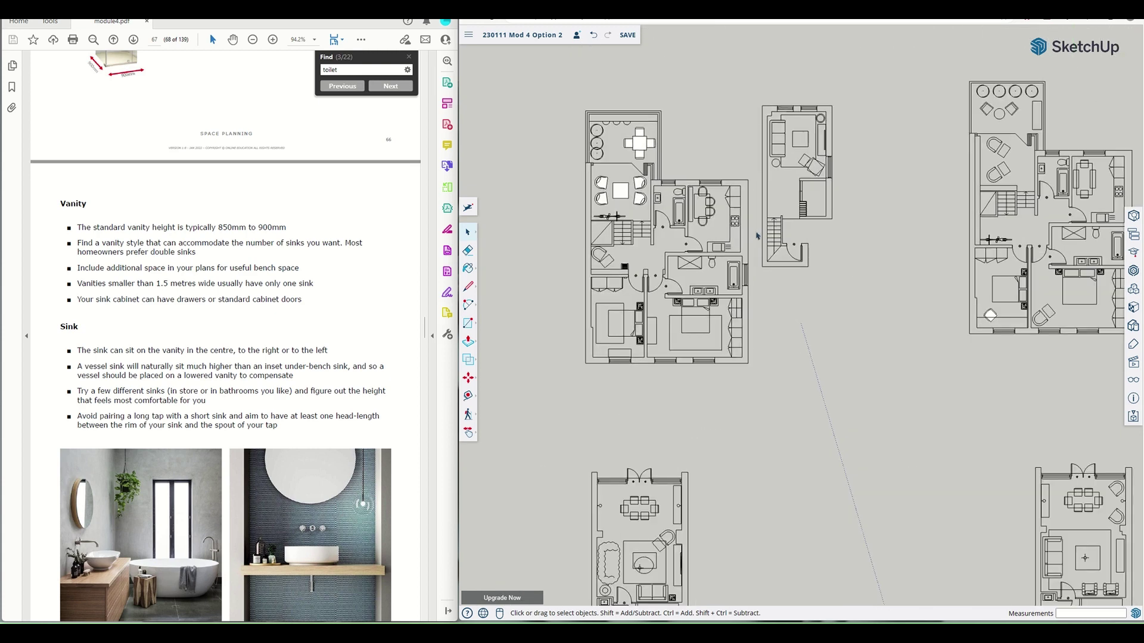
scroll(691, 223, "down", 10)
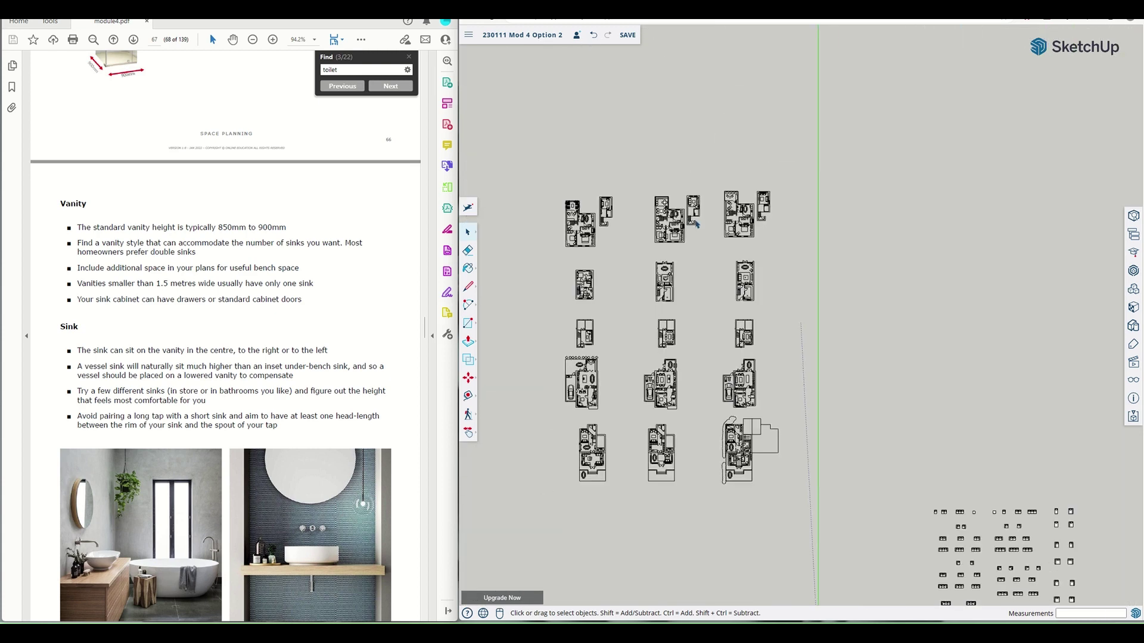
scroll(780, 461, "up", 2)
scroll(785, 463, "up", 6)
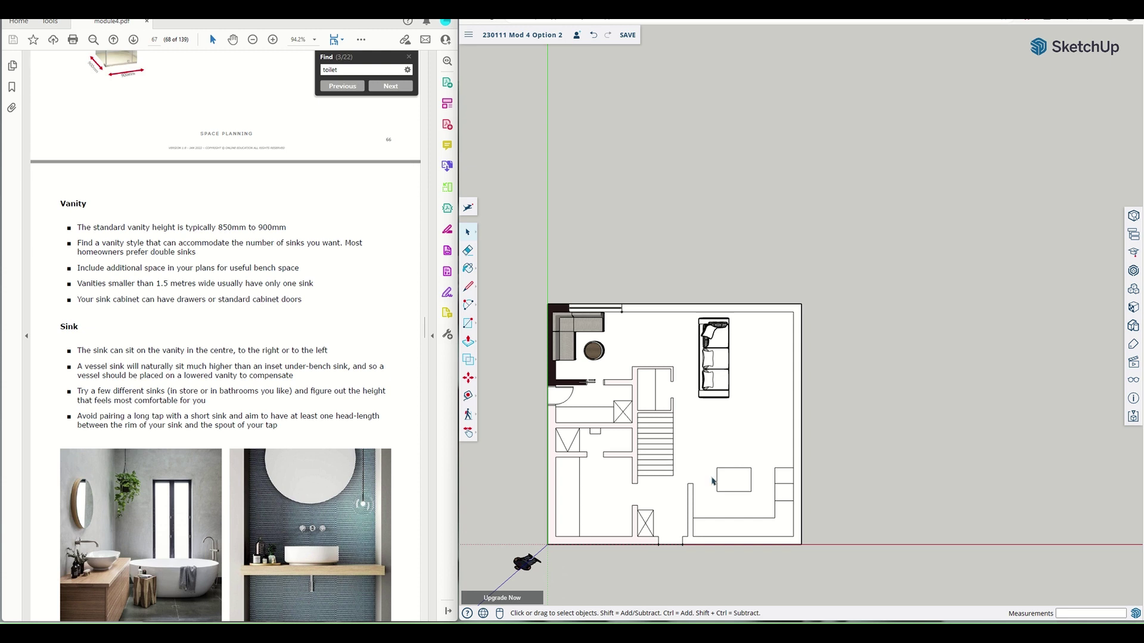
scroll(591, 430, "down", 1)
scroll(592, 430, "down", 6)
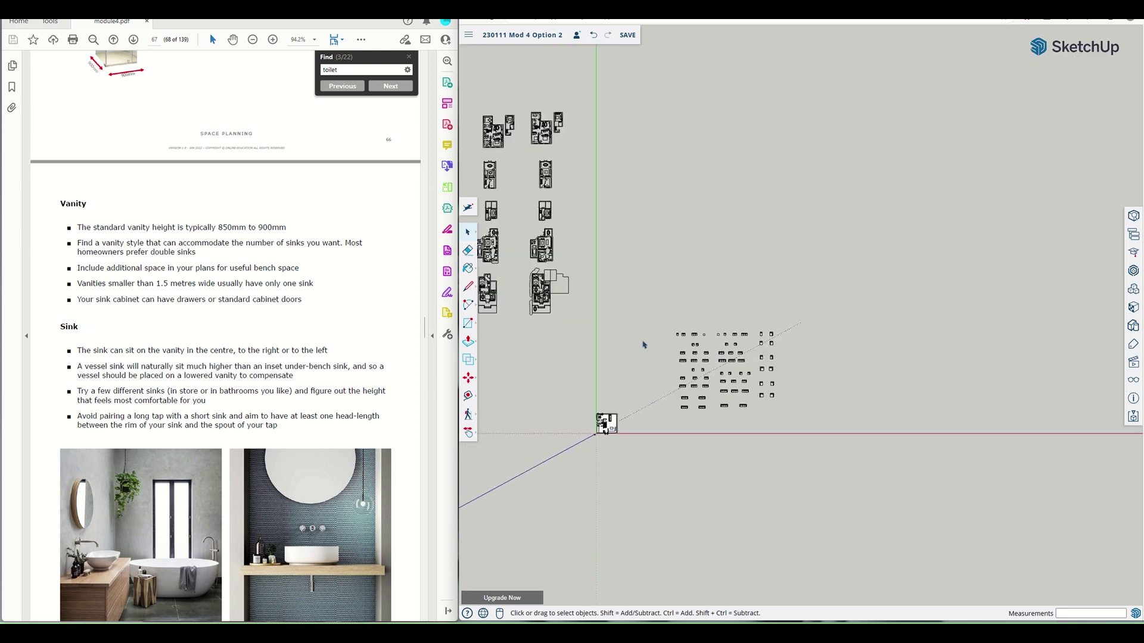
Examine the lowest row of sample layouts for kitchen, toilet, basin and living-room symbols that can be reused
scroll(515, 284, "up", 6)
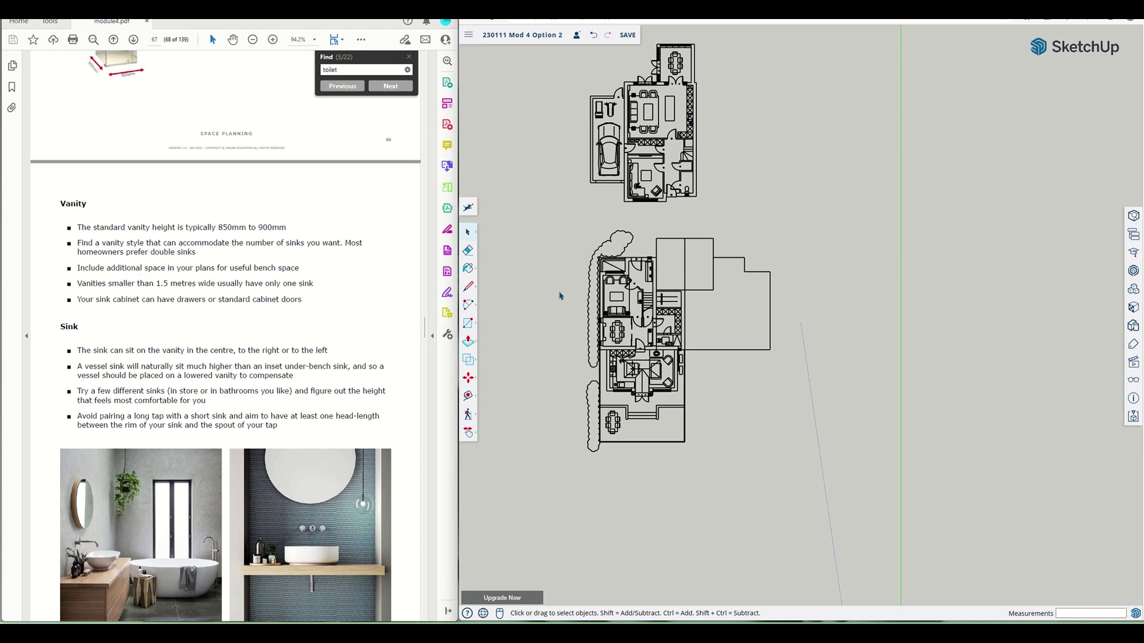
scroll(614, 389, "up", 10)
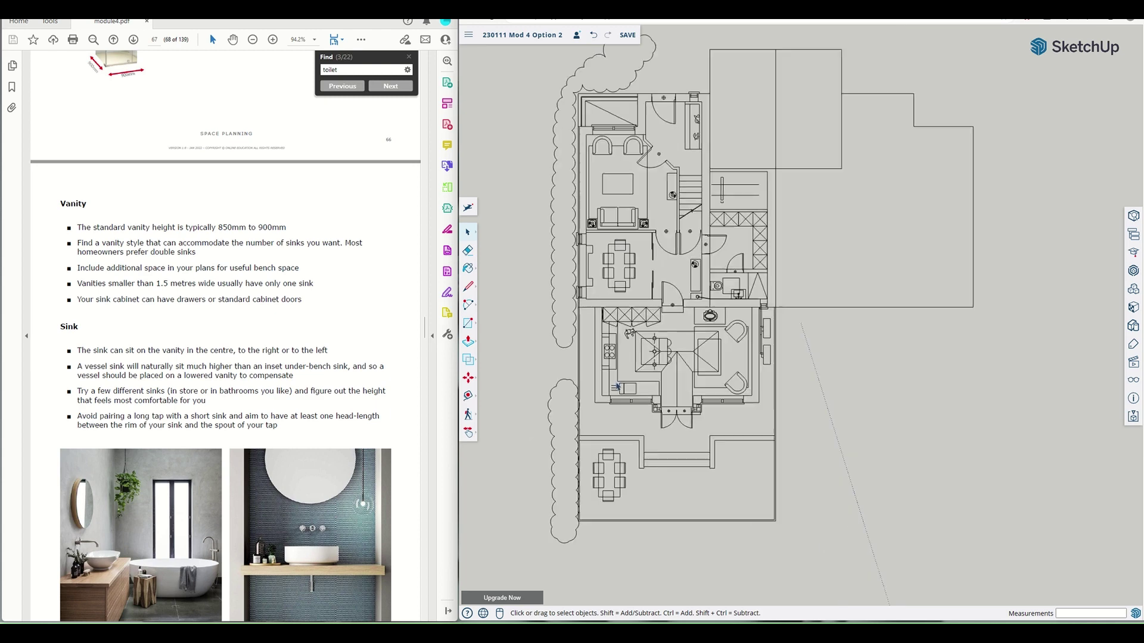
scroll(619, 410, "up", 5)
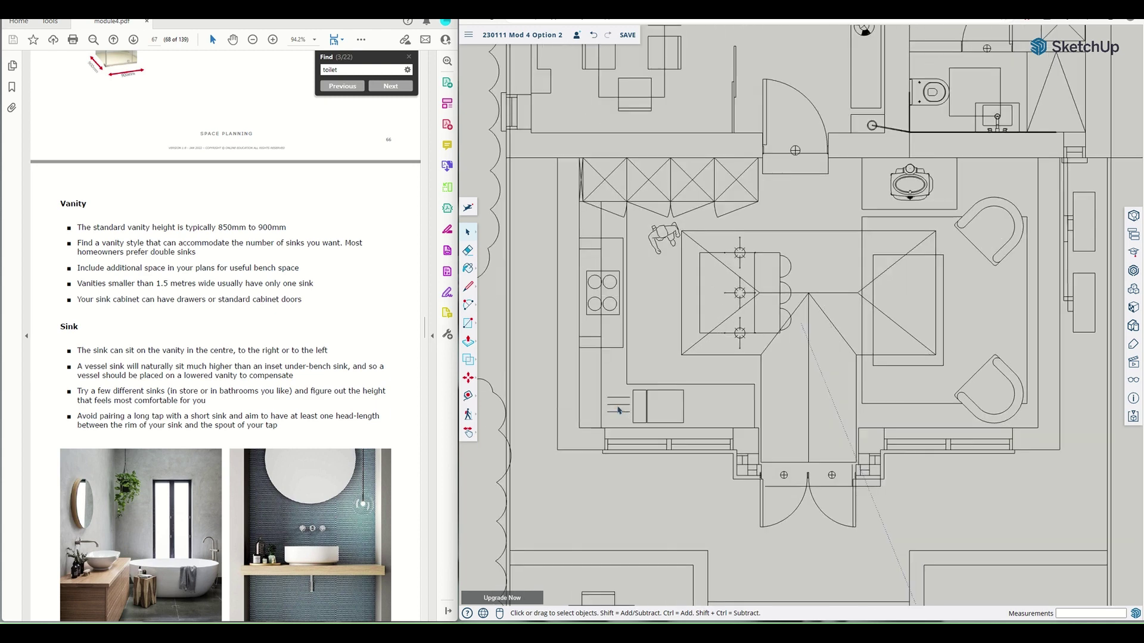
scroll(691, 404, "down", 5)
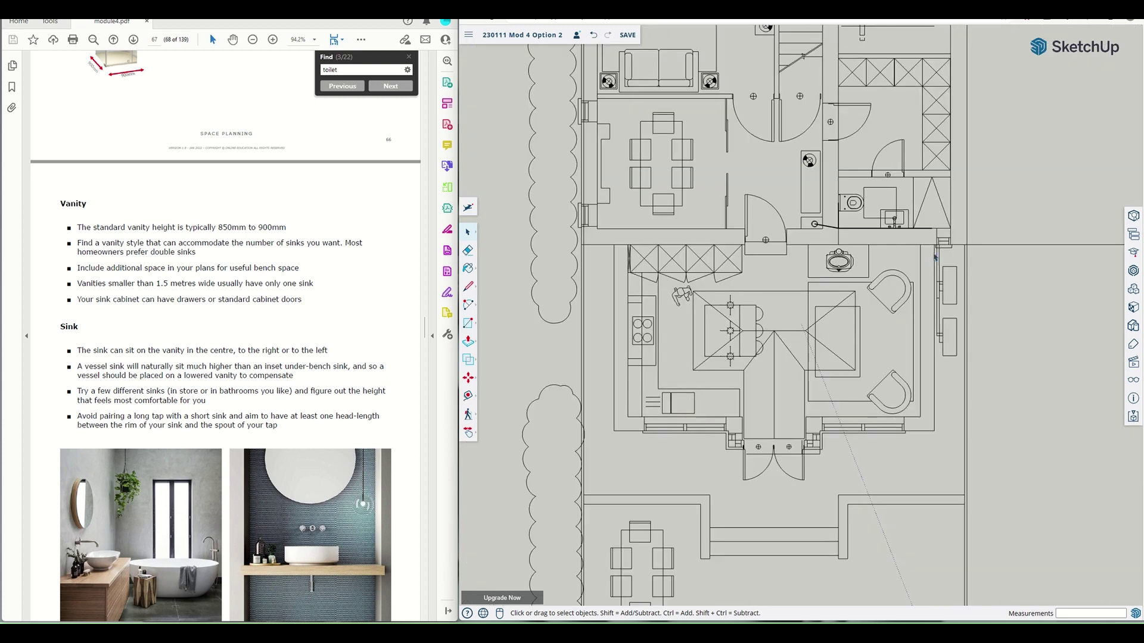
scroll(919, 201, "up", 6)
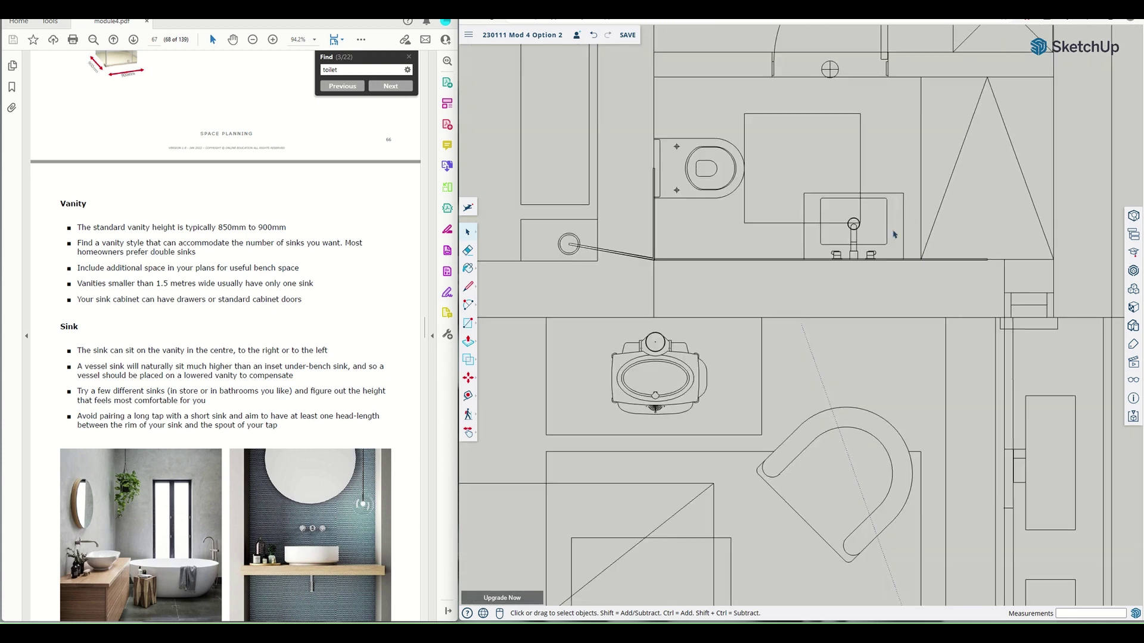
scroll(881, 247, "down", 6)
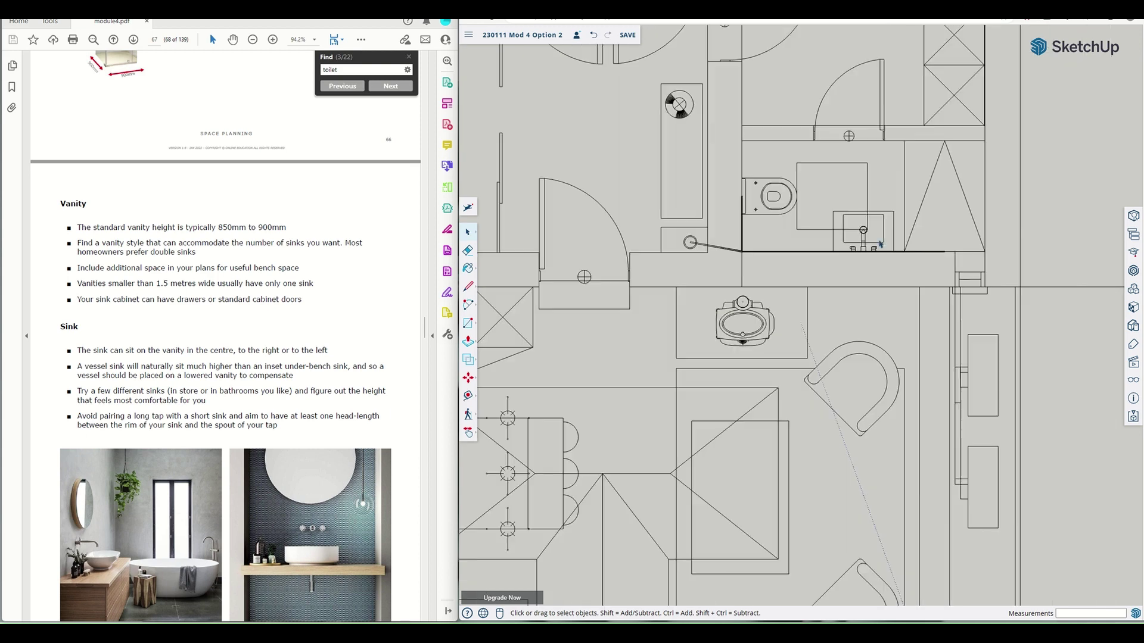
scroll(867, 241, "down", 8)
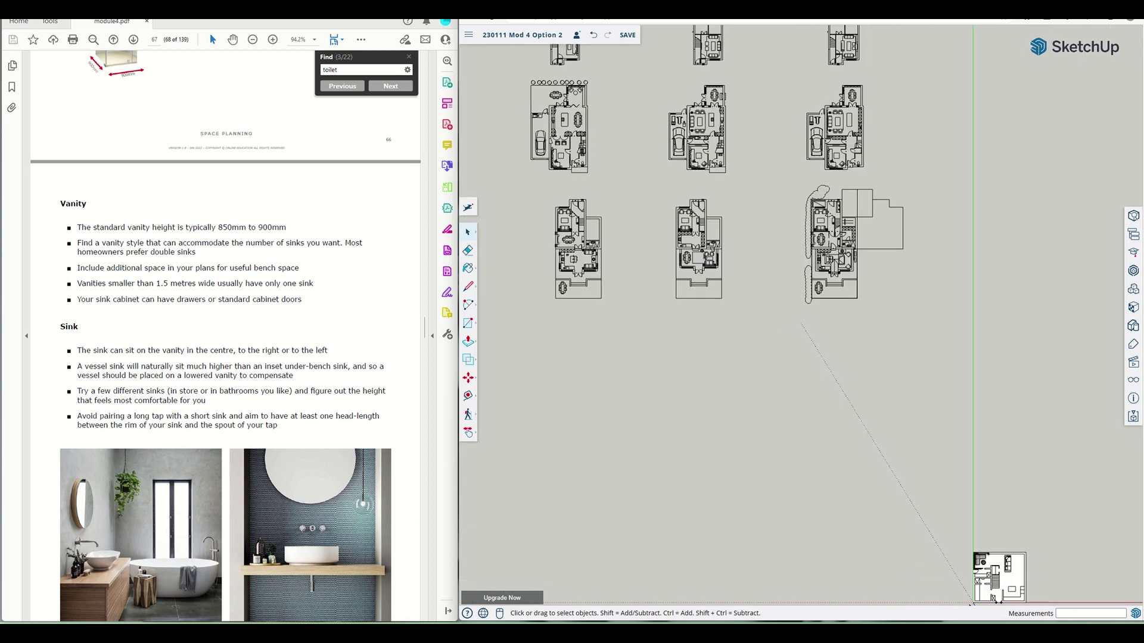
scroll(610, 198, "up", 8)
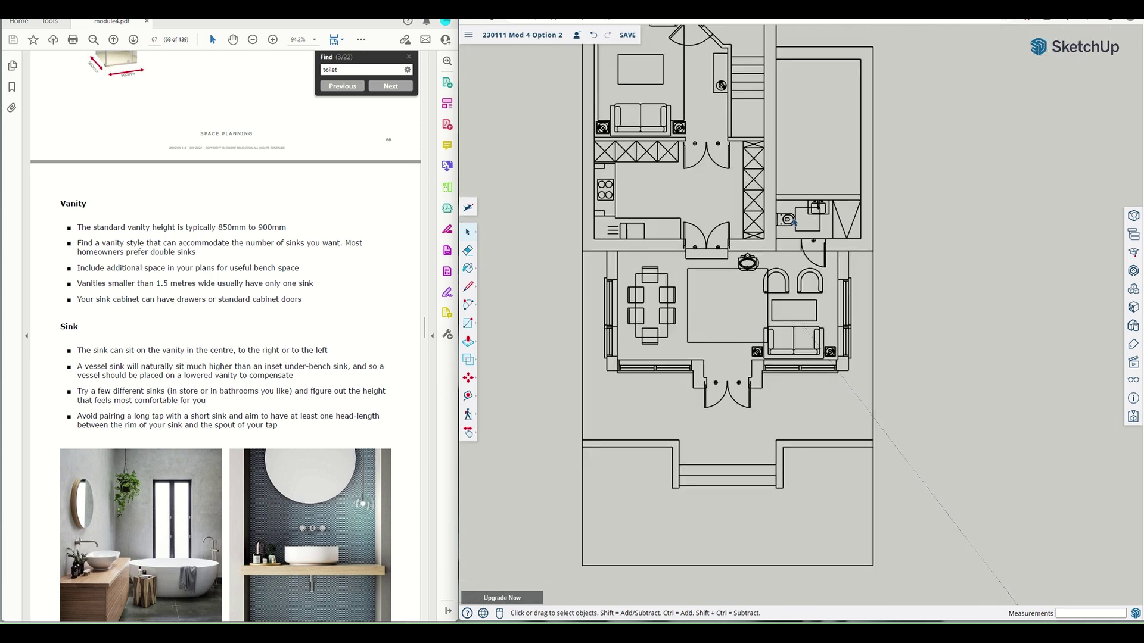
scroll(832, 270, "down", 6)
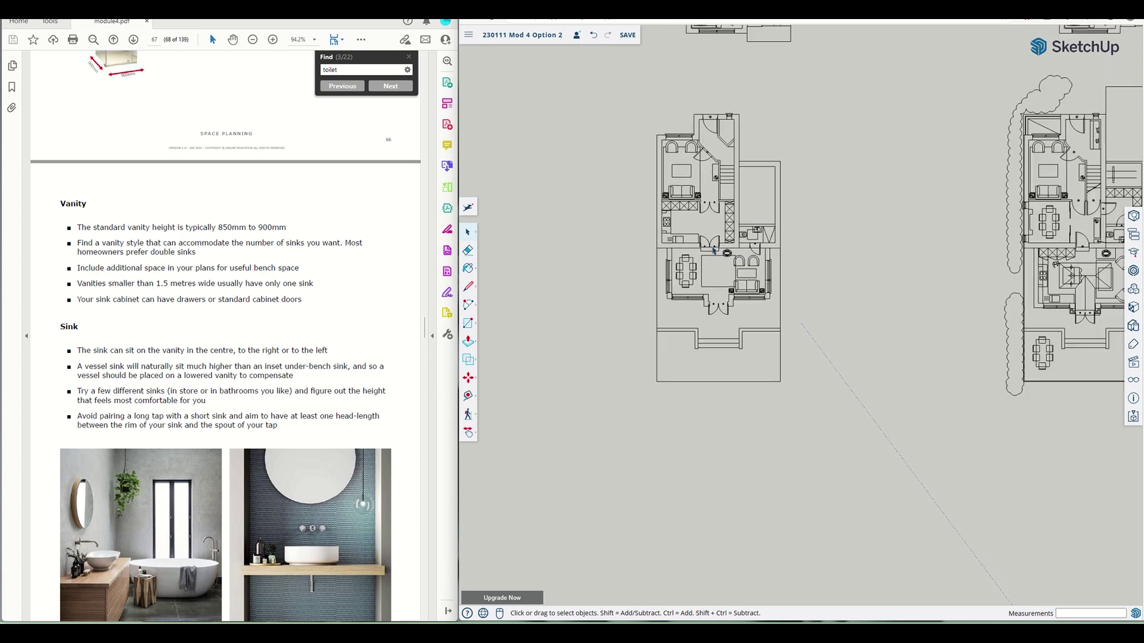
scroll(552, 127, "up", 3)
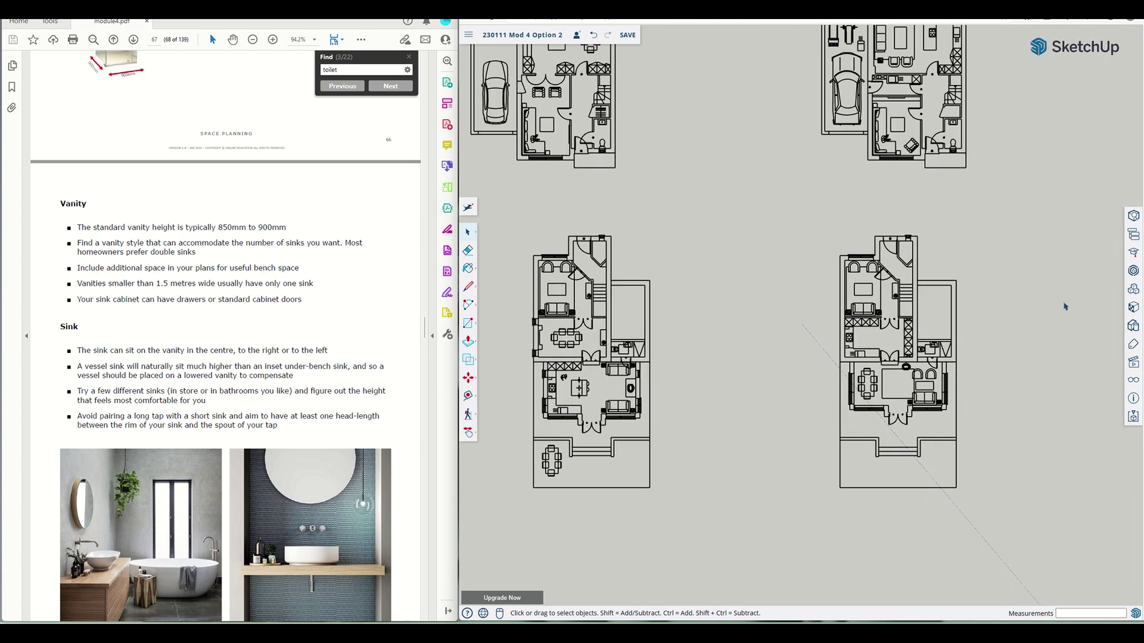
Place the in-model component A$C01D23E1E on the floor plan, in the open space between the three-seat sofa and the freestanding rectangle
scroll(1120, 301, "down", 5)
scroll(1103, 302, "up", 6)
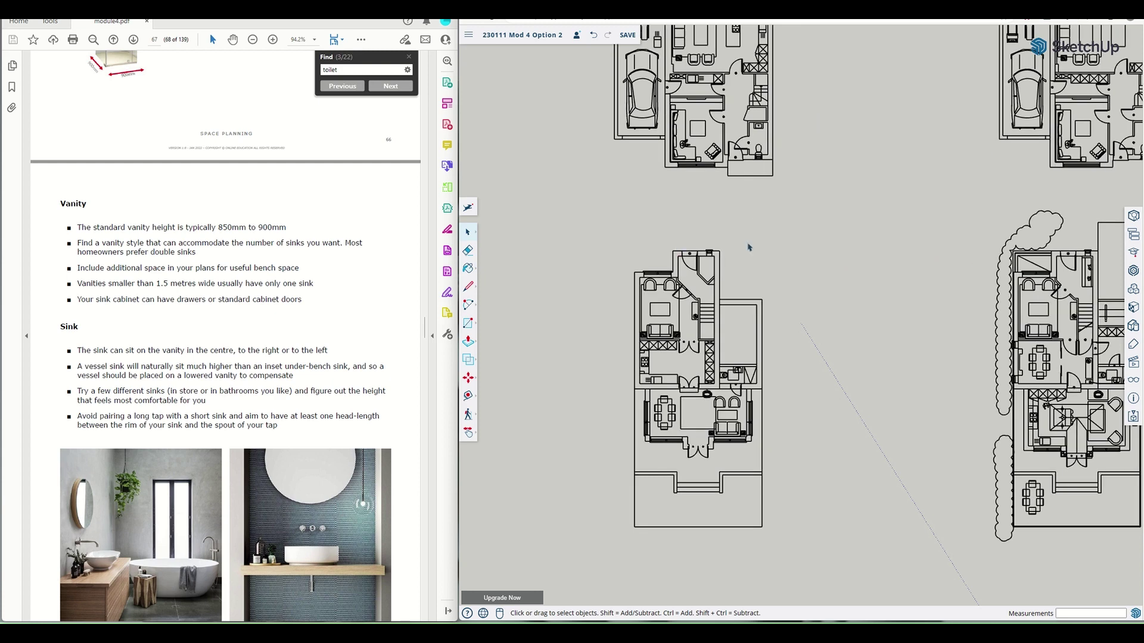
scroll(749, 247, "down", 5)
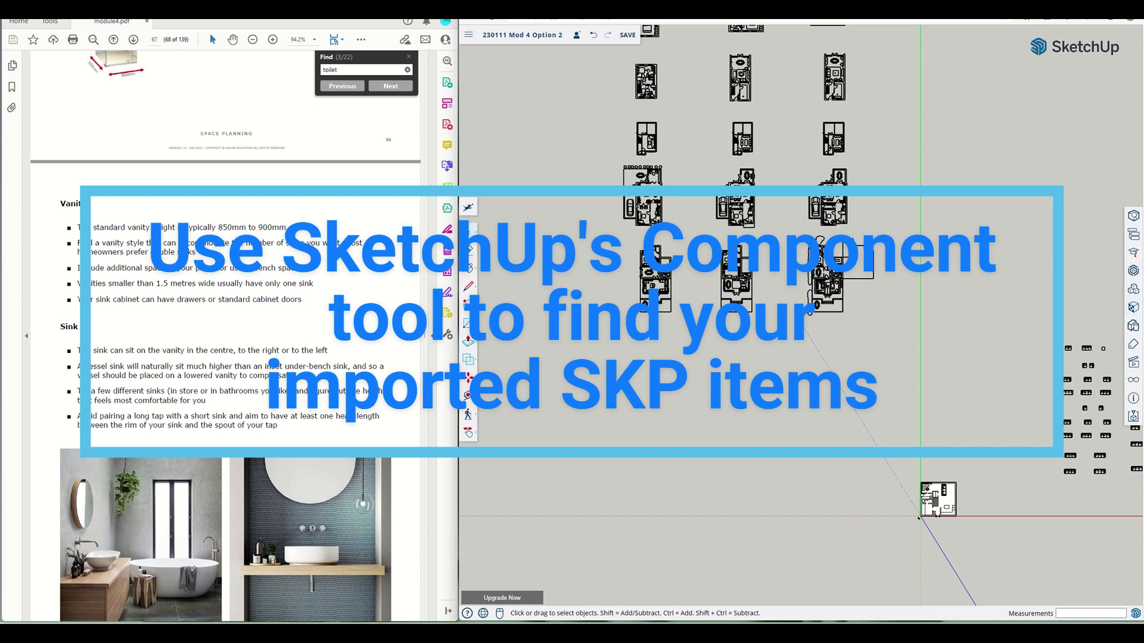
left_click(1133, 292)
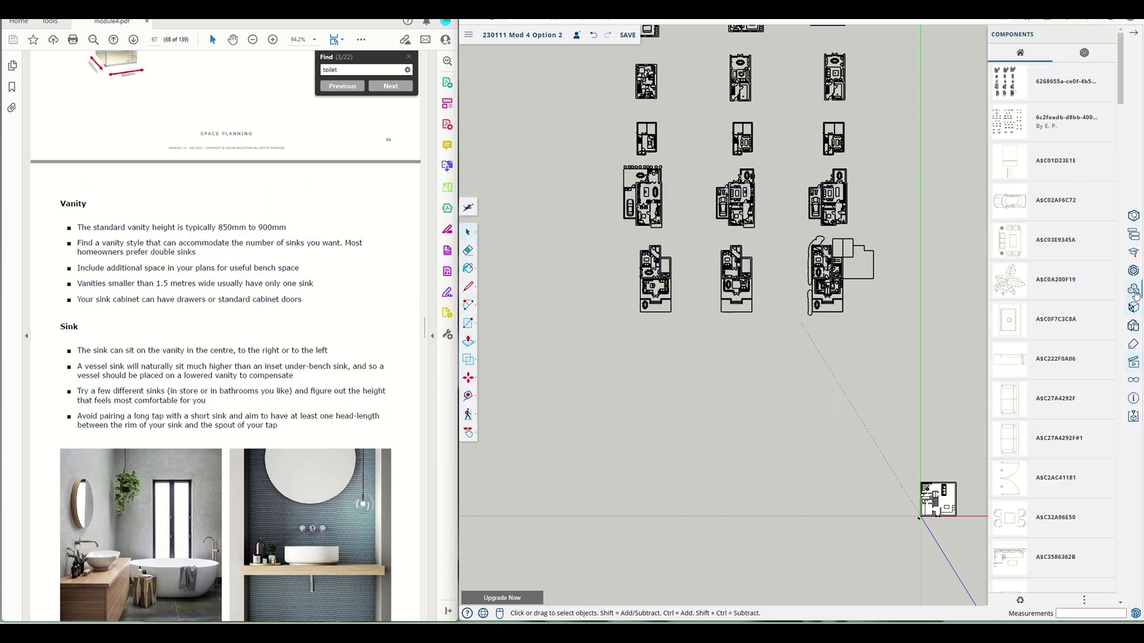
left_click(1008, 167)
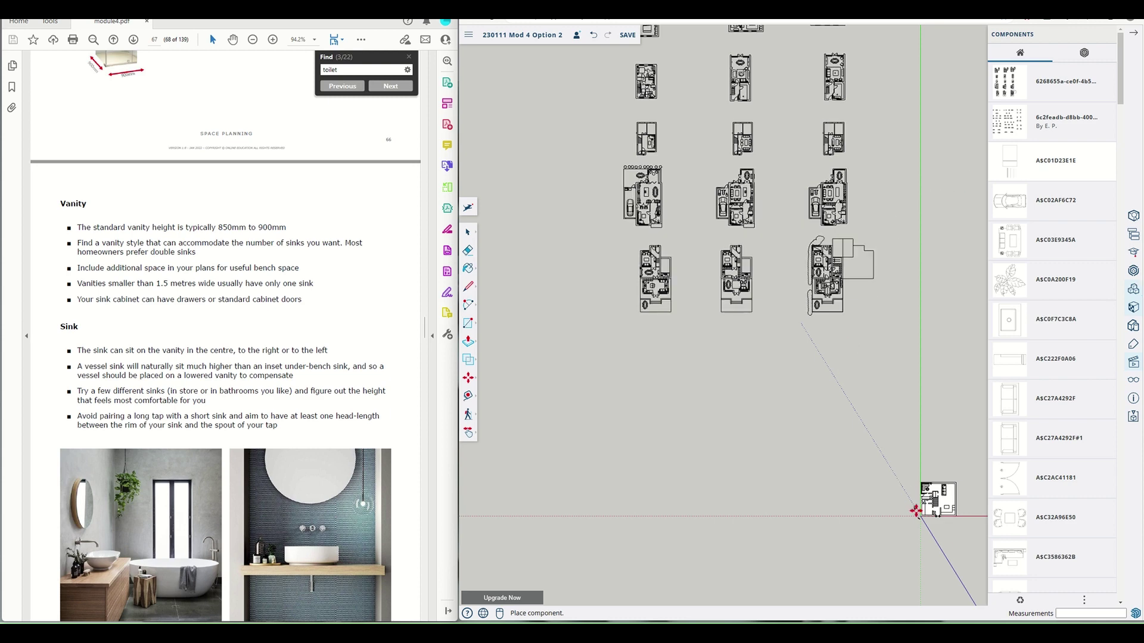
scroll(915, 511, "up", 10)
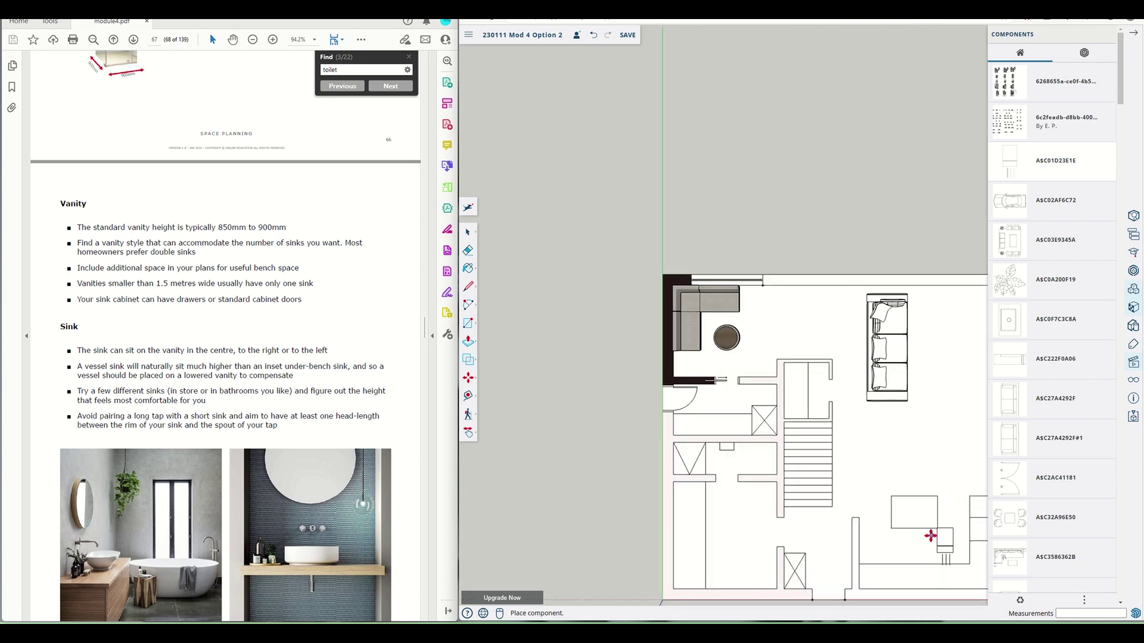
scroll(918, 519, "up", 4)
scroll(896, 507, "down", 2)
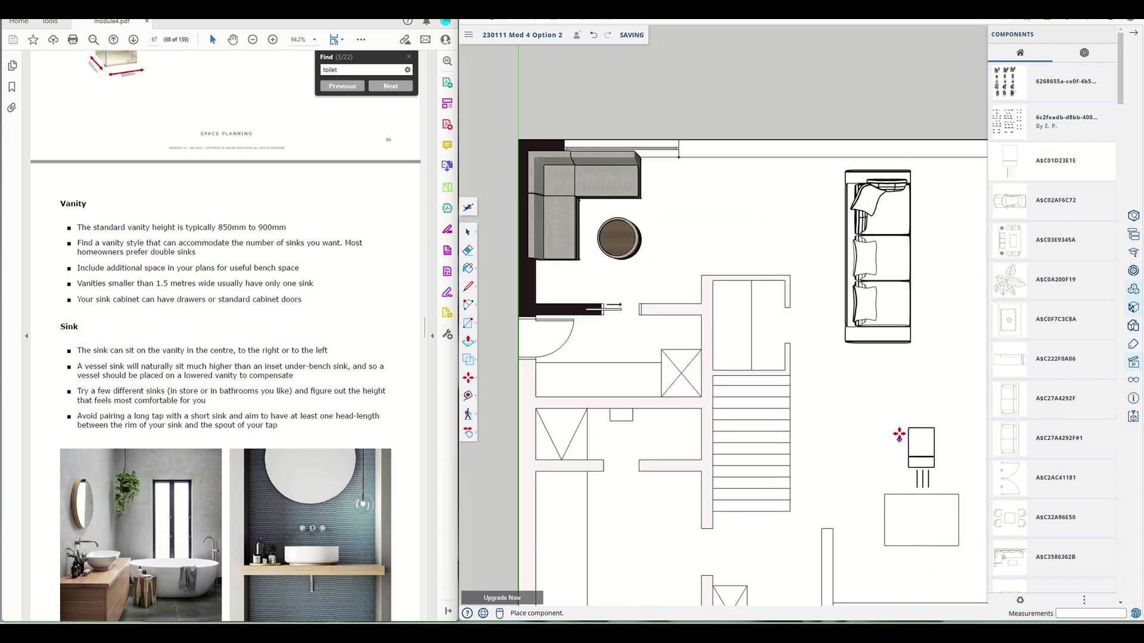
left_click(912, 427)
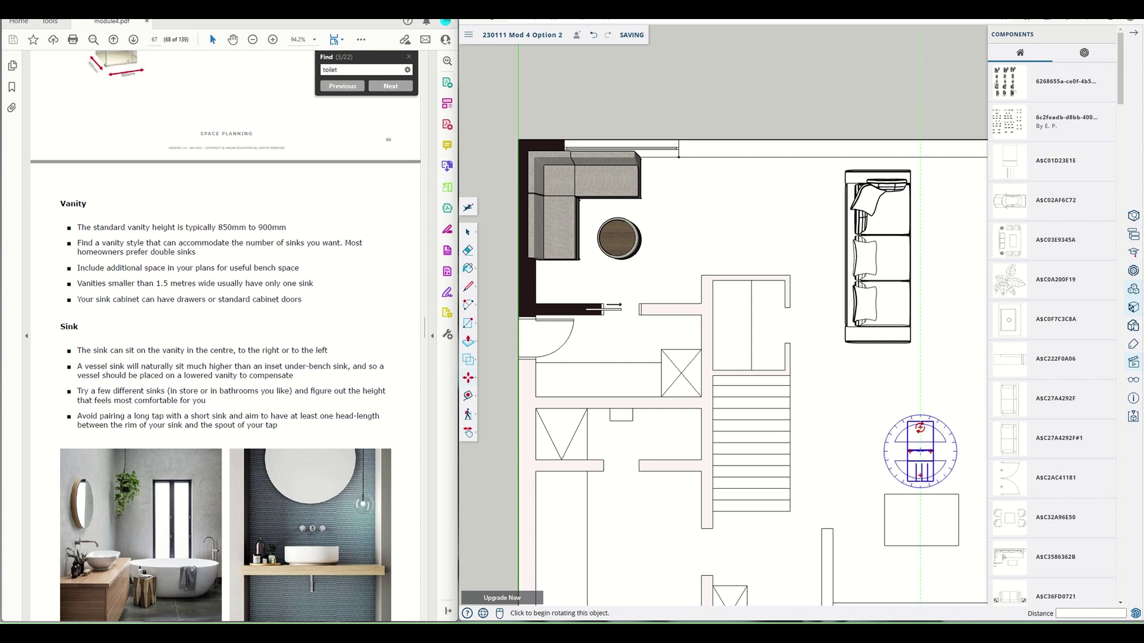
Rotate the placed component a quarter turn so its long side runs parallel to the red axis
left_click(920, 427)
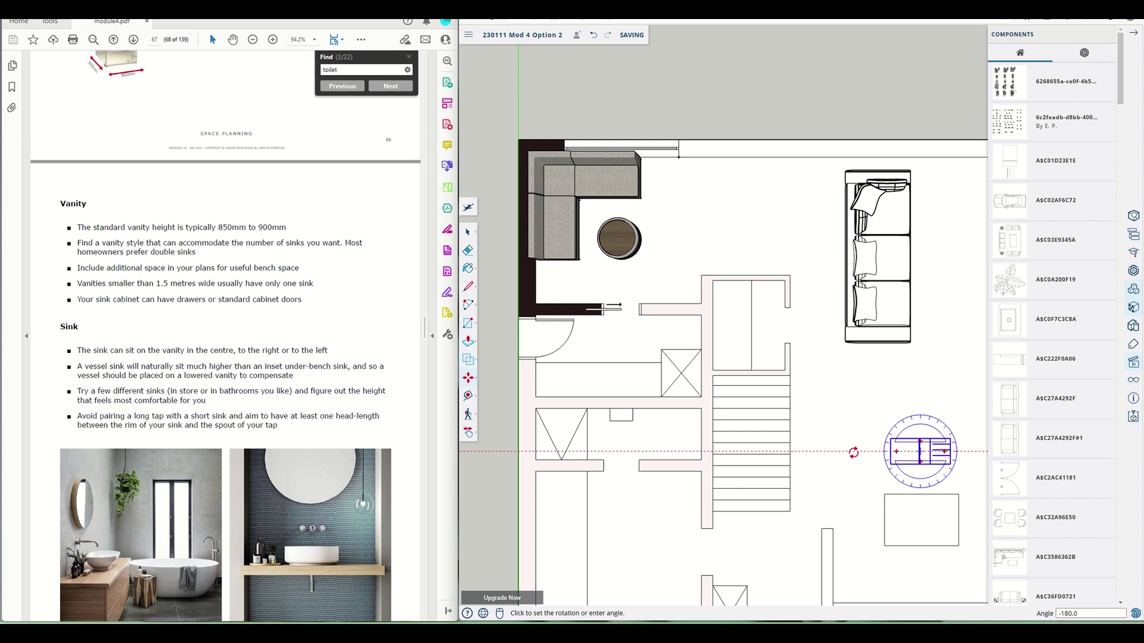
left_click(852, 452)
mouse_move(920, 454)
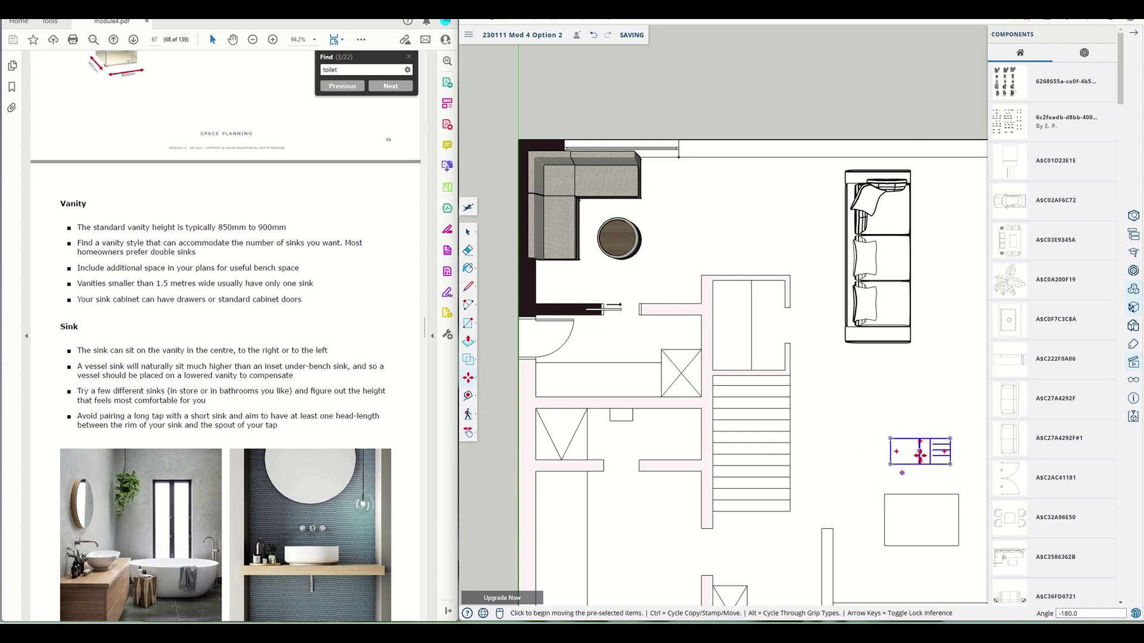
Move the selected kitchen sink about 1383 mm down the plan onto the rectangular island bench
left_click(920, 450)
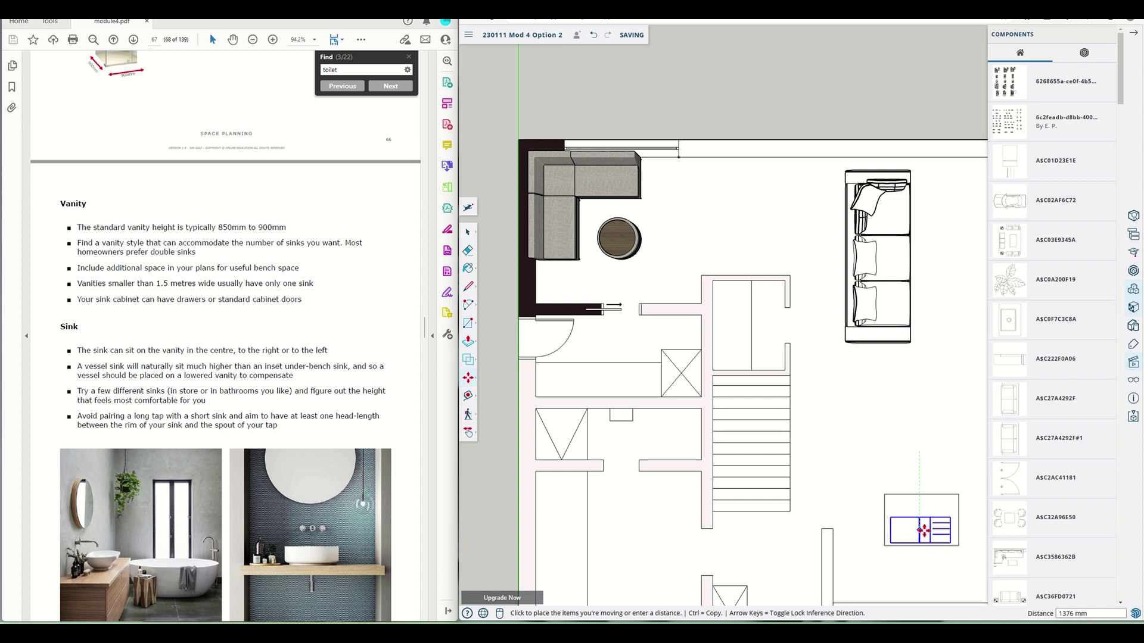
scroll(923, 530, "up", 3)
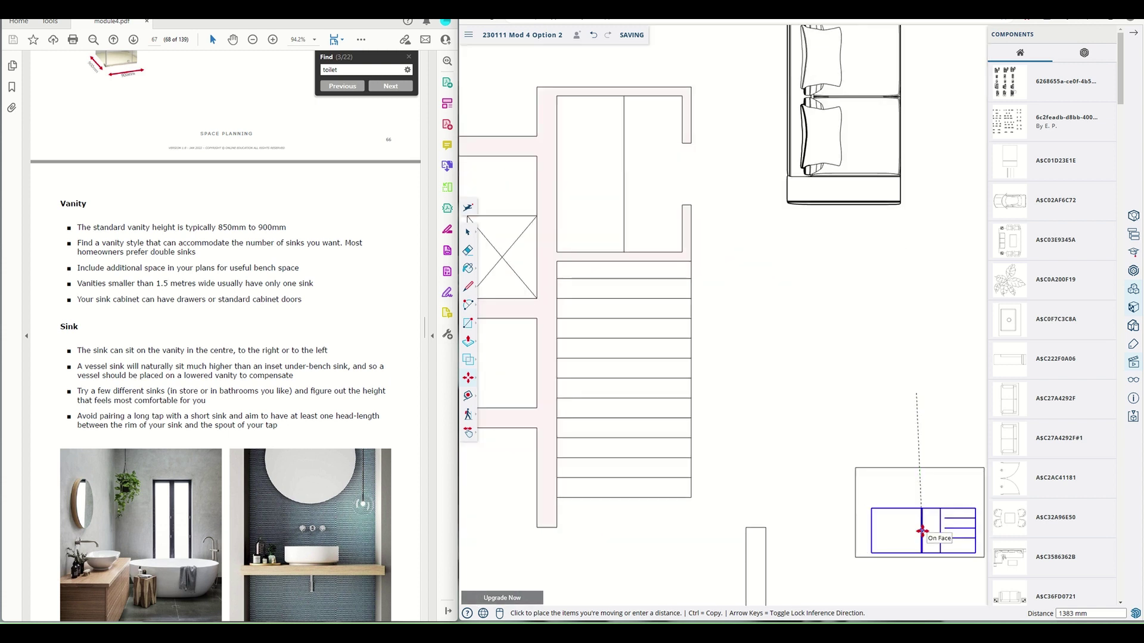
scroll(924, 530, "up", 2)
scroll(922, 530, "down", 2)
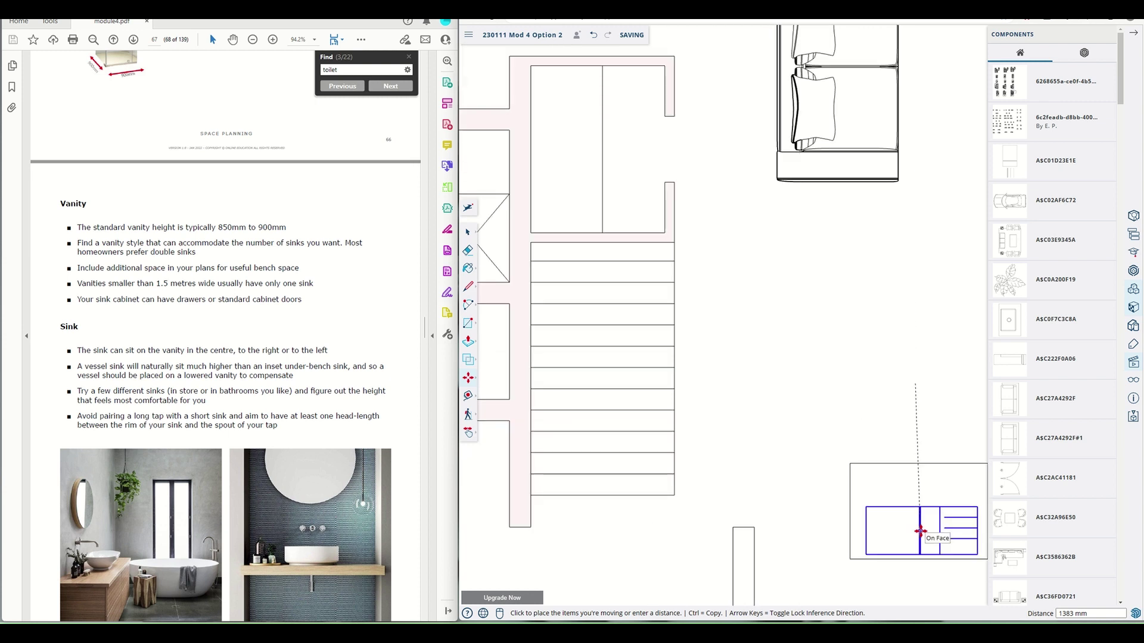
left_click(920, 530)
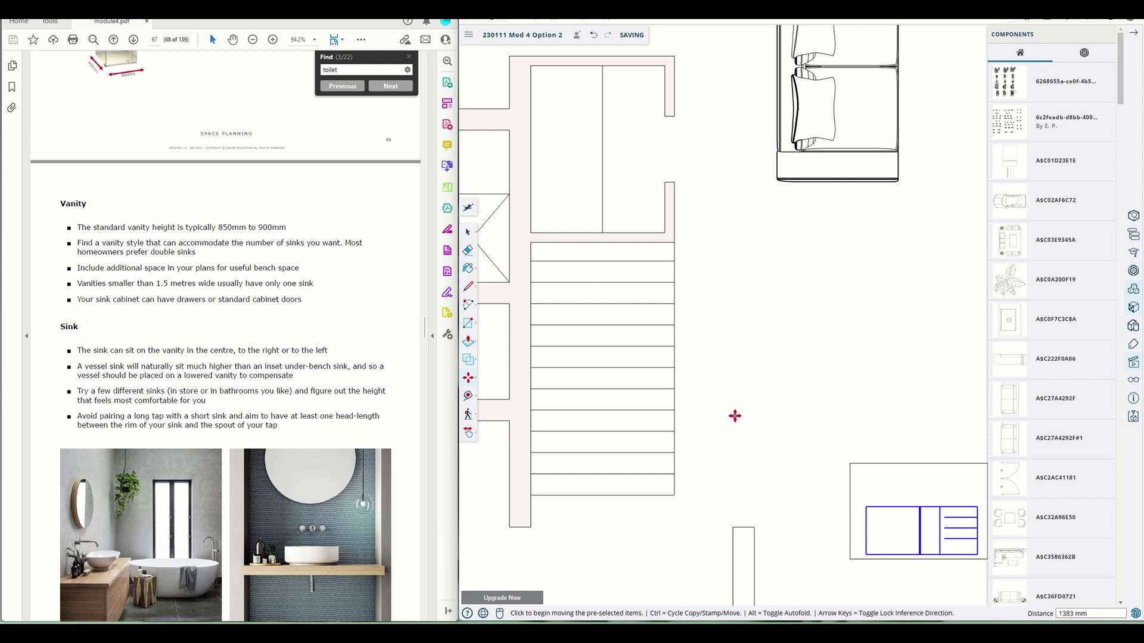
Insert the basin component A$C0F7C3C8A into the small bathroom beside the stairs, just below the placeholder rectangle
scroll(743, 454, "down", 5)
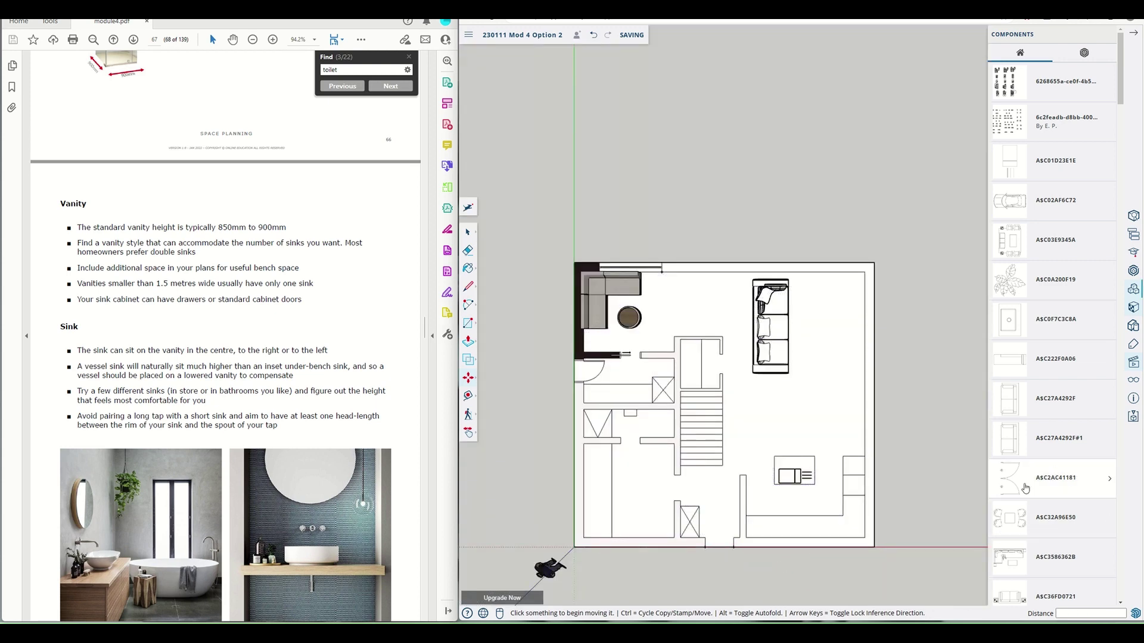
left_click(1012, 323)
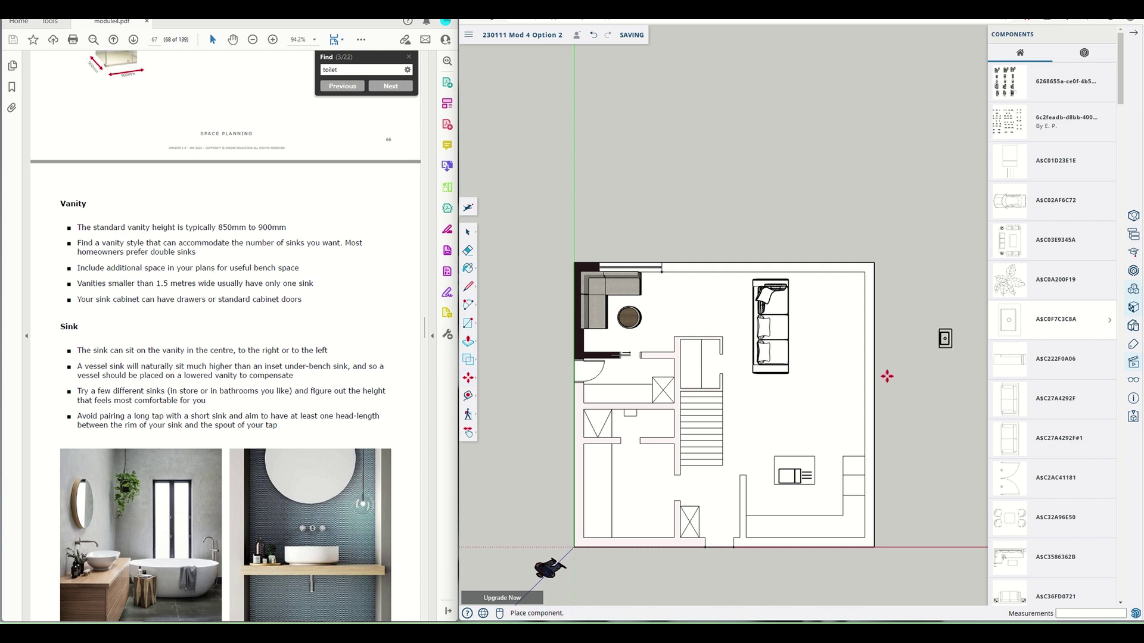
scroll(632, 511, "up", 3)
scroll(670, 392, "up", 2)
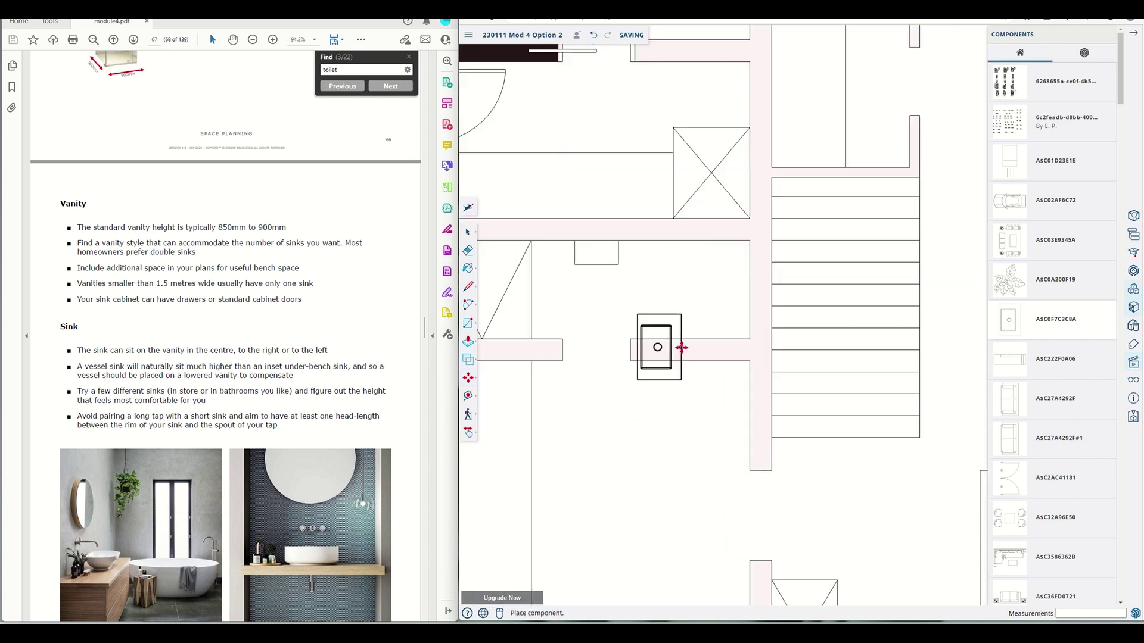
left_click(611, 306)
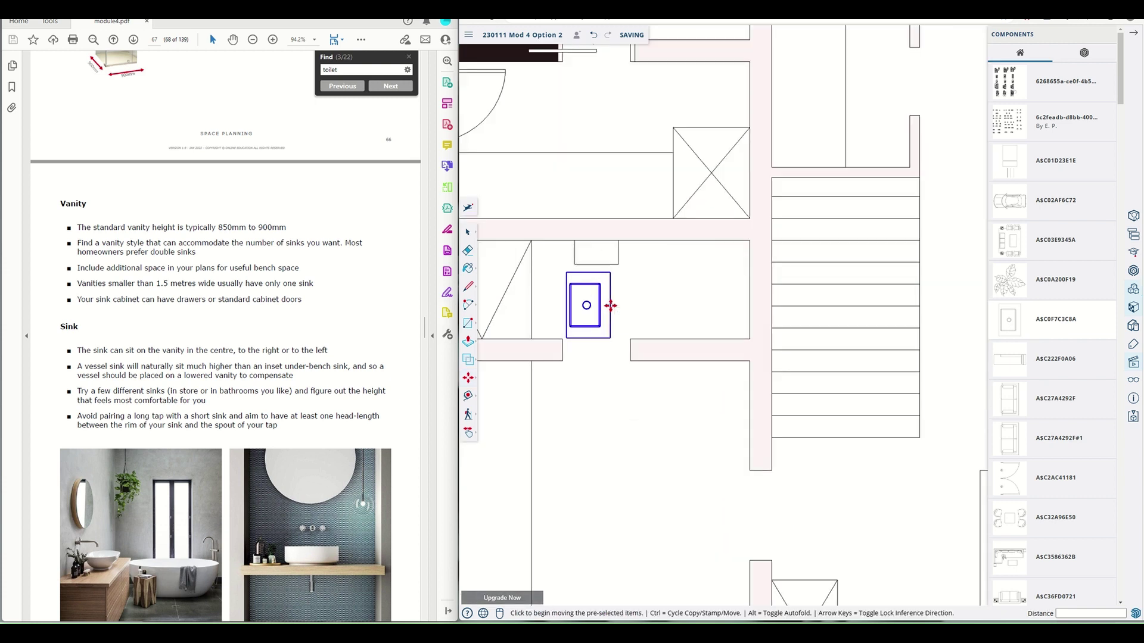
Erase the outline of the placeholder rectangle on the small bathroom's upper wall
left_click(468, 250)
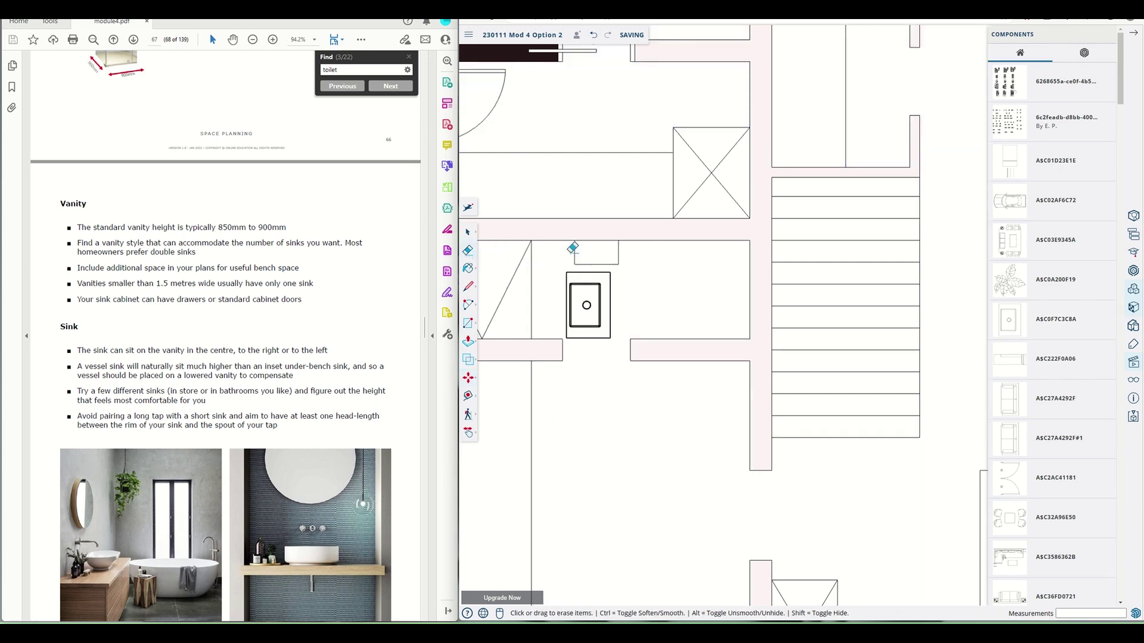
left_click(620, 257)
left_click(611, 263)
Rotate the basin a quarter turn and move it flush against the small bathroom's upper wall
left_click(469, 233)
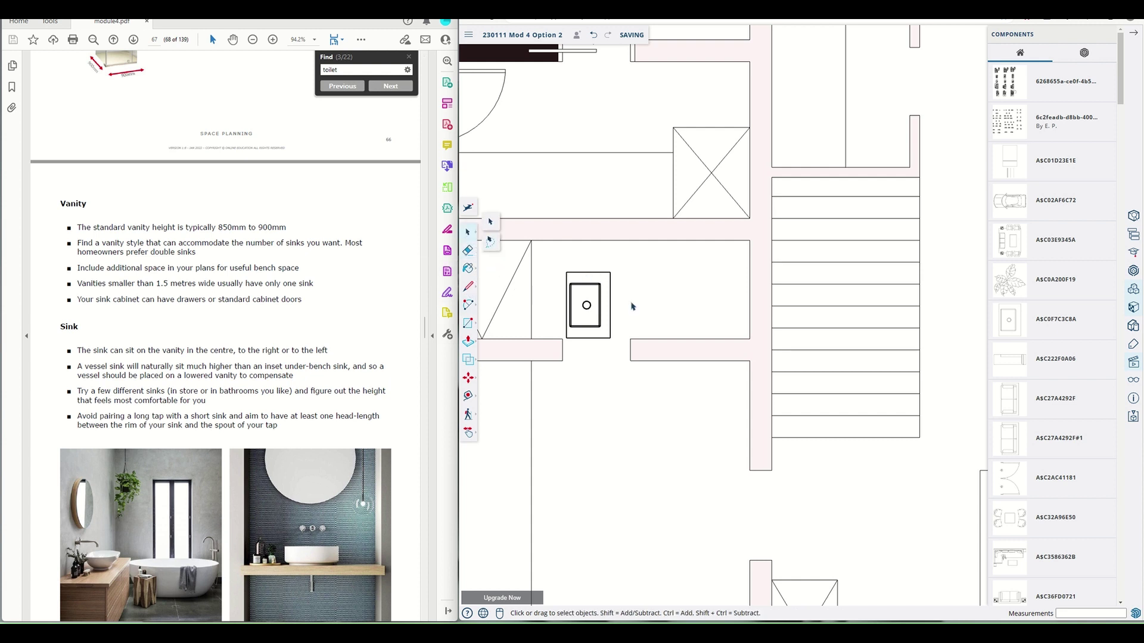
left_click(578, 280)
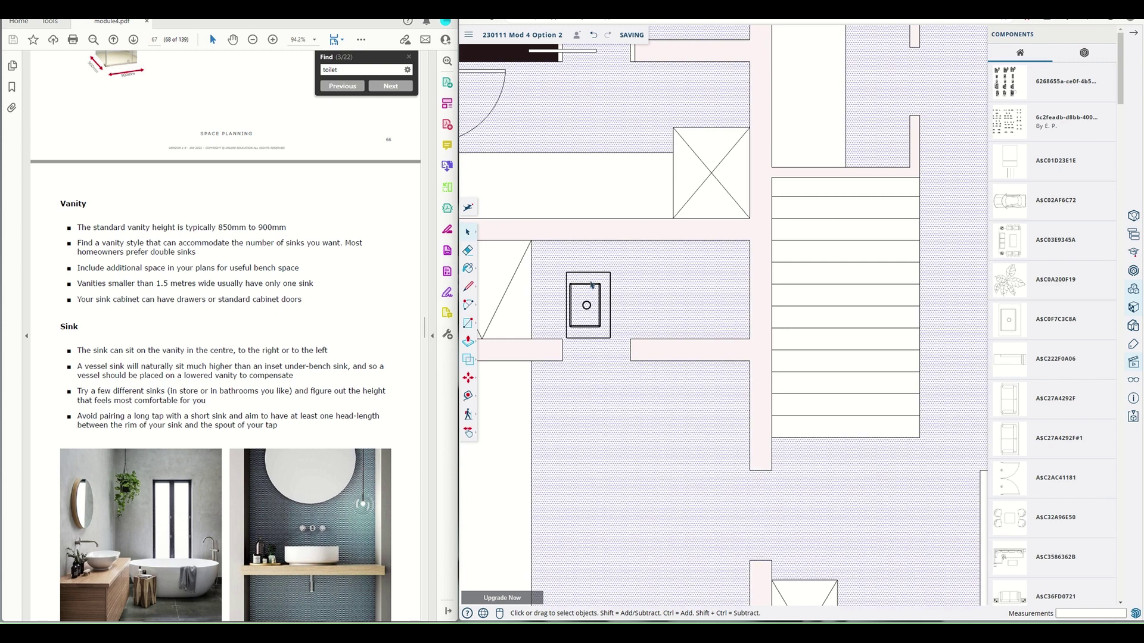
left_click(594, 288)
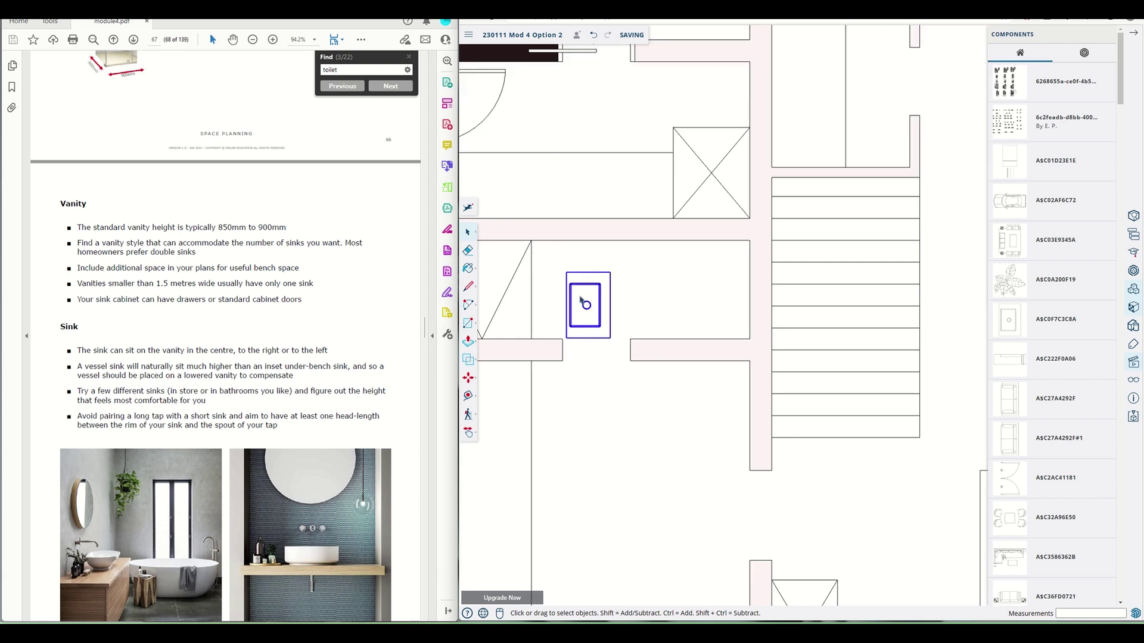
key("m")
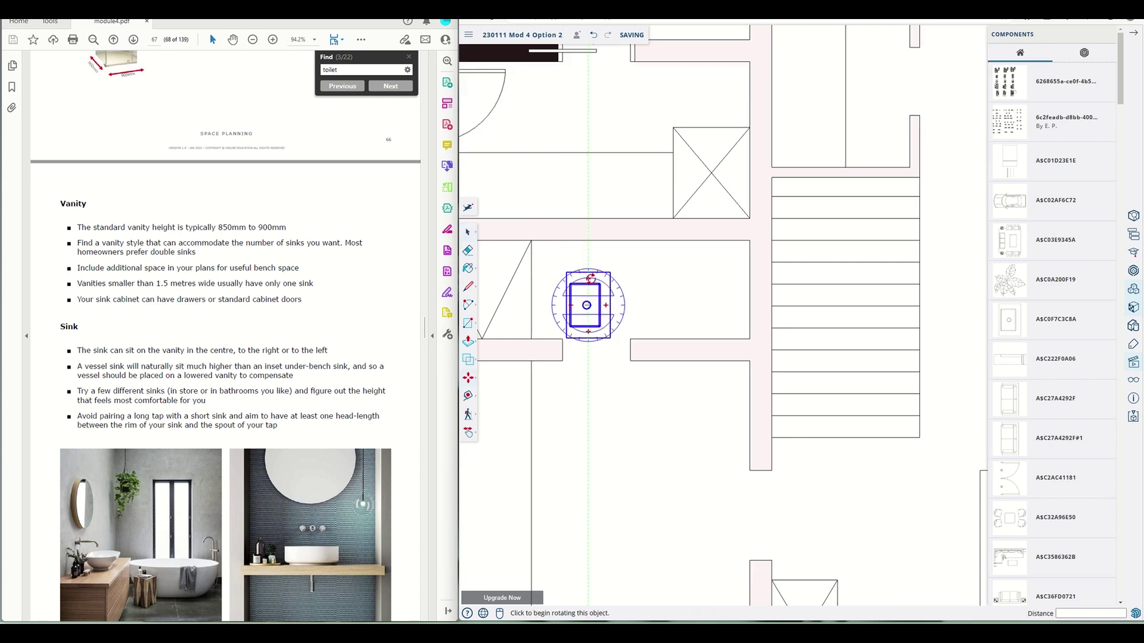
left_click(589, 278)
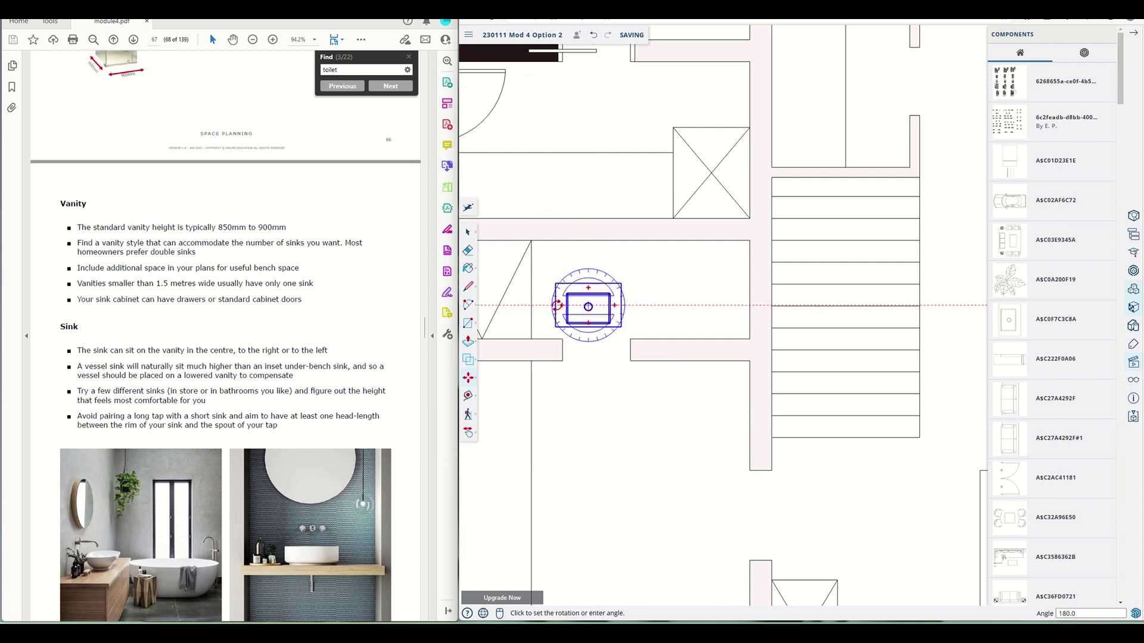
left_click(552, 305)
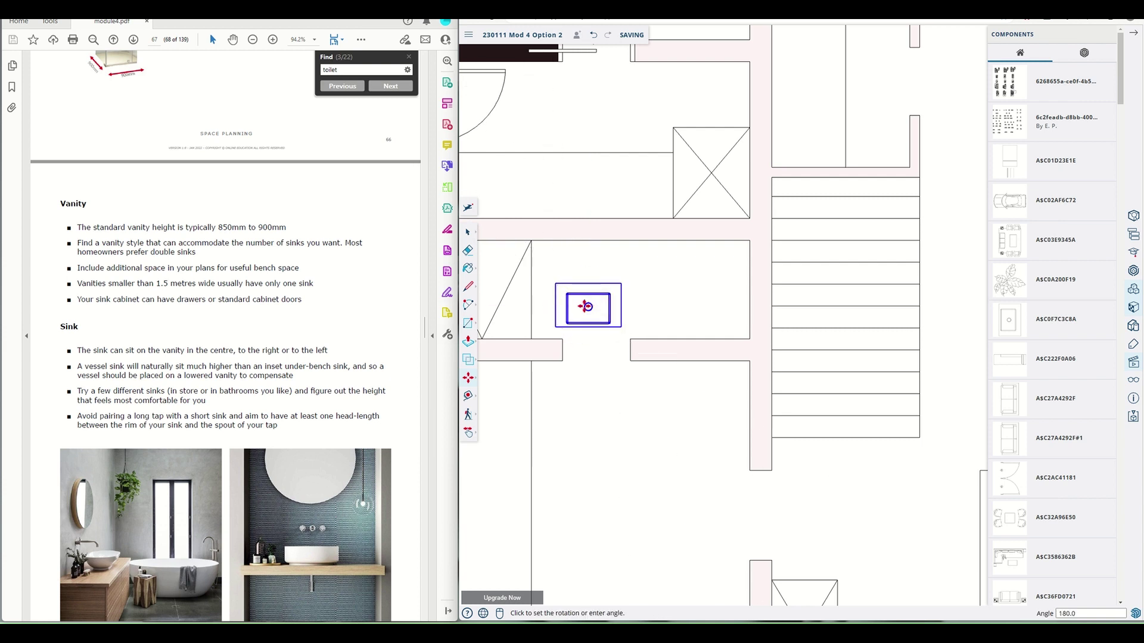
left_click(589, 282)
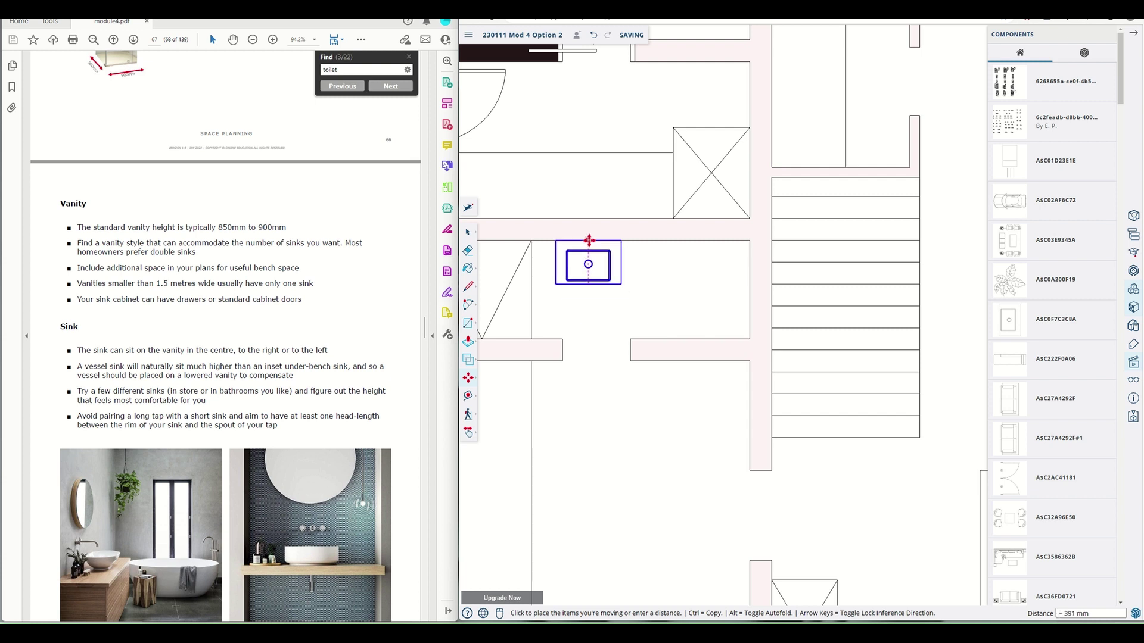
left_click(588, 240)
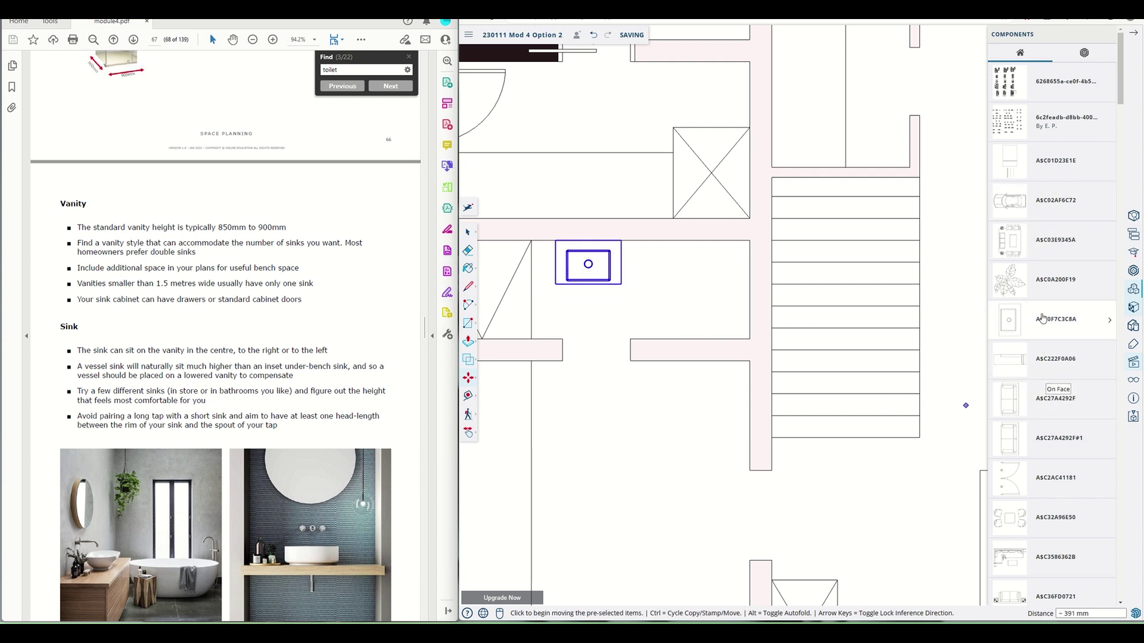
Insert the double-door component A$C2AC41181 in the open area near the upper external wall and rotate it a quarter turn to swing outward
scroll(1039, 310, "down", 5)
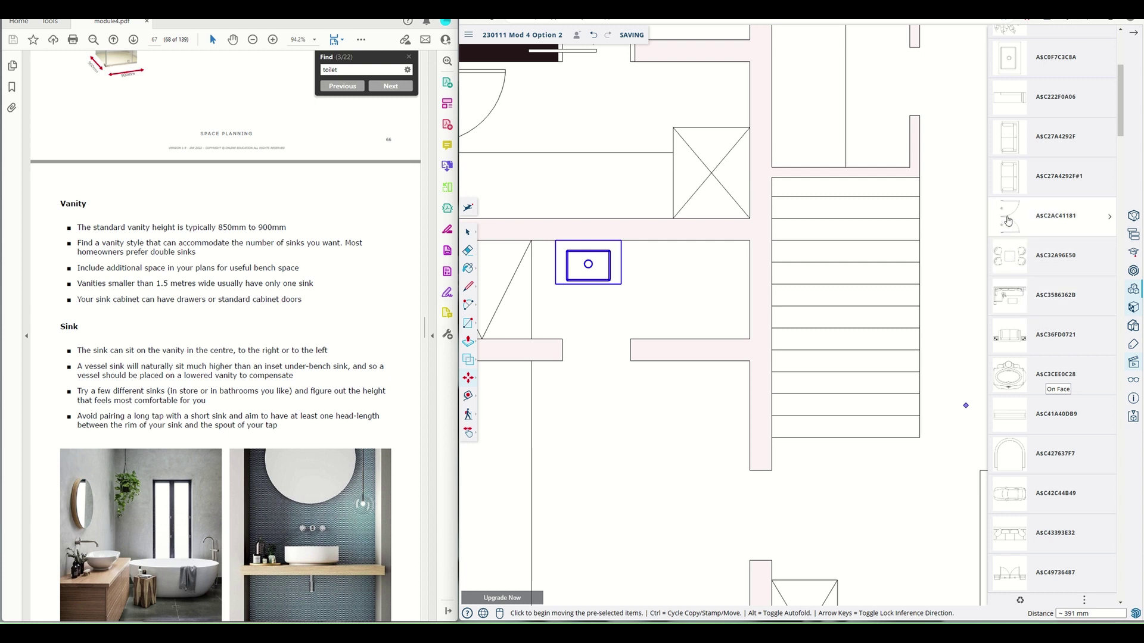
left_click(1008, 221)
scroll(804, 365, "down", 4)
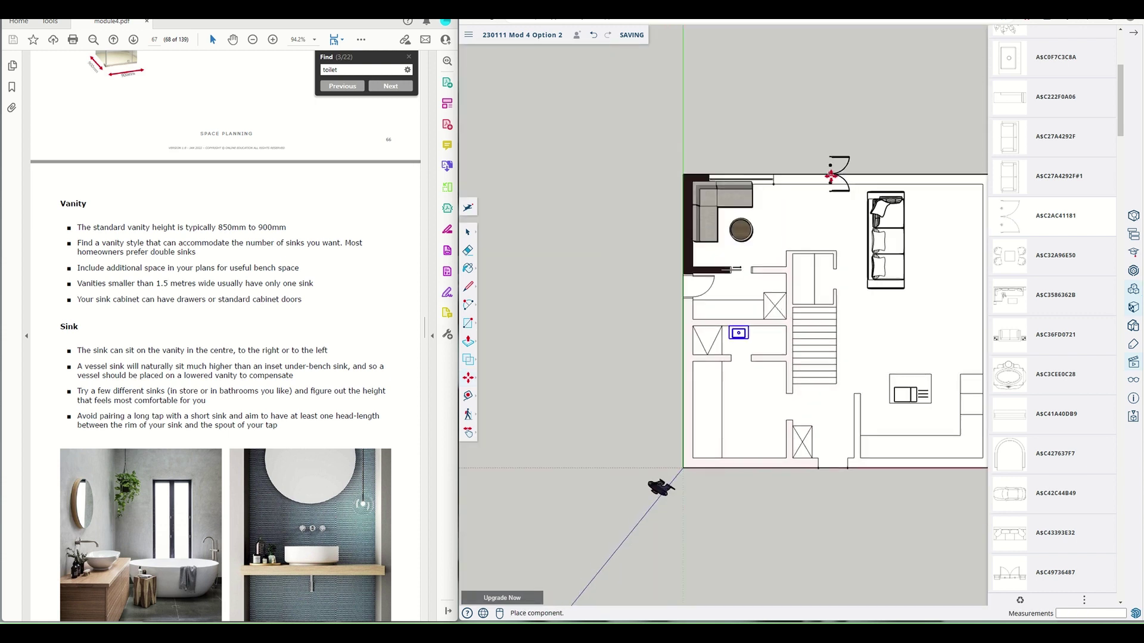
scroll(830, 174, "up", 5)
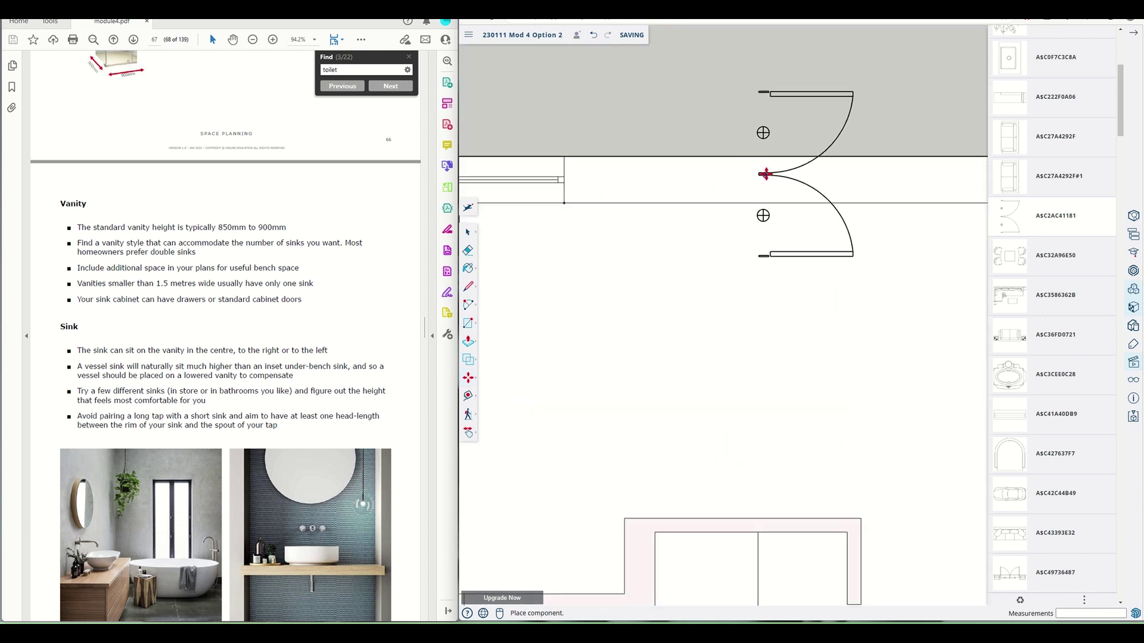
scroll(760, 179, "up", 4)
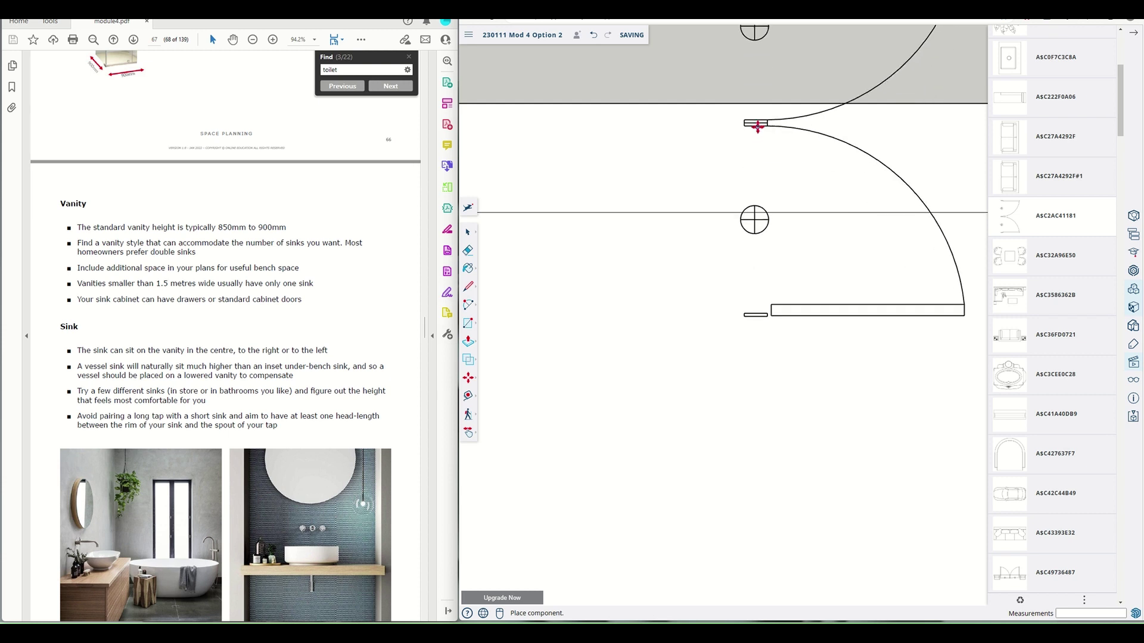
scroll(748, 239, "down", 5)
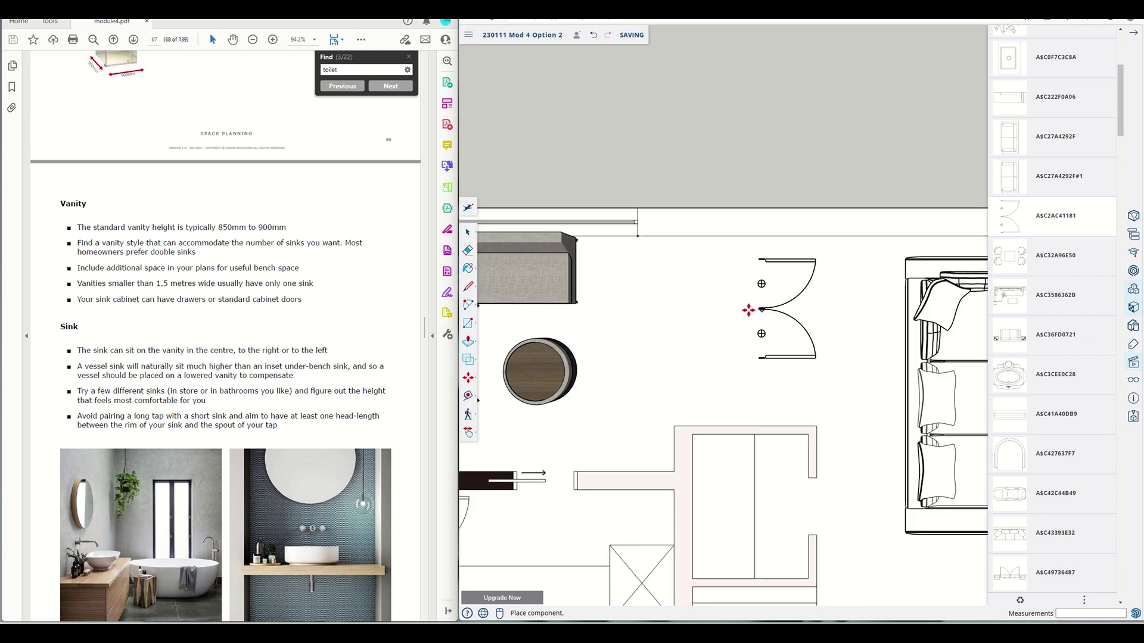
left_click(748, 310)
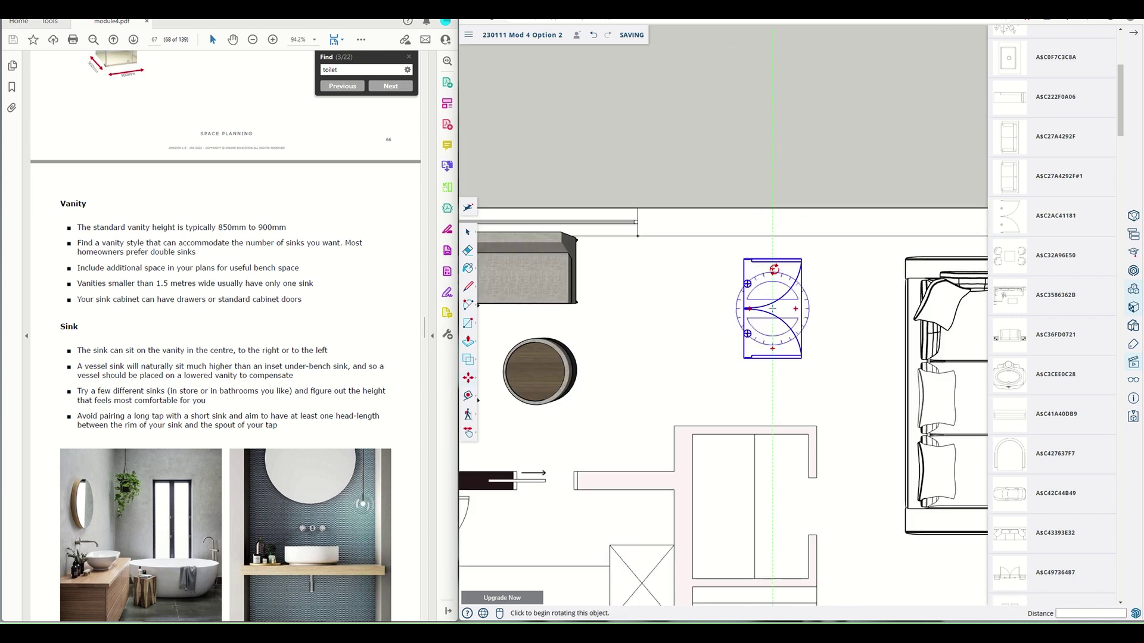
left_click(774, 269)
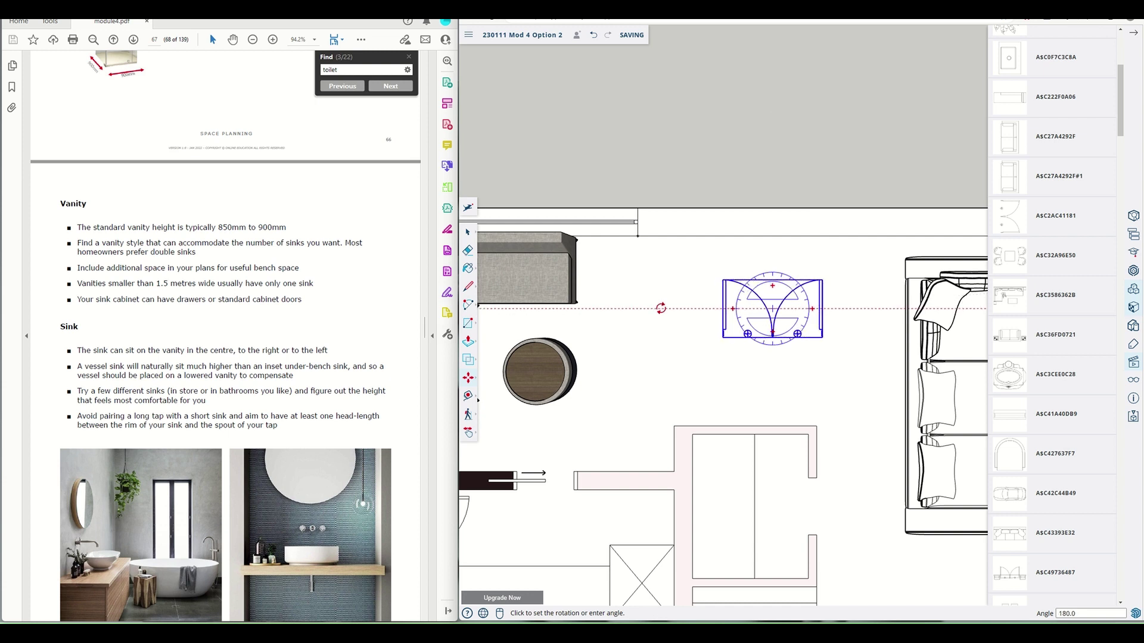
left_click(661, 308)
Move the double door by its centre joint into the upper external wall beside the window, aligned with the window's centreline
scroll(845, 326, "up", 3)
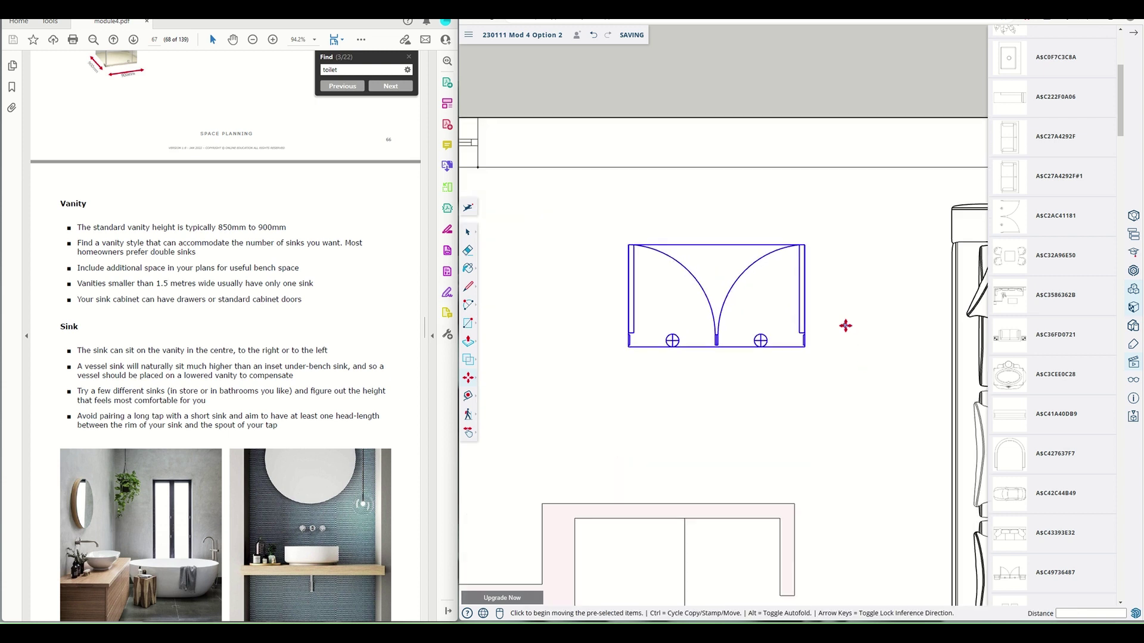
scroll(719, 346, "up", 3)
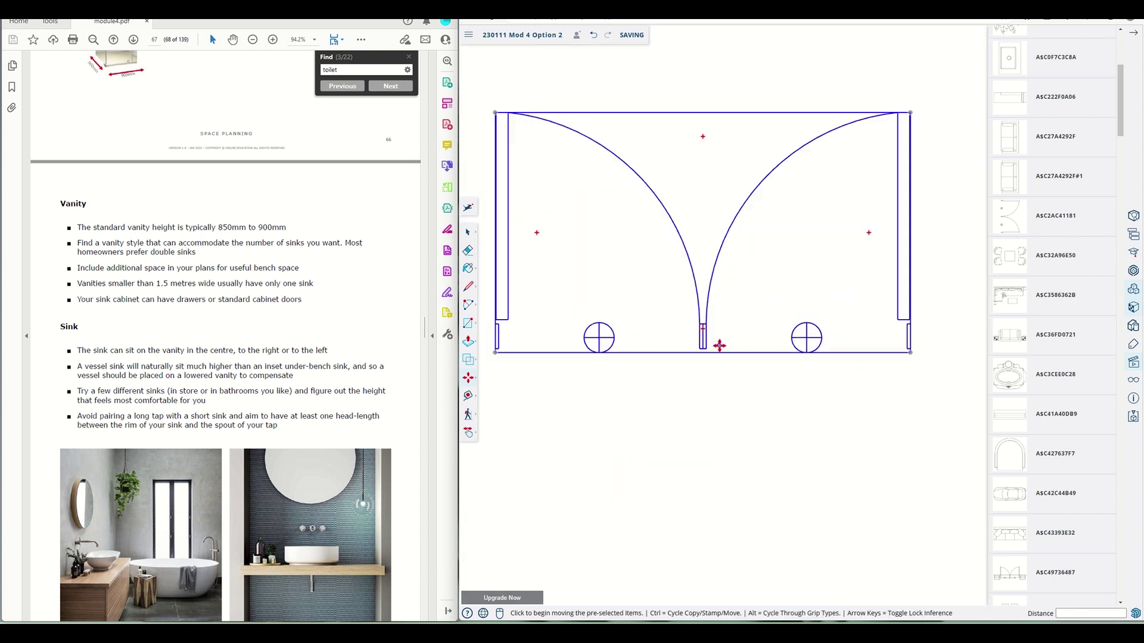
left_click(701, 331)
scroll(715, 332, "down", 3)
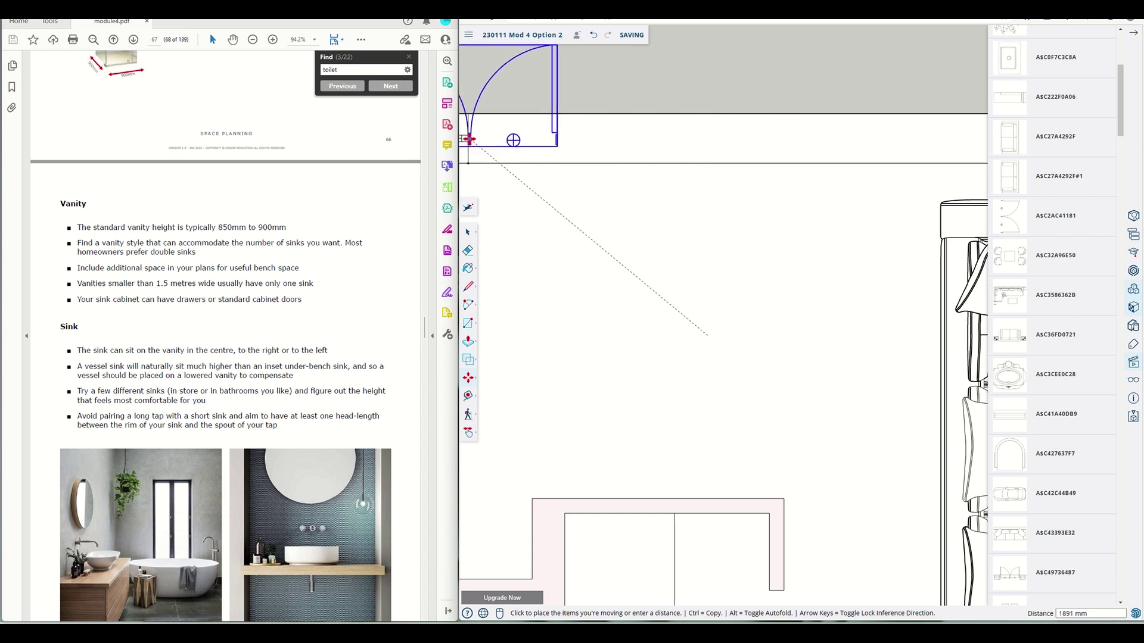
scroll(468, 138, "up", 4)
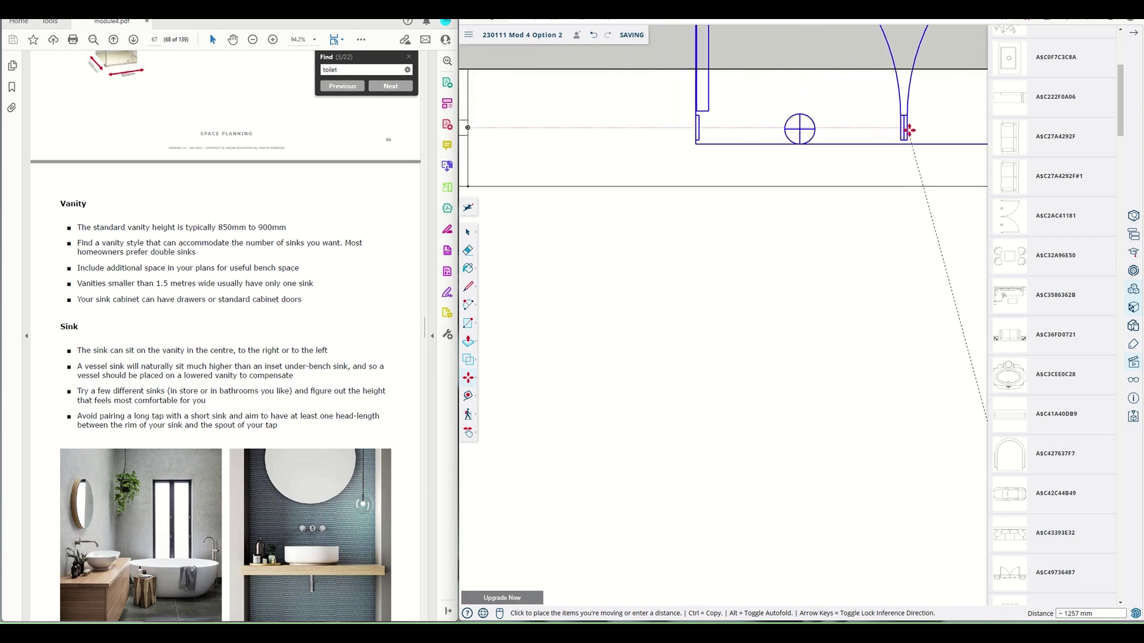
left_click(904, 138)
scroll(801, 296, "down", 4)
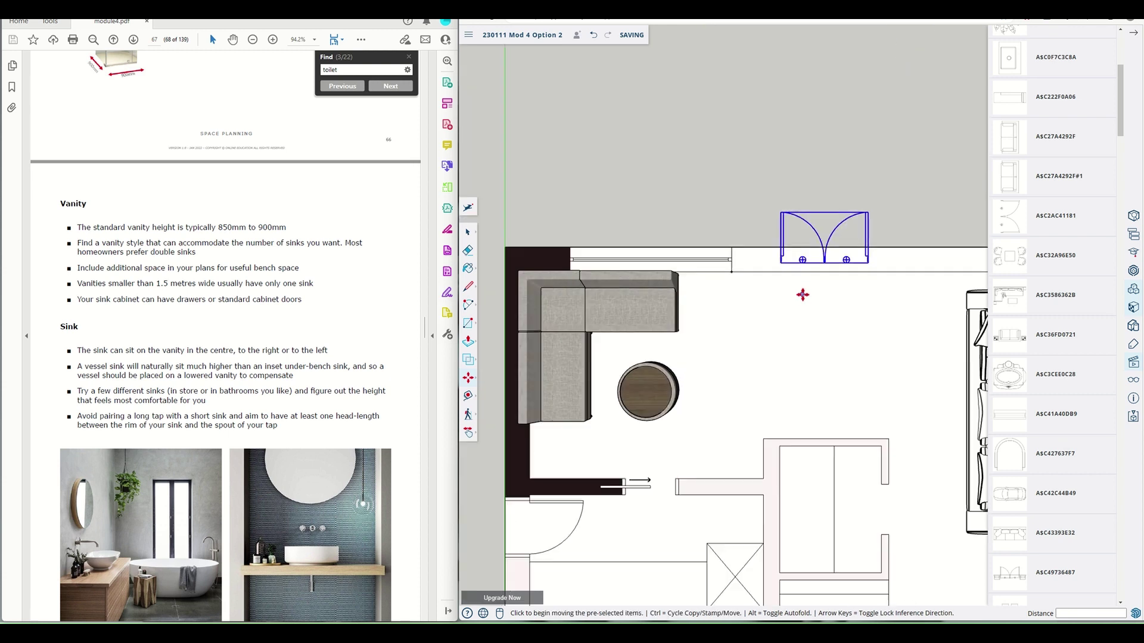
key("Escape")
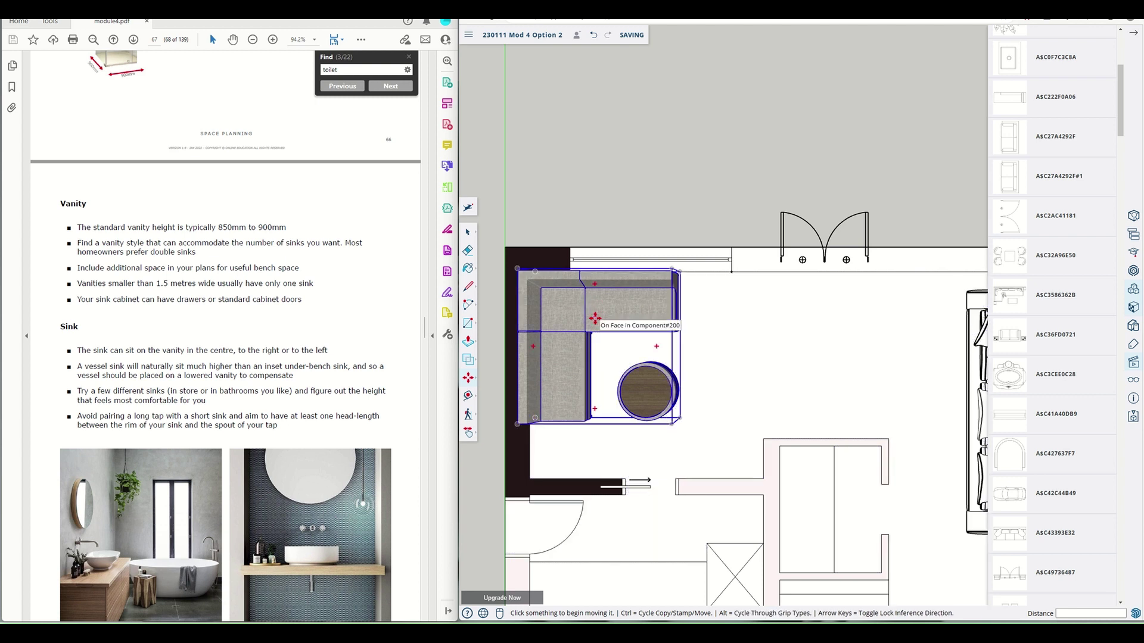
Replace the corner sofa and round coffee table with the four-armchair set component A$C32A96E50
right_click(630, 316)
left_click(708, 322)
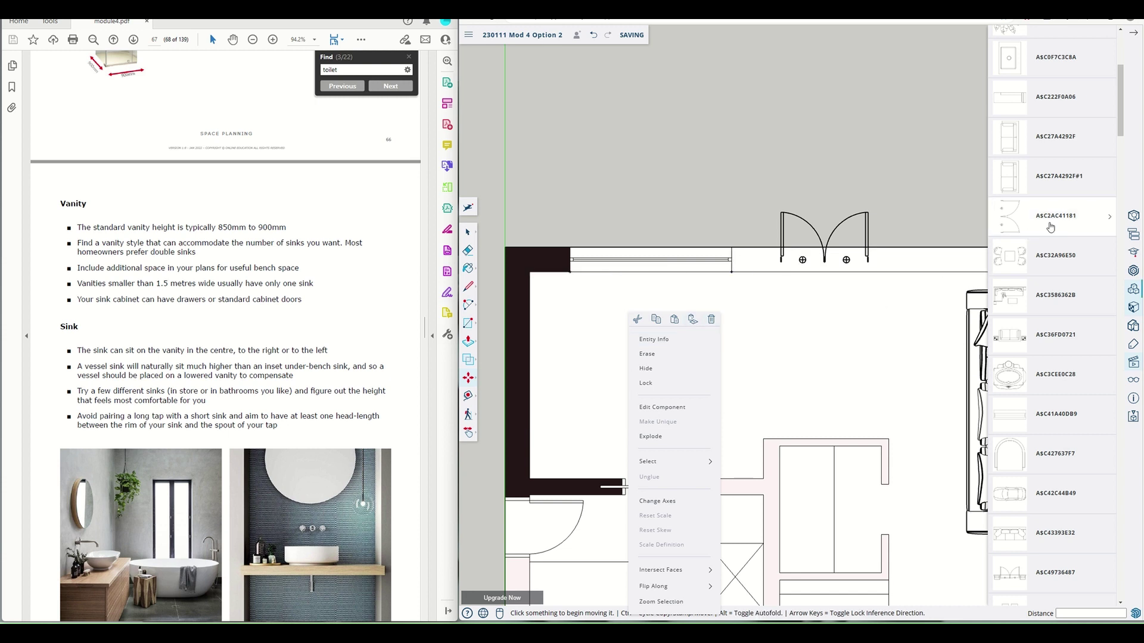
left_click(1012, 256)
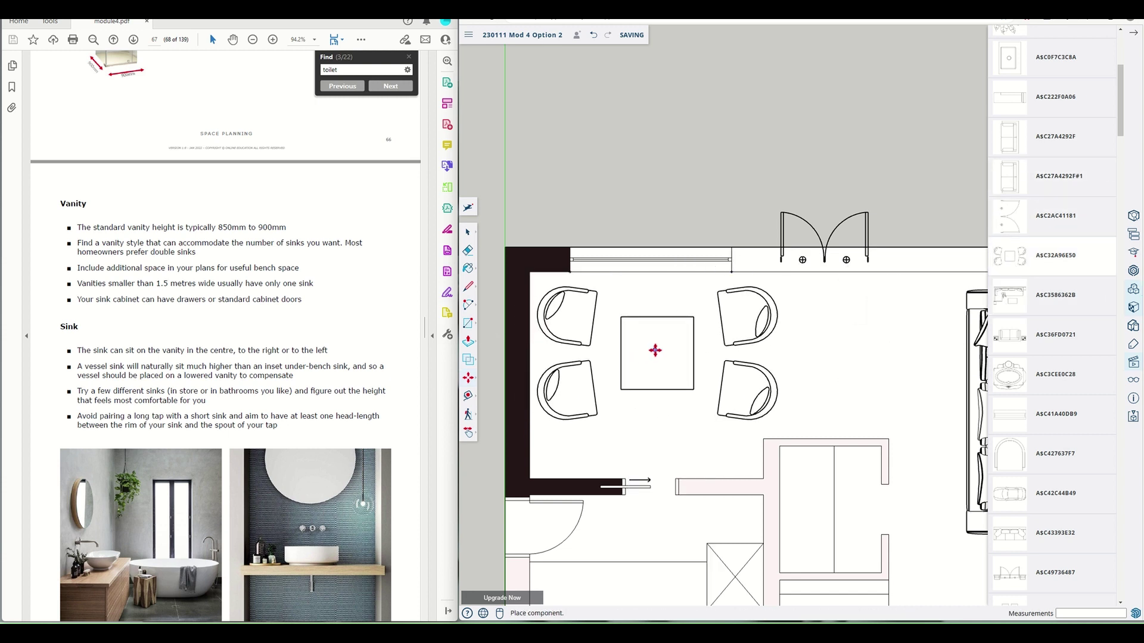
left_click(655, 350)
Look through the model's component list for a toilet in plan view
scroll(829, 382, "down", 6)
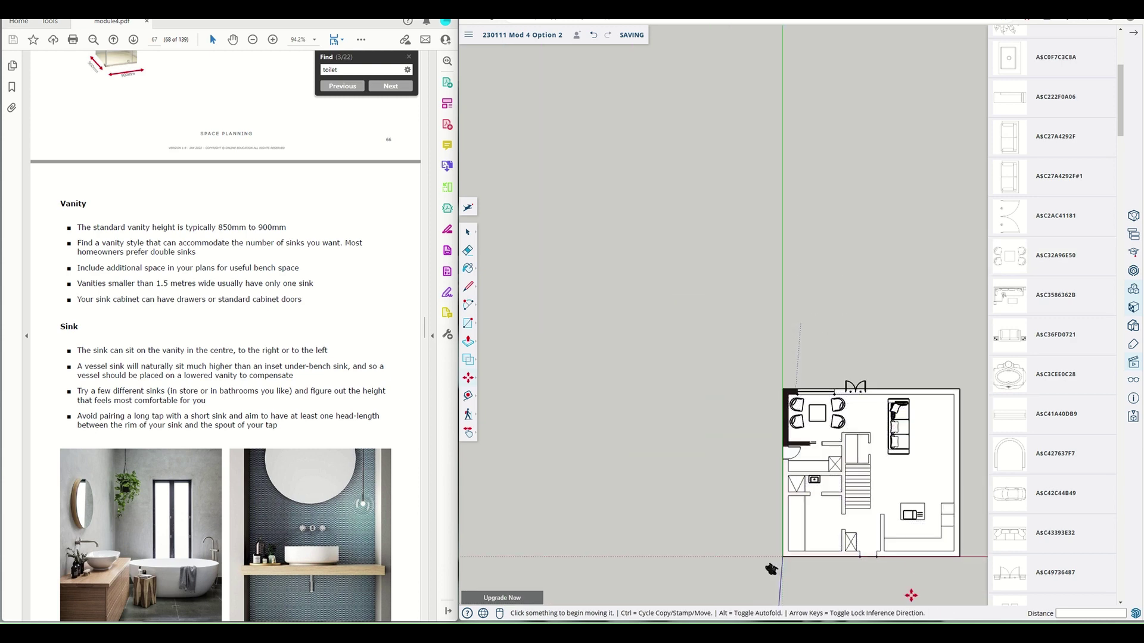
scroll(1030, 536, "down", 7)
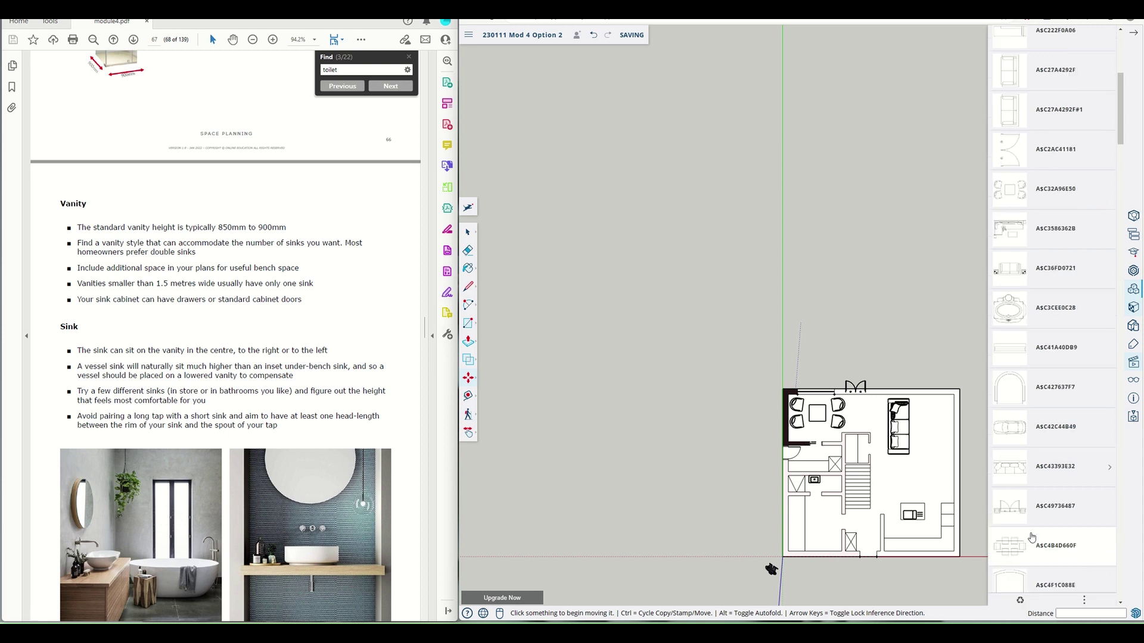
scroll(1032, 537, "down", 10)
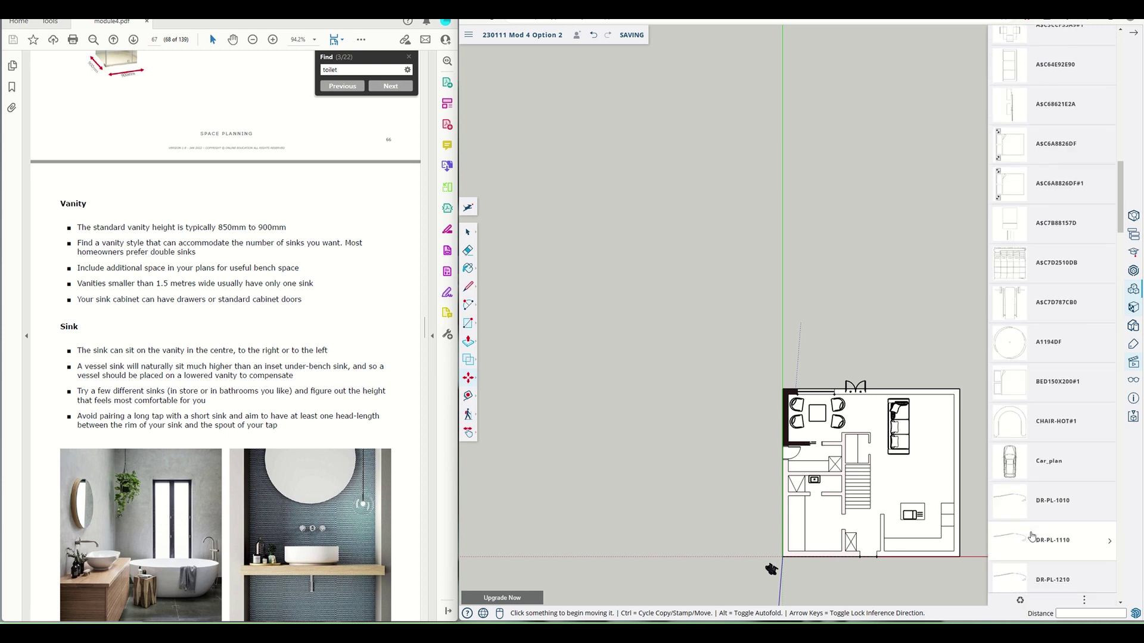
scroll(1014, 536, "down", 3)
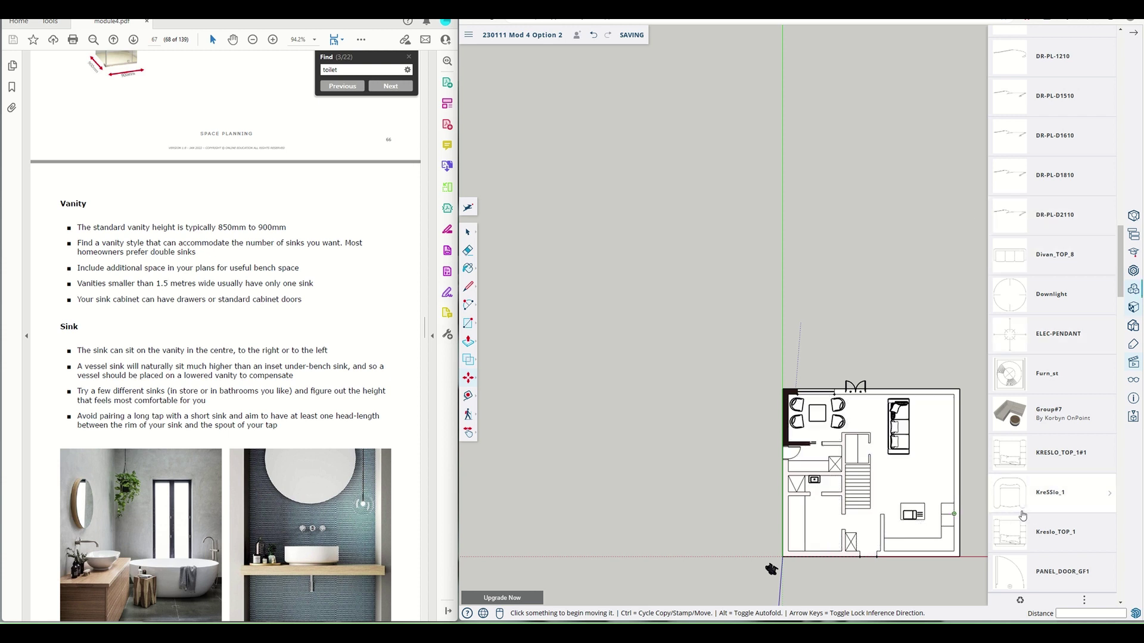
scroll(1022, 516, "down", 4)
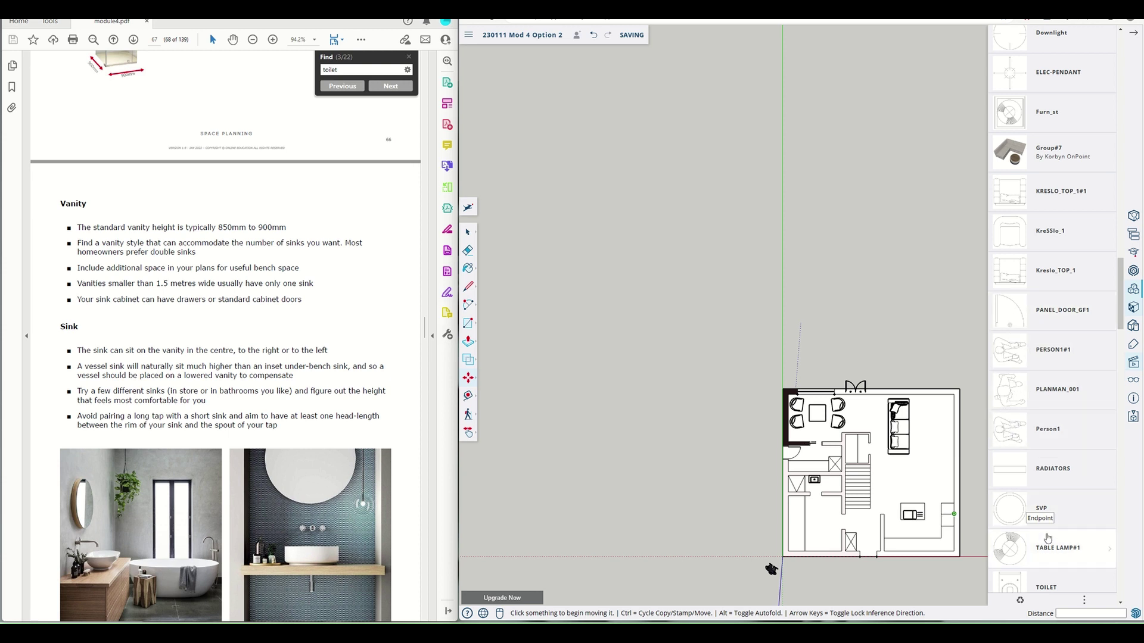
scroll(1028, 527, "down", 4)
scroll(1027, 526, "down", 2)
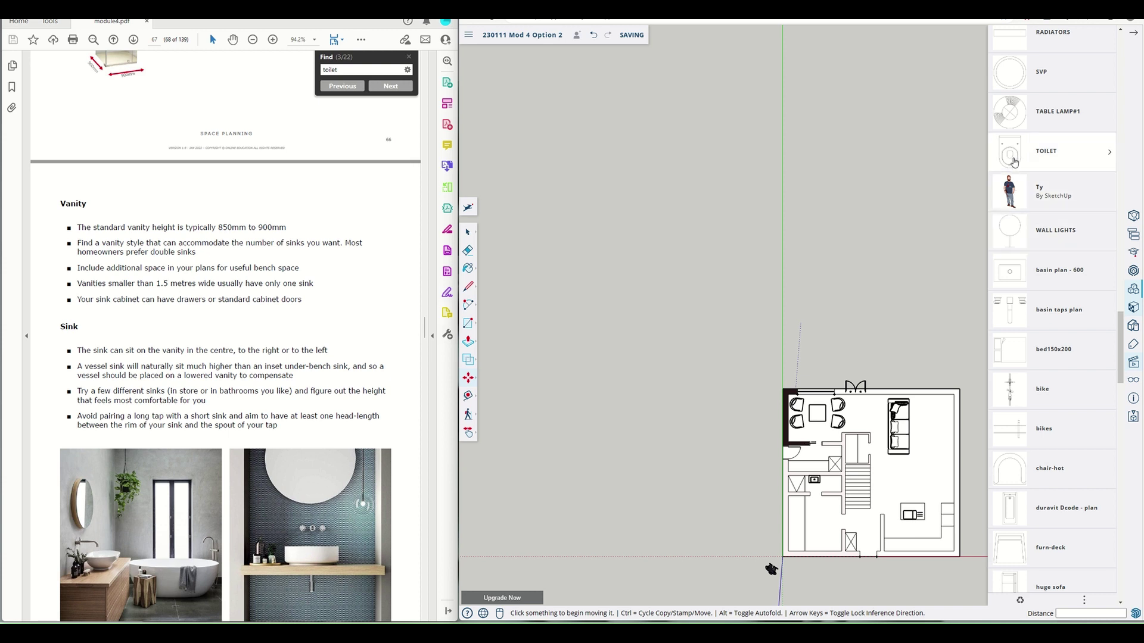
scroll(1016, 222, "up", 3)
scroll(1022, 332, "down", 6)
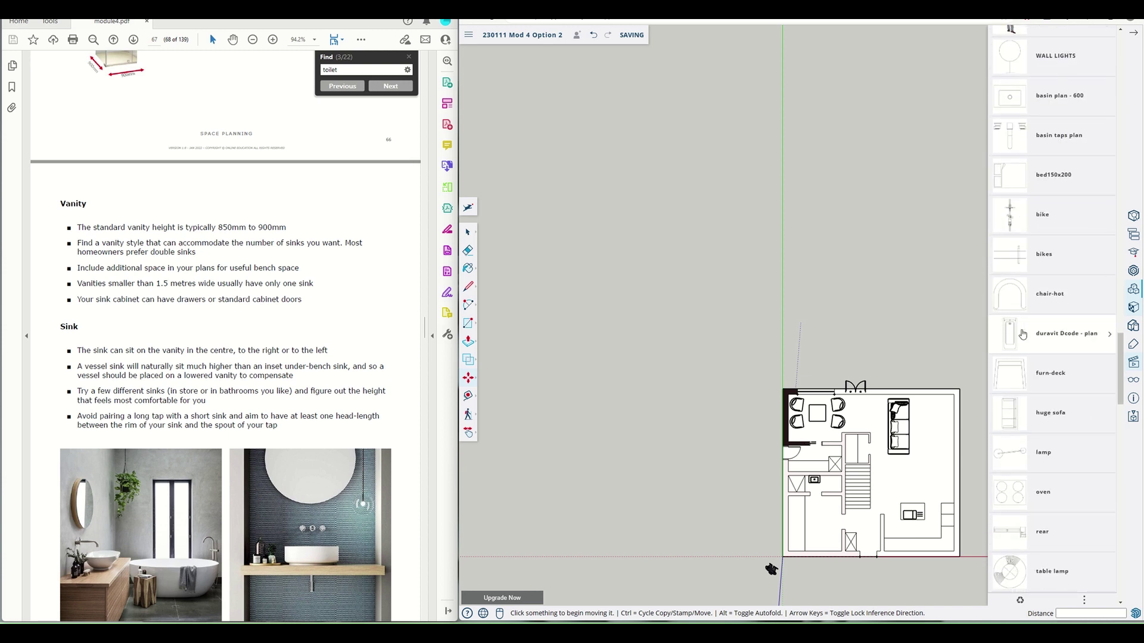
scroll(1021, 331, "up", 3)
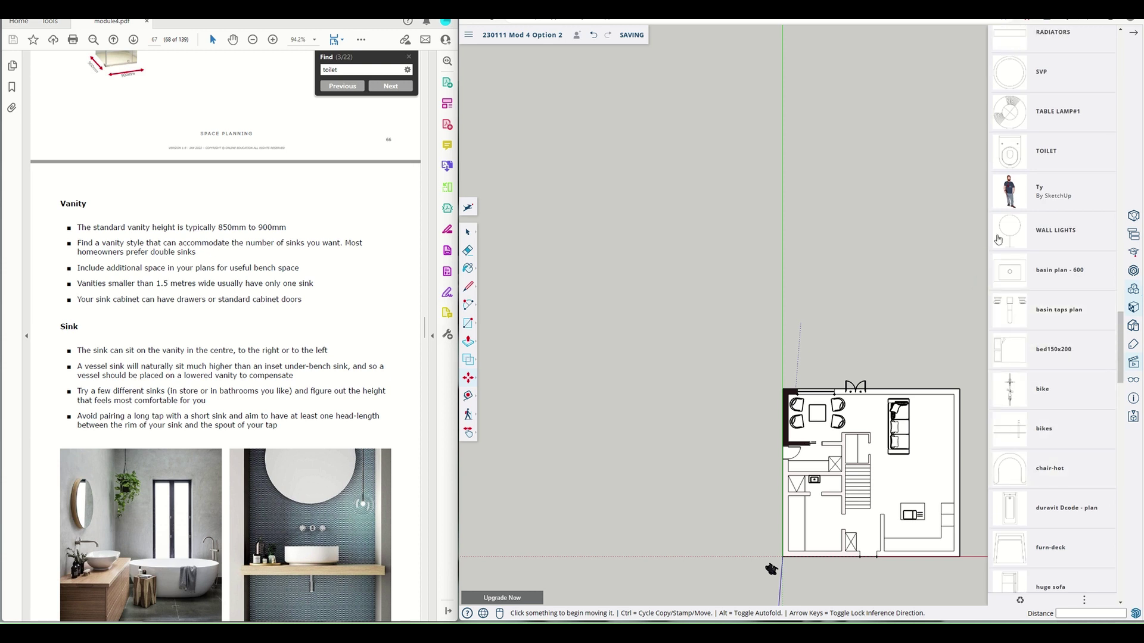
left_click(1009, 151)
scroll(839, 506, "up", 10)
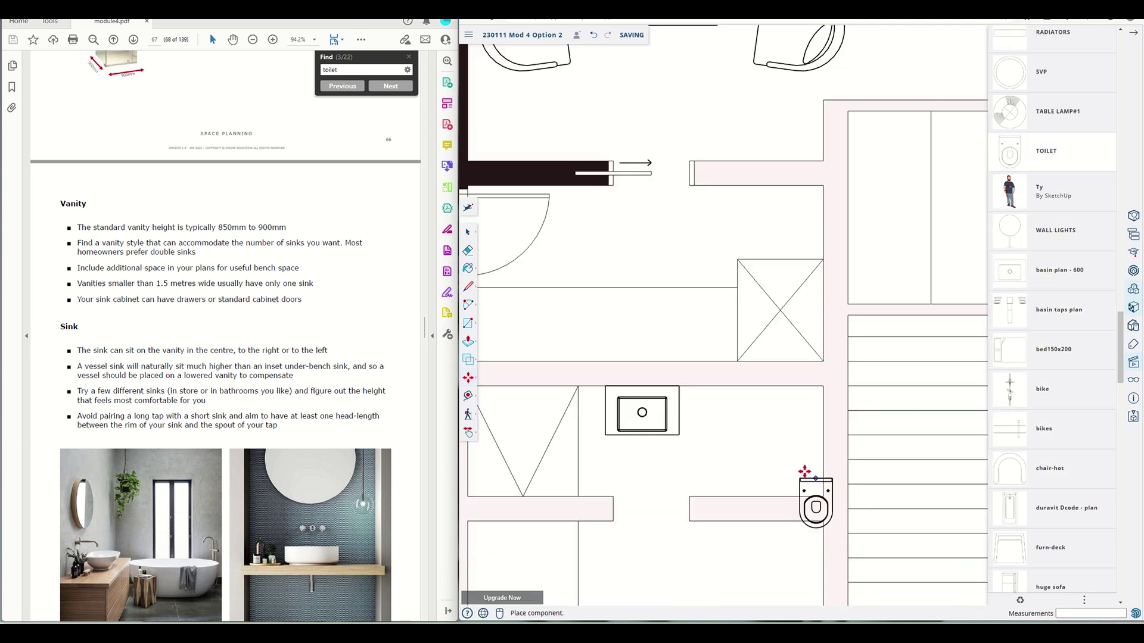
key("Escape")
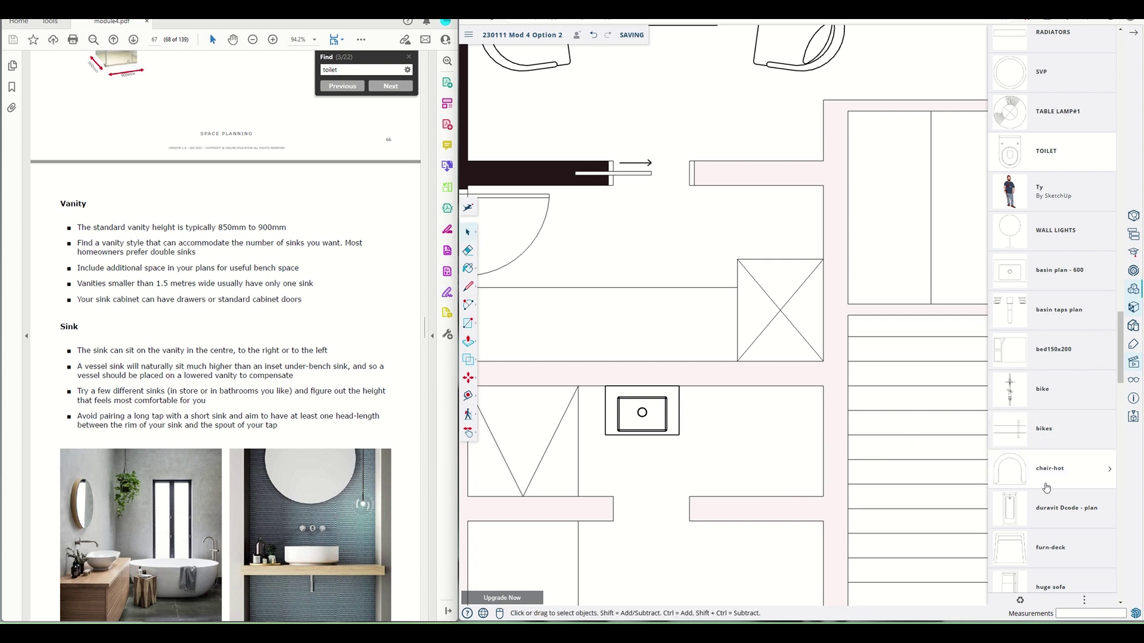
Insert the toilet component wc_pl_01 in the small bathroom beside the basin
scroll(1046, 488, "down", 3)
scroll(1047, 488, "down", 5)
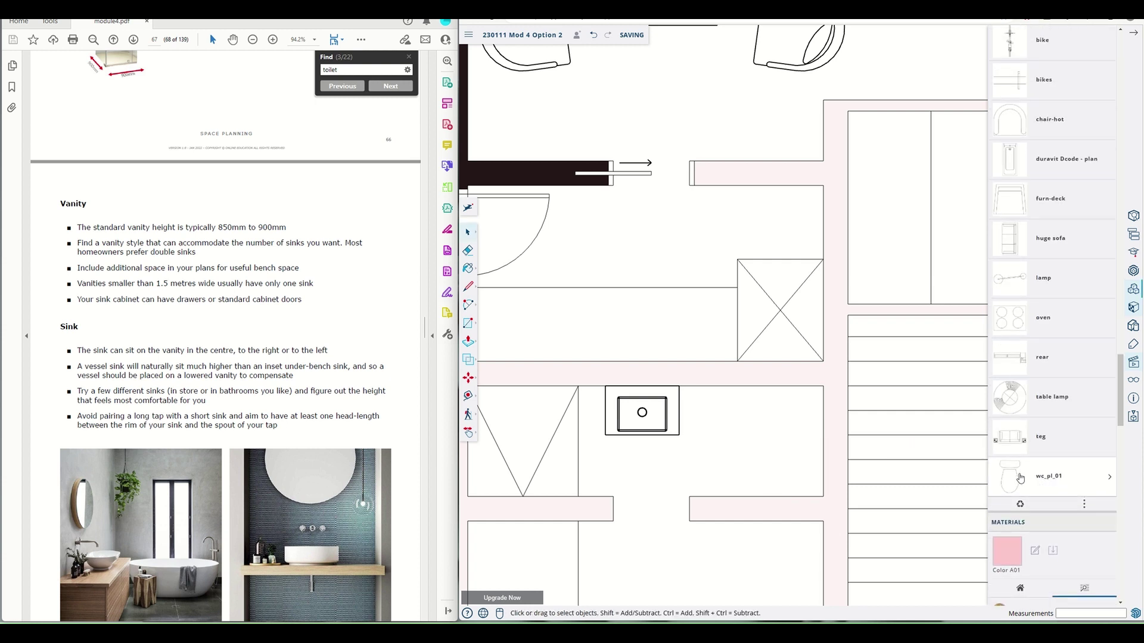
left_click(1016, 478)
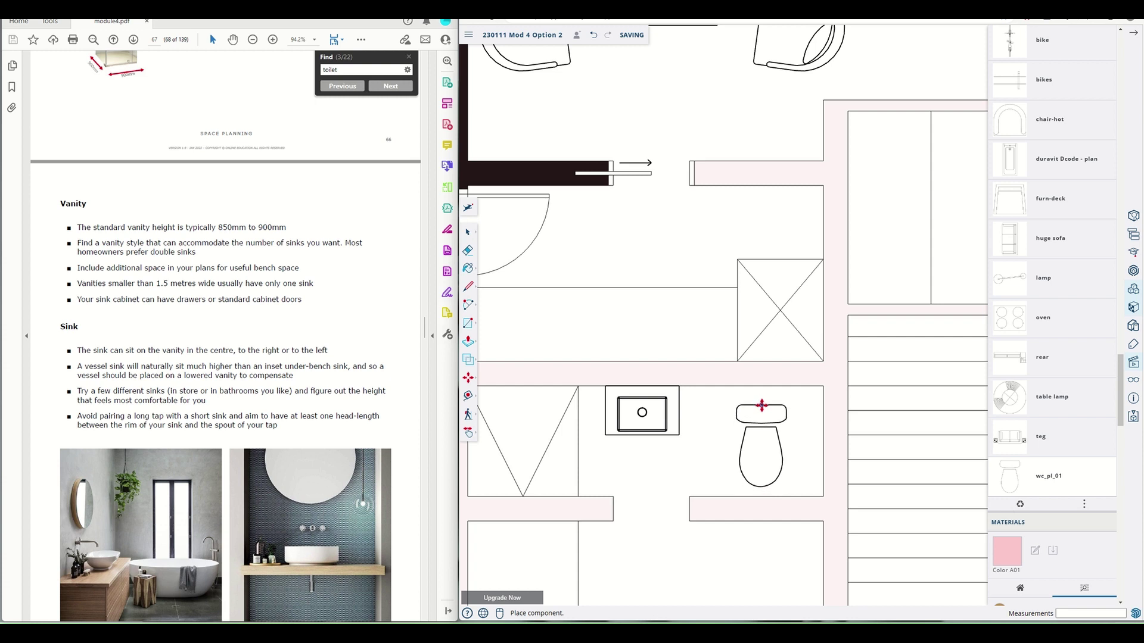
left_click(779, 405)
left_click(779, 406)
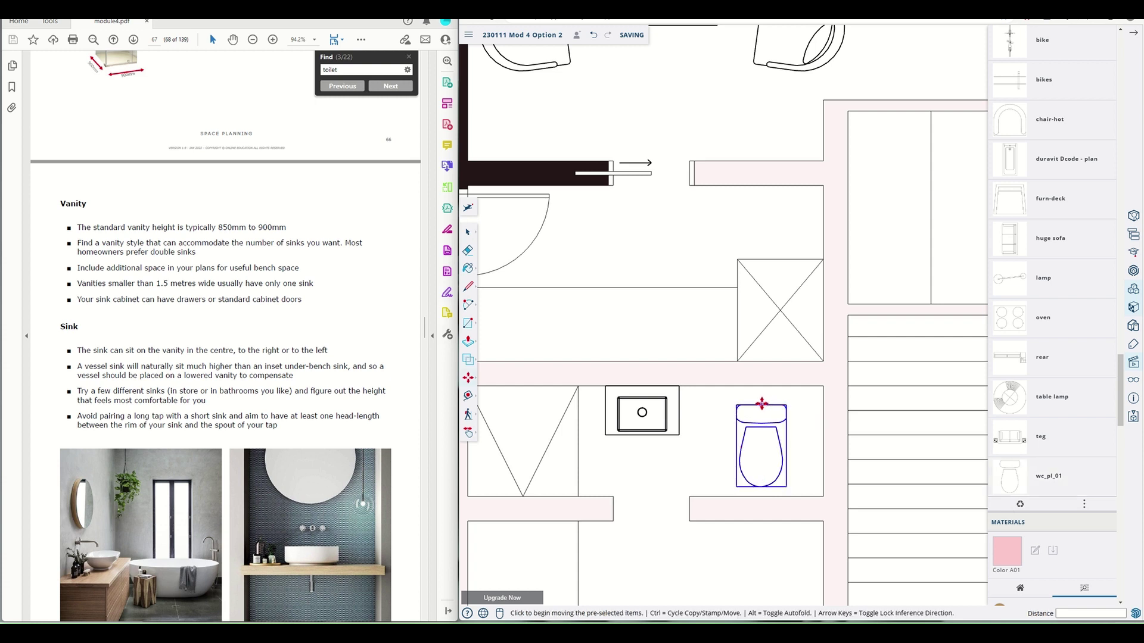
Rotate the toilet a quarter turn and move its cistern flush against the bathroom wall on the staircase side
left_click(751, 400)
left_click(751, 407)
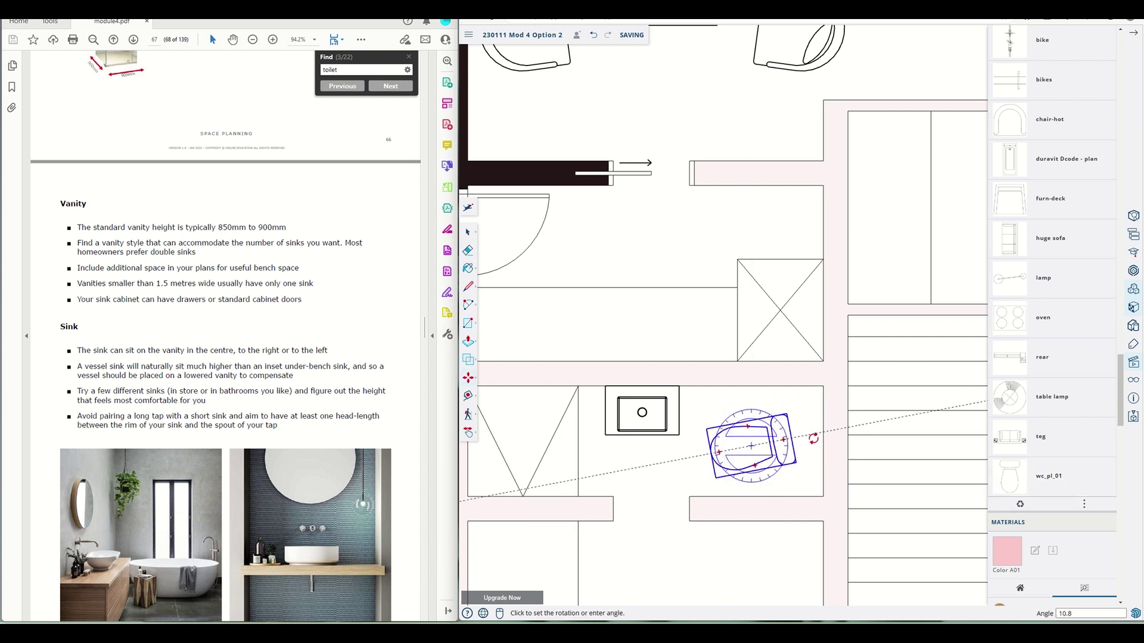
left_click(808, 446)
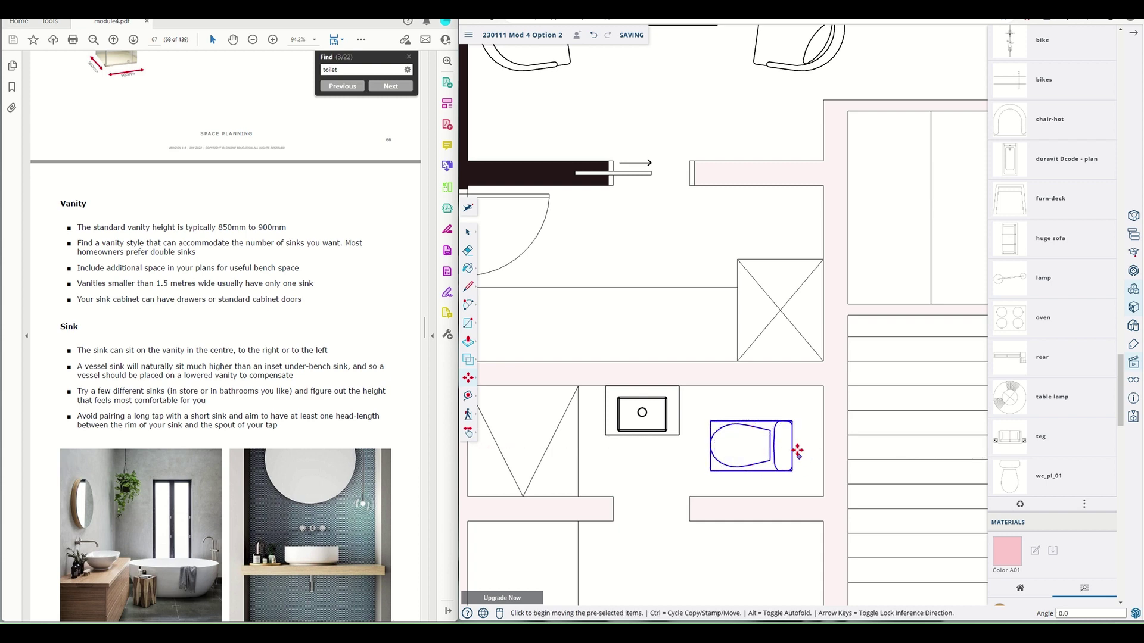
left_click(794, 447)
left_click(825, 443)
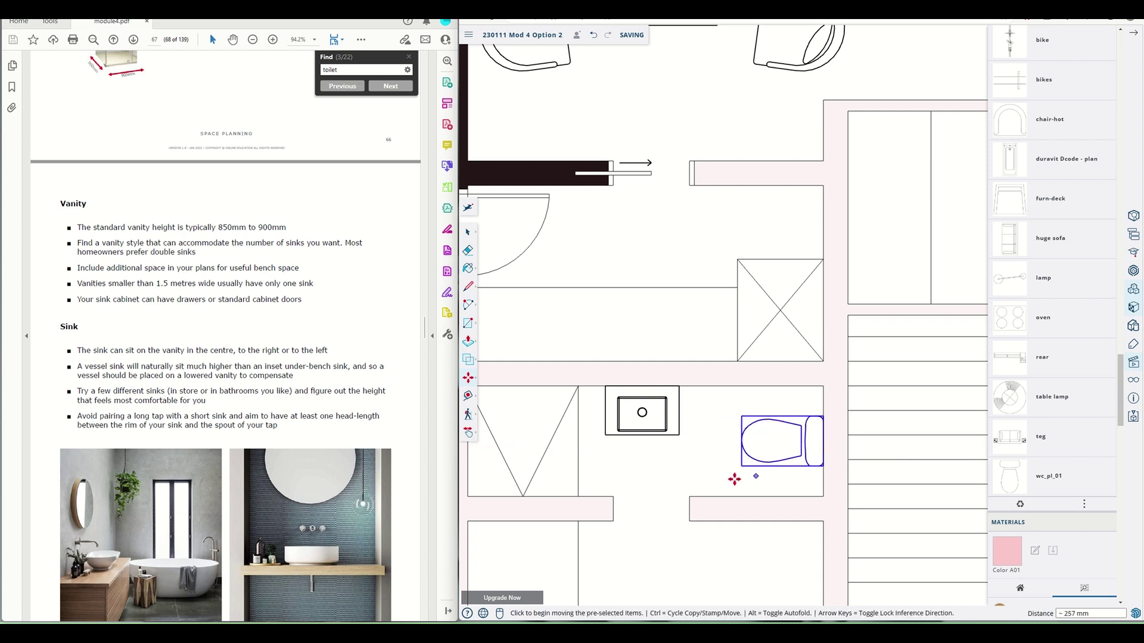
Look through the component list and the imported sample floor plans for a kitchen hob
scroll(707, 451, "down", 10)
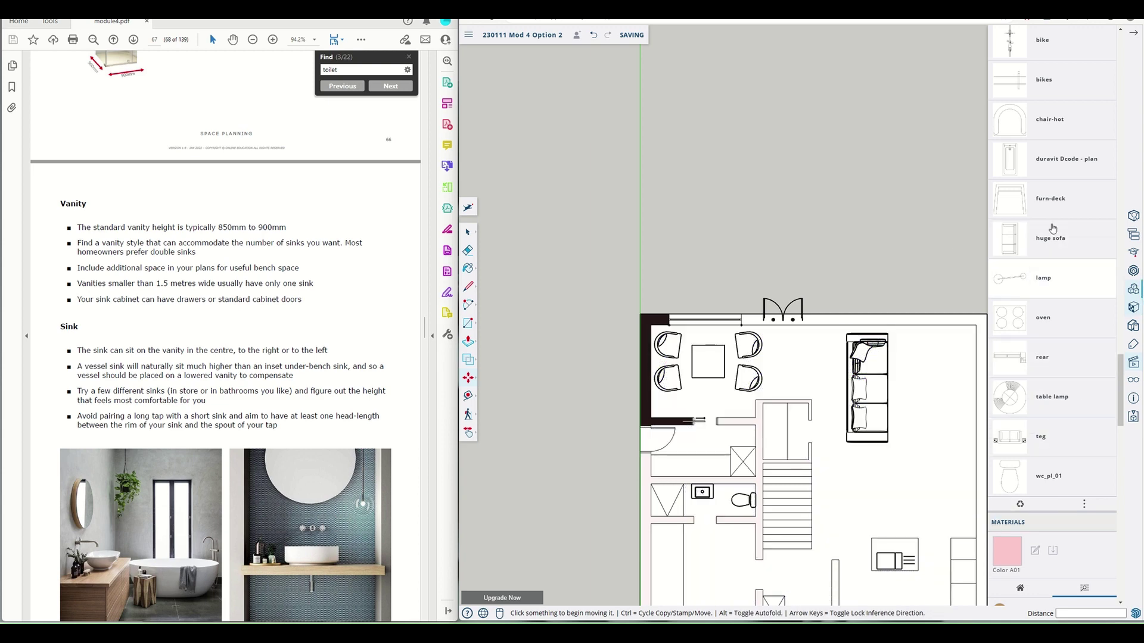
scroll(1049, 479, "down", 7)
scroll(1046, 478, "up", 20)
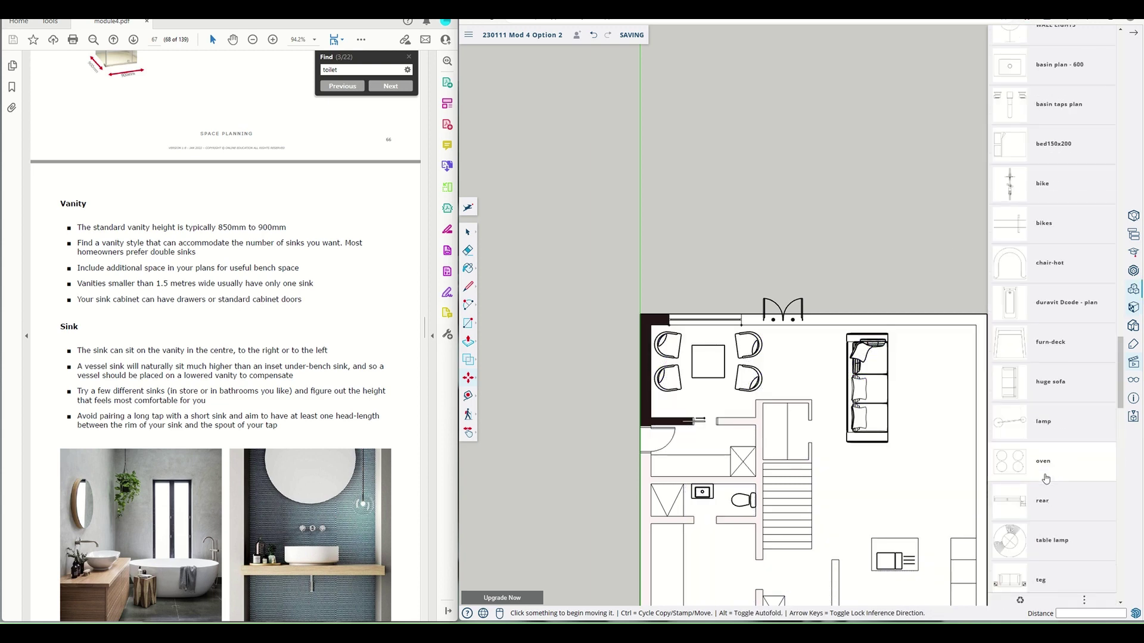
scroll(1045, 478, "up", 15)
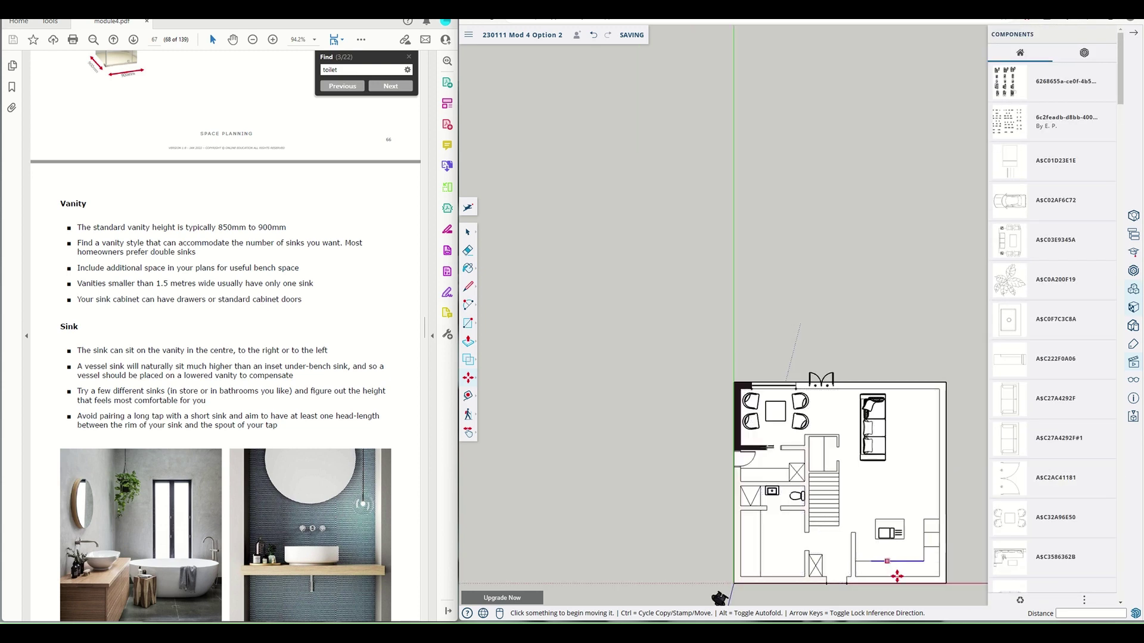
scroll(571, 329, "down", 1)
scroll(571, 329, "down", 4)
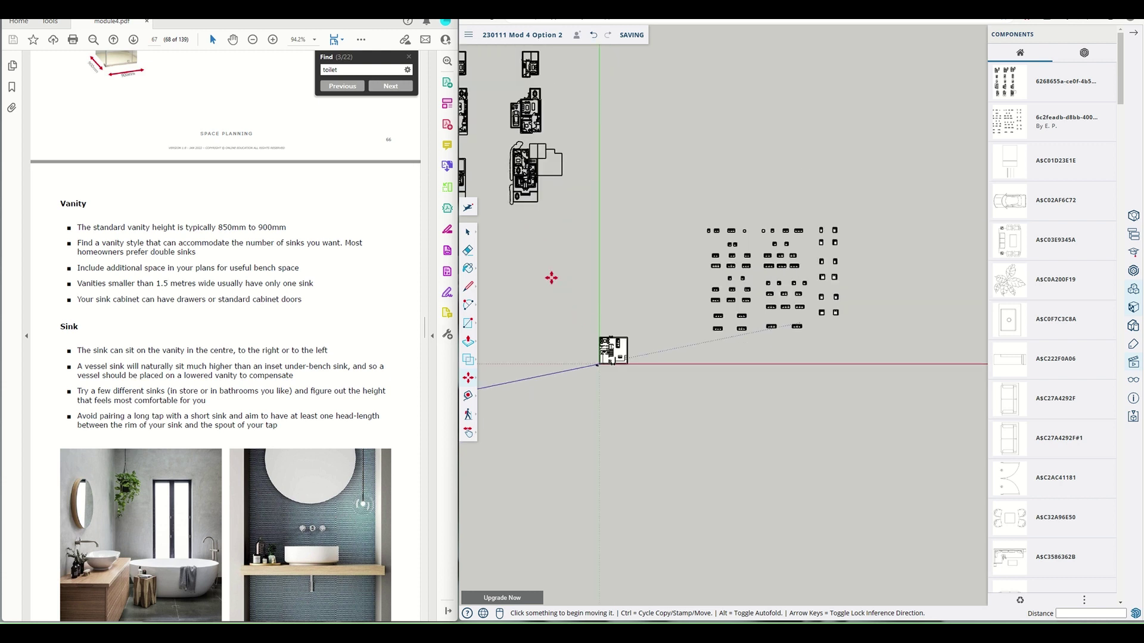
key("h")
mouse_move(500, 231)
left_mouse_down()
mouse_move(607, 314)
mouse_move(590, 306)
left_mouse_up()
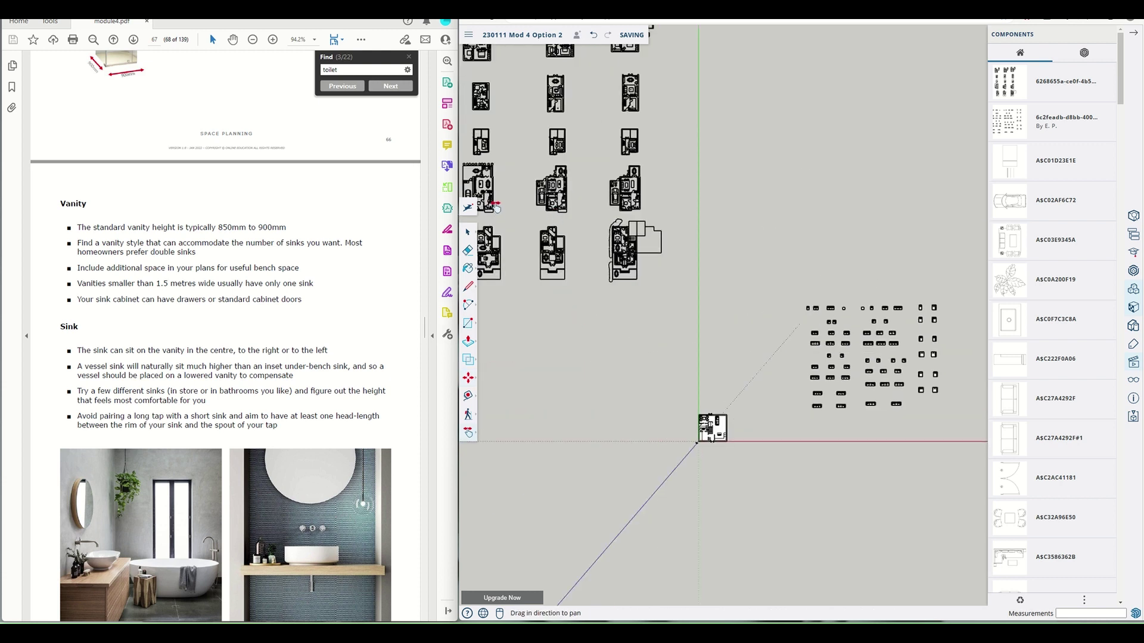
left_click_drag(582, 347, 709, 434)
scroll(805, 424, "up", 3)
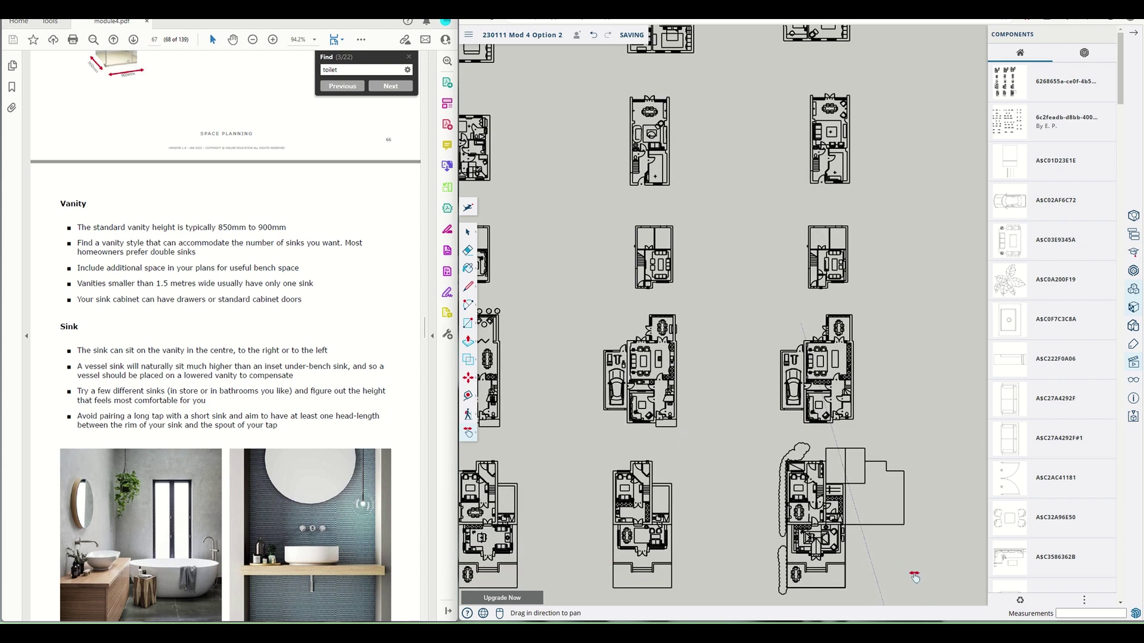
scroll(914, 577, "up", 6)
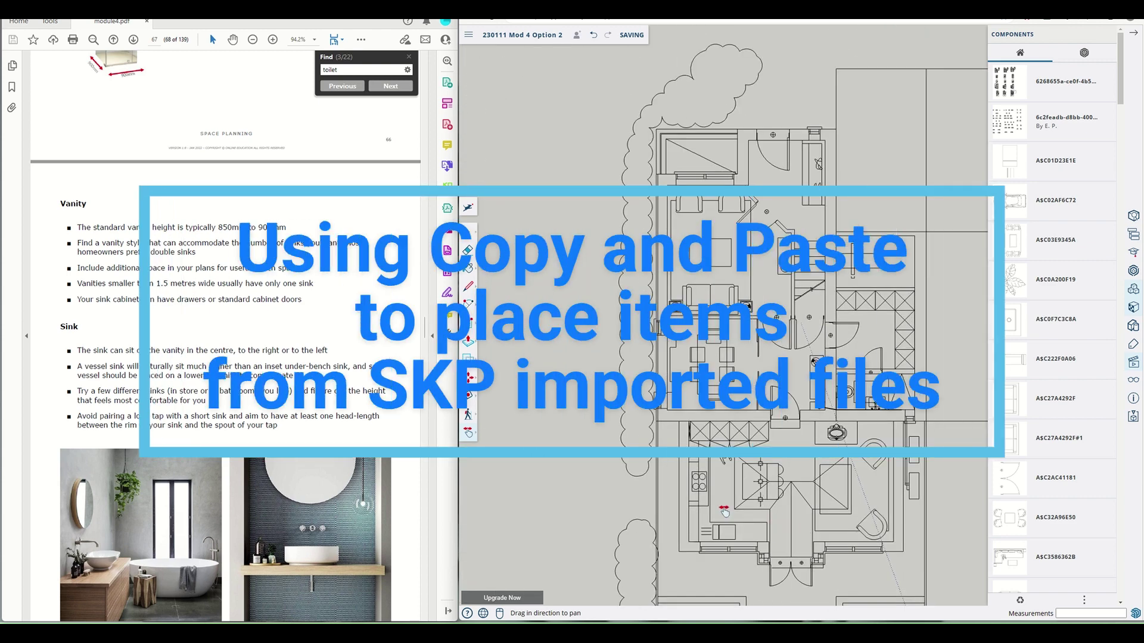
scroll(723, 511, "up", 4)
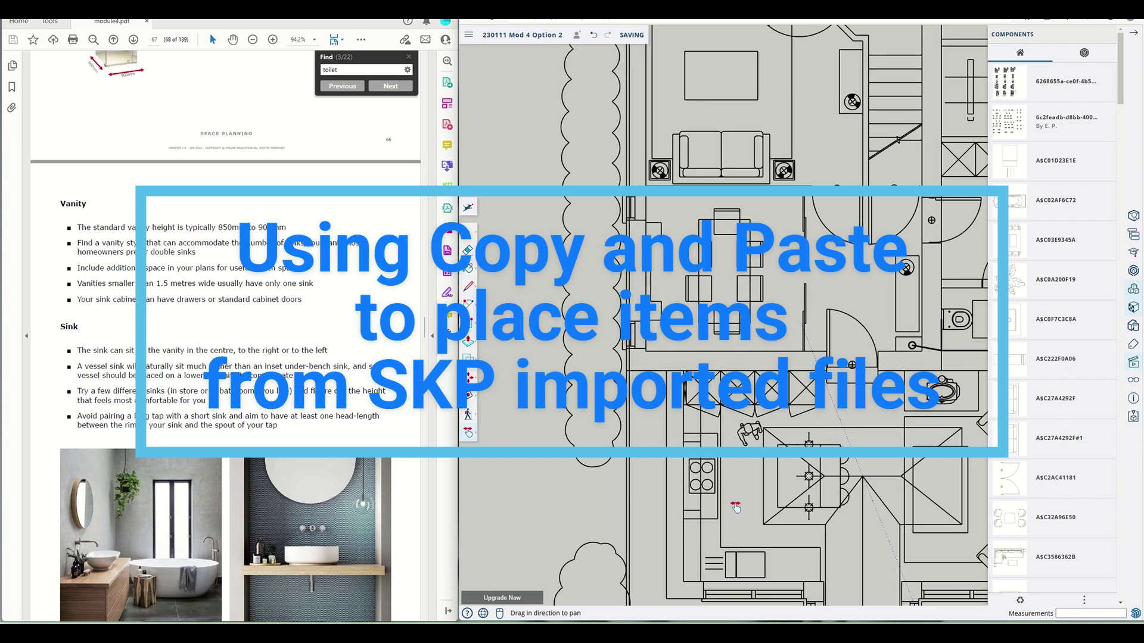
scroll(736, 507, "down", 8)
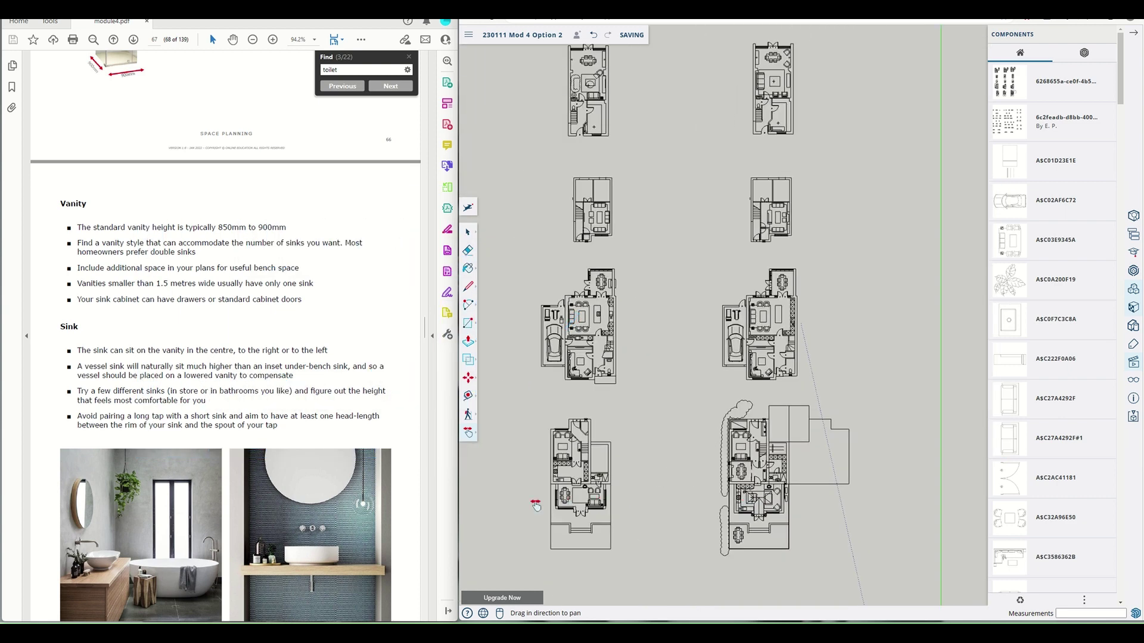
Move the four-burner hob from the imported sample plan onto the long kitchen worktop along the lower external wall and rotate it a quarter turn
scroll(539, 479, "up", 10)
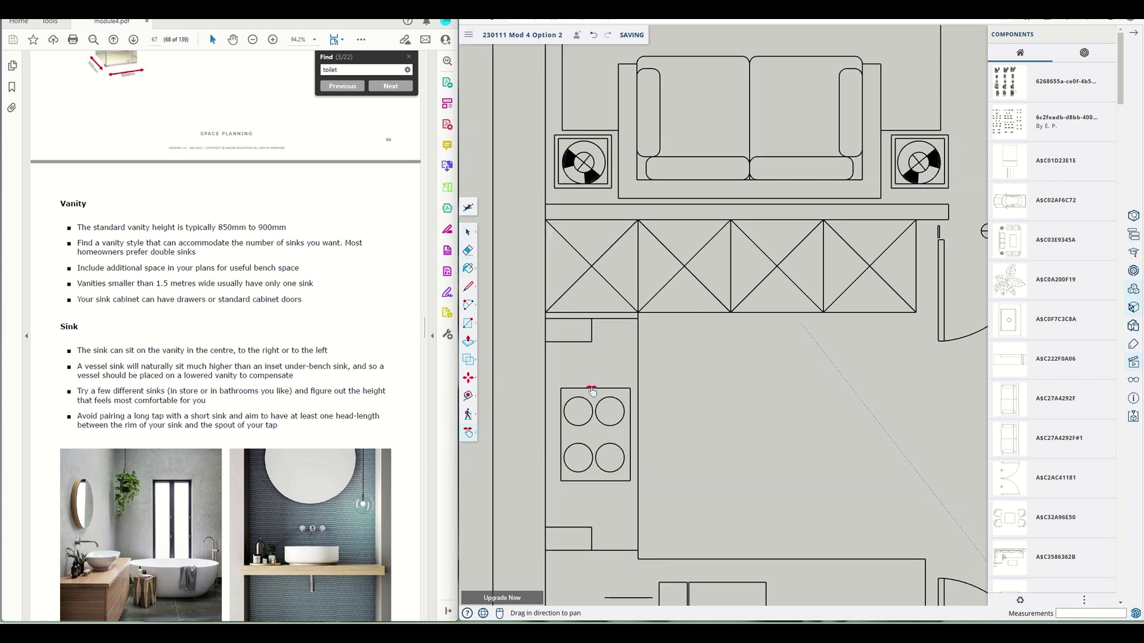
key("m")
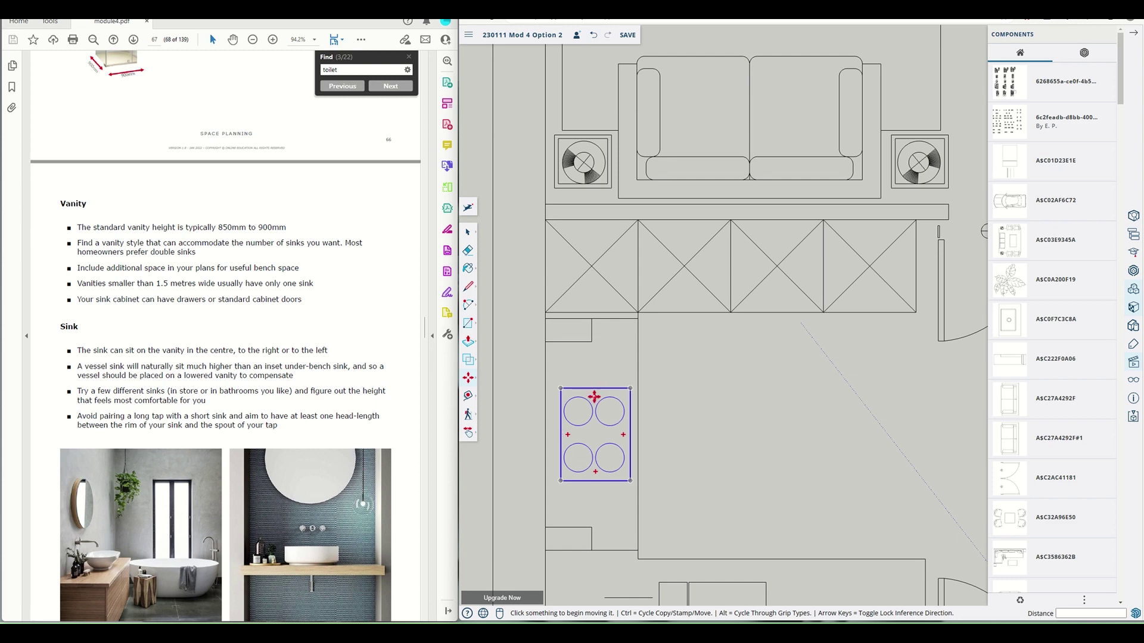
left_click(560, 438)
scroll(586, 459, "down", 10)
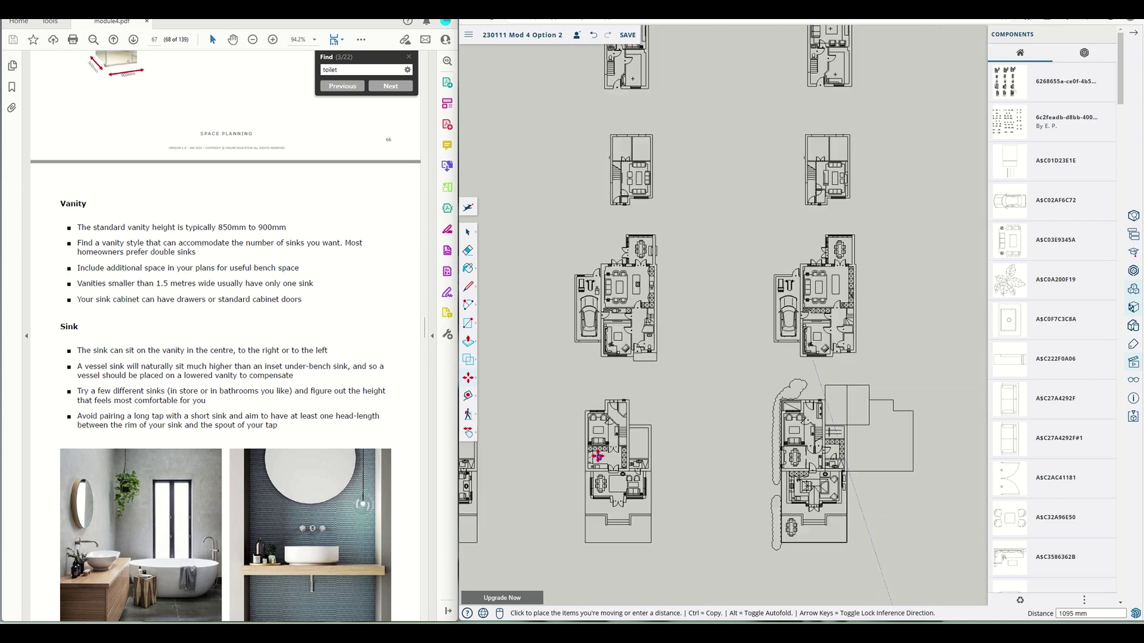
scroll(602, 457, "down", 2)
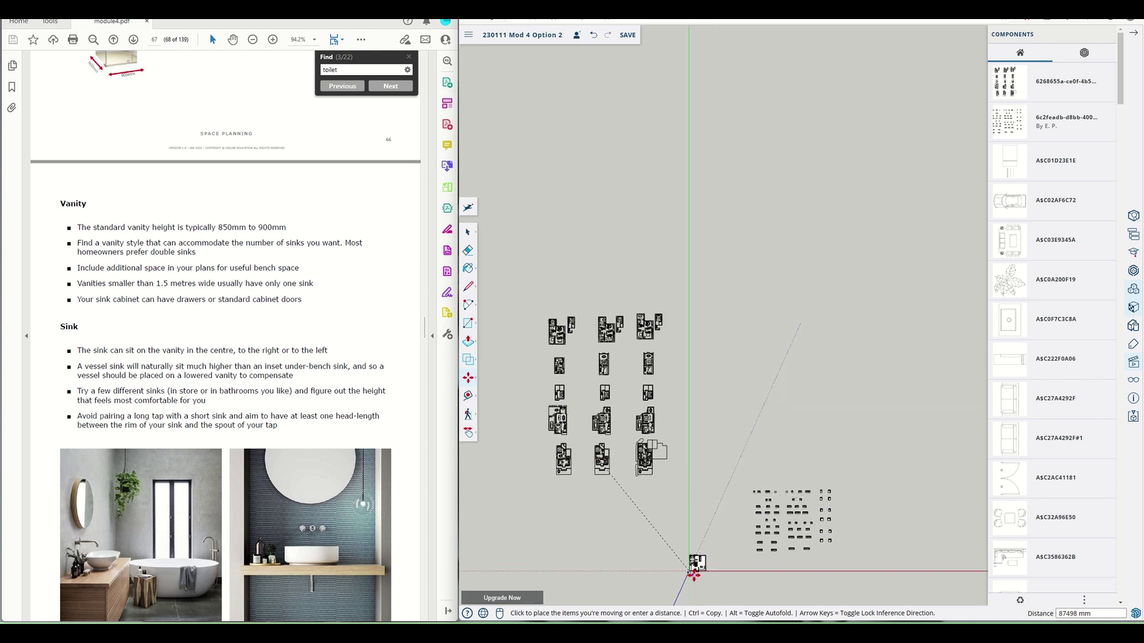
scroll(694, 574, "up", 8)
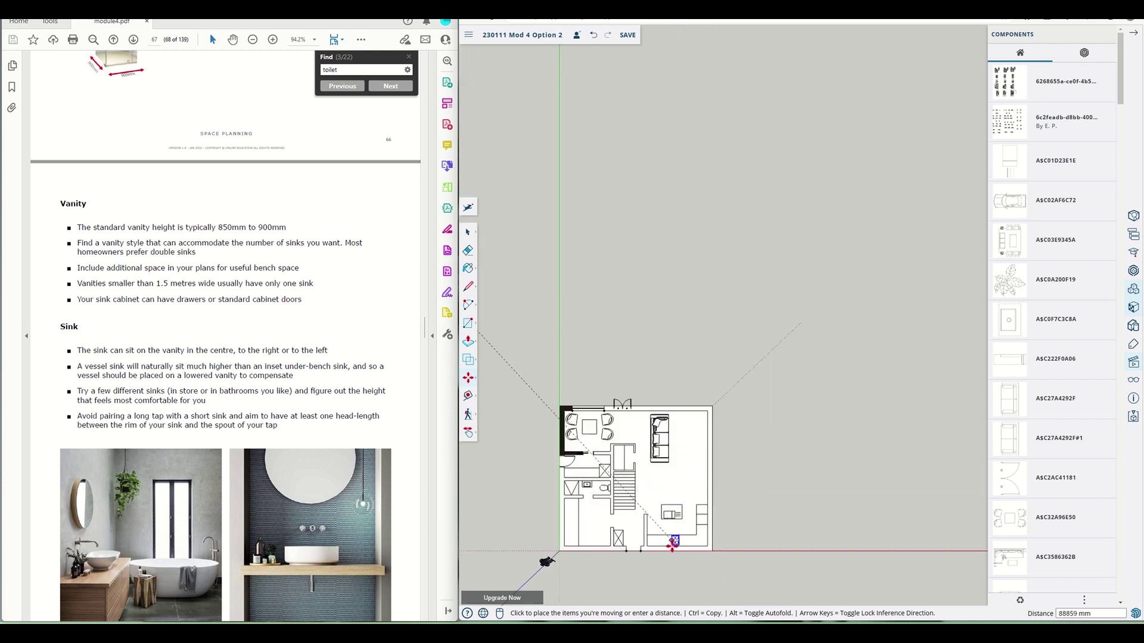
scroll(673, 544, "up", 6)
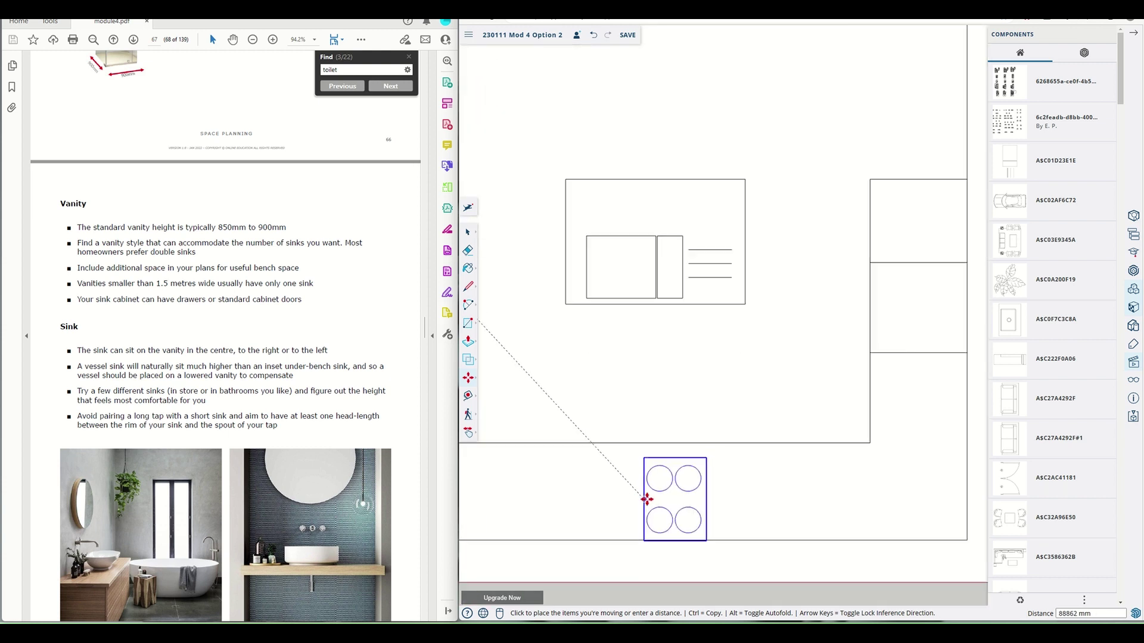
scroll(647, 499, "down", 2)
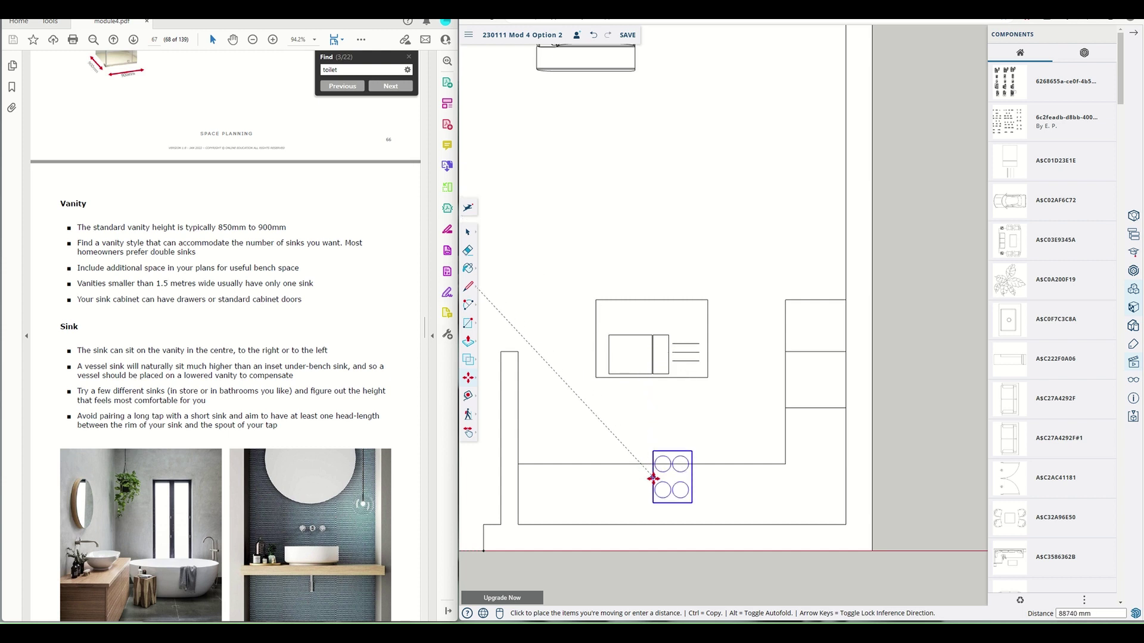
left_click(653, 494)
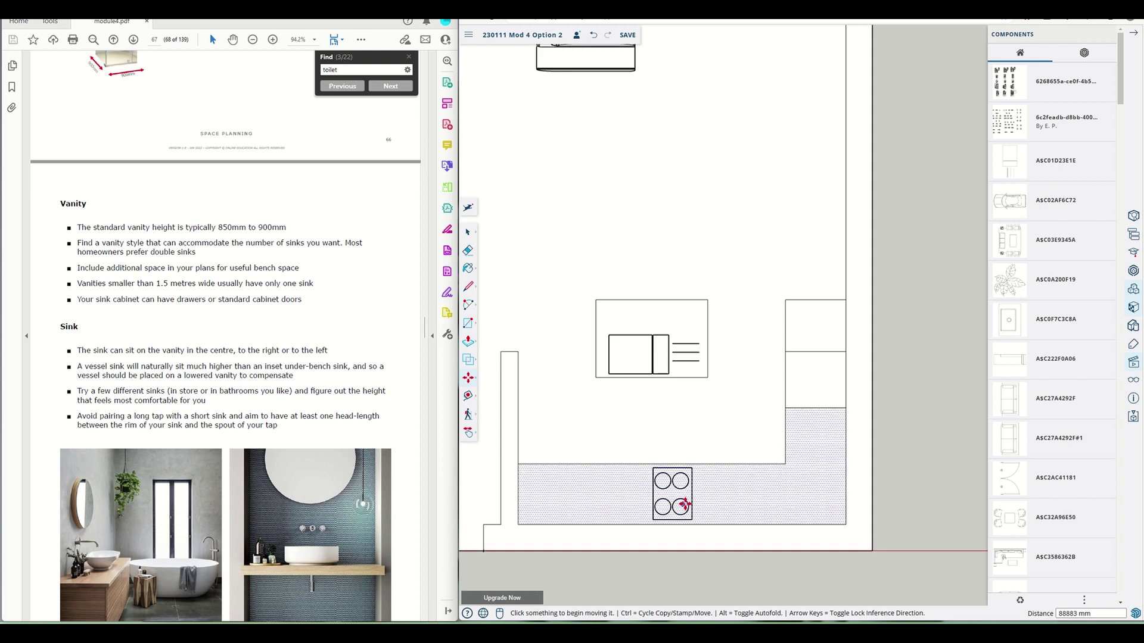
left_click(673, 474)
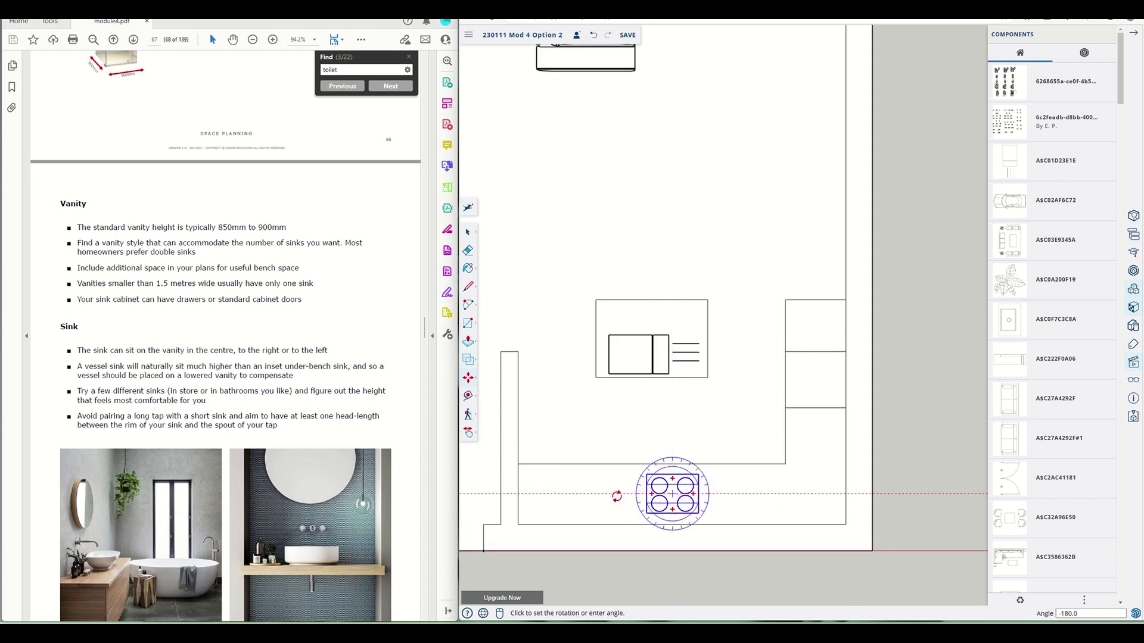
left_click(616, 497)
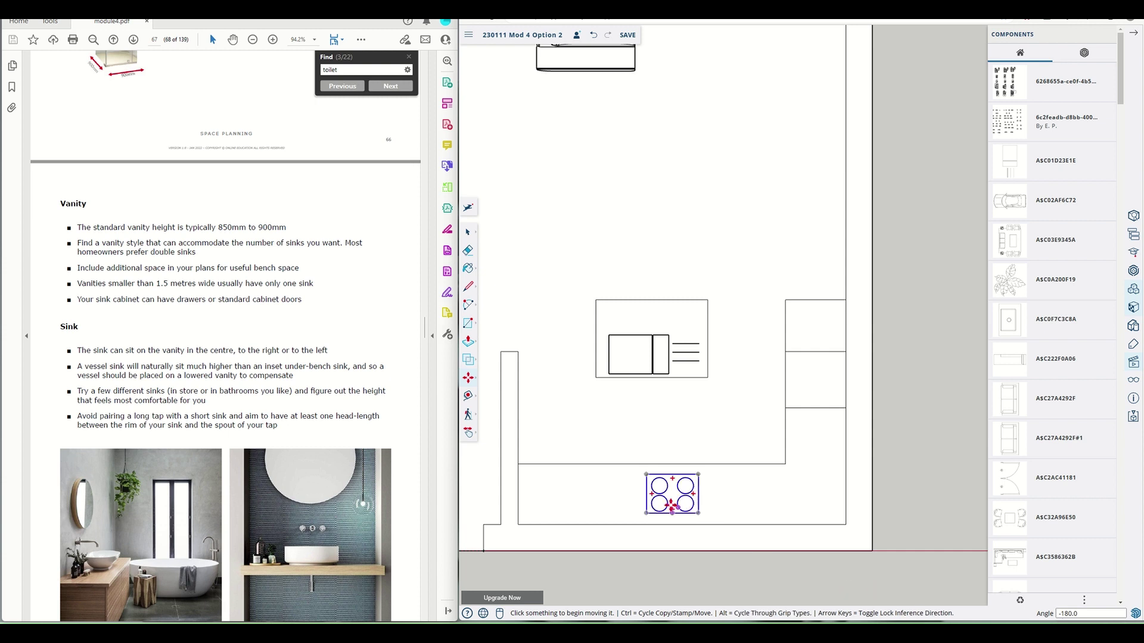
Move the four-burner hob a short distance along the long kitchen worktop towards the short partition wall
left_click(647, 513)
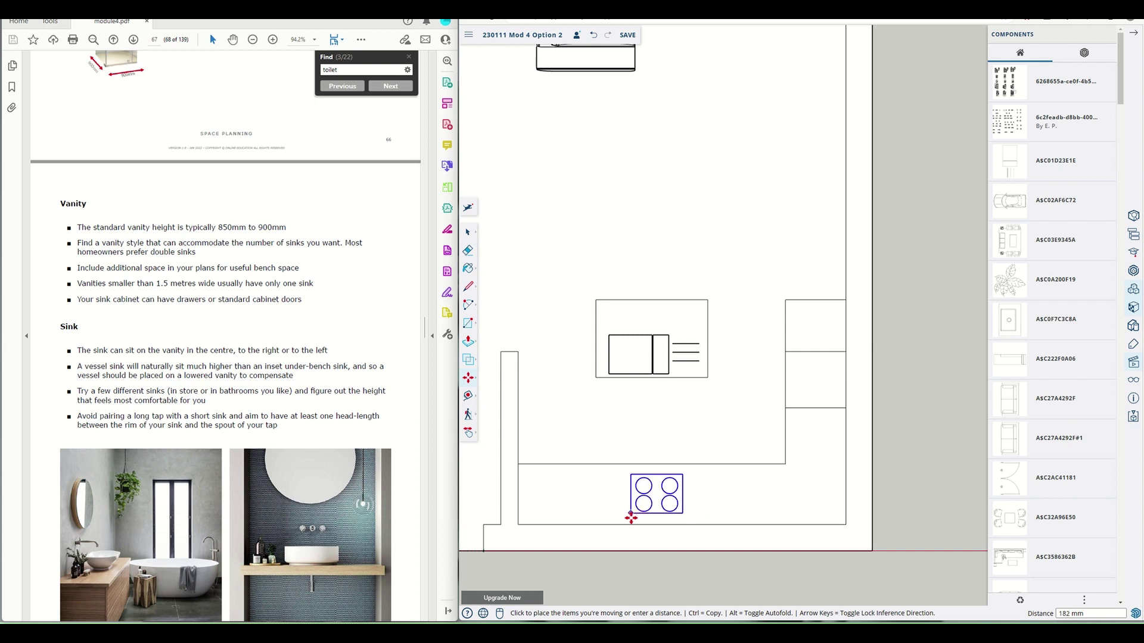
left_click(634, 514)
Look through the imported sample floor plans for a dining table with chairs
scroll(735, 549, "down", 6)
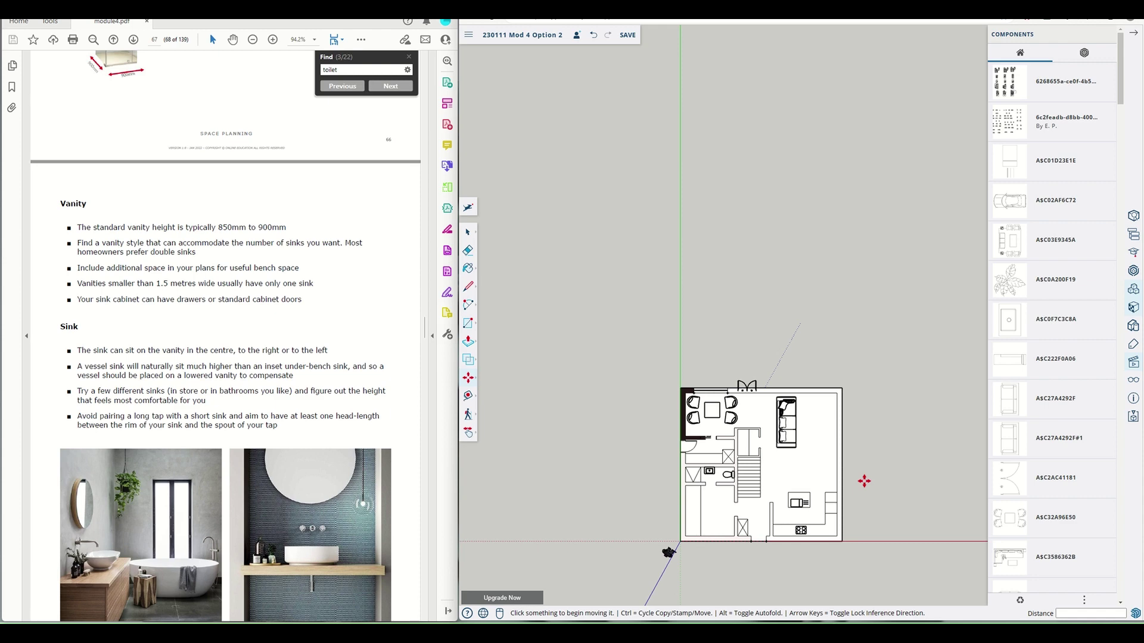
scroll(863, 481, "down", 5)
scroll(765, 293, "up", 8)
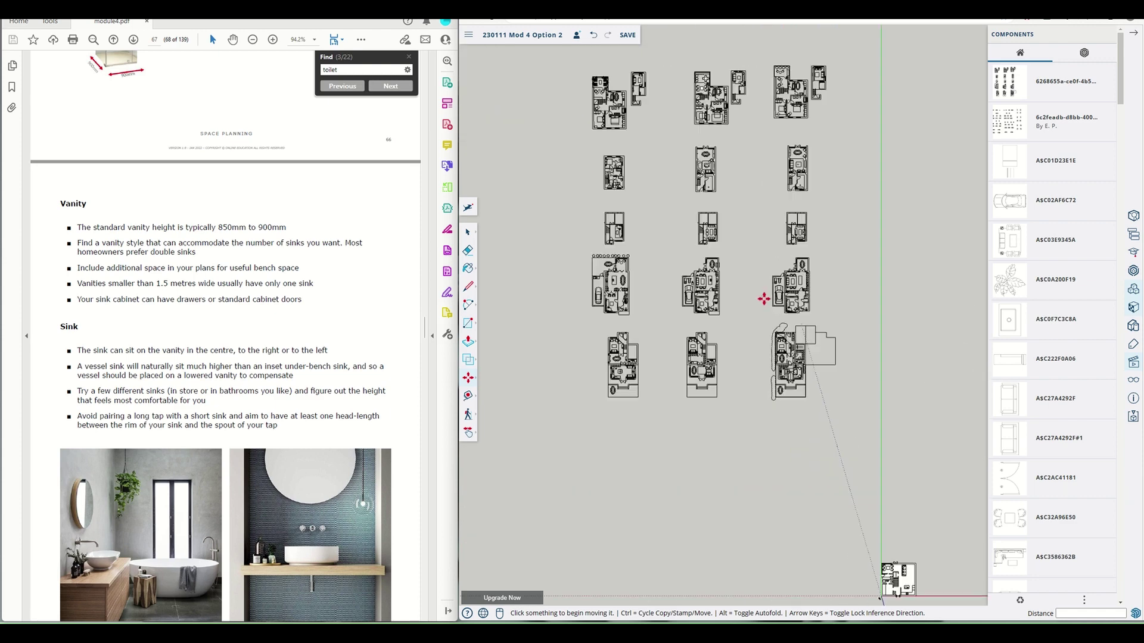
scroll(727, 498, "up", 6)
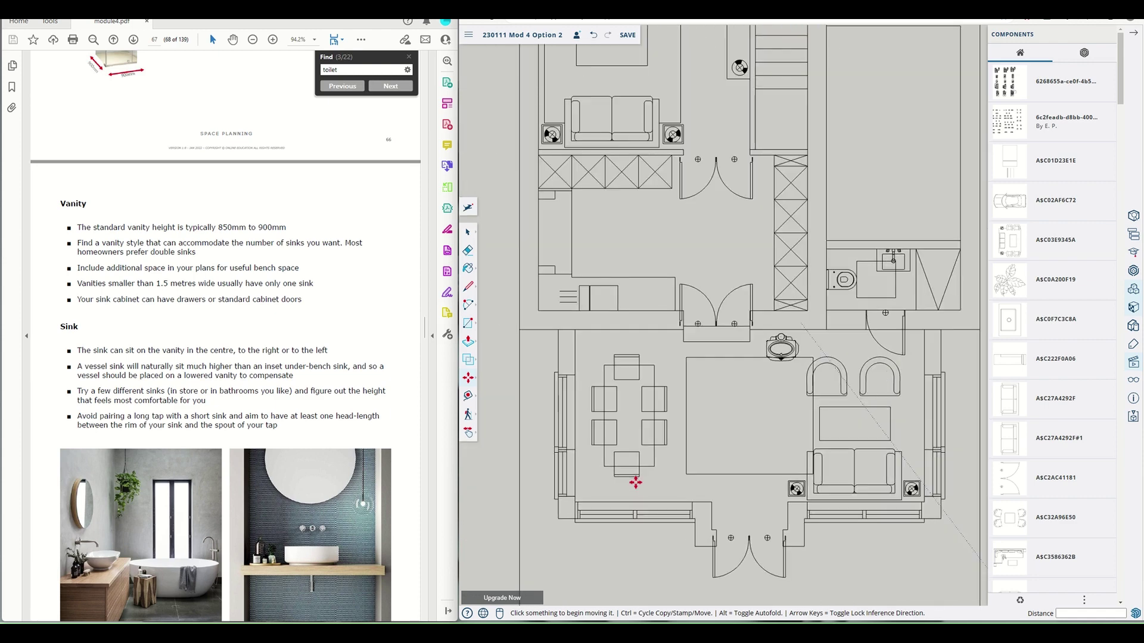
scroll(656, 476, "down", 1)
scroll(638, 471, "down", 6)
scroll(557, 479, "up", 3)
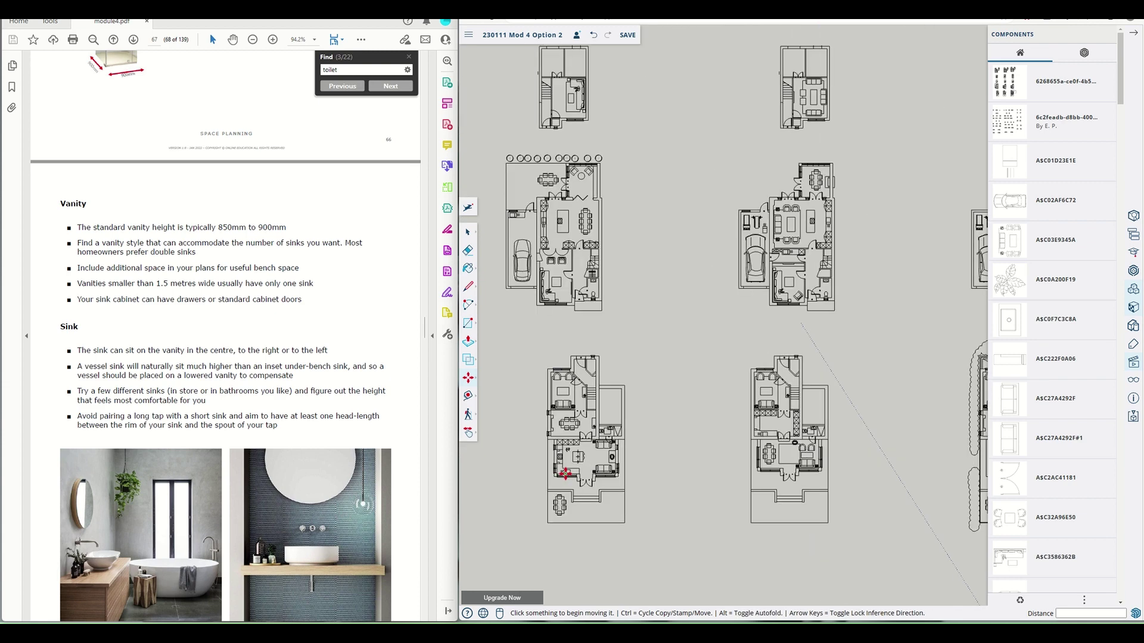
scroll(579, 220, "up", 5)
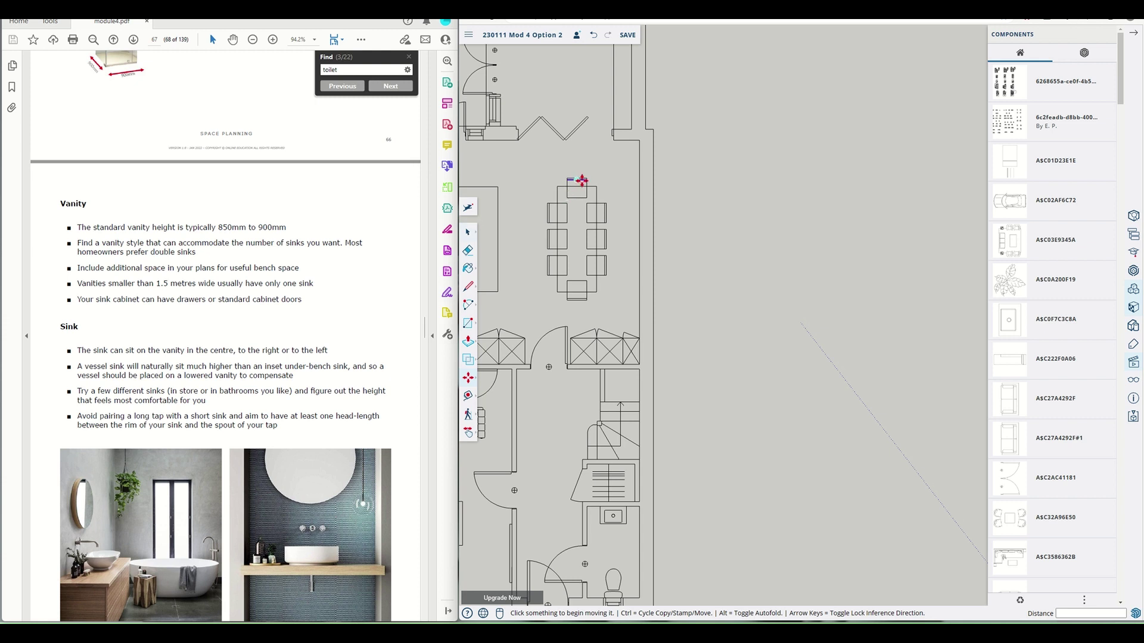
left_click(469, 234)
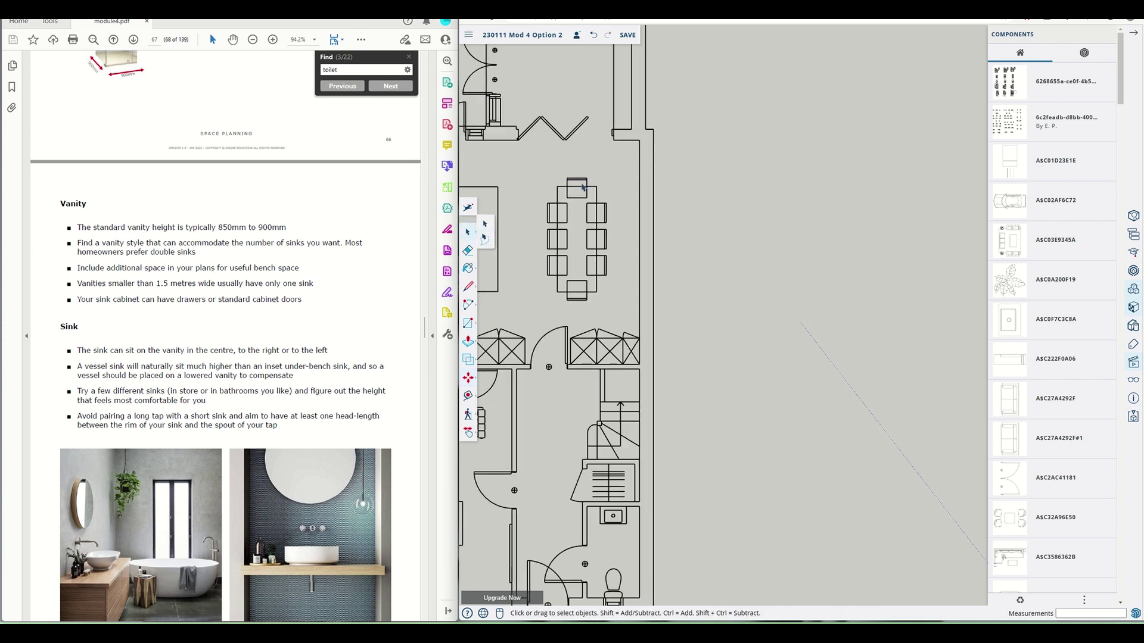
left_click(492, 223)
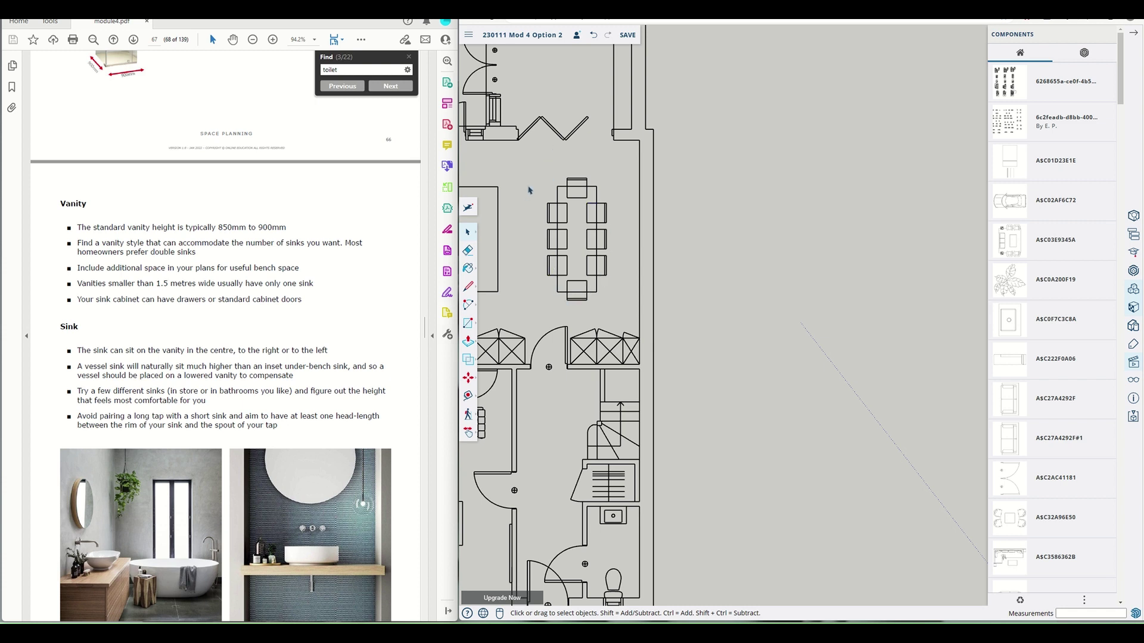
left_click_drag(536, 168, 622, 320)
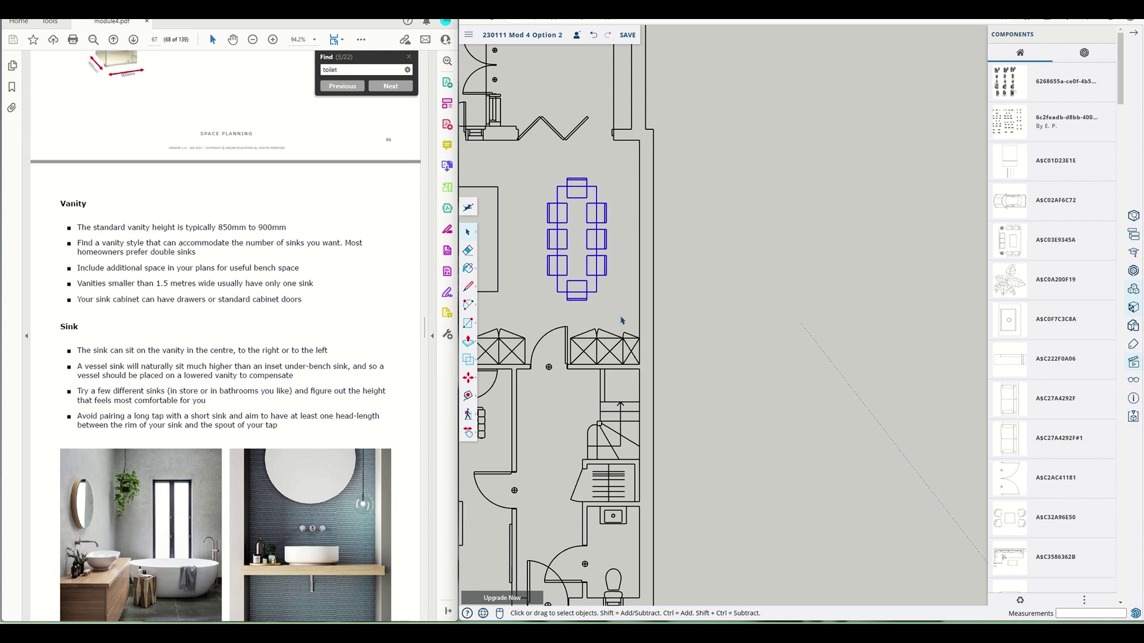
right_click(594, 212)
left_click(565, 208)
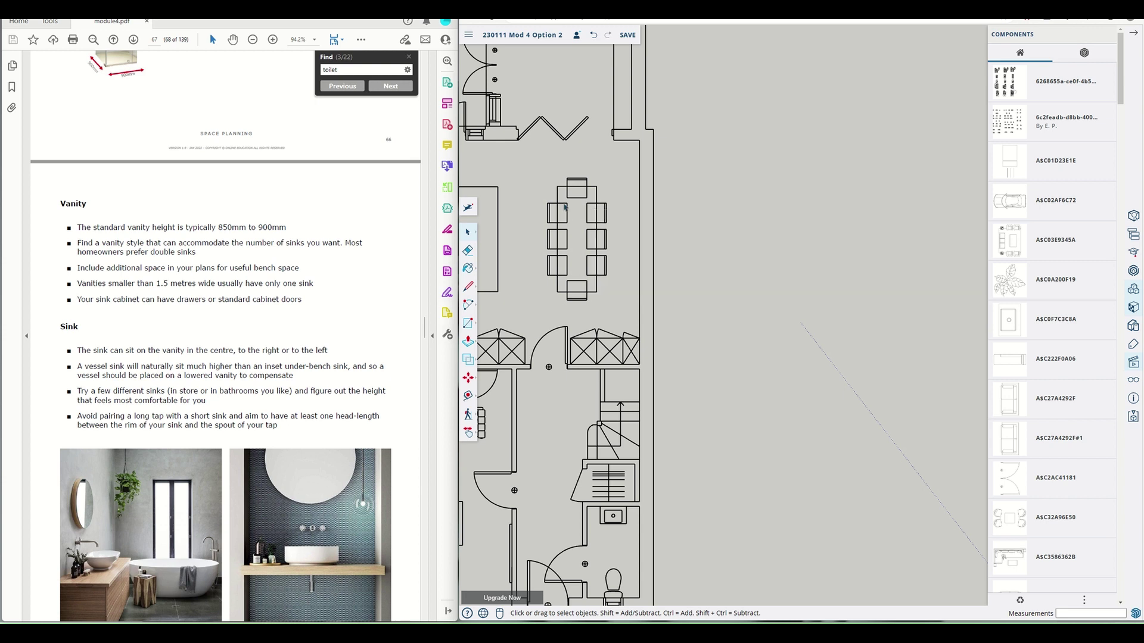
left_click_drag(531, 165, 627, 316)
right_click(591, 275)
left_click(548, 284)
Group the eight-seat dining table and its chairs in the sample plan's kitchen
left_click_drag(533, 166, 624, 325)
right_click(579, 304)
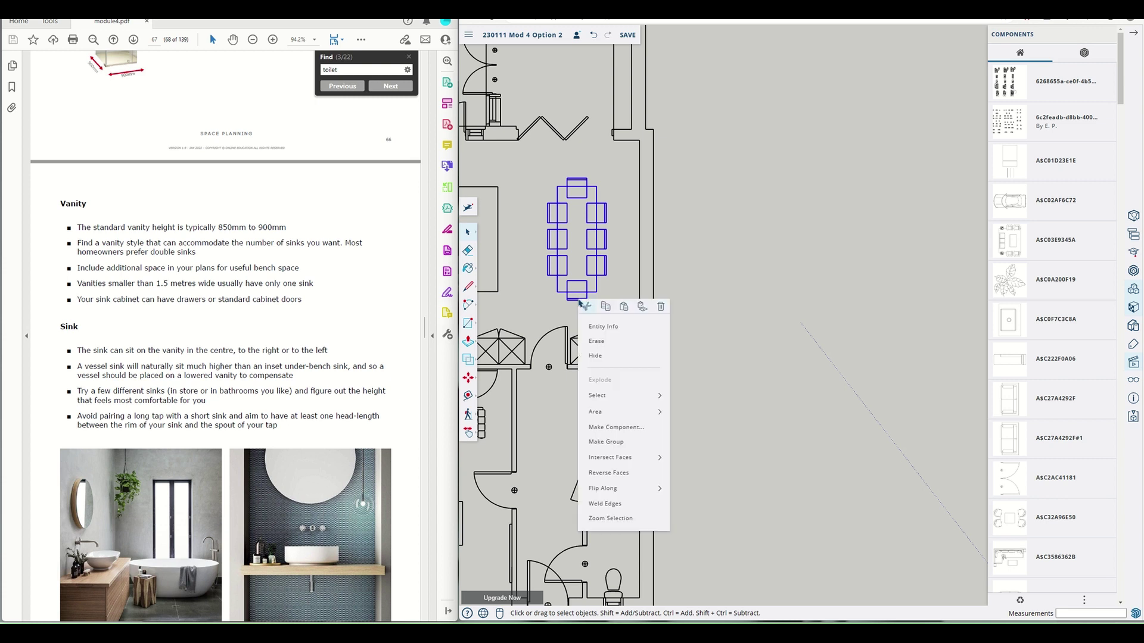
left_click(605, 443)
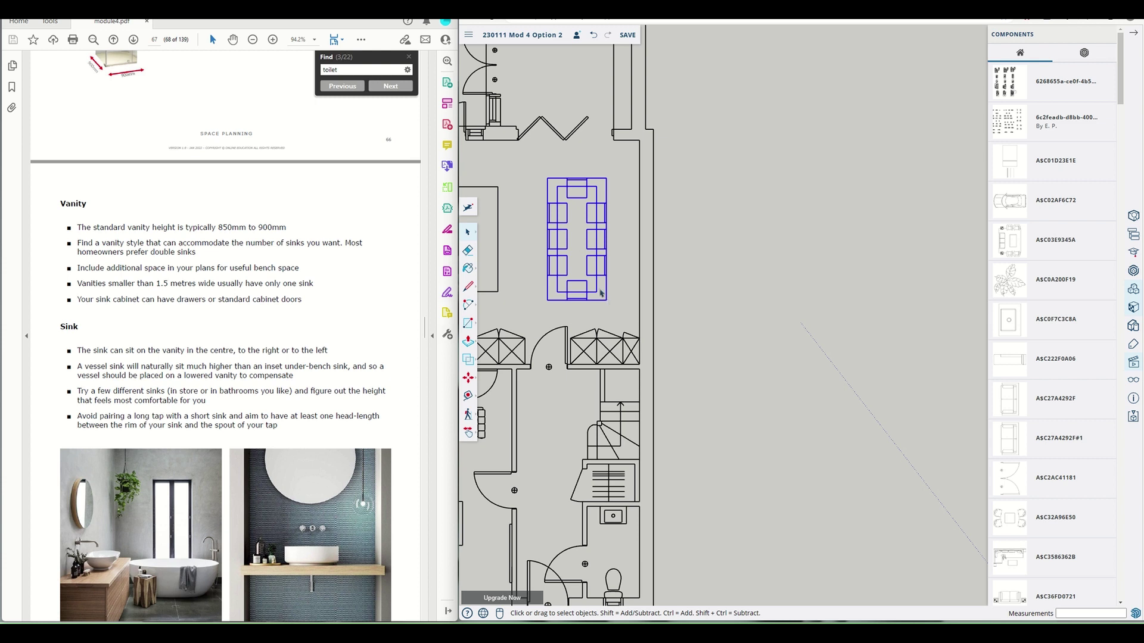
Copy the grouped dining set from the sample plan into the open living area beyond the kitchen island
key("ctrl+c")
key("ctrl+v")
scroll(752, 332, "down", 10)
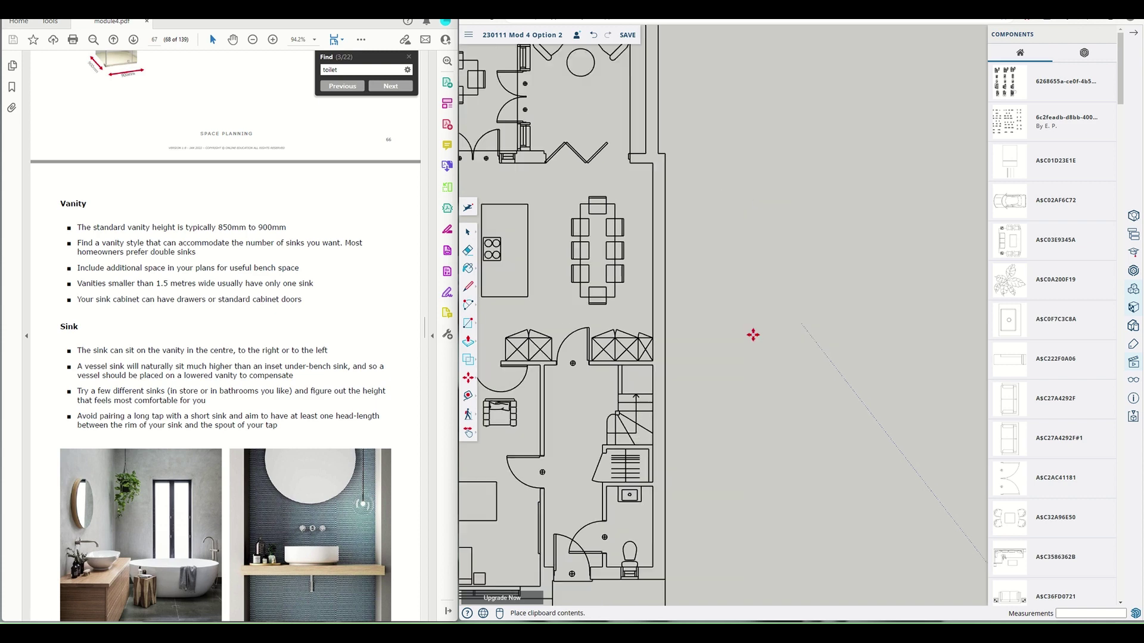
scroll(881, 490, "down", 10)
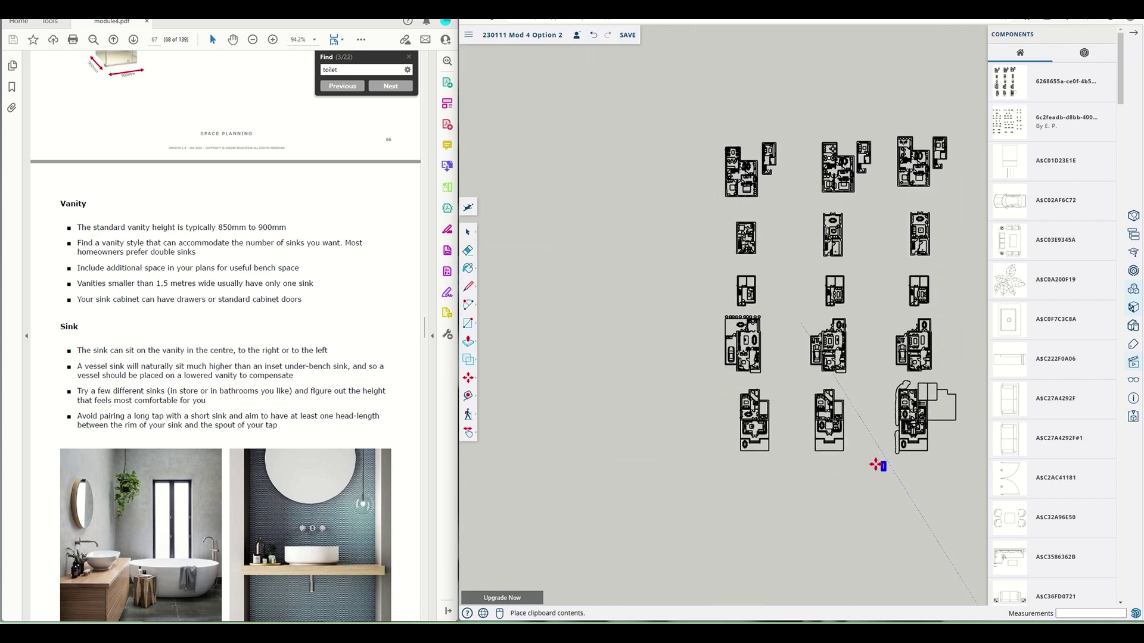
scroll(888, 477, "up", 10)
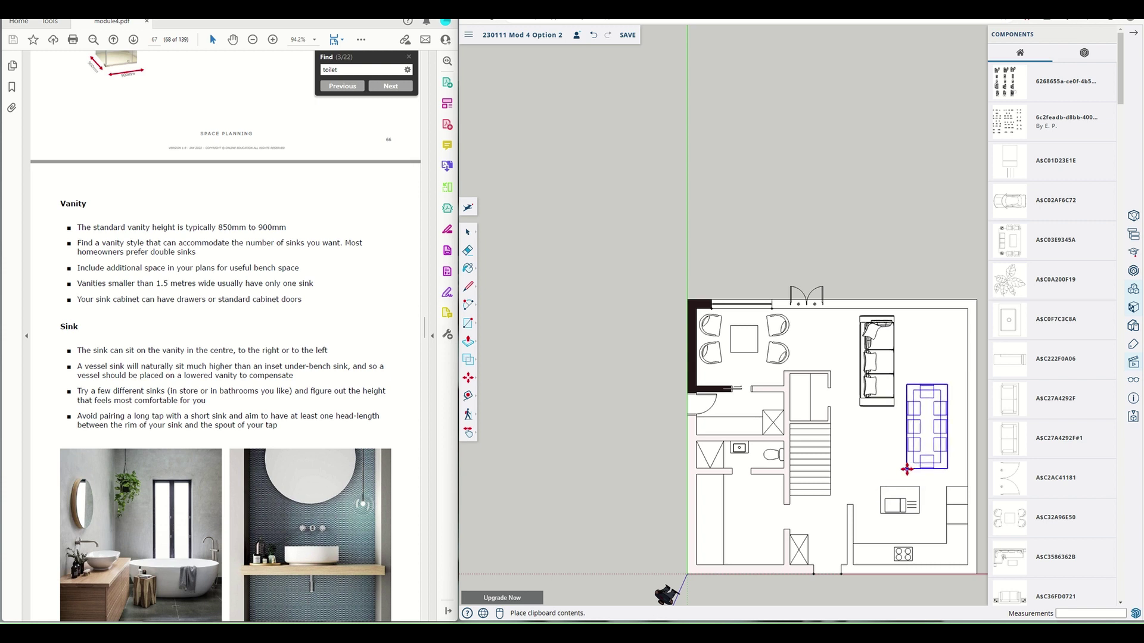
left_click(907, 468)
Rotate the dining set a quarter turn and move it about 996 mm into the space between the sofa and the kitchen island
mouse_move(927, 462)
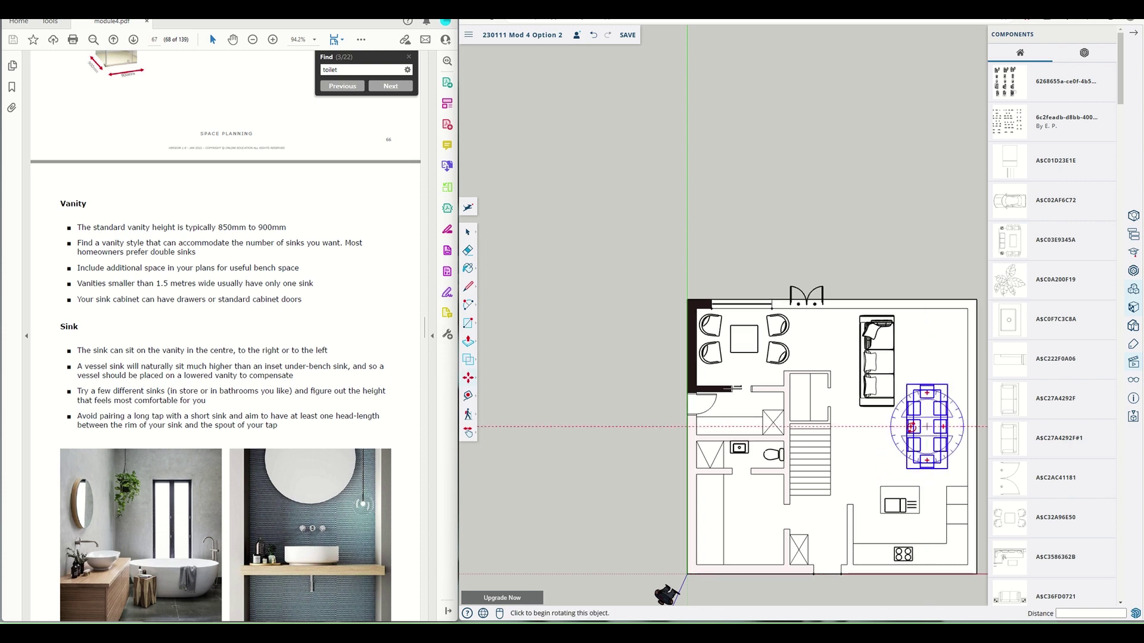
left_click(911, 426)
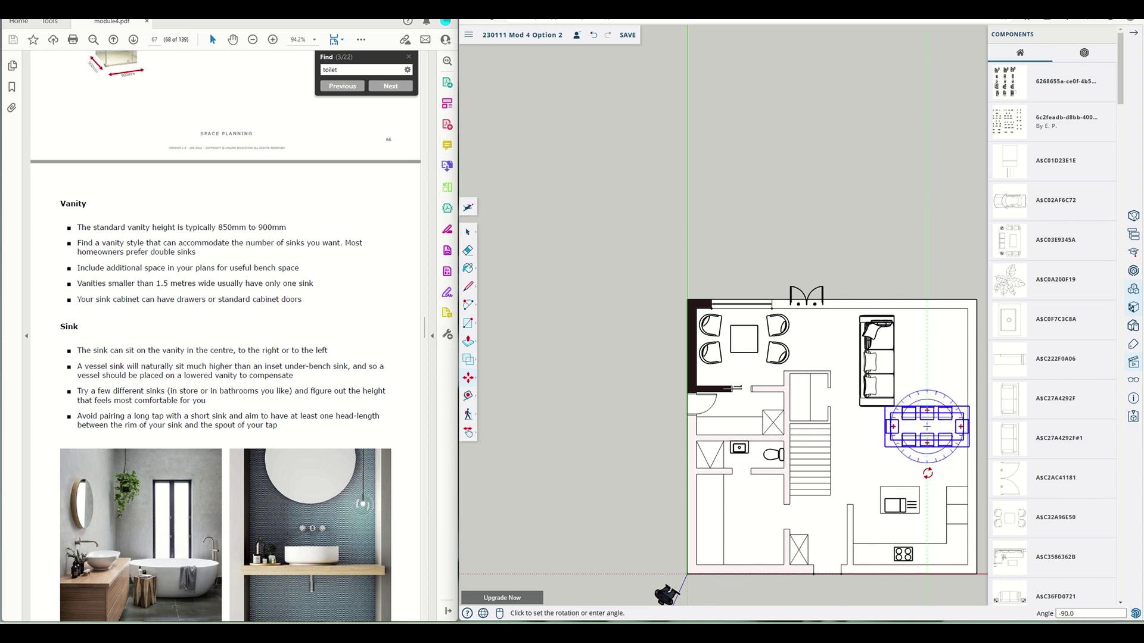
left_click(927, 473)
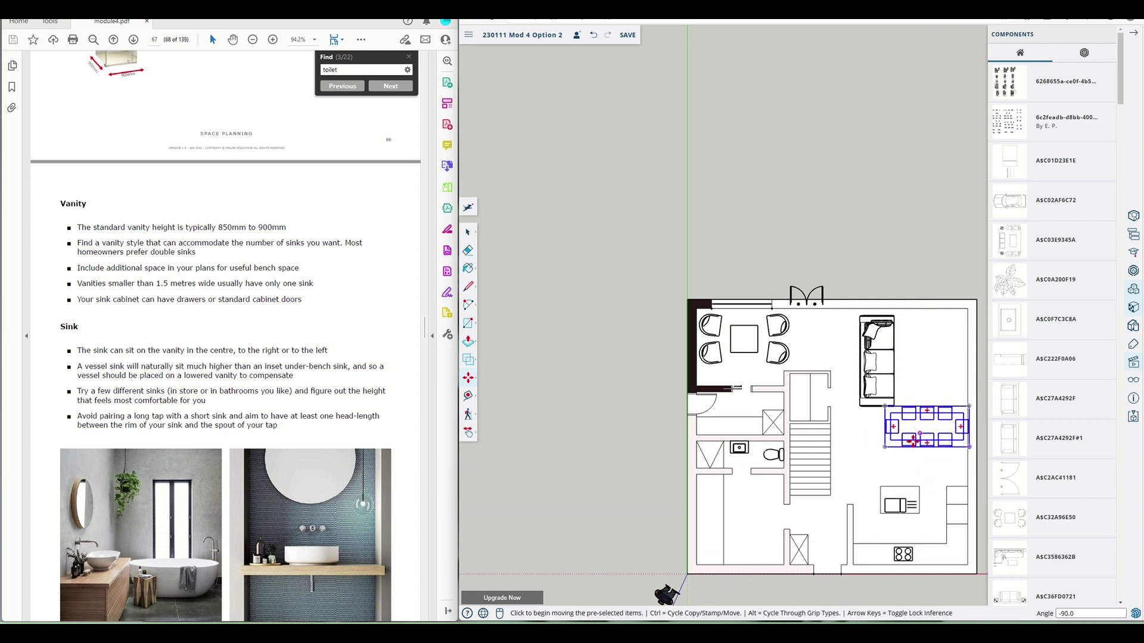
left_click(882, 447)
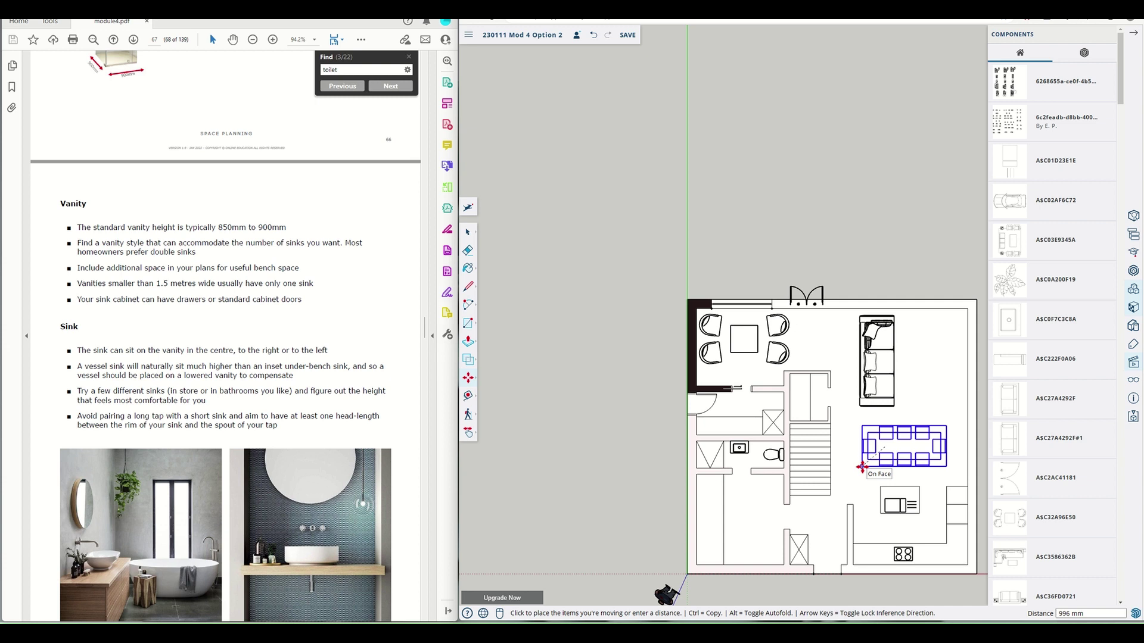
left_click(862, 467)
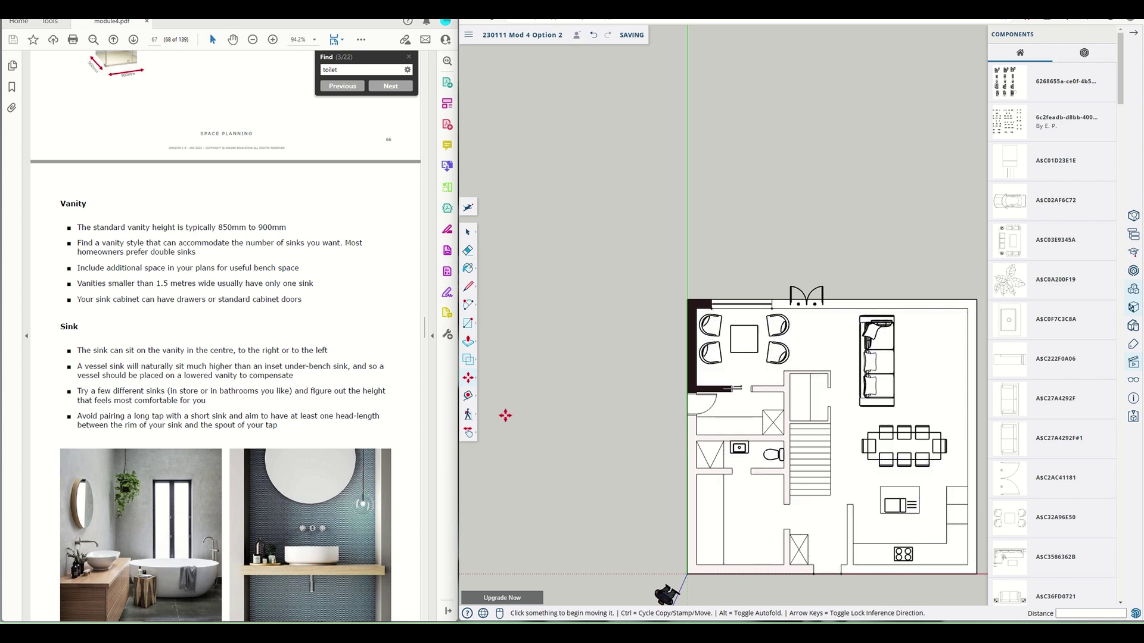
Look through the imported sample floor plans for a living room furniture arrangement
scroll(554, 488, "down", 10)
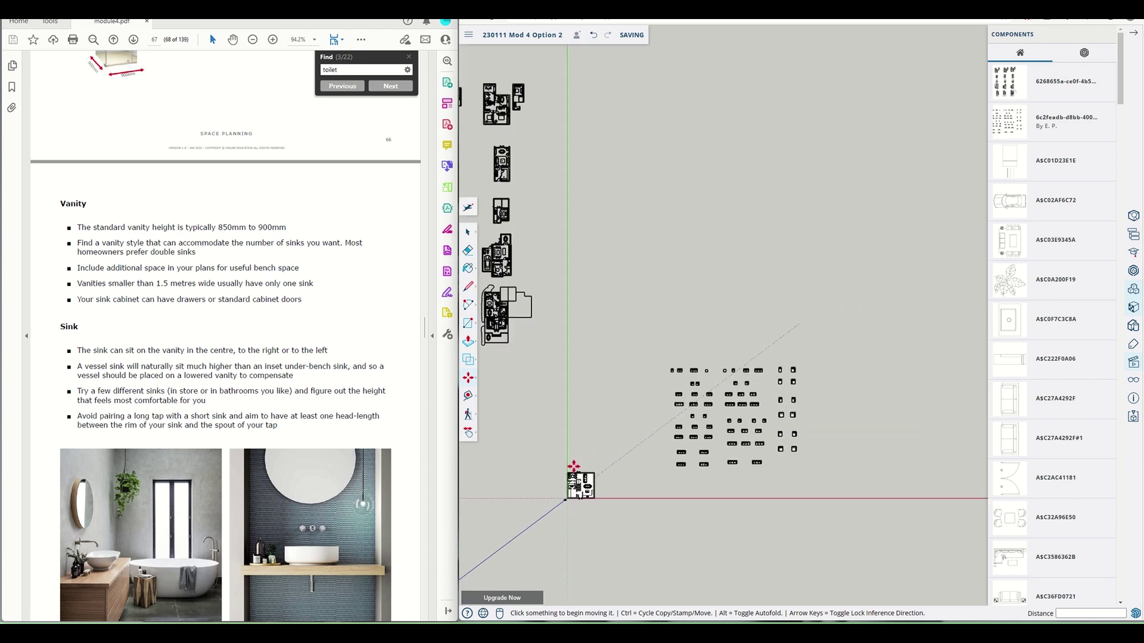
scroll(573, 471, "down", 3)
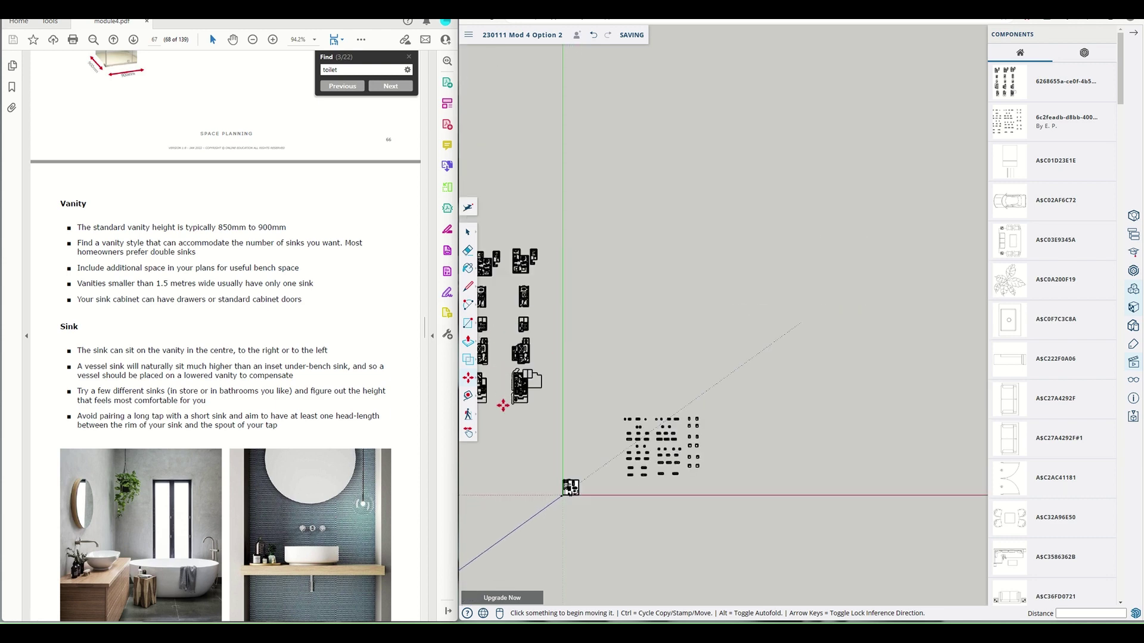
key("h")
left_click_drag(499, 405, 749, 517)
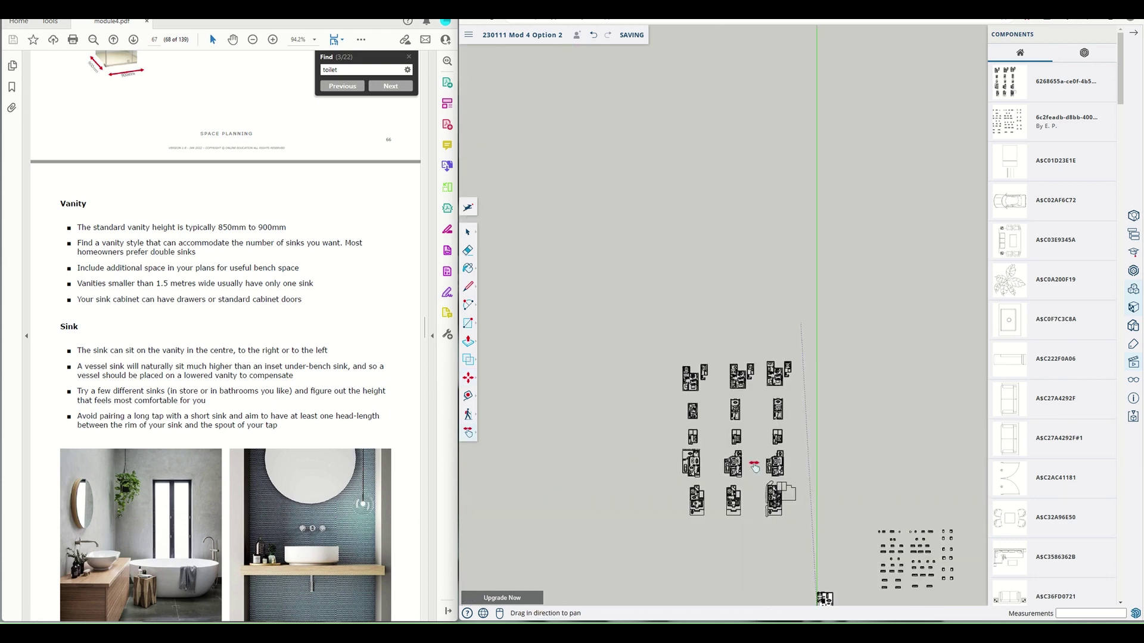
scroll(739, 478, "up", 4)
scroll(738, 476, "up", 8)
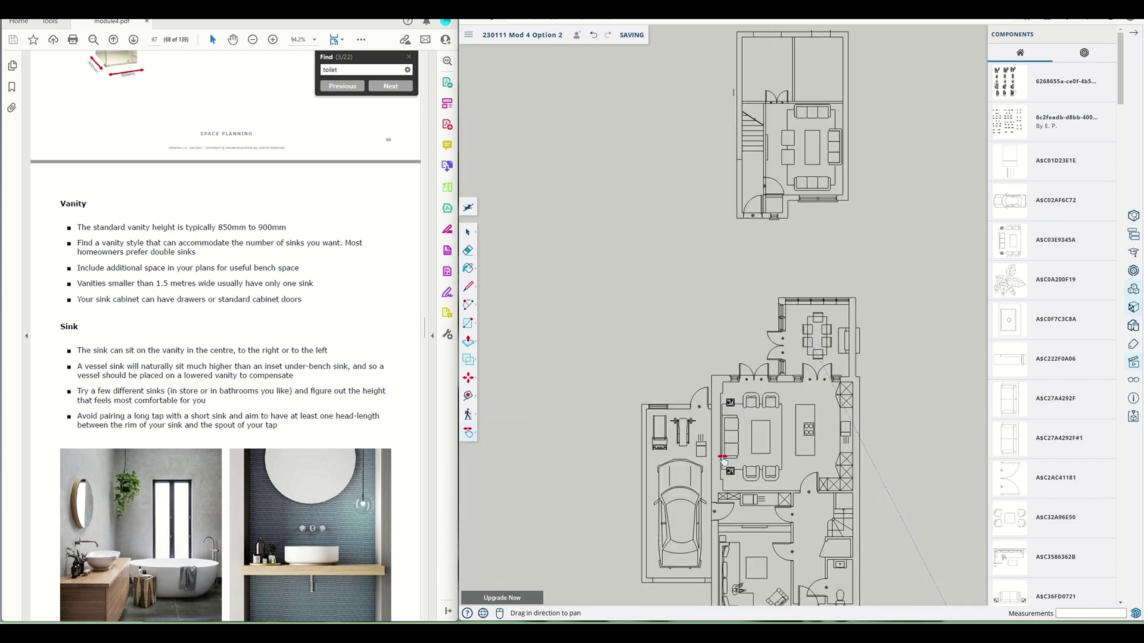
scroll(773, 462, "down", 5)
scroll(572, 459, "up", 7)
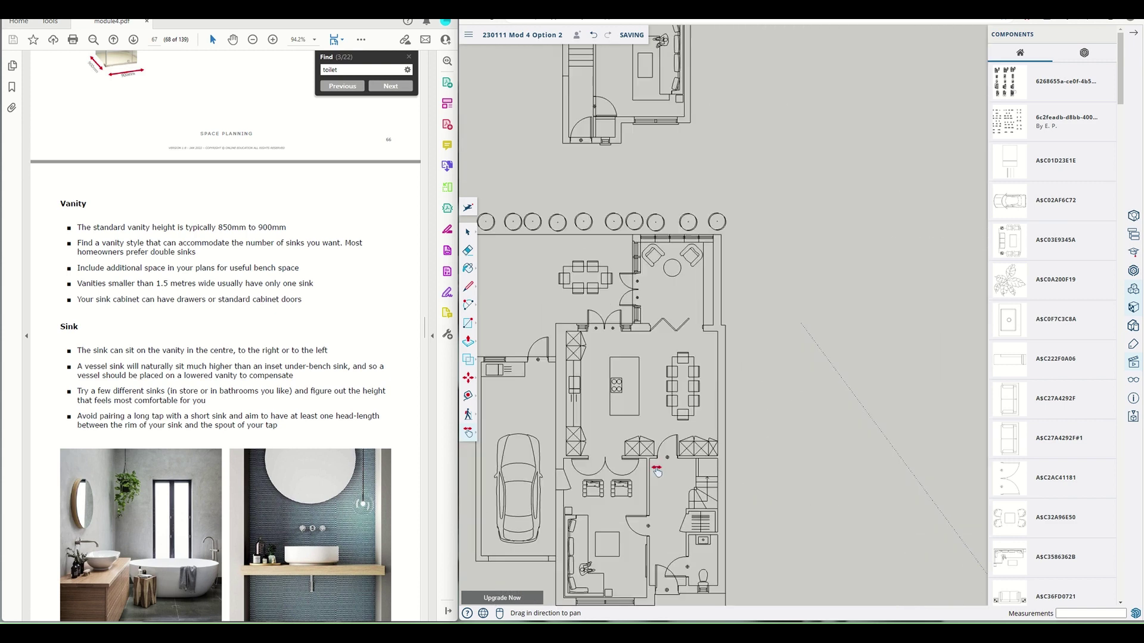
scroll(614, 575, "up", 4)
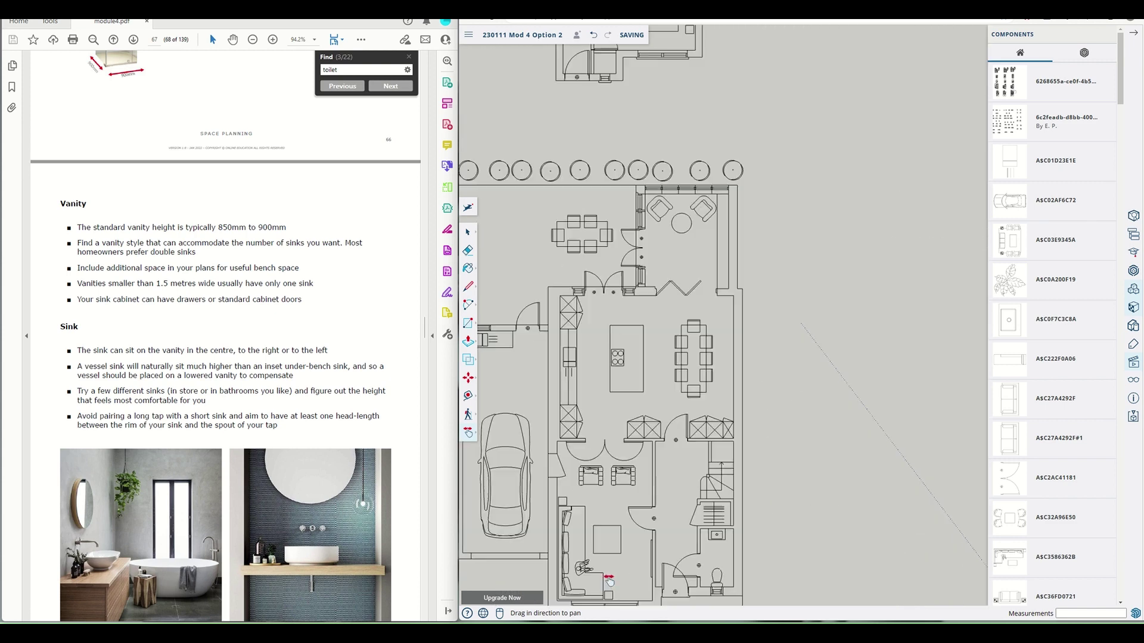
scroll(625, 560, "down", 1)
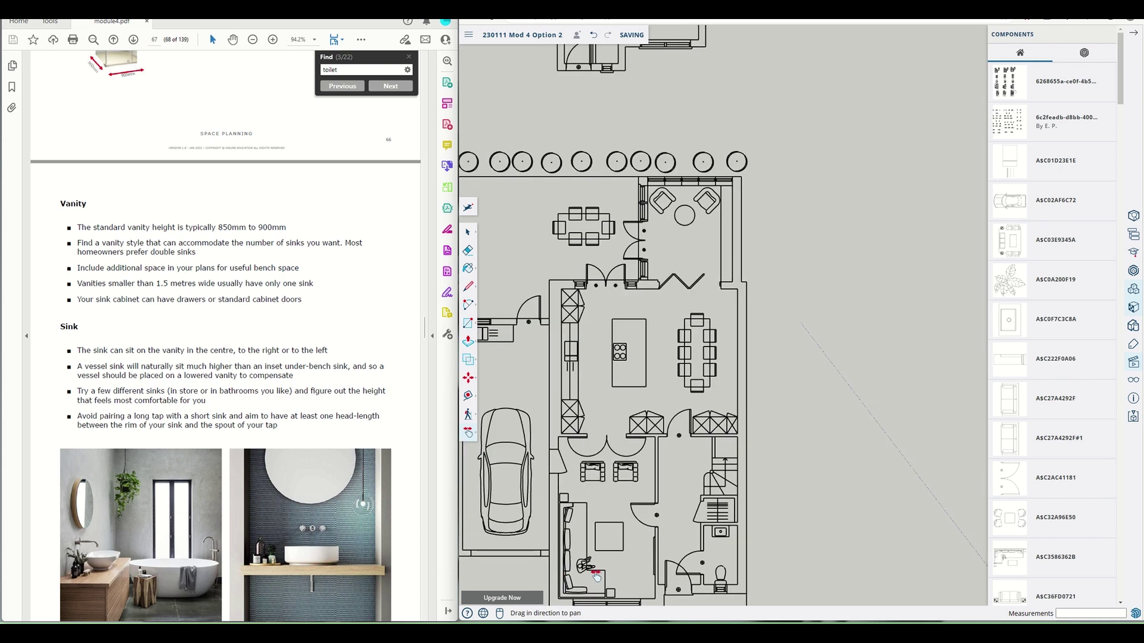
scroll(595, 574, "down", 1)
scroll(655, 559, "up", 3)
scroll(657, 557, "down", 4)
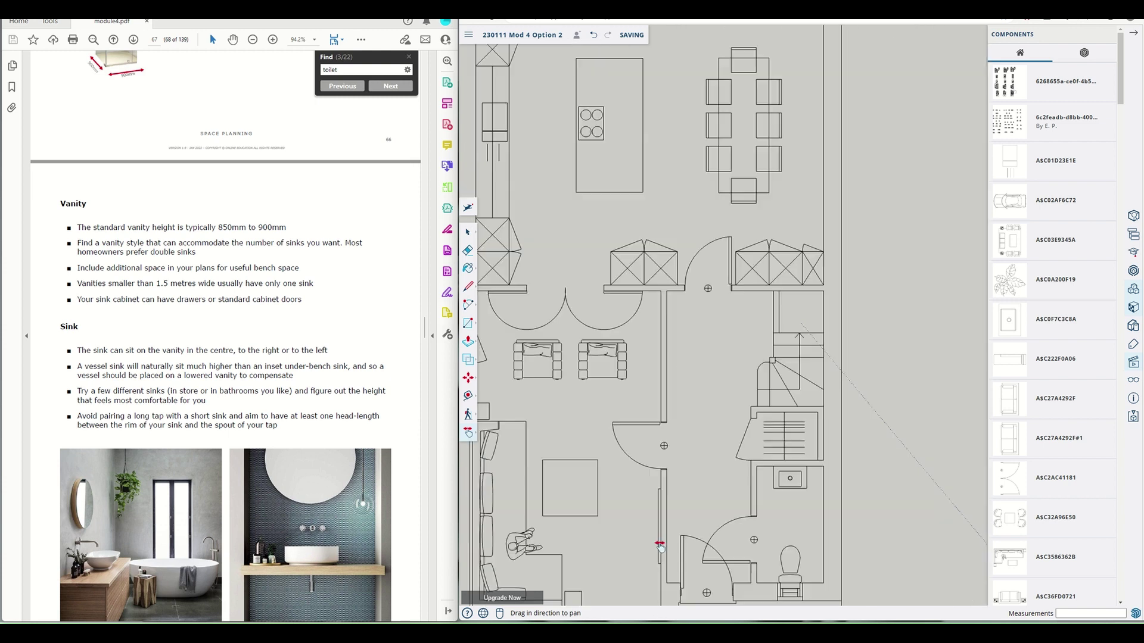
scroll(656, 557, "up", 3)
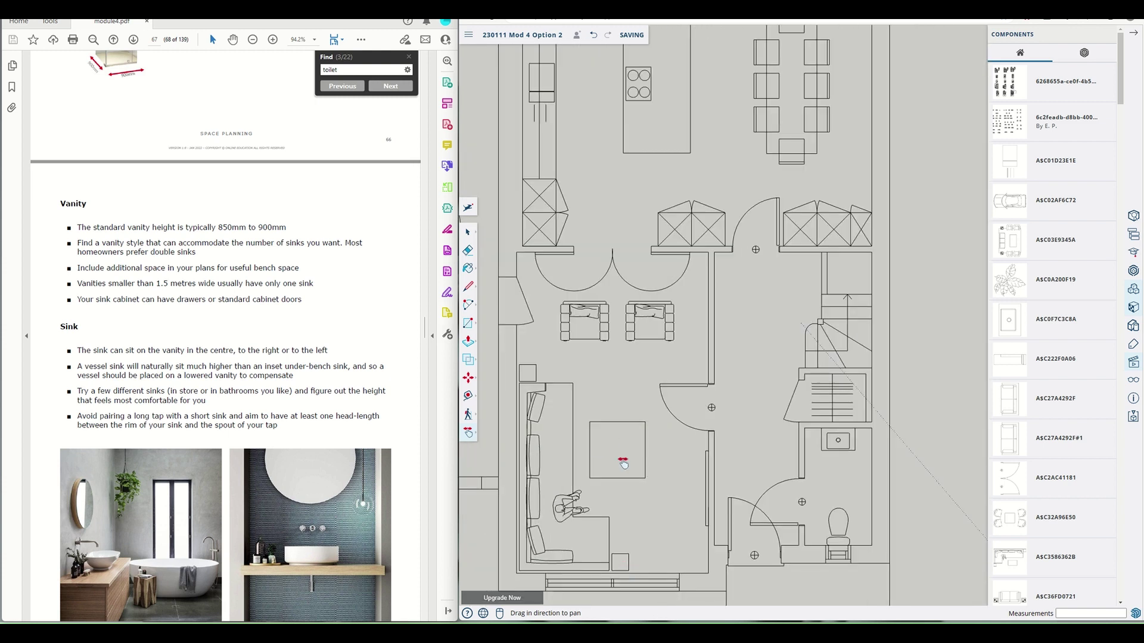
scroll(622, 464, "up", 1)
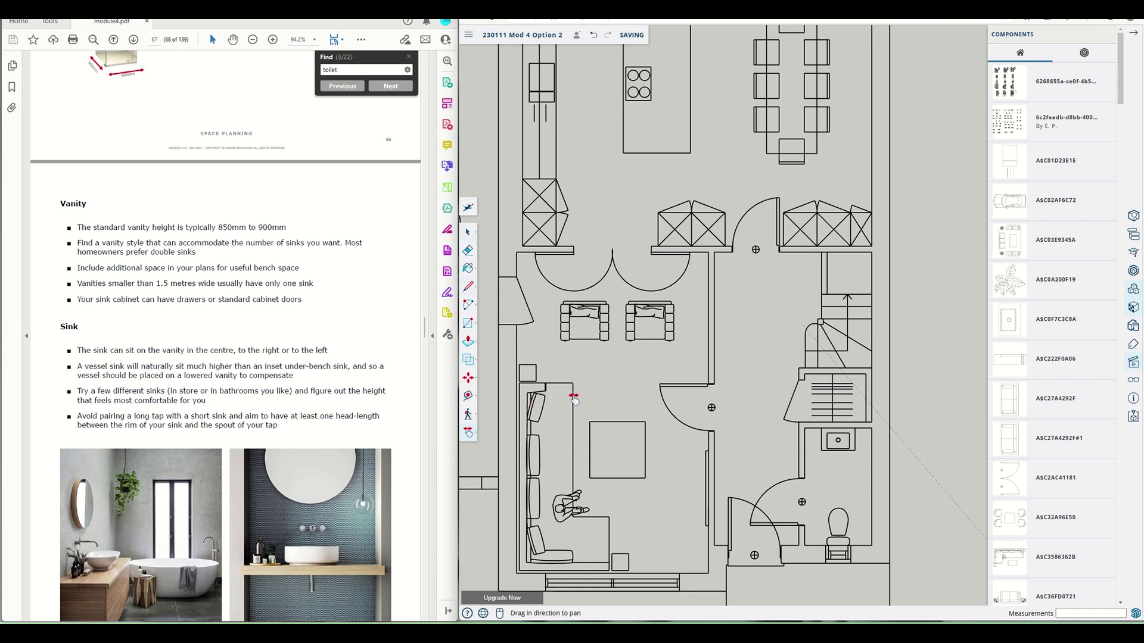
Group the corner sofa, seated figure, coffee table, side table and wall-mounted TV in the sample plan's living room
left_click(469, 234)
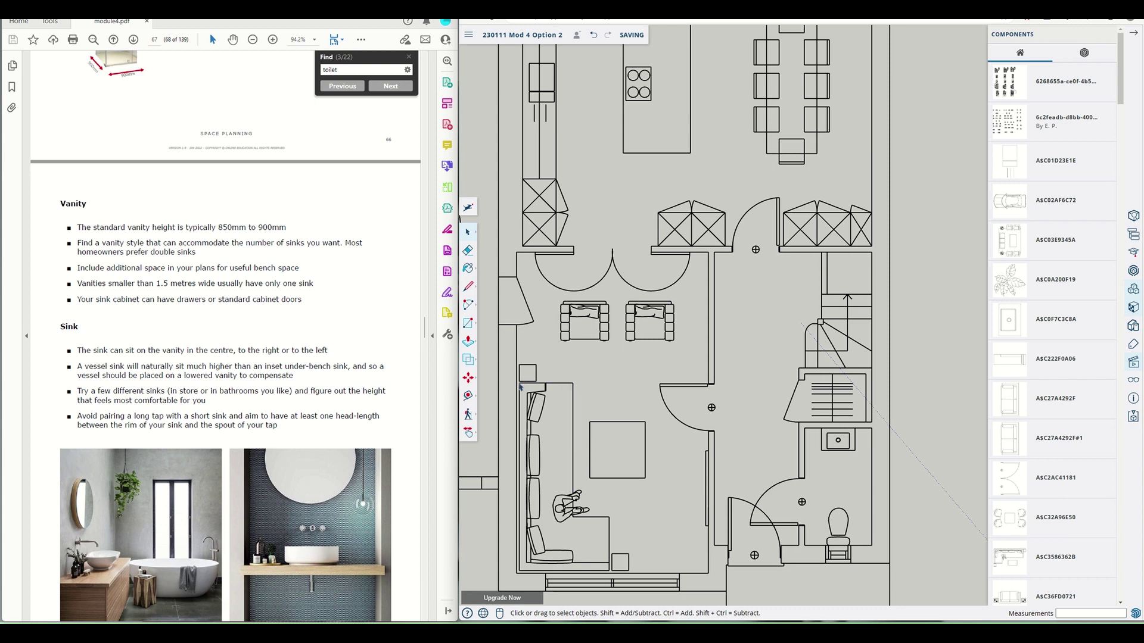
left_click_drag(518, 386, 648, 576)
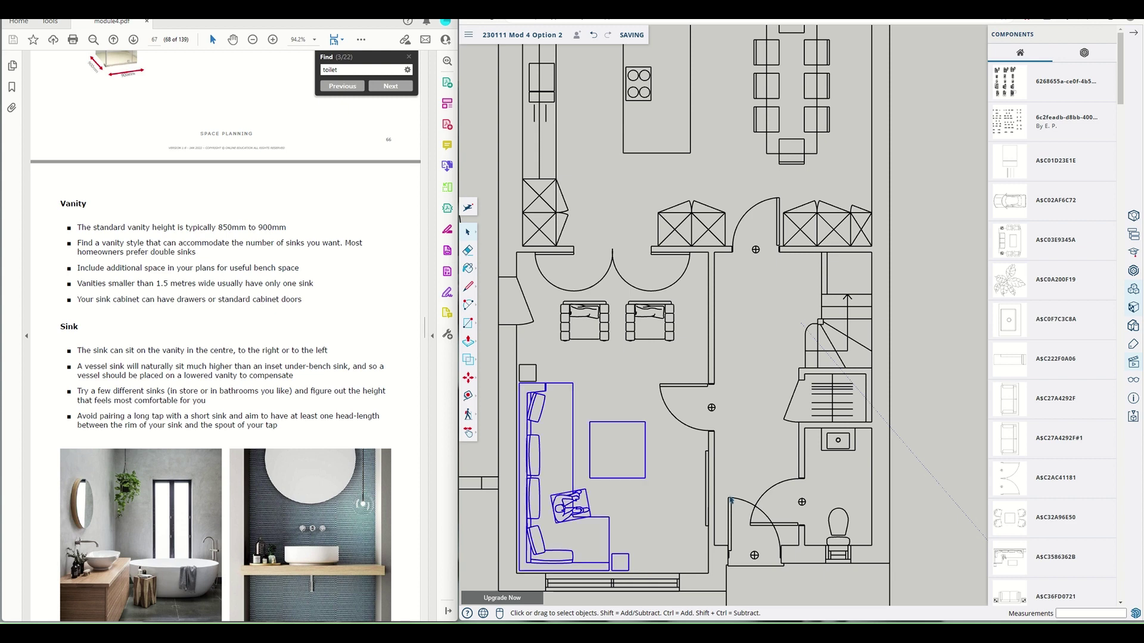
scroll(722, 476, "up", 5)
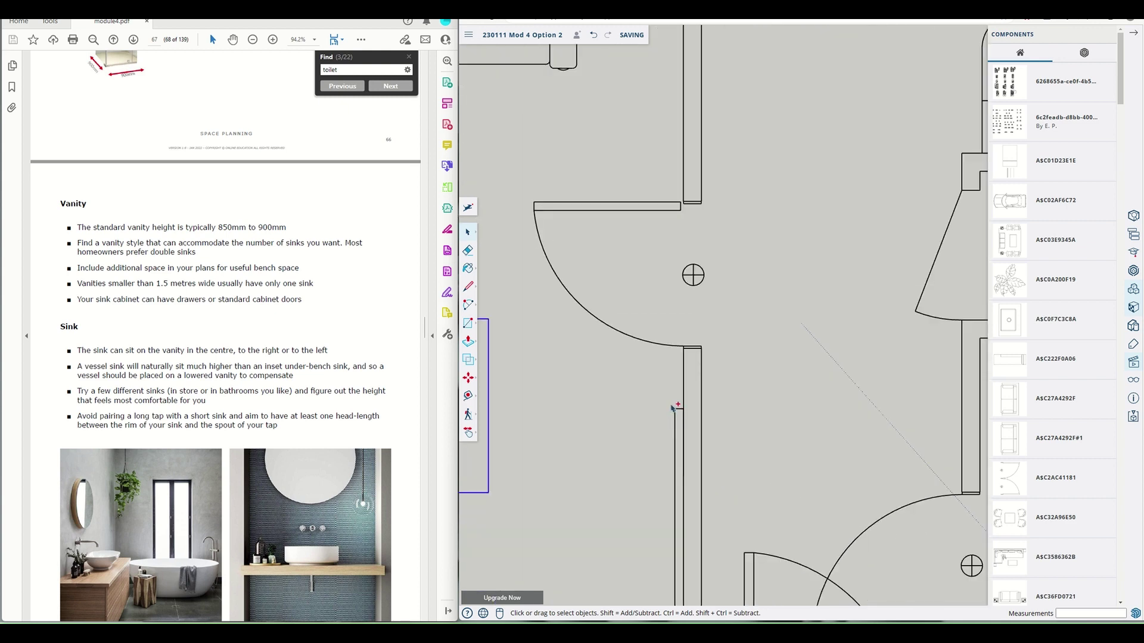
left_click_drag(677, 419, 680, 429)
scroll(636, 428, "down", 5)
scroll(661, 519, "up", 8)
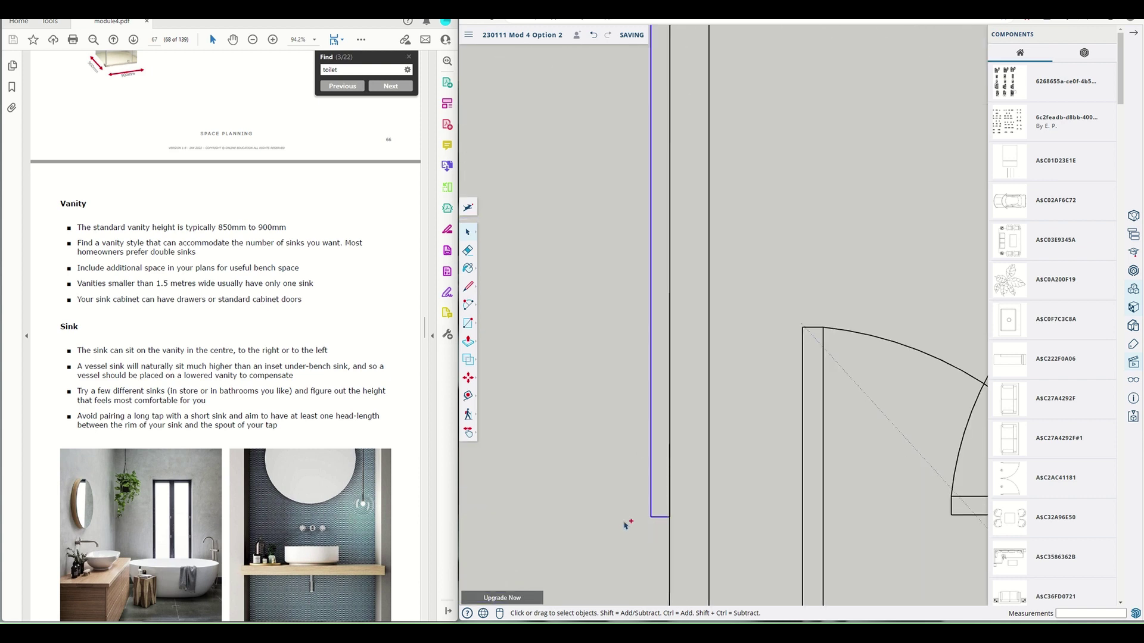
scroll(587, 517, "down", 5)
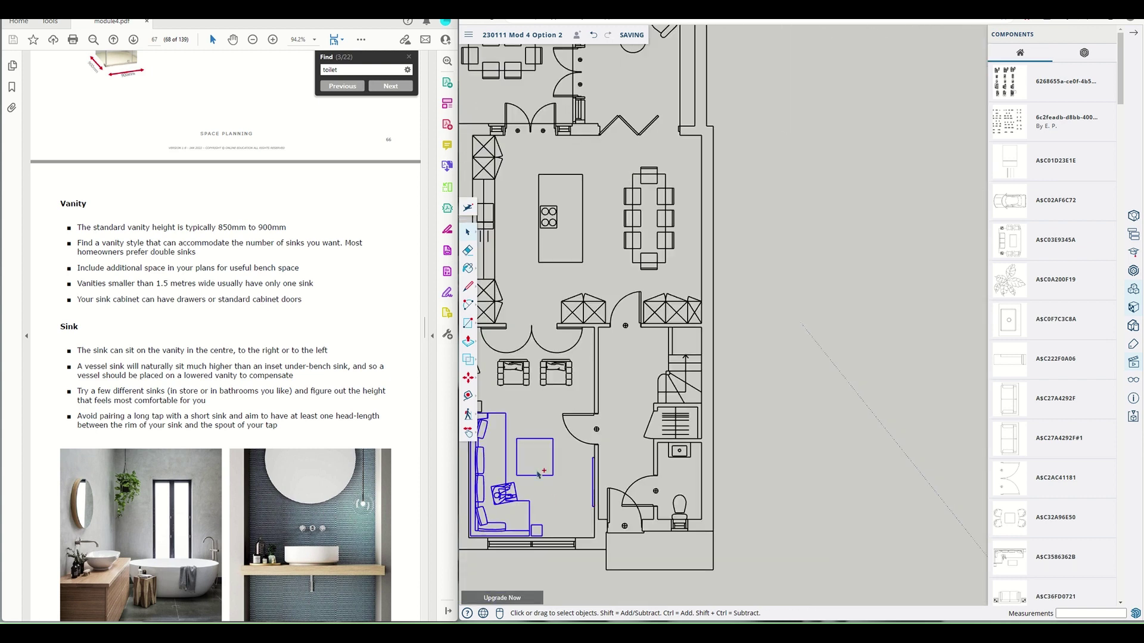
scroll(525, 482, "up", 8)
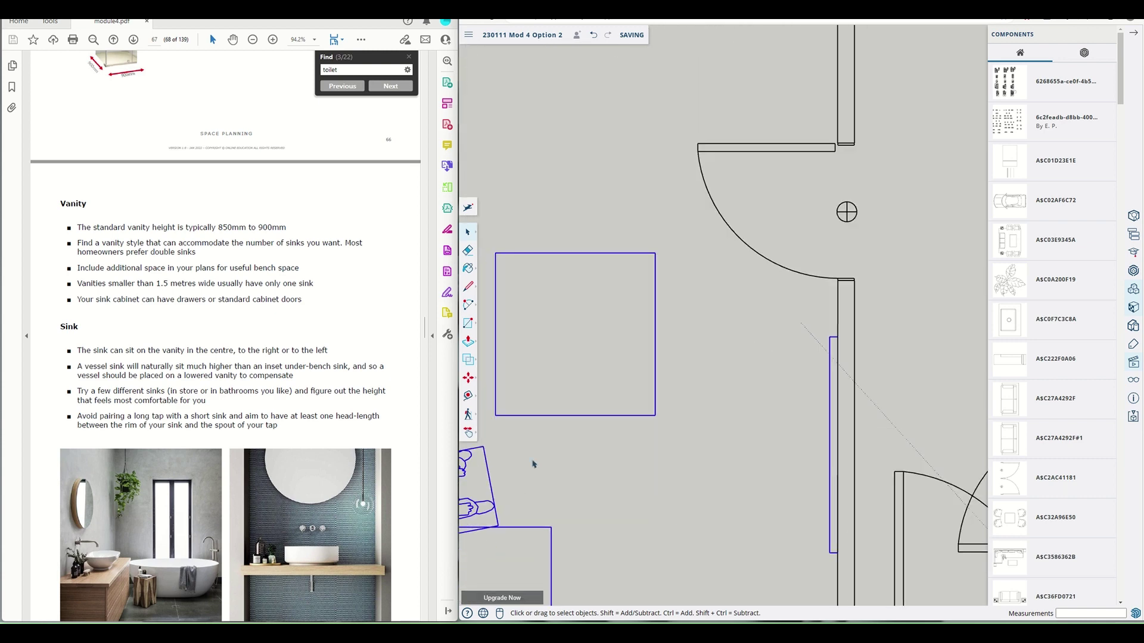
right_click(546, 420)
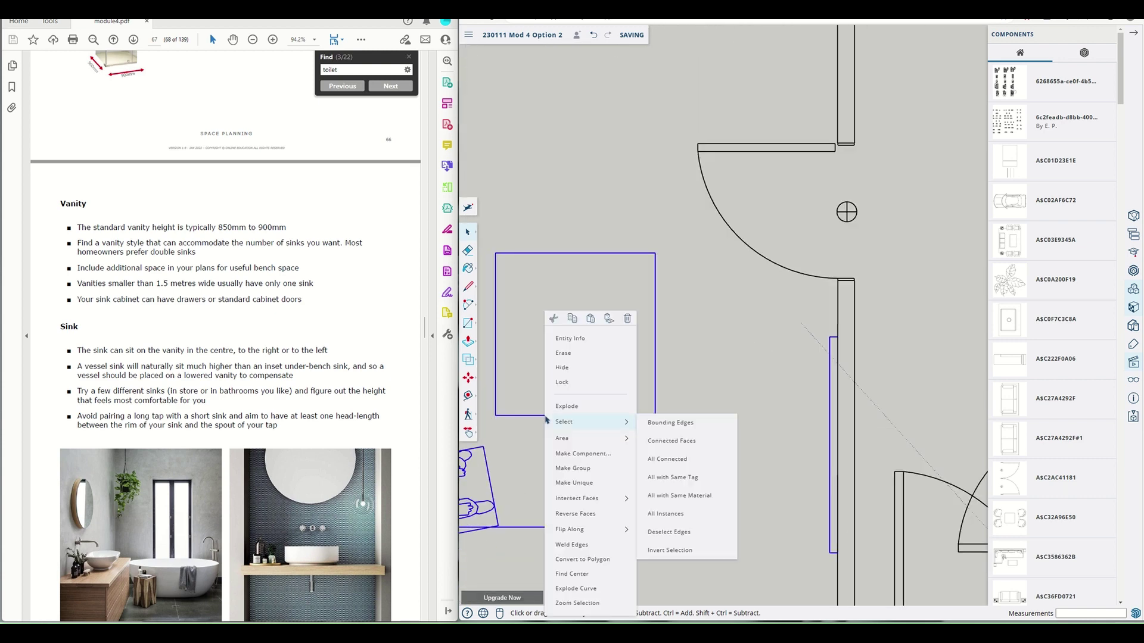
left_click(575, 468)
scroll(699, 507, "down", 8)
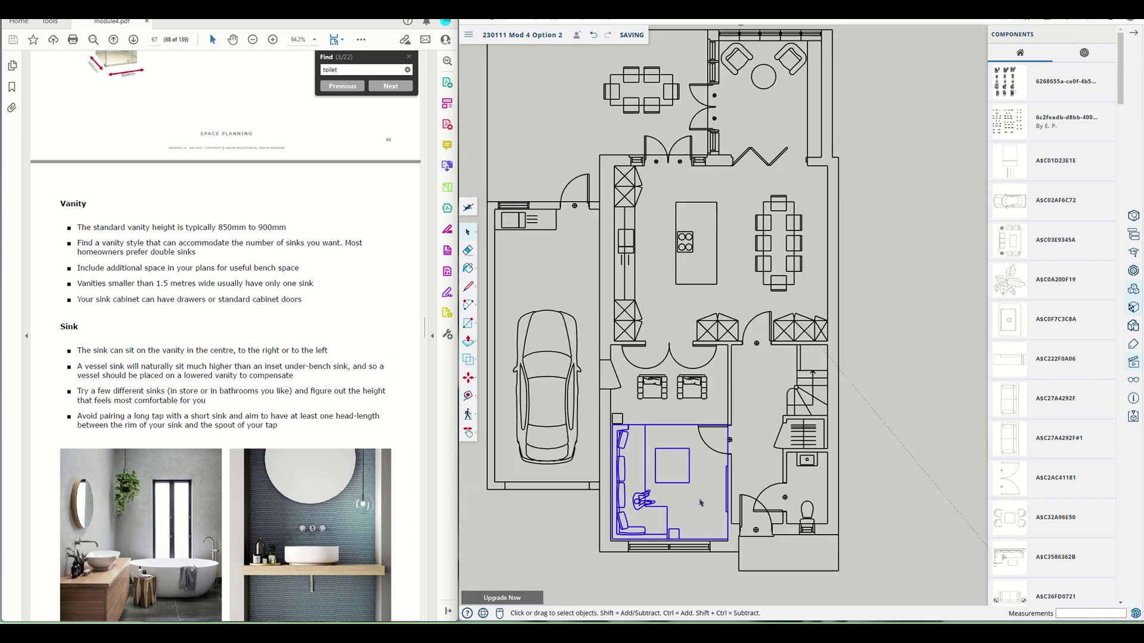
Copy the grouped living room furniture from the sample plan and place the copy just outside the Mod 4 plan, above the open living area
left_click(651, 518)
left_click(641, 505)
key("ctrl+v")
scroll(690, 522, "down", 10)
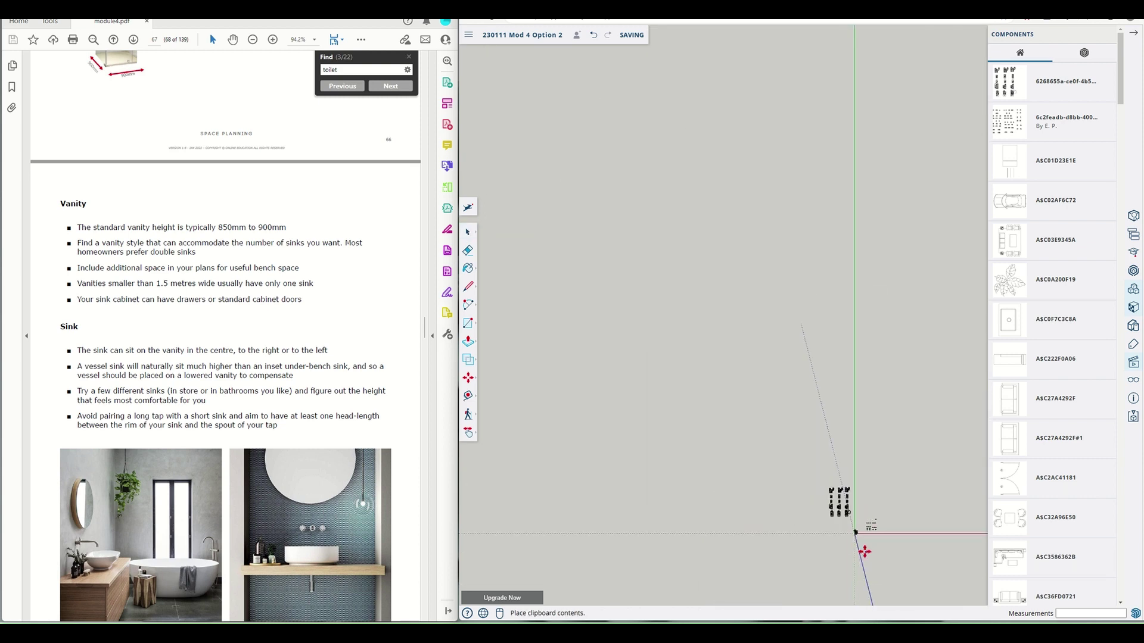
scroll(863, 489, "up", 10)
scroll(790, 530, "up", 3)
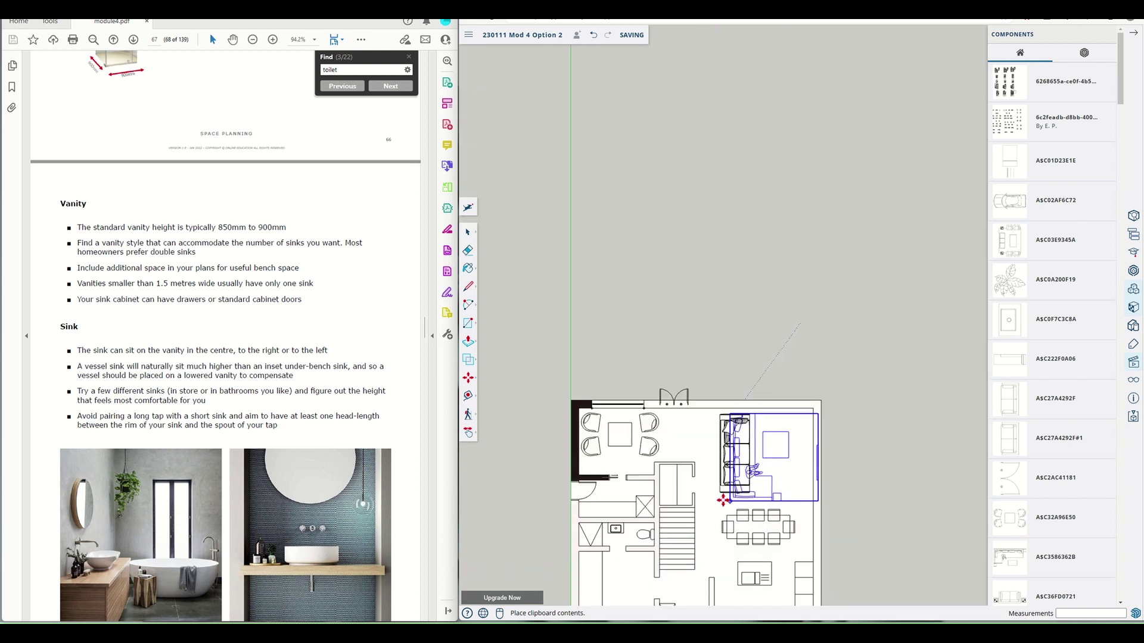
left_click(721, 360)
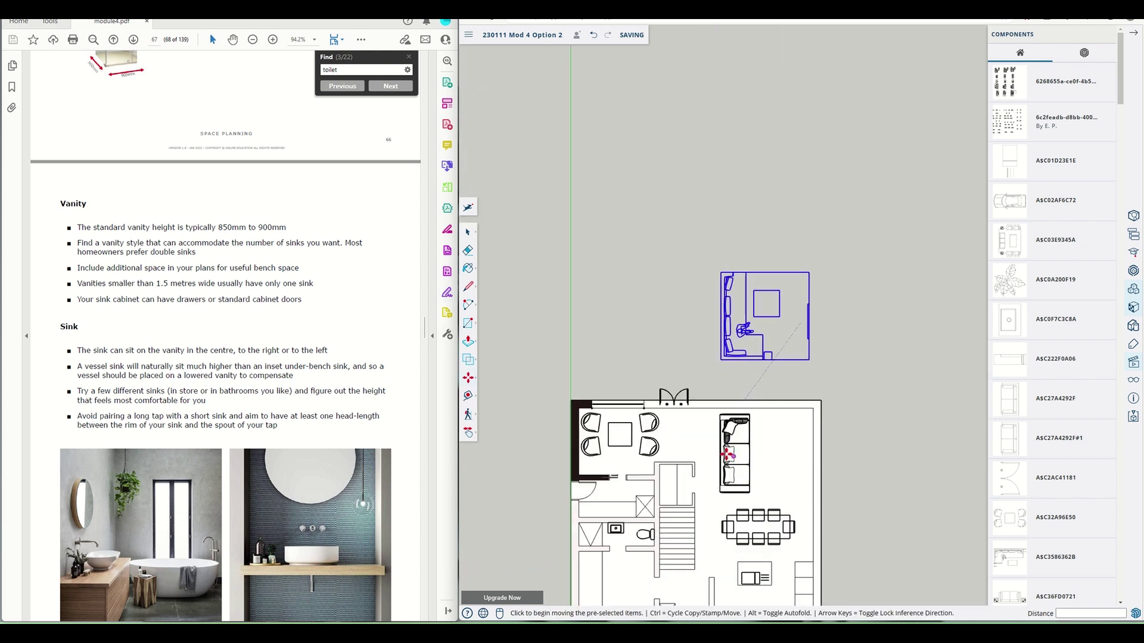
key("Escape")
Move the three-seat sofa about 7685 mm out of the plan and put the living room group in its place against the inner wall line
left_click(719, 416)
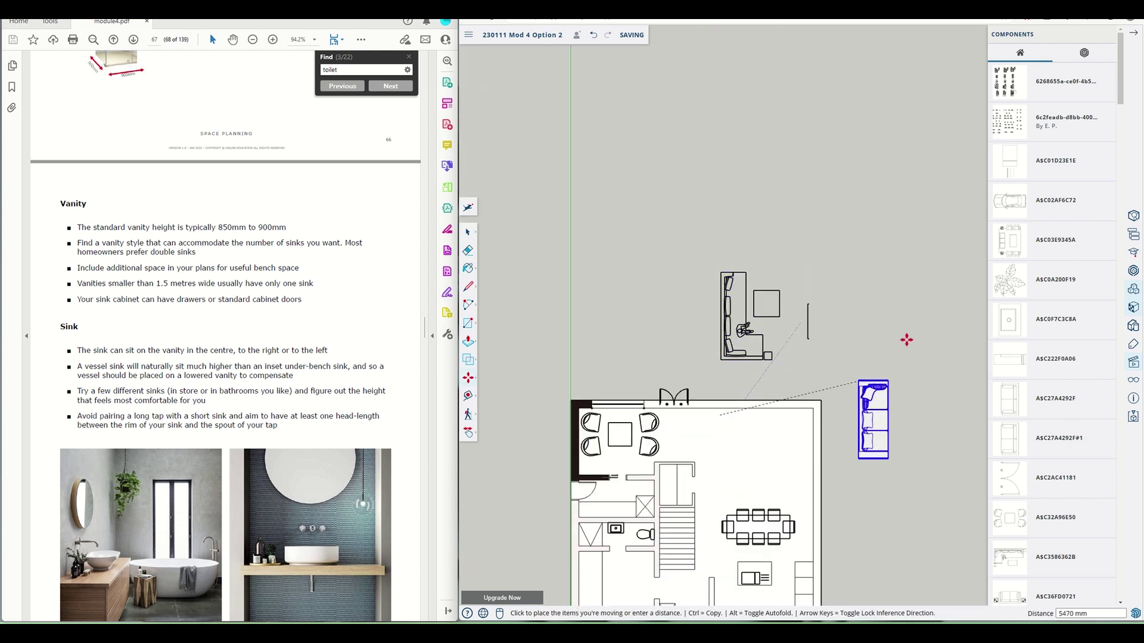
left_click(893, 313)
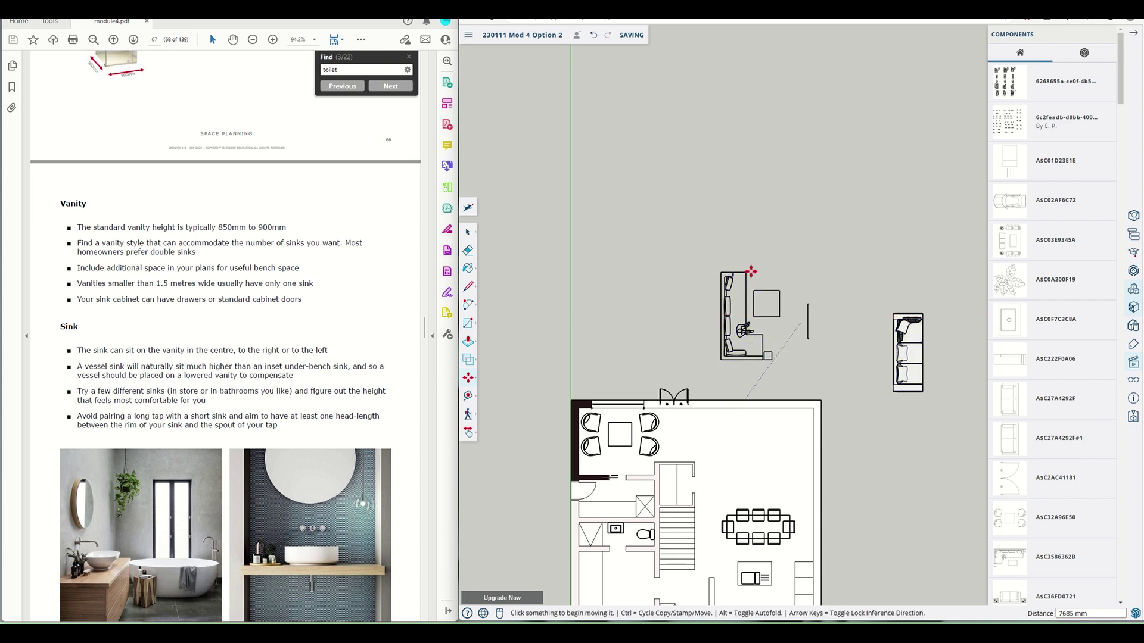
left_click(721, 273)
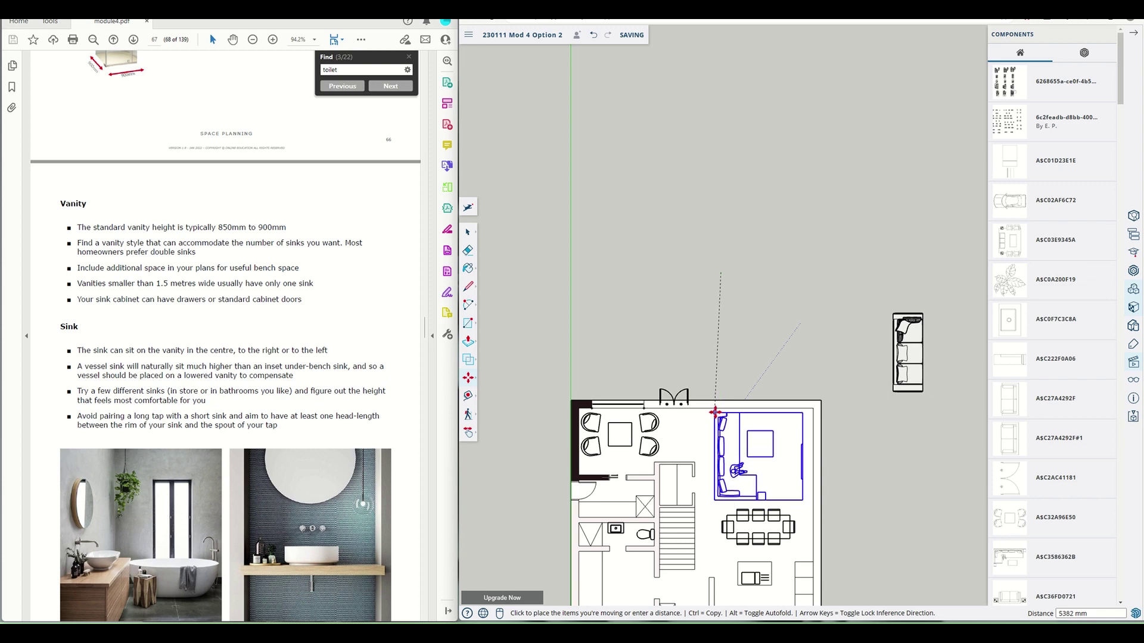
scroll(724, 408, "up", 3)
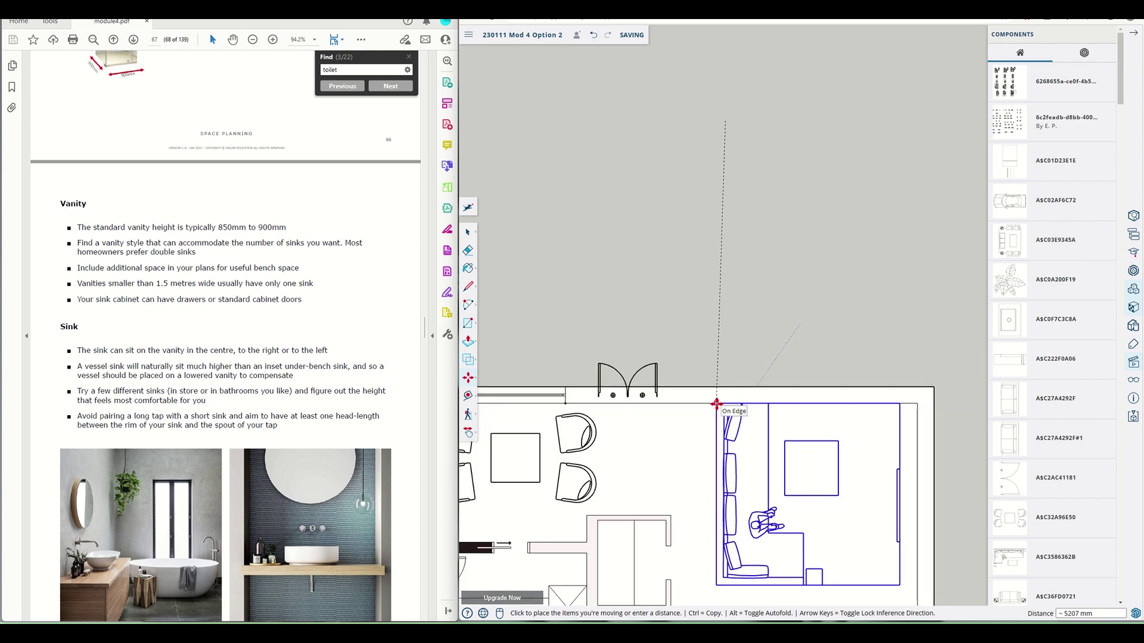
left_click(716, 405)
scroll(790, 465, "down", 3)
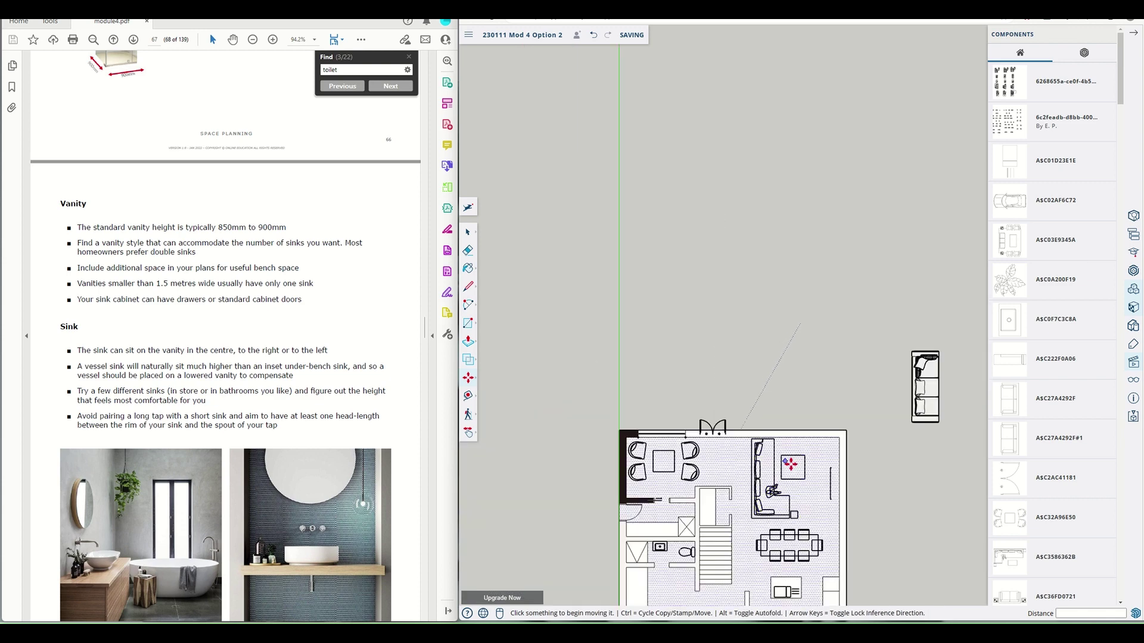
Examine how the living room group fits between the outer wall, the dining set and the kitchen island
scroll(852, 504, "up", 5)
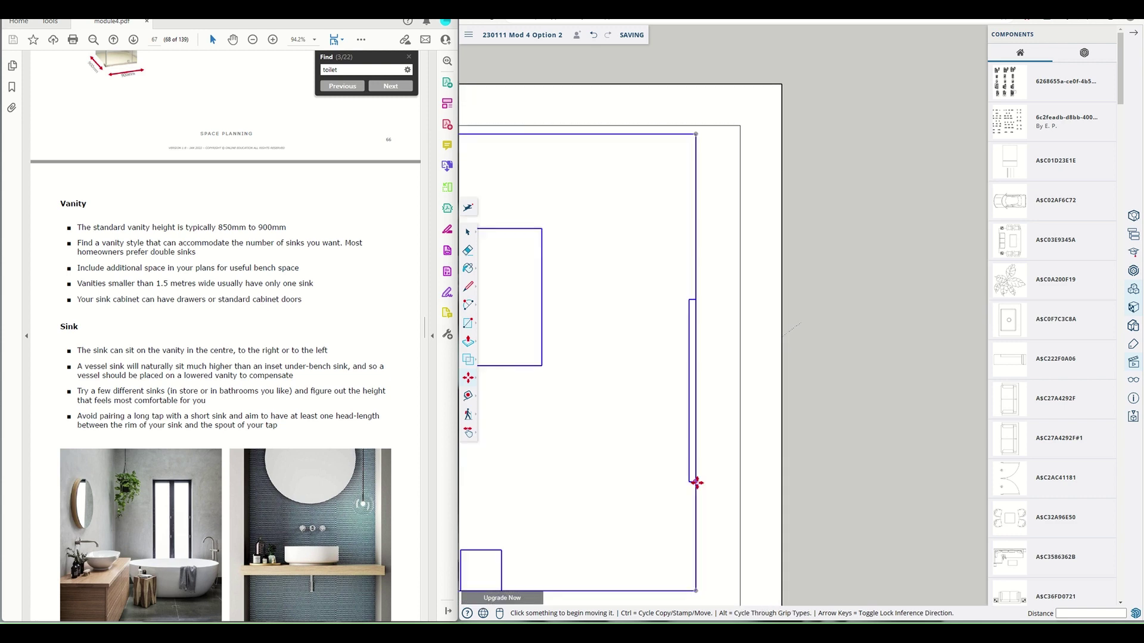
scroll(903, 483, "down", 5)
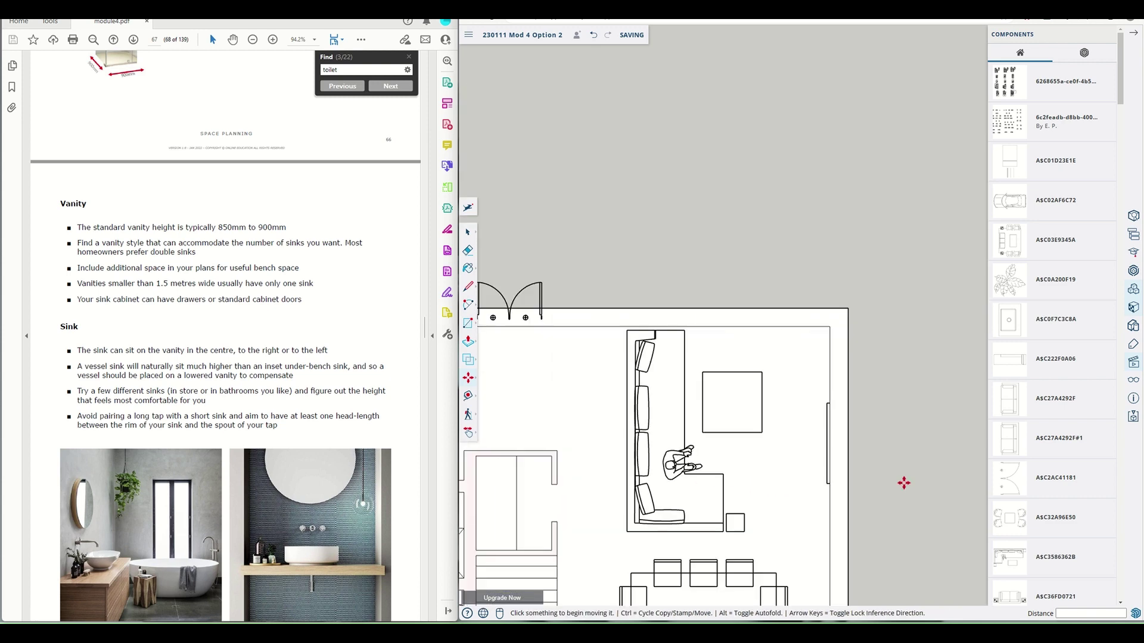
scroll(903, 483, "down", 2)
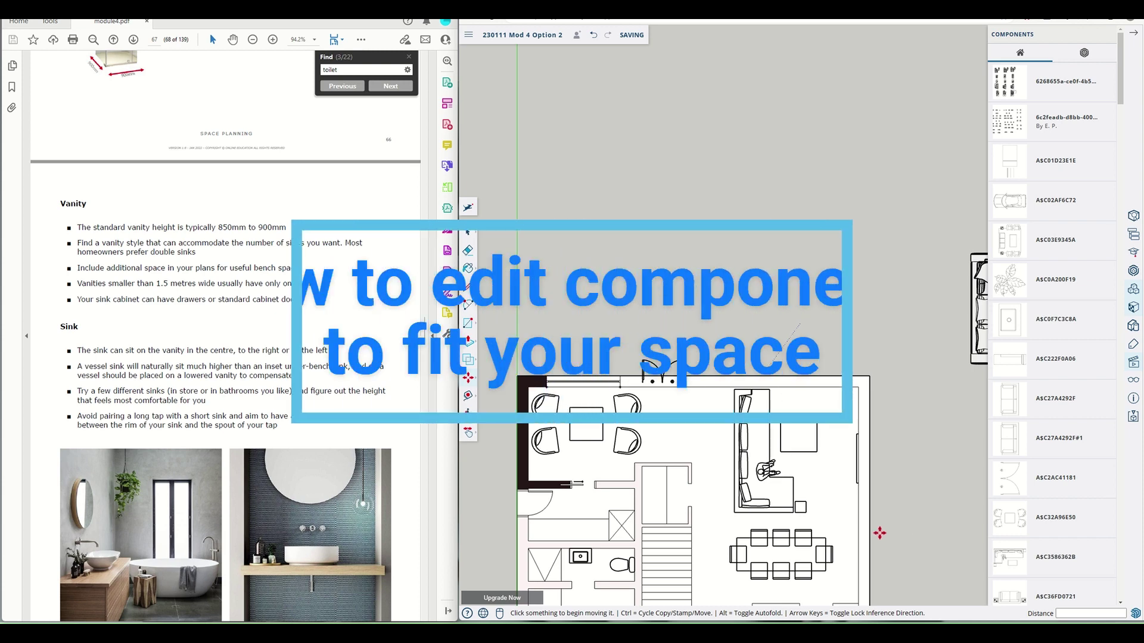
scroll(882, 533, "down", 3)
scroll(894, 566, "up", 5)
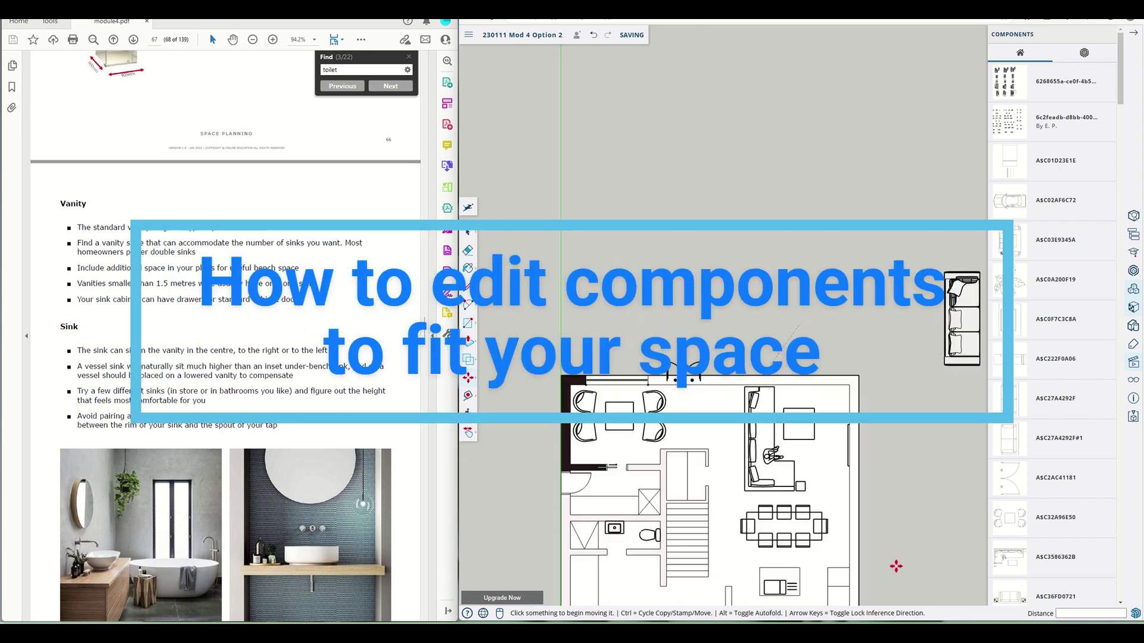
scroll(894, 565, "up", 3)
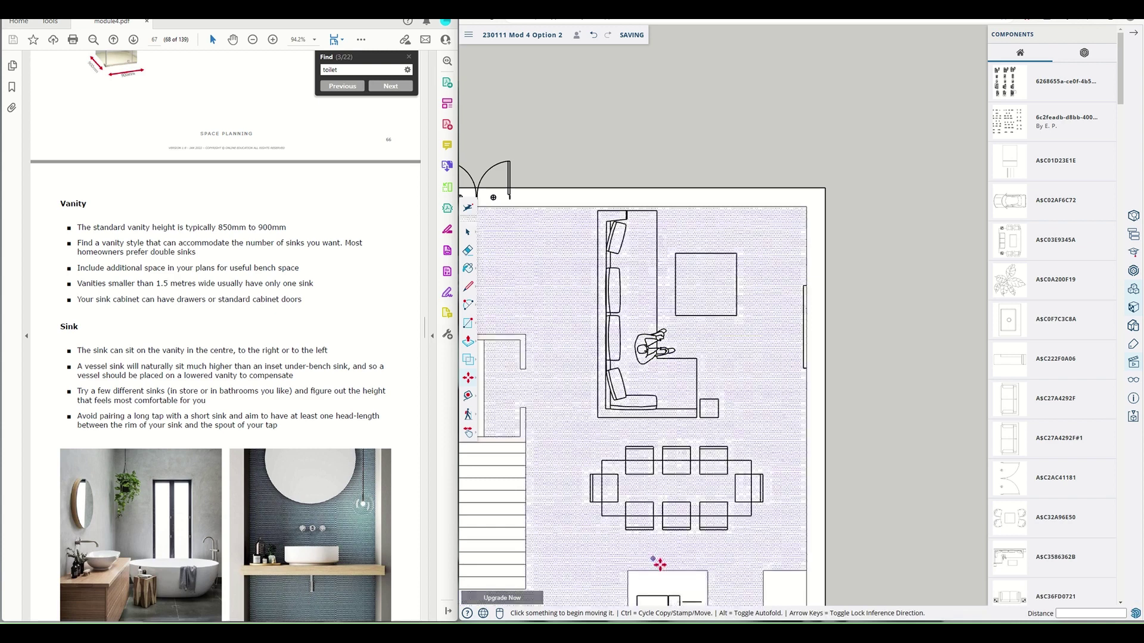
scroll(672, 527, "down", 2)
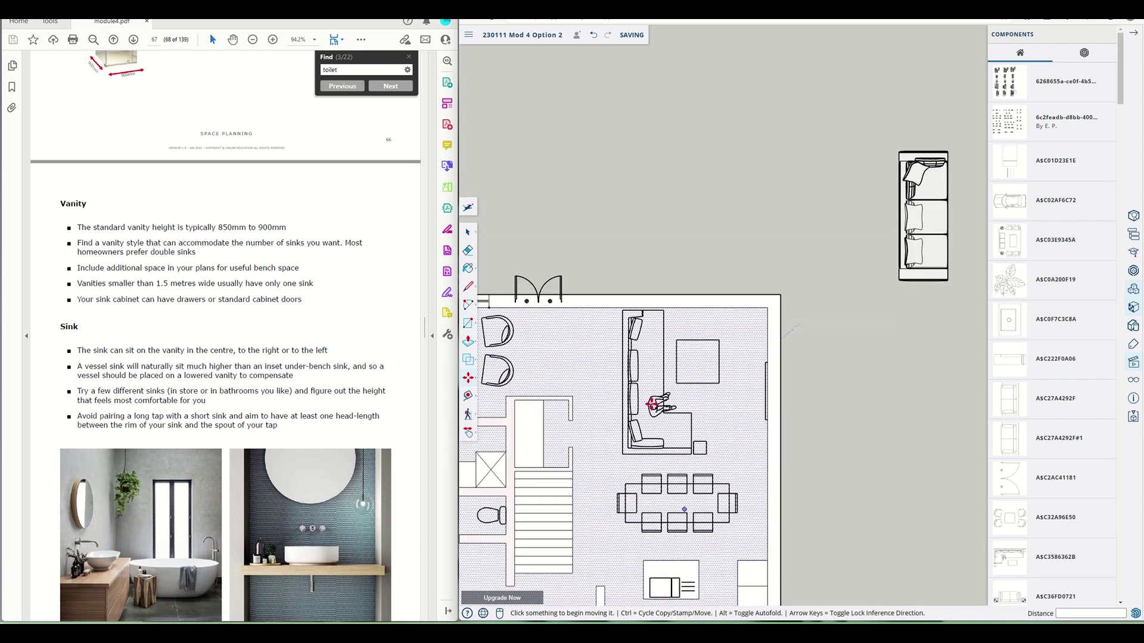
scroll(643, 367, "up", 2)
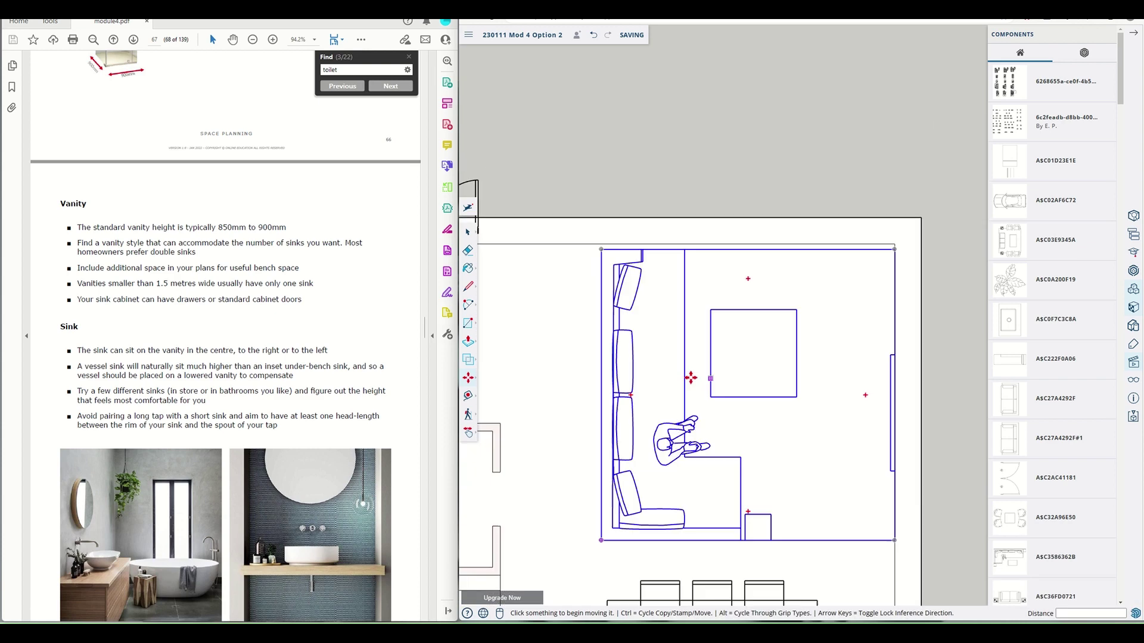
Explode the living room group in the open living area into its separate furniture pieces
left_click(468, 232)
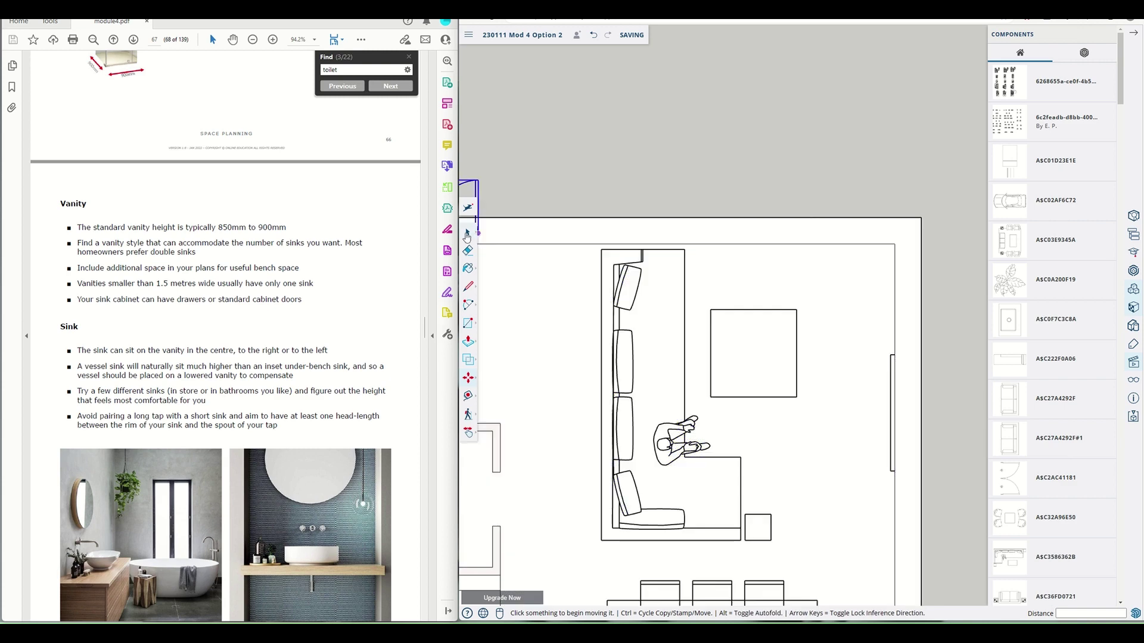
left_click(684, 323)
left_click(686, 320)
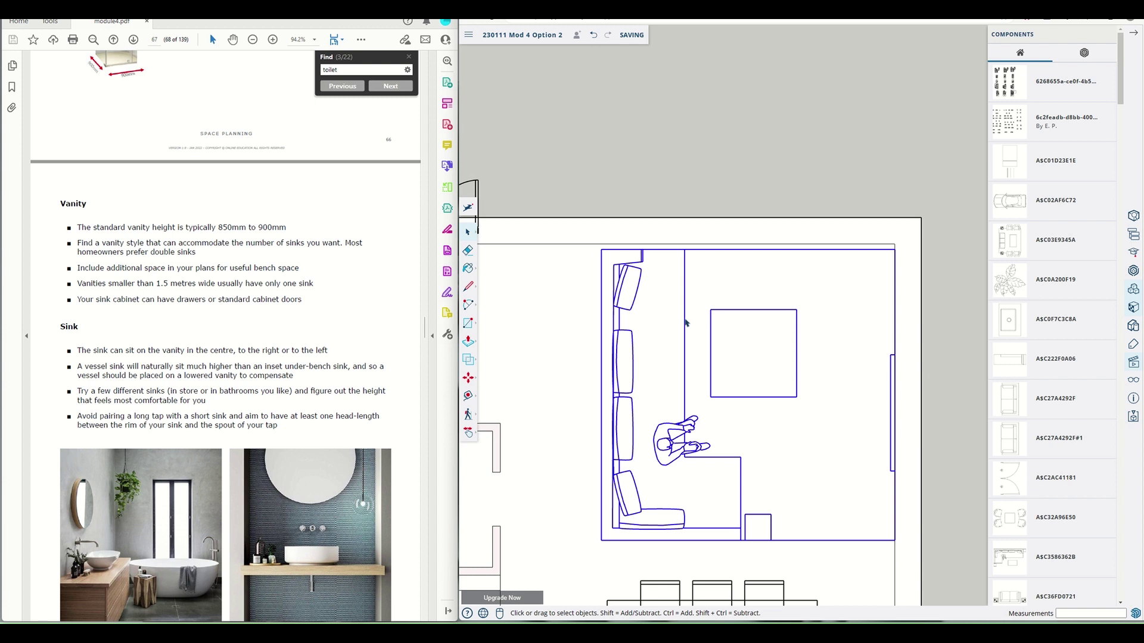
right_click(686, 324)
left_click(718, 429)
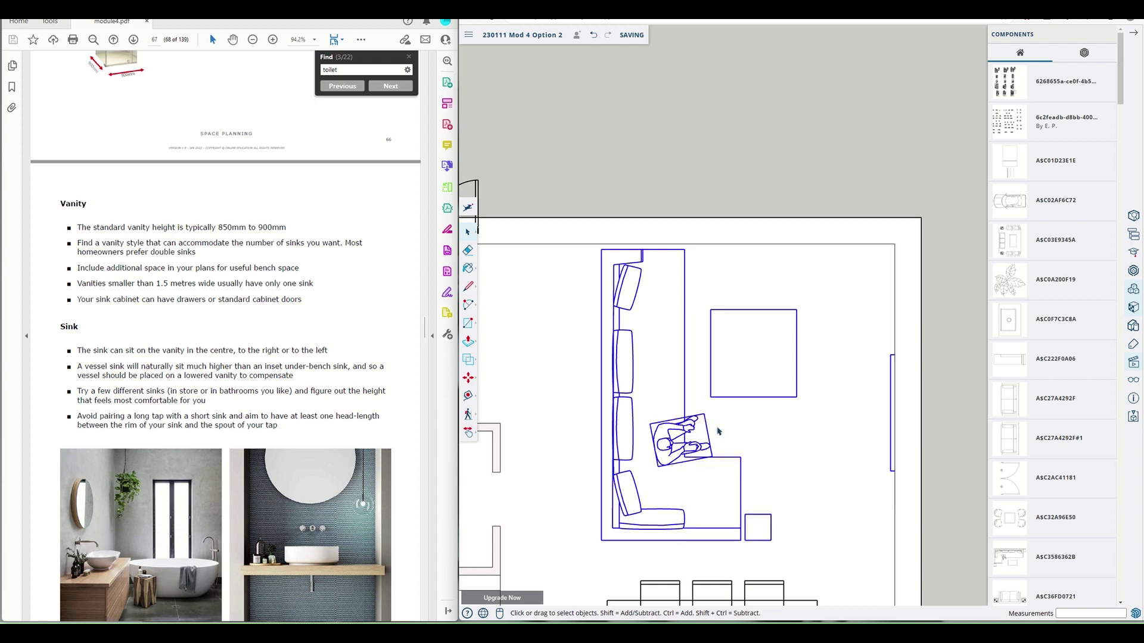
left_click(741, 282)
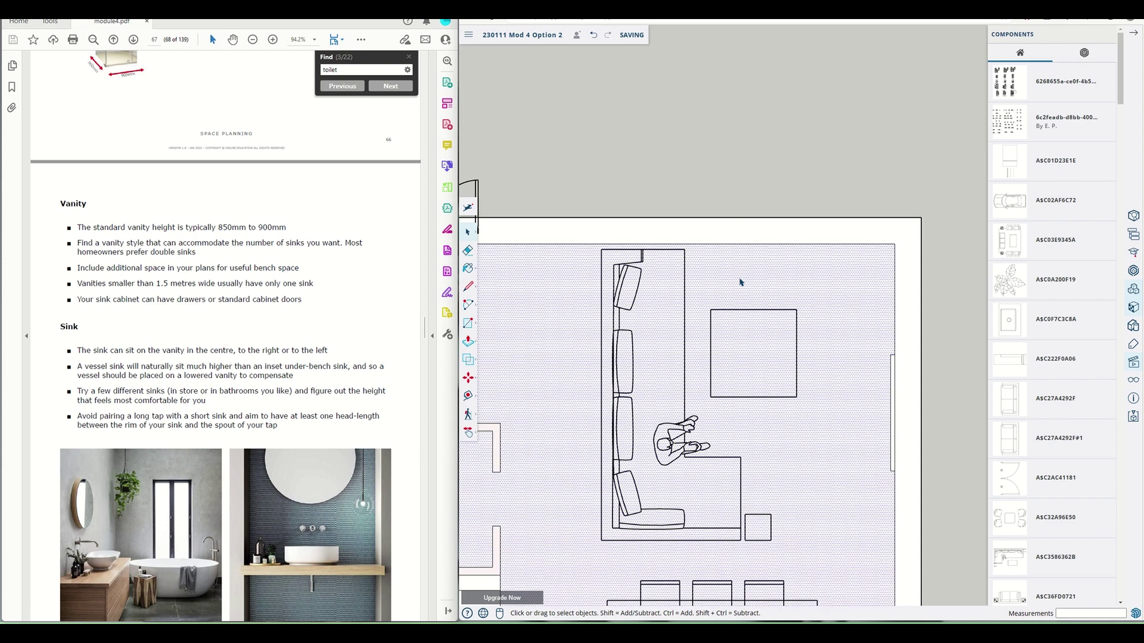
left_click(647, 180)
Shorten the corner sofa by moving its end nearest the double doors, including the angled cushion, about 226 mm towards the next cushion
scroll(633, 288, "up", 2)
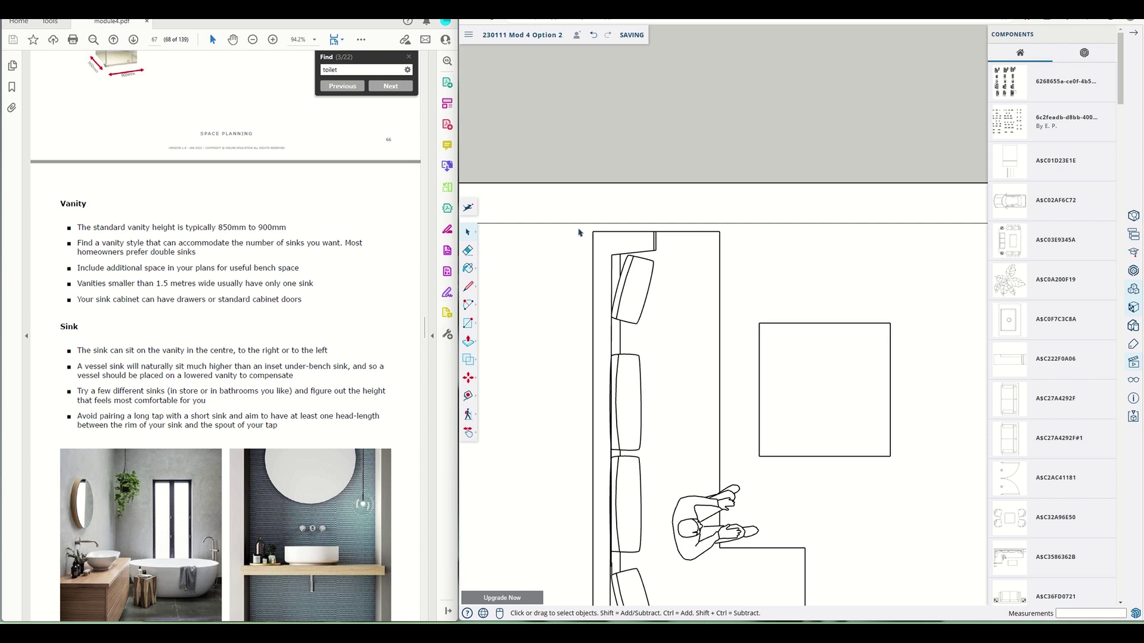
left_click_drag(578, 229, 733, 354)
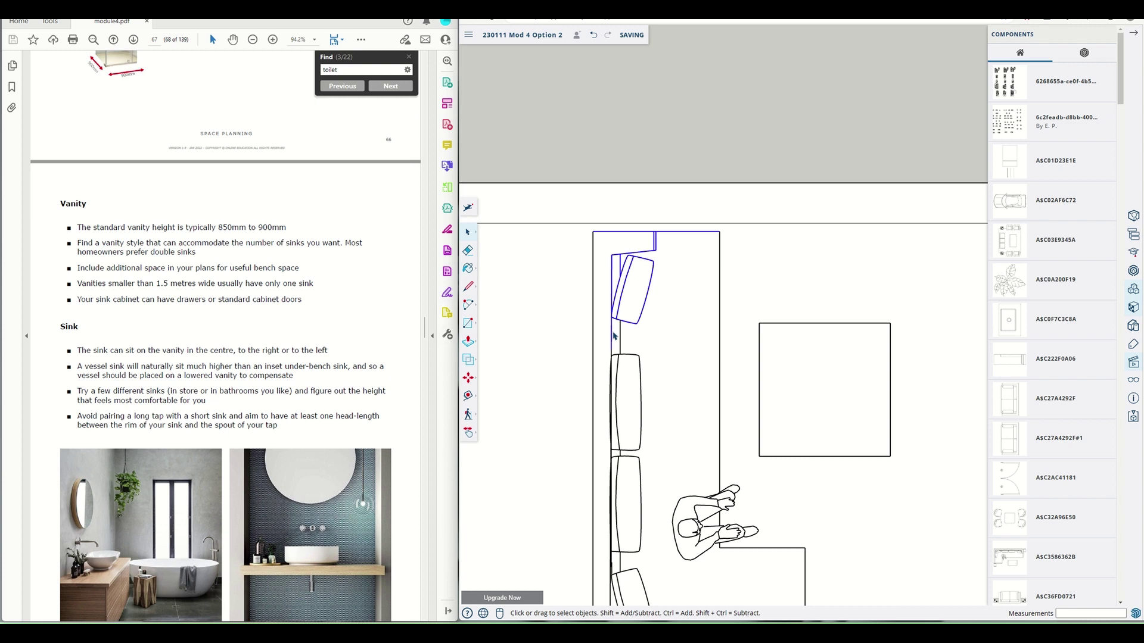
key("m")
scroll(612, 329, "up", 5)
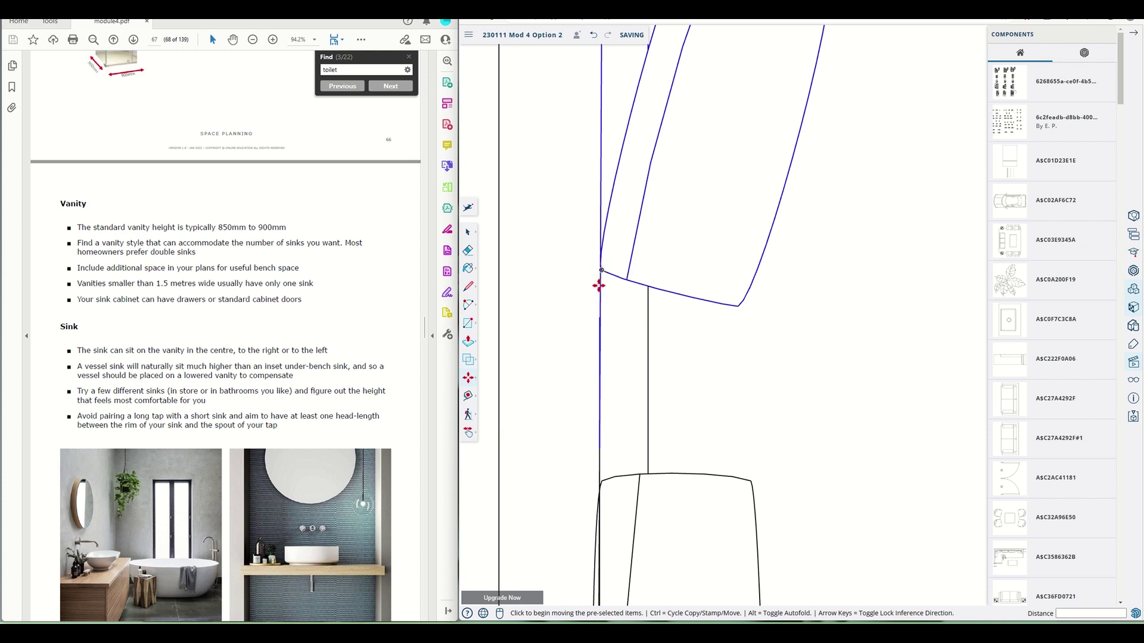
scroll(599, 283, "up", 3)
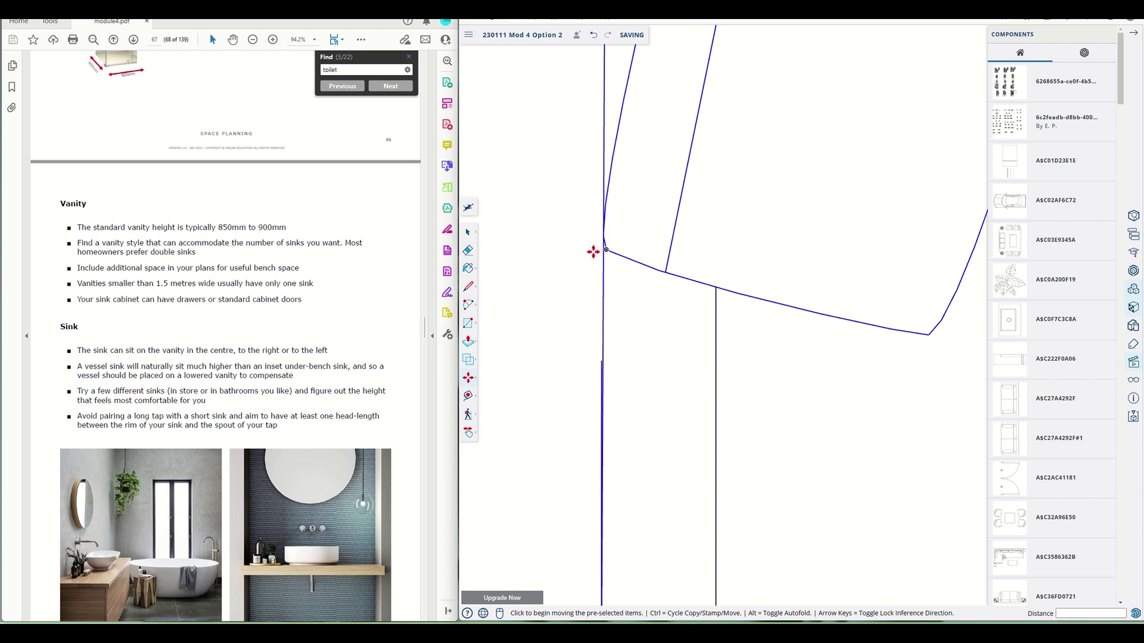
scroll(599, 244, "up", 3)
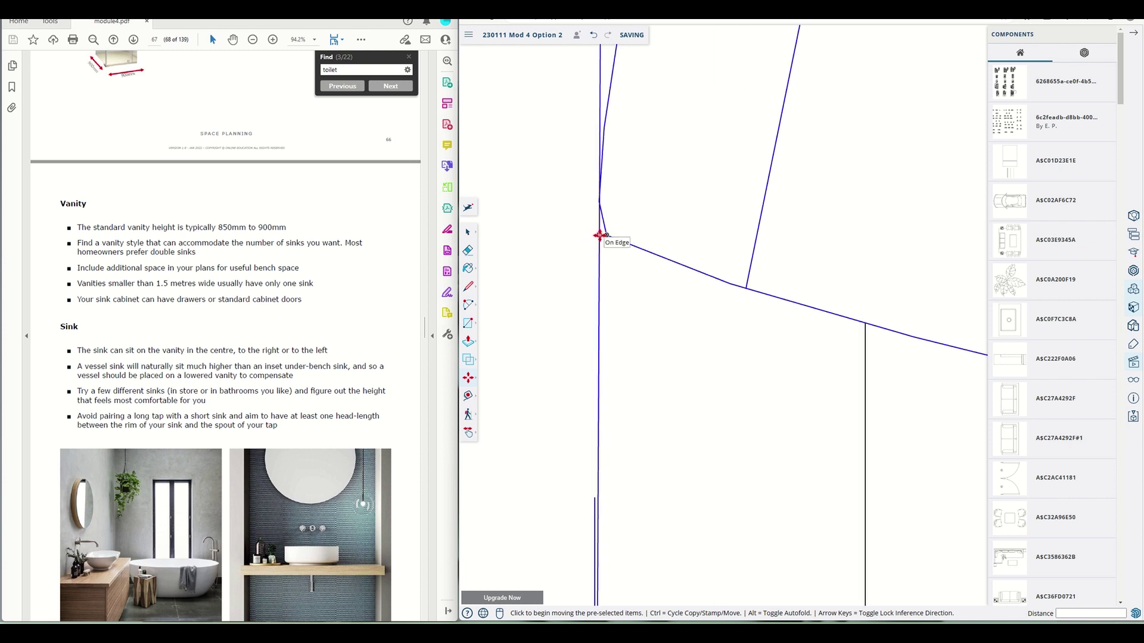
left_click(599, 235)
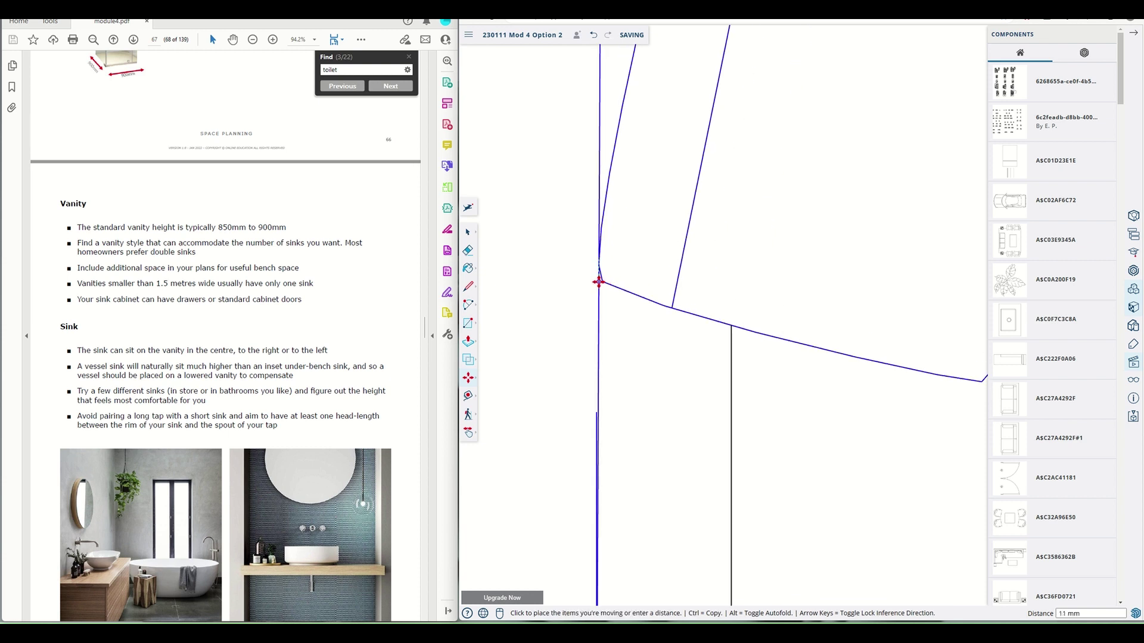
scroll(599, 280, "down", 5)
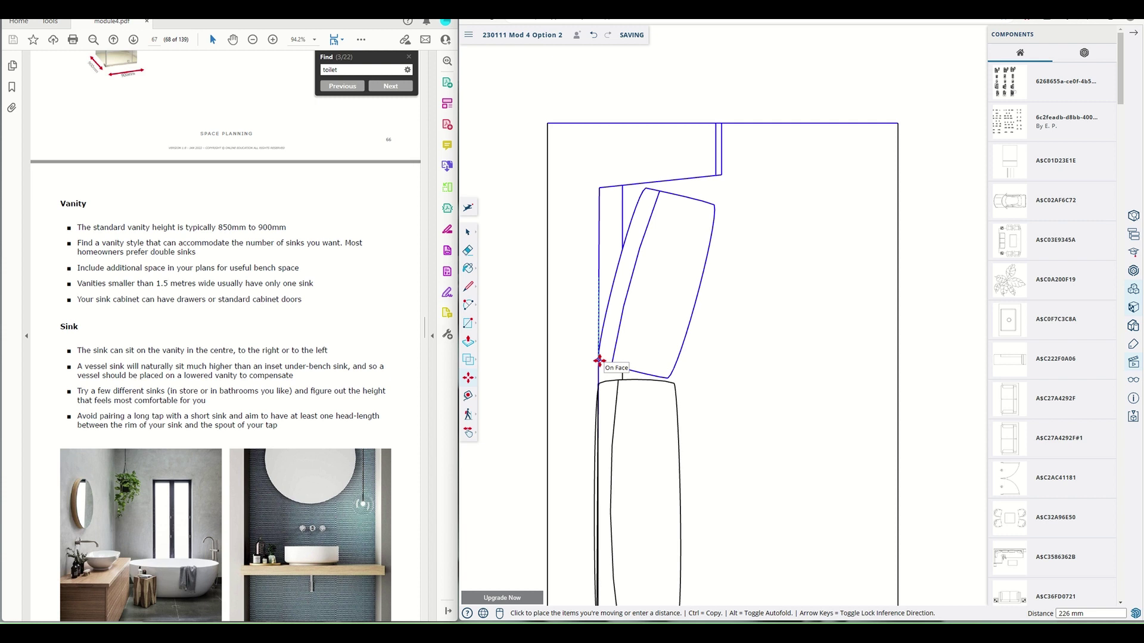
left_click(599, 360)
scroll(779, 390, "down", 5)
key("Escape")
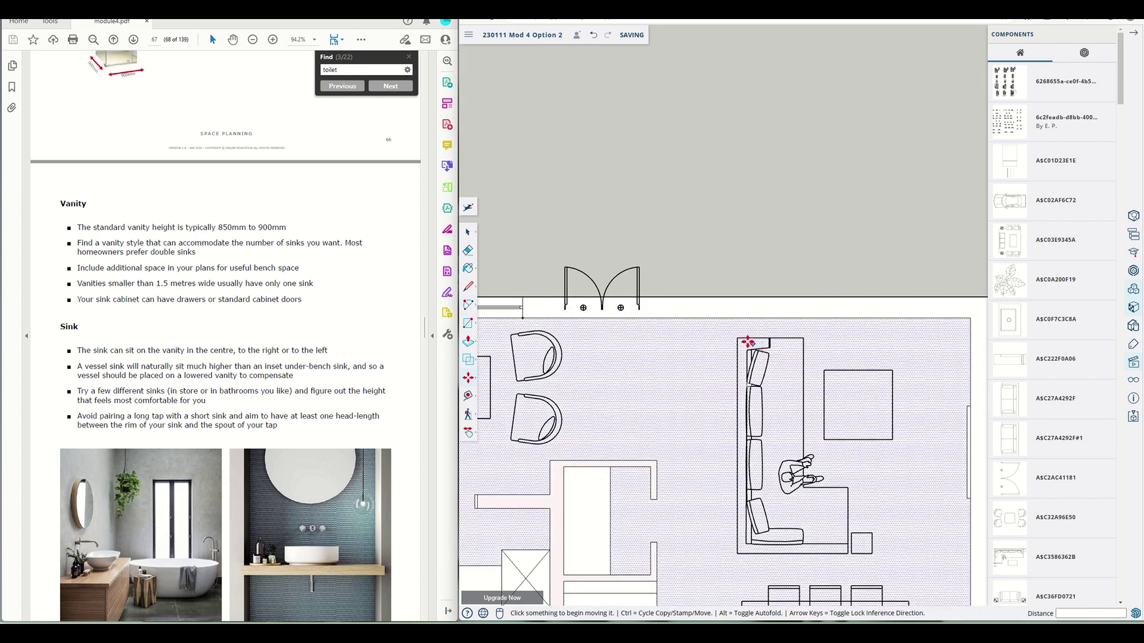
Group the corner sofa with its cushions, the seated figure and the small side table in the living area
left_click(467, 232)
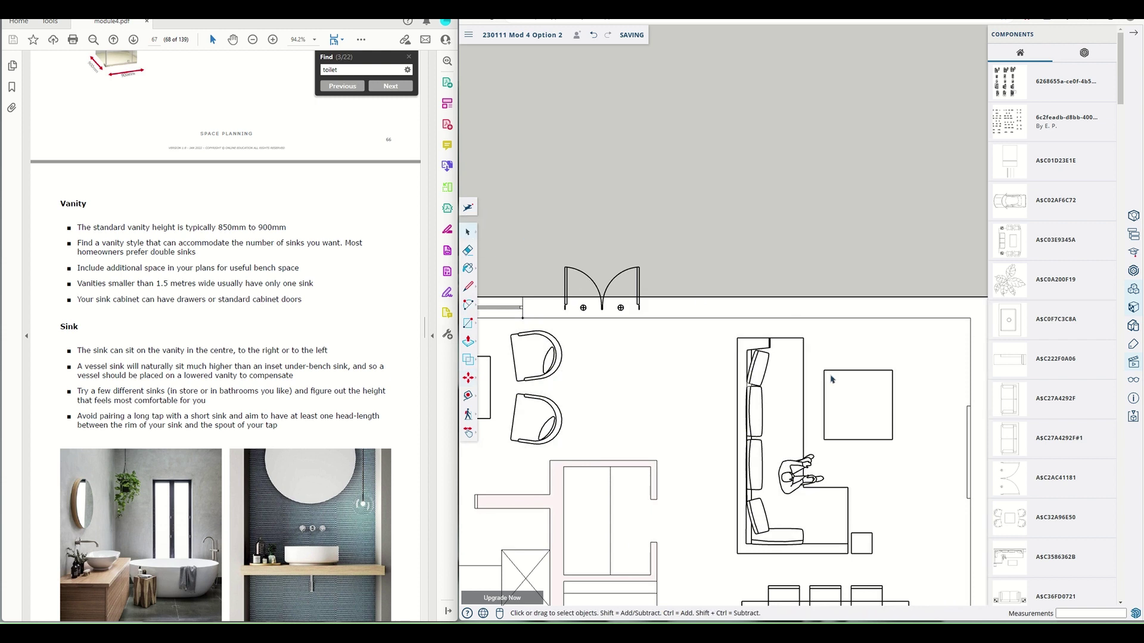
left_click_drag(726, 332, 816, 567)
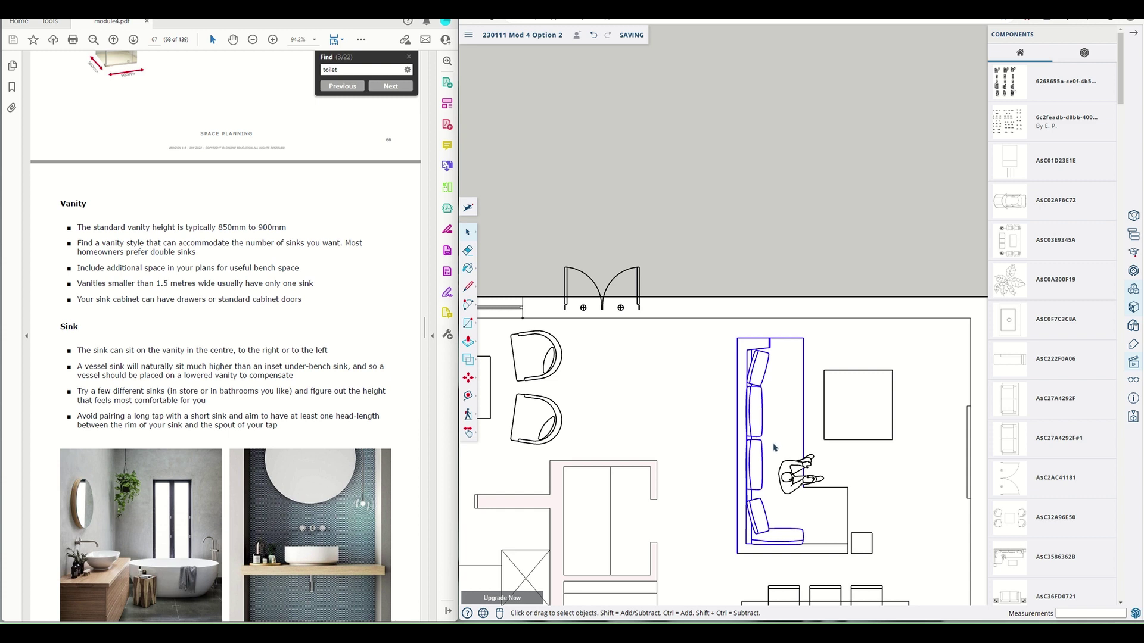
left_click_drag(775, 445, 886, 571, "ctrl")
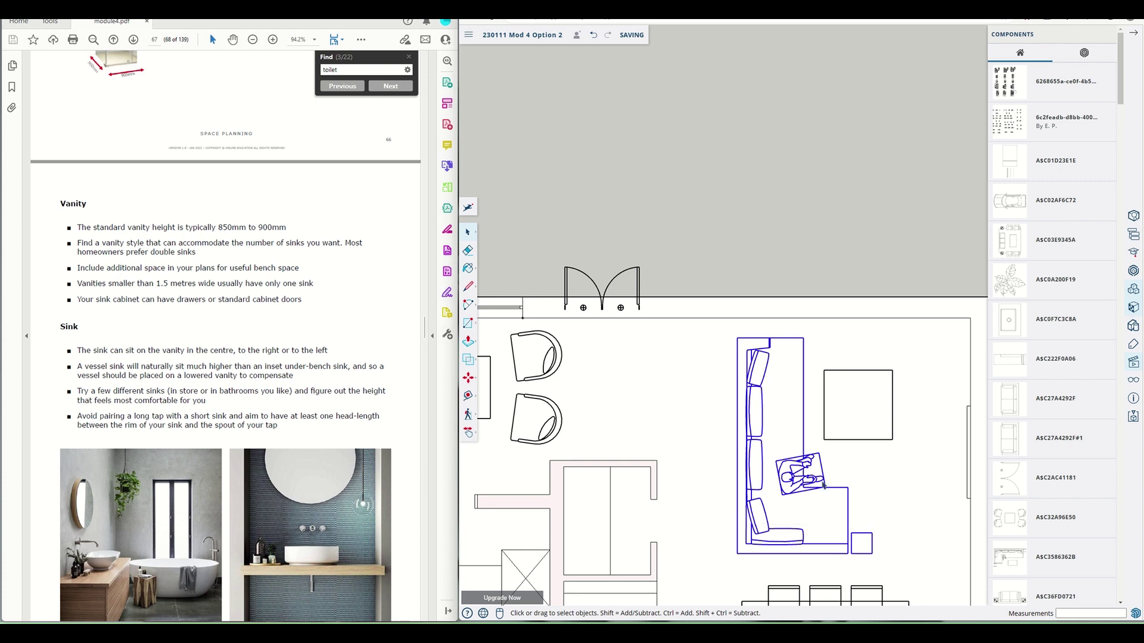
scroll(791, 478, "up", 3)
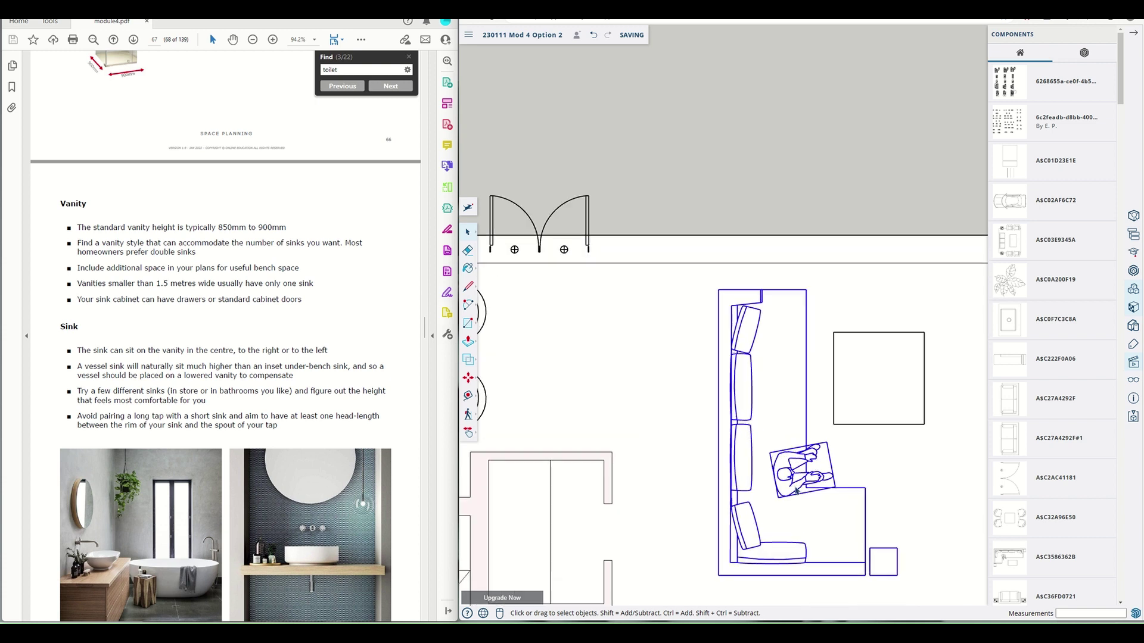
right_click(739, 468)
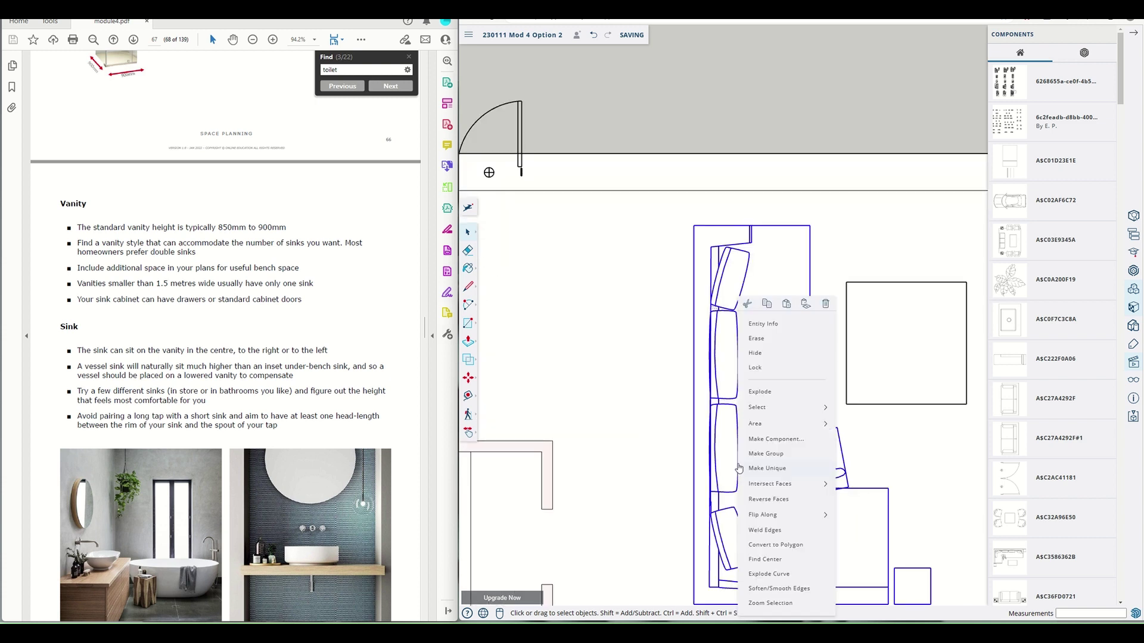
left_click(768, 455)
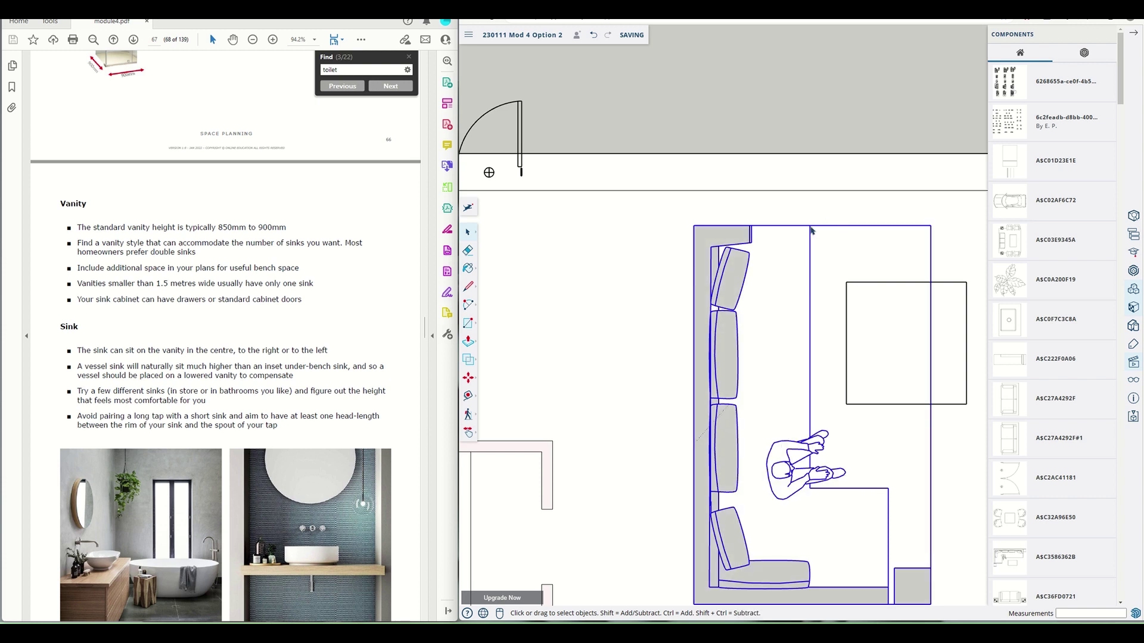
Move the grouped corner sofa about 260 mm towards the inner line of the wall with the double doors
key("m")
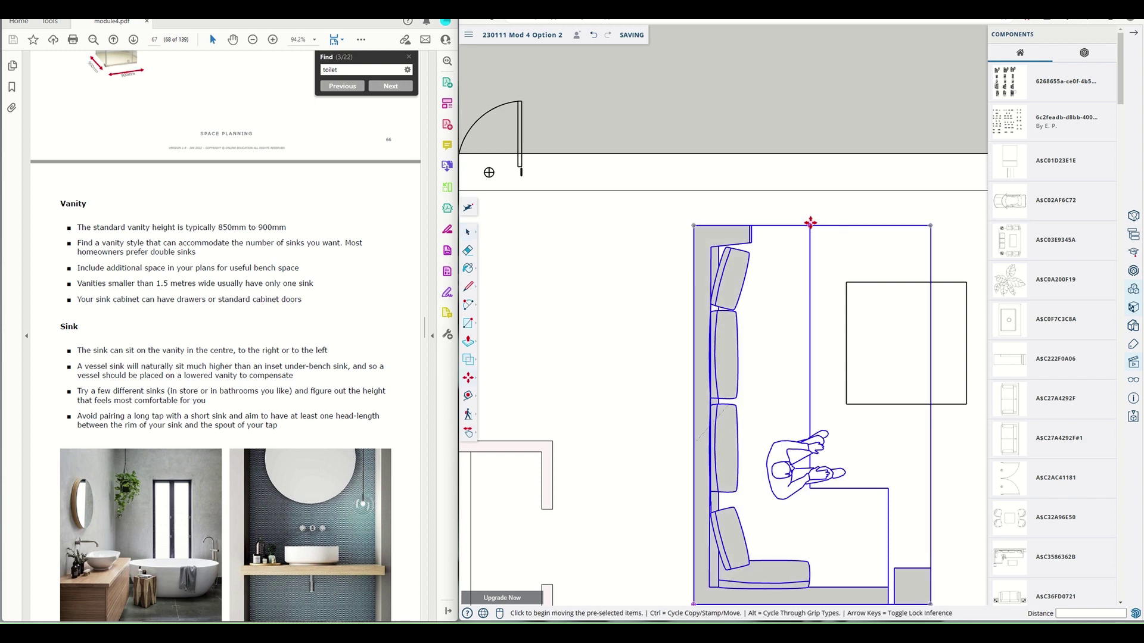
left_click(810, 223)
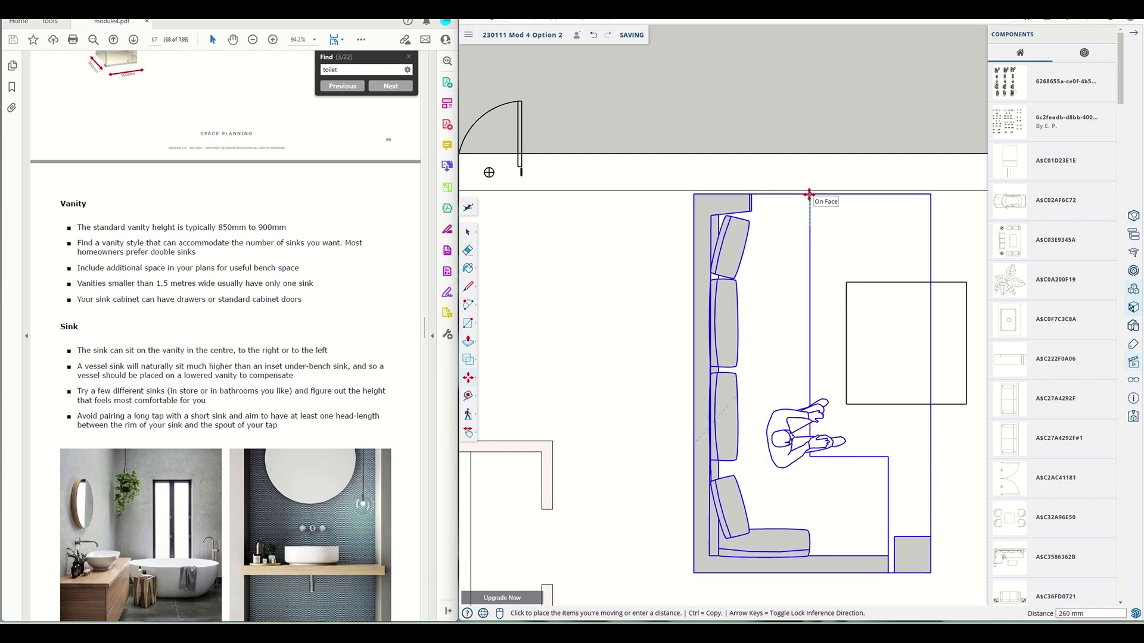
left_click(809, 194)
Move the thin rectangular unit on the outer wall facing the sofa 600 mm along the green axis towards the double-door wall
scroll(809, 378, "down", 5)
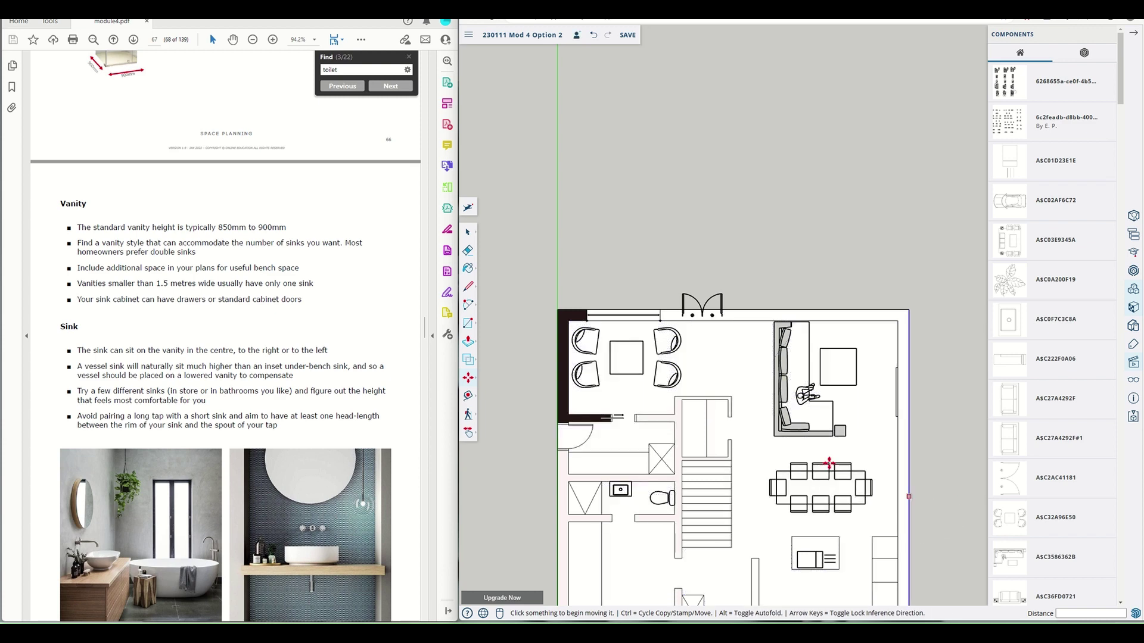
scroll(829, 462, "up", 6)
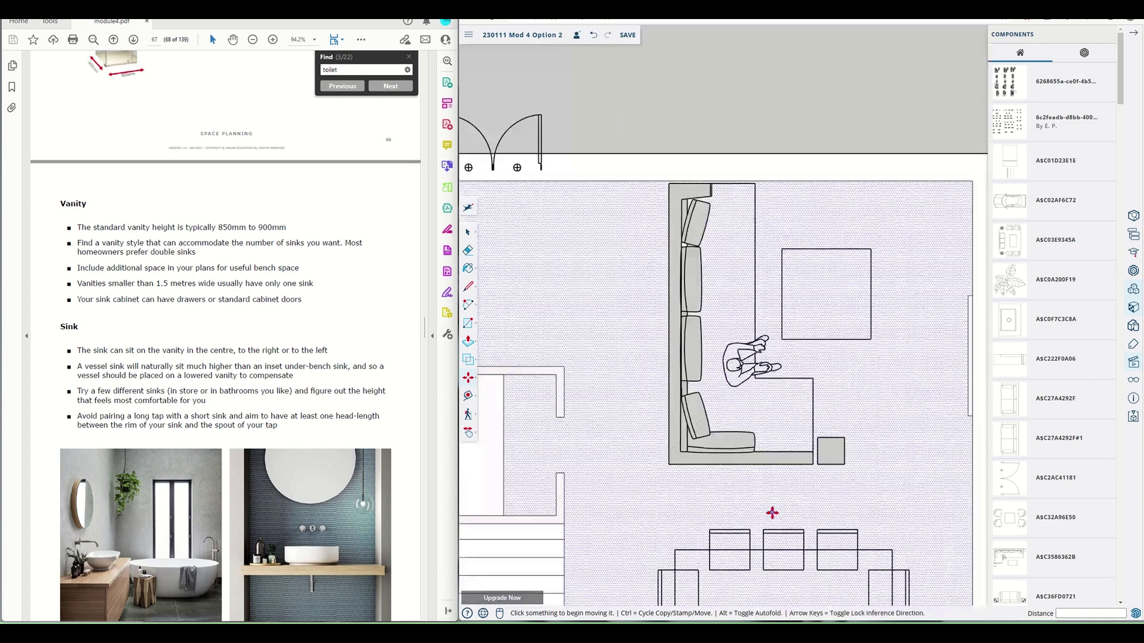
scroll(772, 513, "down", 4)
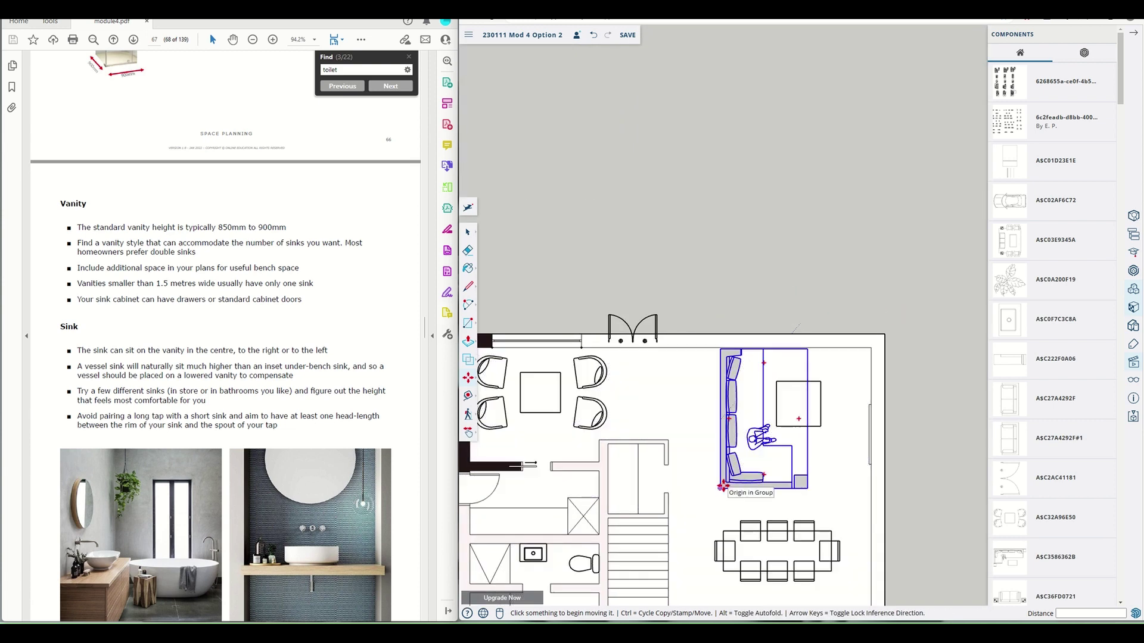
scroll(892, 448, "up", 3)
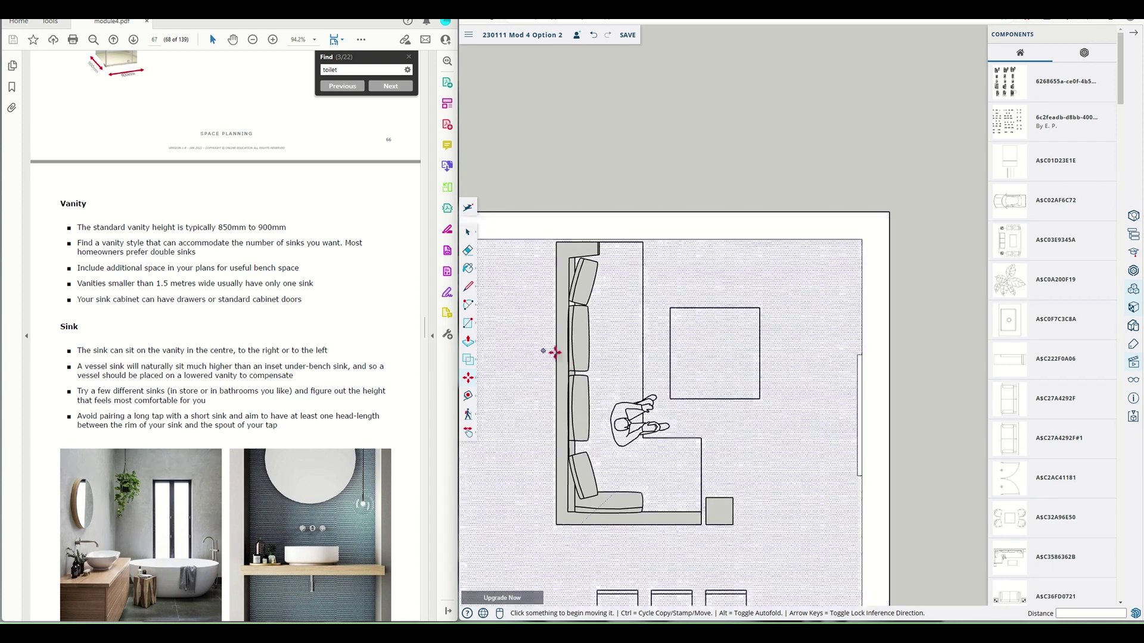
left_click(468, 232)
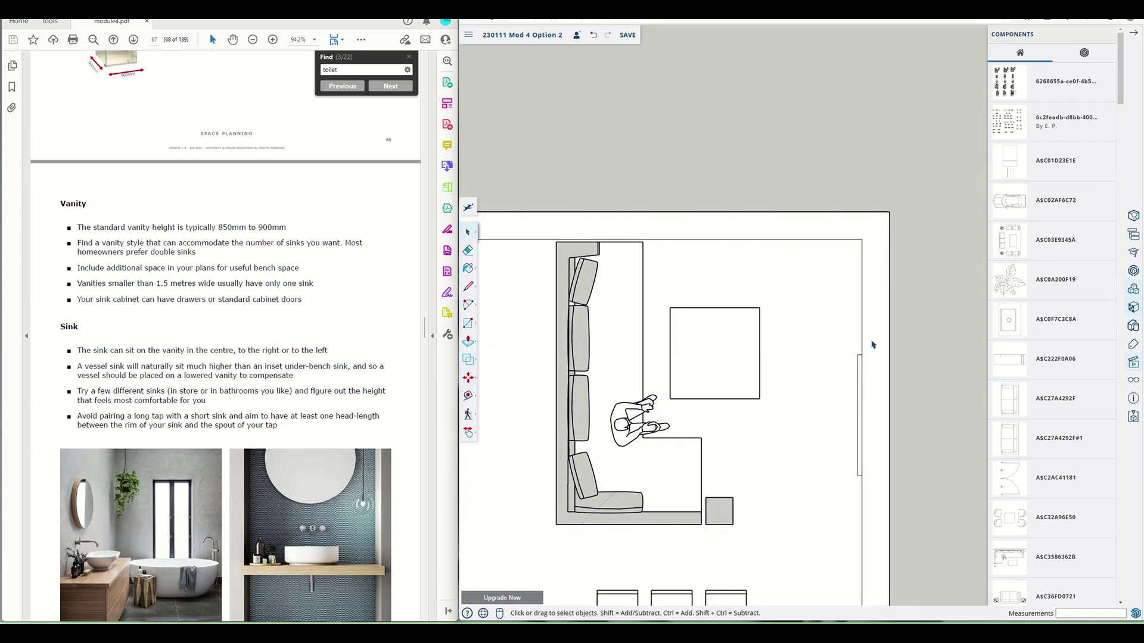
left_click_drag(847, 345, 871, 488)
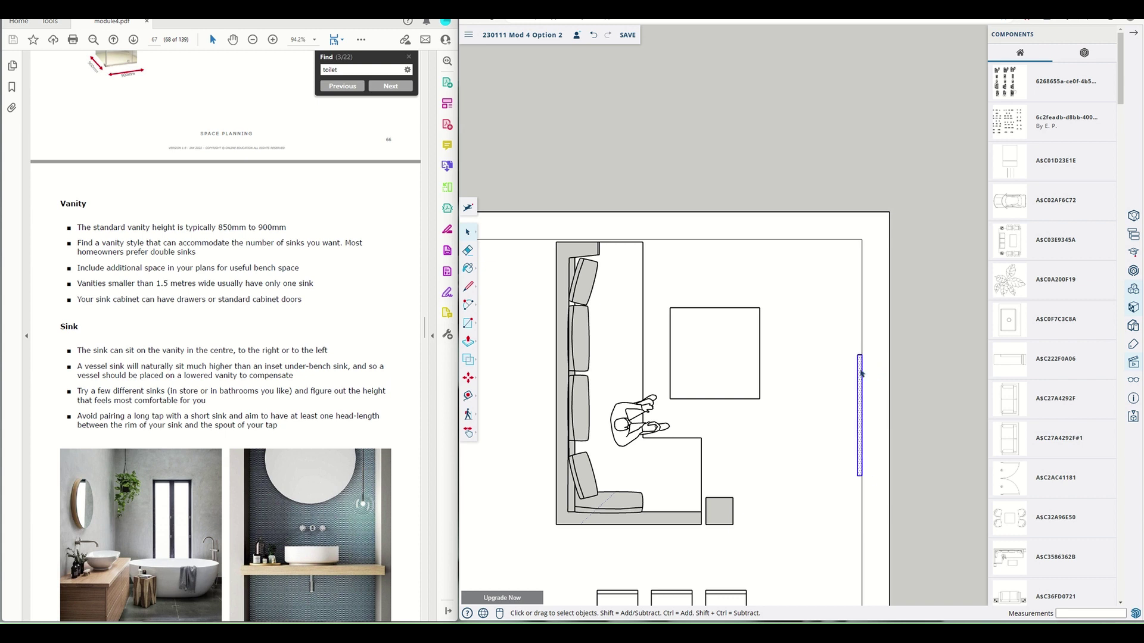
key("m")
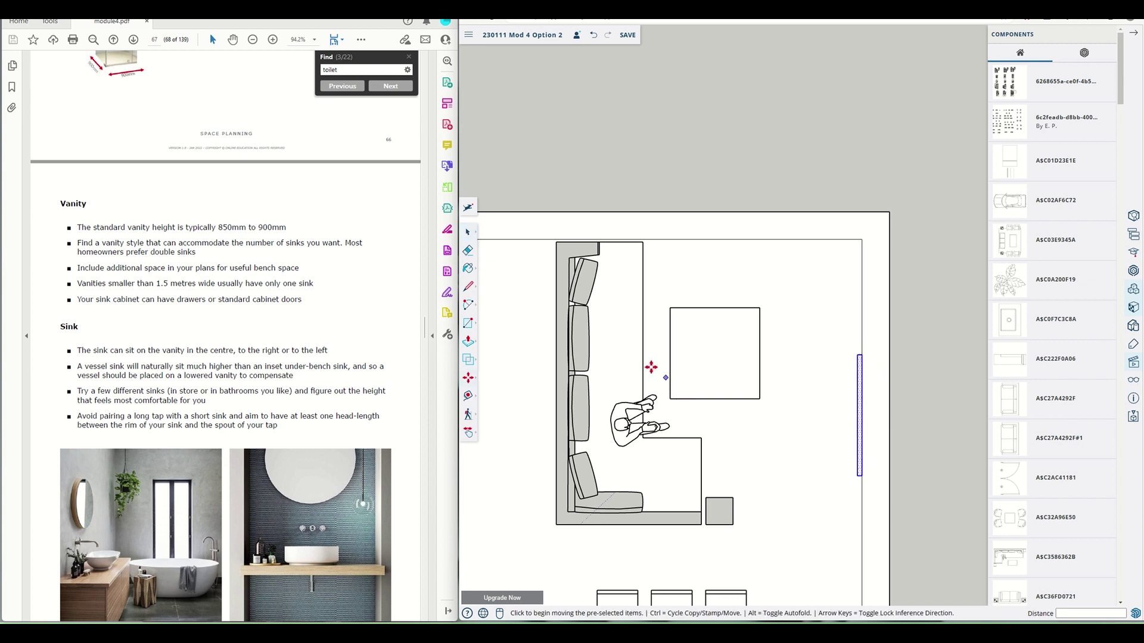
left_click(858, 418)
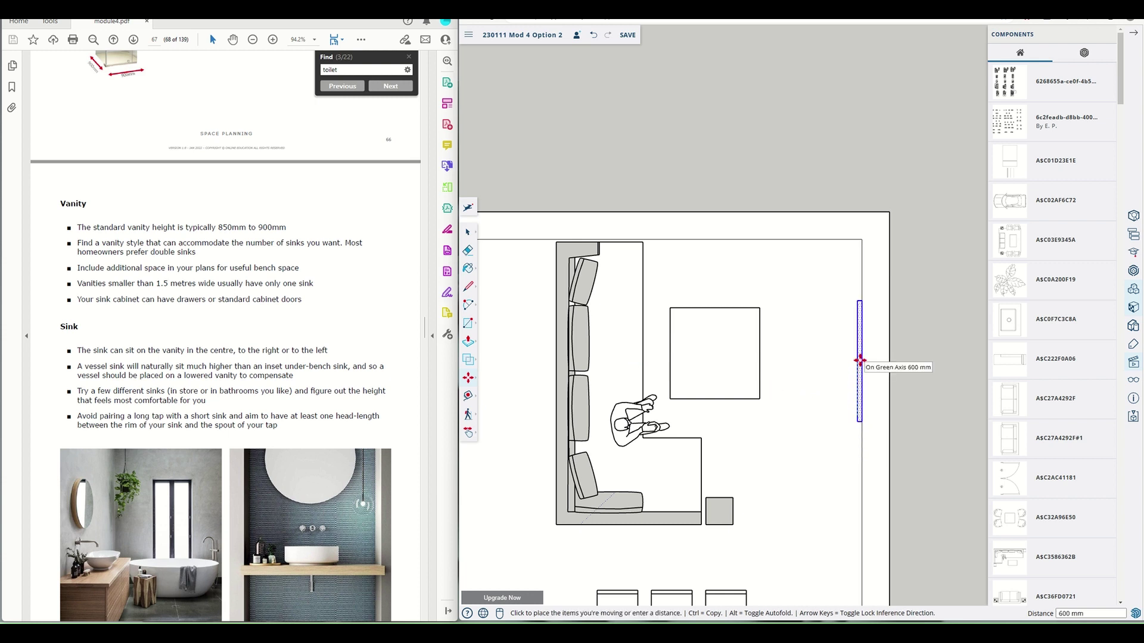
left_click(859, 360)
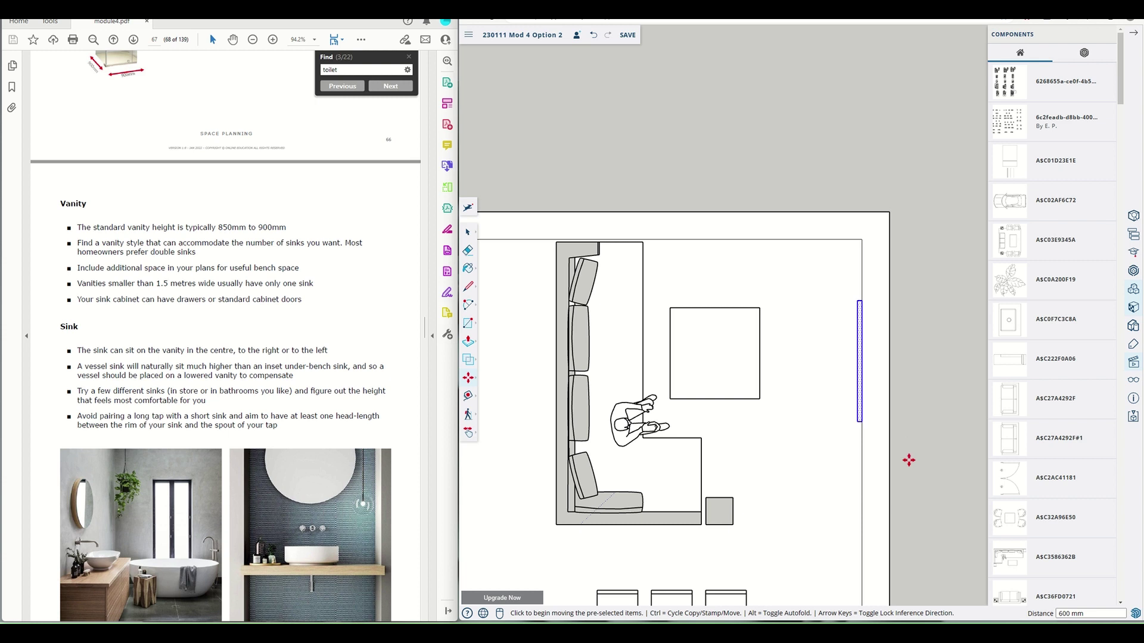
key("Escape")
Examine the furnished plan alongside the imported furniture blocks and house plans, and close the component list
scroll(911, 460, "down", 3)
scroll(947, 471, "down", 3)
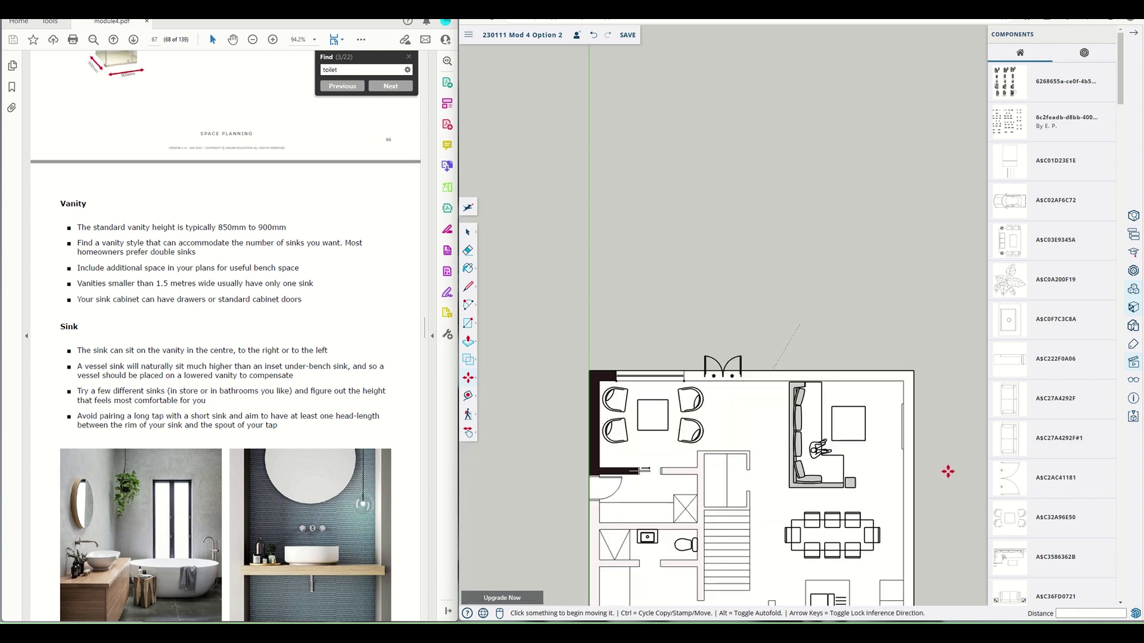
scroll(948, 472, "down", 2)
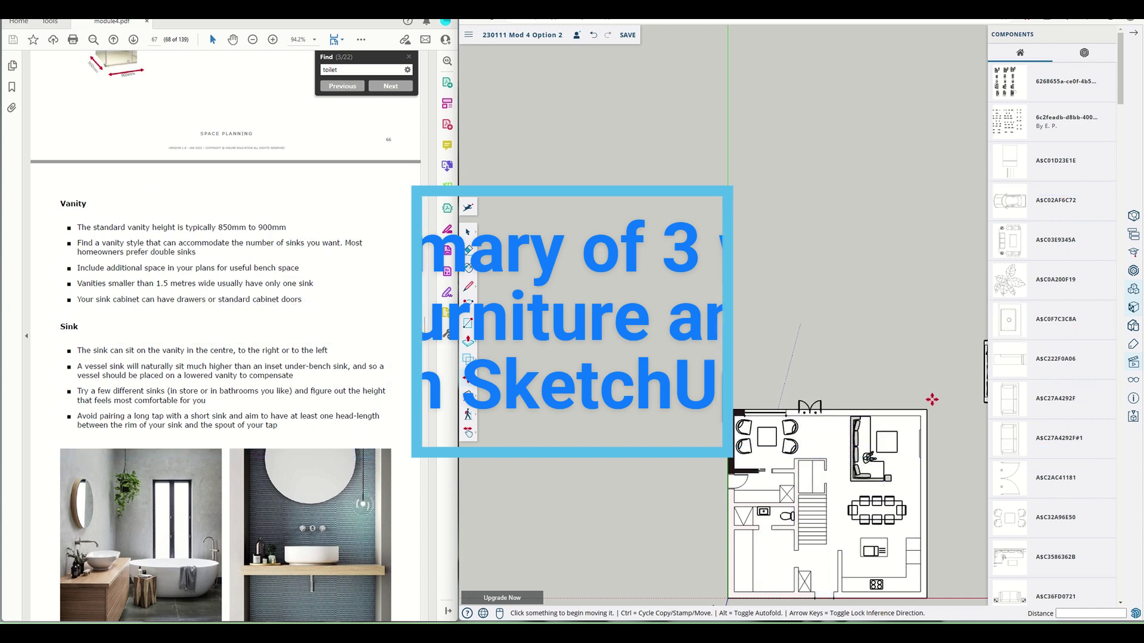
scroll(587, 334, "down", 8)
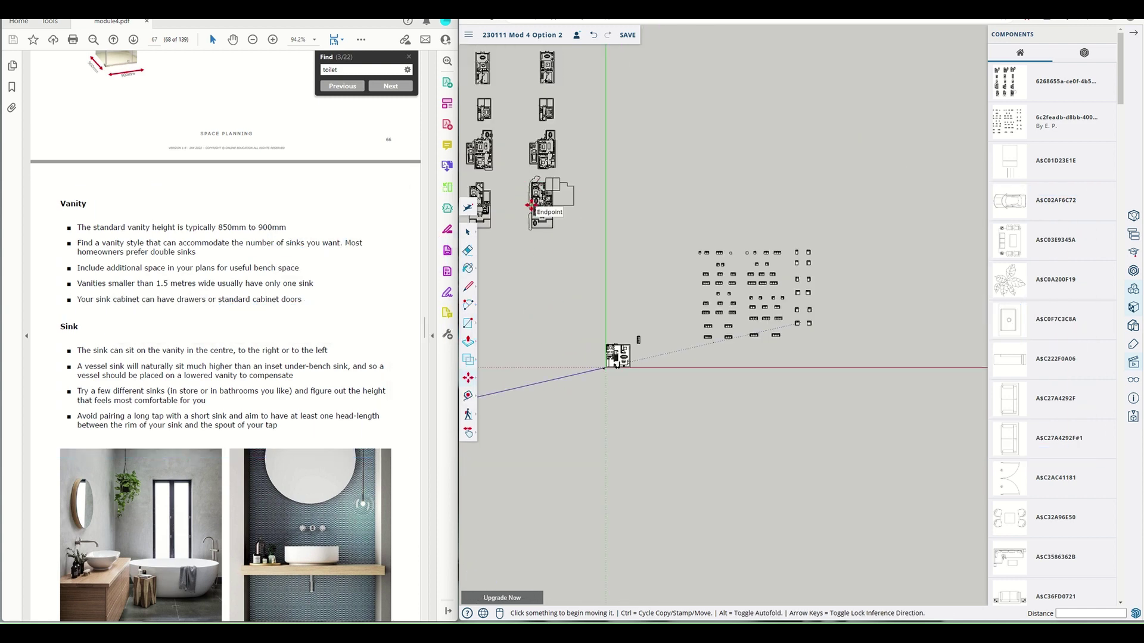
scroll(745, 316, "up", 6)
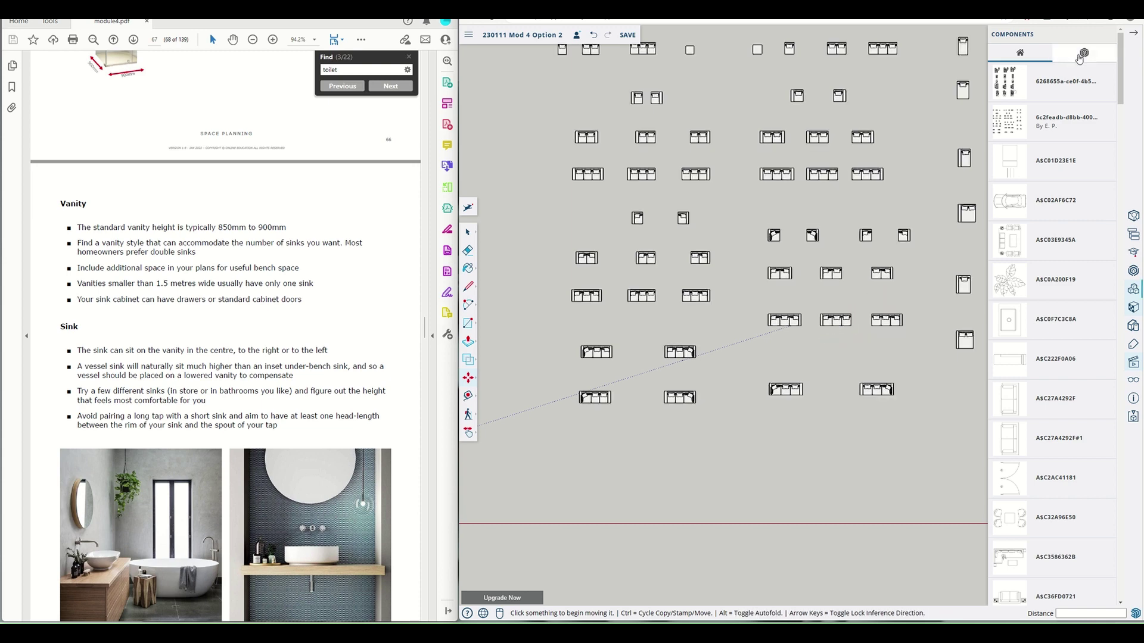
left_click(1128, 35)
scroll(642, 325, "down", 5)
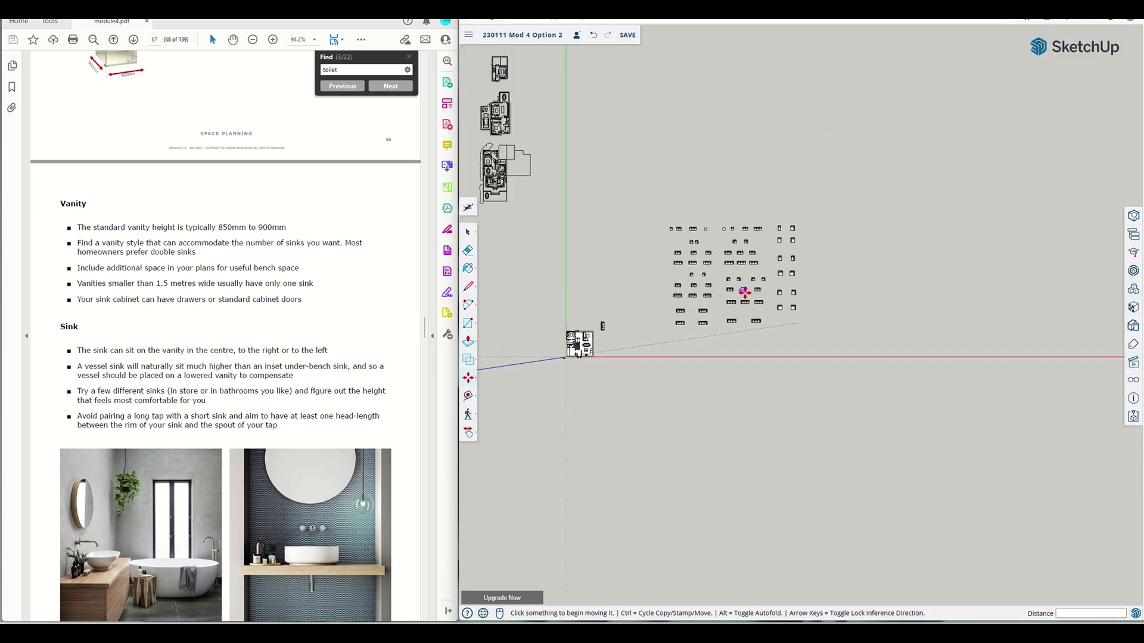
scroll(642, 325, "up", 5)
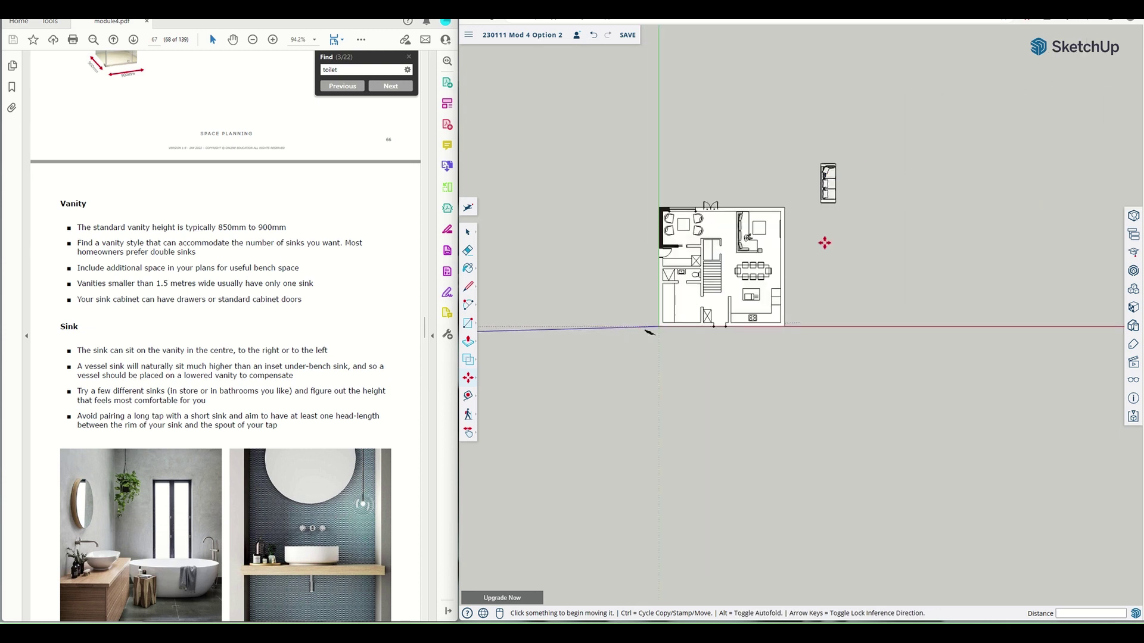
scroll(824, 241, "up", 3)
left_click(824, 164)
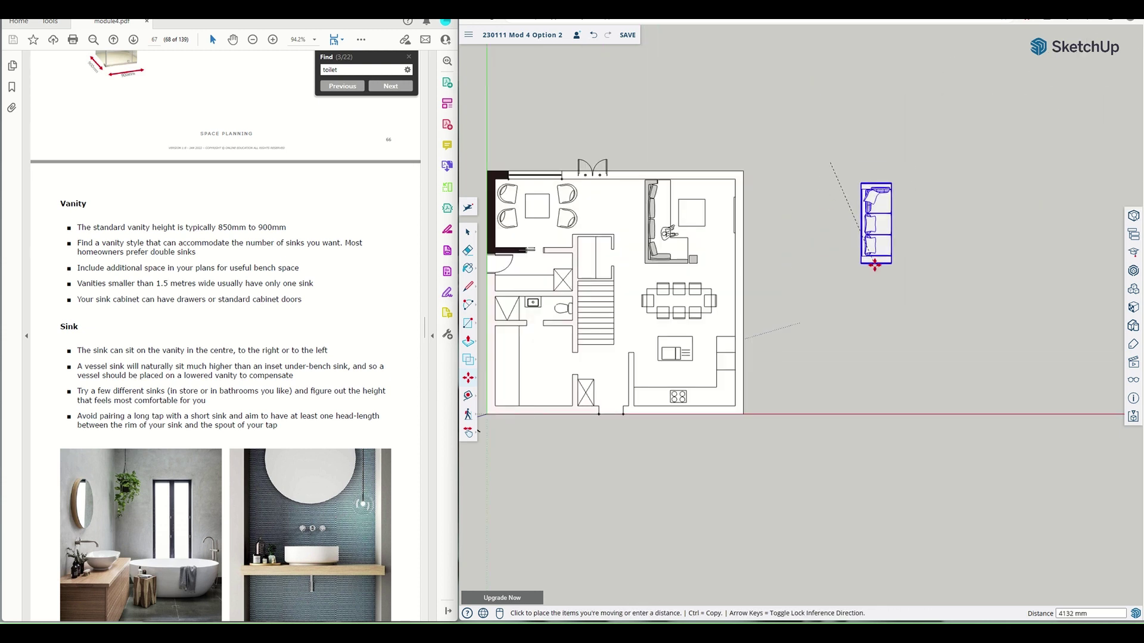
key("Escape")
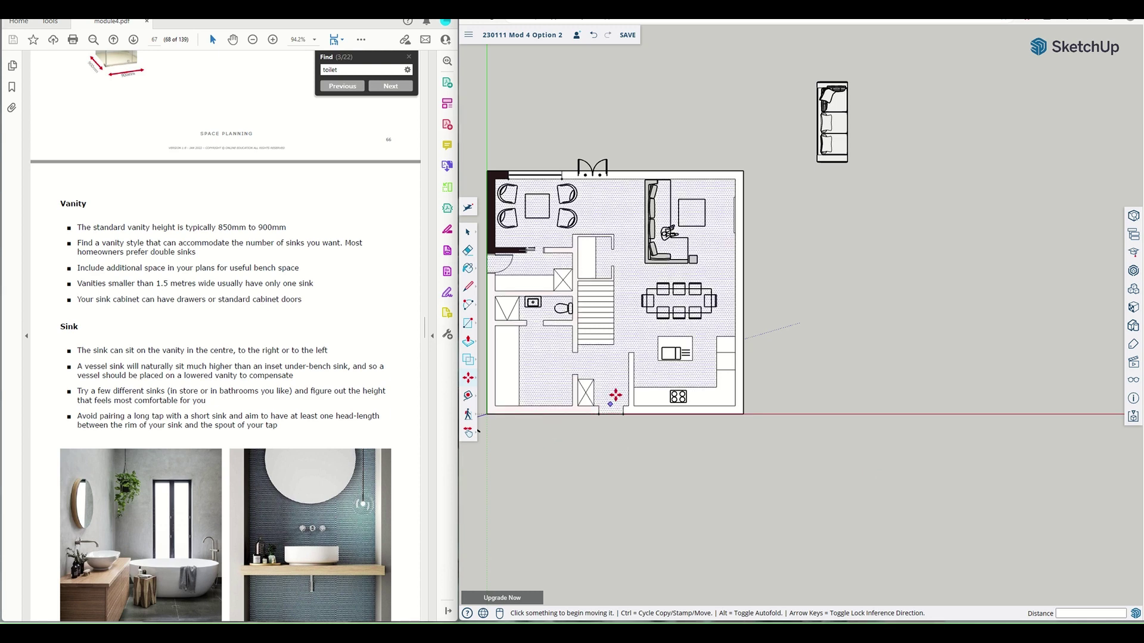
Examine the finished furniture layout across the sitting area, living area, dining set and kitchen
scroll(520, 171, "up", 5)
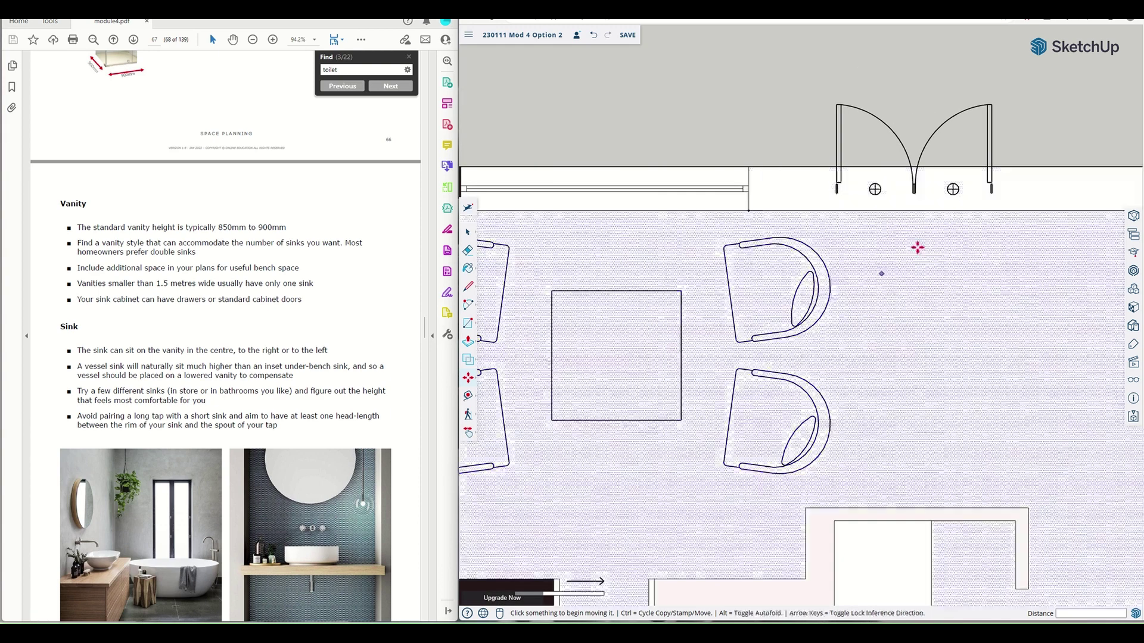
scroll(917, 248, "down", 6)
scroll(1023, 444, "down", 3)
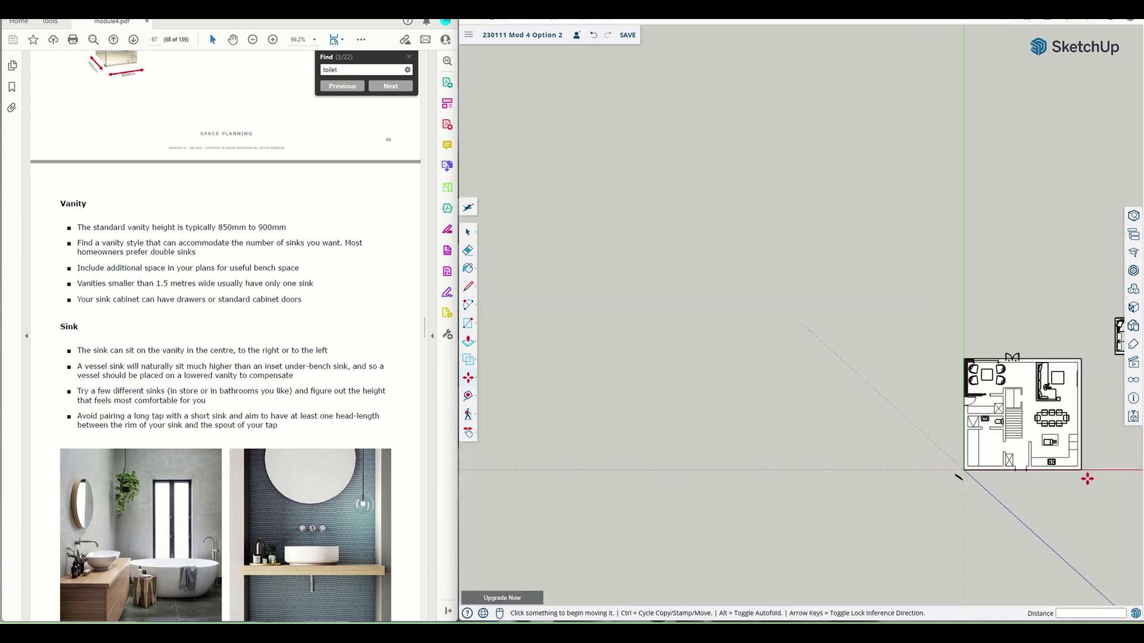
scroll(1081, 469, "up", 6)
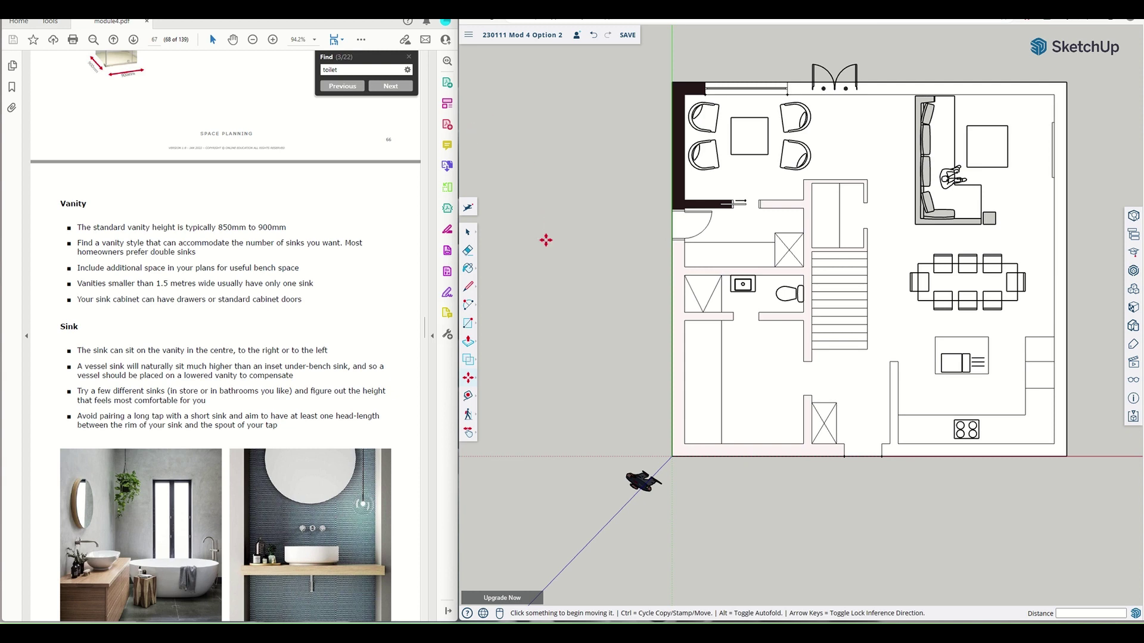
scroll(542, 238, "down", 3)
scroll(620, 254, "up", 5)
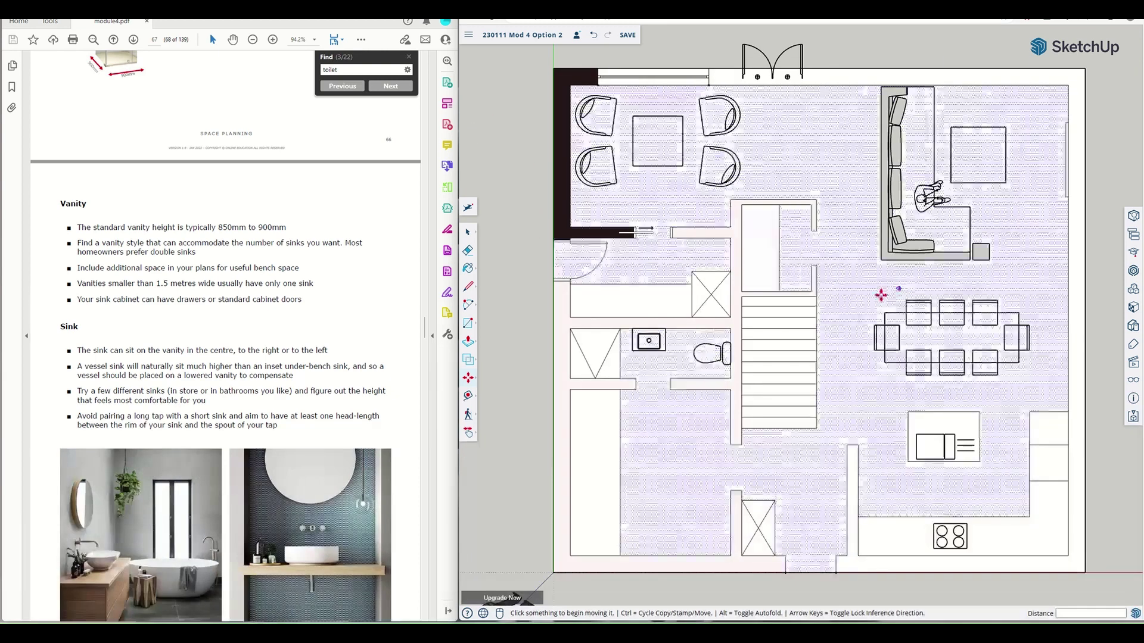
scroll(878, 298, "down", 4)
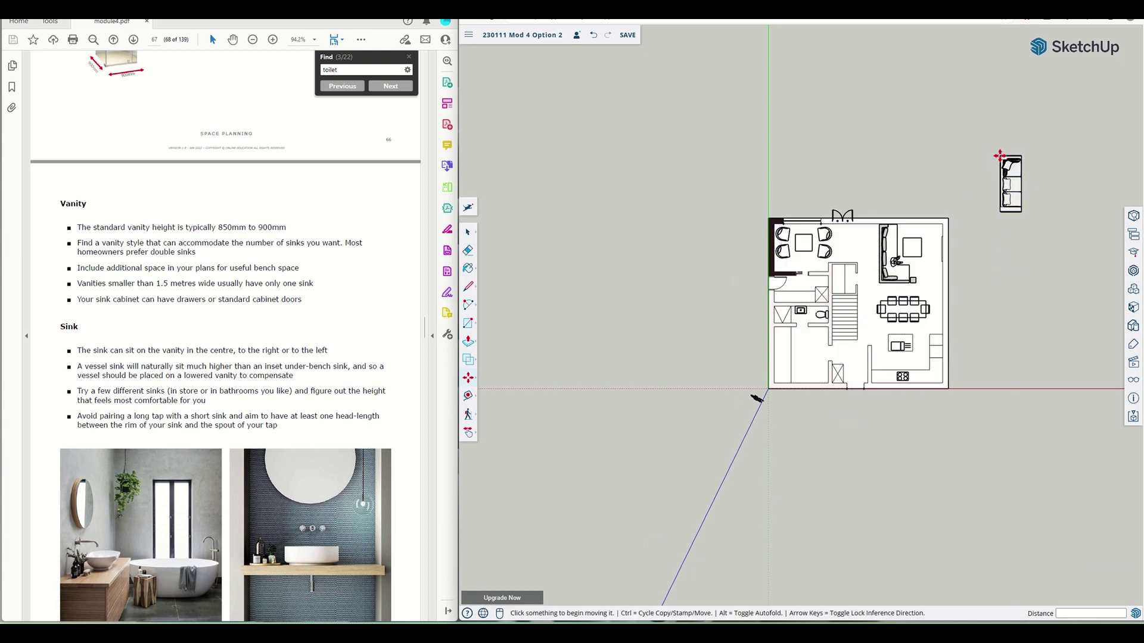
Delete the spare three-seat sofa lying outside the floor plan
left_click(1021, 212)
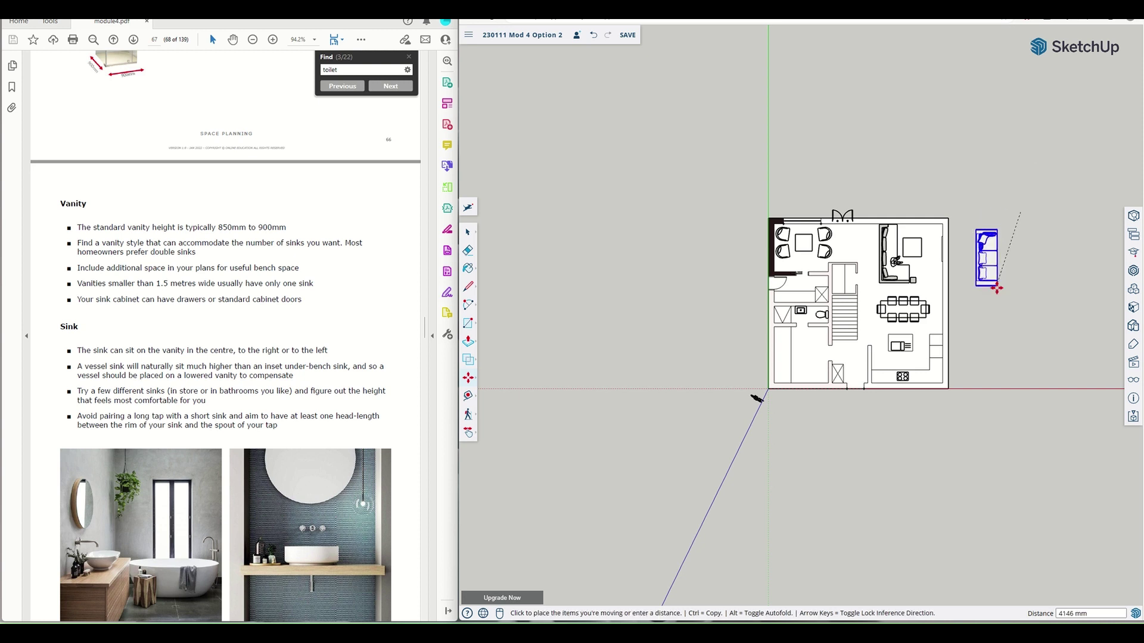
key("Escape")
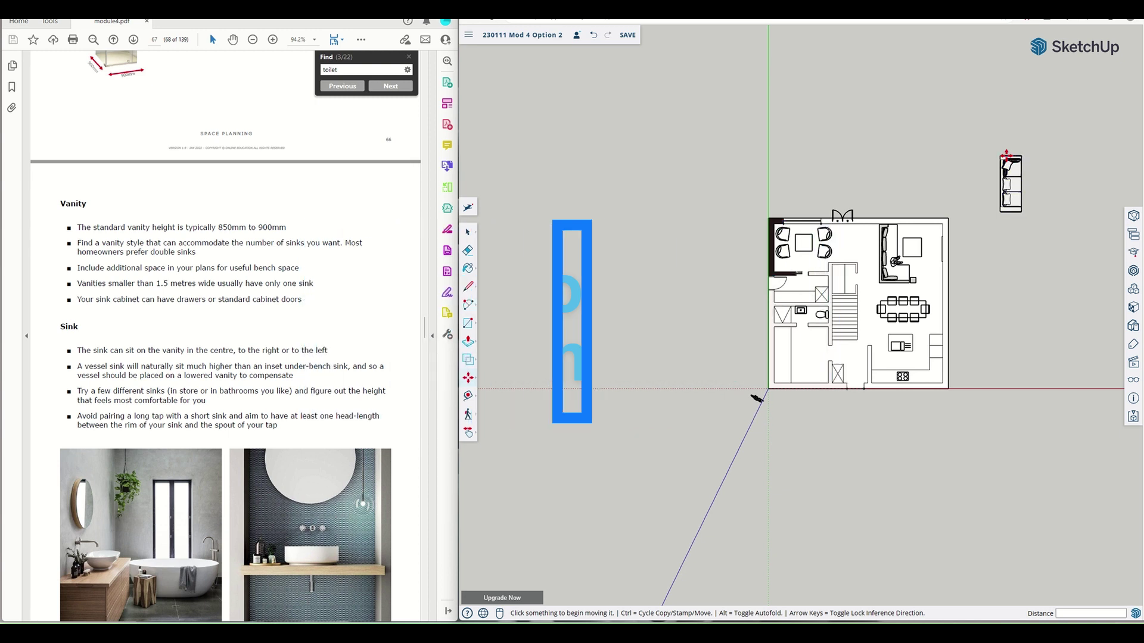
right_click(1007, 162)
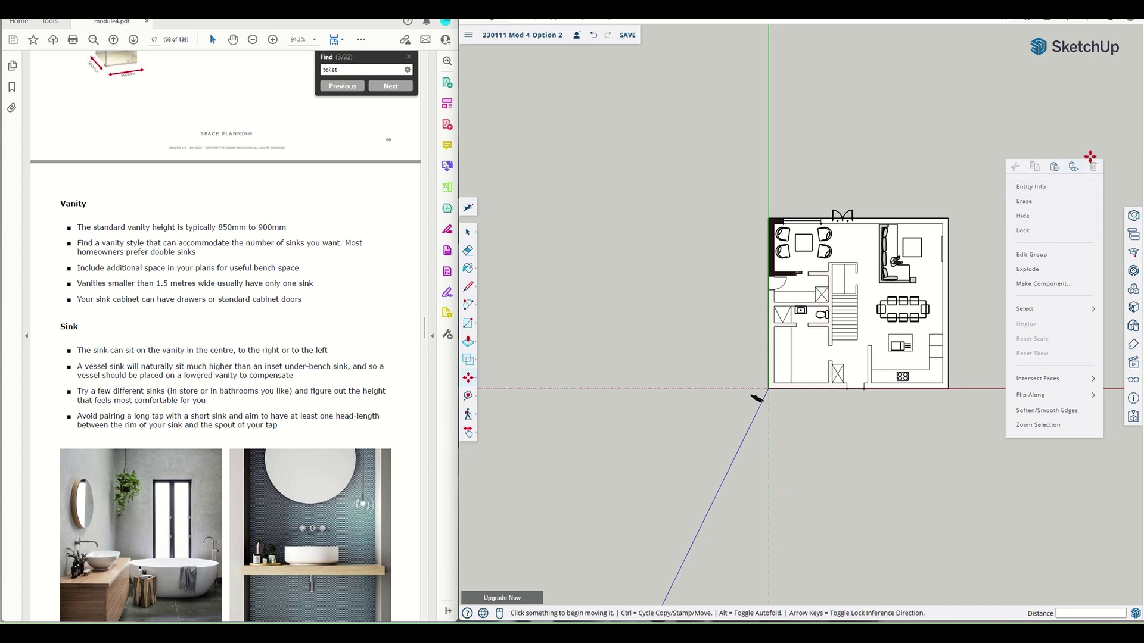
left_click(990, 179)
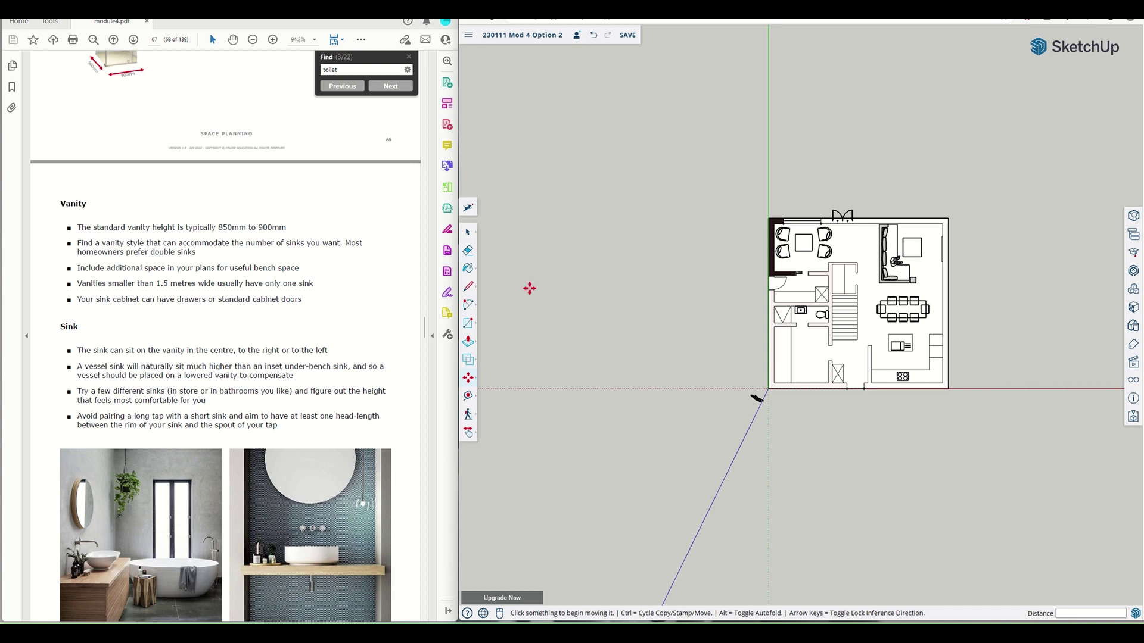
scroll(554, 292, "down", 8)
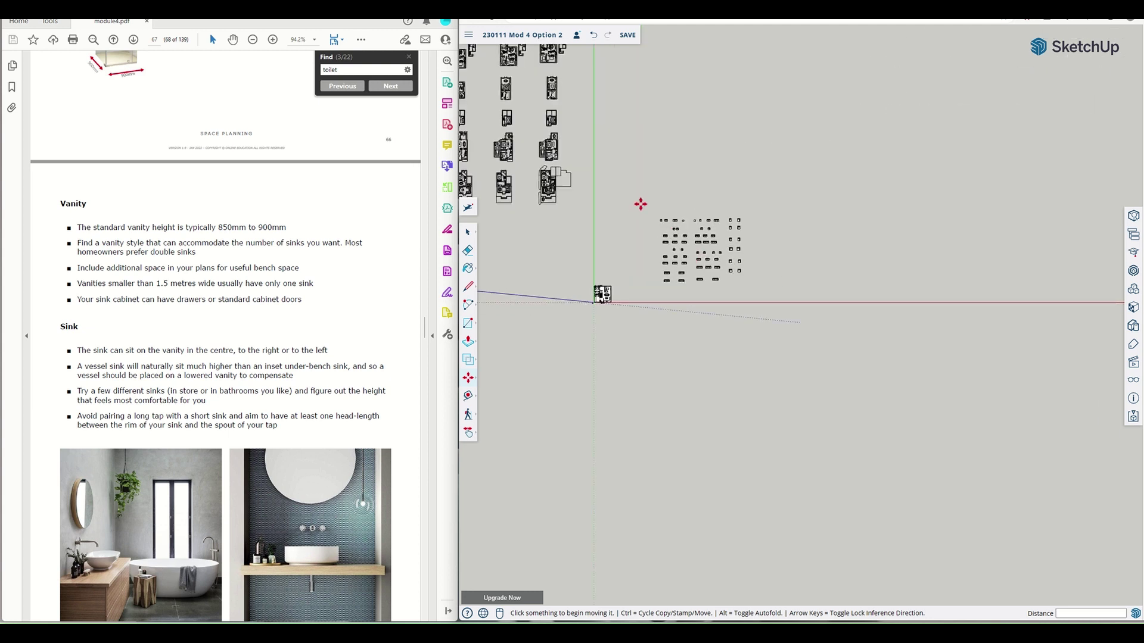
Delete all the spare sofa, armchair and bed blocks lying outside the floor plan
scroll(642, 208, "up", 5)
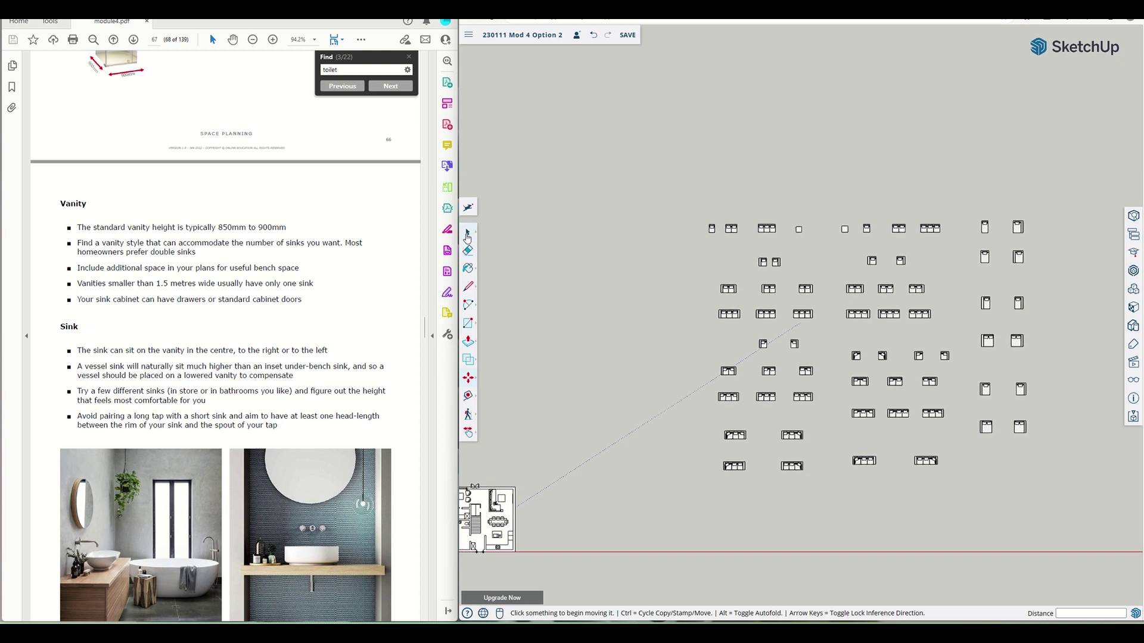
key("space")
left_click_drag(663, 202, 1075, 513)
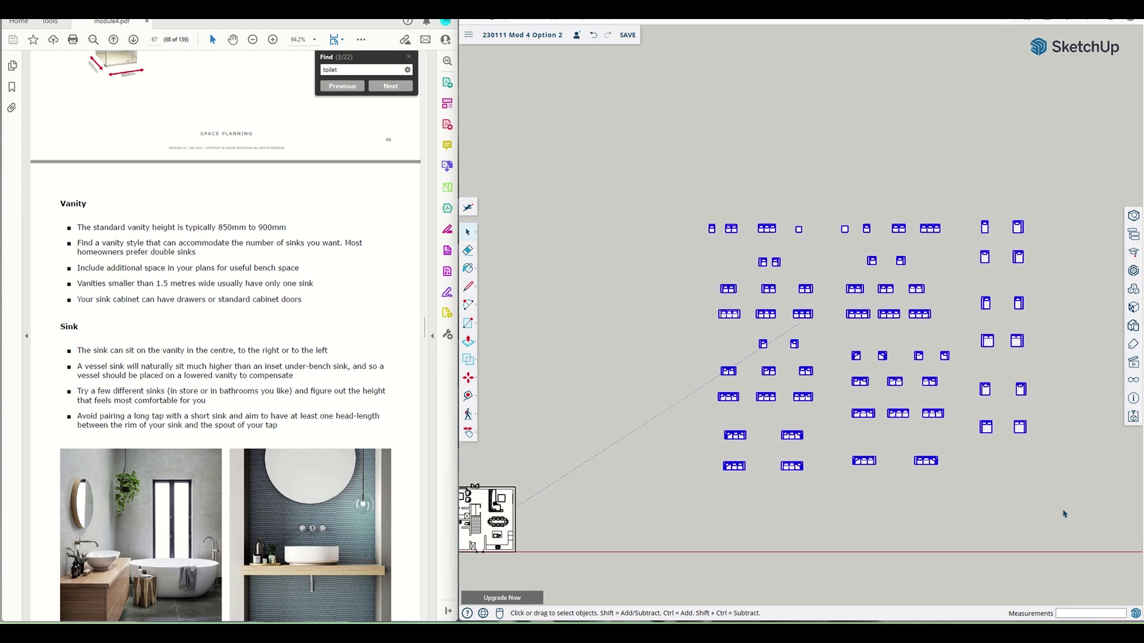
key("Delete")
Delete the group of imported house plan blocks lying away from the floor plan
scroll(951, 467, "down", 9)
scroll(753, 266, "up", 5)
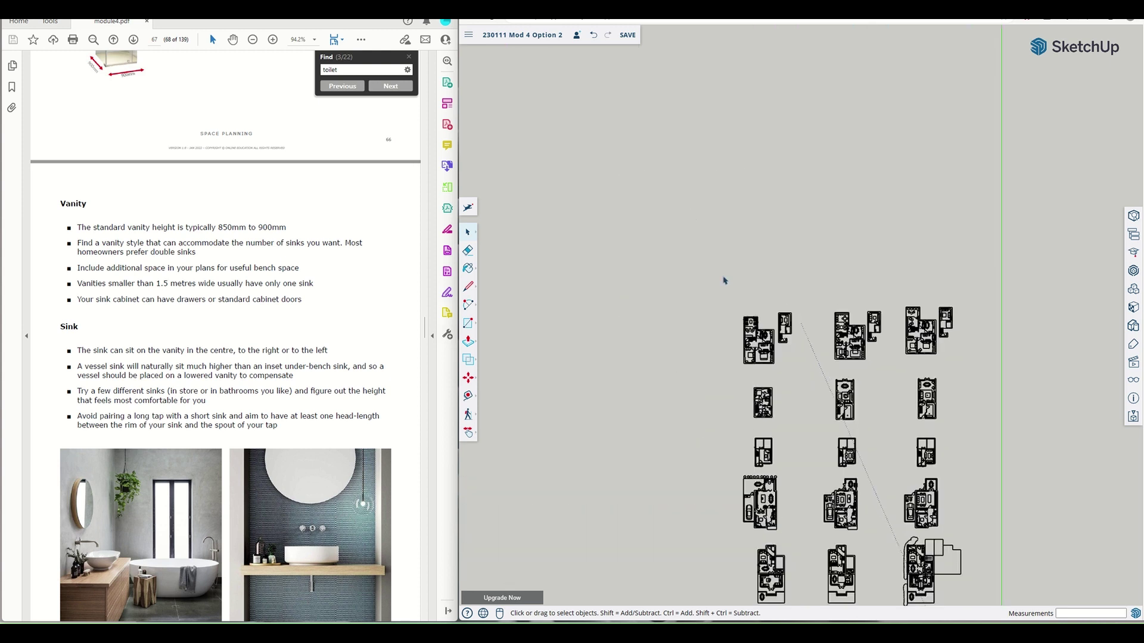
scroll(723, 282, "down", 4)
left_click_drag(722, 289, 902, 529)
key("Delete")
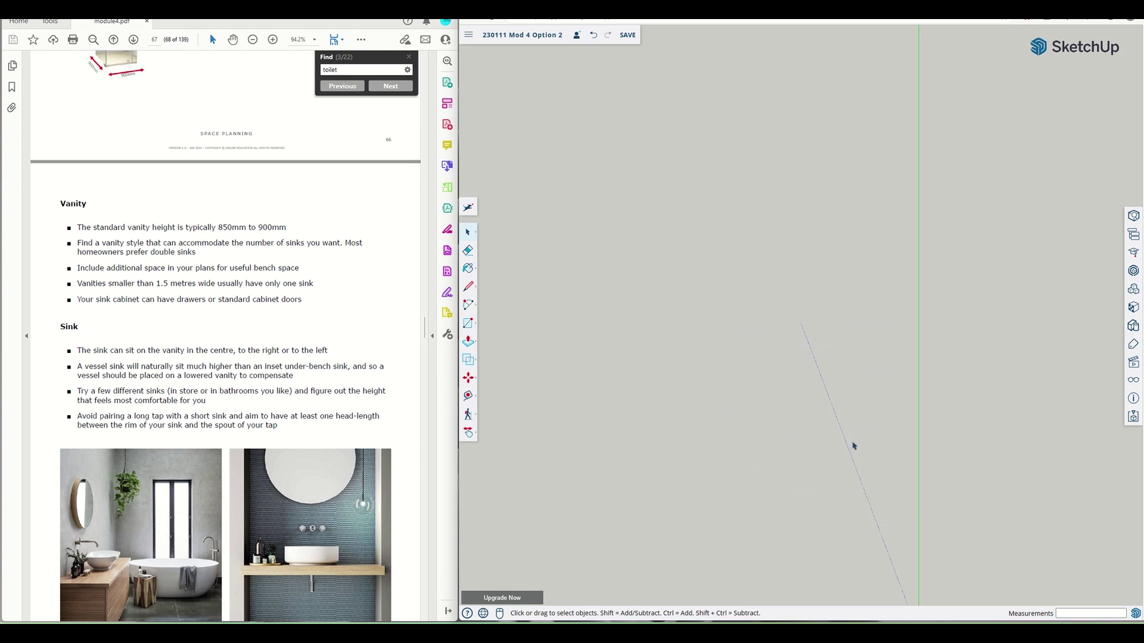
Delete the scale figure standing at the origin beside the floor plan
scroll(938, 462, "up", 6)
scroll(932, 453, "up", 6)
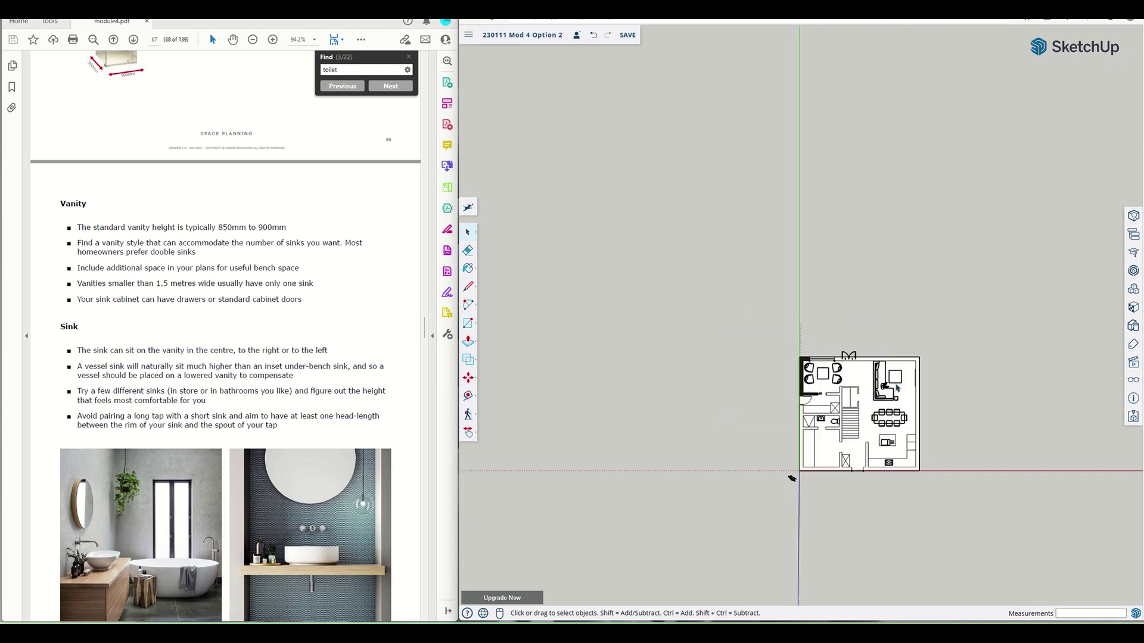
scroll(862, 462, "up", 2)
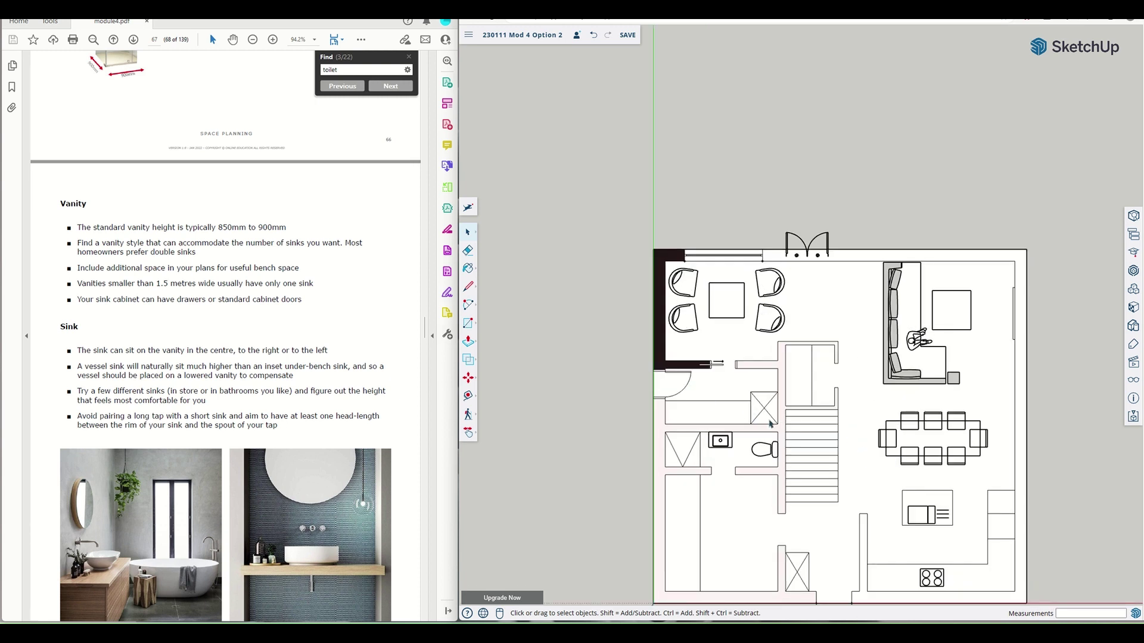
scroll(769, 424, "down", 1)
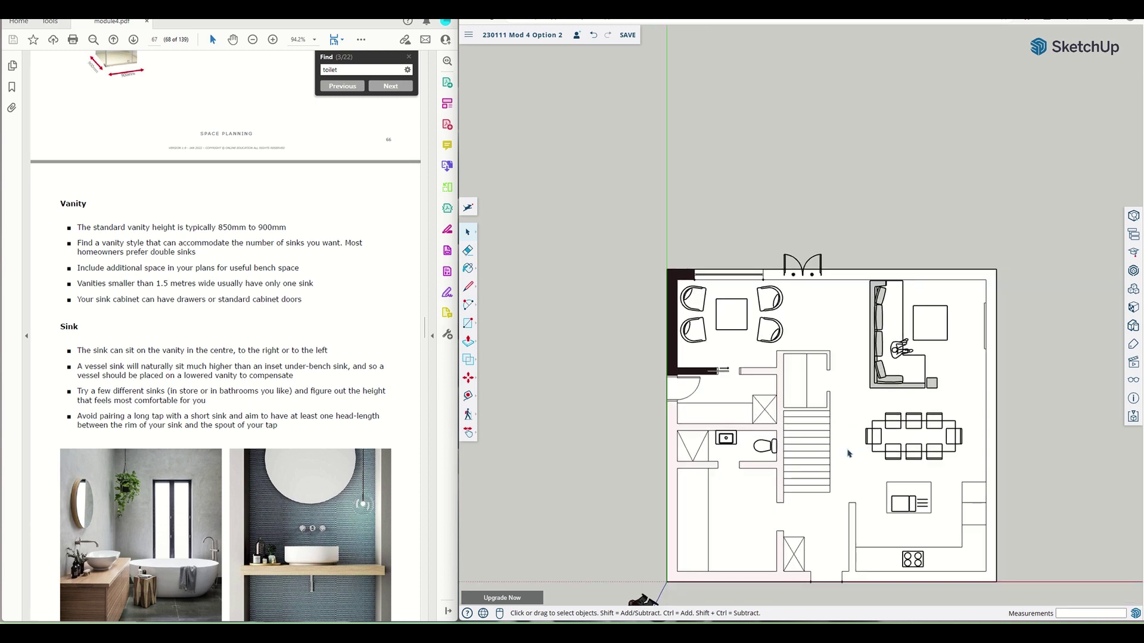
mouse_move(852, 463)
middle_mouse_down("shift")
mouse_move(790, 396)
mouse_move(746, 377)
middle_mouse_up("shift")
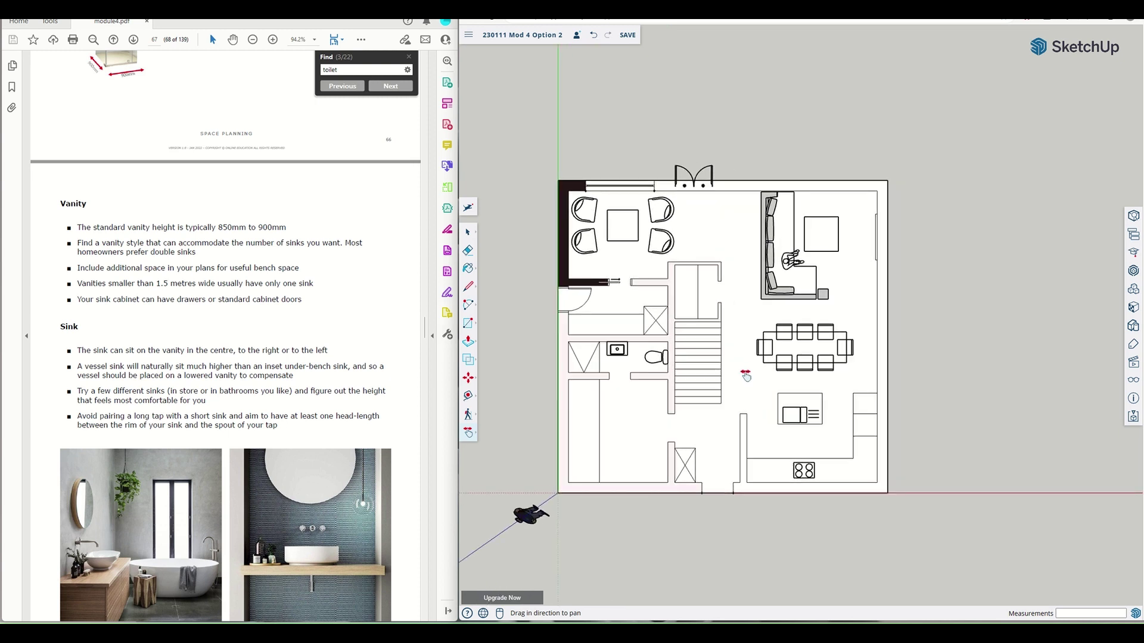
scroll(741, 330, "up", 2)
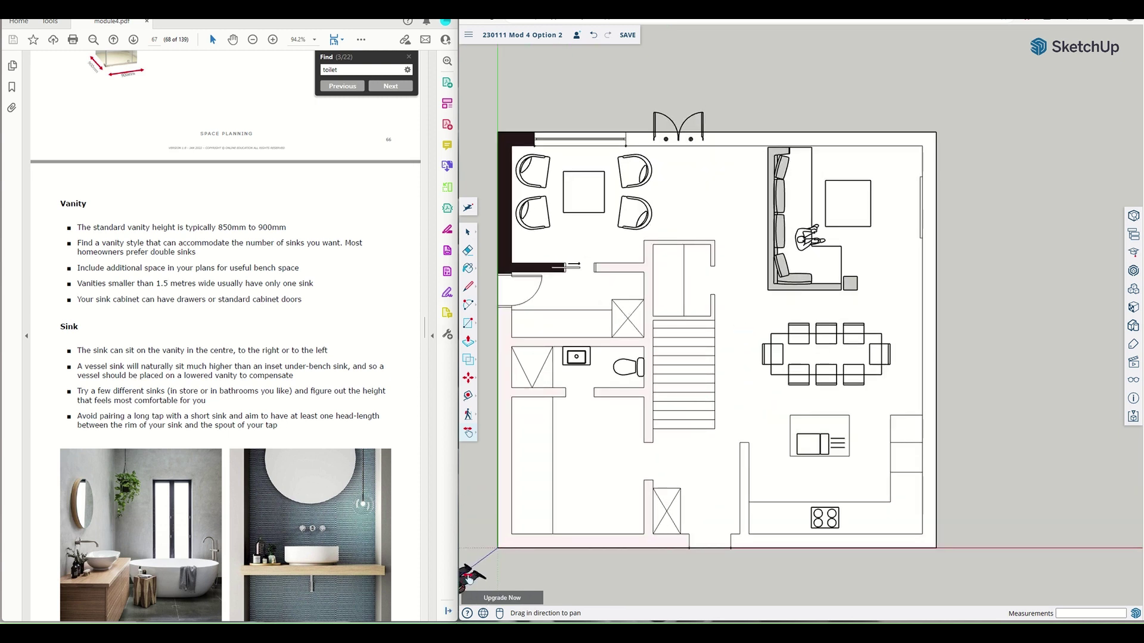
left_click(470, 582)
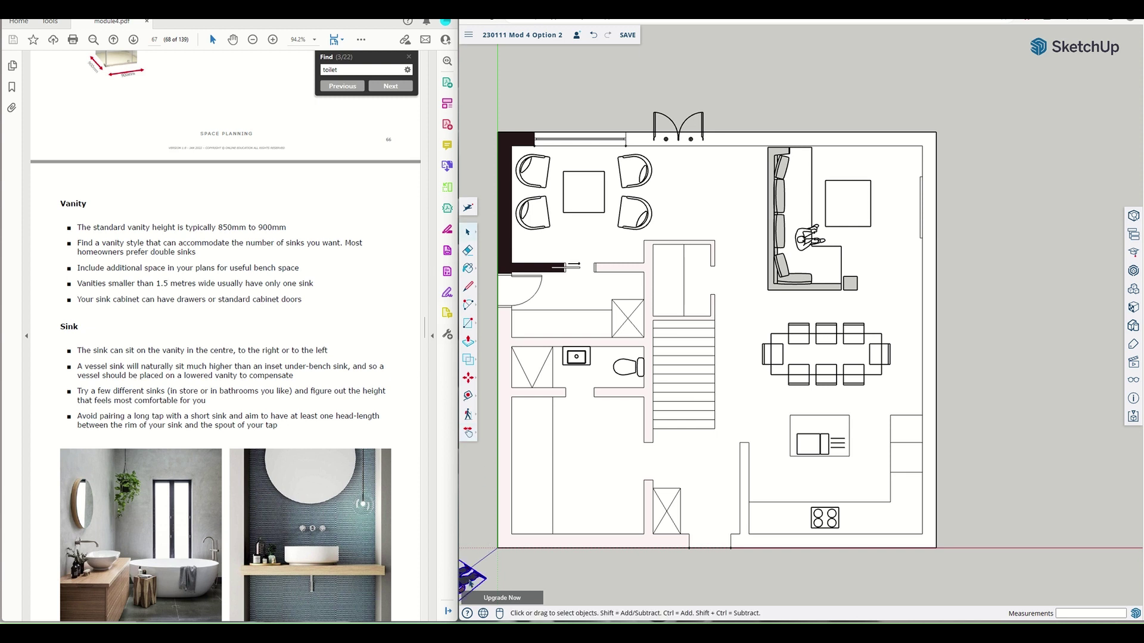
key("Delete")
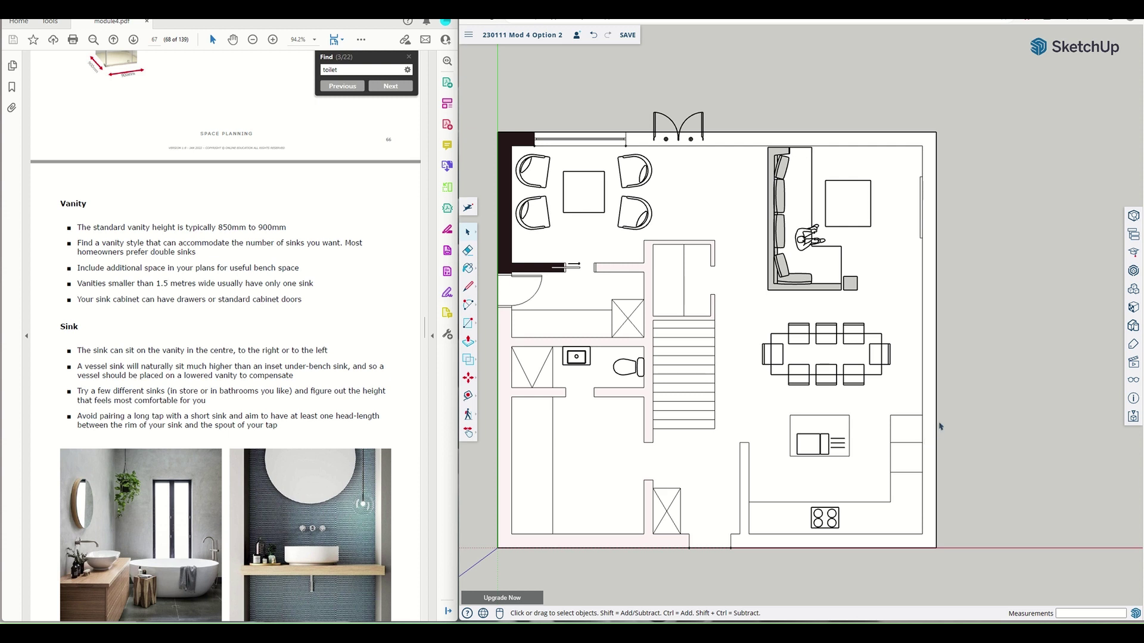
Activate the Dimension tool and search the module4 PDF for "dimensions" to read its dimensioning rules and row offsets
left_click(469, 396)
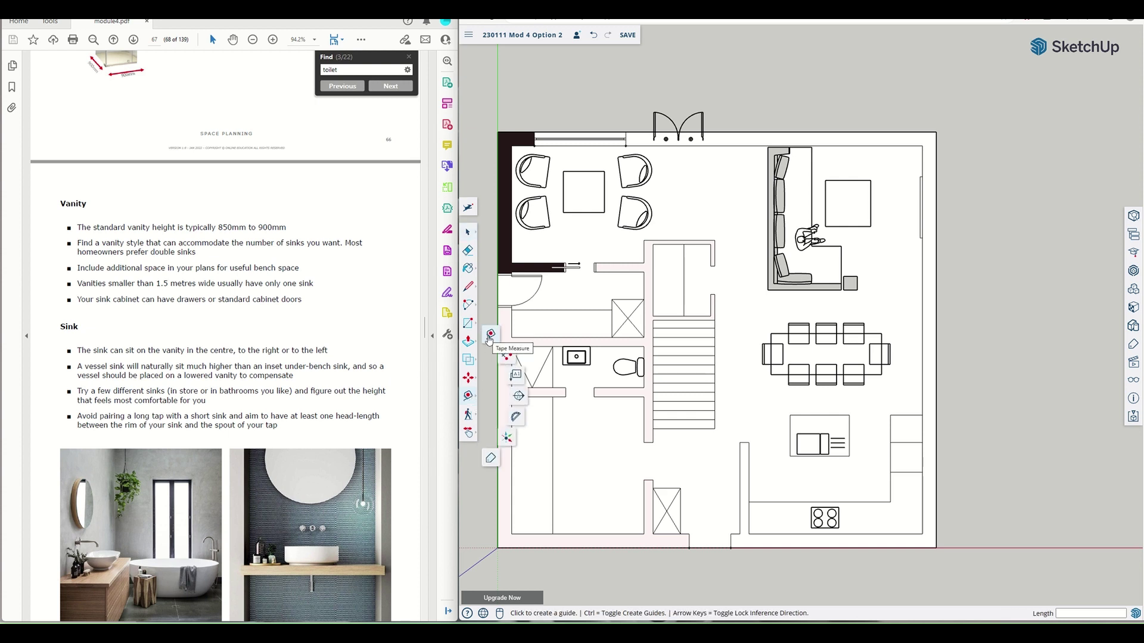
left_click(510, 360)
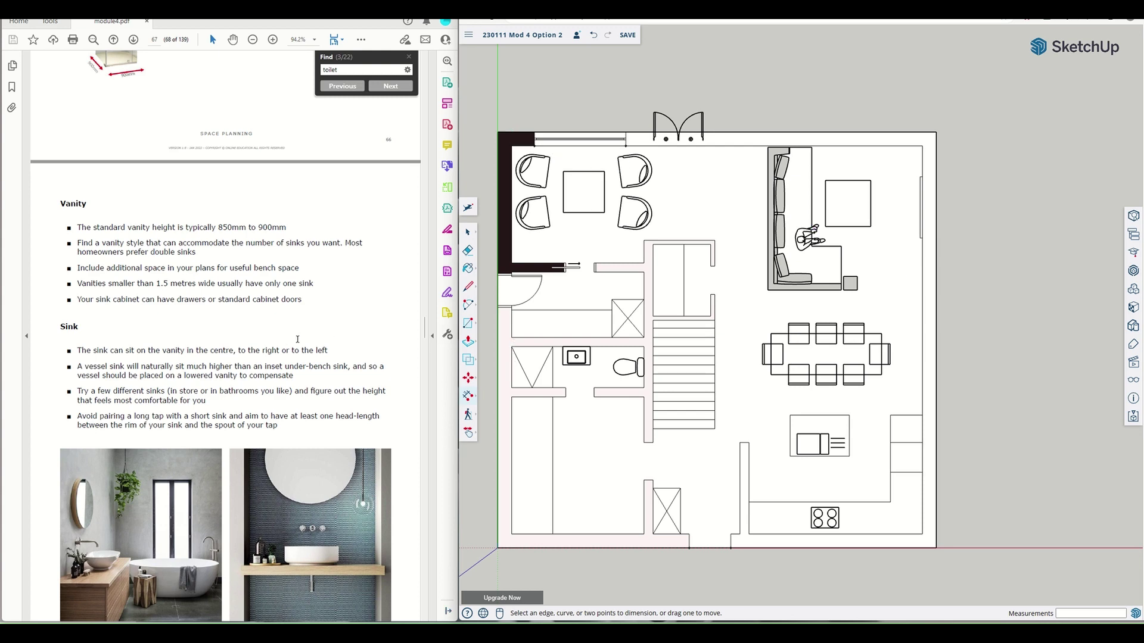
scroll(297, 339, "down", 15)
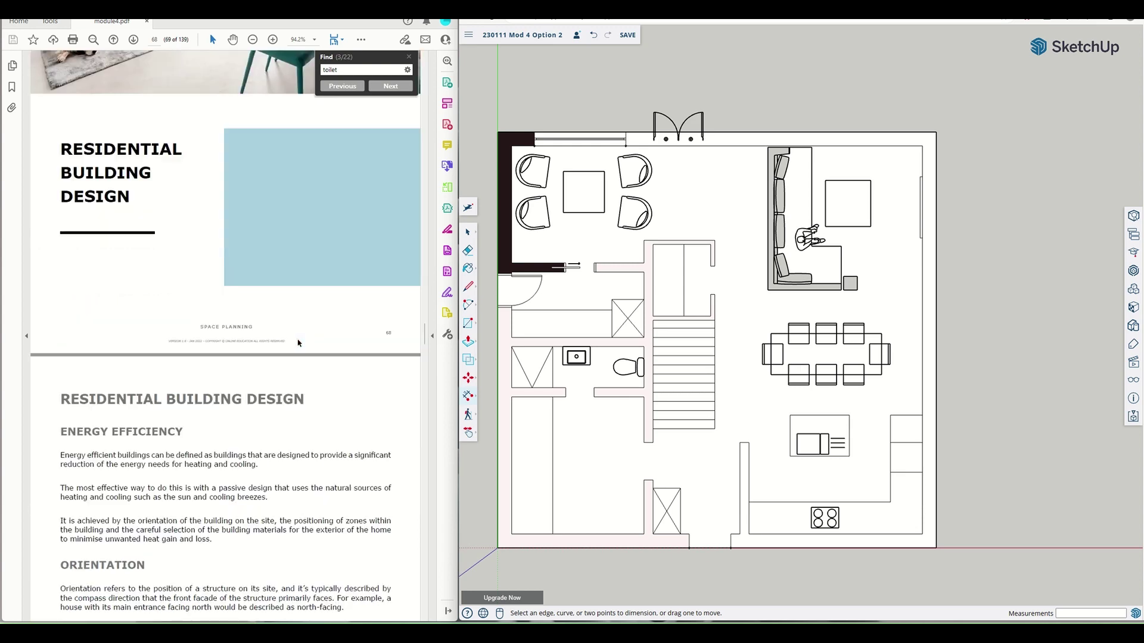
scroll(298, 342, "down", 6)
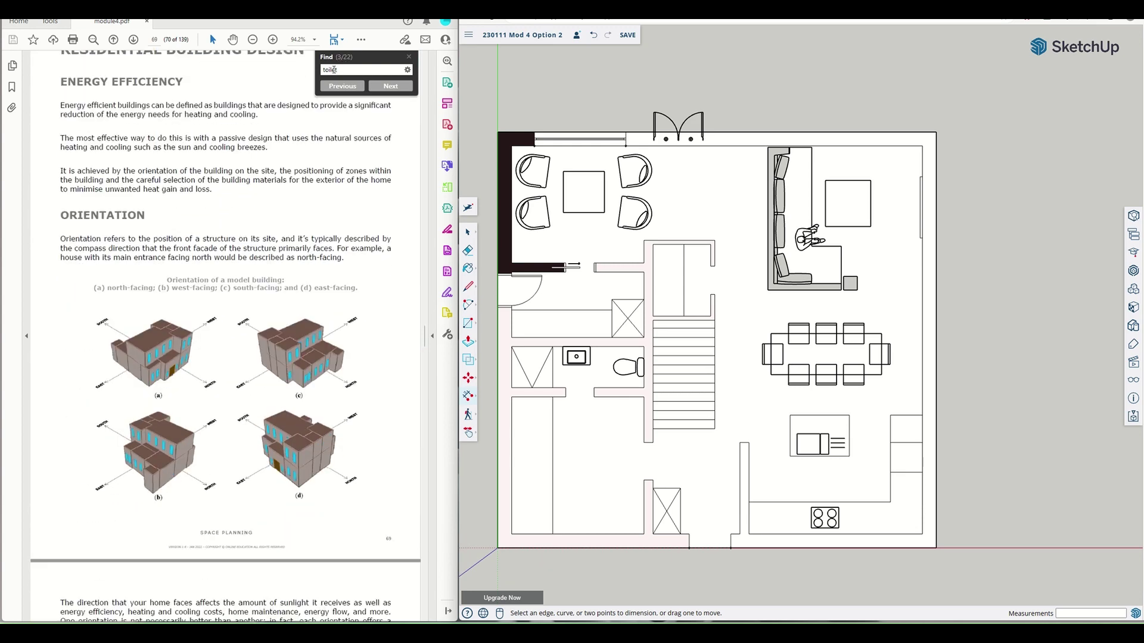
double_click(333, 70)
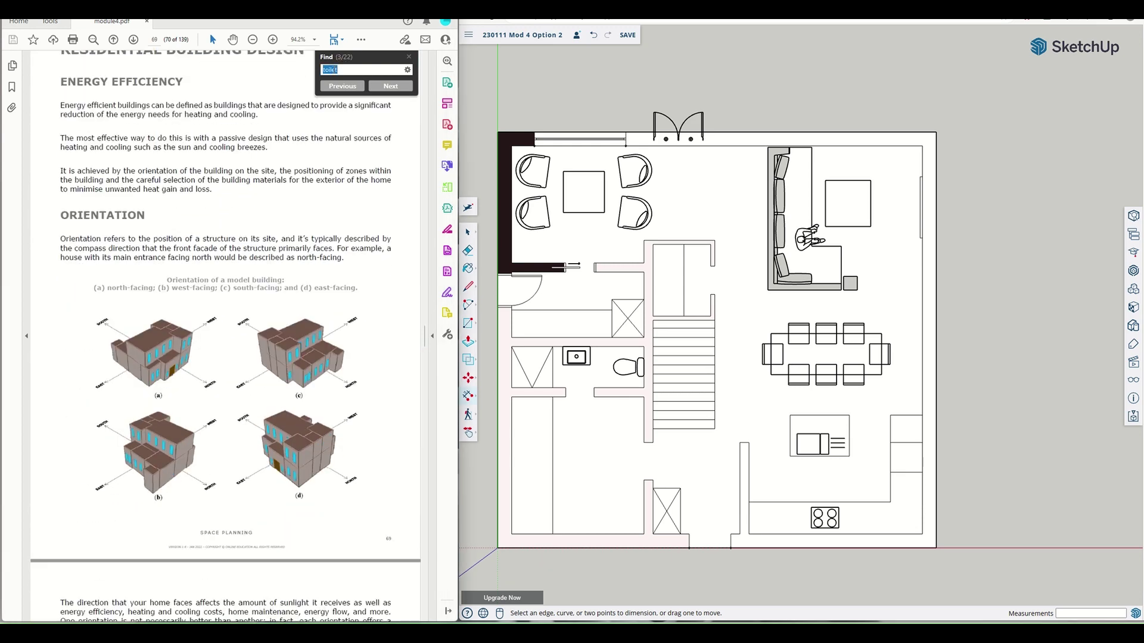
type("dim")
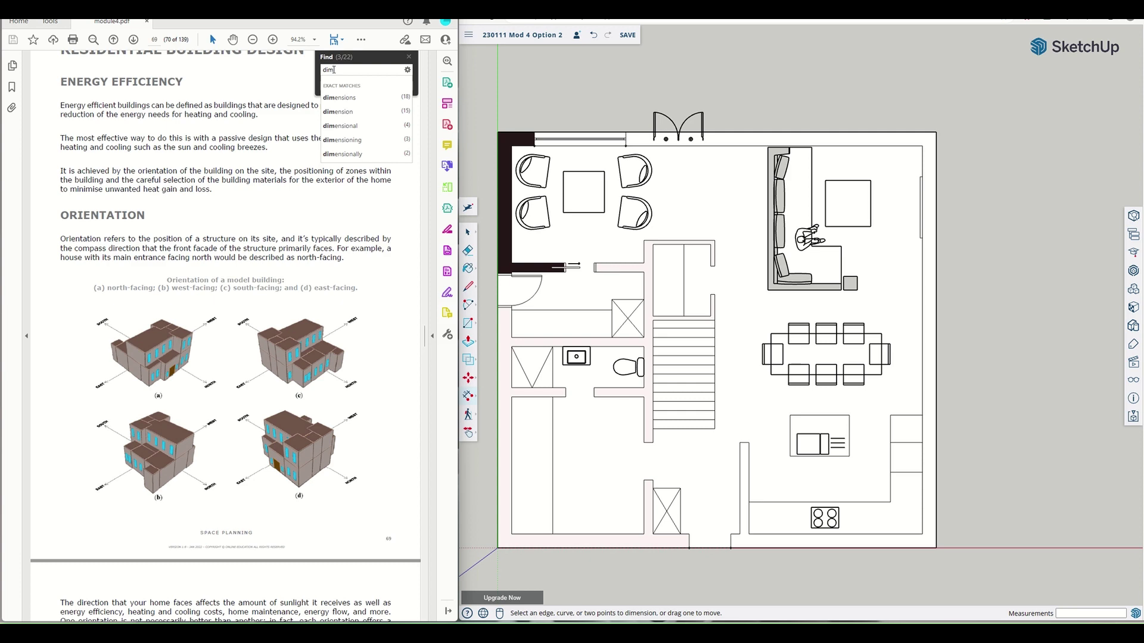
left_click(328, 98)
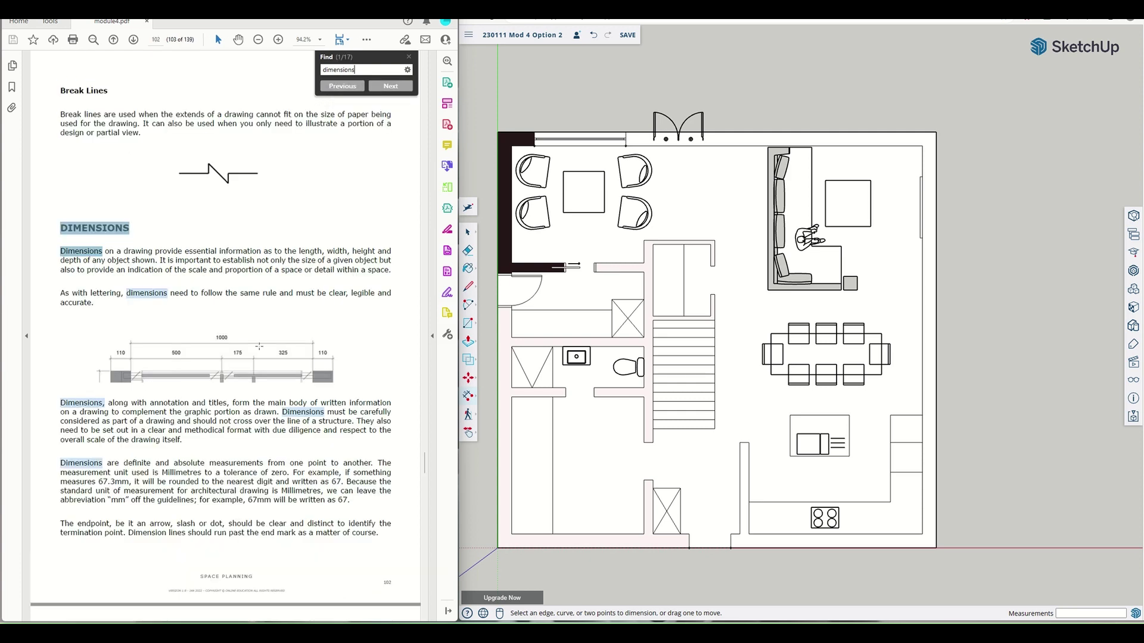
key("Escape")
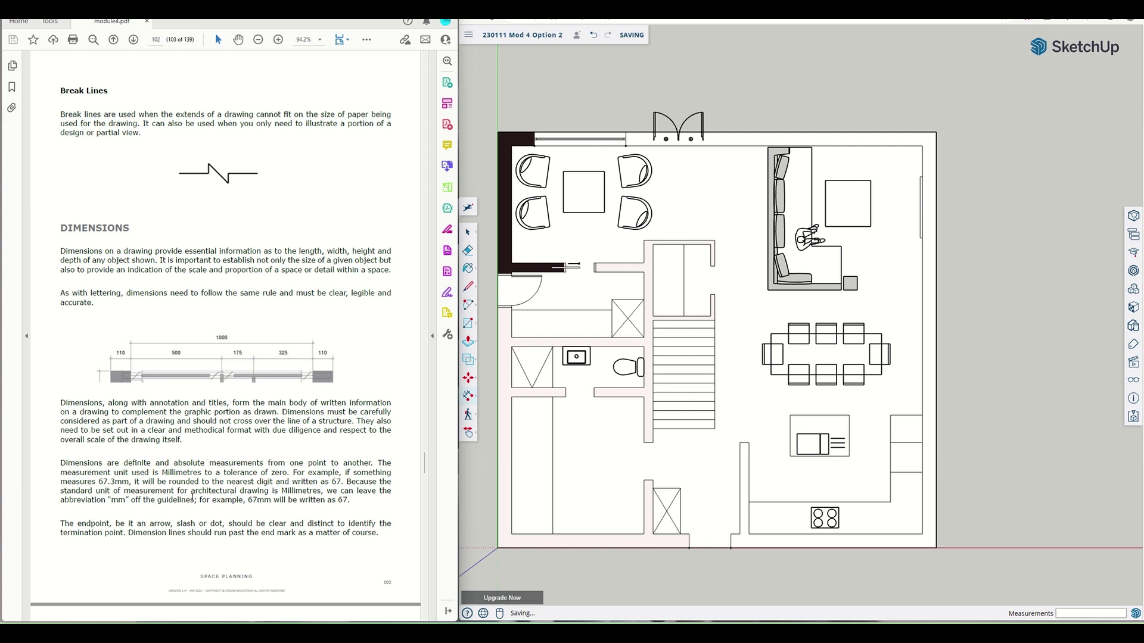
scroll(192, 497, "down", 5)
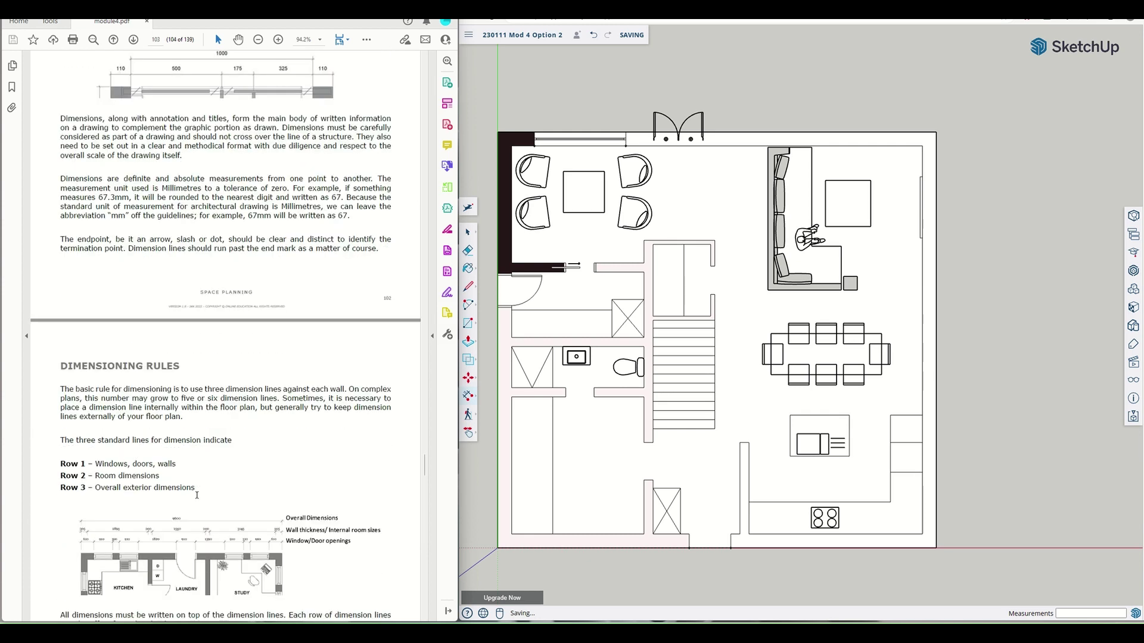
scroll(197, 495, "down", 2)
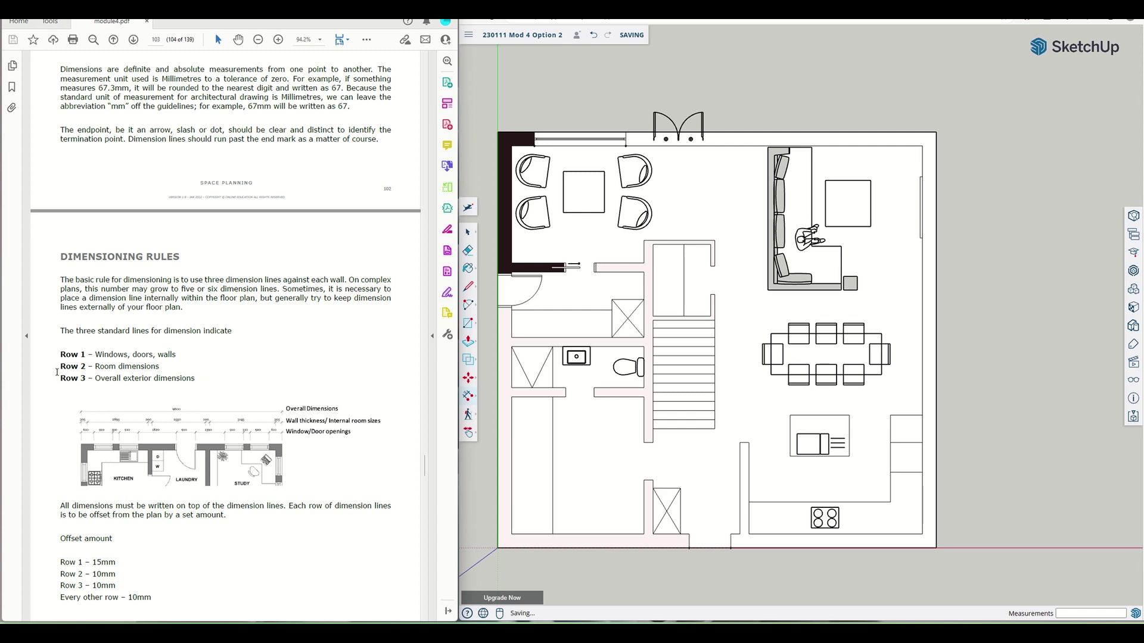
scroll(65, 451, "down", 1)
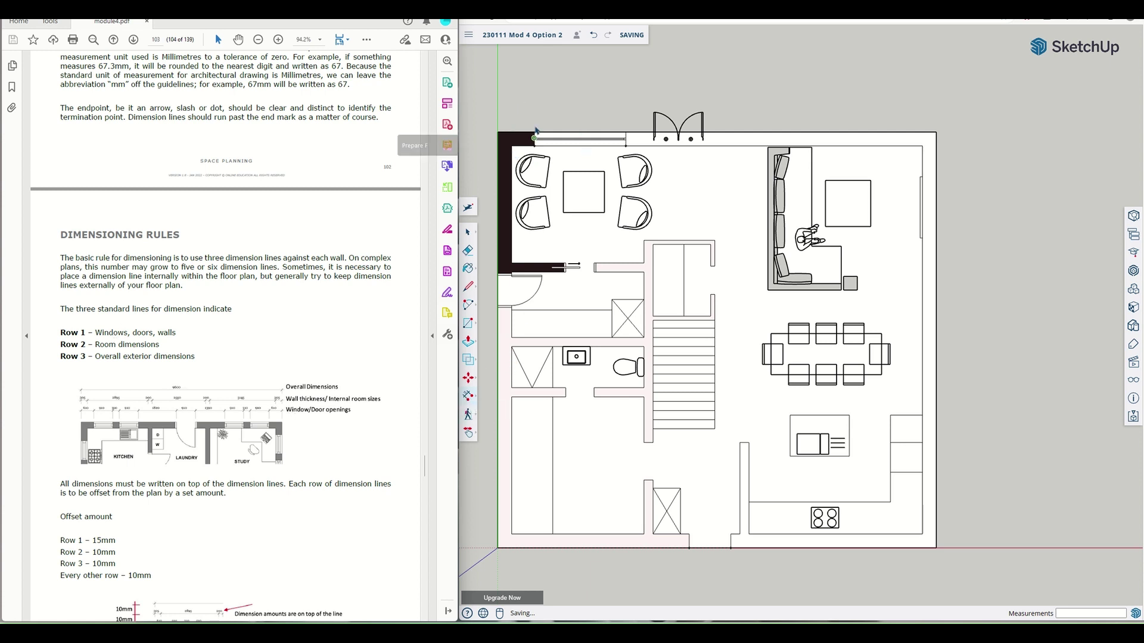
Dimension the outer wall from the dark corner to the window, and the window opening, in one row outside the plan
scroll(511, 119, "up", 3)
scroll(506, 125, "down", 1)
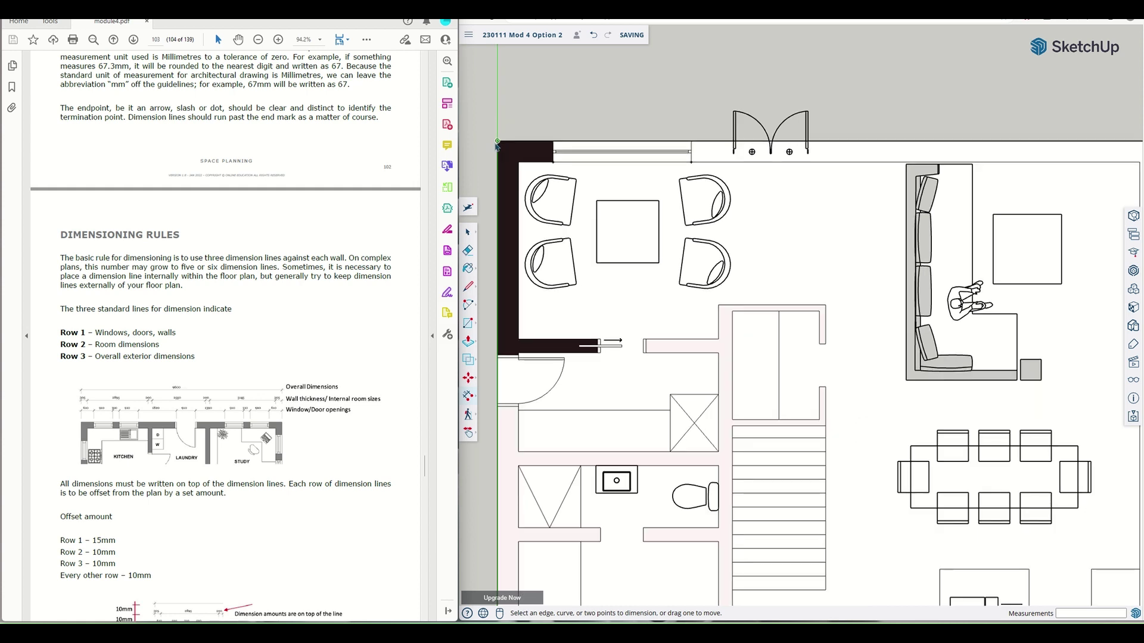
left_click(497, 142)
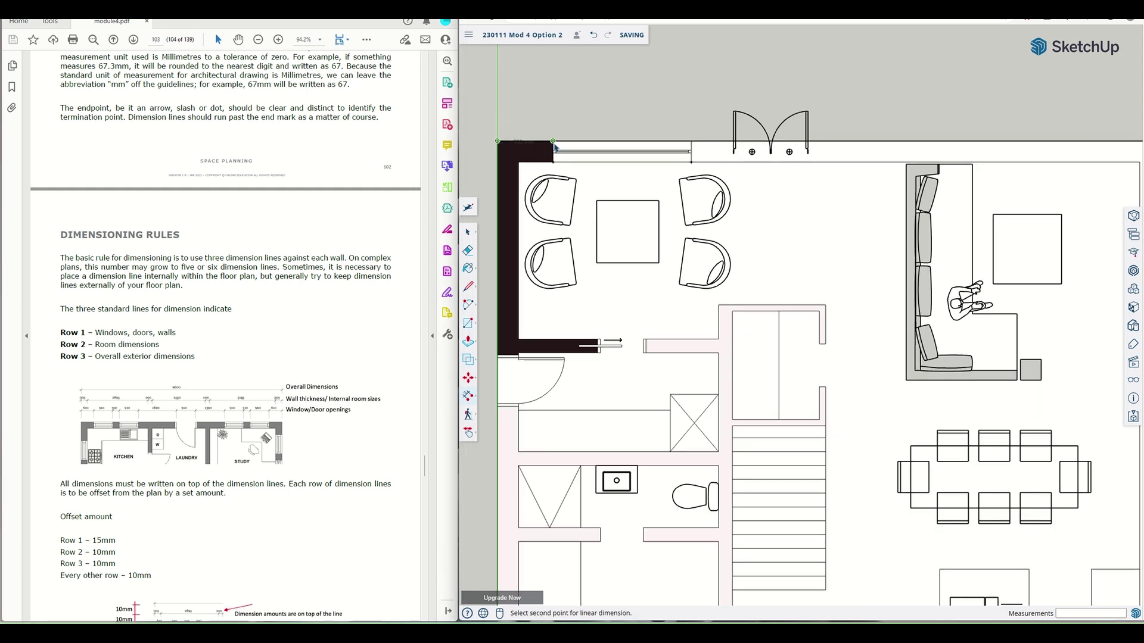
left_click(553, 142)
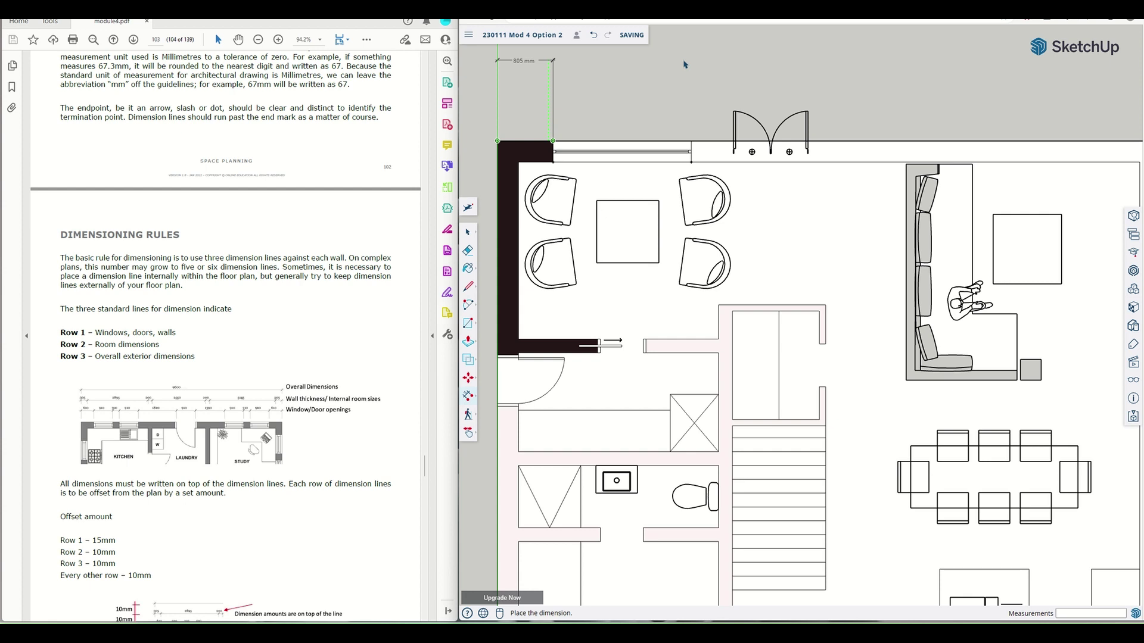
left_click(628, 64)
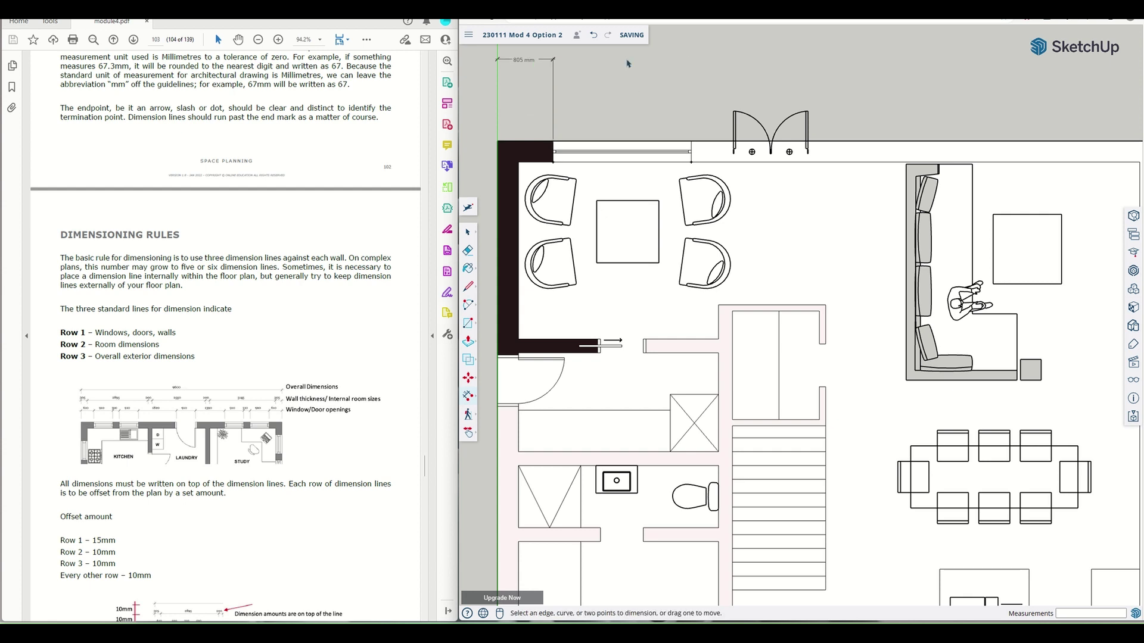
left_click(553, 141)
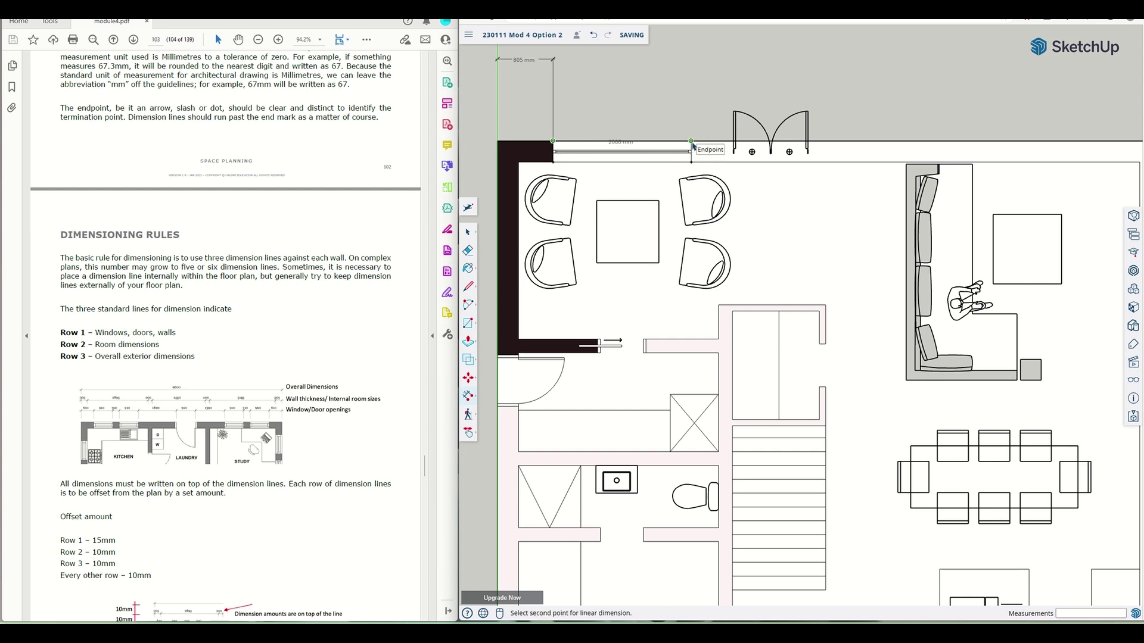
left_click(690, 141)
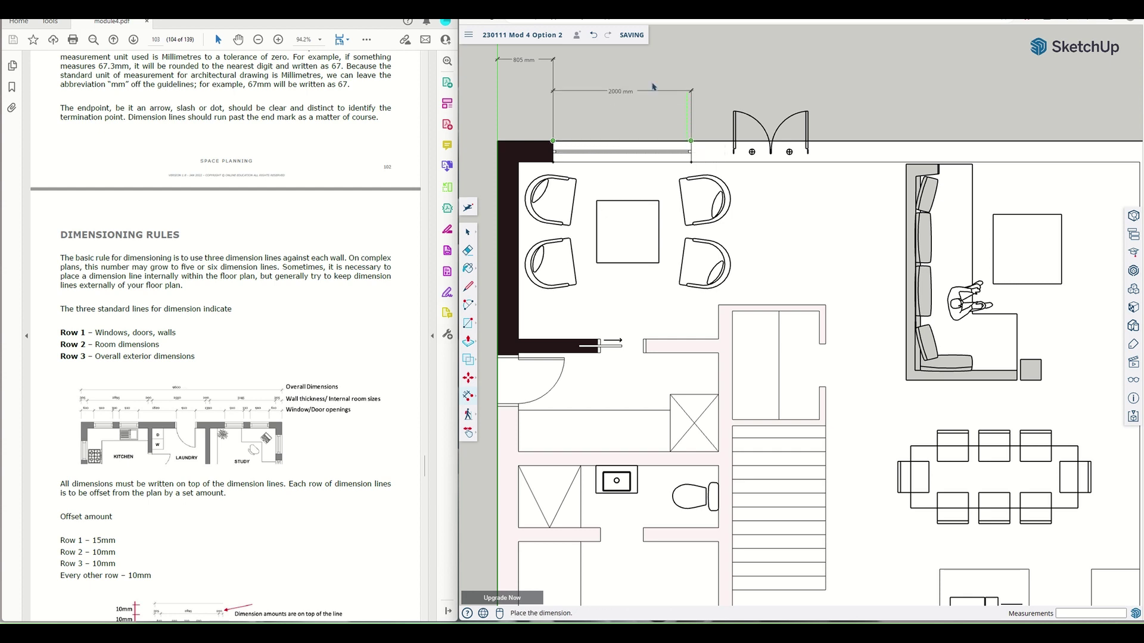
left_click(552, 60)
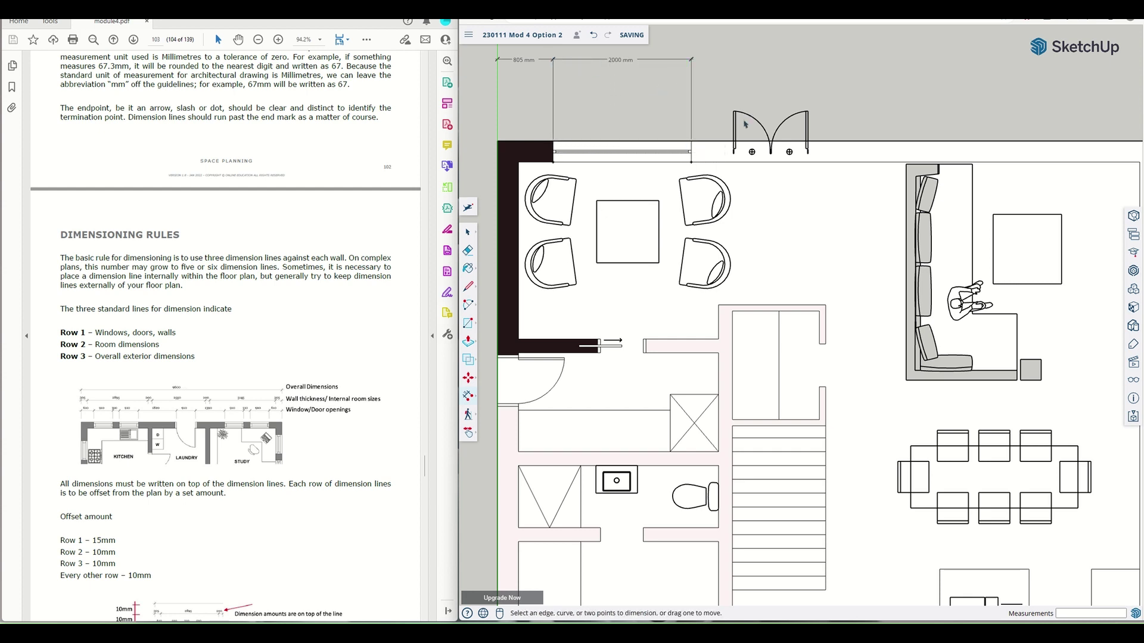
Dimension the wall between window and double doors, and the double-door opening, aligned with the existing dimension row
left_click(691, 142)
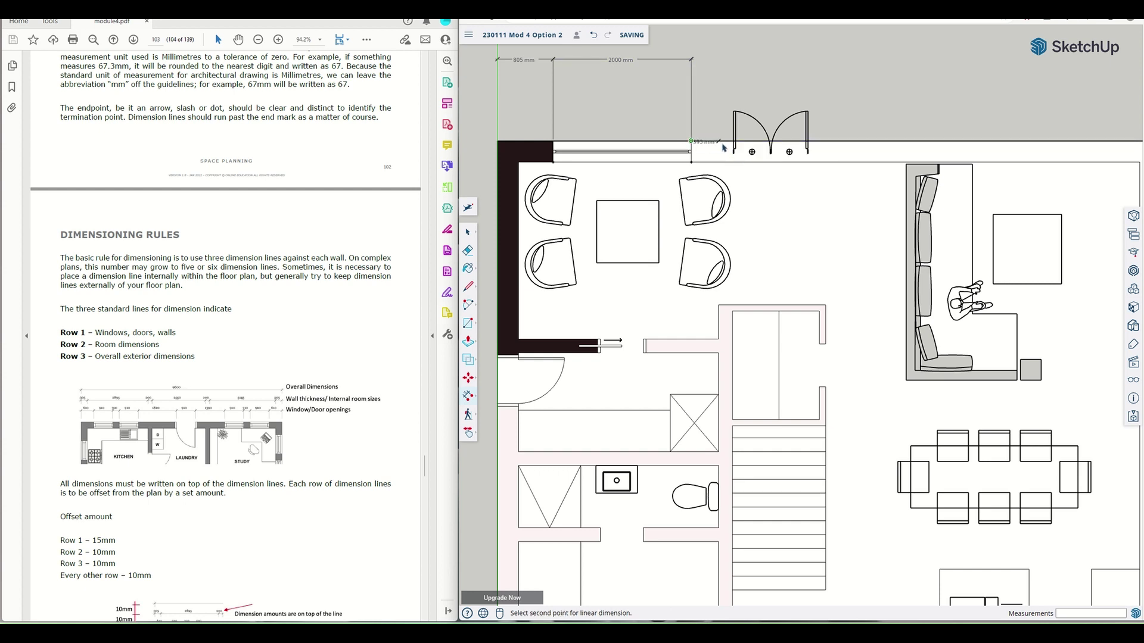
left_click(733, 143)
left_click(734, 63)
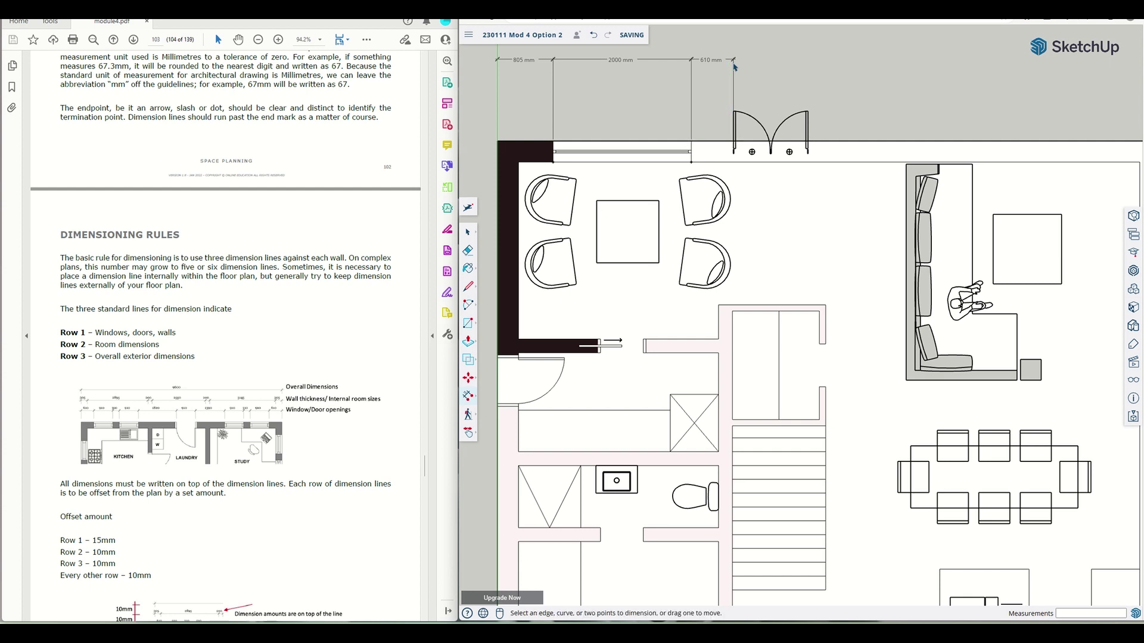
left_click(733, 142)
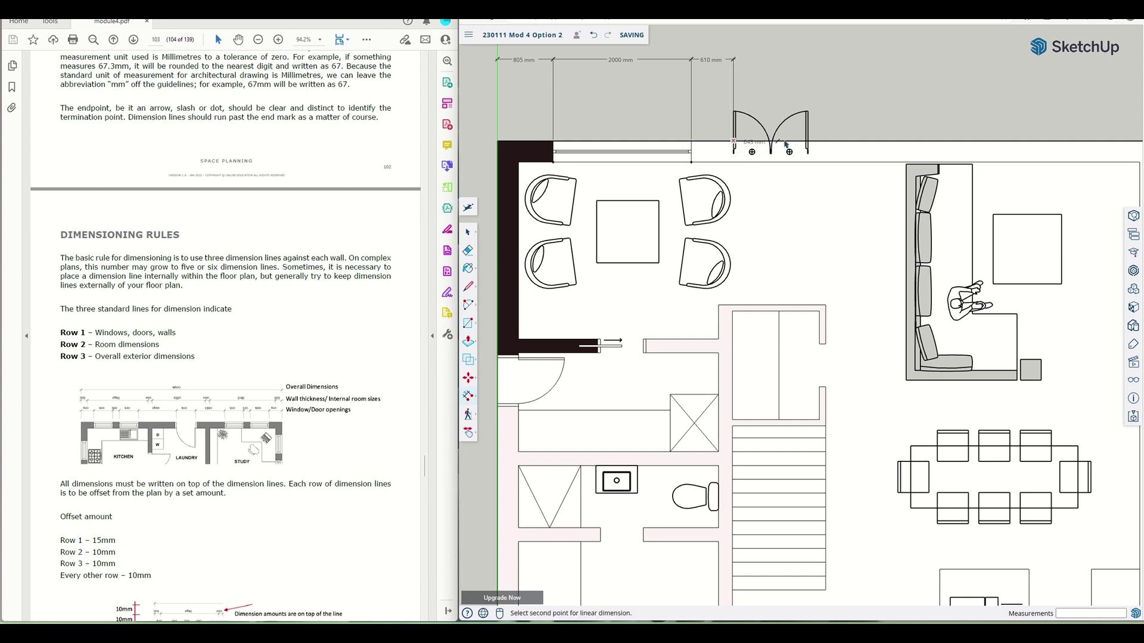
left_click(808, 141)
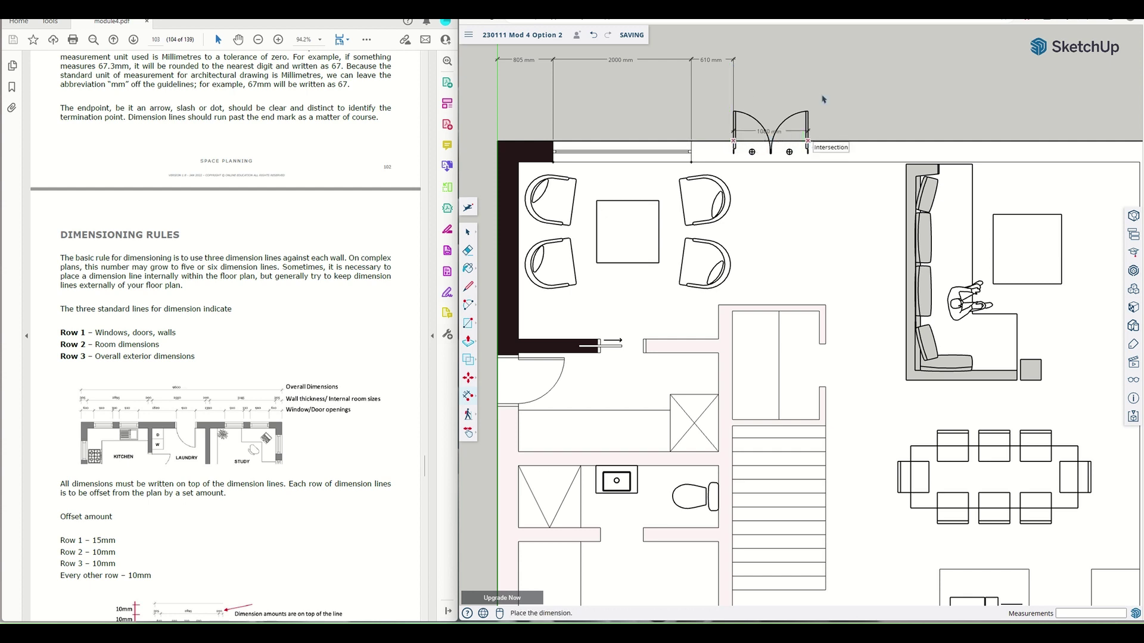
left_click(818, 66)
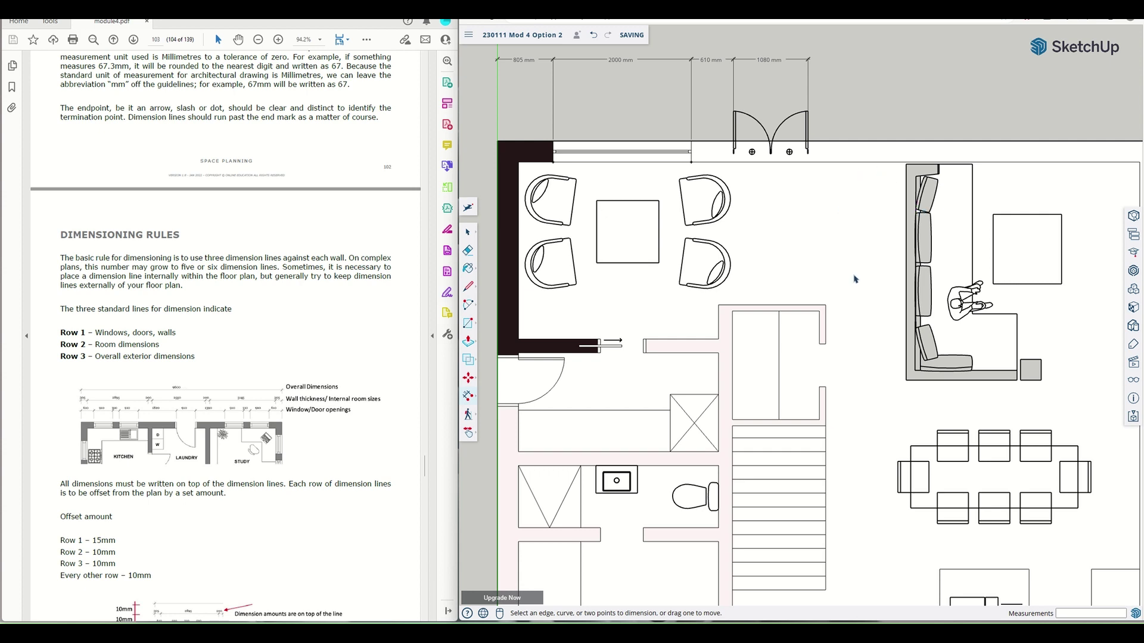
scroll(861, 280, "down", 3)
scroll(904, 192, "up", 3)
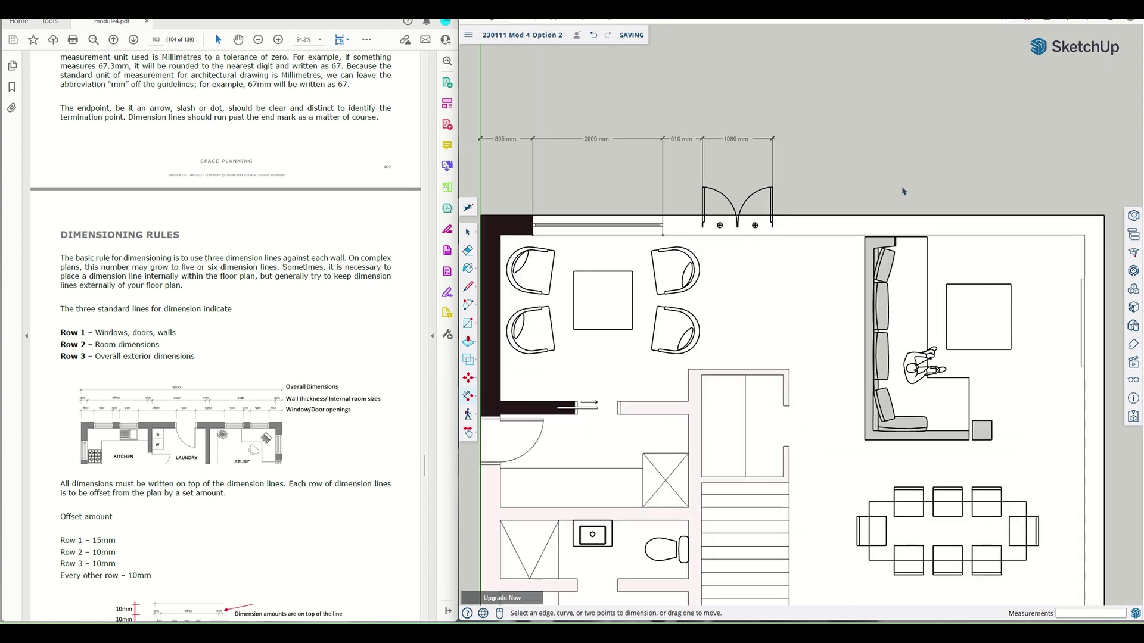
Dimension the outer wall from the double doors to the far corner beyond the sofa, aligned with the first dimension row
left_click(773, 217)
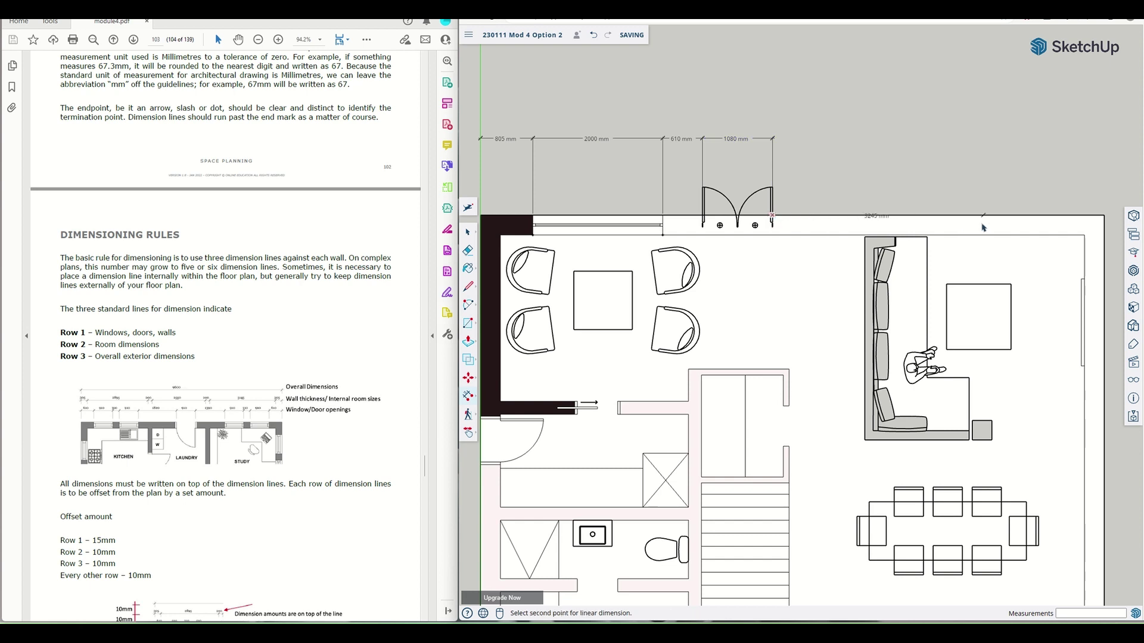
left_click(1105, 217)
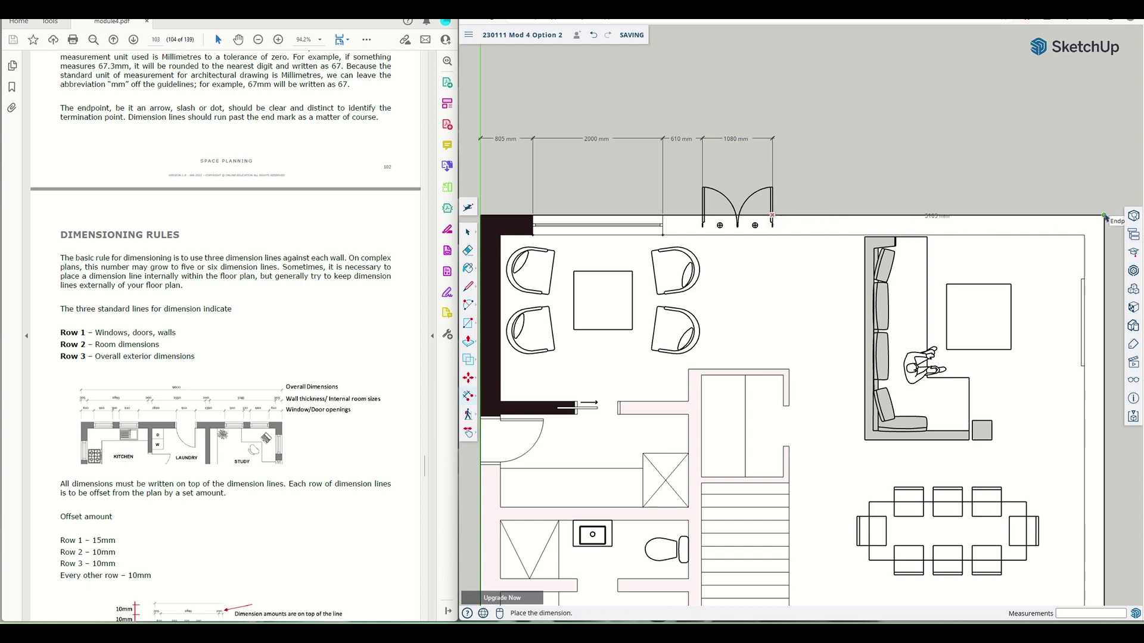
left_click(1083, 145)
scroll(925, 198, "down", 2)
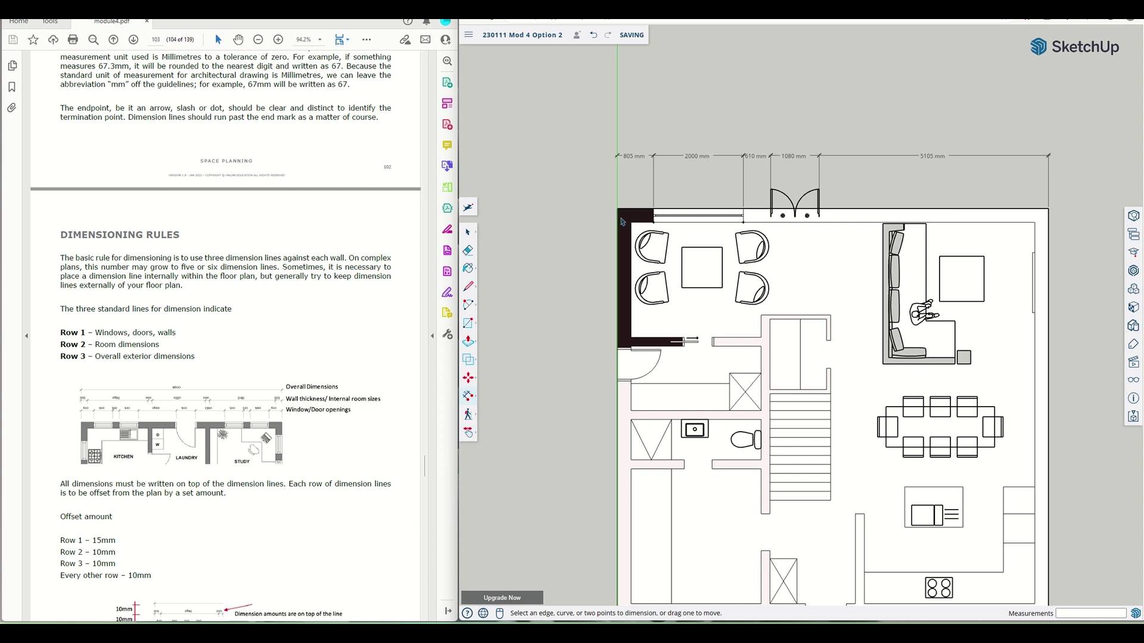
left_click(619, 209)
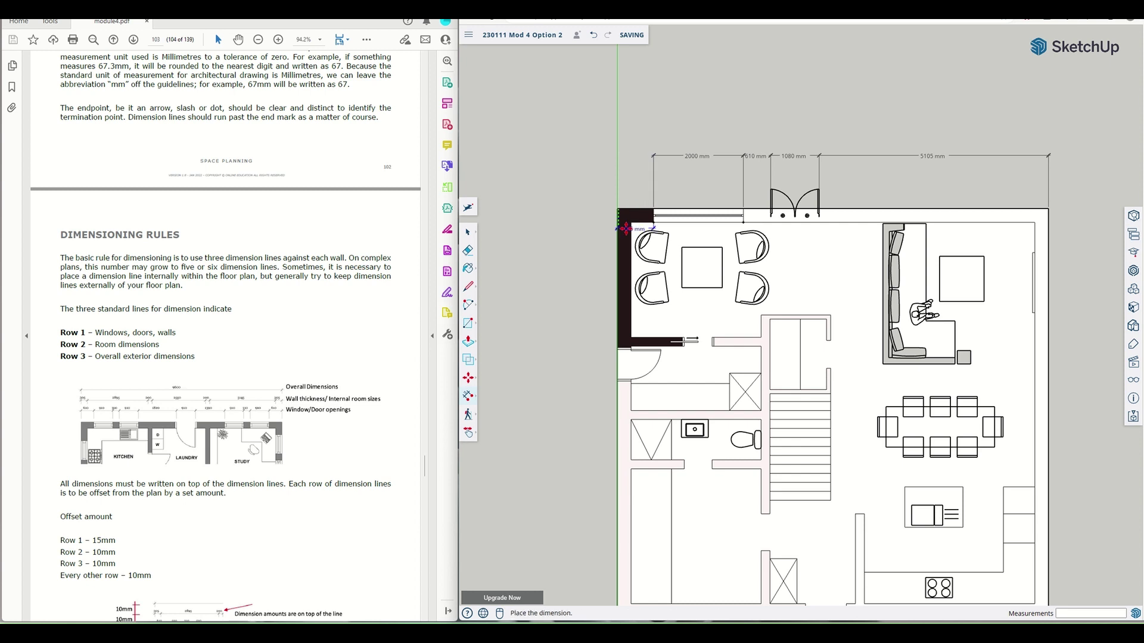
key("Escape")
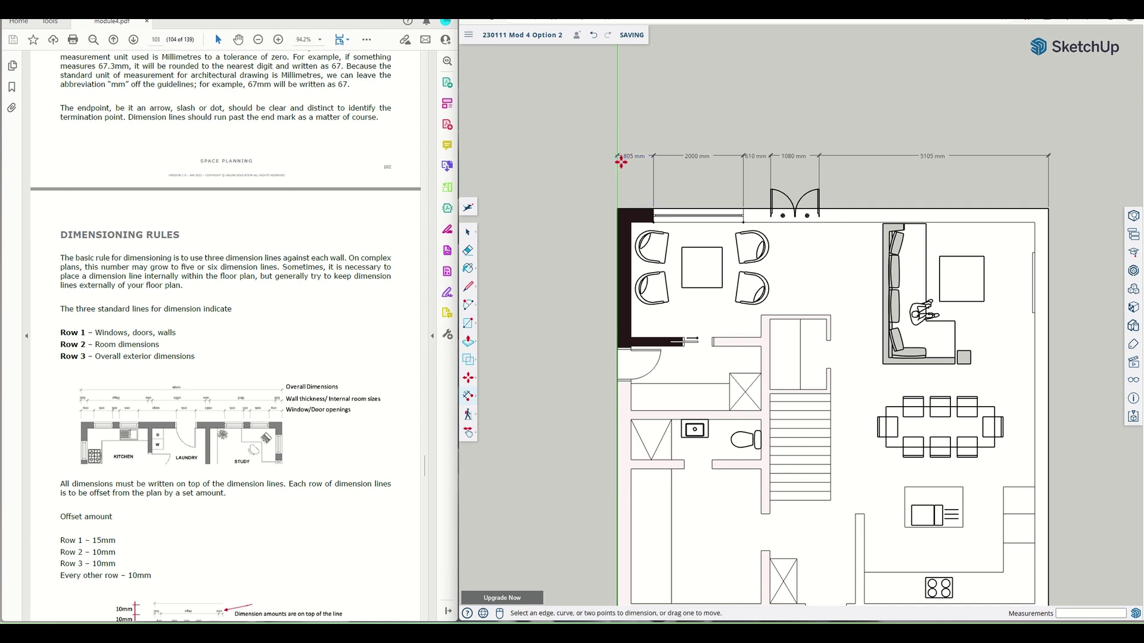
left_click(618, 210)
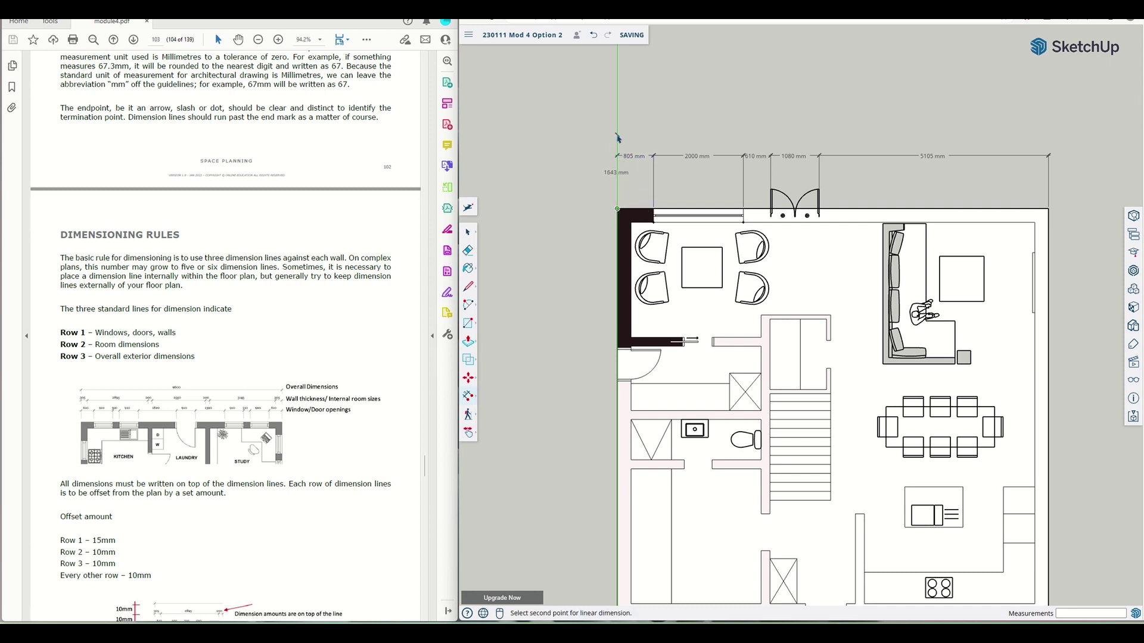
Dimension the wall thickness at the dark corner in a second row outside the window and door dimensions
left_click(630, 224)
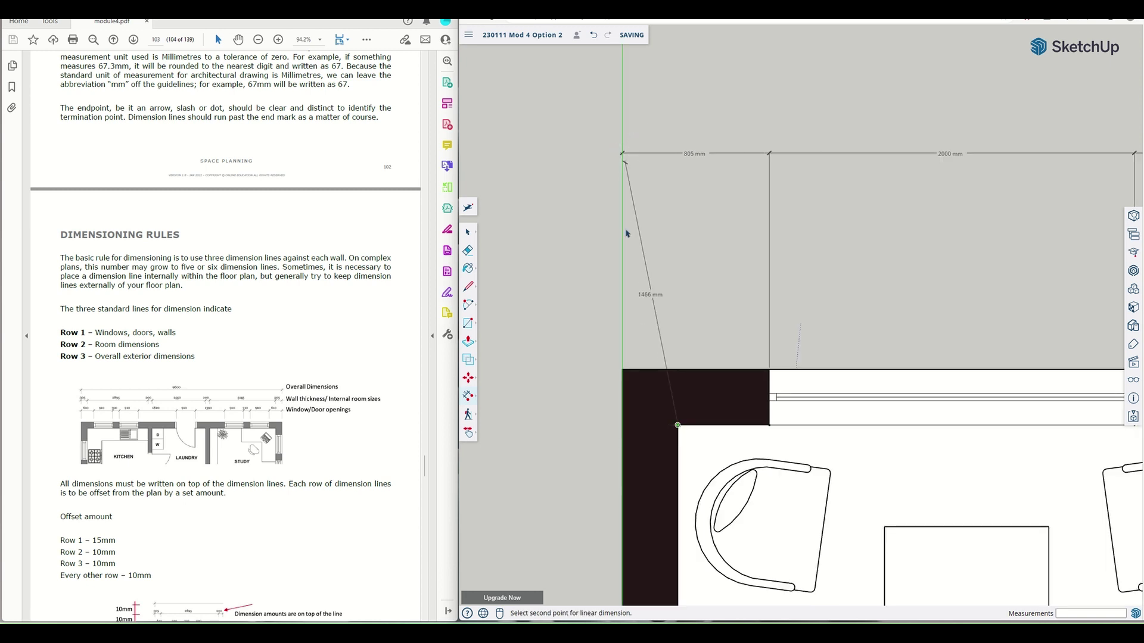
left_click(622, 369)
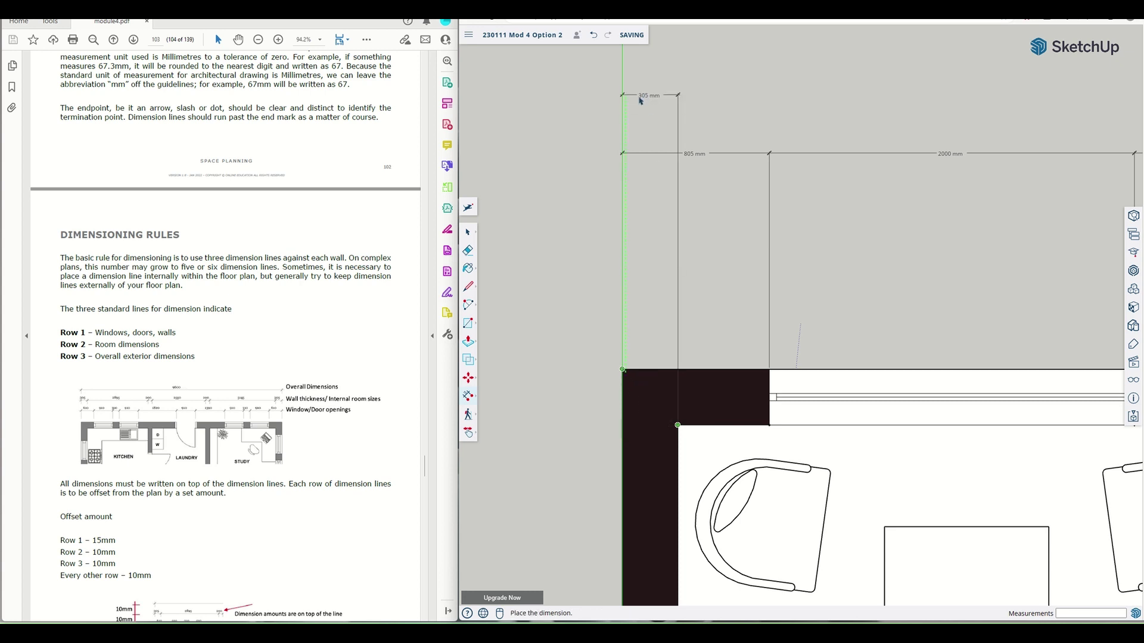
left_click(638, 90)
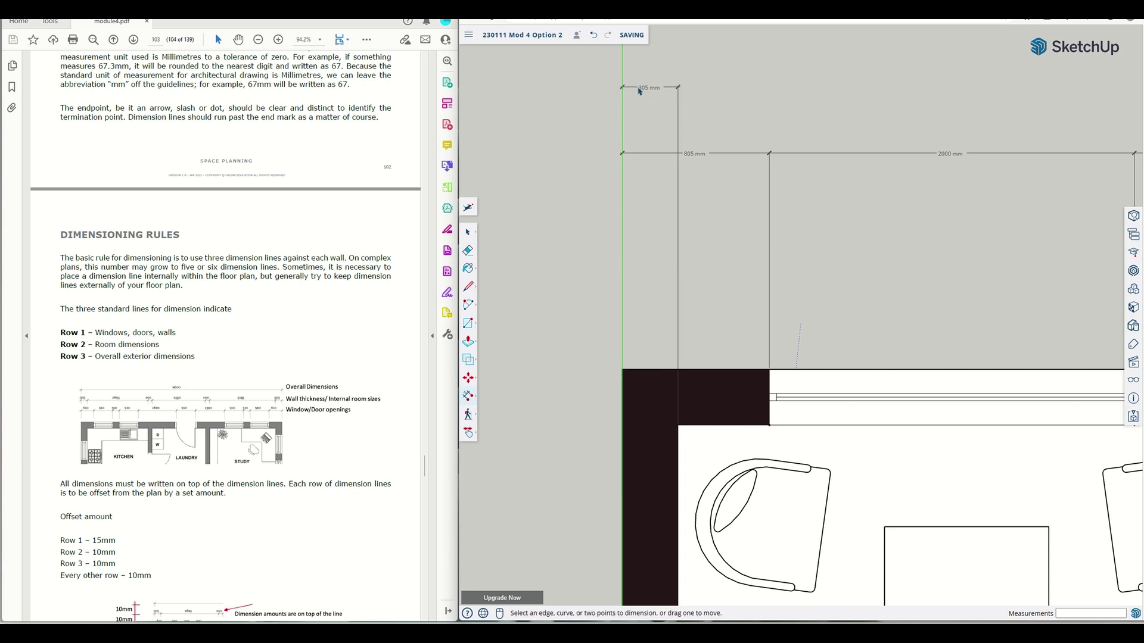
Dimension the full interior width between the inner wall corners, aligned with the wall-thickness dimension in the second row
scroll(704, 330, "down", 1)
scroll(705, 331, "down", 5)
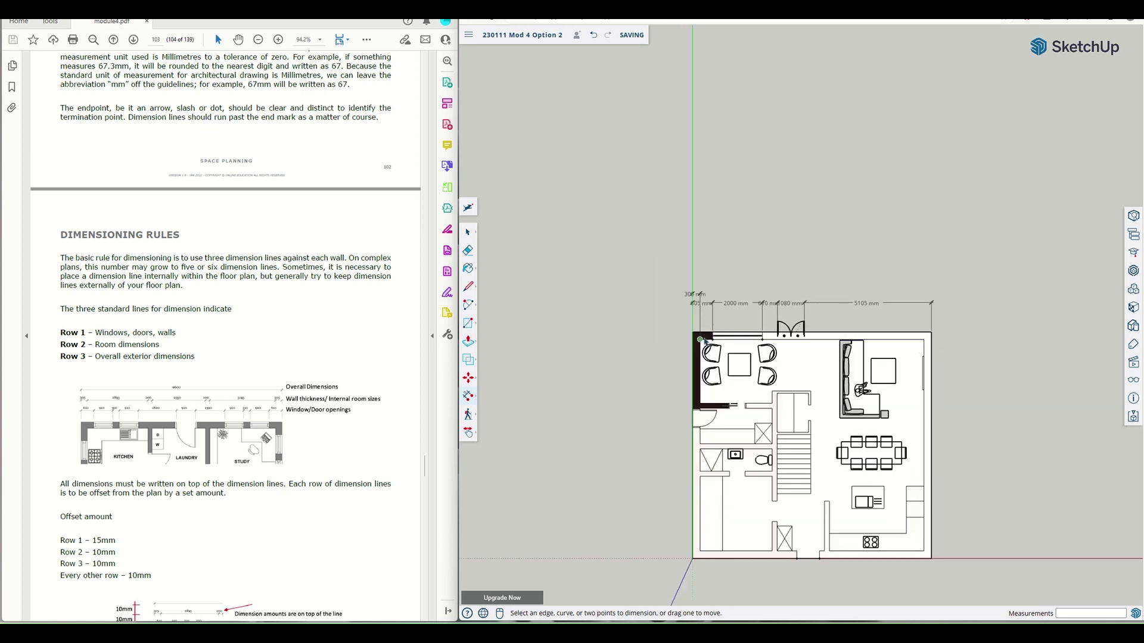
scroll(706, 354, "up", 3)
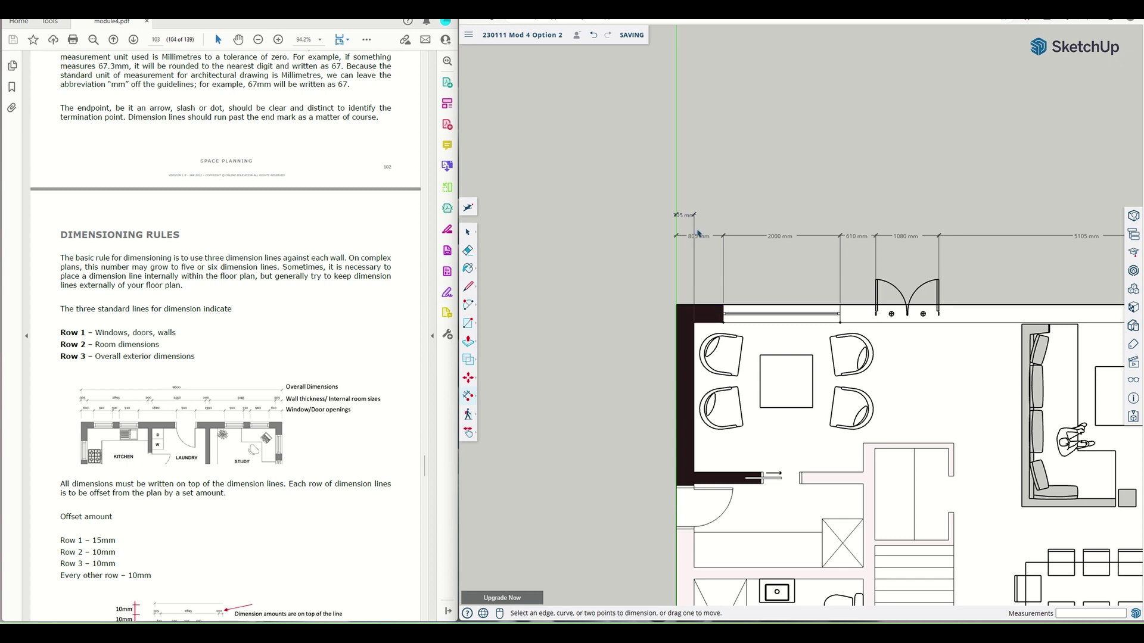
left_click(694, 324)
scroll(727, 399, "down", 2)
scroll(730, 407, "down", 3)
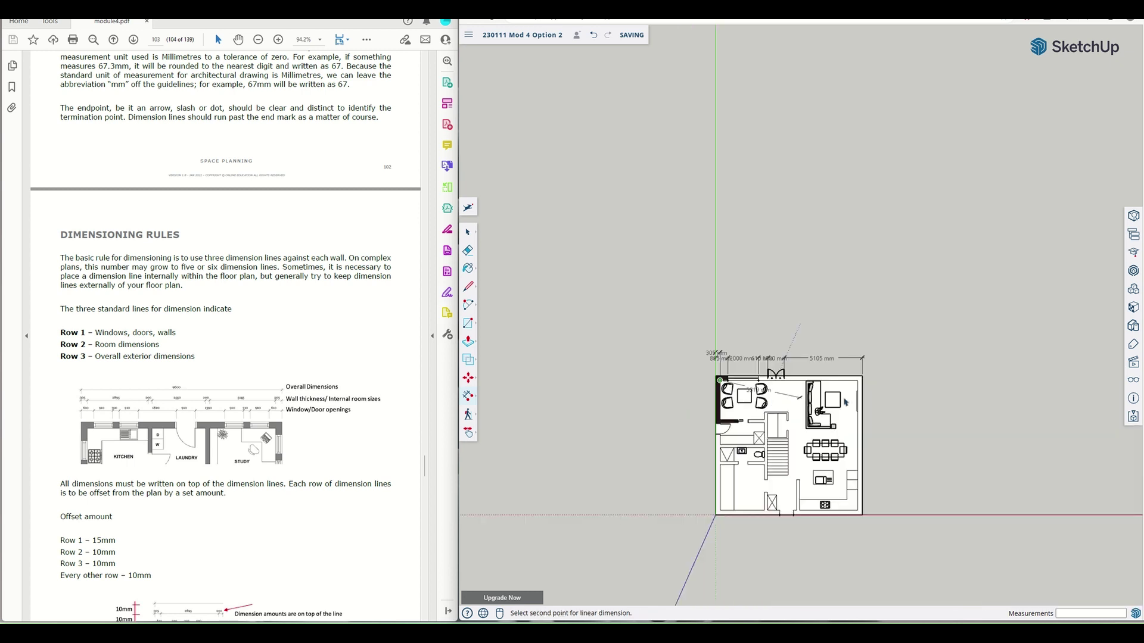
scroll(867, 298, "up", 3)
left_click(853, 389)
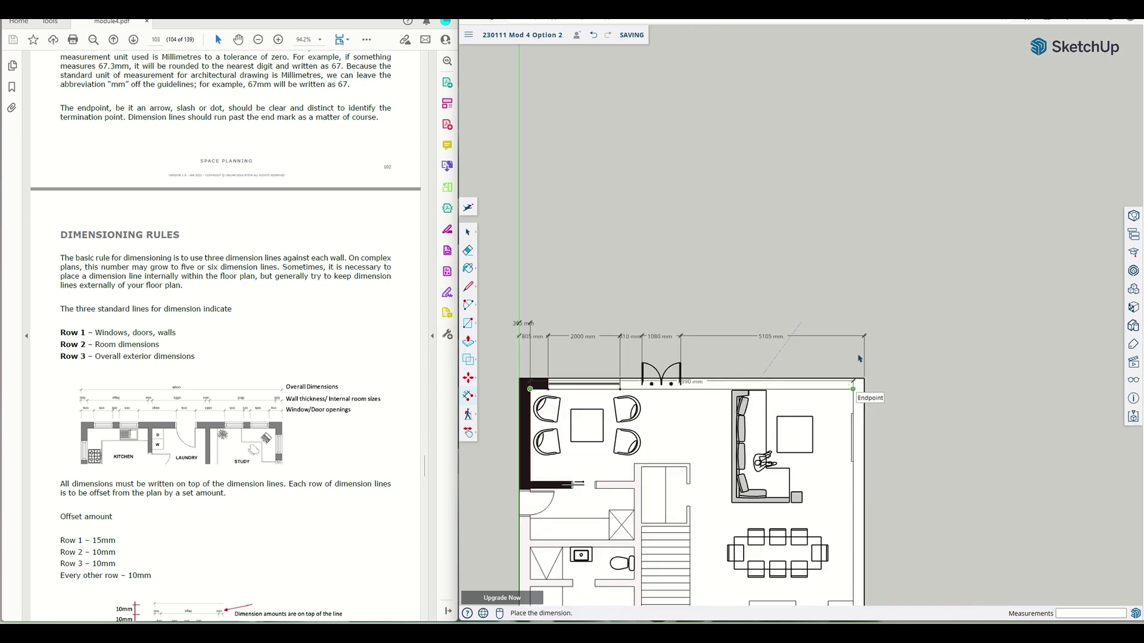
left_click(861, 323)
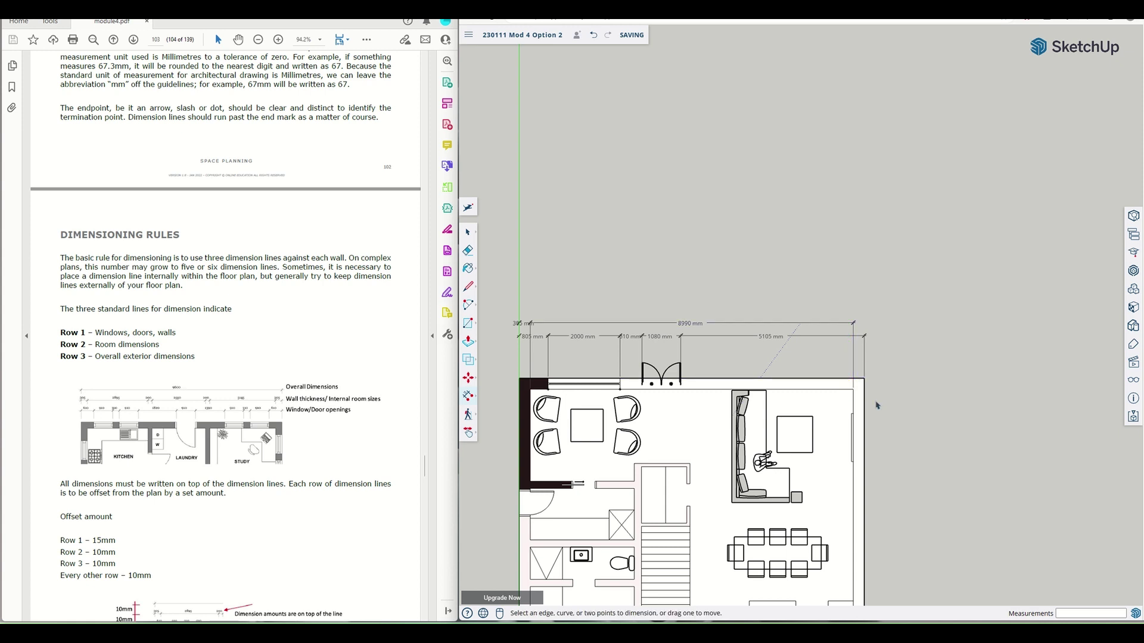
Dimension the thickness of the far outer wall beyond the sofa, aligned with the second dimension row
scroll(875, 402, "up", 2)
left_click(837, 381)
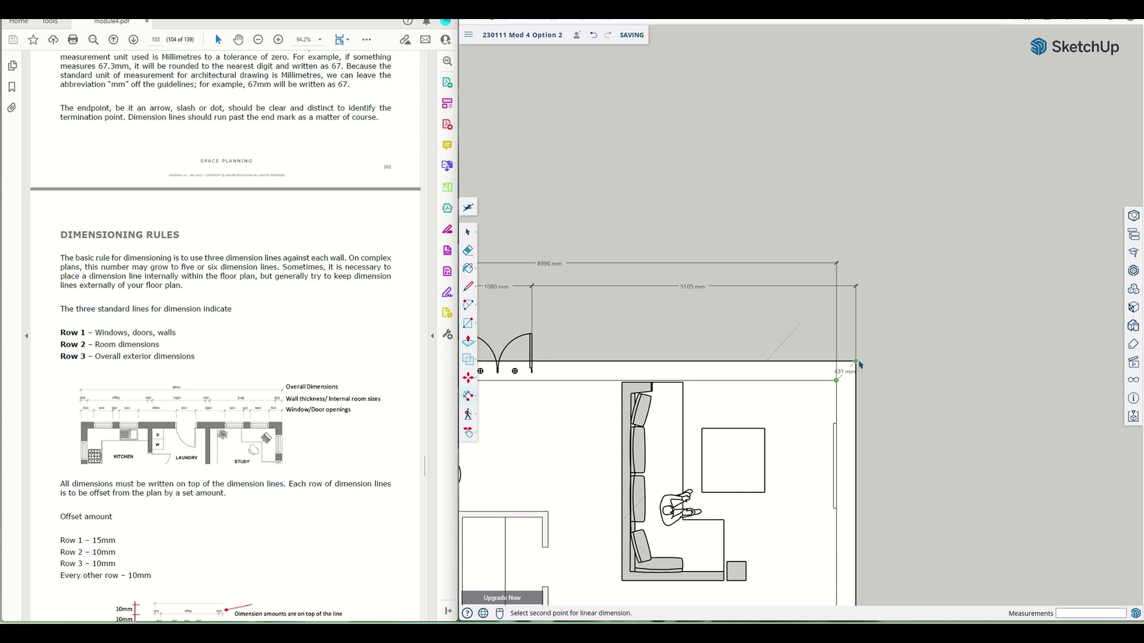
left_click(855, 361)
left_click(861, 263)
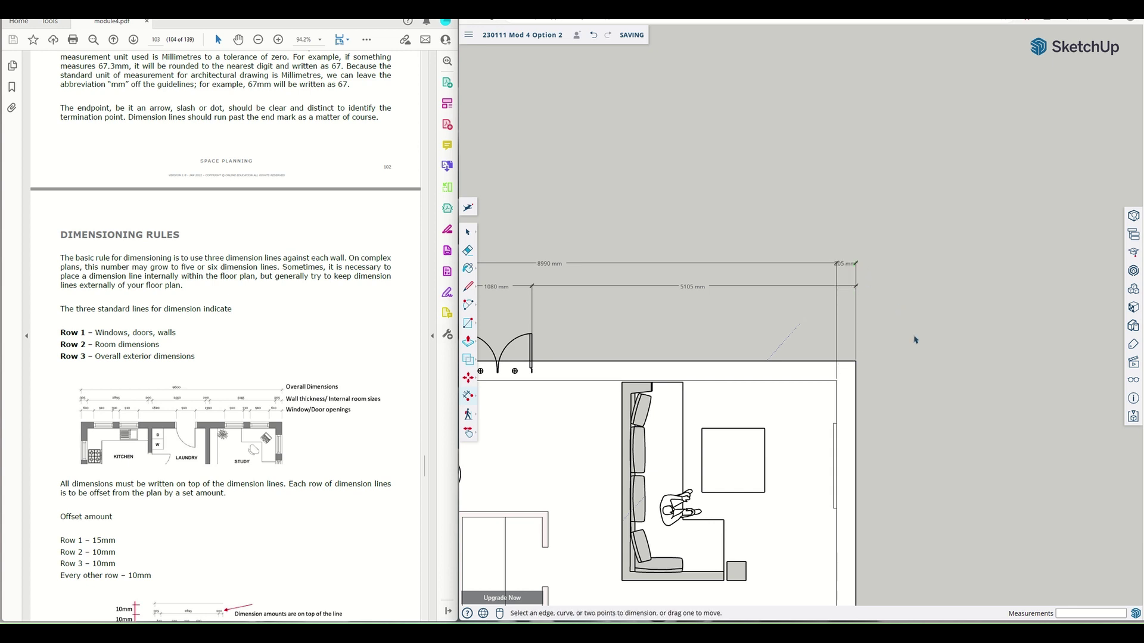
left_click(842, 263)
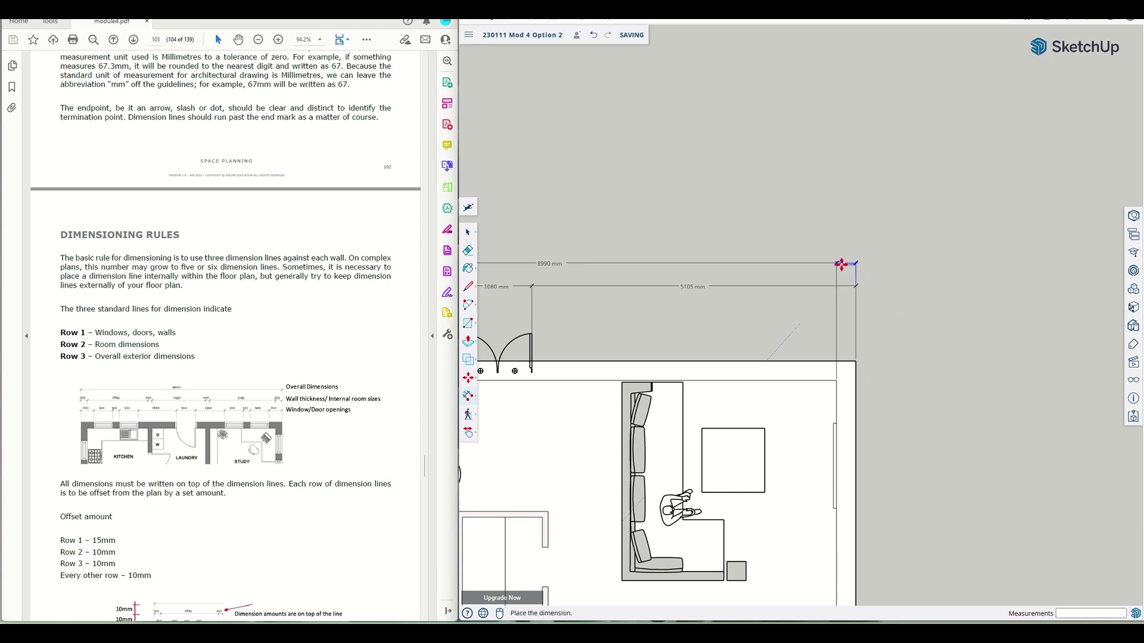
left_click(858, 266)
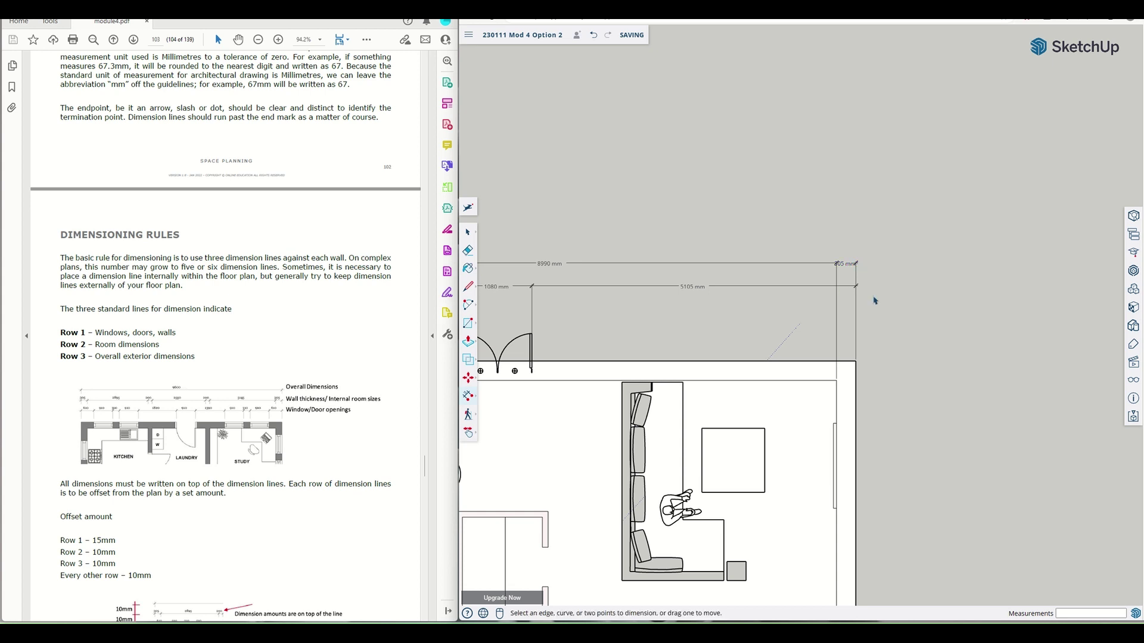
Dimension the overall exterior width from outer corner to outer corner in a third row beyond the room dimensions
scroll(865, 340, "down", 5)
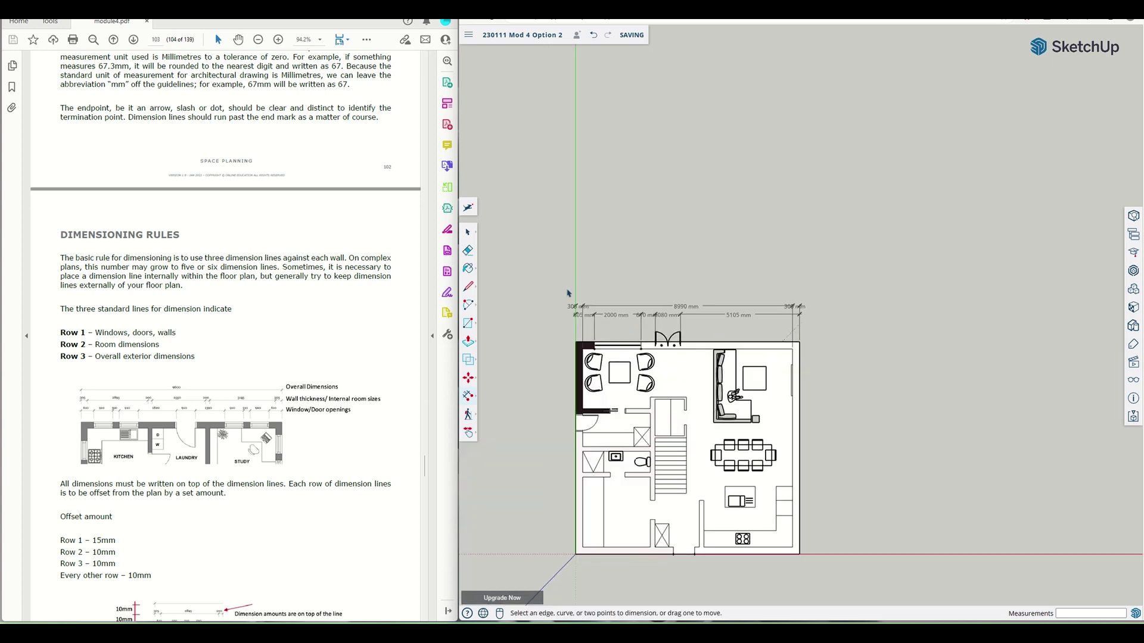
scroll(566, 340, "up", 5)
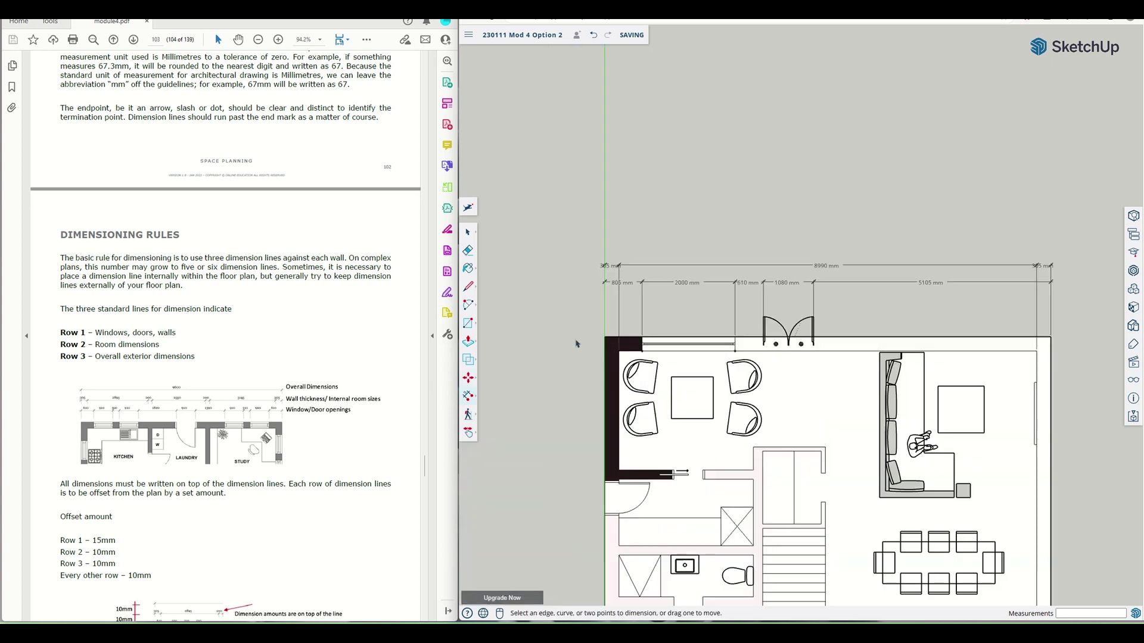
left_click(470, 403)
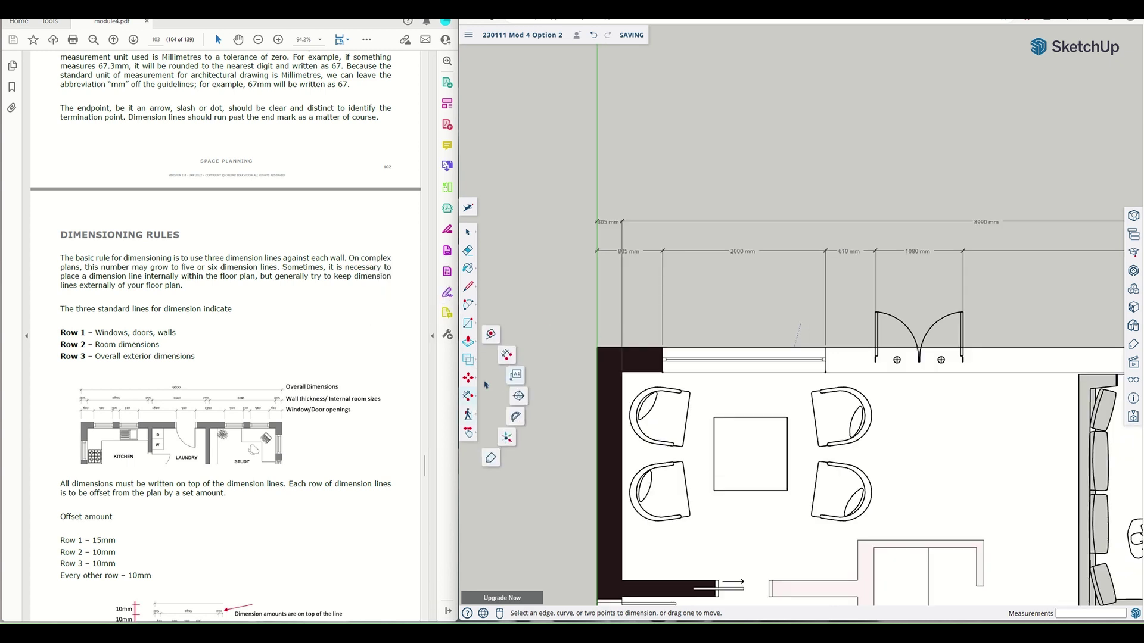
left_click(597, 347)
scroll(596, 417, "down", 4)
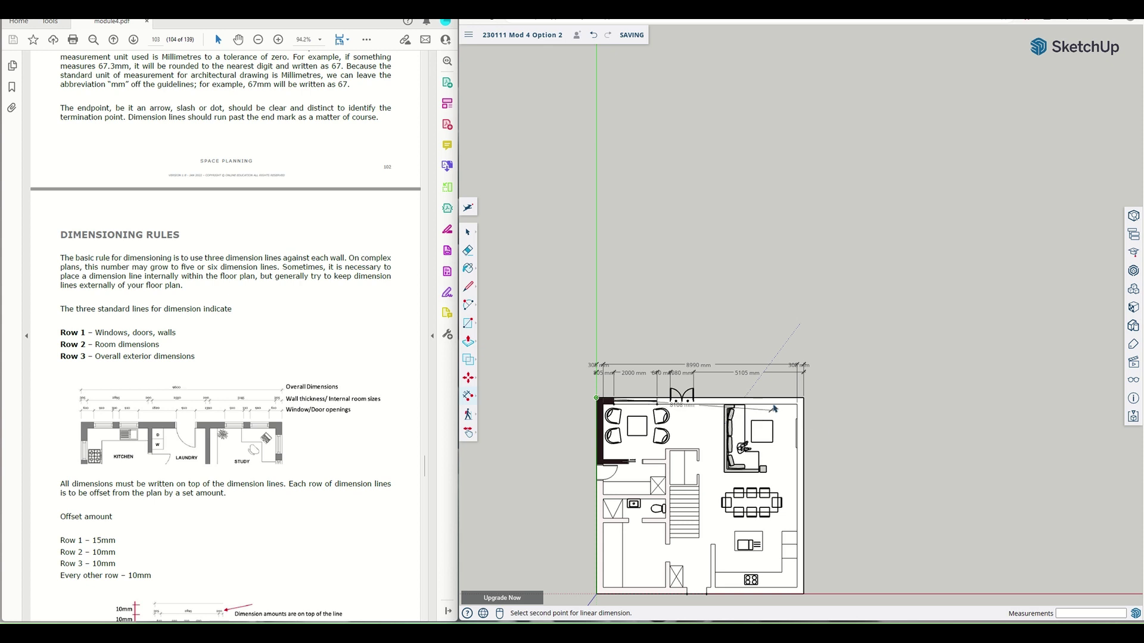
scroll(816, 408, "up", 3)
left_click(787, 384)
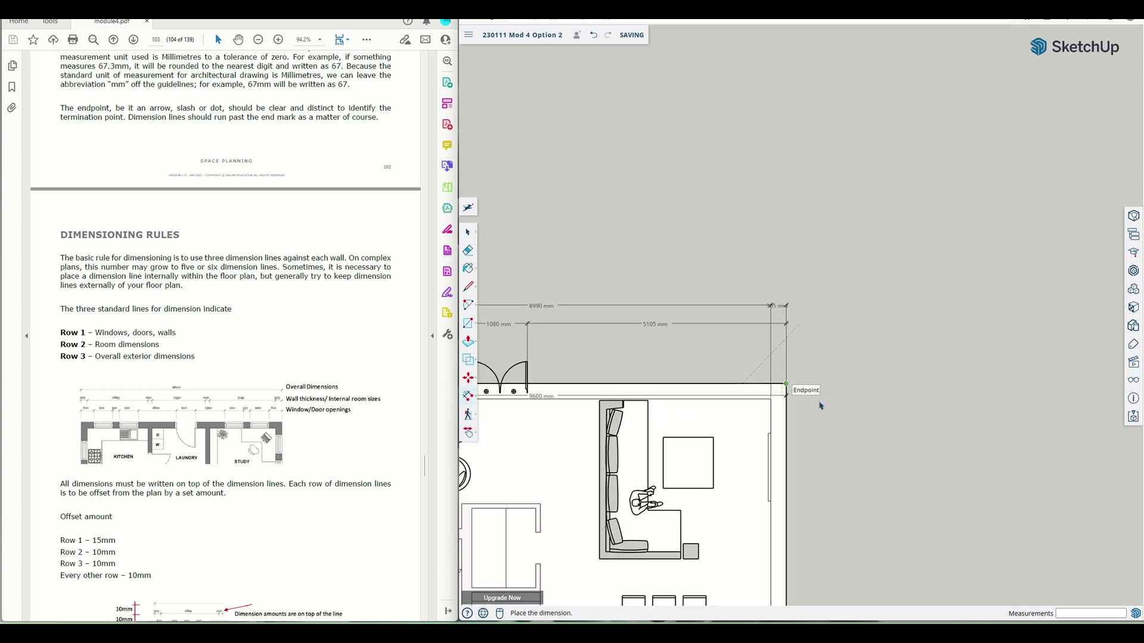
left_click(811, 287)
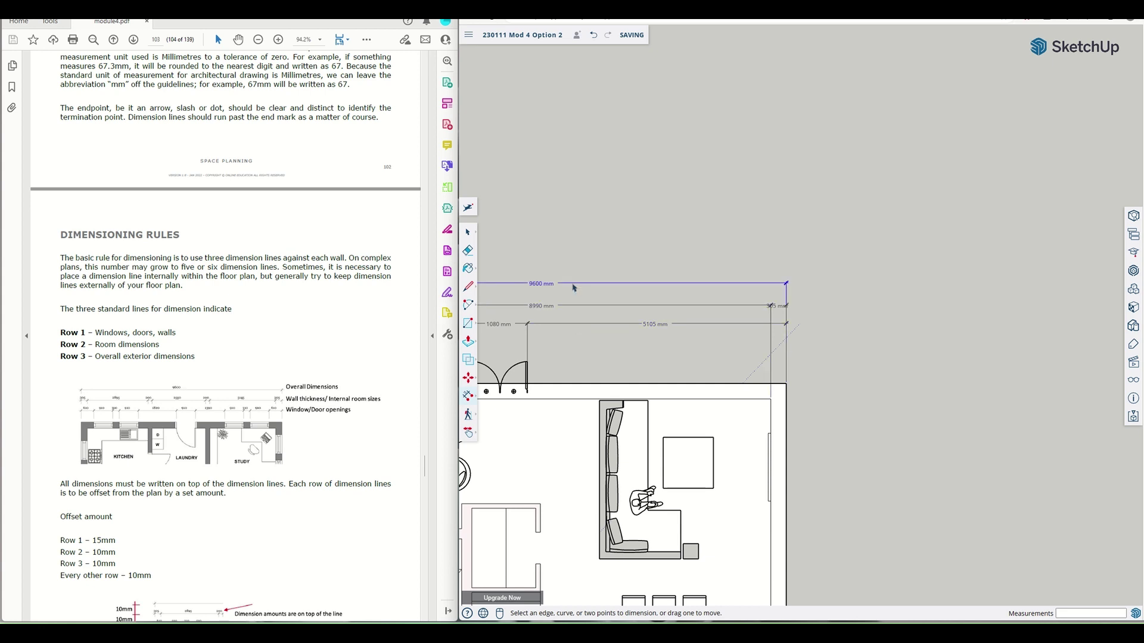
Open the text of the far wall's thickness dimension in the second row for editing
left_click(468, 233)
scroll(810, 310, "up", 2)
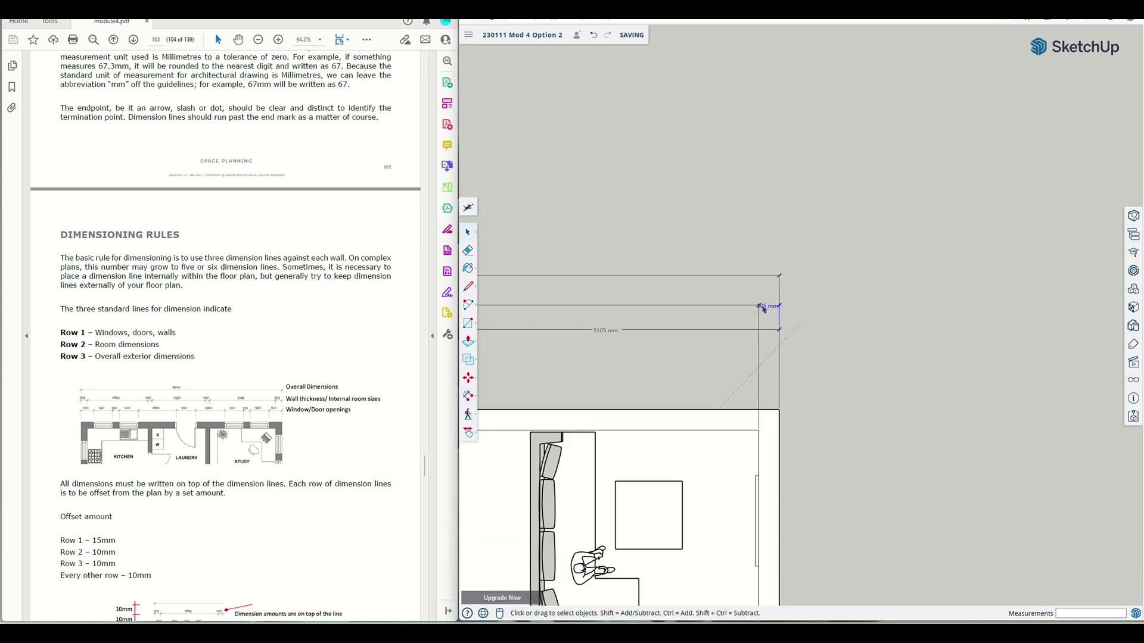
scroll(766, 309, "up", 3)
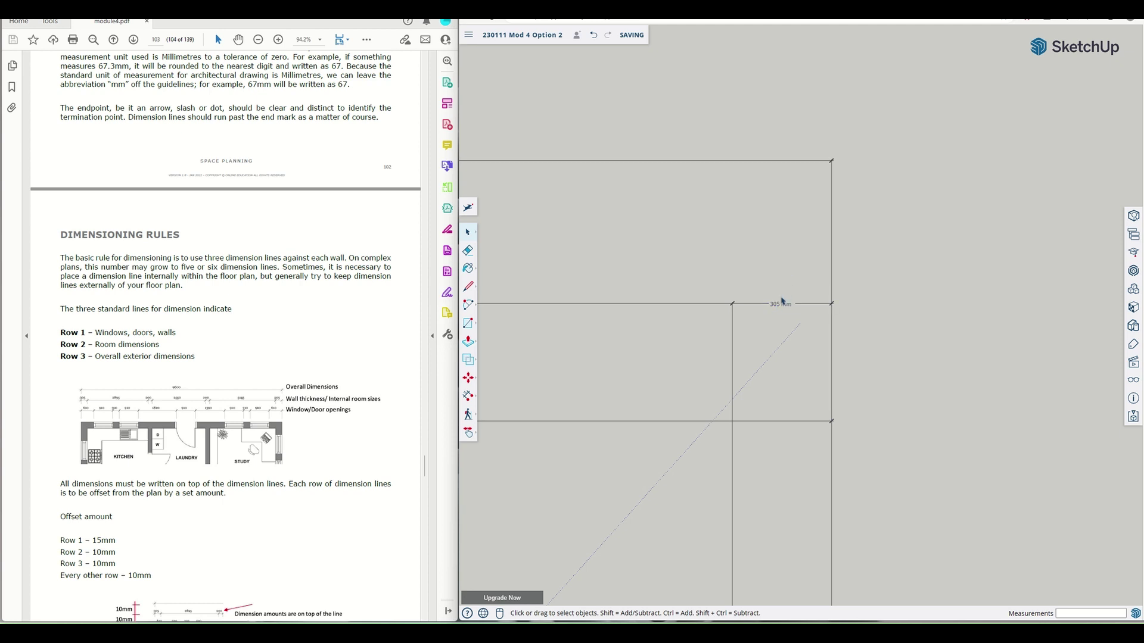
double_click(783, 310)
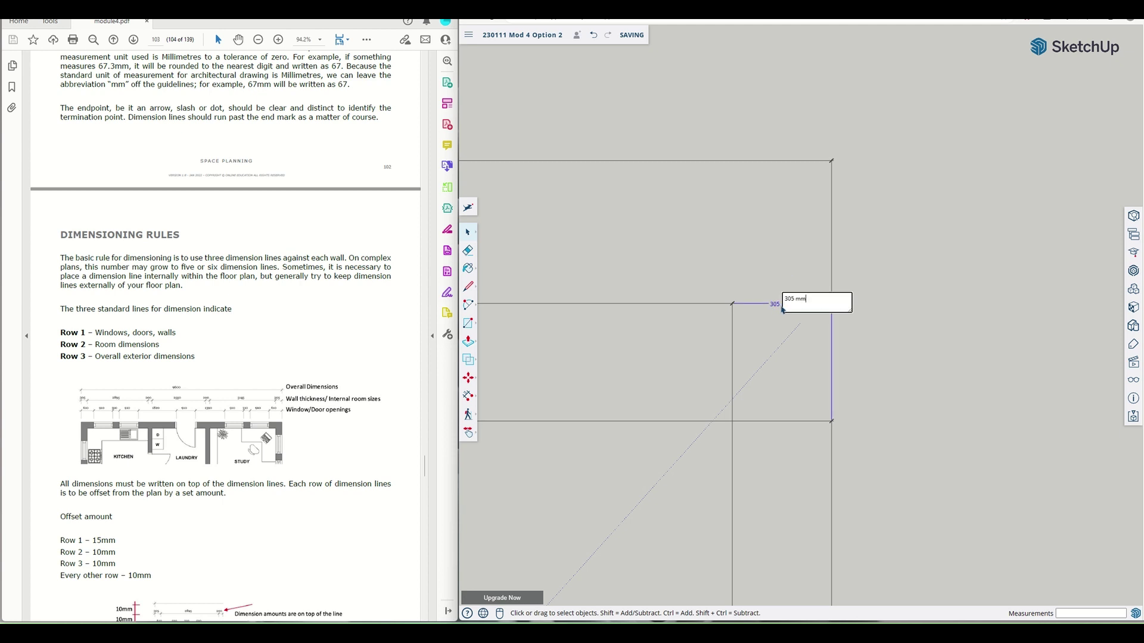
Compare the three dimension rows on the plan with the PDF's rules on row order, offsets and text placement
scroll(777, 356, "down", 5)
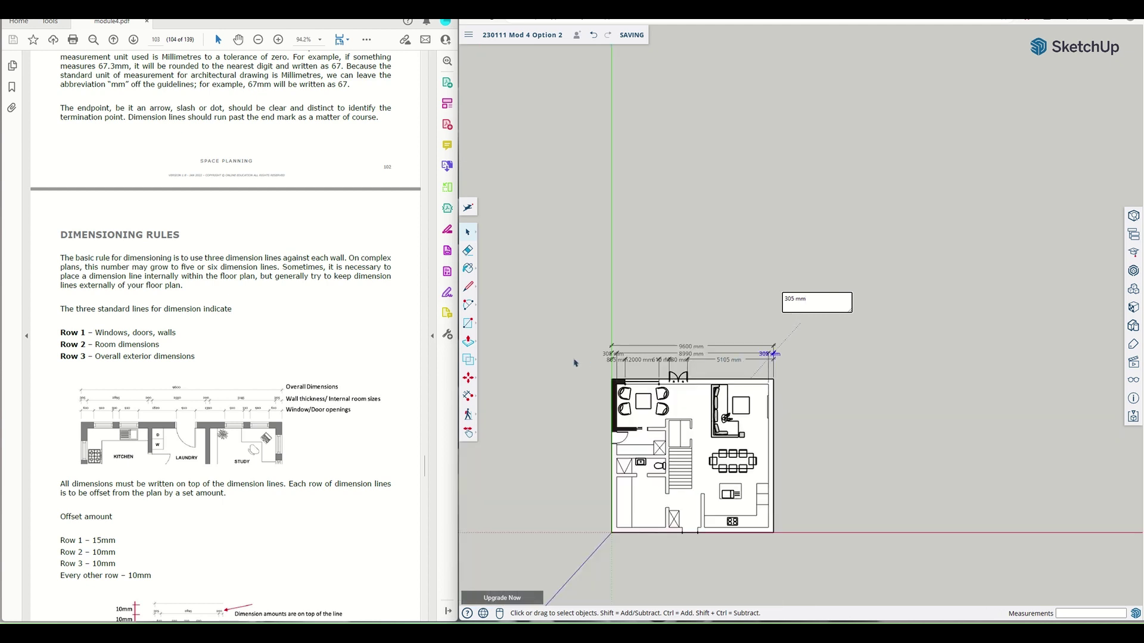
scroll(575, 362, "up", 5)
scroll(575, 362, "down", 6)
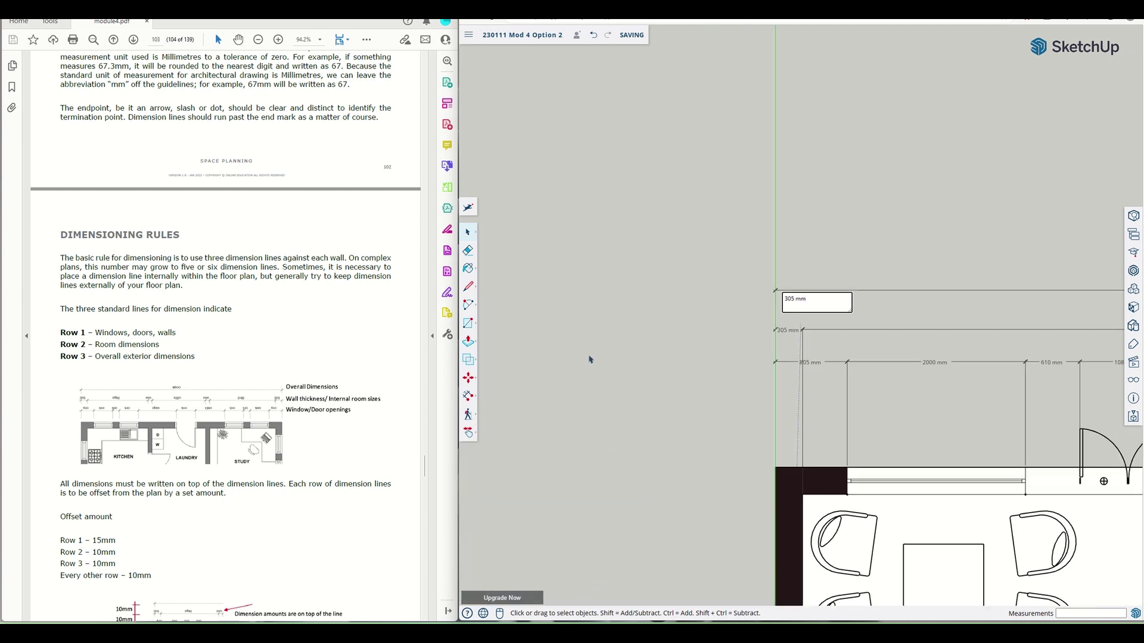
scroll(1029, 411, "down", 4)
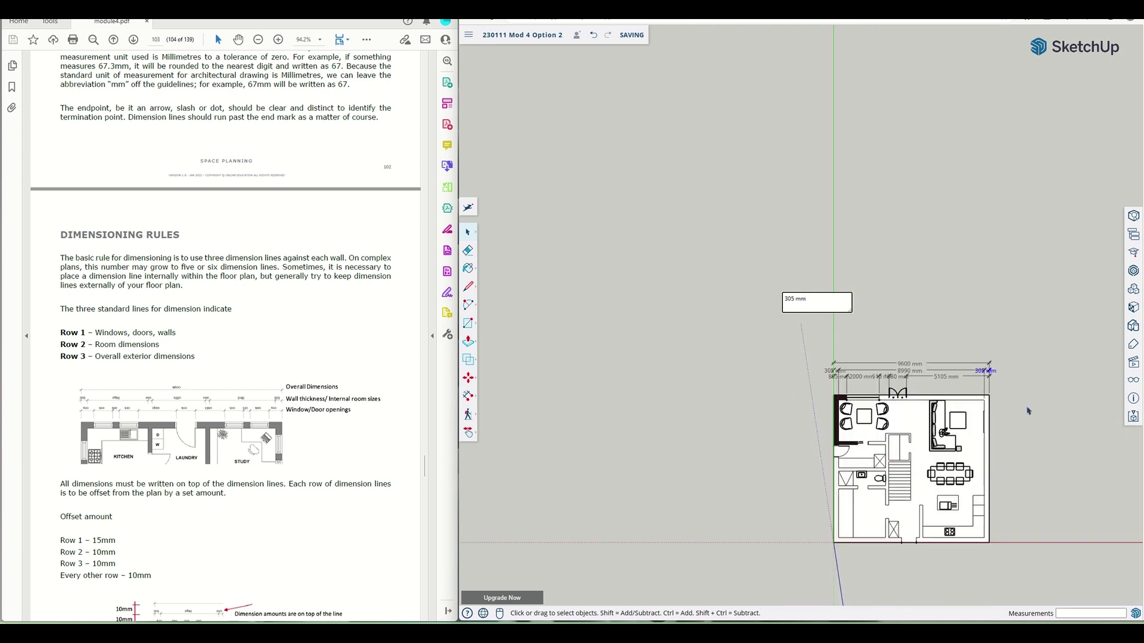
scroll(883, 562, "up", 5)
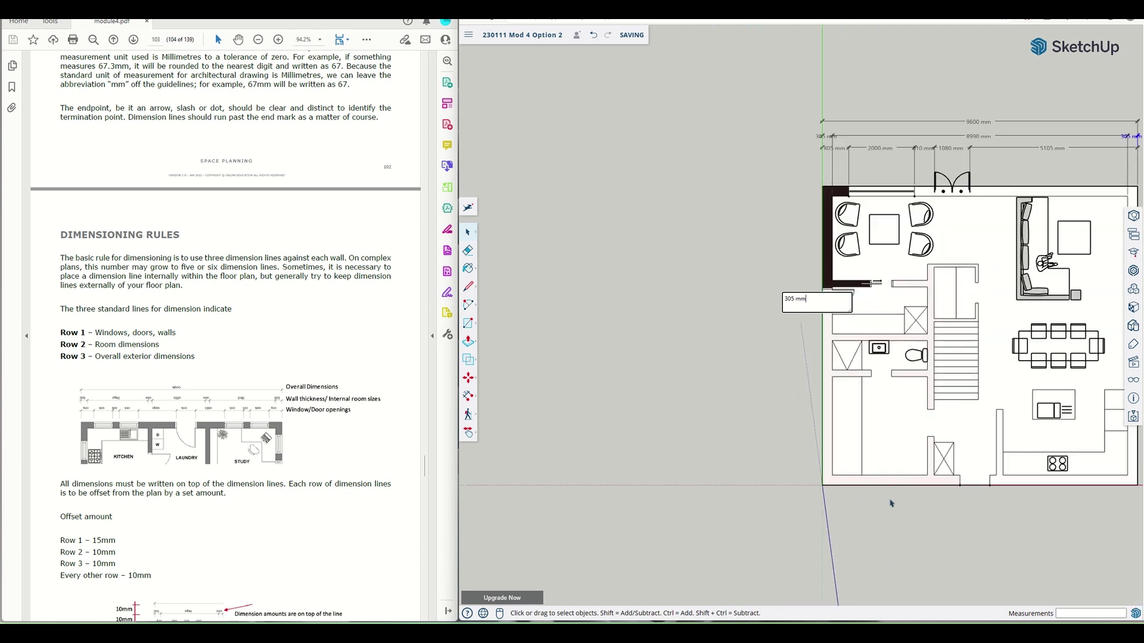
scroll(351, 403, "down", 5)
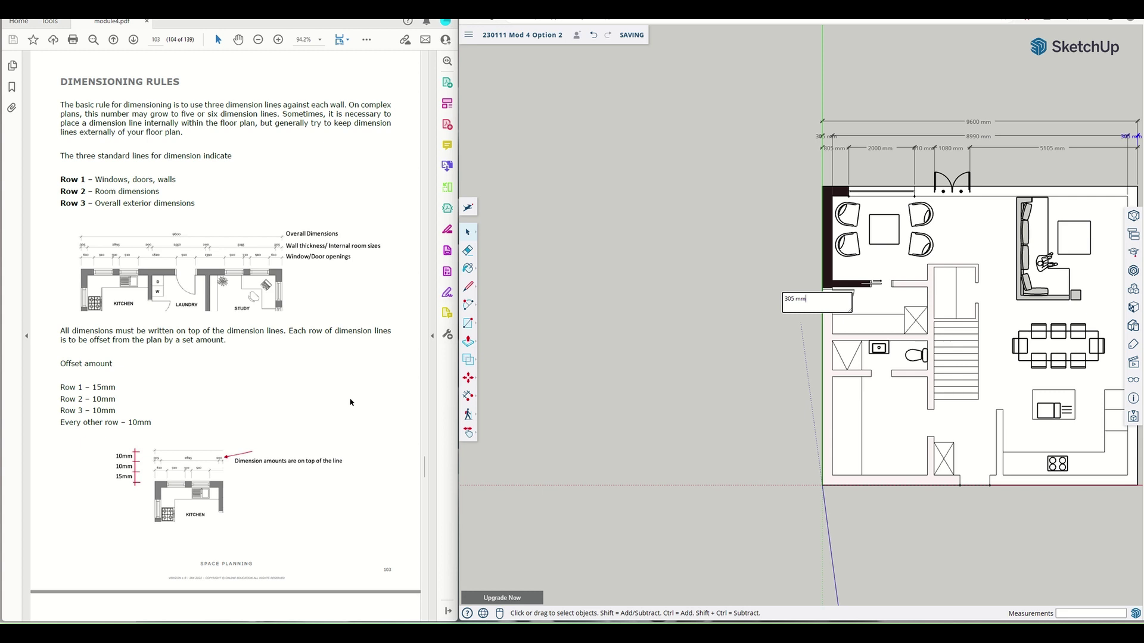
scroll(351, 403, "down", 1)
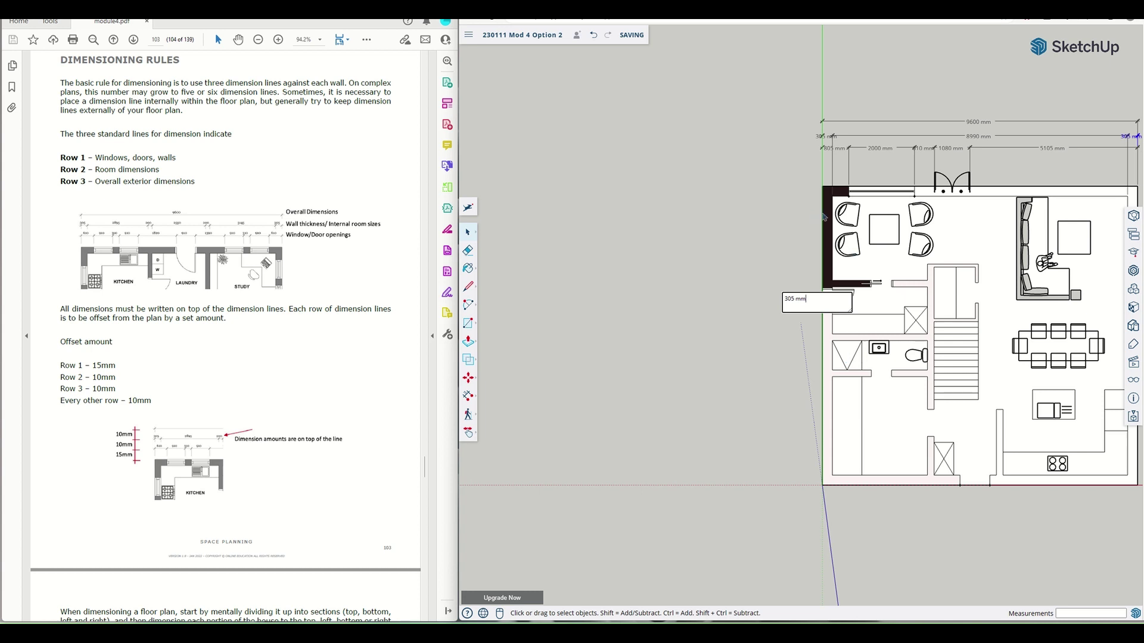
scroll(940, 175, "up", 6)
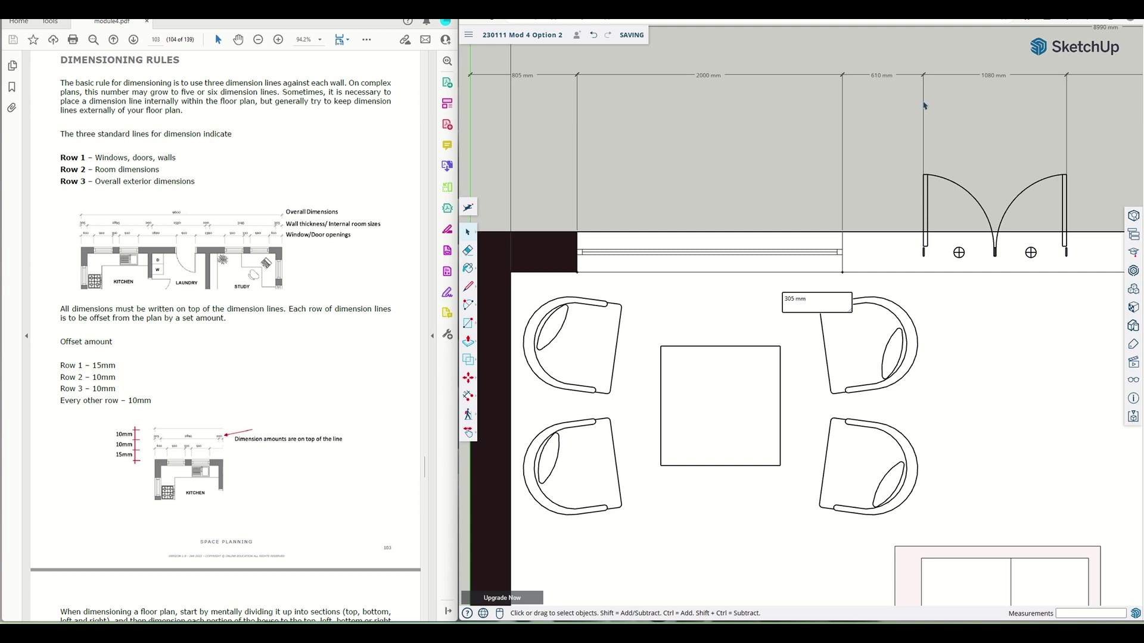
scroll(920, 192, "down", 4)
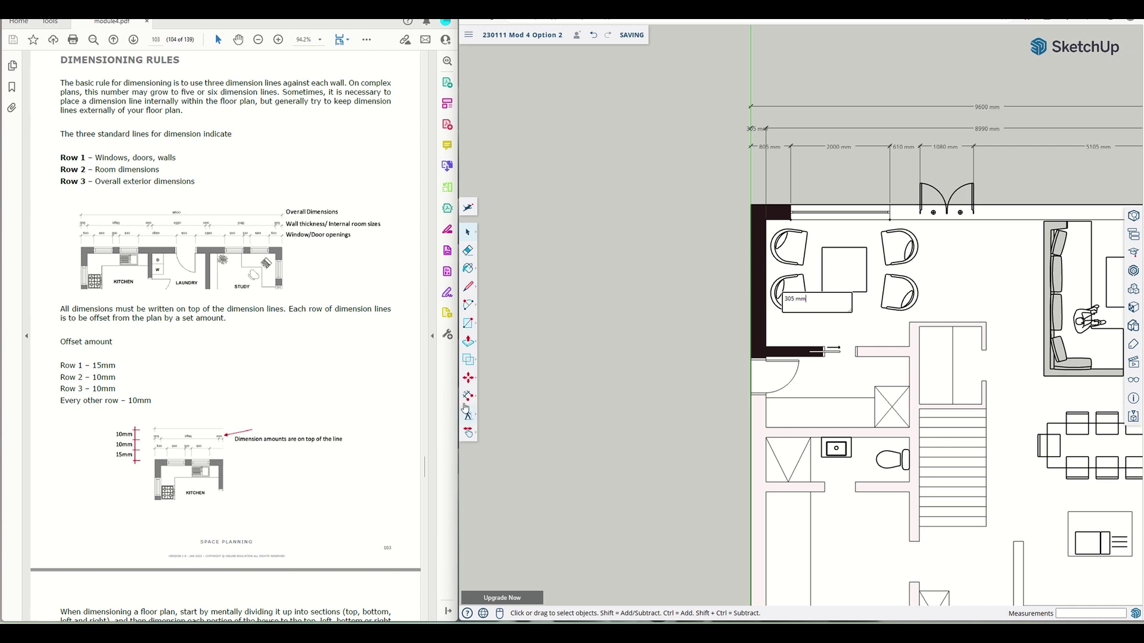
Place a guide point 15 mm outward from the tip of the open double-door leaf nearest the window, using Tape Measure
left_click(467, 398)
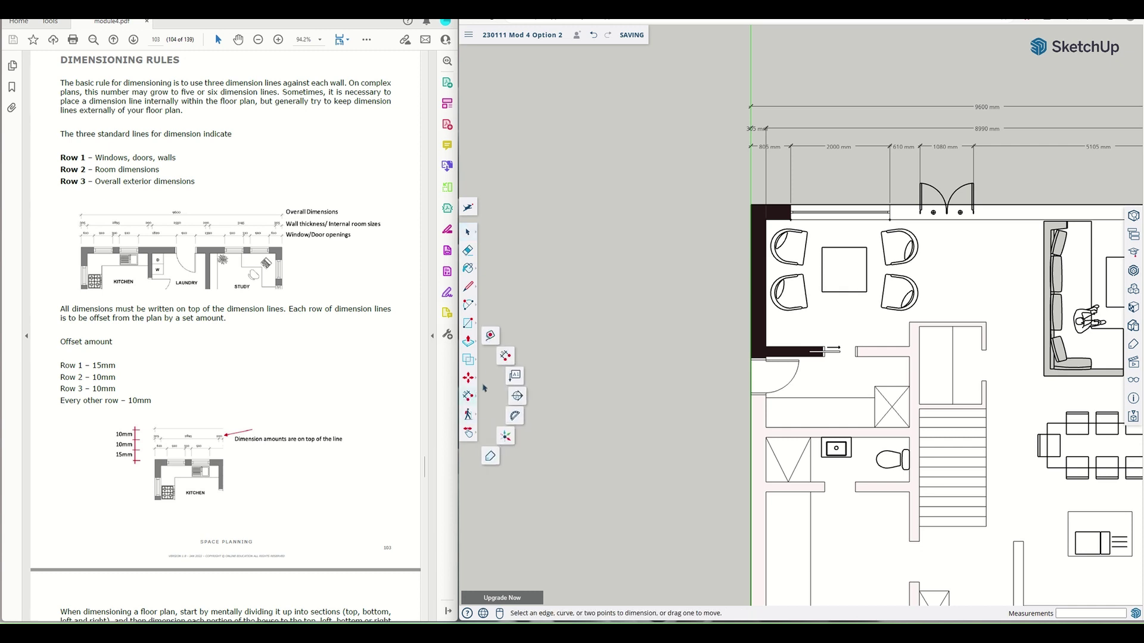
left_click(490, 343)
scroll(938, 173, "up", 1)
scroll(938, 173, "up", 1)
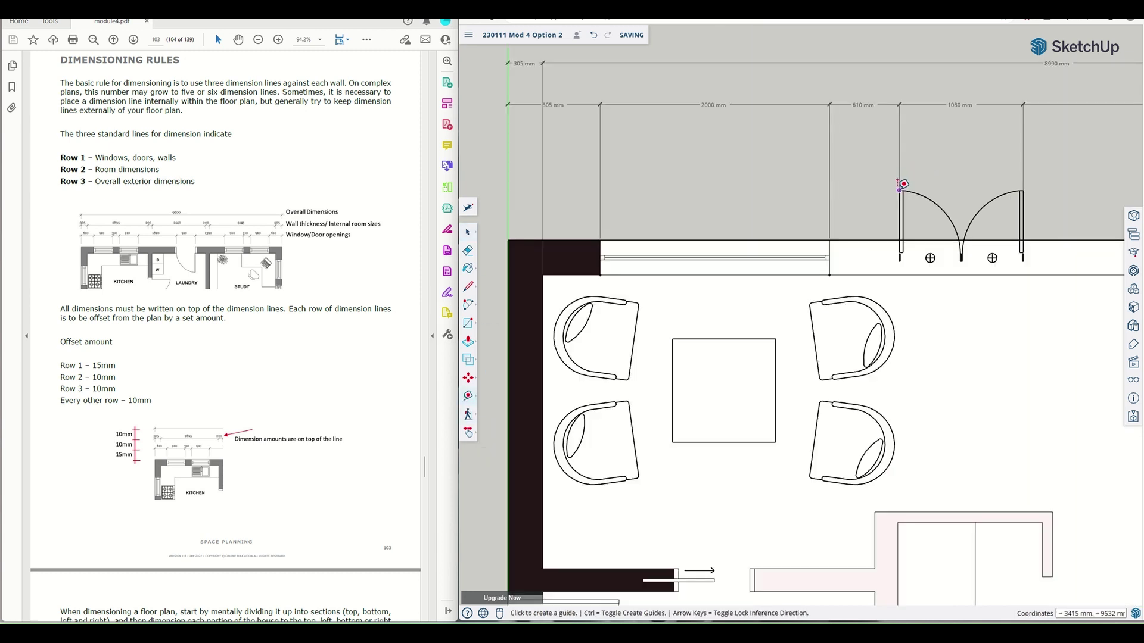
left_click(917, 185)
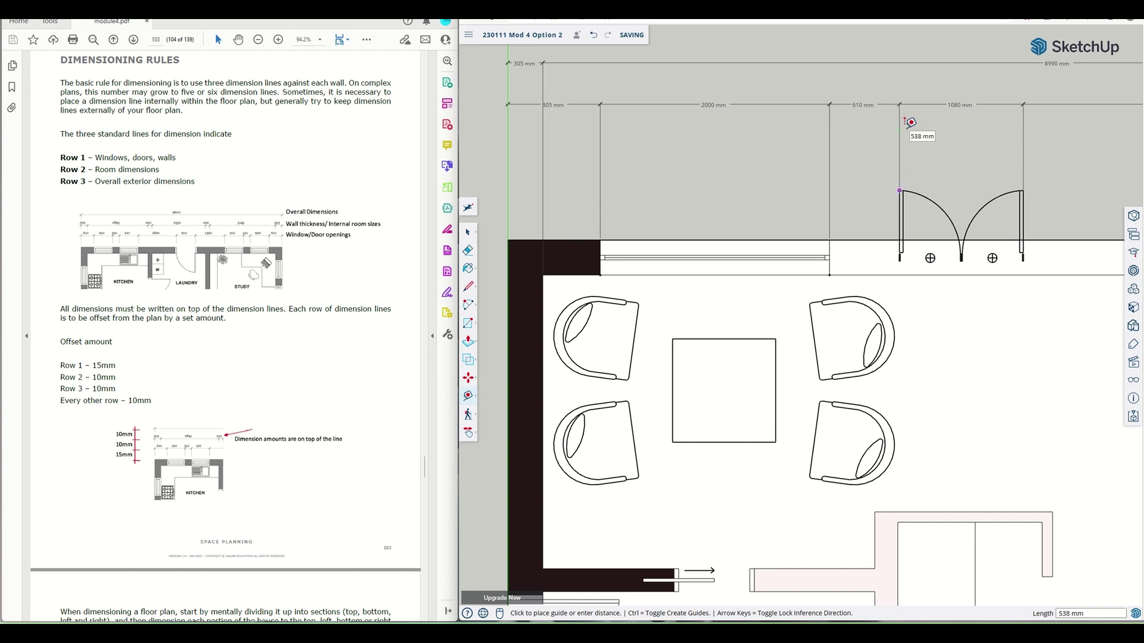
type("15")
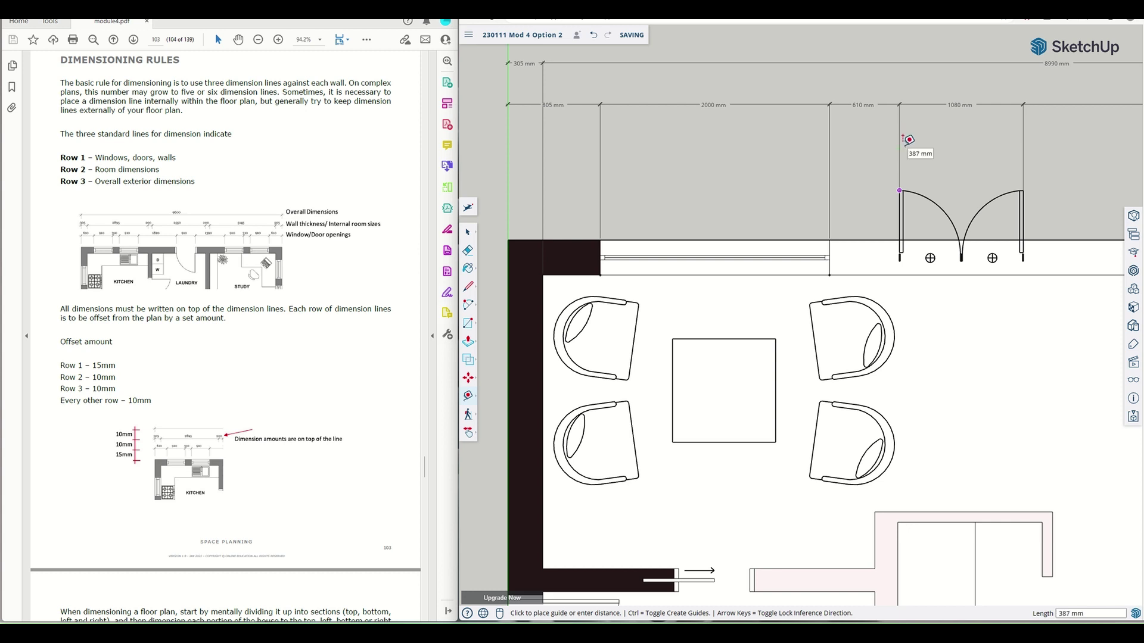
type("15")
key("Return")
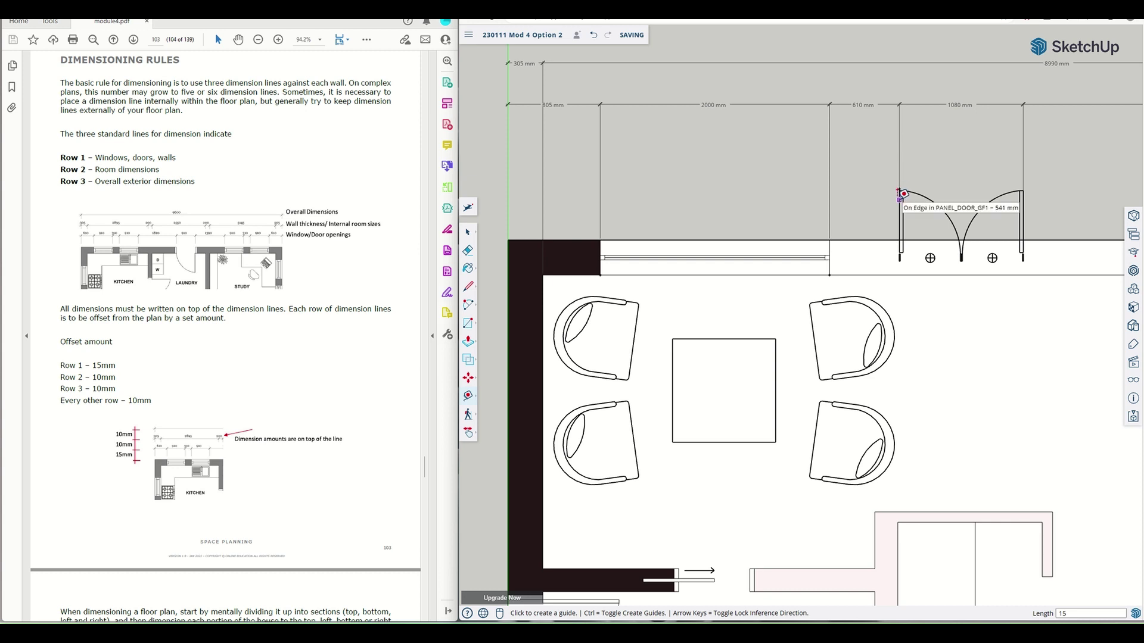
Place a guide point 150 mm outward from the same double-door leaf tip
scroll(901, 194, "up", 1)
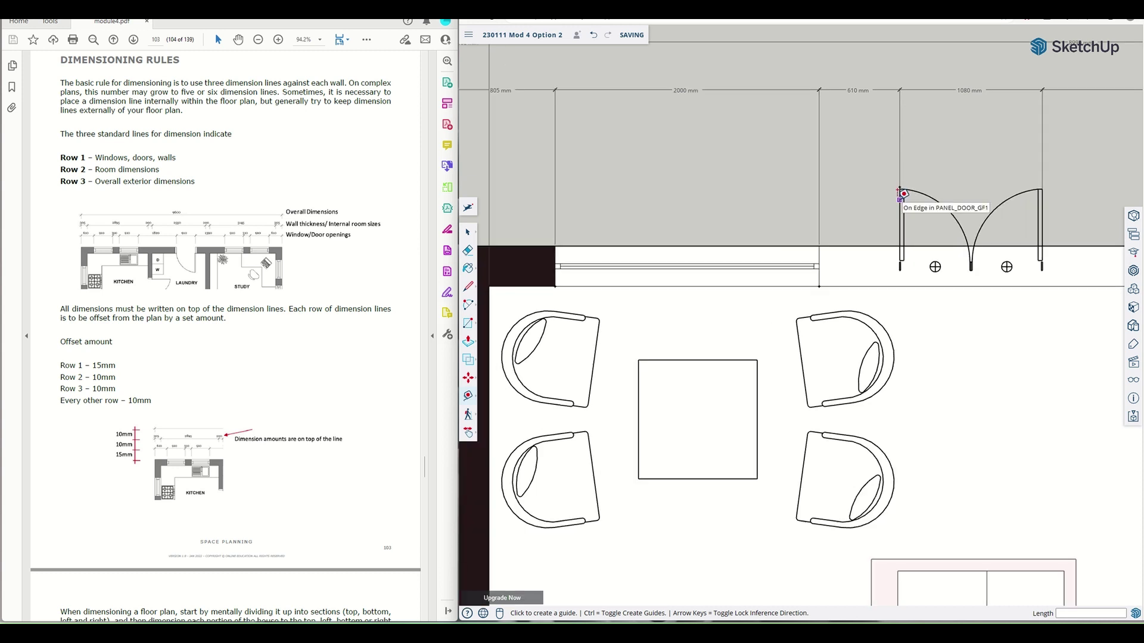
scroll(901, 194, "up", 3)
left_click(901, 183)
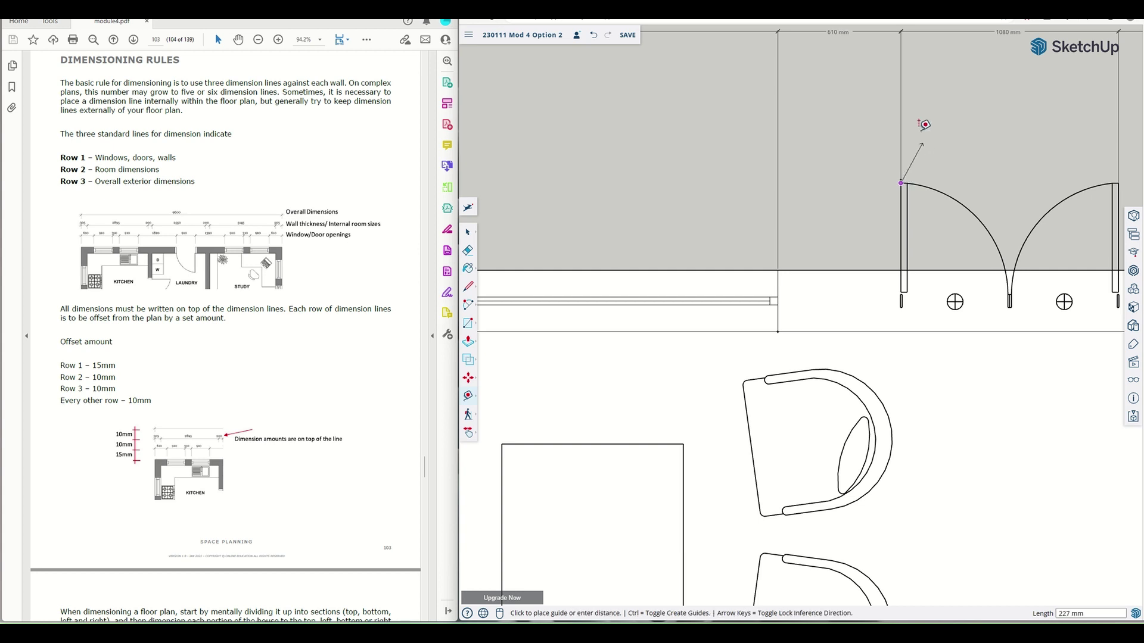
type("150")
key("Return")
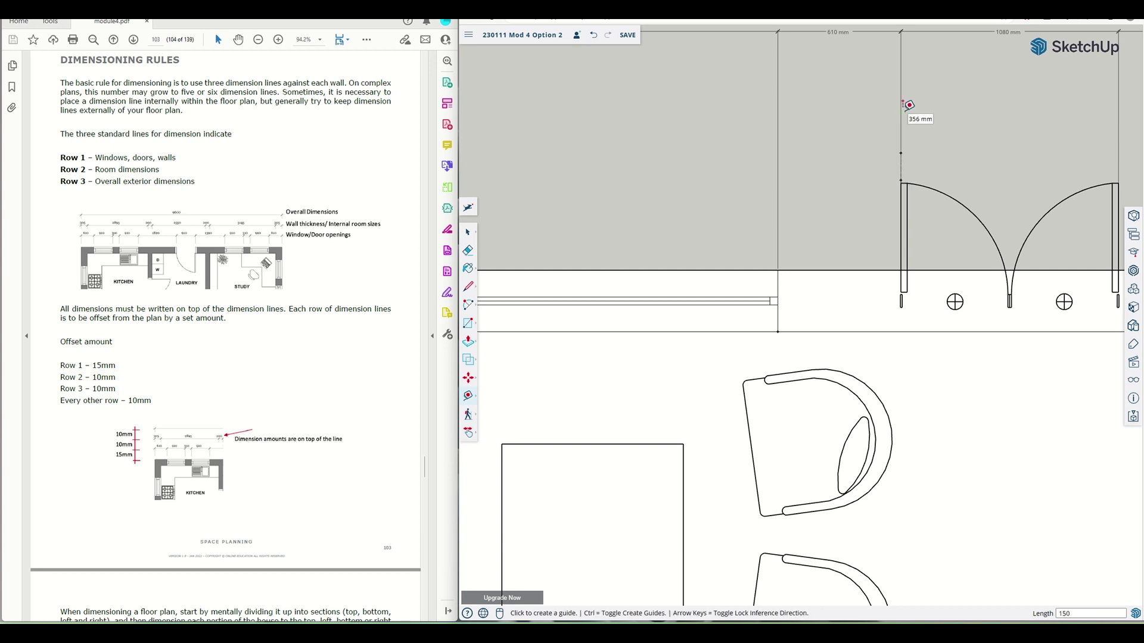
Move all three dimension rows together toward the plan so the first row lines up with the 150 mm guide point
scroll(909, 105, "down", 4)
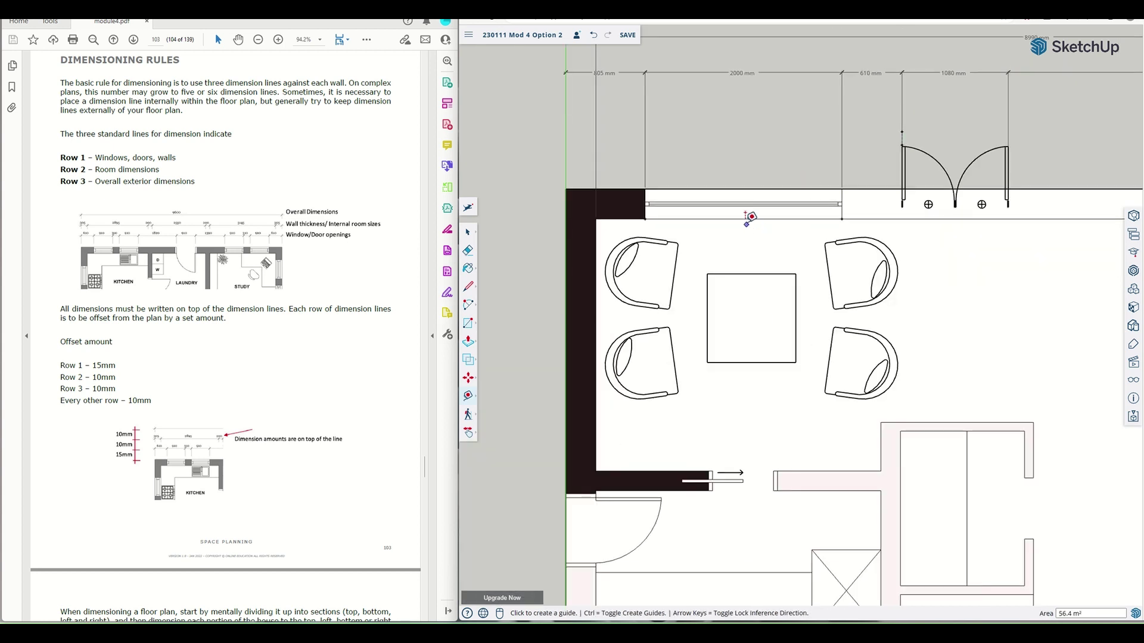
scroll(695, 223, "down", 5)
left_click(468, 232)
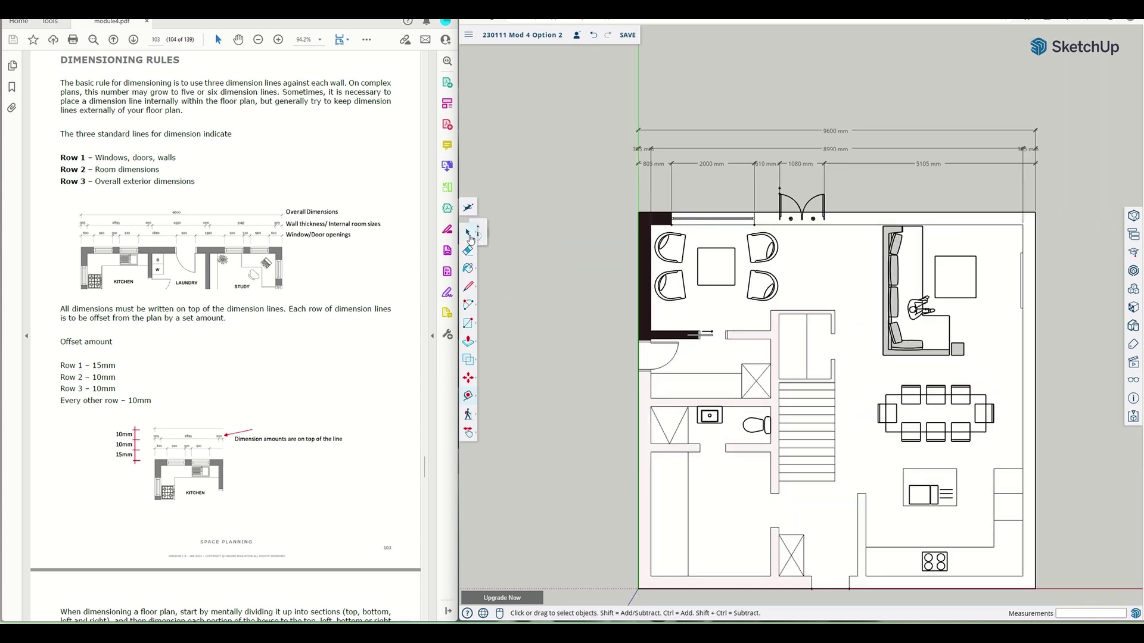
left_click_drag(627, 117, 1057, 187)
left_click_drag(633, 127, 627, 125)
scroll(810, 168, "up", 3)
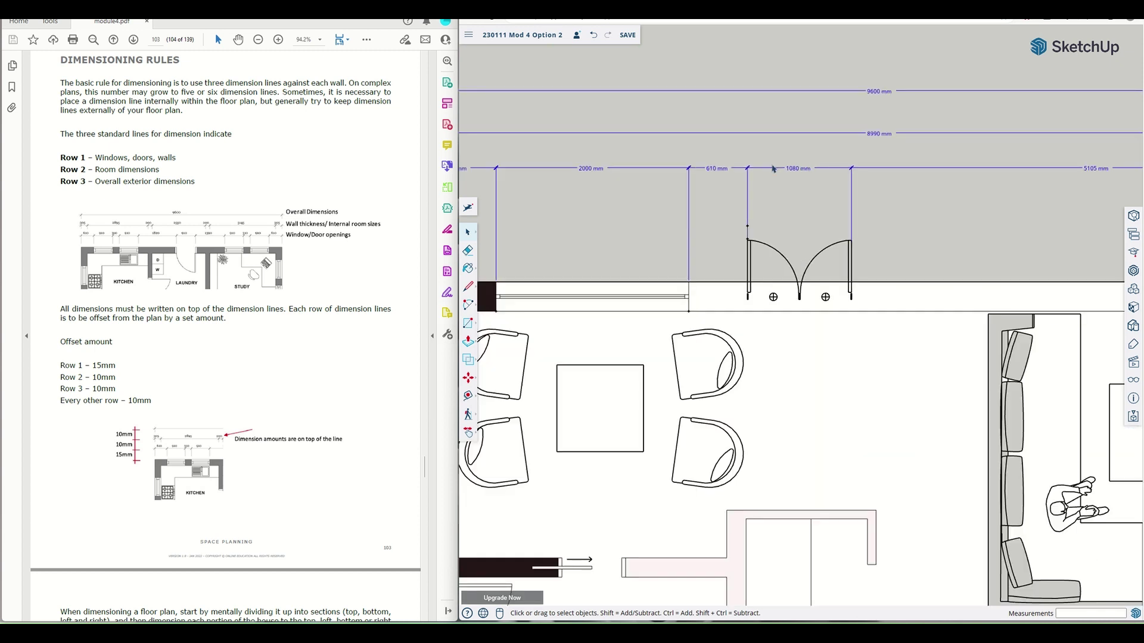
left_click(748, 172)
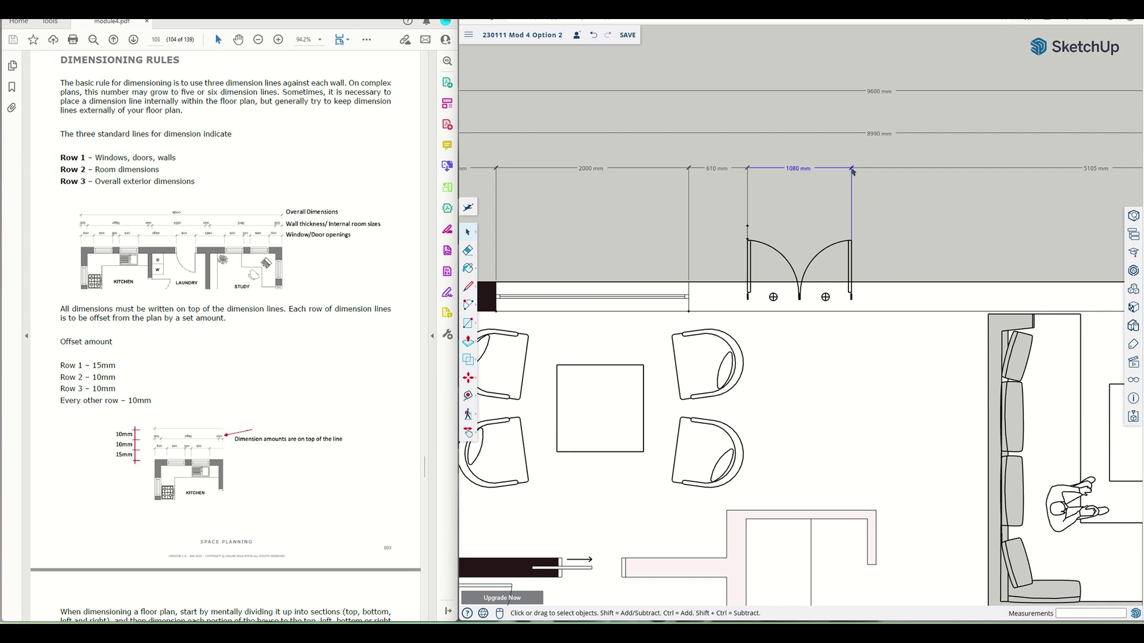
scroll(814, 227, "down", 3)
left_click_drag(1063, 211, 617, 152)
scroll(754, 195, "up", 5)
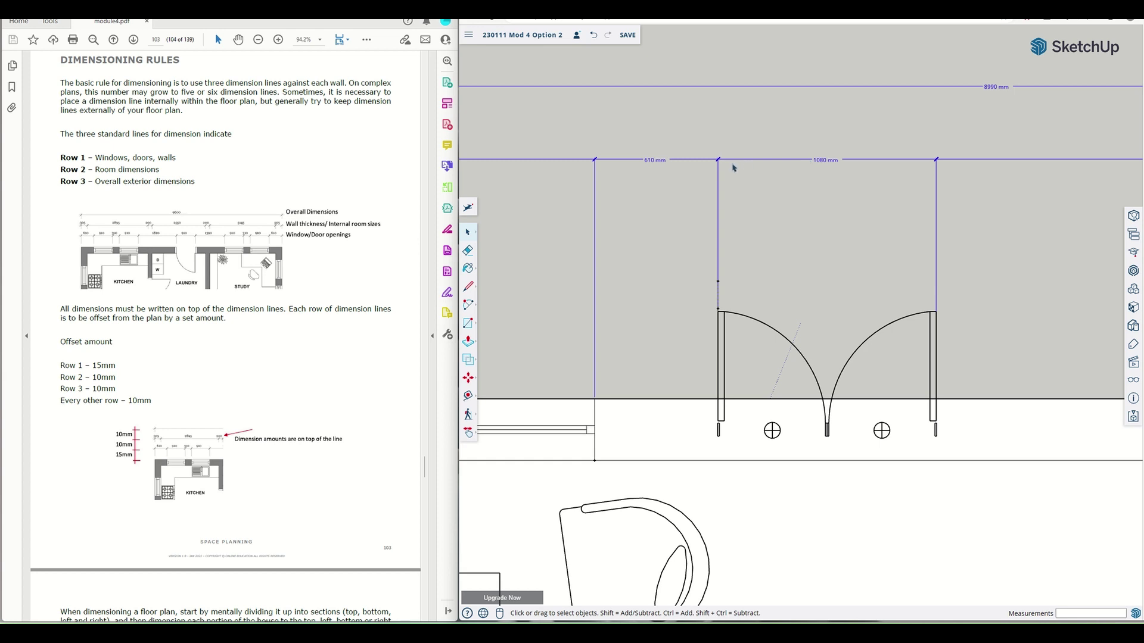
key("m")
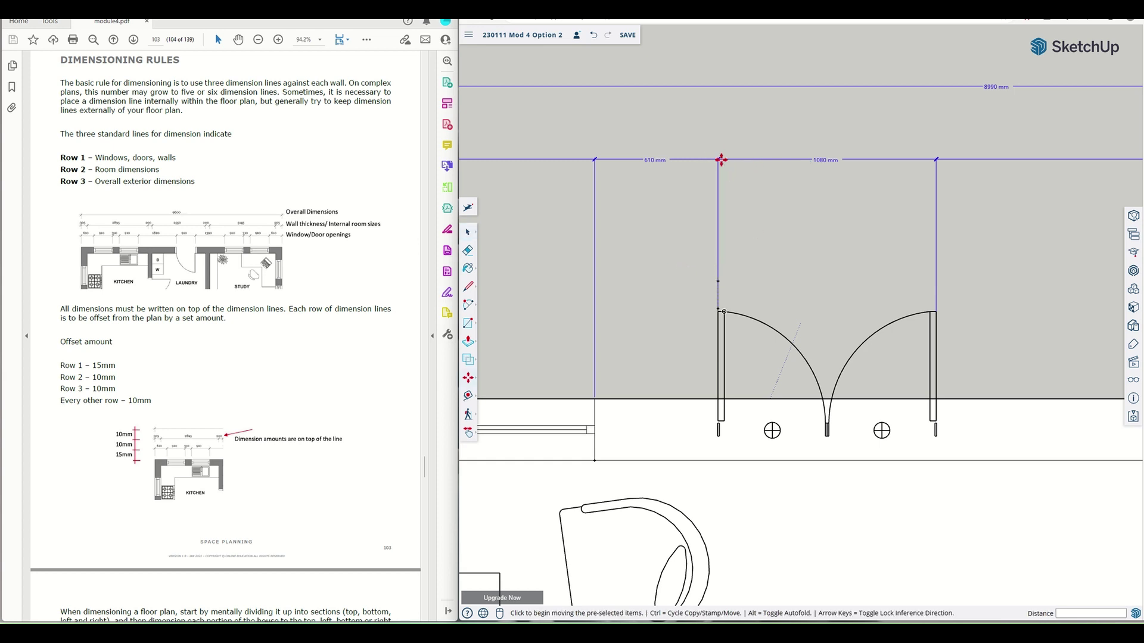
left_click(718, 159)
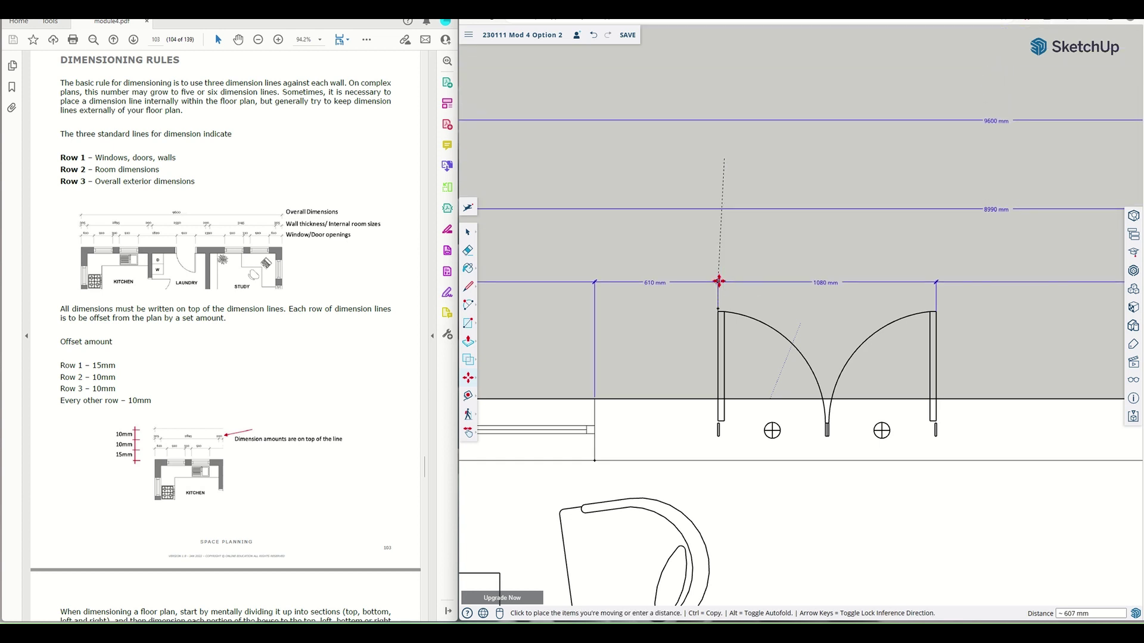
left_click(719, 279)
scroll(783, 298, "down", 5)
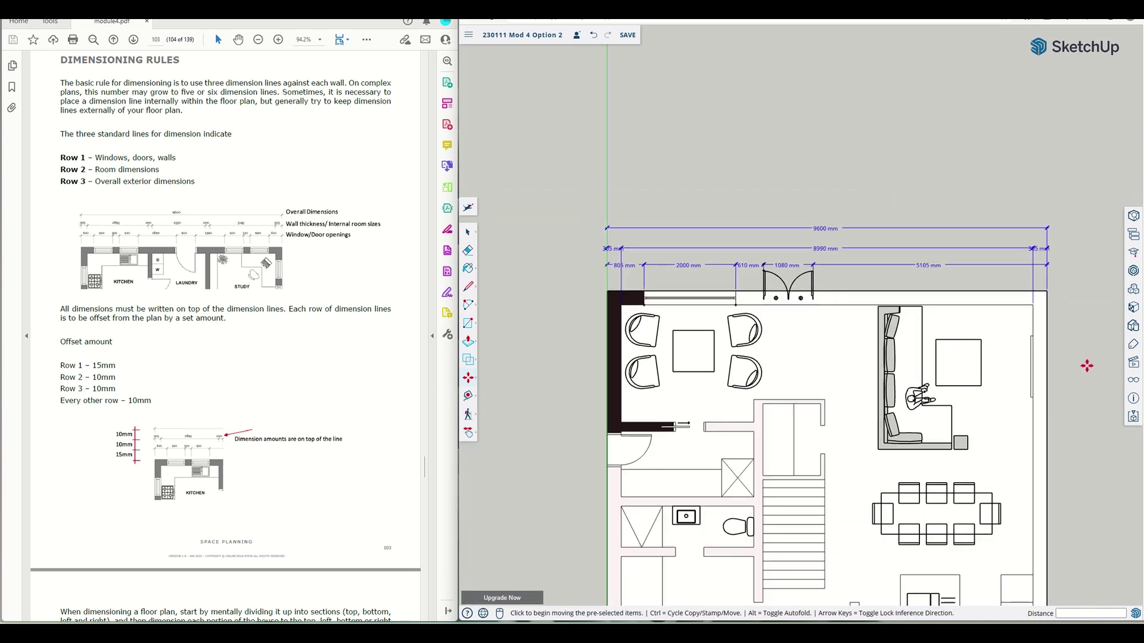
key("Escape")
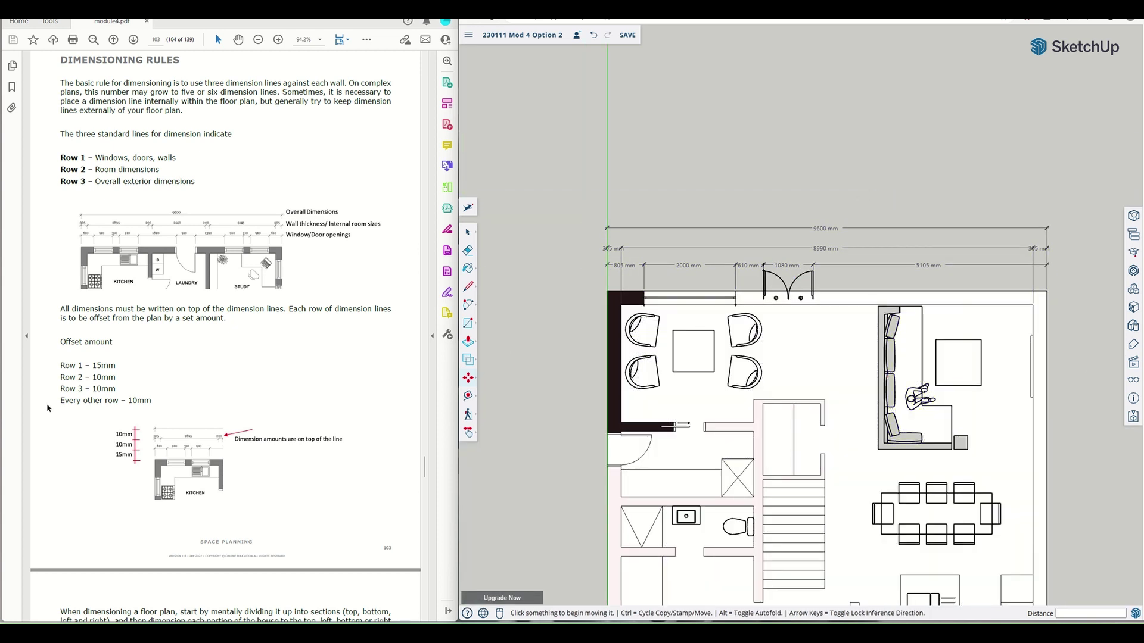
Read the PDF's guidance on dividing the floor plan into top, bottom, left and right sections for dimensioning
scroll(48, 408, "up", 2)
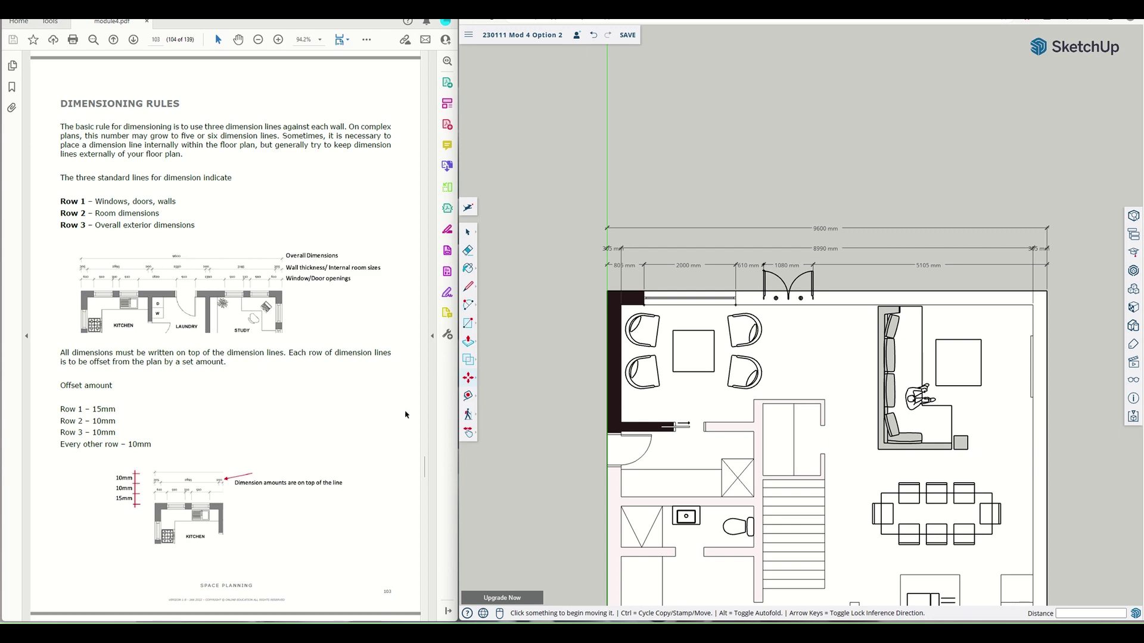
scroll(359, 393, "down", 10)
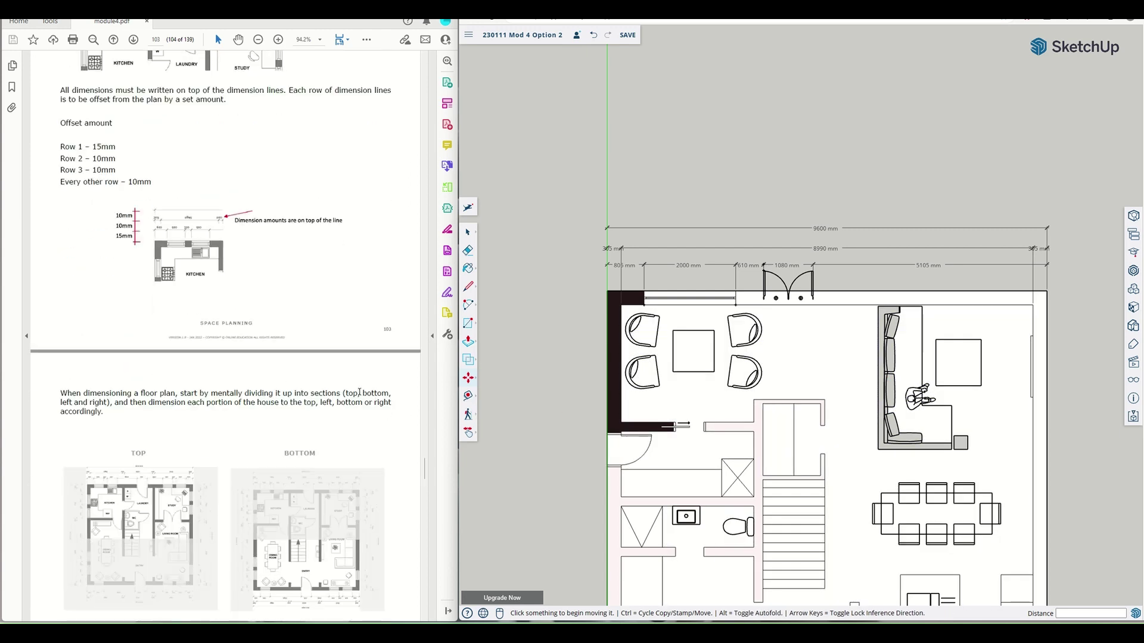
scroll(359, 392, "down", 3)
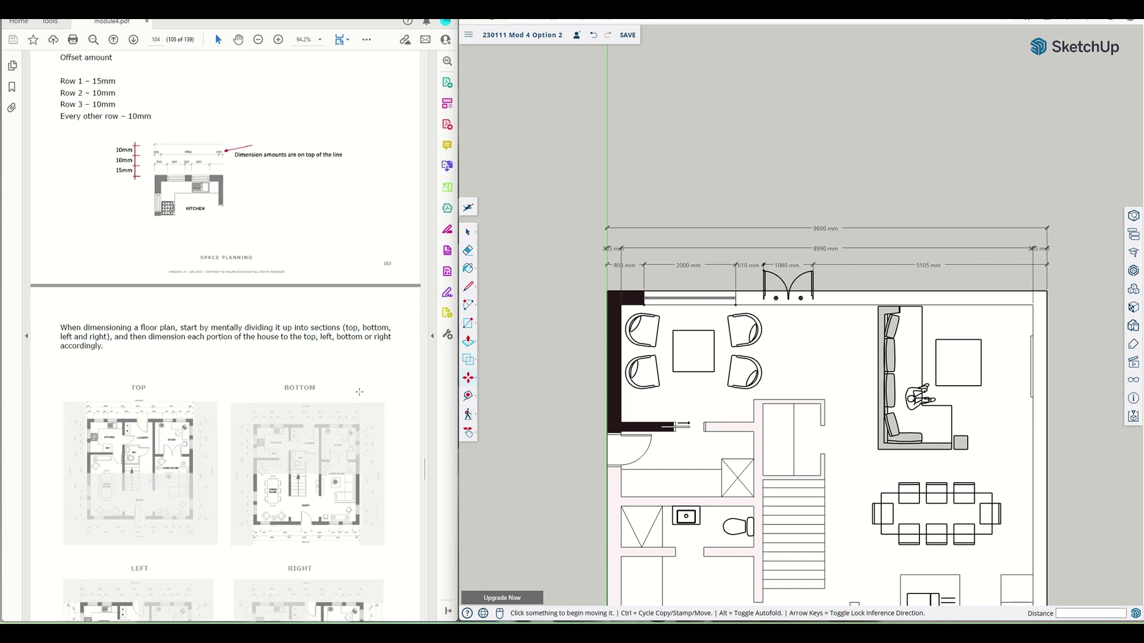
scroll(359, 392, "down", 2)
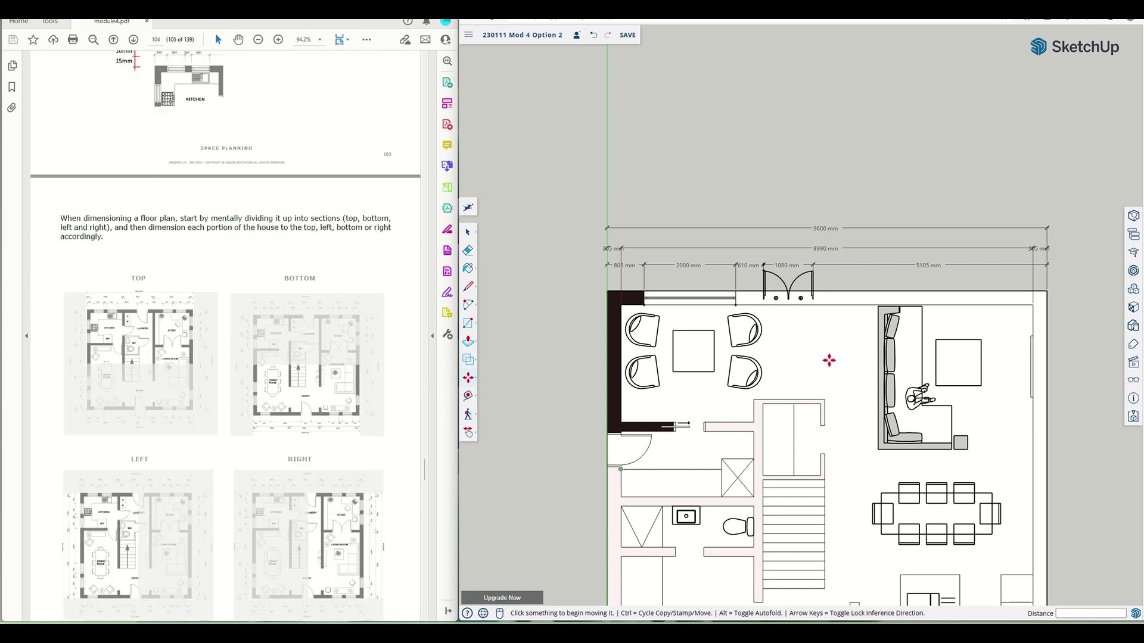
scroll(824, 248, "down", 3)
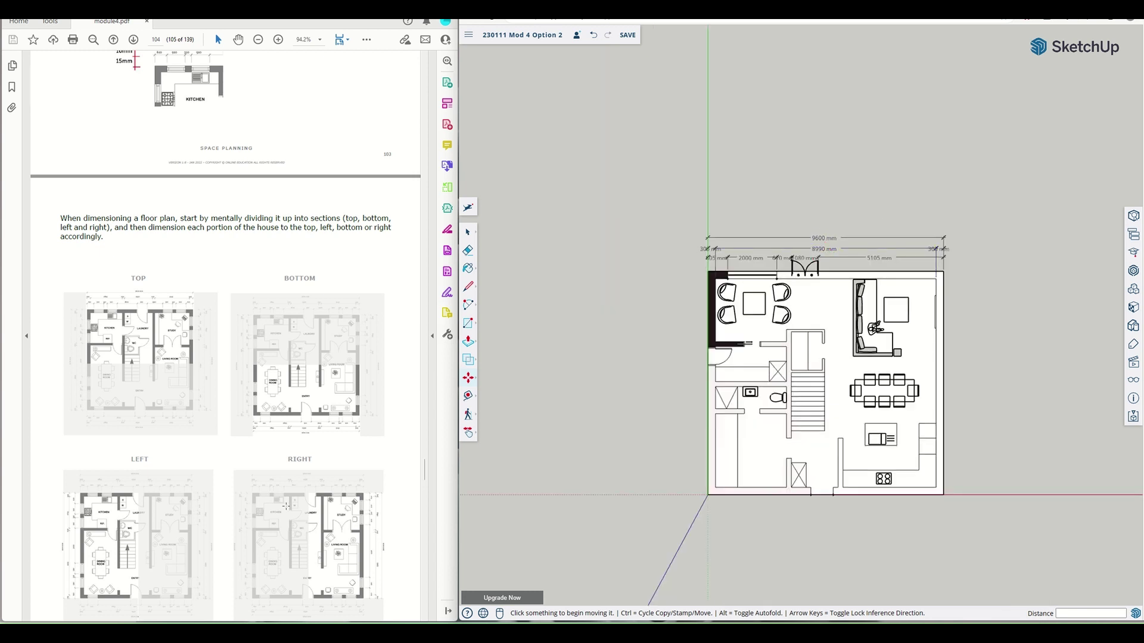
scroll(312, 449, "up", 2)
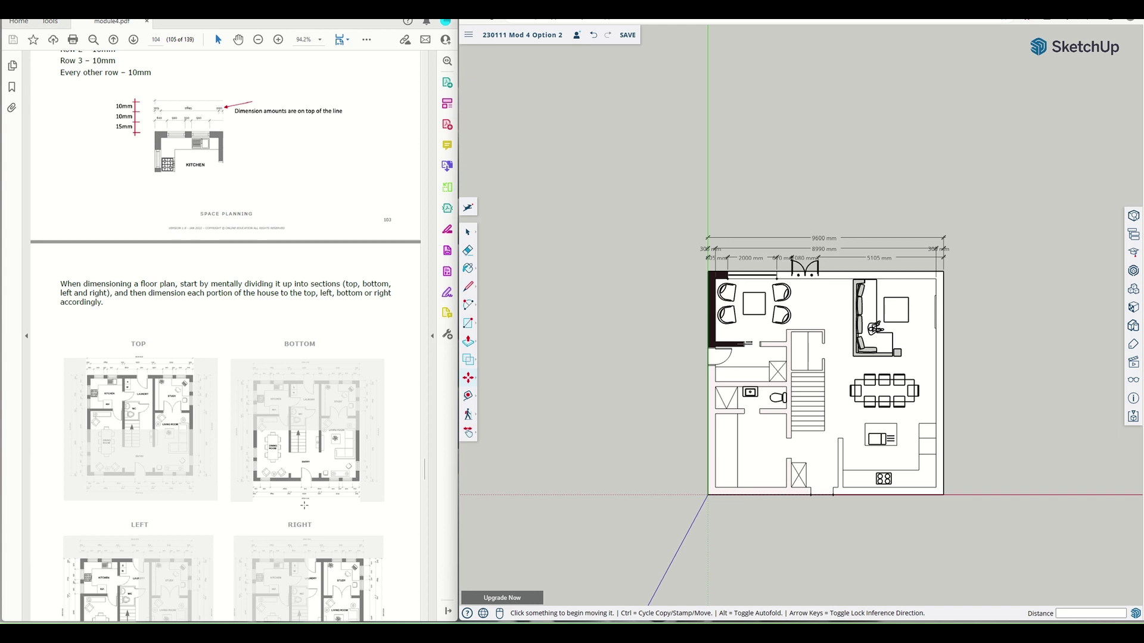
scroll(304, 505, "down", 2)
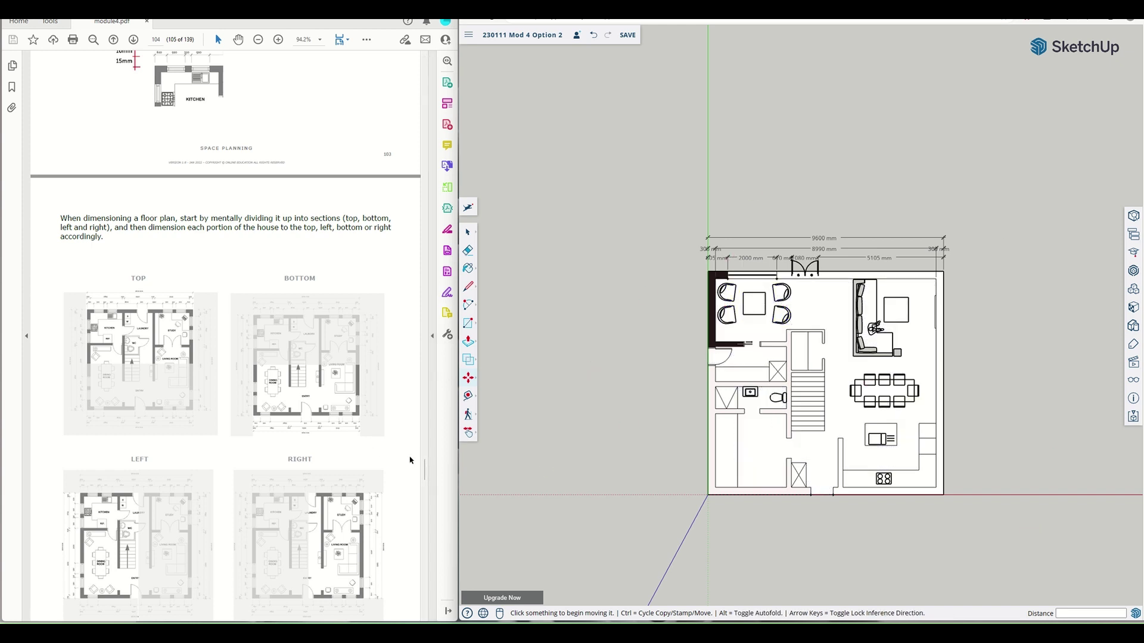
scroll(789, 209, "up", 5)
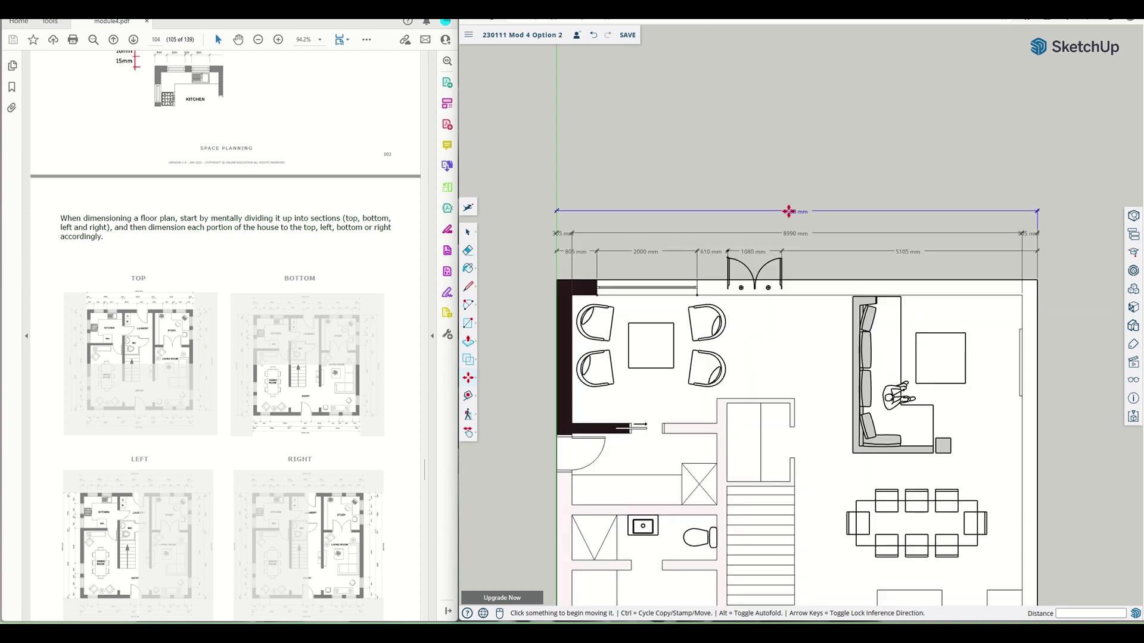
scroll(798, 250, "up", 3)
right_click(809, 162)
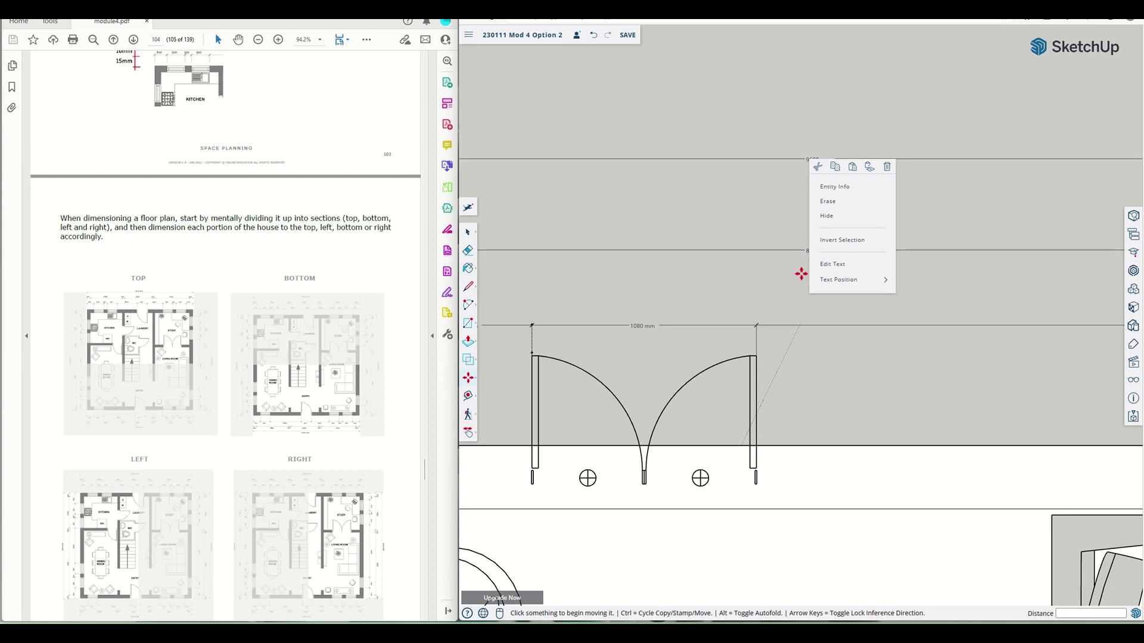
scroll(801, 274, "down", 5)
scroll(804, 274, "down", 5)
left_click(561, 506)
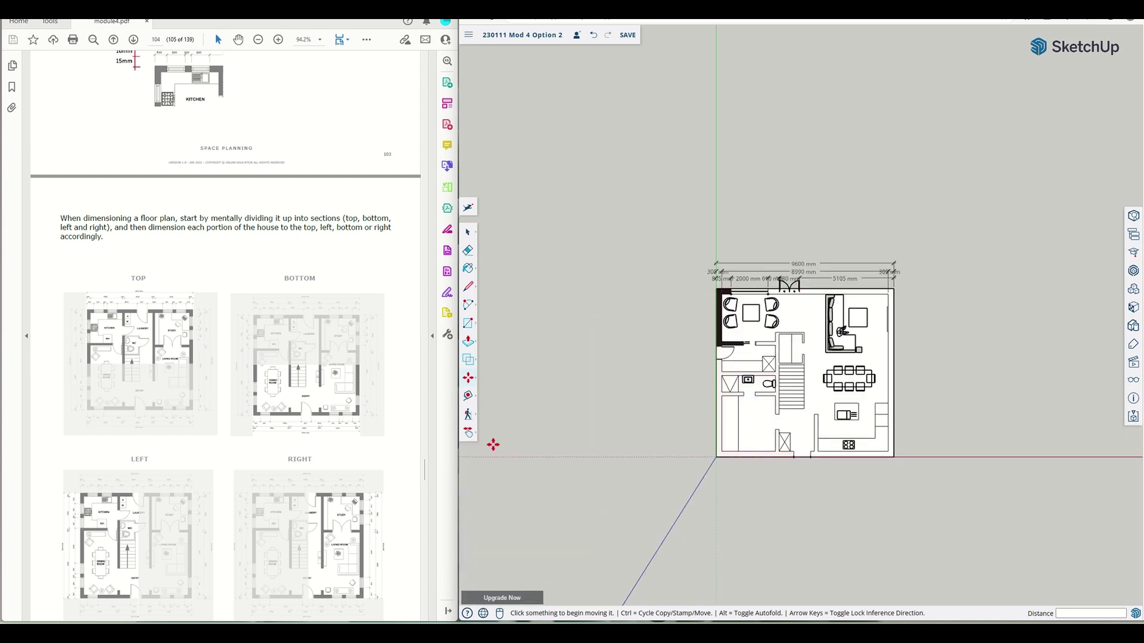
left_click(470, 397)
left_click(503, 362)
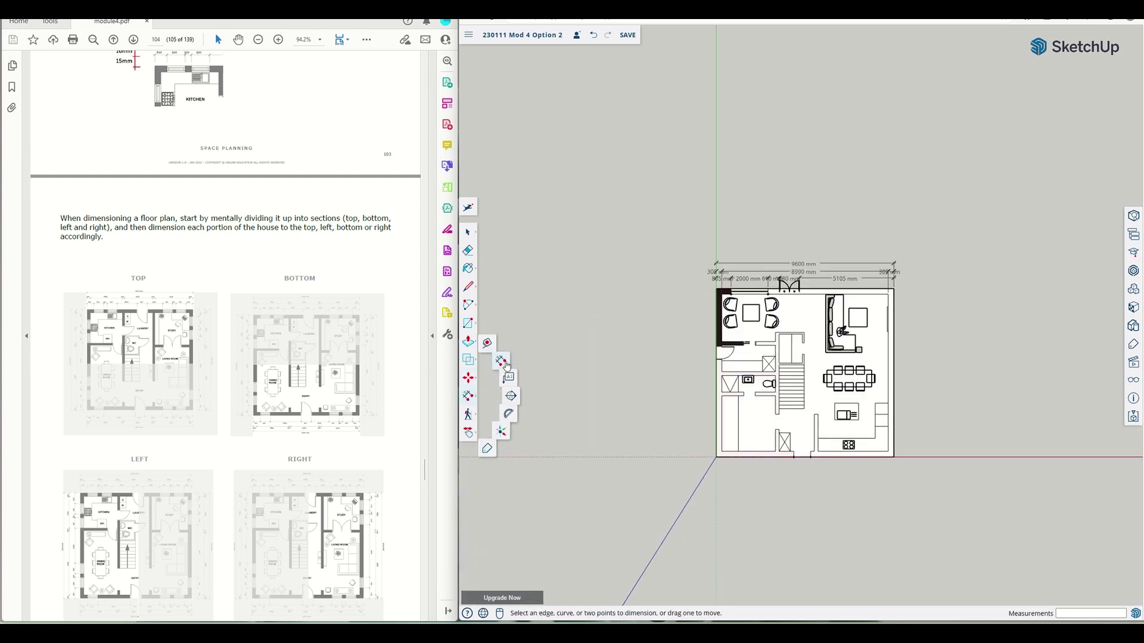
scroll(706, 420, "up", 4)
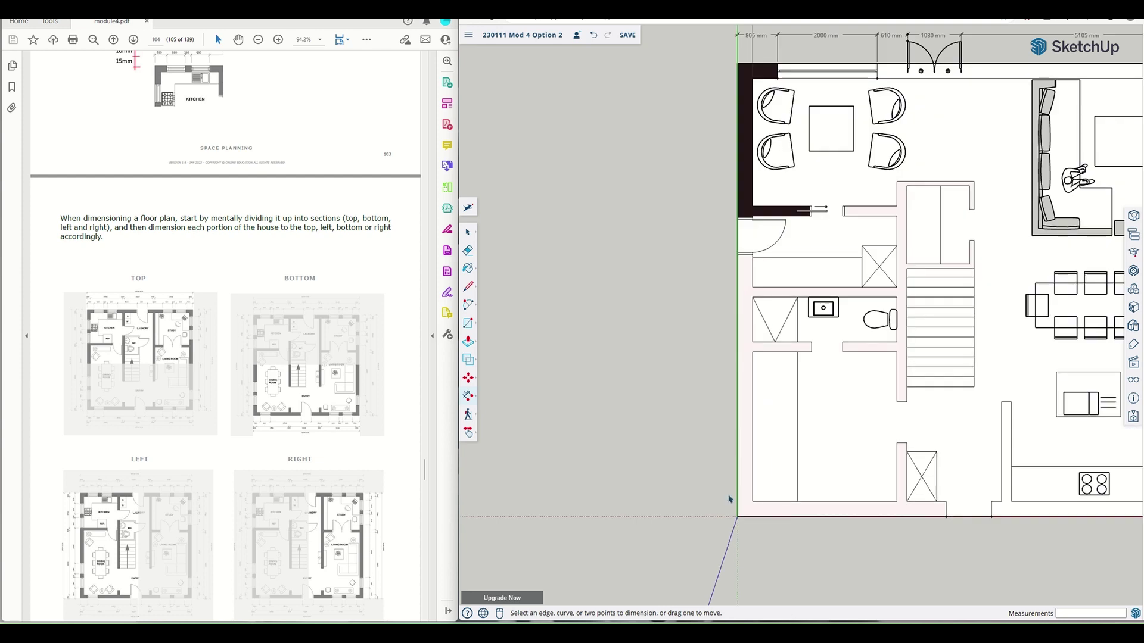
scroll(346, 290, "up", 6)
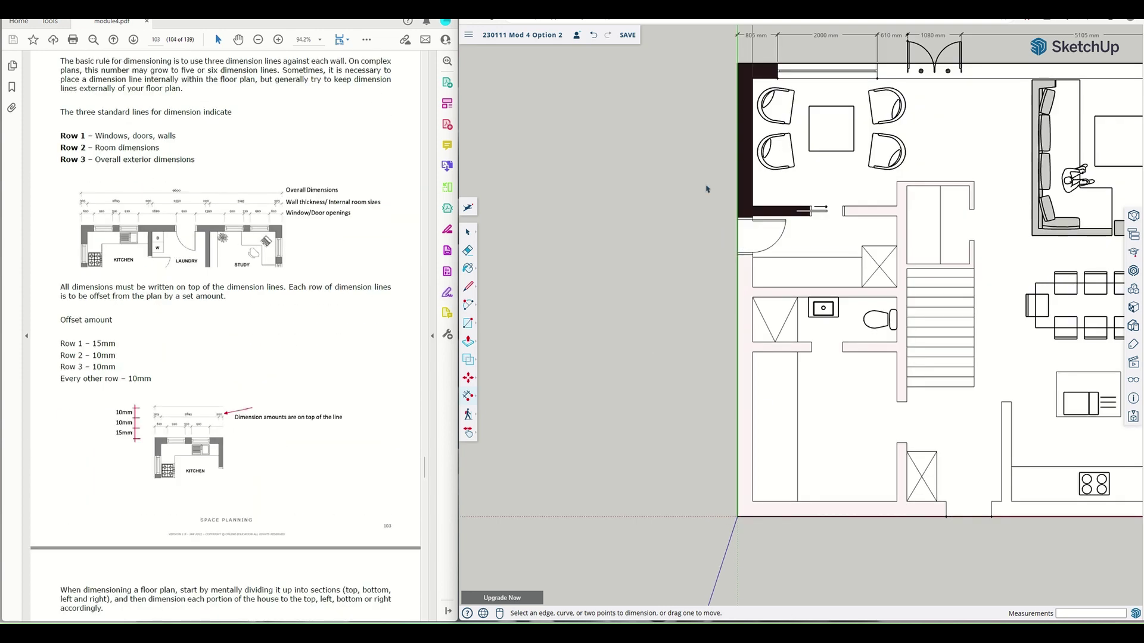
left_click(737, 64)
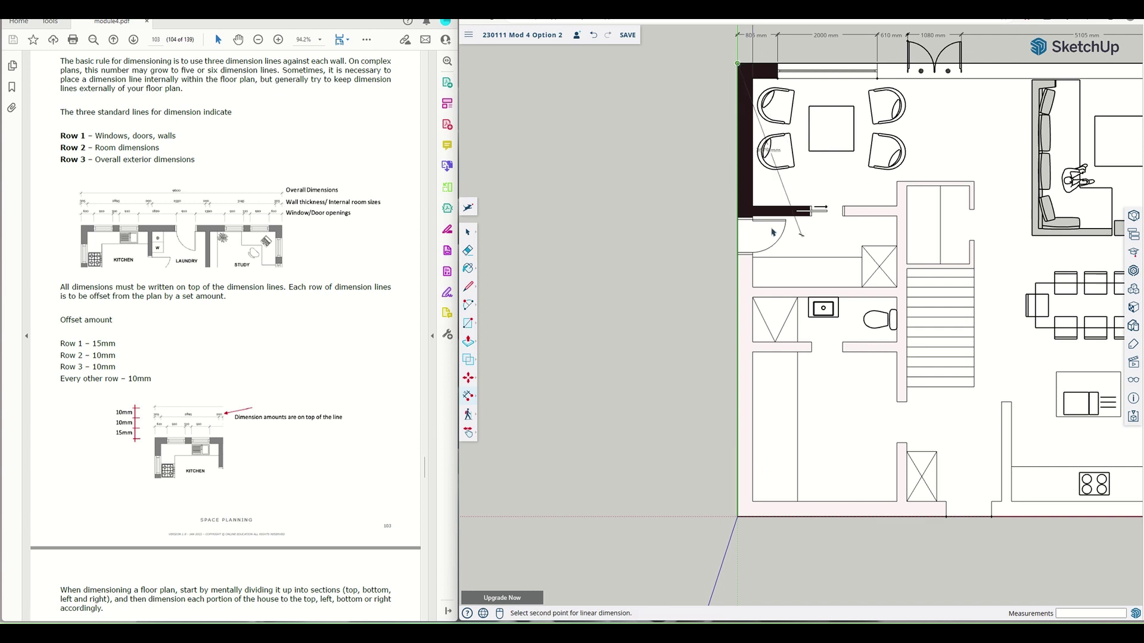
scroll(737, 222, "up", 4)
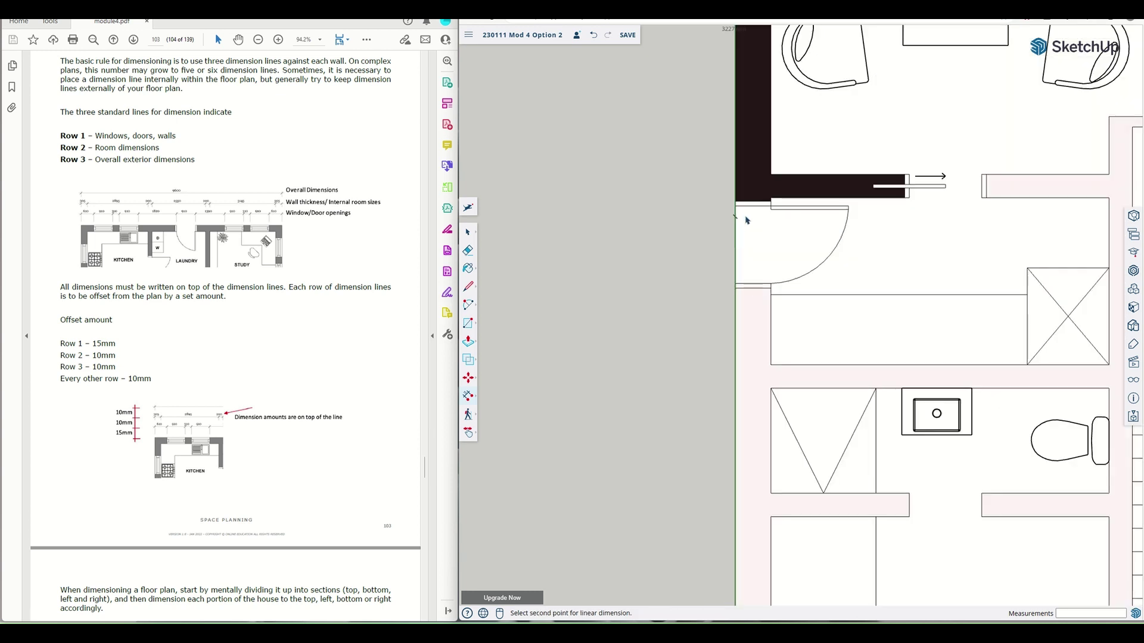
left_click(735, 206)
scroll(680, 220, "down", 2)
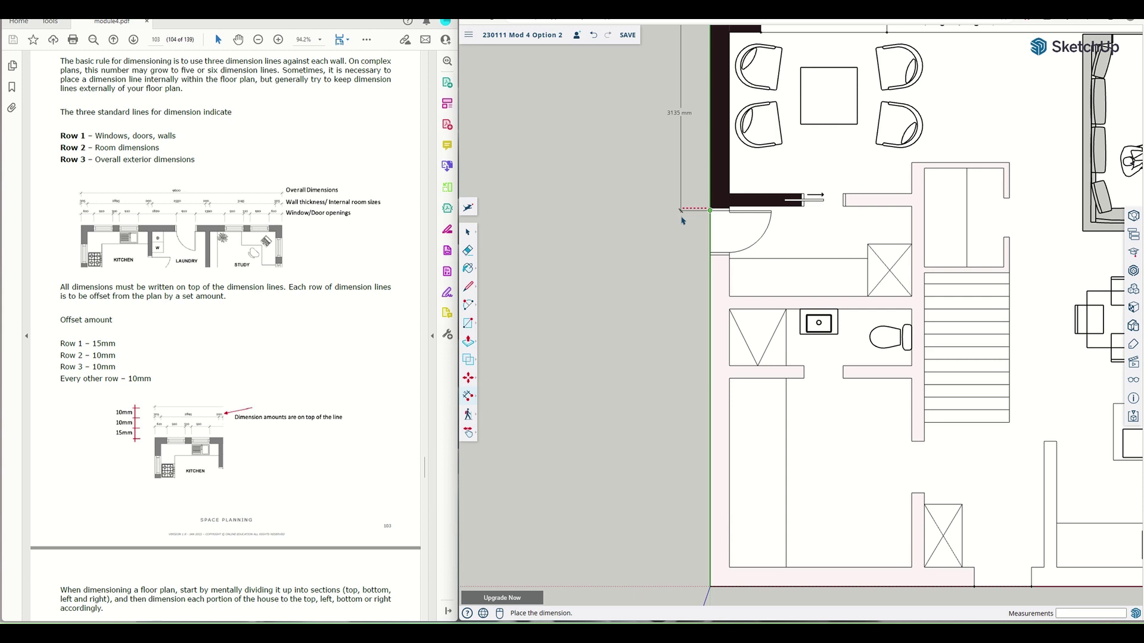
scroll(682, 221, "down", 2)
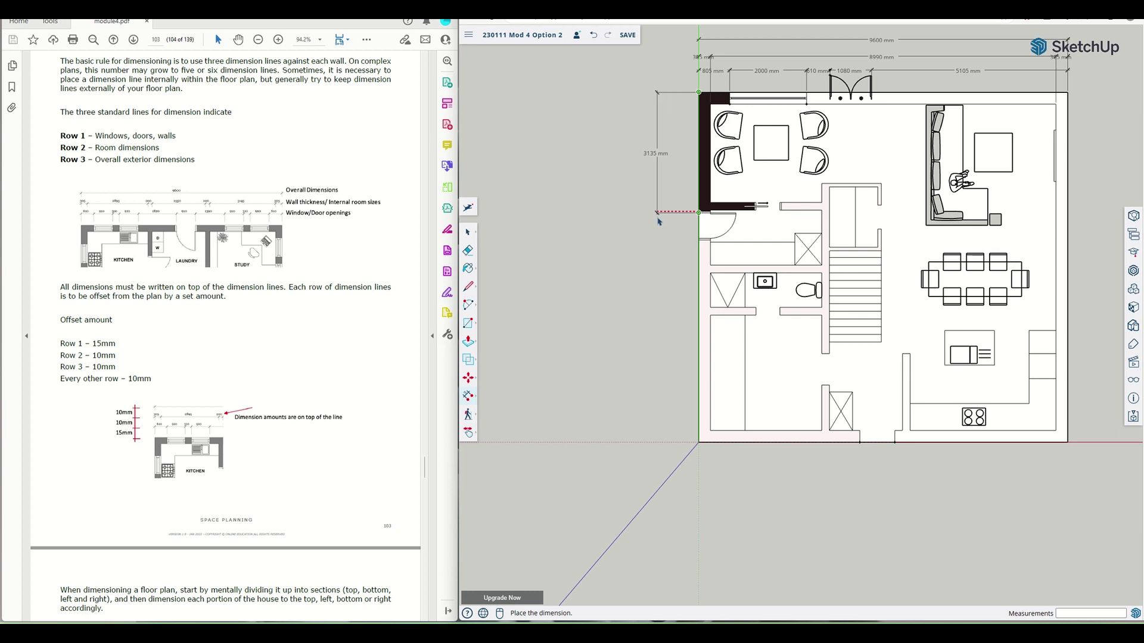
key("Escape")
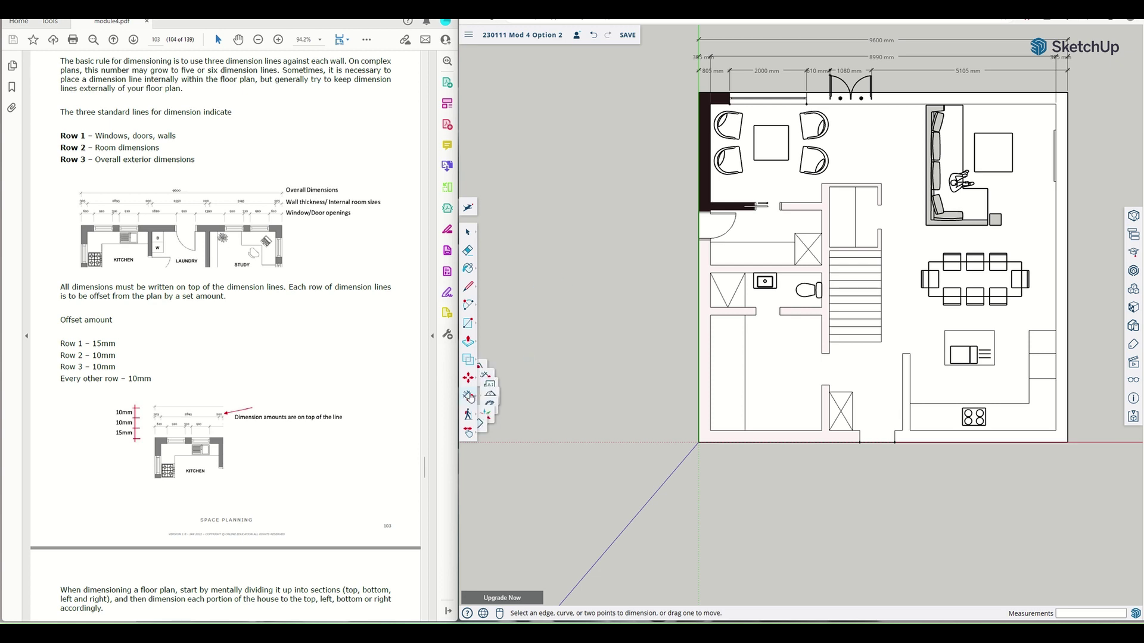
Place a guide point 150 mm outward from the outer wall at the edge of the hinged exterior door's opening
left_click(466, 401)
left_click(498, 342)
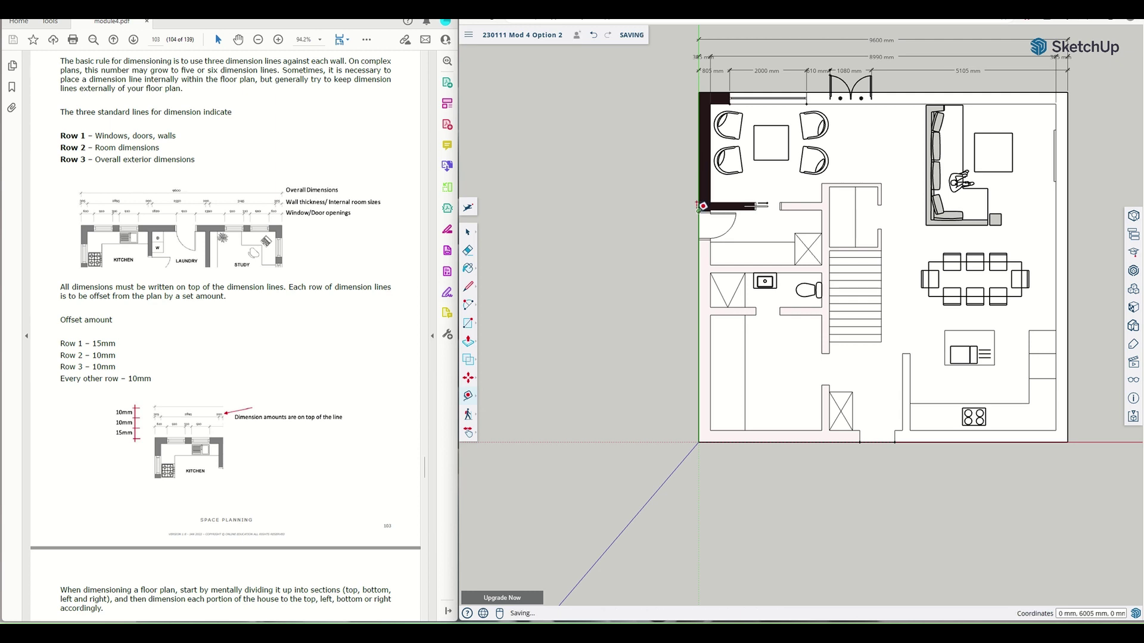
left_click(699, 213)
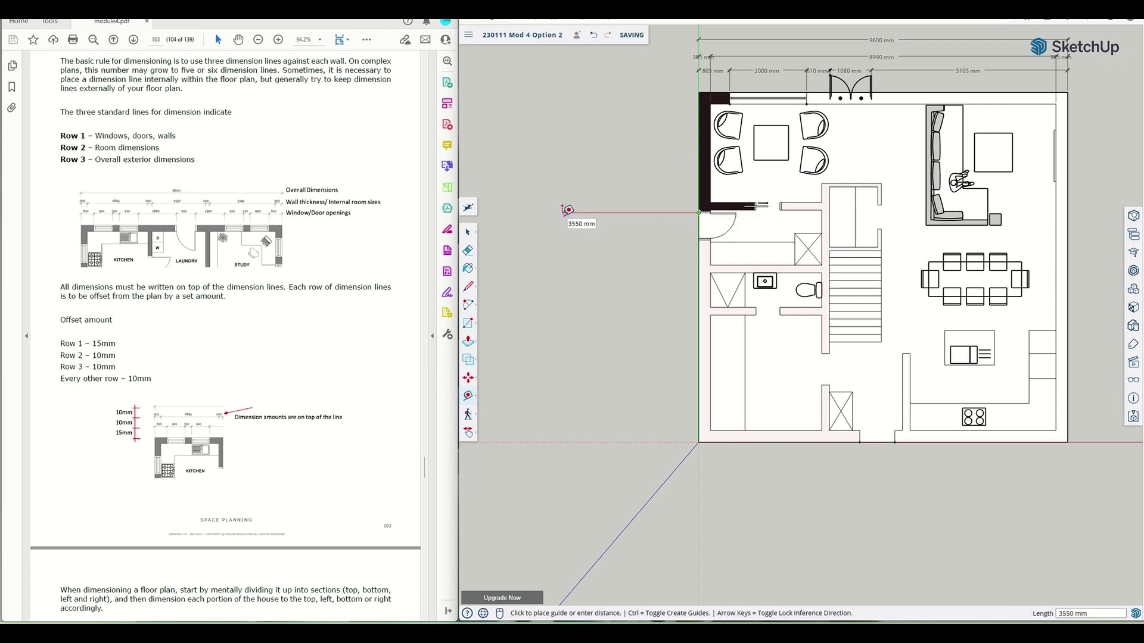
type("150")
key("Return")
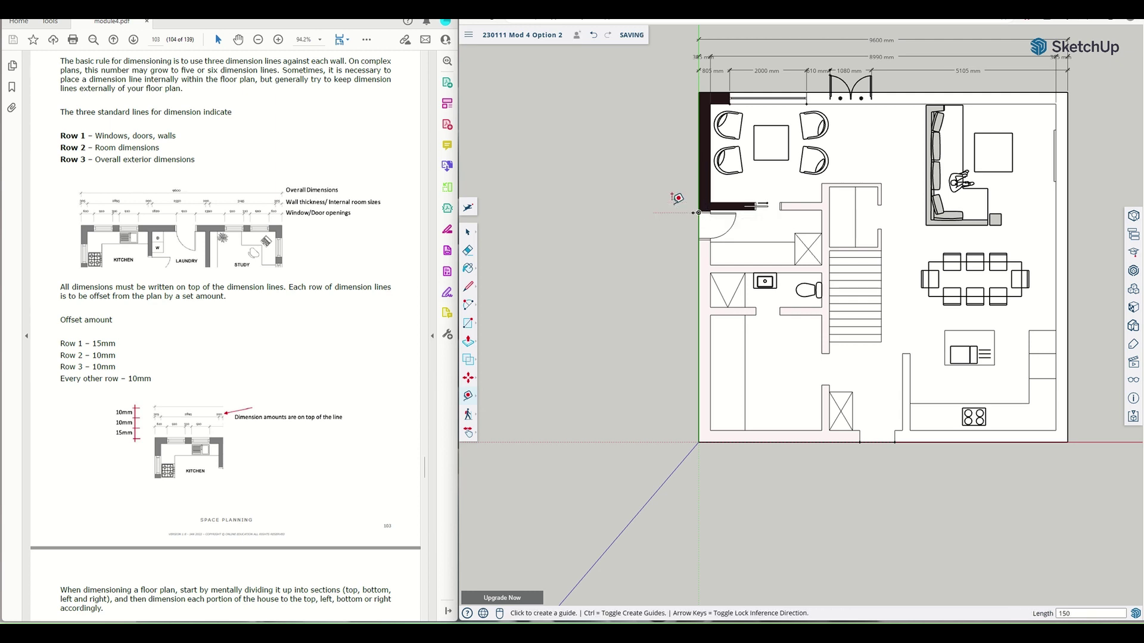
Start another guide running outward from the 150 mm guide point beside the hinged exterior door
scroll(685, 206, "up", 5)
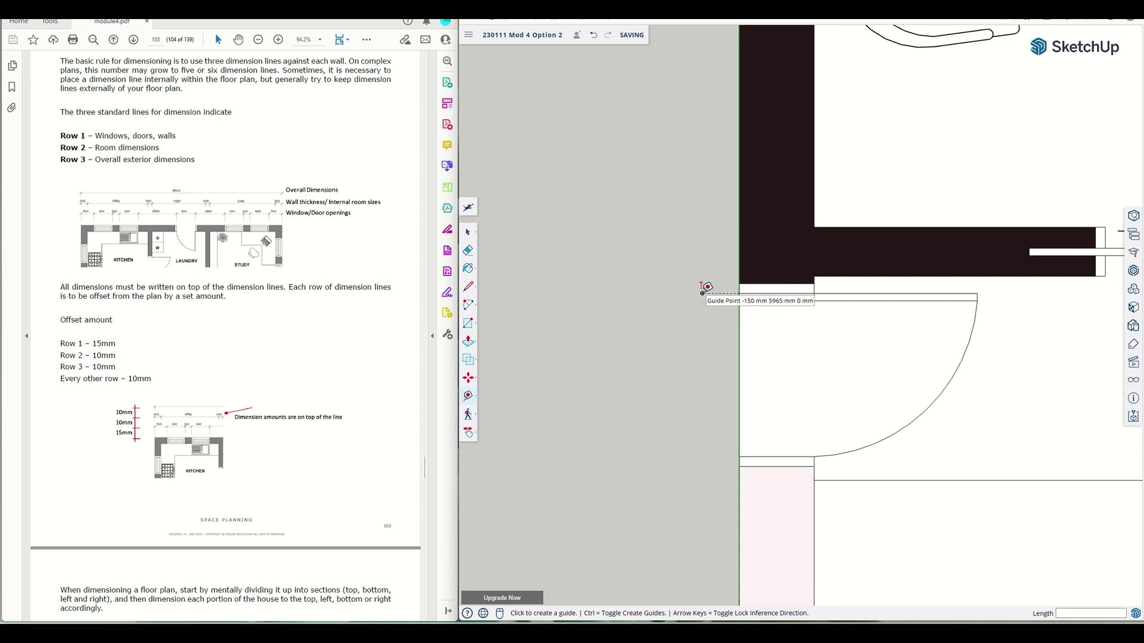
left_click(702, 293)
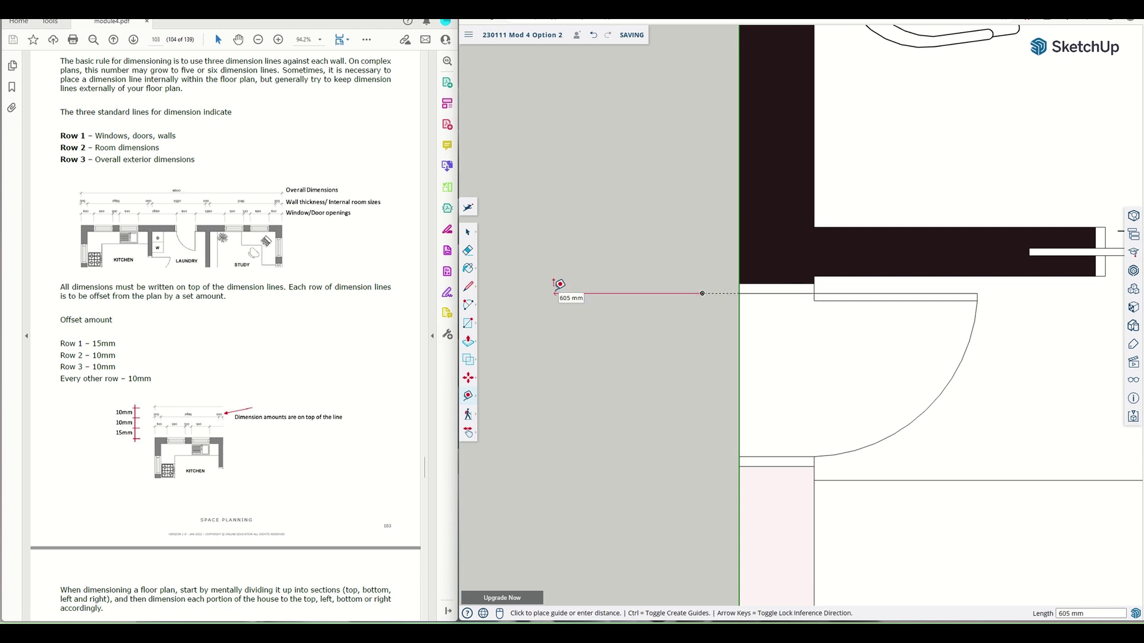
Place the remaining guide points outside the exterior wall beside the door, spaced 100 mm apart
type("100")
key("Return")
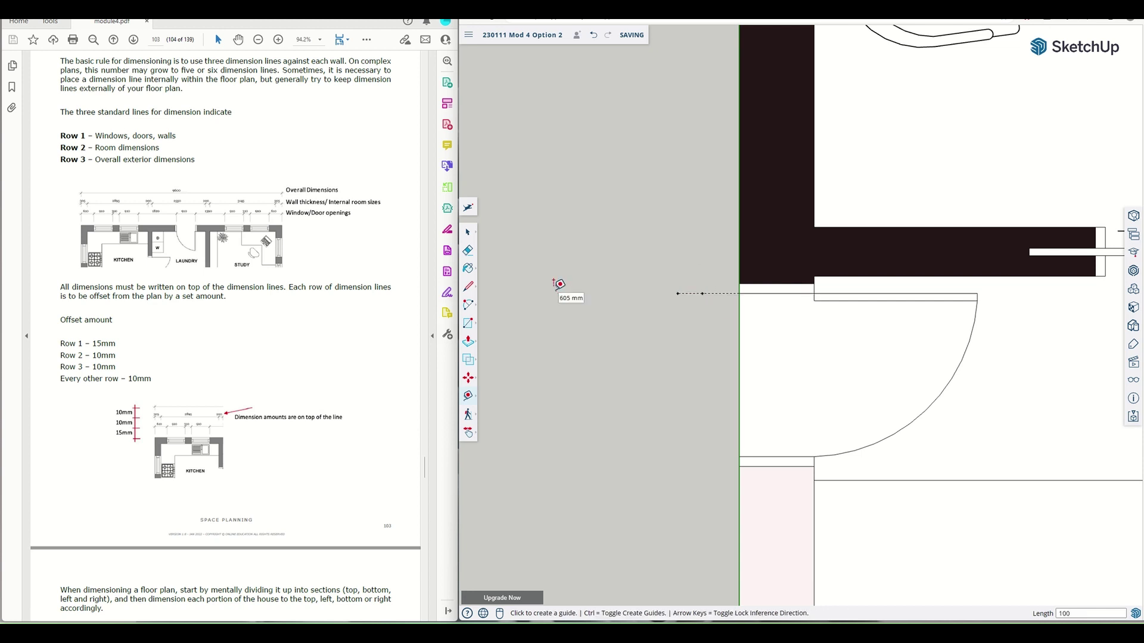
left_click(677, 293)
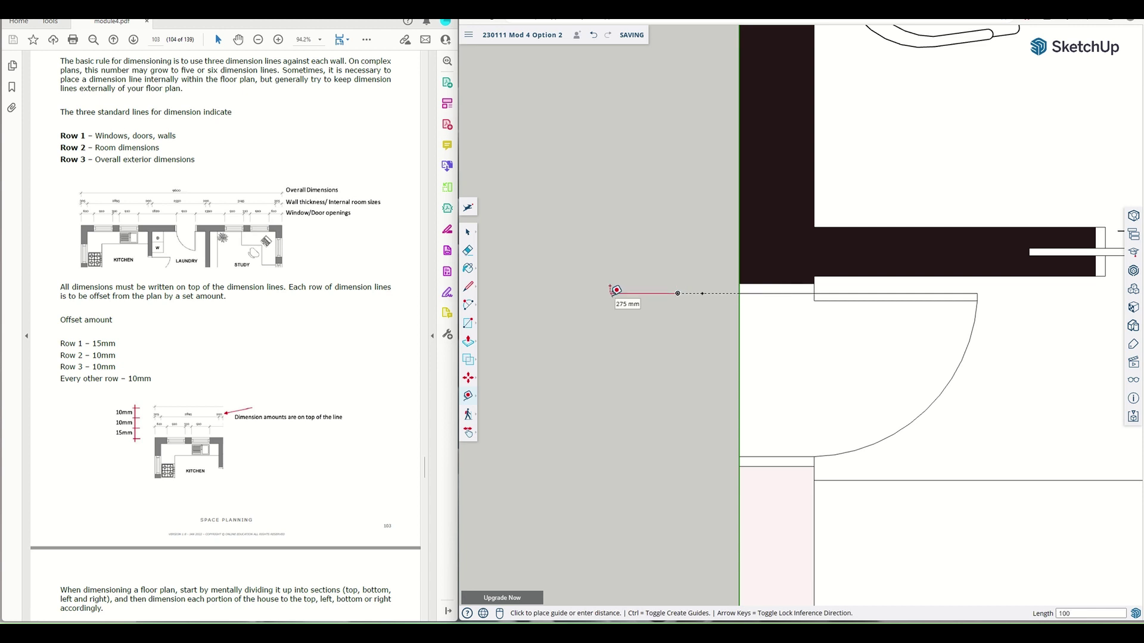
left_click(616, 290)
scroll(615, 291, "down", 6)
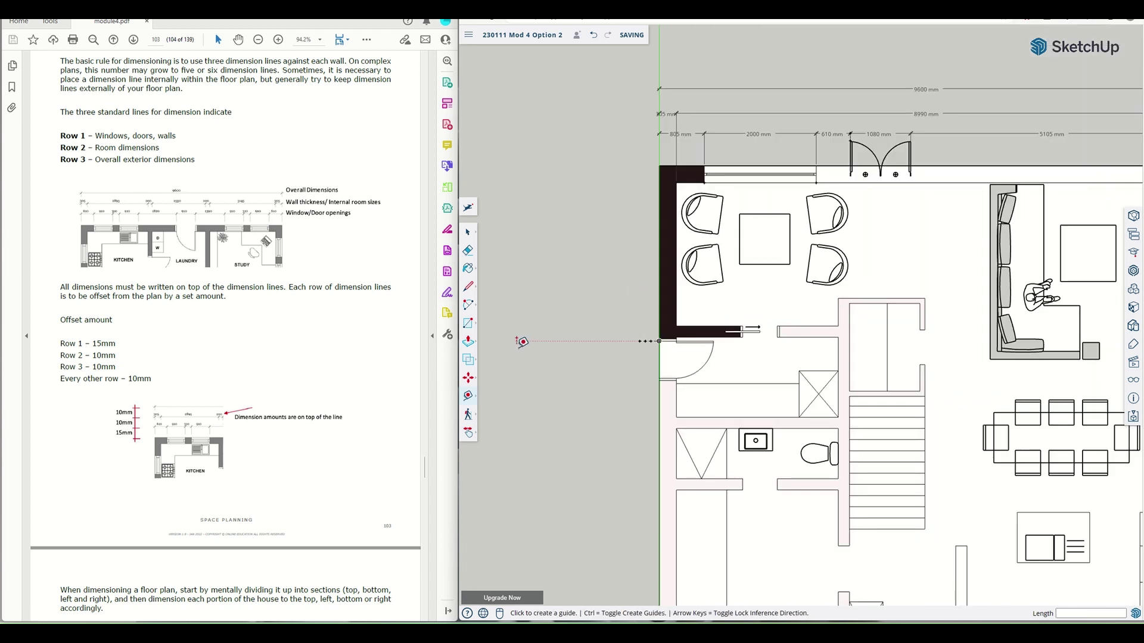
Dimension the exterior wall from its upper outer corner to the door opening's upper edge, placing the line on the guide point nearest the wall
left_click(470, 398)
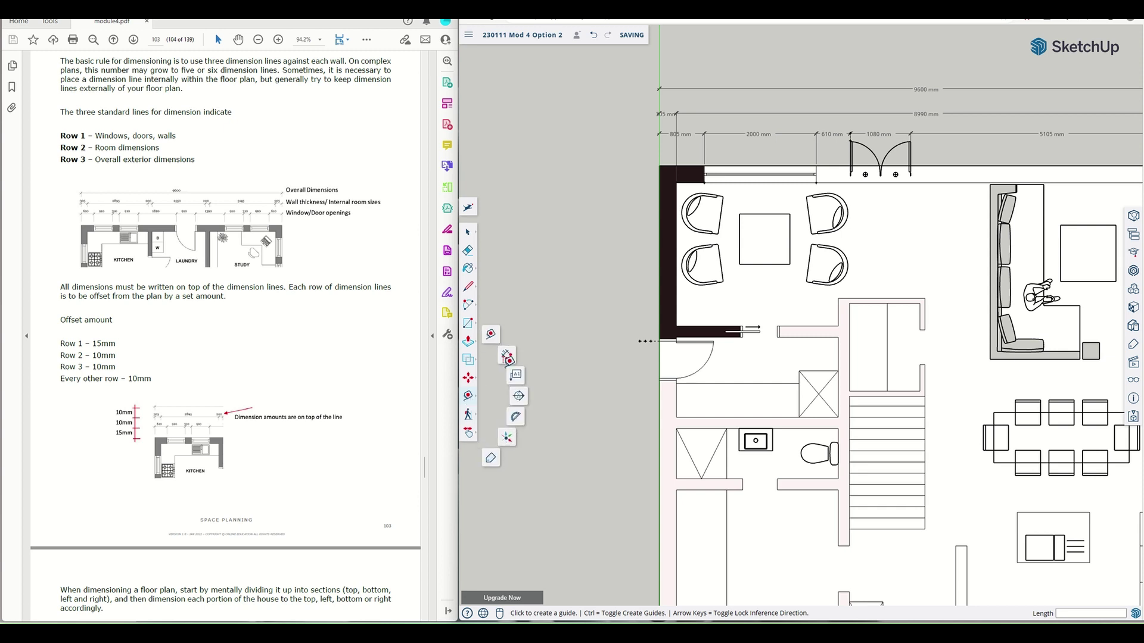
left_click(508, 362)
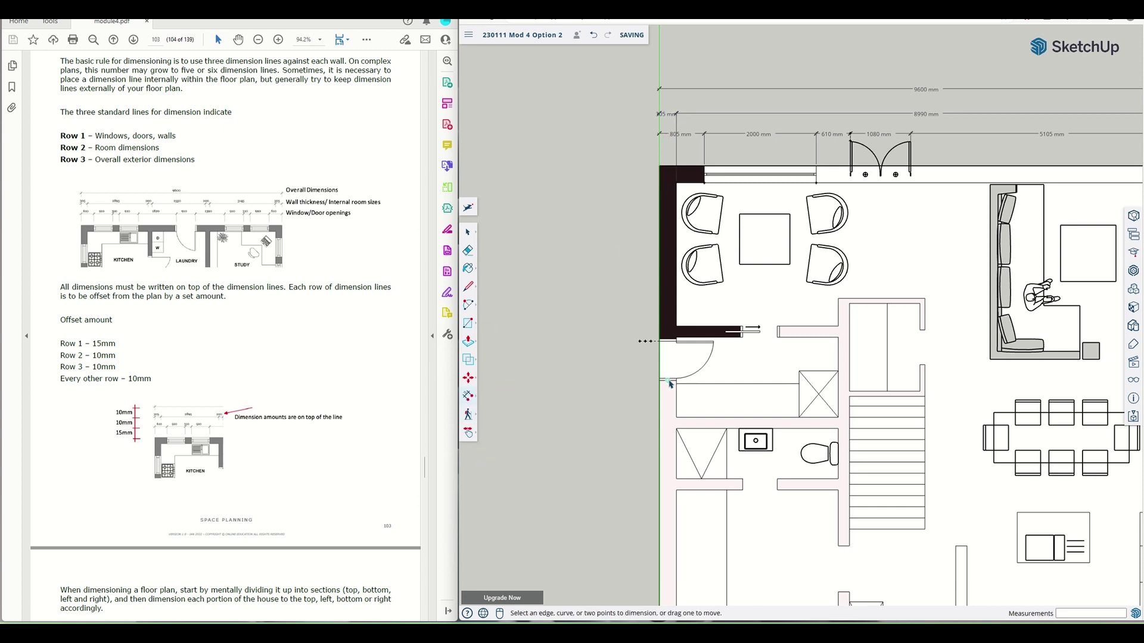
scroll(668, 382, "up", 4)
scroll(663, 250, "down", 3)
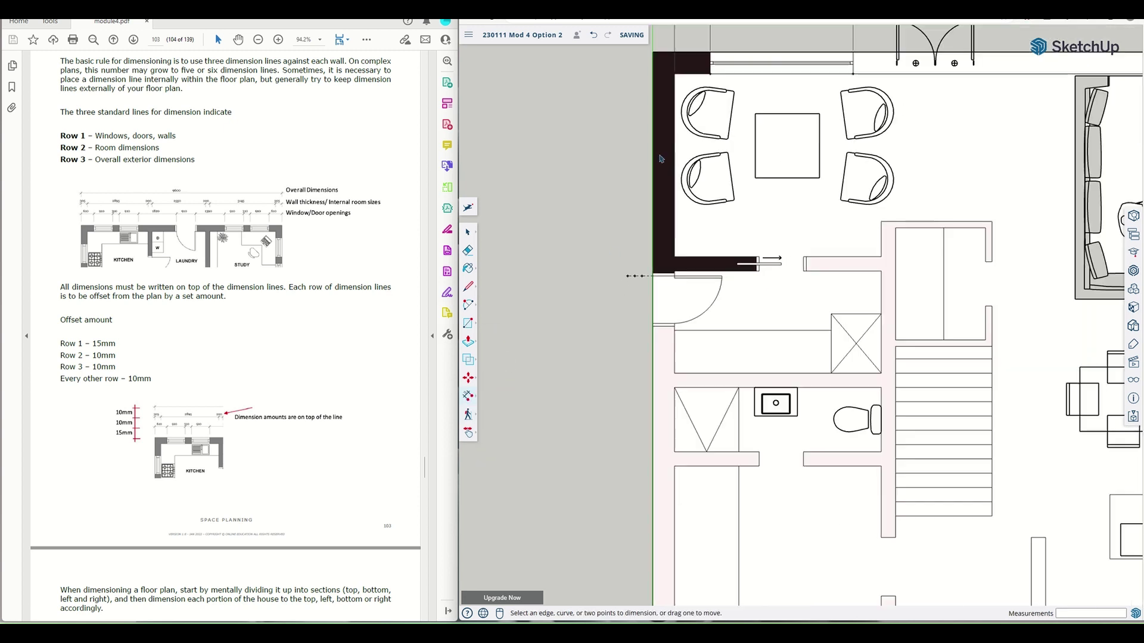
left_click(652, 52)
left_click(651, 276)
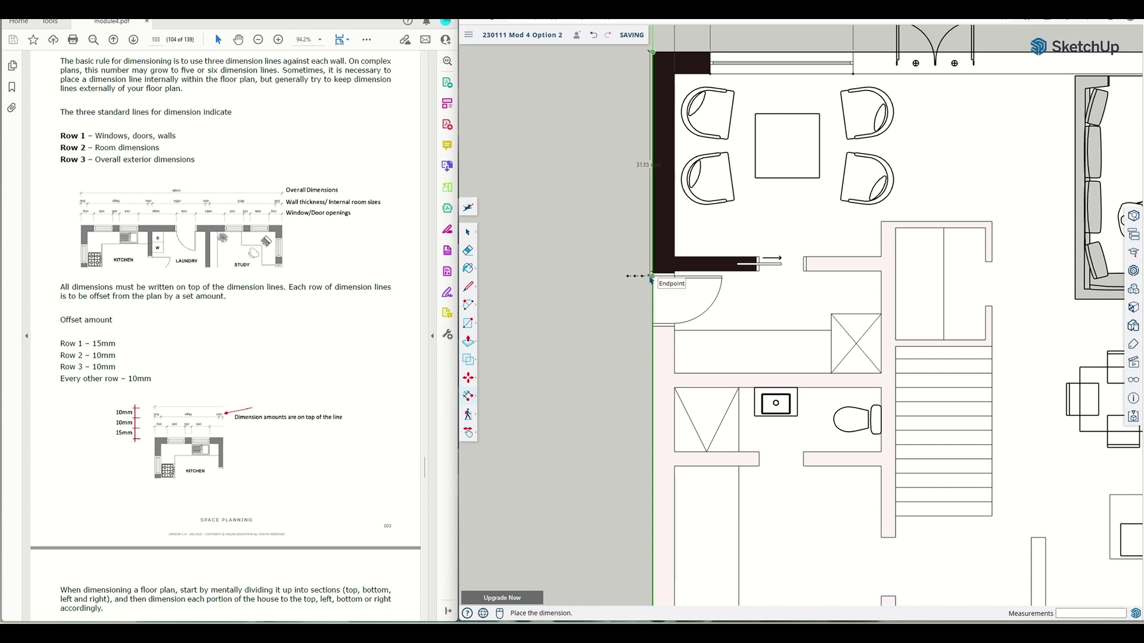
scroll(644, 279, "up", 2)
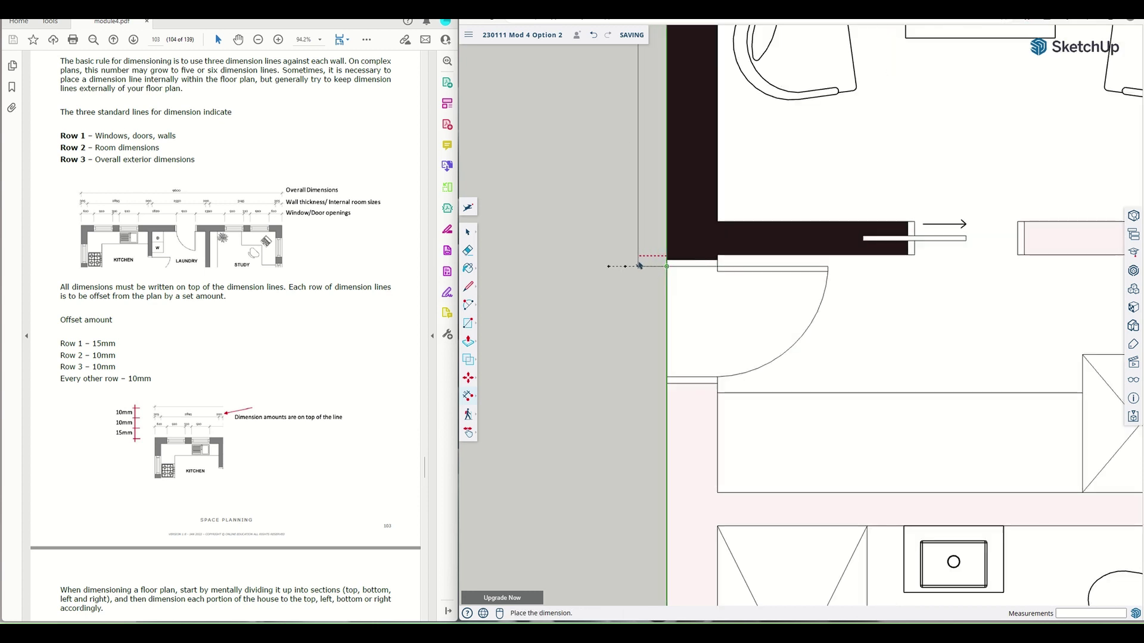
scroll(640, 283, "up", 4)
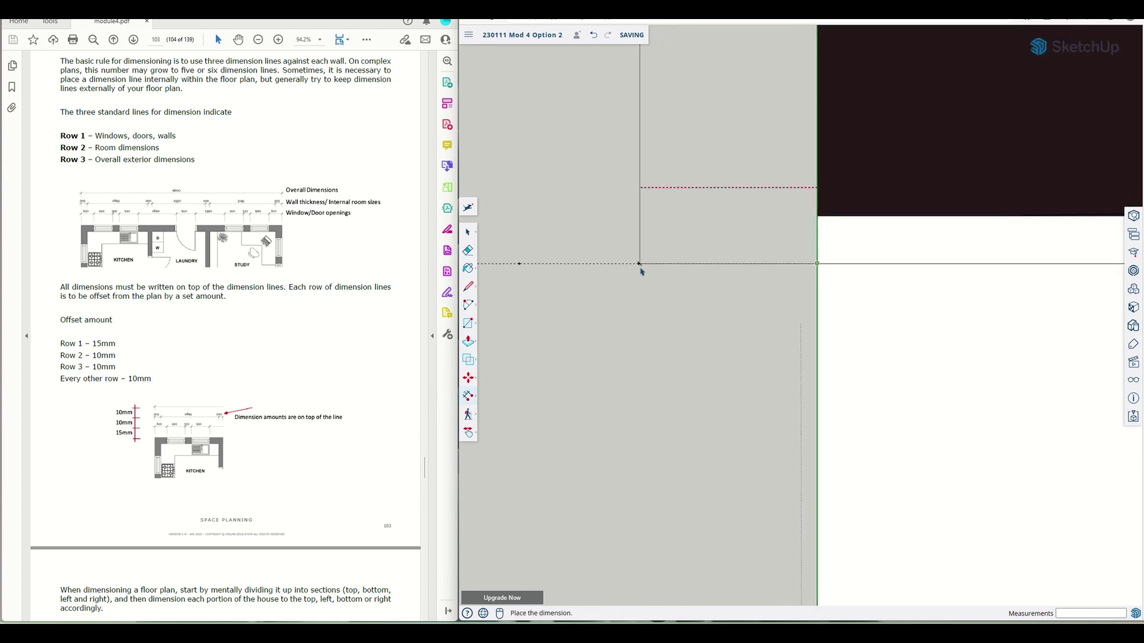
scroll(639, 271, "up", 3)
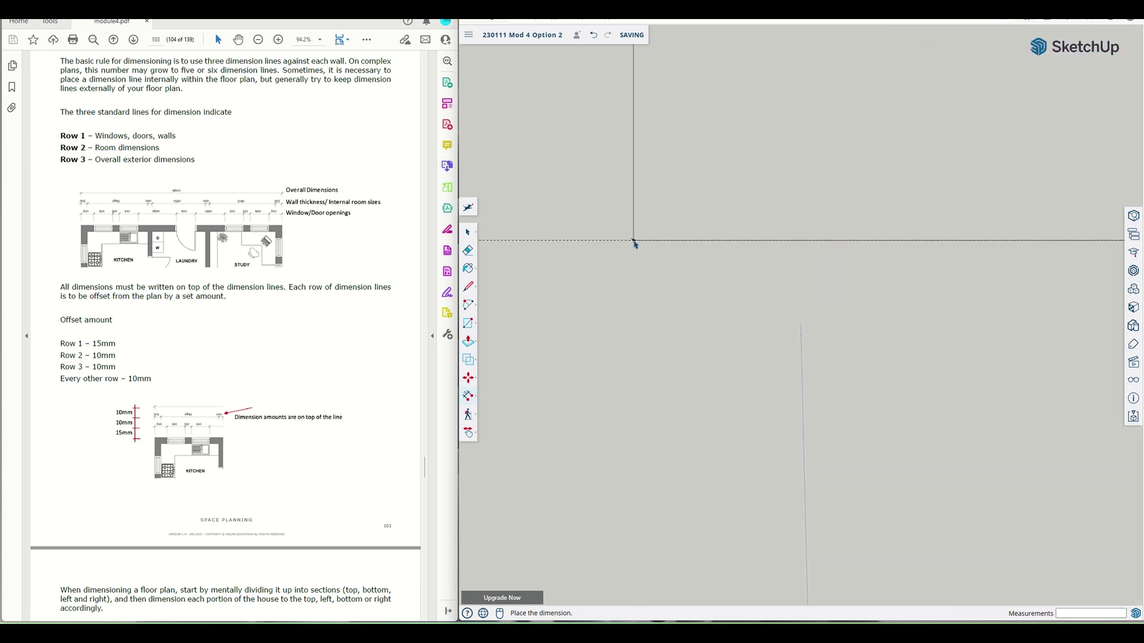
left_click(635, 243)
scroll(656, 321, "down", 5)
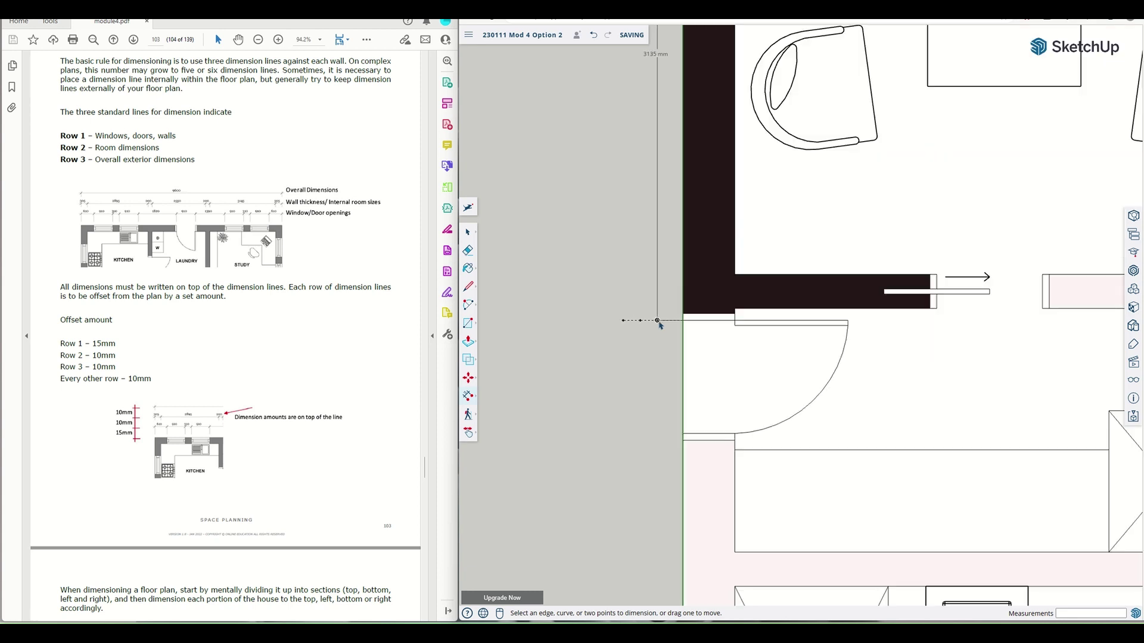
Dimension the door opening's width in line with the first-row wall dimension
scroll(660, 325, "down", 5)
scroll(670, 325, "up", 5)
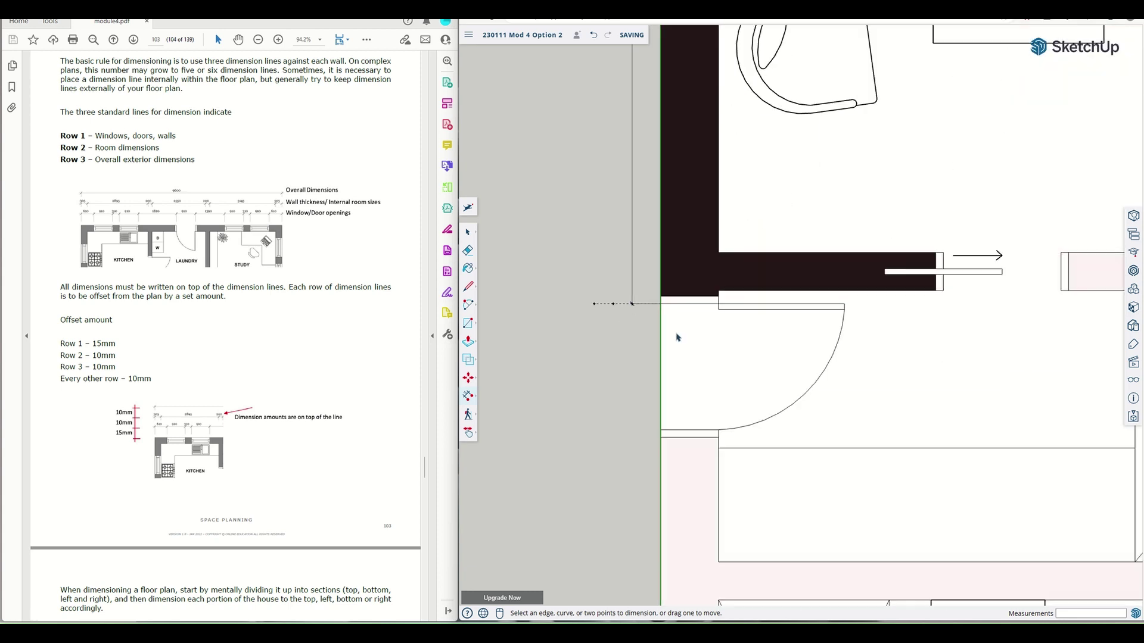
scroll(678, 338, "up", 3)
left_click(645, 273)
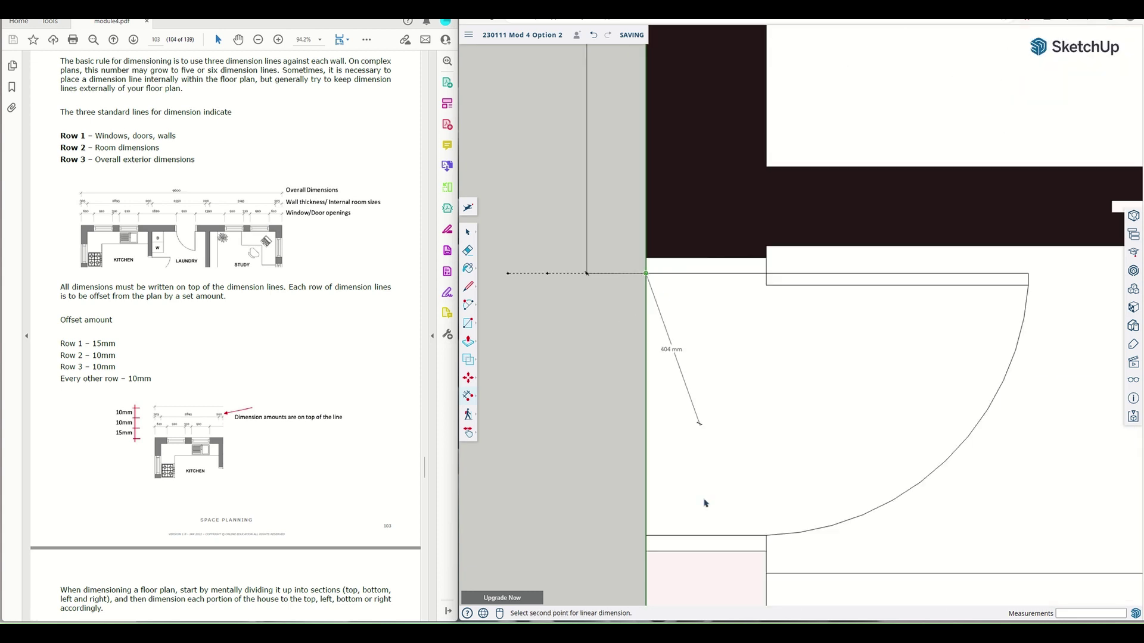
left_click(645, 535)
left_click(593, 503)
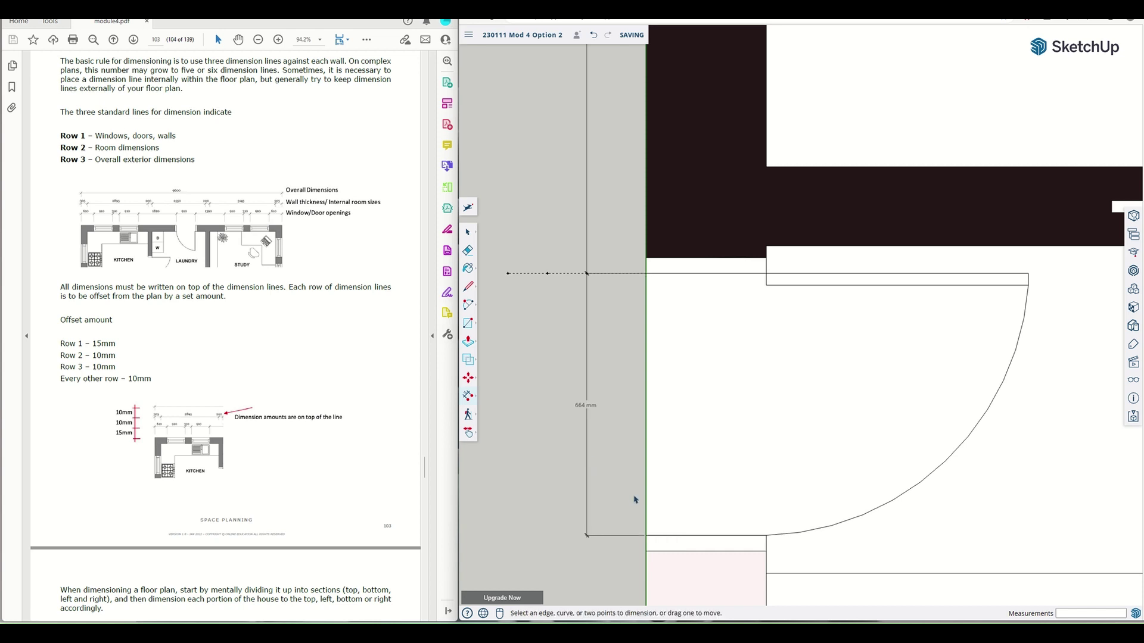
Complete the first row by dimensioning from the door opening's lower edge to the plan's lower outer corner
scroll(637, 495, "down", 3)
left_click(638, 504)
scroll(640, 506, "down", 5)
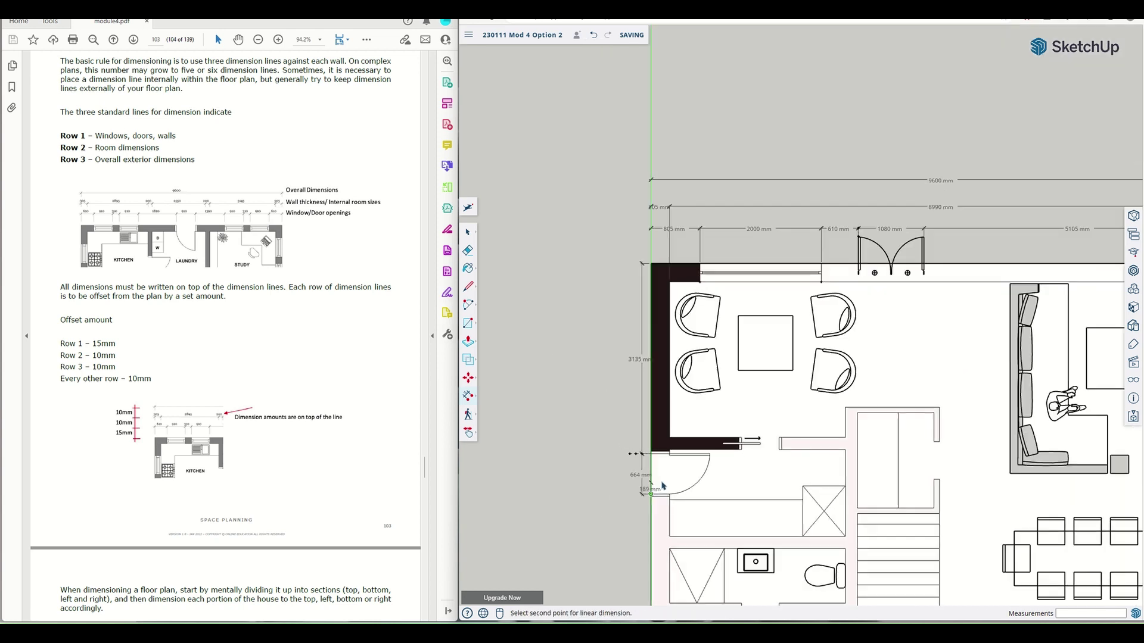
scroll(653, 594, "up", 4)
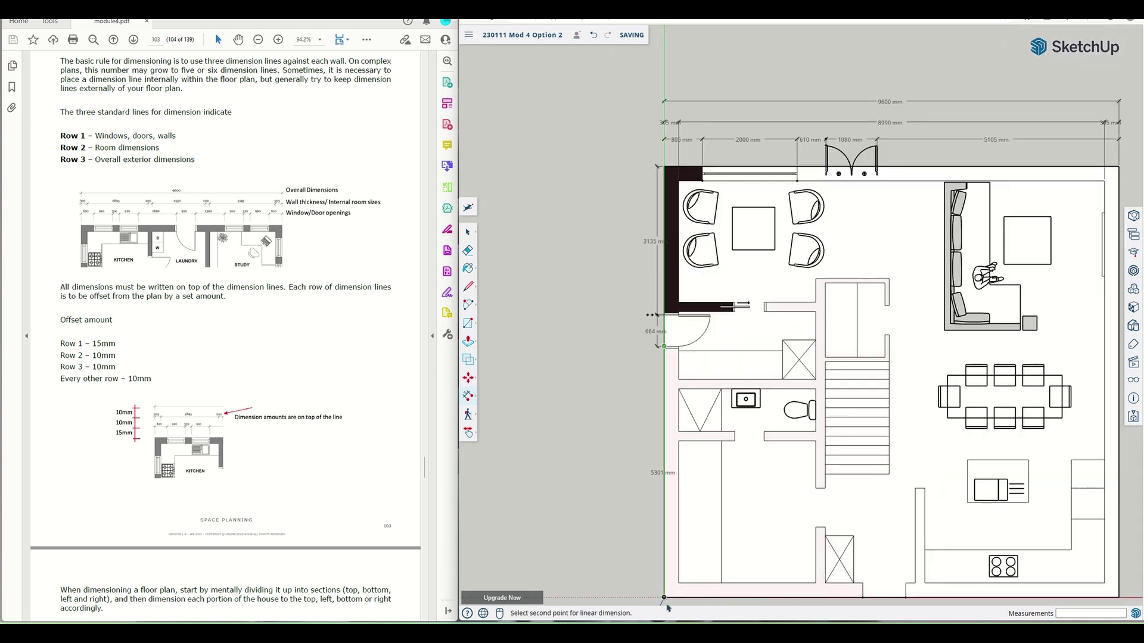
left_click(665, 598)
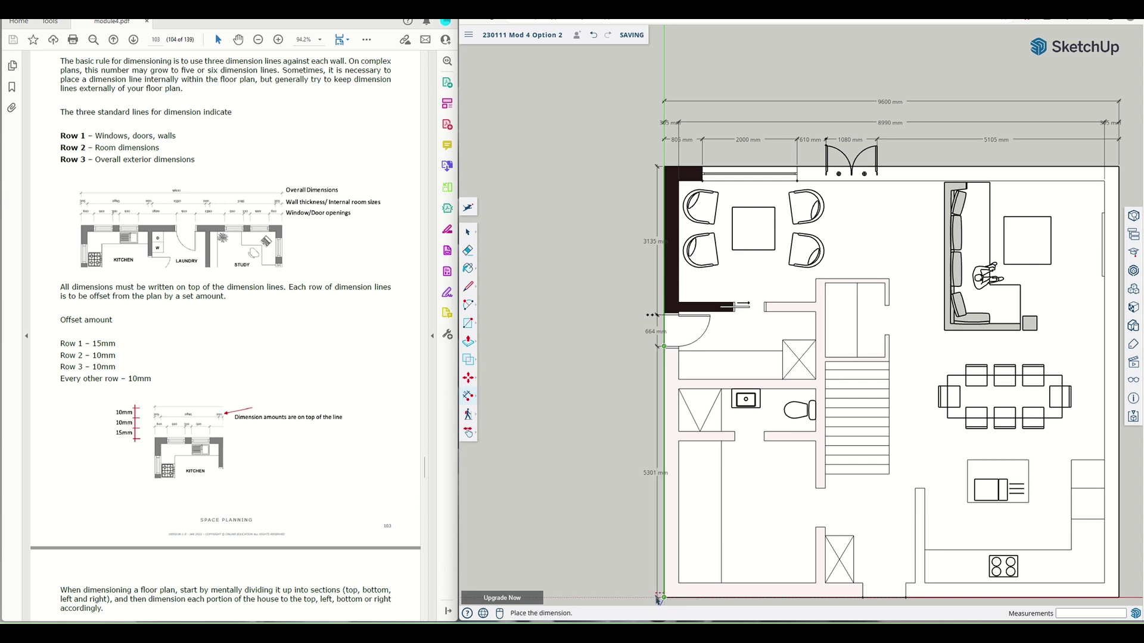
left_click(656, 507)
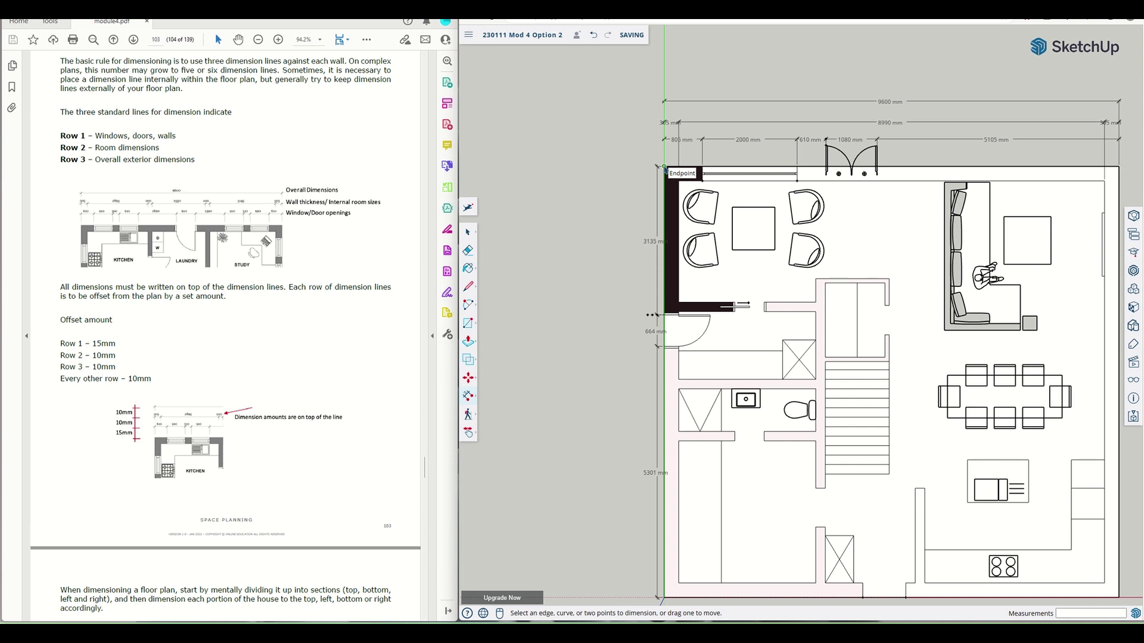
left_click(679, 181)
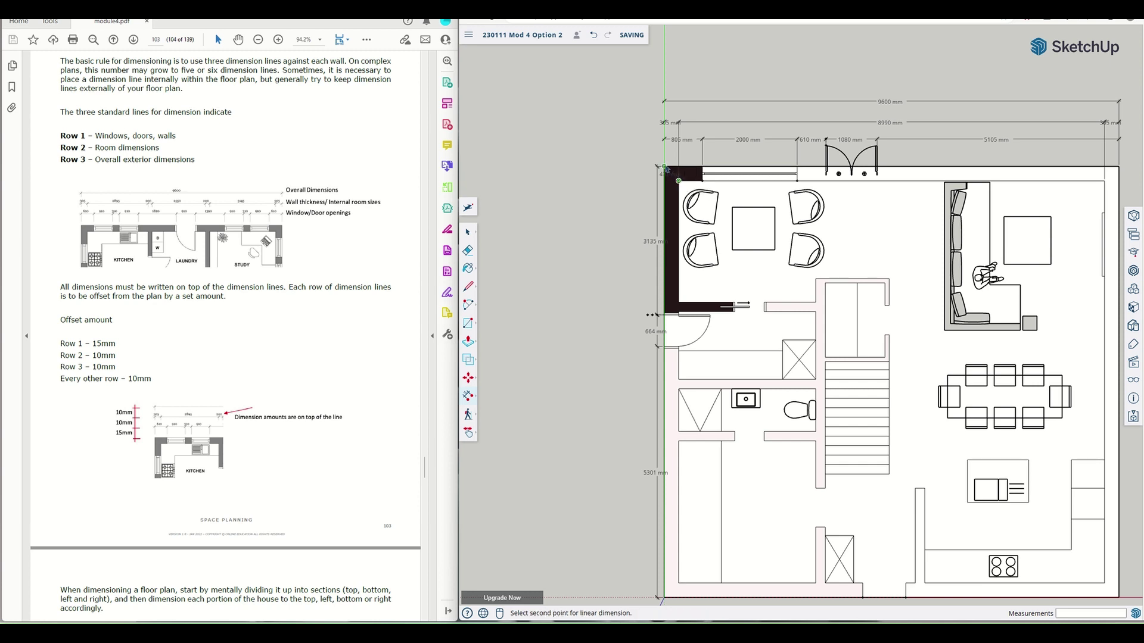
left_click(665, 167)
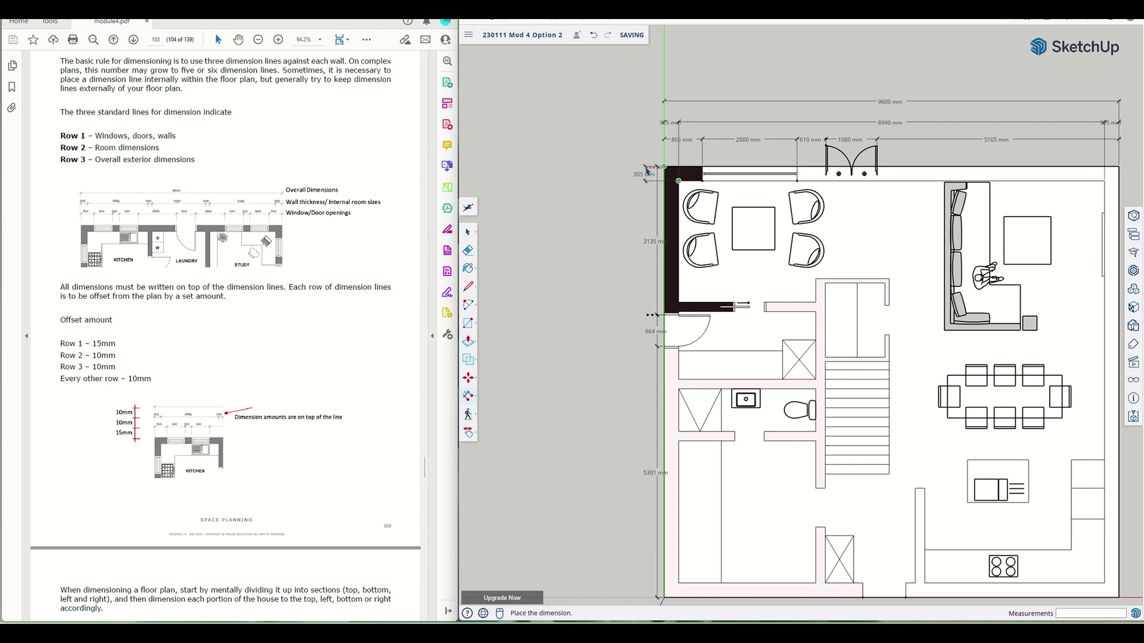
scroll(658, 319, "up", 8)
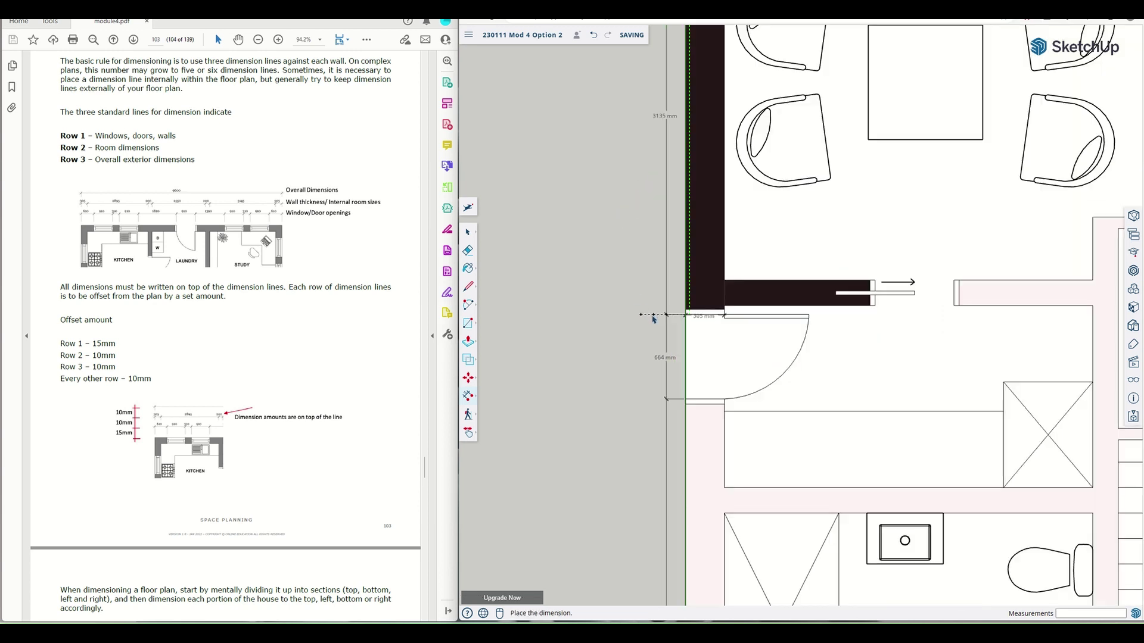
scroll(648, 287, "up", 3)
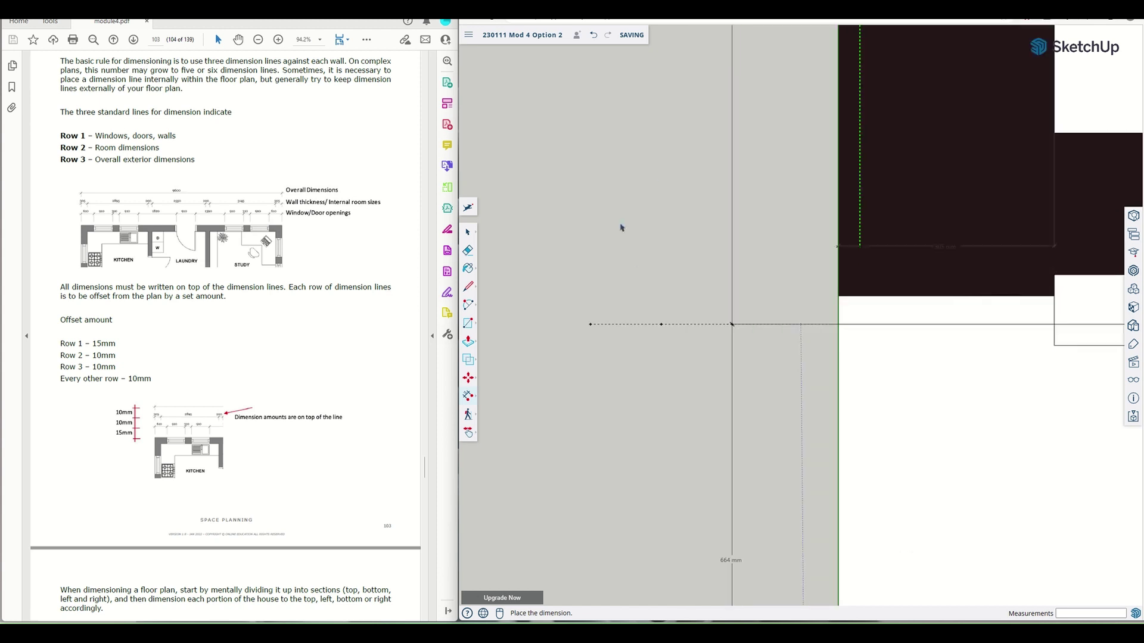
scroll(752, 246, "down", 8)
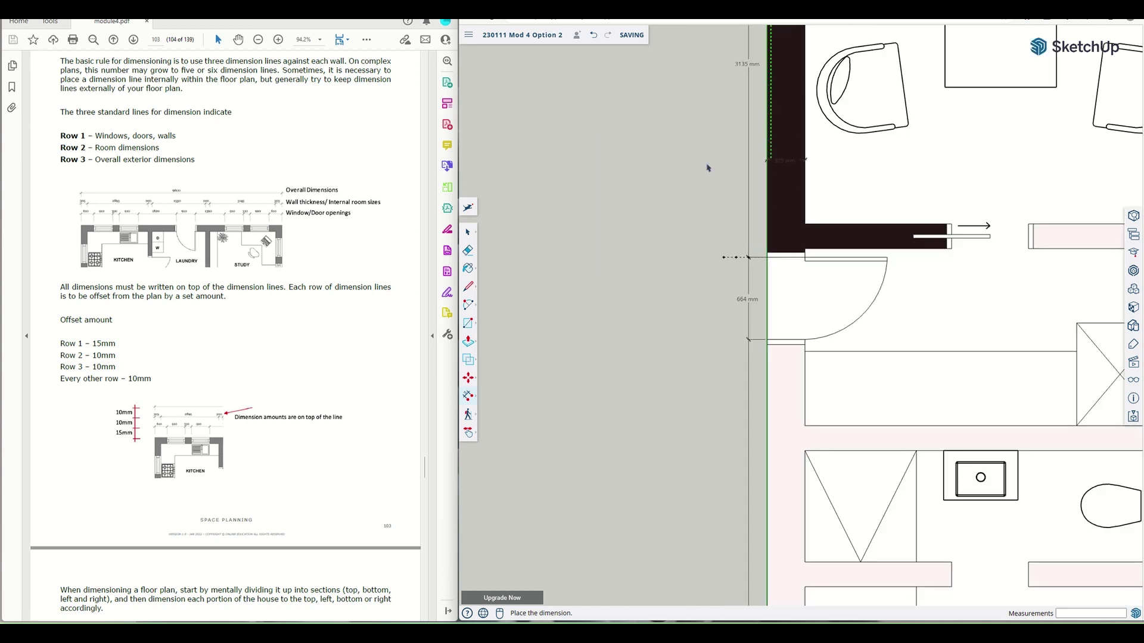
key("Escape")
scroll(708, 236, "down", 6)
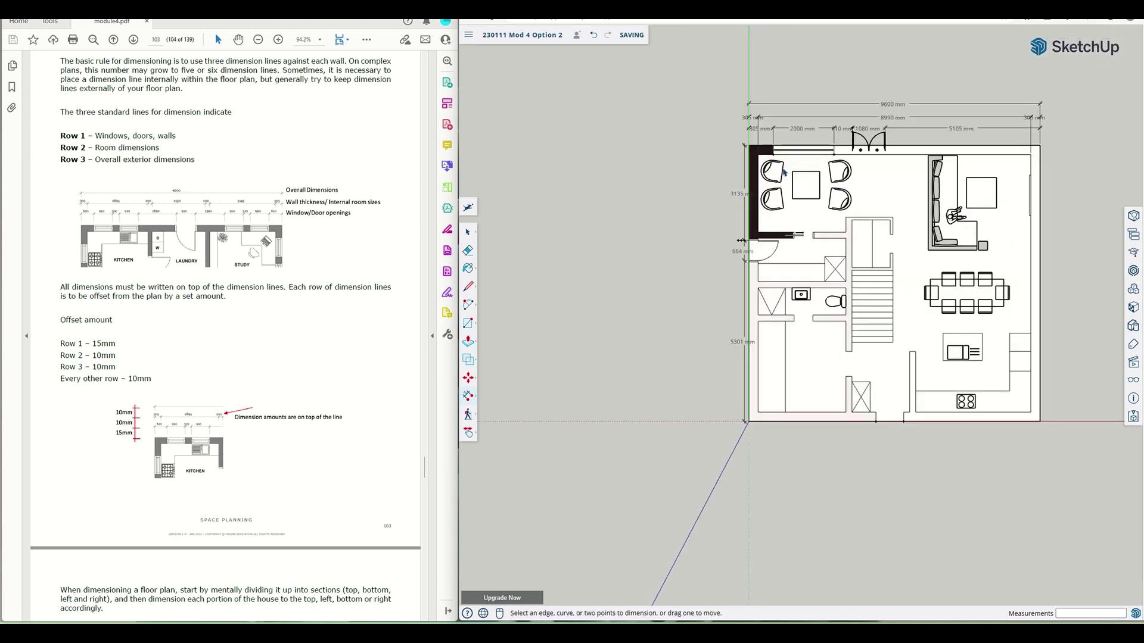
Dimension the seating room's internal height between its wall faces, placing it on the second-row guide point outside the exterior wall
scroll(731, 139, "up", 5)
left_click(722, 139)
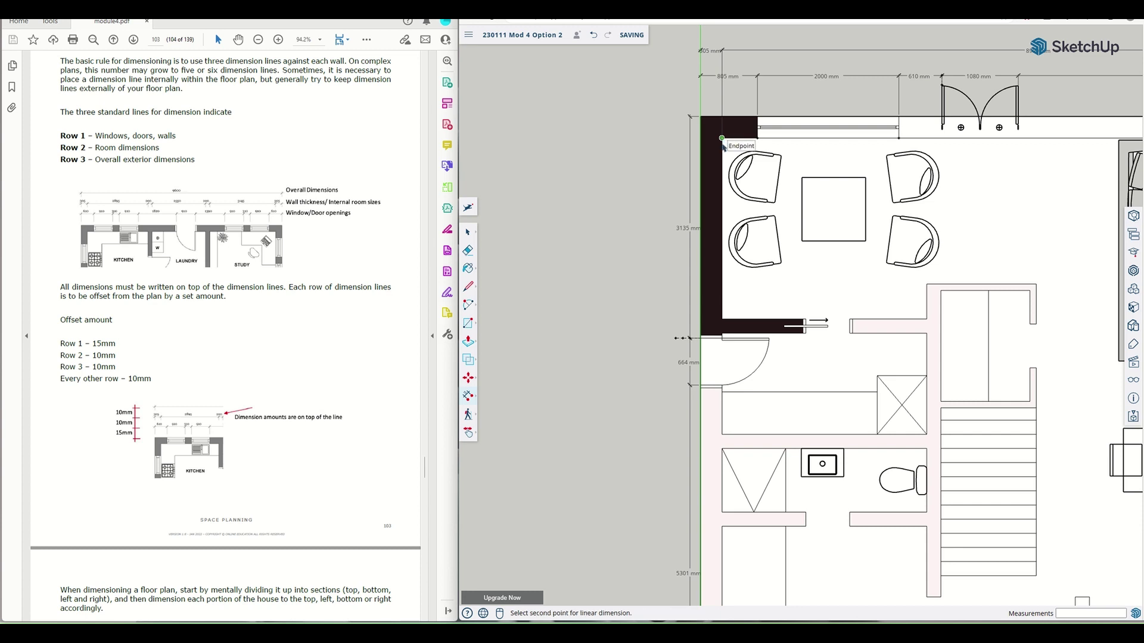
left_click(721, 320)
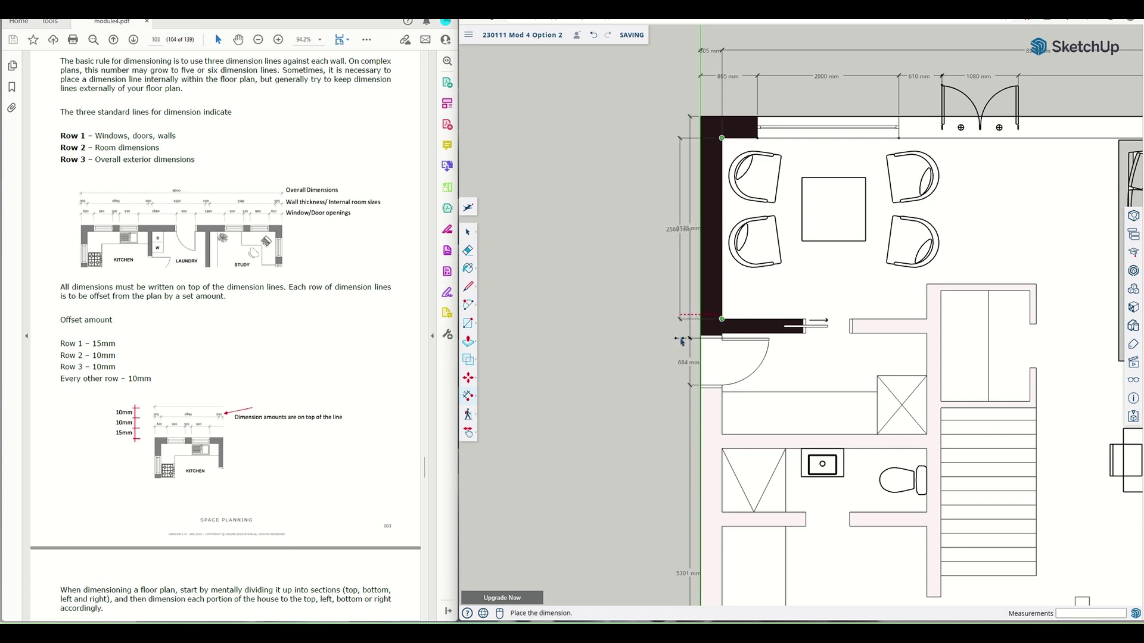
left_click(683, 342)
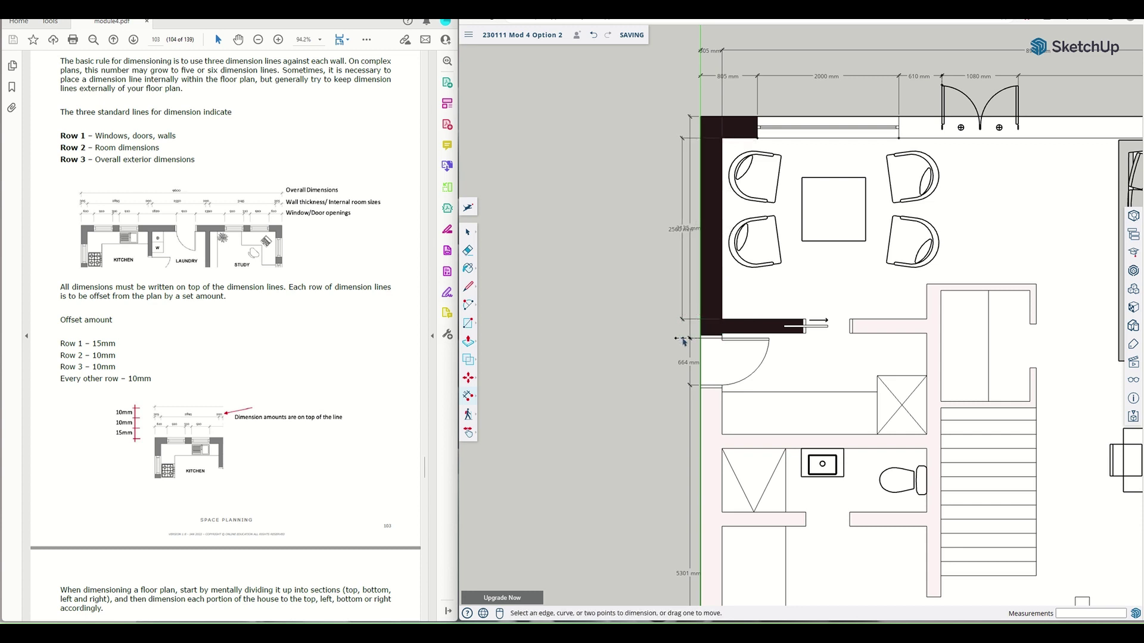
Dimension the upper exterior wall's thickness in line with the second-row room dimension
left_click(701, 117)
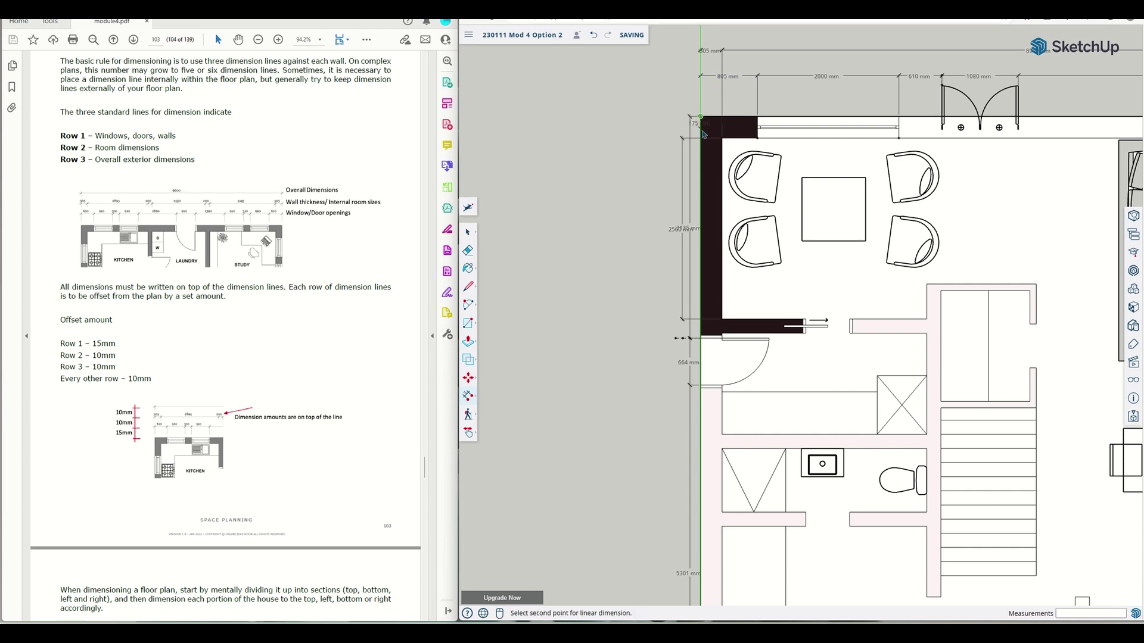
left_click(721, 138)
left_click(684, 146)
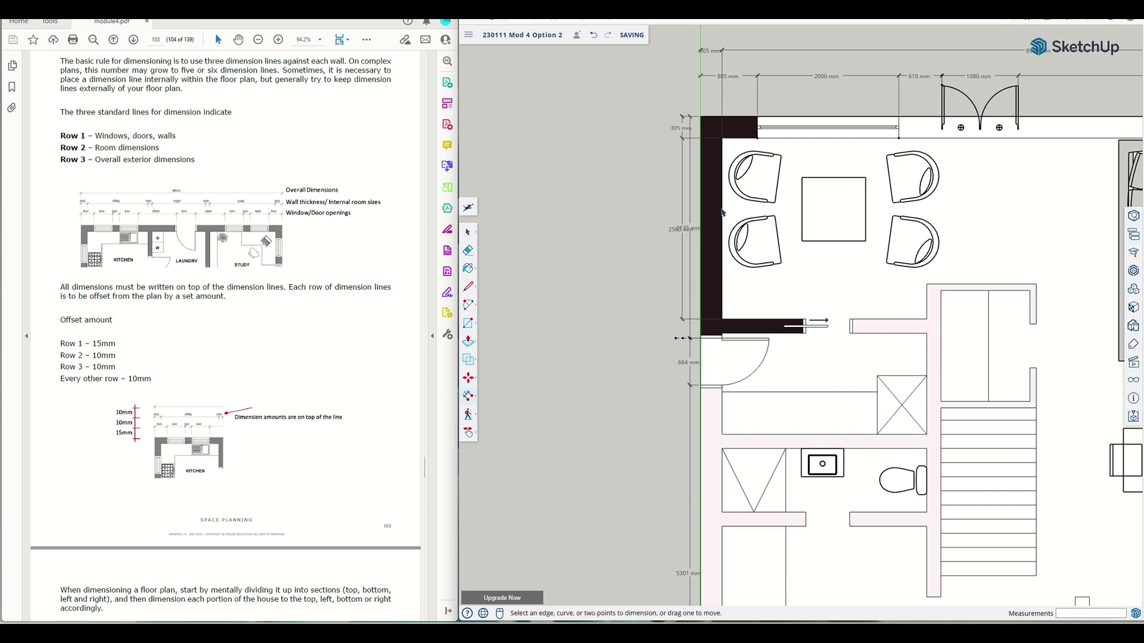
Dimension the thickness of the dark internal wall above the door in line with the second row
left_click(701, 324)
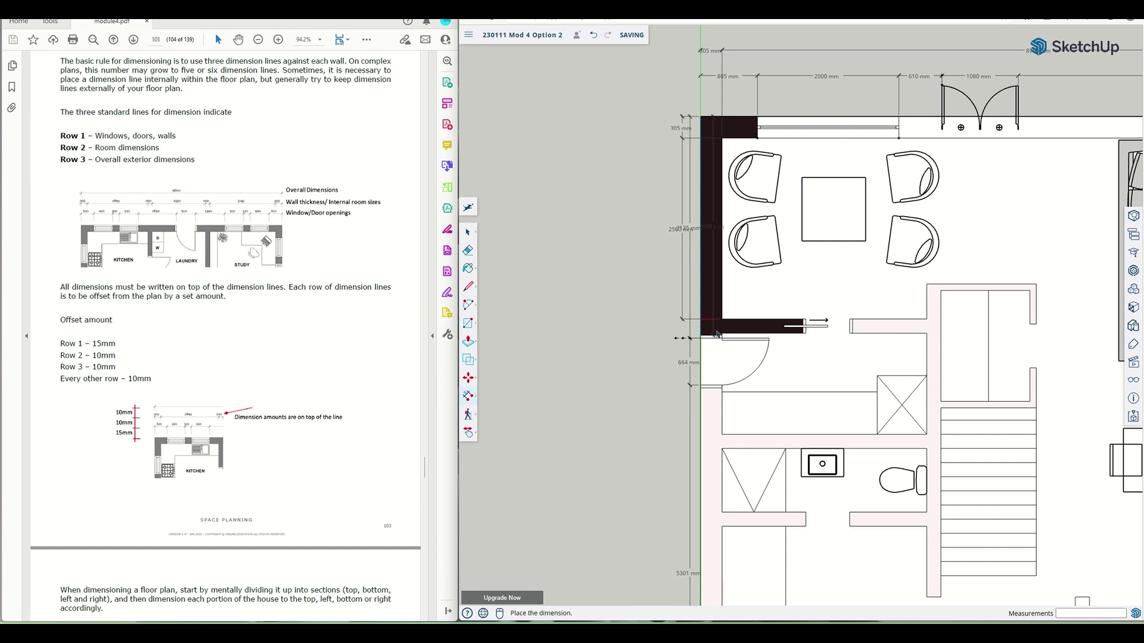
scroll(723, 338, "up", 5)
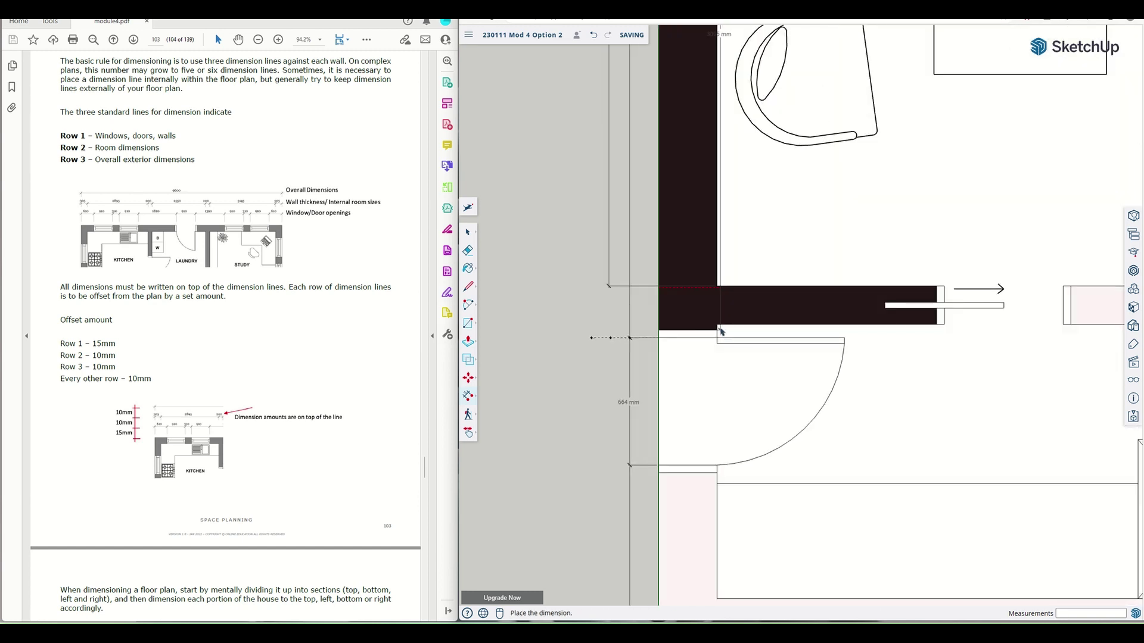
left_click(717, 328)
left_click(717, 325)
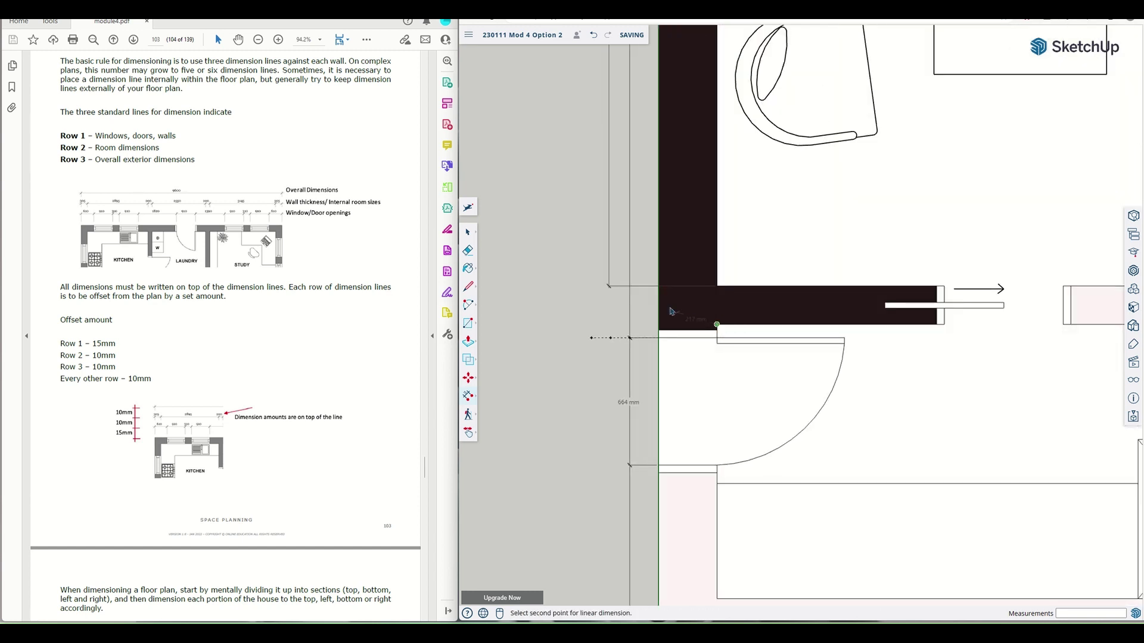
left_click(717, 287)
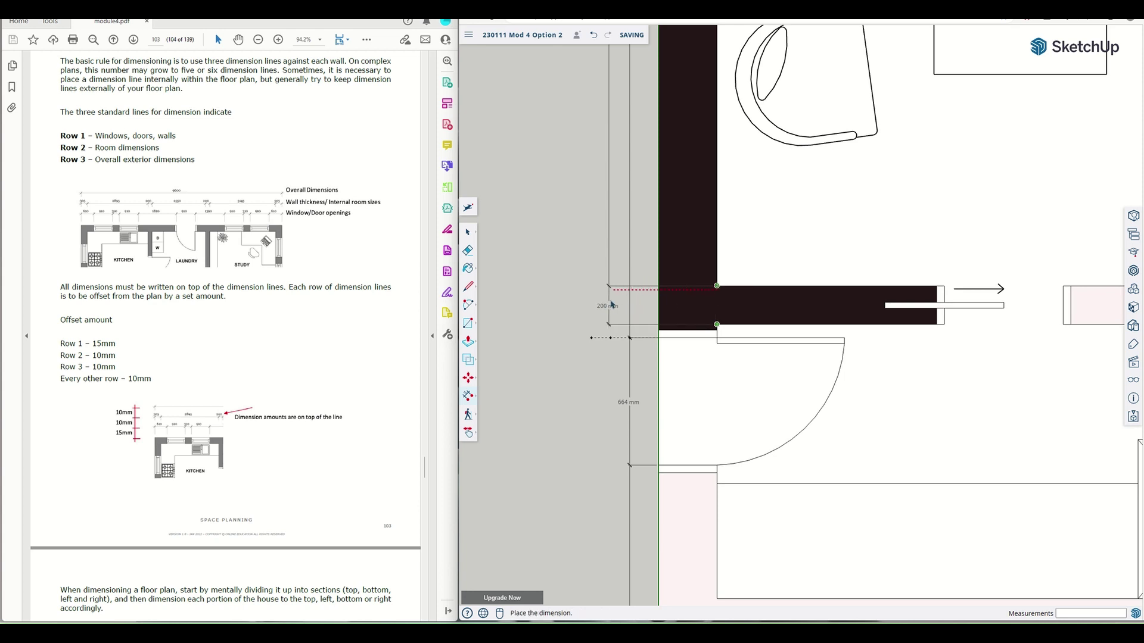
left_click(612, 304)
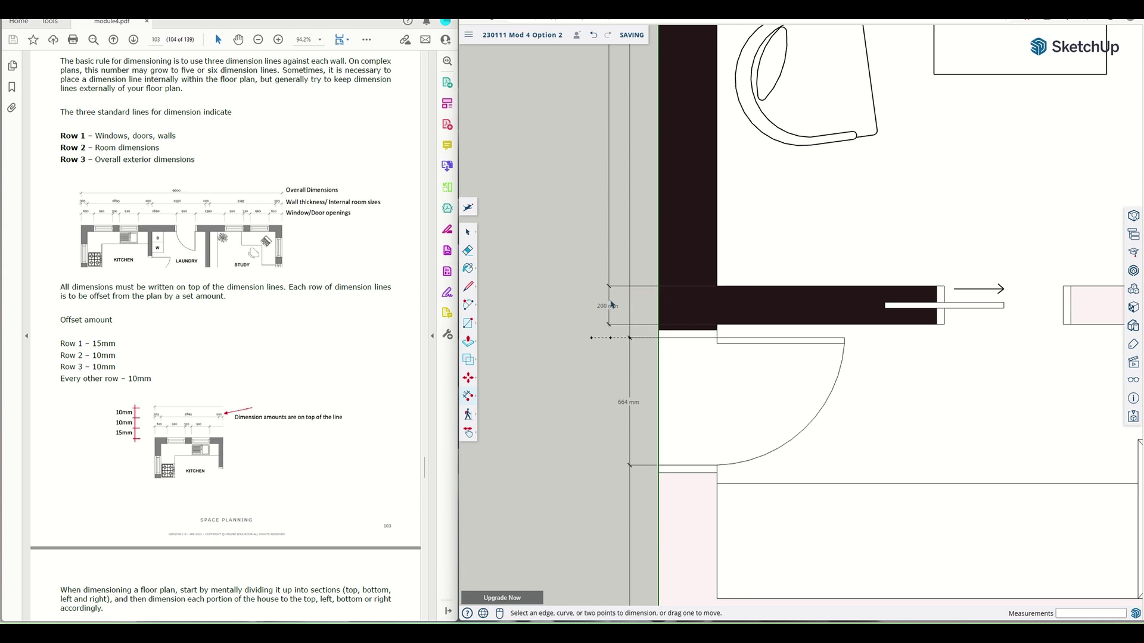
Dimension the door-side room's internal height from the dark wall's lower face to the bathroom's upper wall, placing it in the second row
left_click(717, 325)
scroll(717, 327, "down", 3)
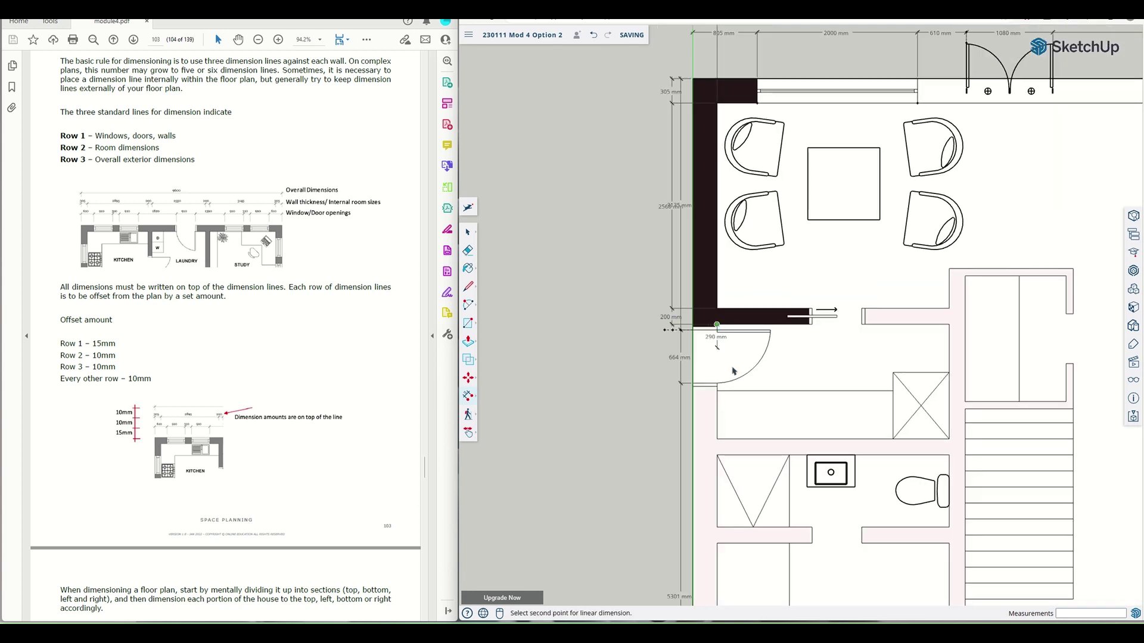
left_click(718, 439)
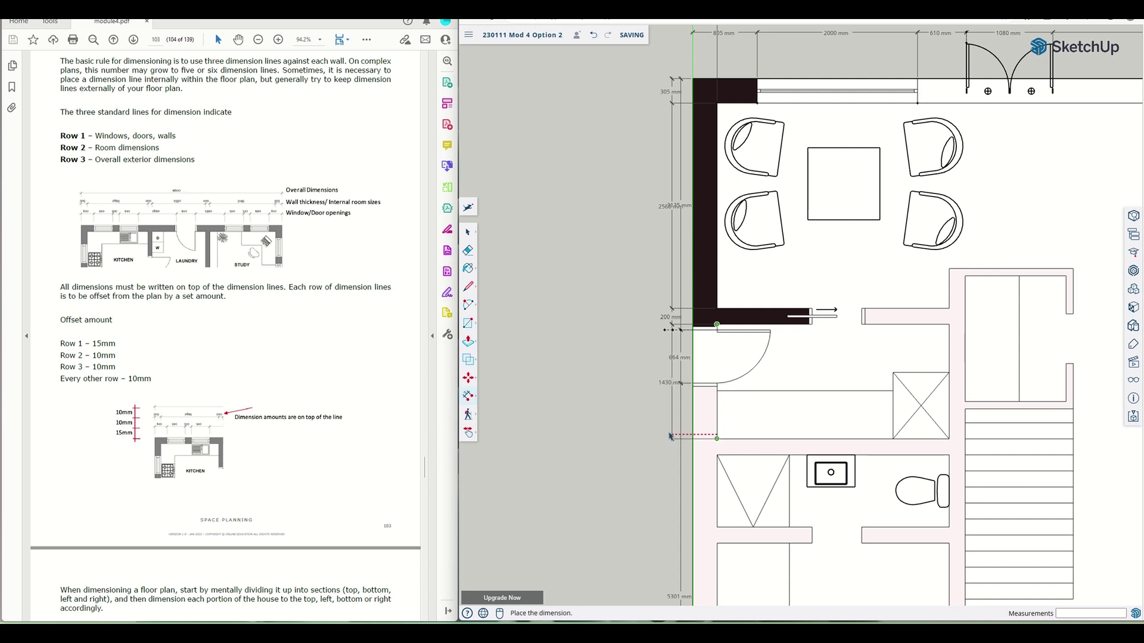
left_click(726, 448)
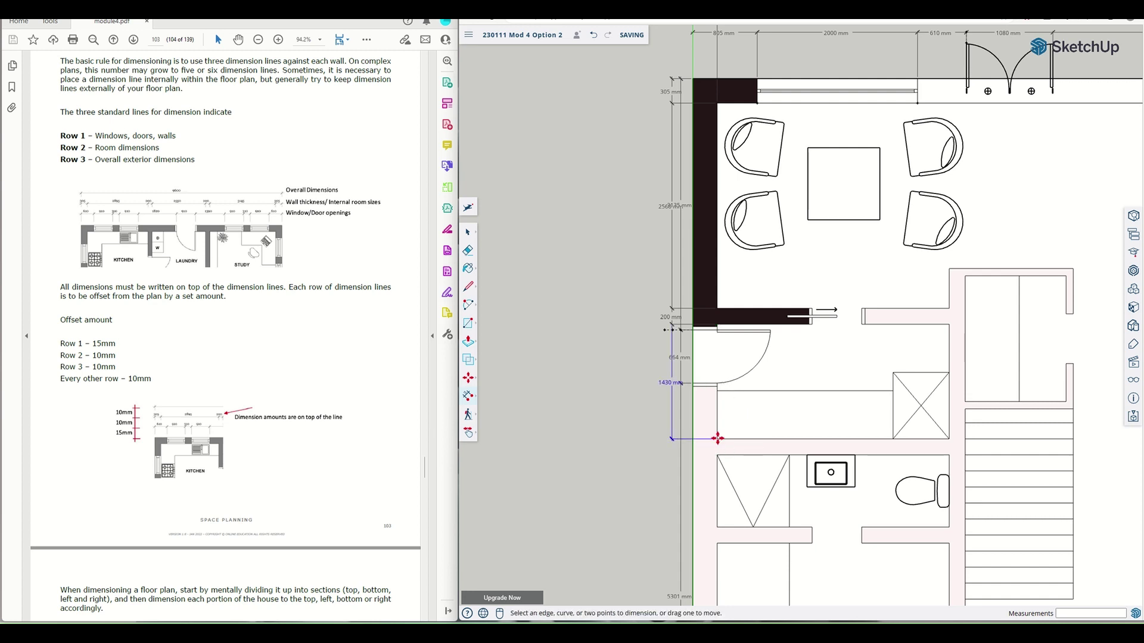
Dimension the thickness of the internal wall above the bathroom in line with the second-row dimensions
scroll(718, 444, "up", 3)
left_click(677, 454)
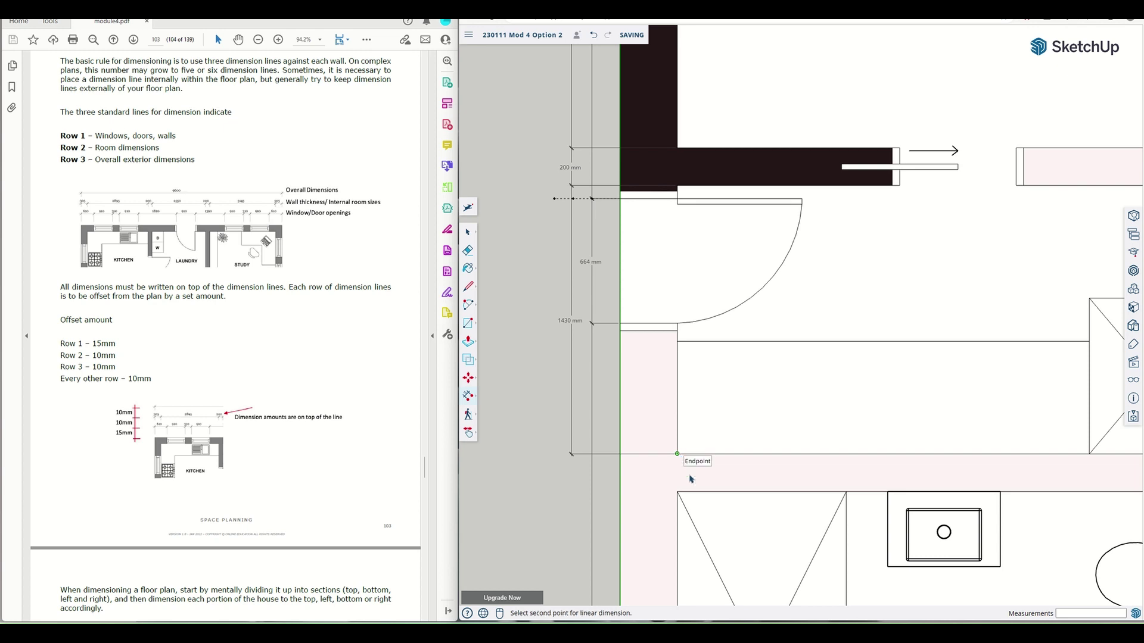
left_click(677, 492)
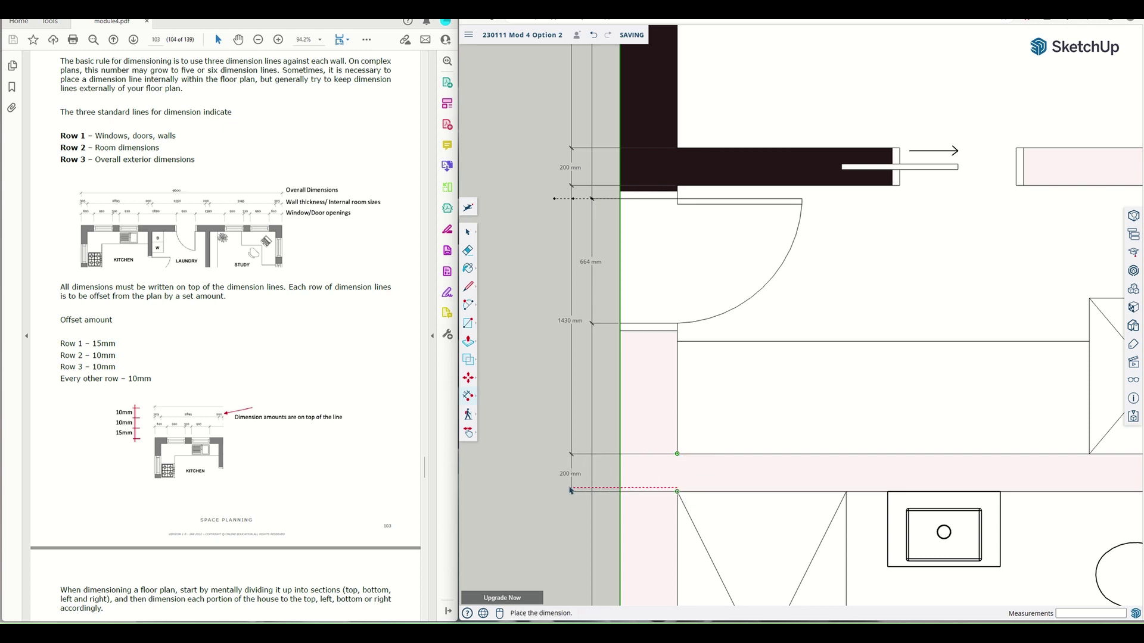
left_click(572, 491)
Dimension the bathroom's internal height between its wall faces, aligned with the second row outside the exterior wall
scroll(649, 539, "down", 6)
scroll(650, 539, "up", 10)
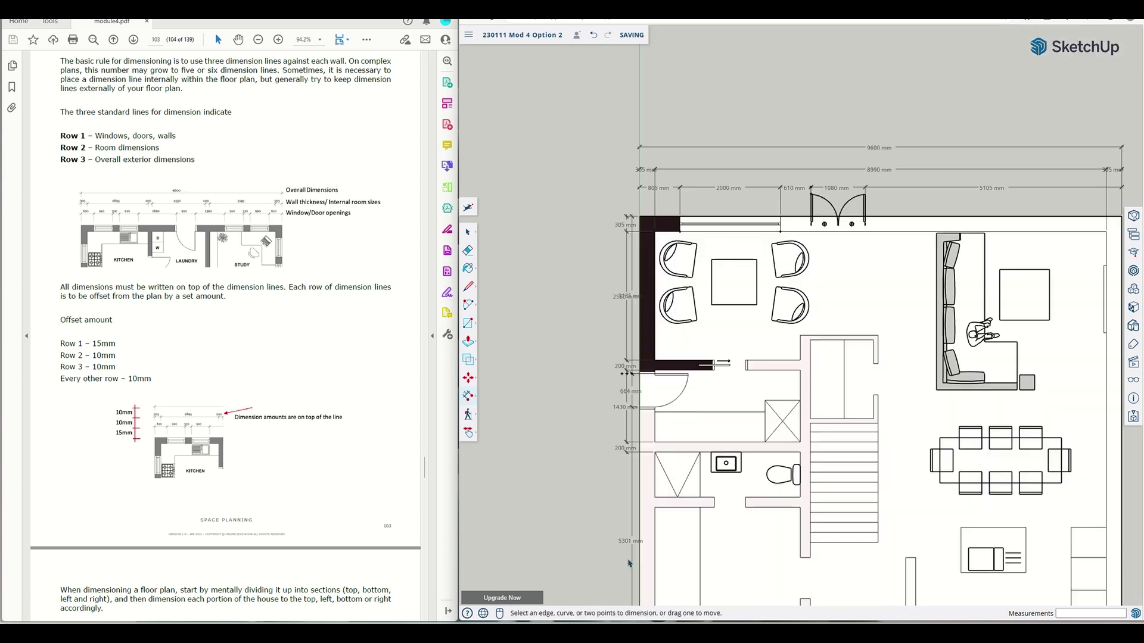
left_click(676, 297)
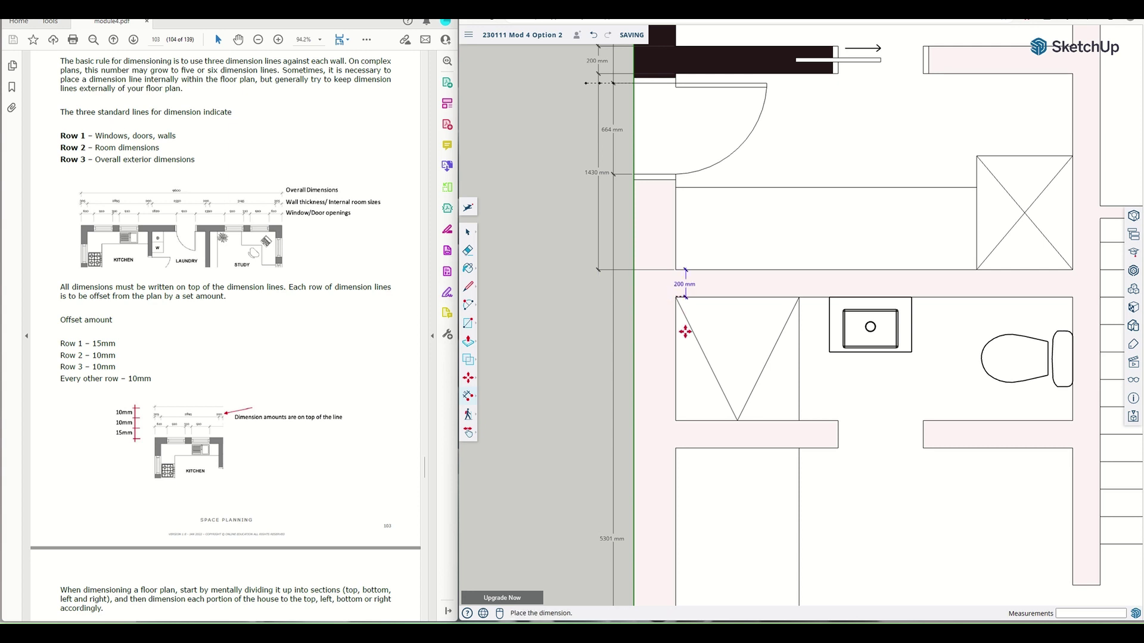
key("Escape")
left_click(676, 297)
scroll(686, 398, "down", 8)
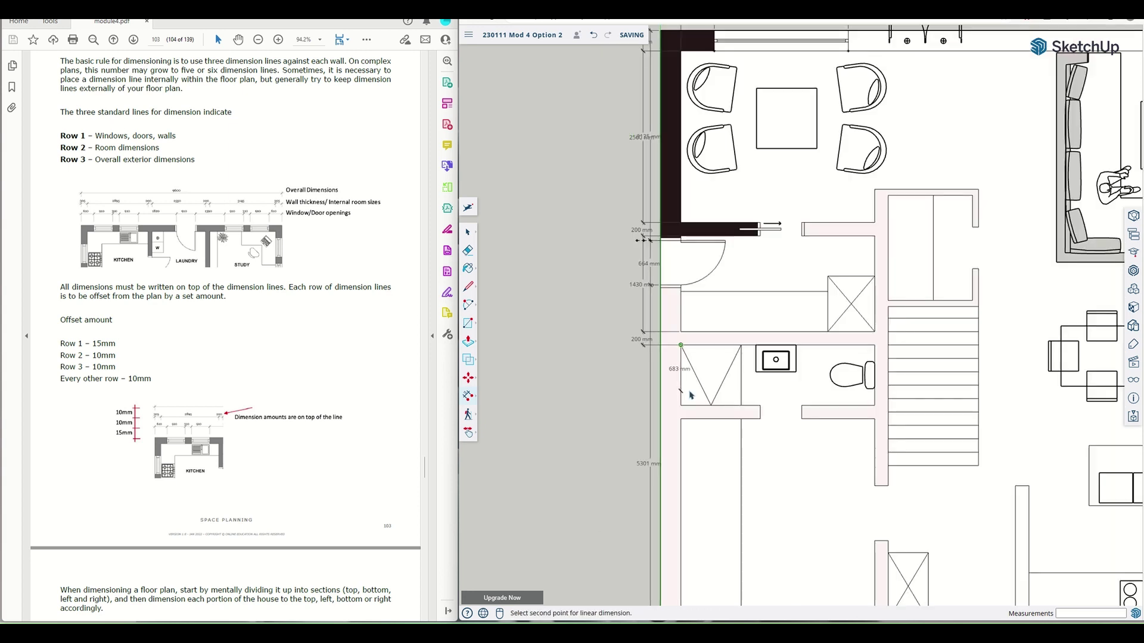
left_click(686, 398)
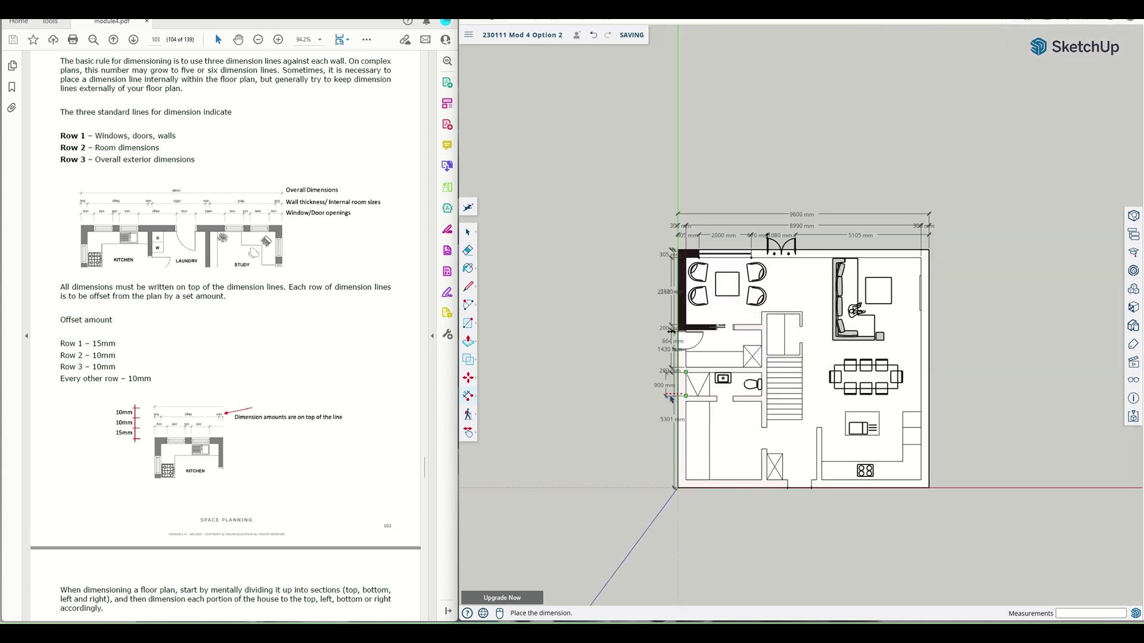
left_click(666, 393)
Dimension the thickness of the wall below the bathroom and the internal height of the lower corner room, both in the second row
scroll(704, 415, "up", 5)
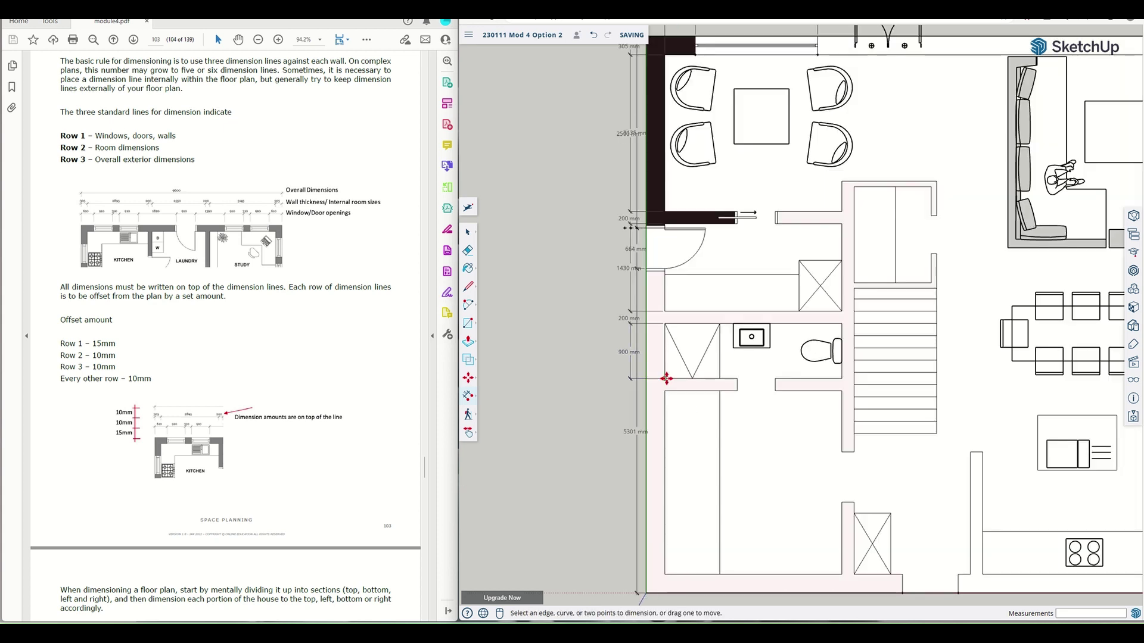
left_click(665, 379)
left_click(664, 390)
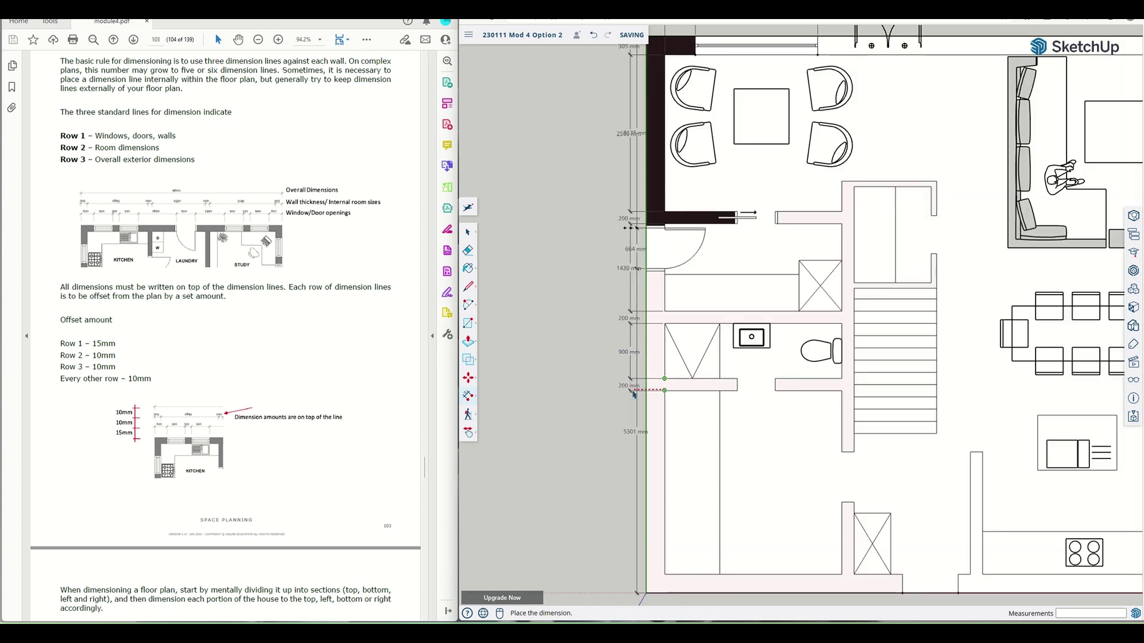
left_click(632, 395)
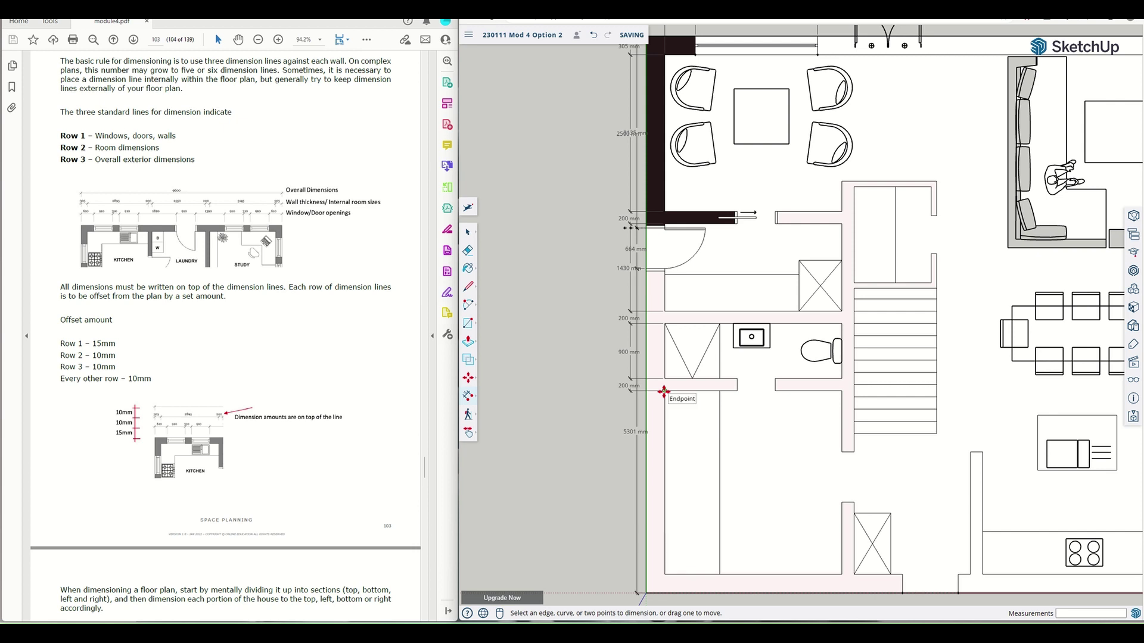
left_click(665, 390)
left_click(665, 574)
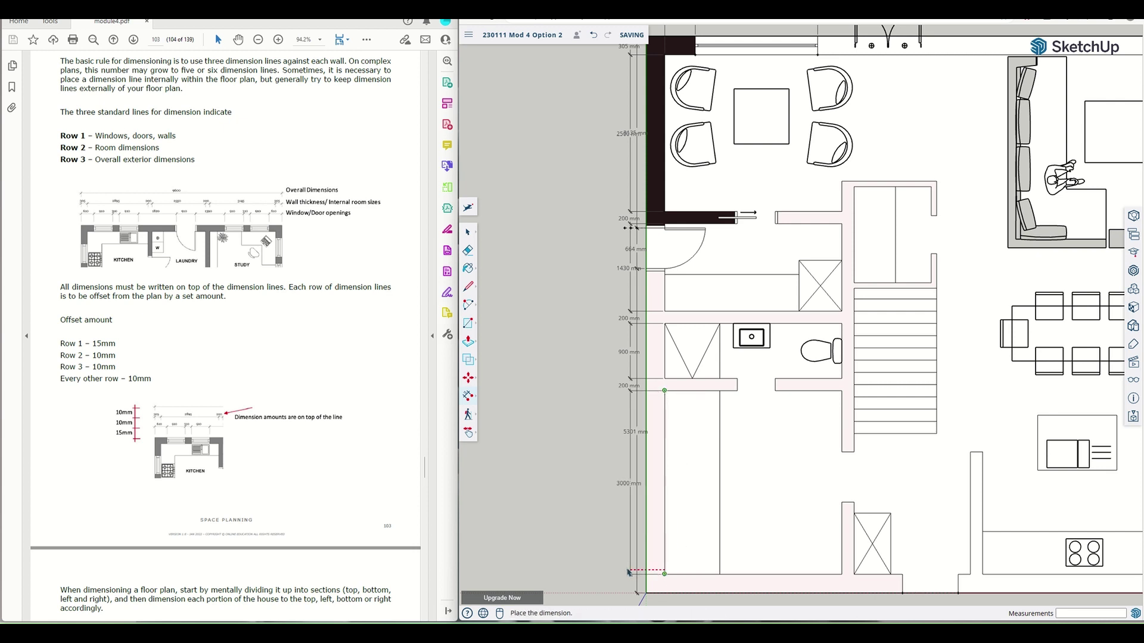
left_click(629, 573)
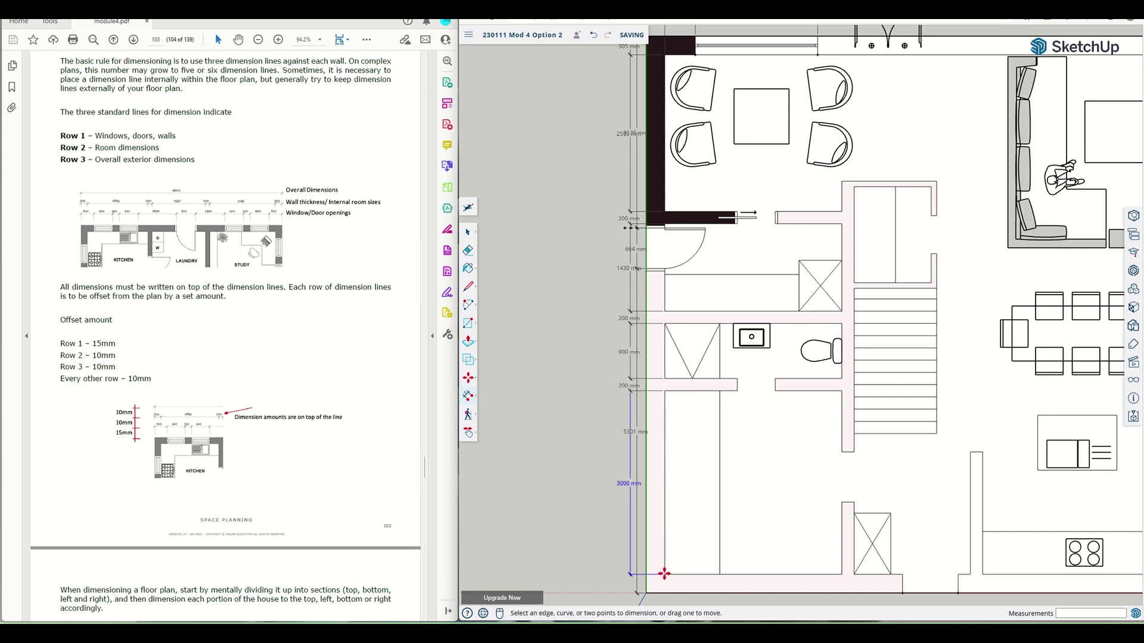
Complete the second row by dimensioning the lower exterior wall's thickness from the room's inner corner to the plan's outer corner
left_click(664, 575)
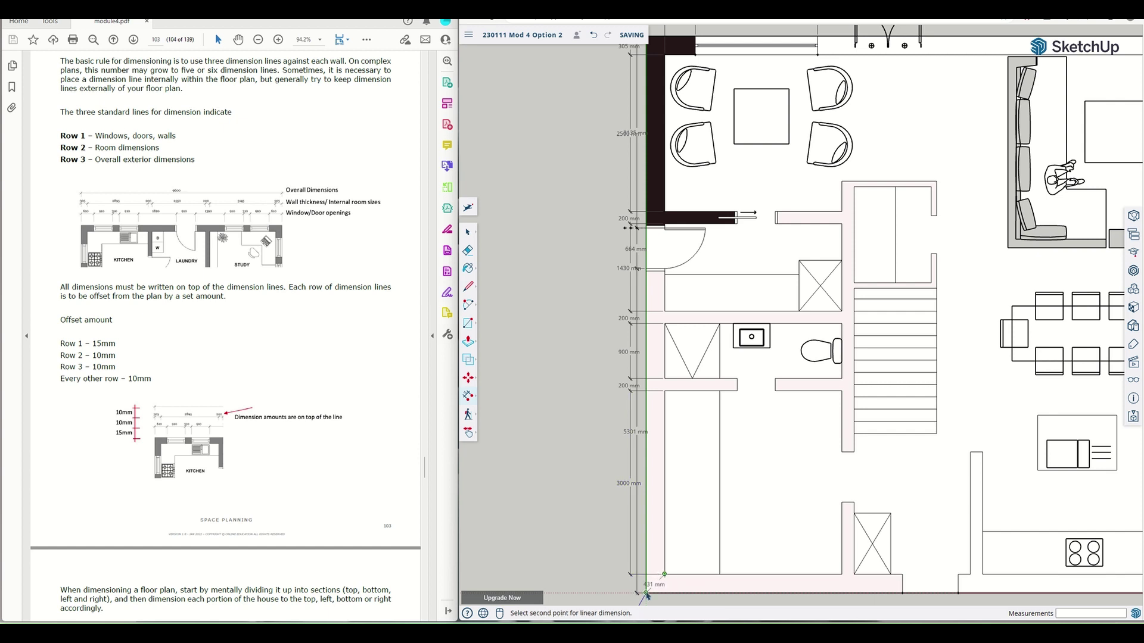
left_click(646, 593)
left_click(628, 592)
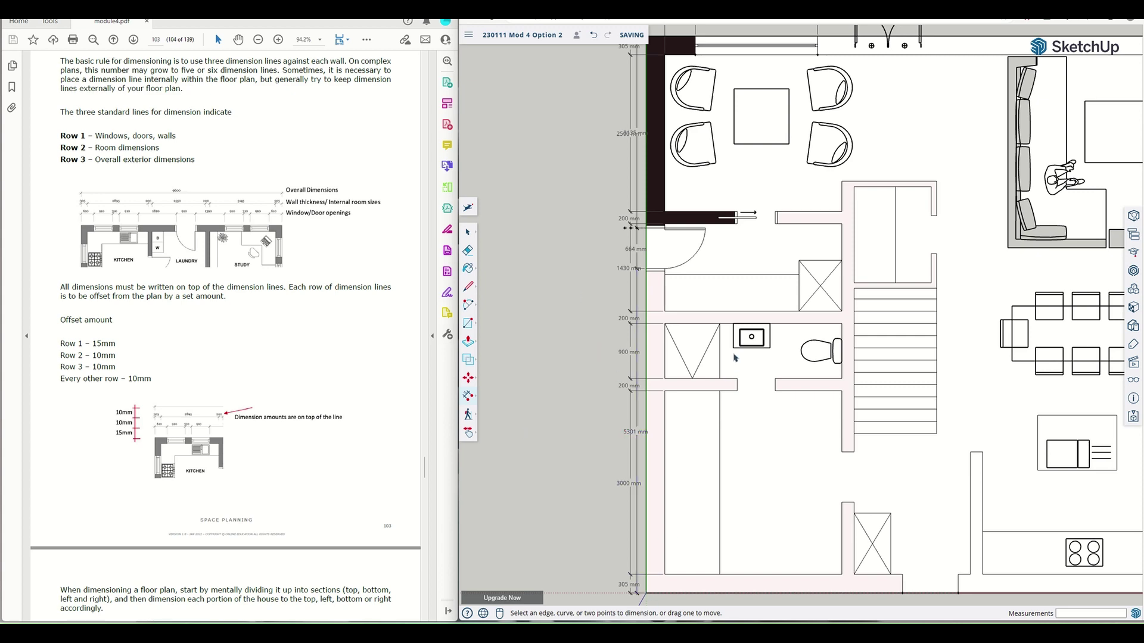
Dimension the overall height between the plan's upper and lower outer corners, placing it on the third-row guide point
scroll(735, 358, "down", 5)
scroll(677, 227, "up", 8)
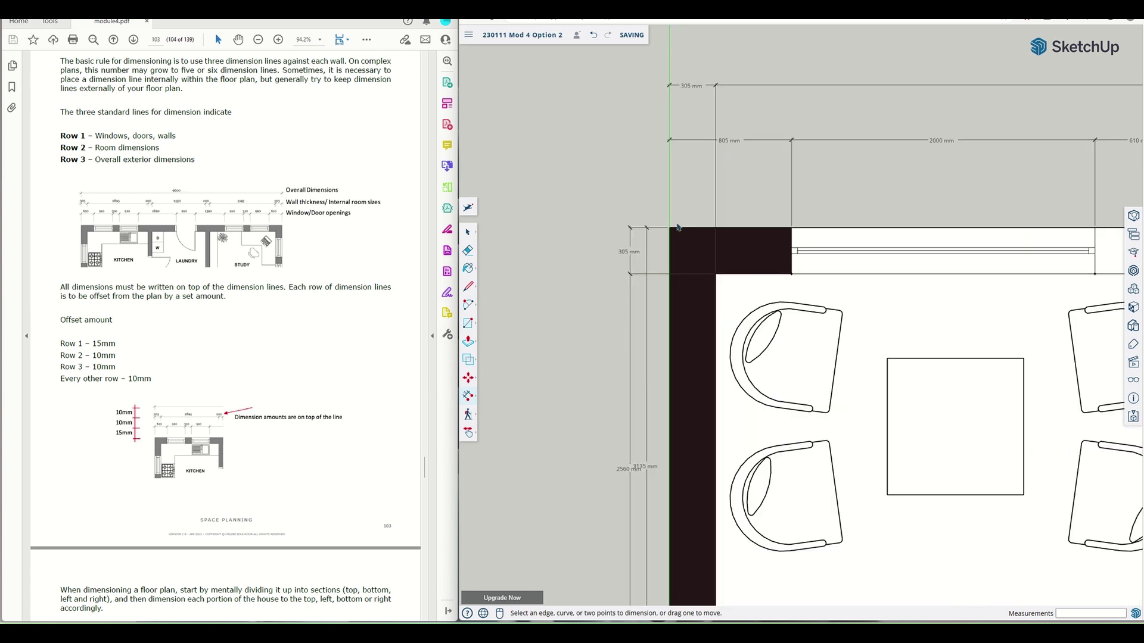
left_click(677, 227)
scroll(682, 411, "down", 5)
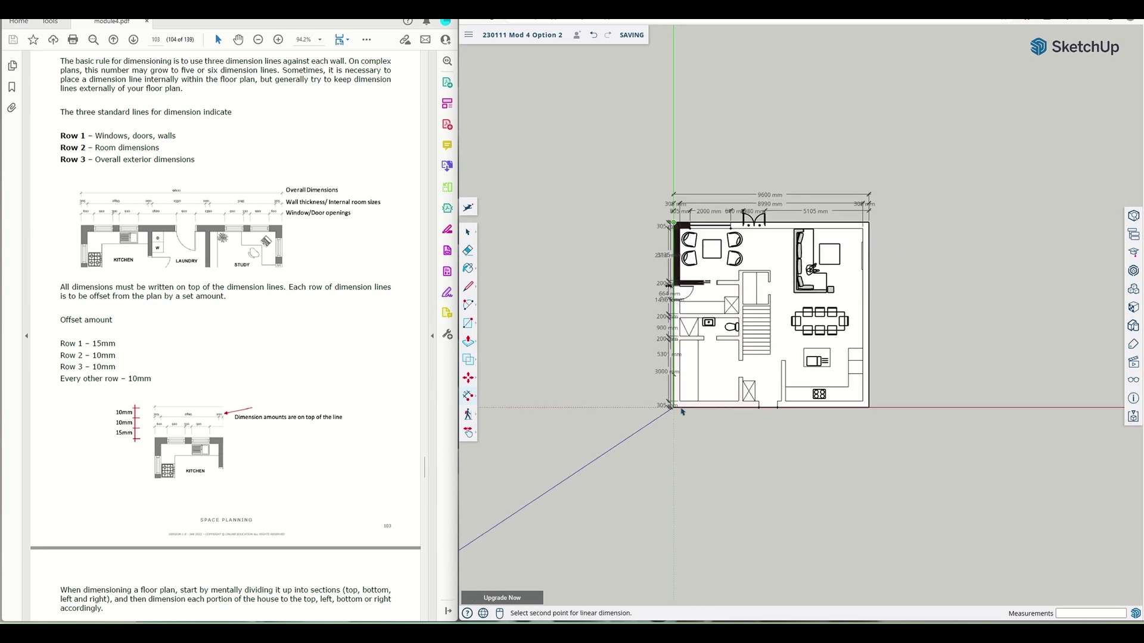
scroll(682, 411, "up", 5)
left_click(675, 379)
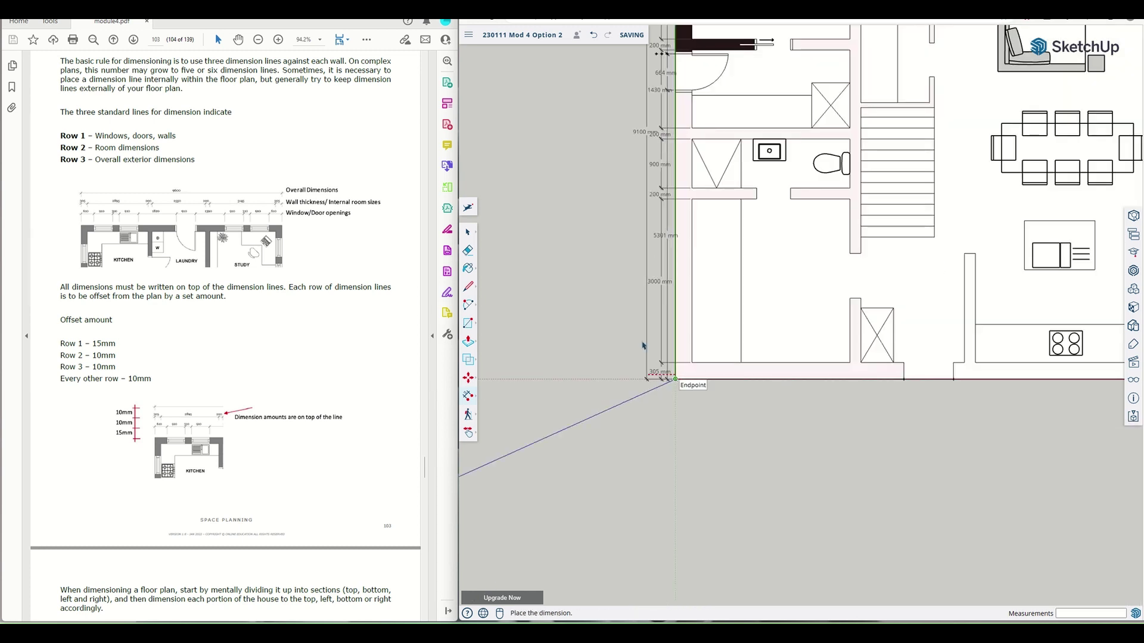
scroll(649, 58, "down", 3)
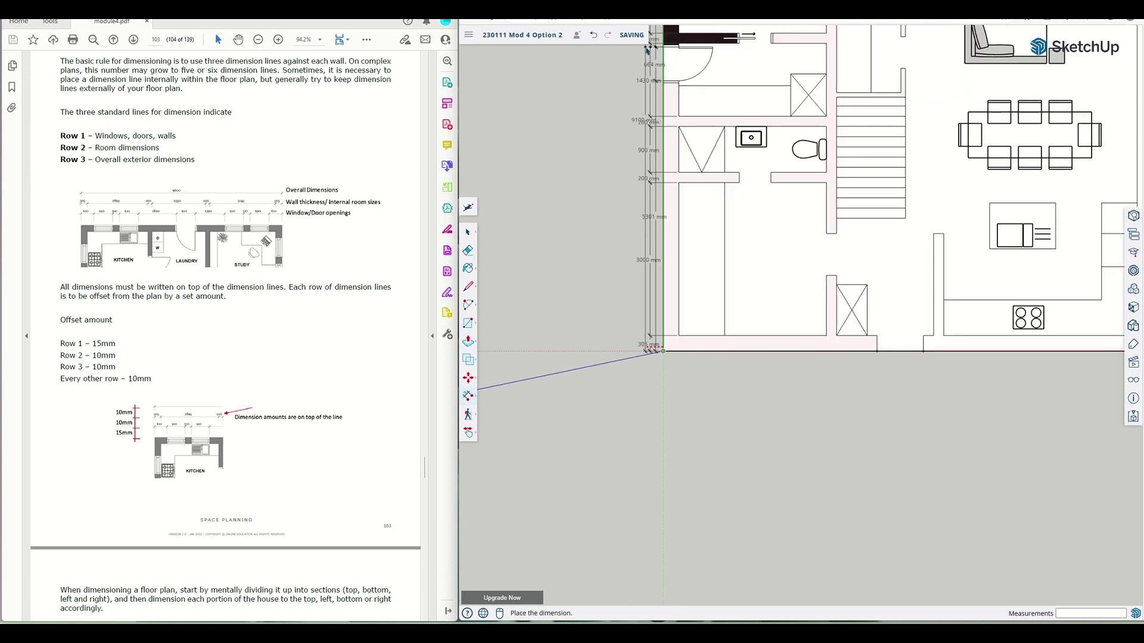
left_click(647, 52)
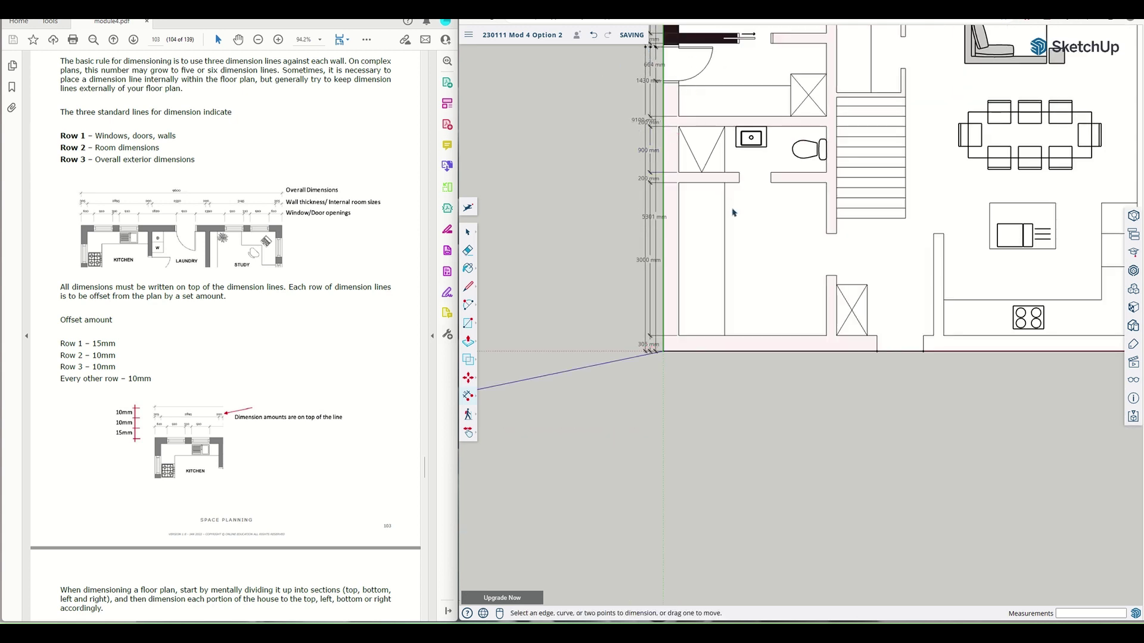
Examine the spacing and alignment of the three dimension rows along the door-side exterior wall
scroll(734, 213, "down", 5)
scroll(705, 274, "up", 6)
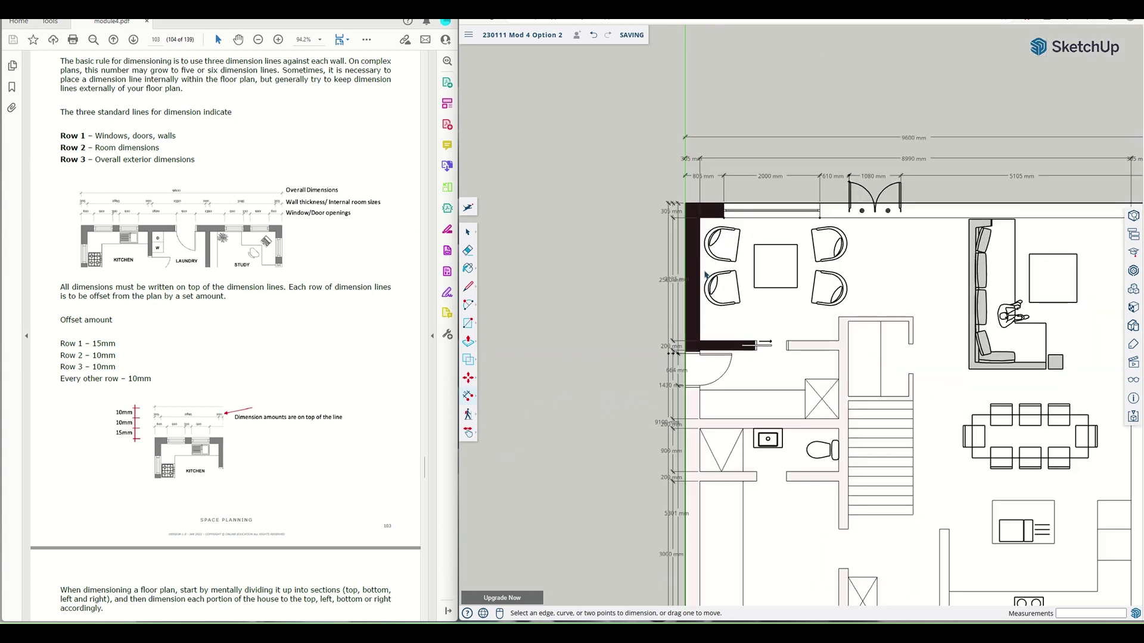
scroll(705, 273, "up", 3)
scroll(605, 433, "up", 3)
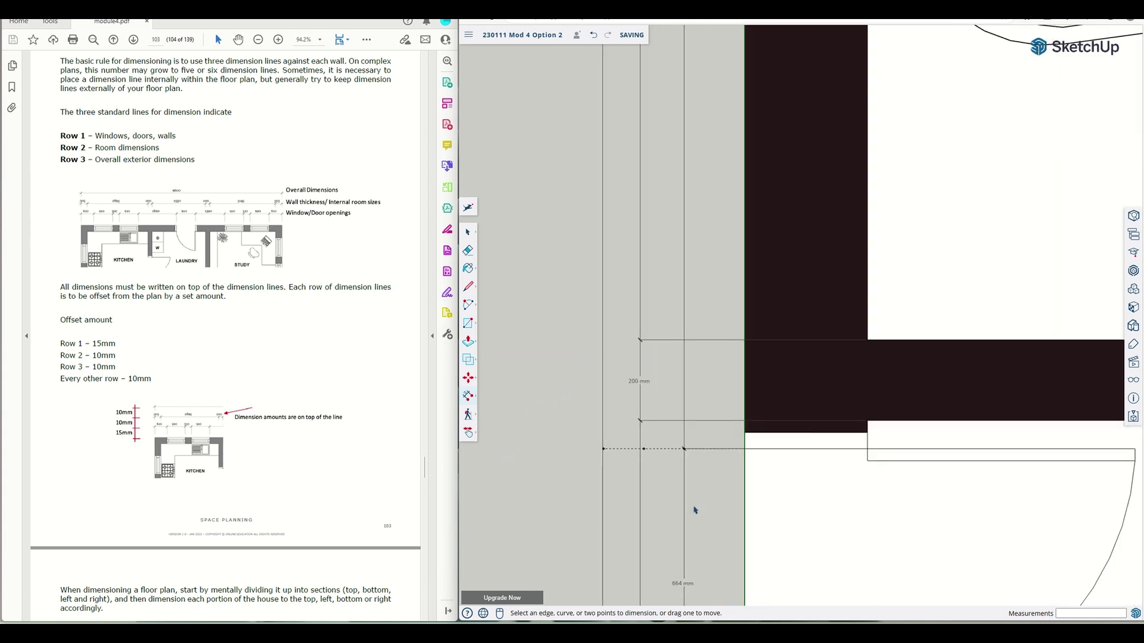
scroll(692, 508, "up", 3)
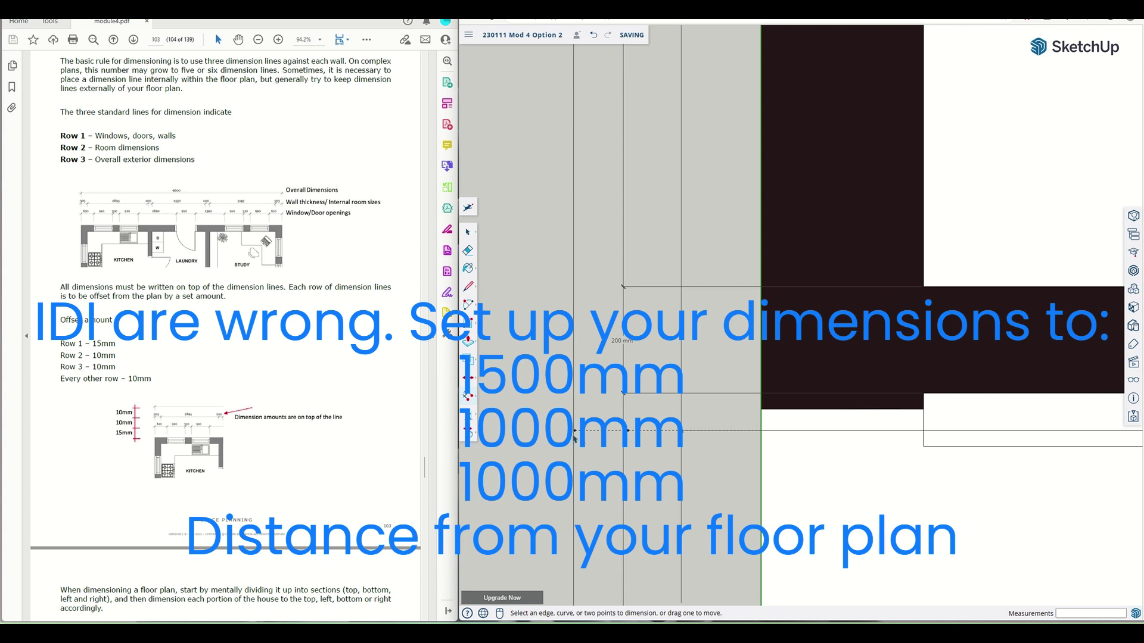
scroll(574, 438, "down", 5)
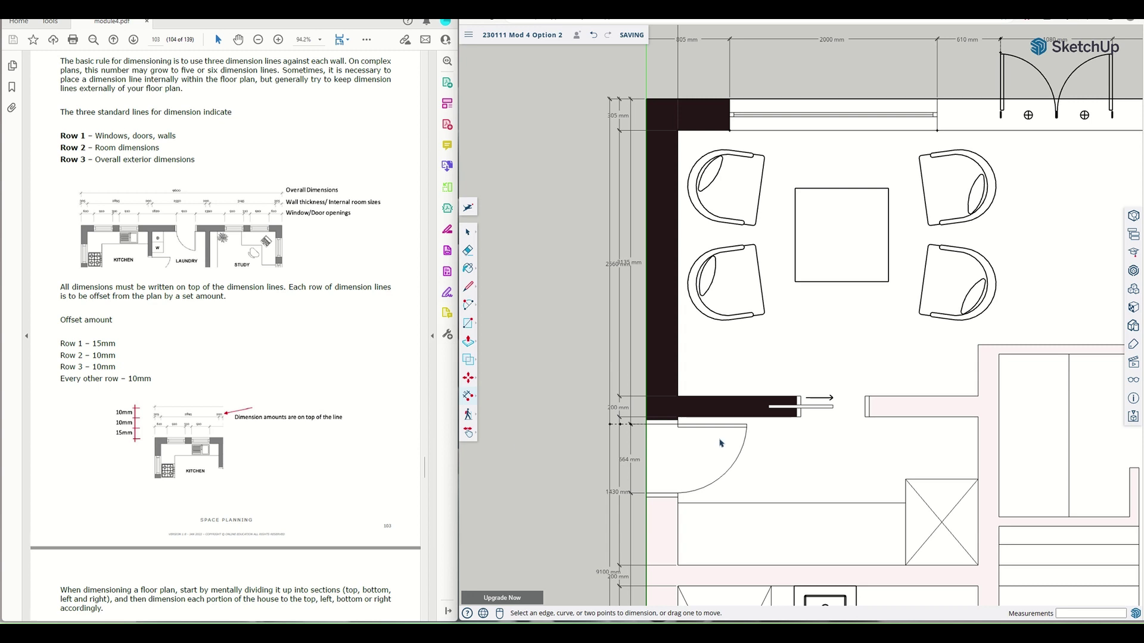
scroll(720, 443, "down", 6)
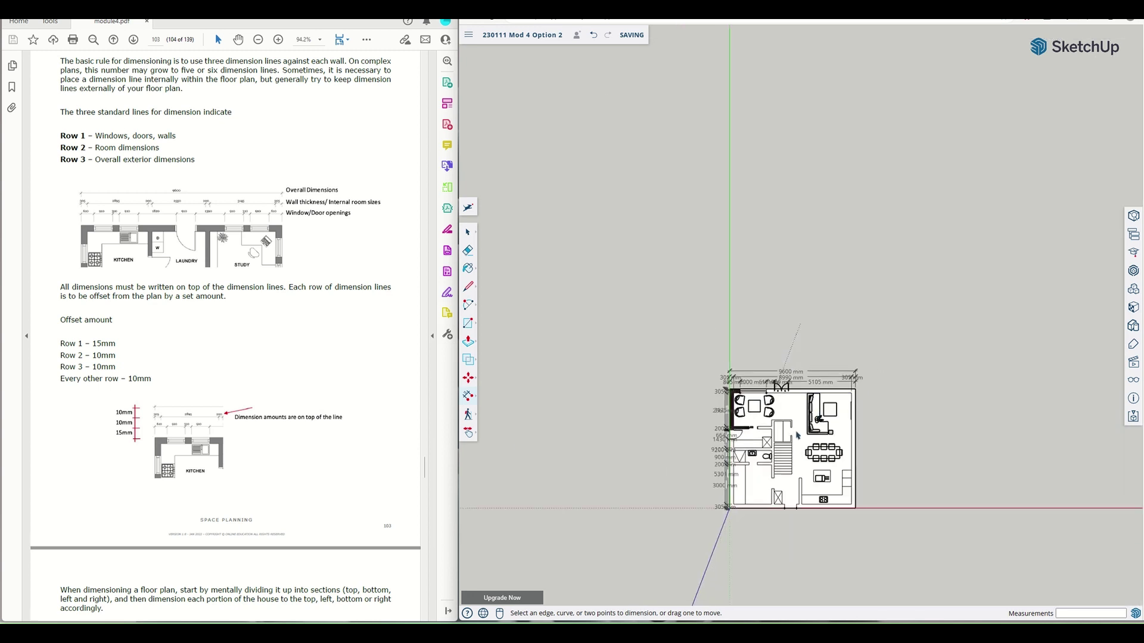
scroll(766, 522, "up", 6)
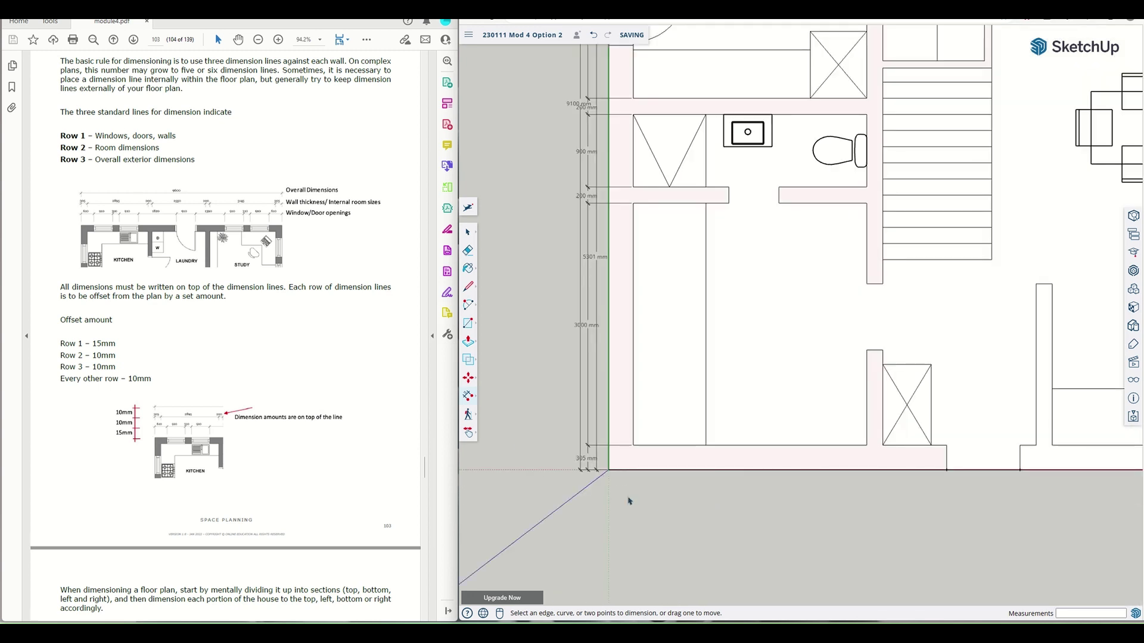
scroll(580, 159, "up", 2)
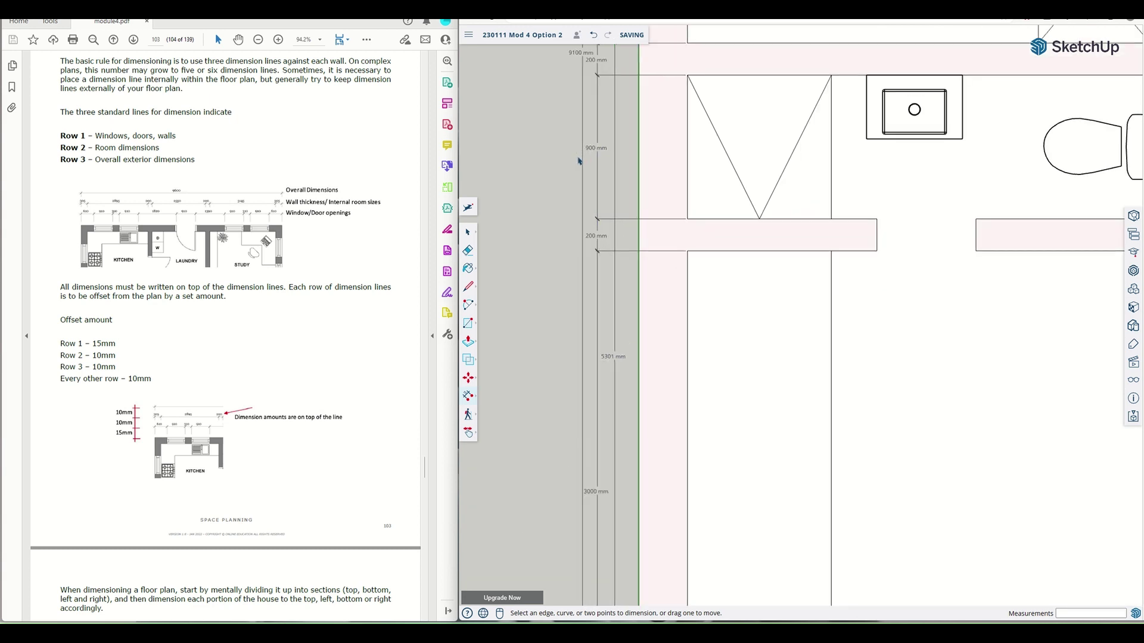
scroll(579, 166, "down", 4)
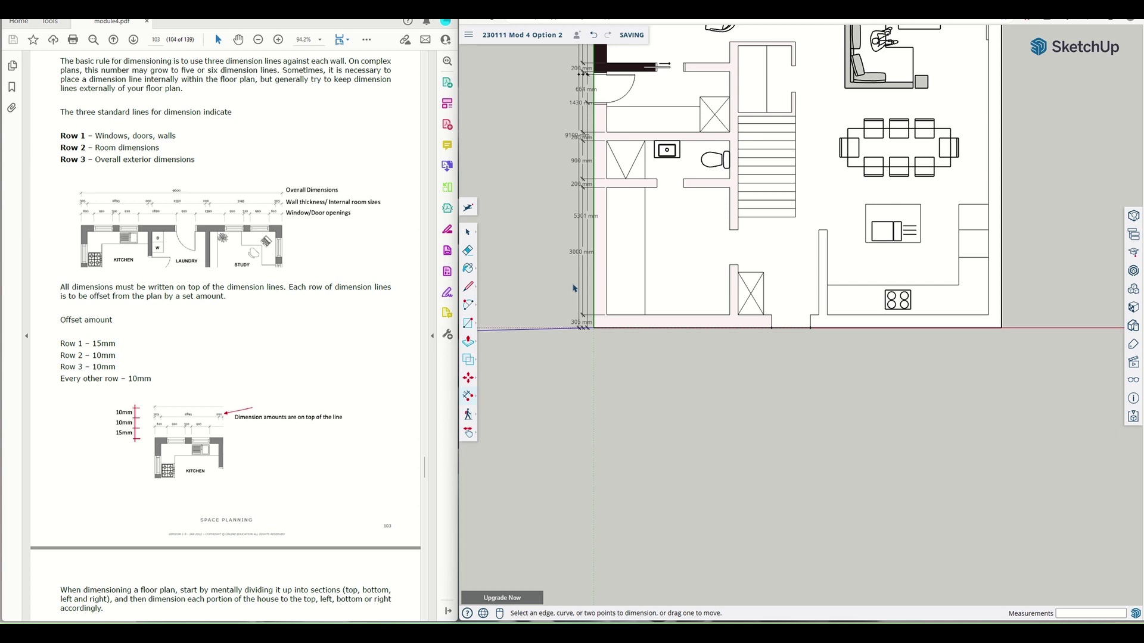
scroll(575, 288, "up", 5)
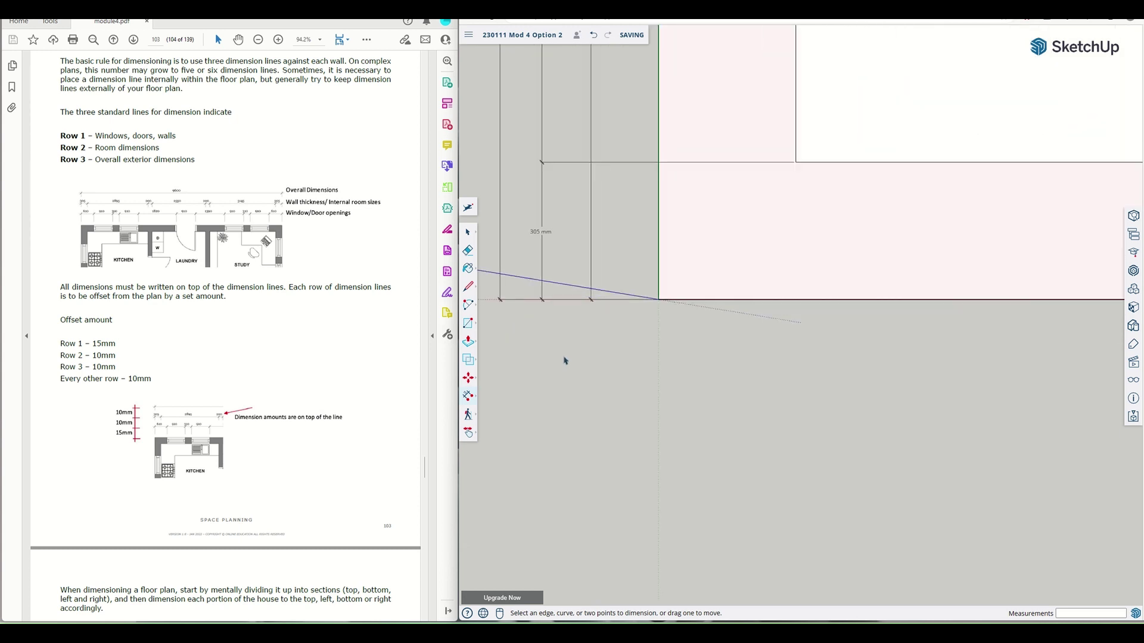
scroll(541, 256, "down", 2)
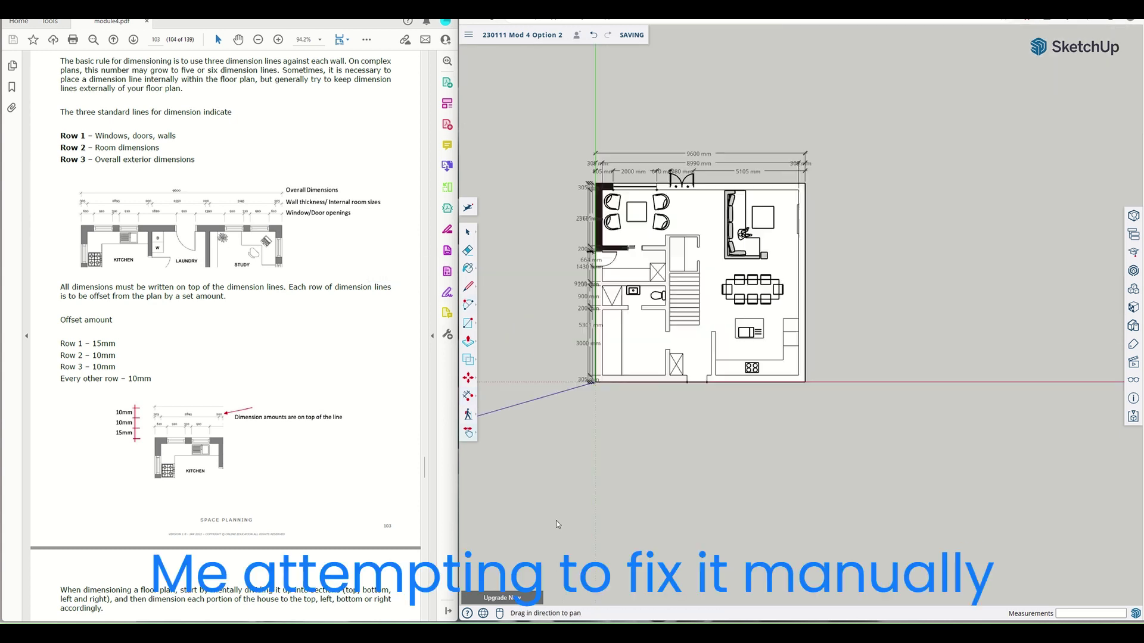
Select all the dimensions along the door-side exterior wall and move them farther out from the plan
scroll(661, 218, "up", 5)
scroll(676, 321, "down", 10)
scroll(703, 434, "up", 5)
left_click_drag(613, 464, 532, 401)
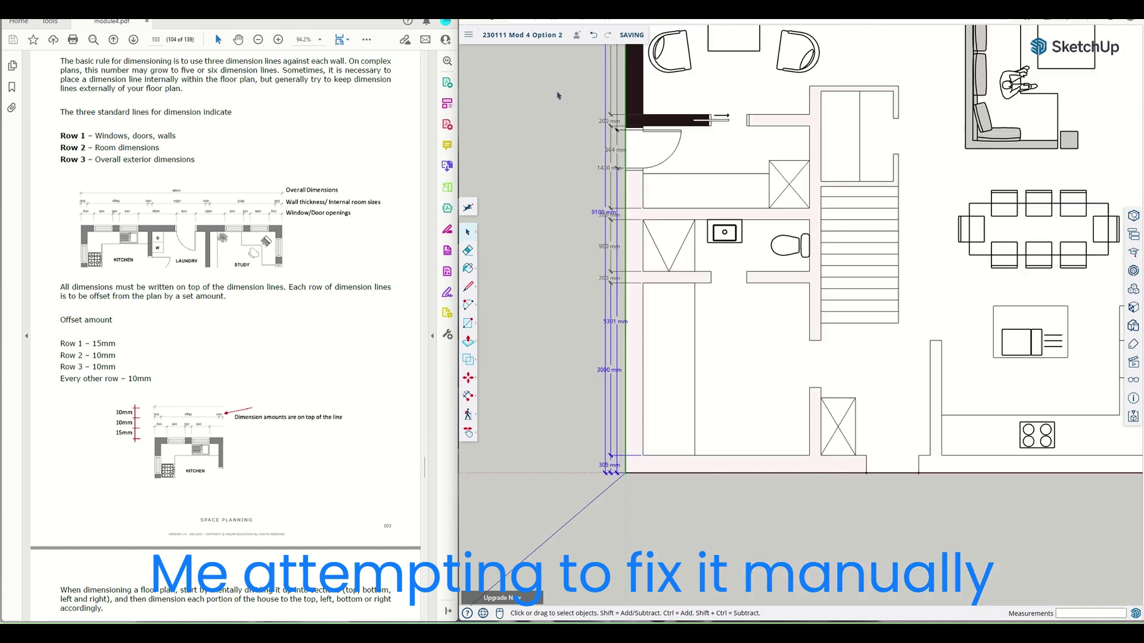
scroll(595, 334, "down", 4)
scroll(536, 236, "up", 4)
left_click_drag(731, 358, 691, 247, "ctrl")
left_click_drag(732, 465, 687, 389, "ctrl")
scroll(687, 391, "up", 5)
key("m")
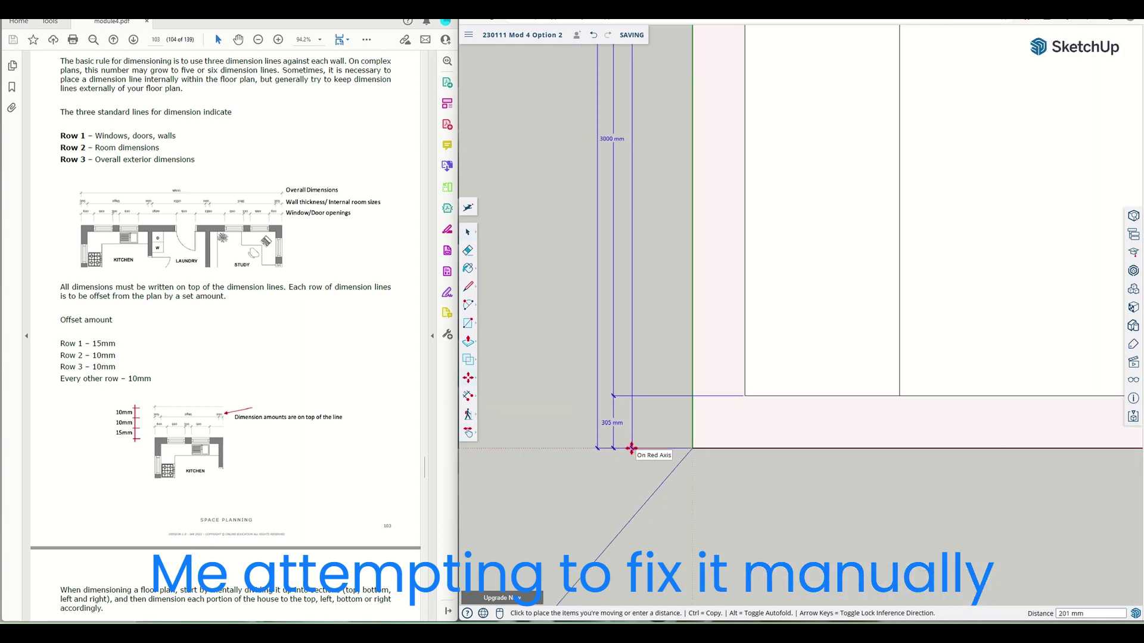
scroll(631, 448, "down", 5)
scroll(630, 448, "up", 5)
left_click(581, 443)
scroll(927, 475, "down", 5)
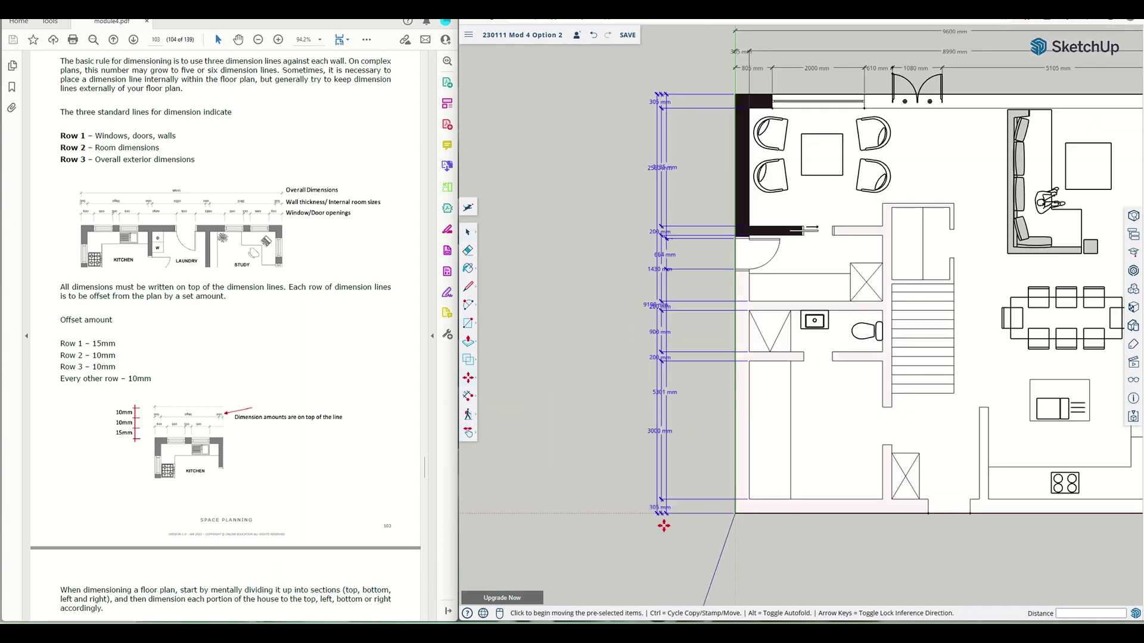
Move the selected second- and third-row dimensions farther out from the door-side exterior wall
scroll(659, 528, "up", 5)
left_click(767, 524)
scroll(768, 524, "down", 5)
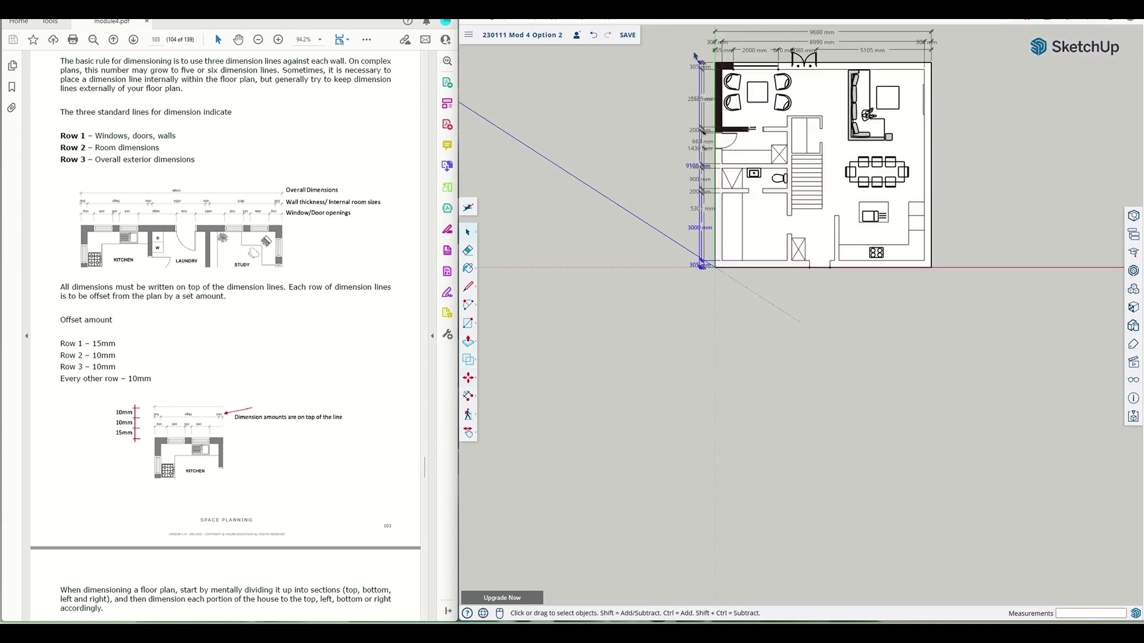
key("space")
scroll(676, 549, "up", 5)
key("m")
left_click(660, 534)
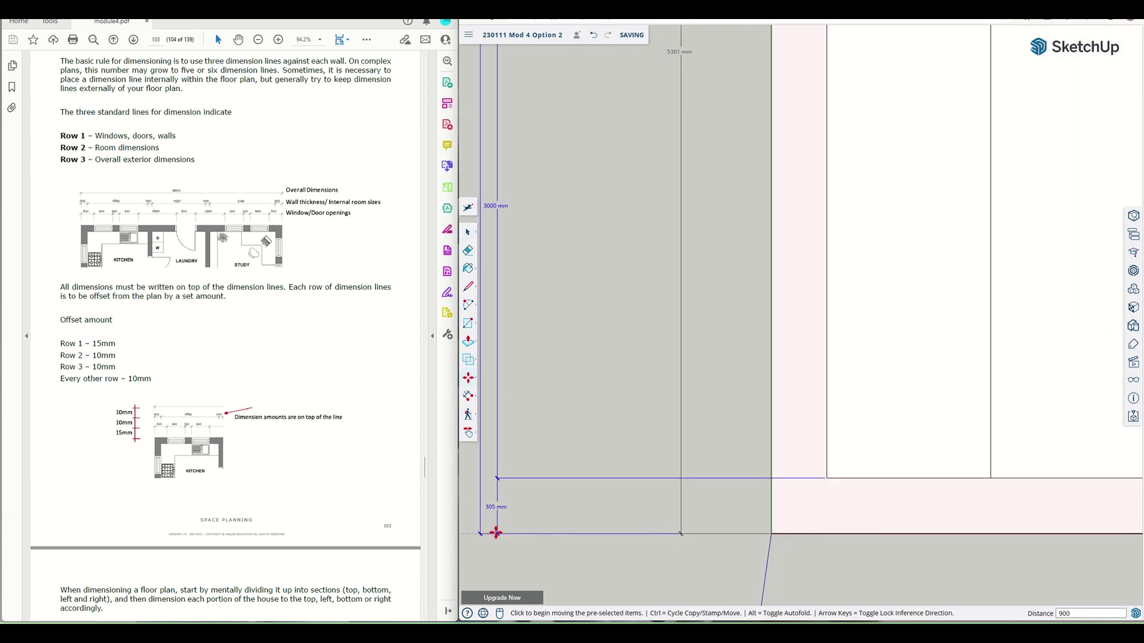
Line up the second-row dimensions beside the bathroom, including the 900 mm one, with the rest of their row
left_click(644, 551)
scroll(641, 573, "down", 5)
left_click(635, 548)
scroll(638, 543, "up", 5)
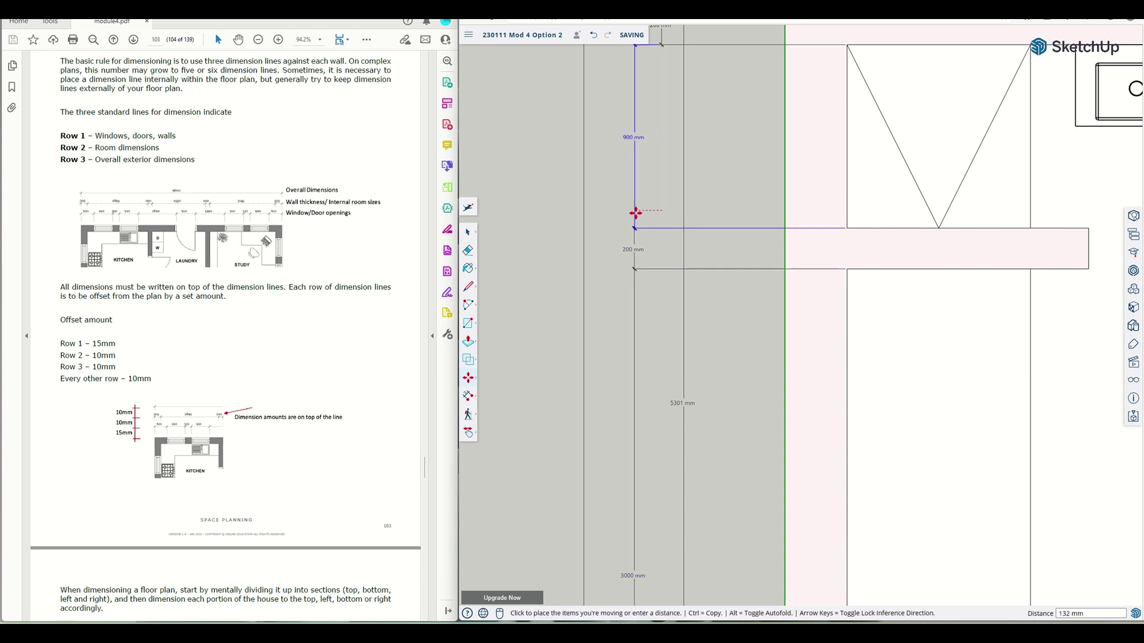
scroll(633, 214, "down", 5)
key("space")
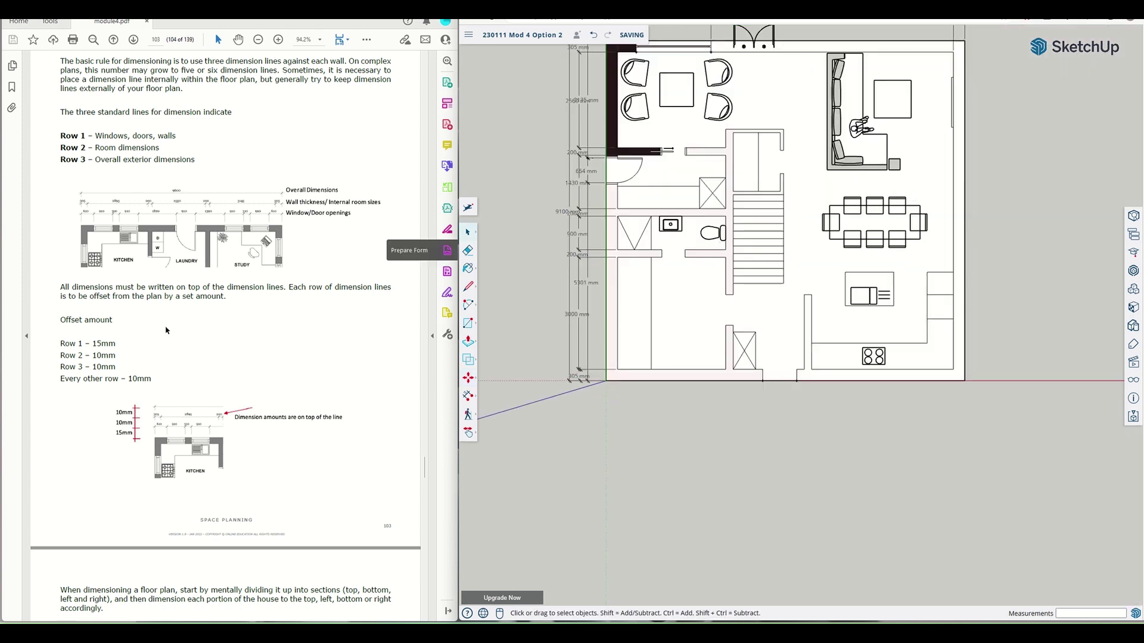
Draw a separate 1000 mm line along the red axis below the floor plan
left_click(578, 328)
scroll(1004, 399, "up", 3)
scroll(827, 455, "down", 5)
scroll(828, 456, "up", 1)
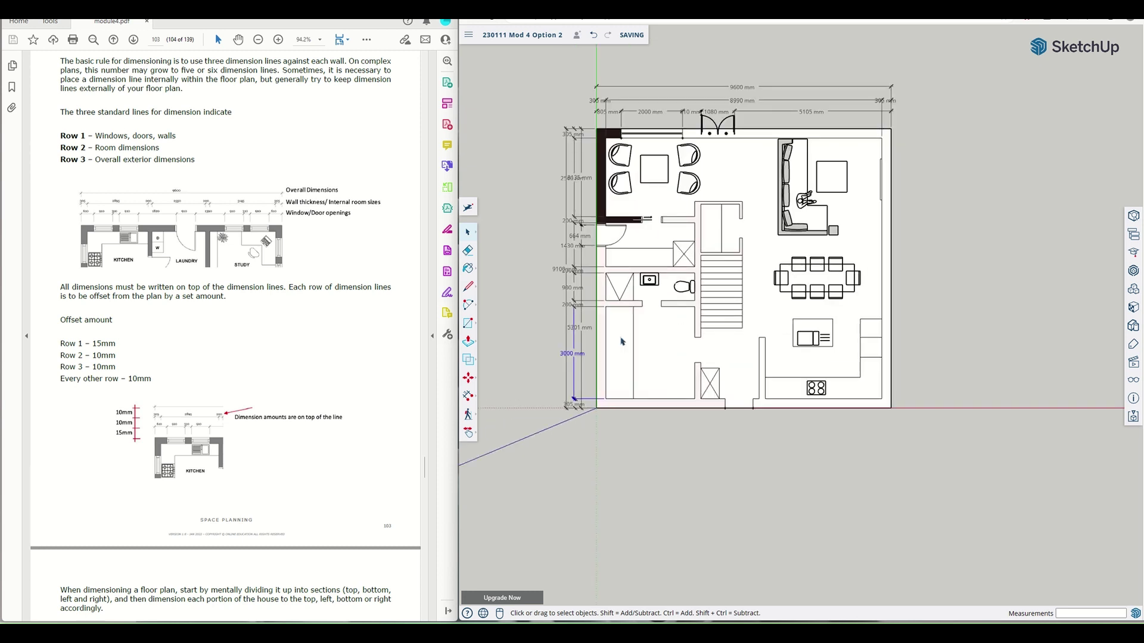
left_click(469, 288)
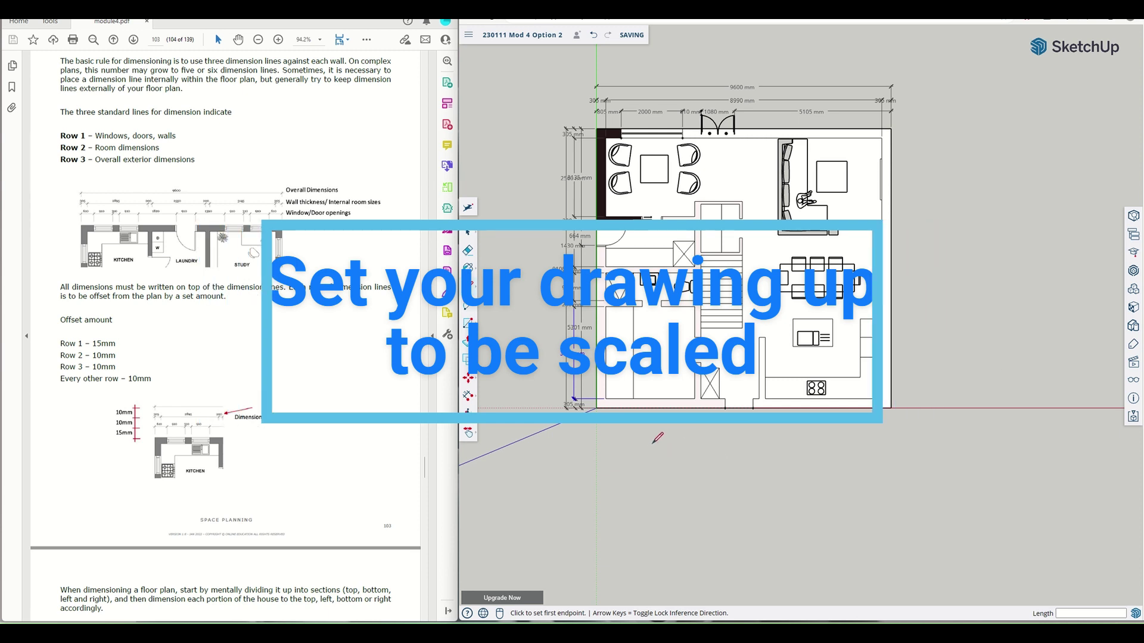
left_click(615, 455)
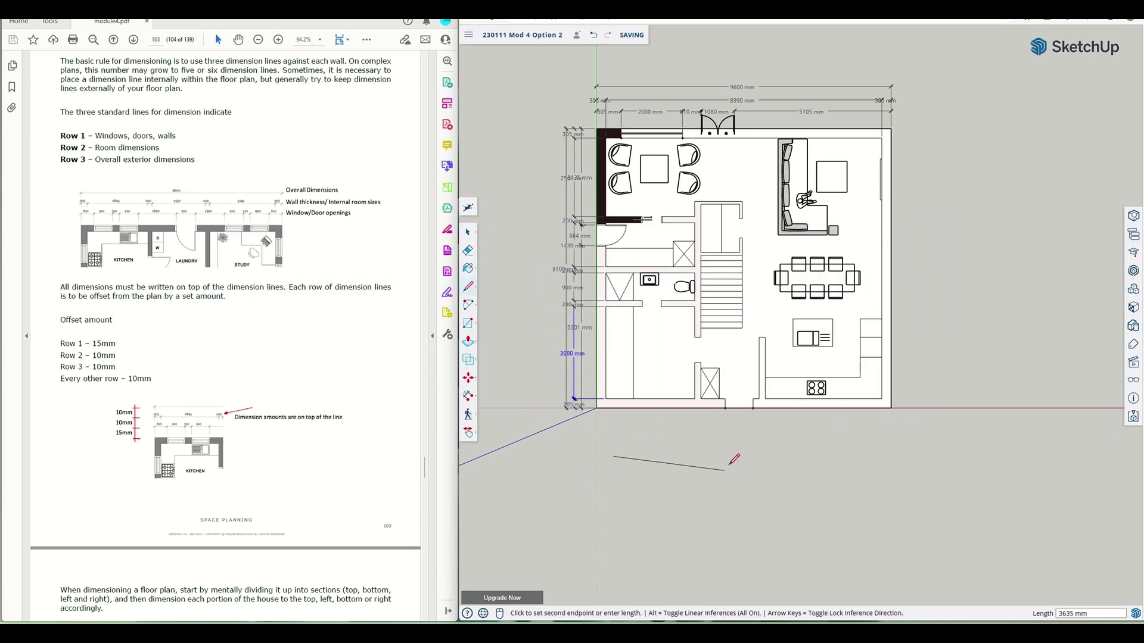
type("1000")
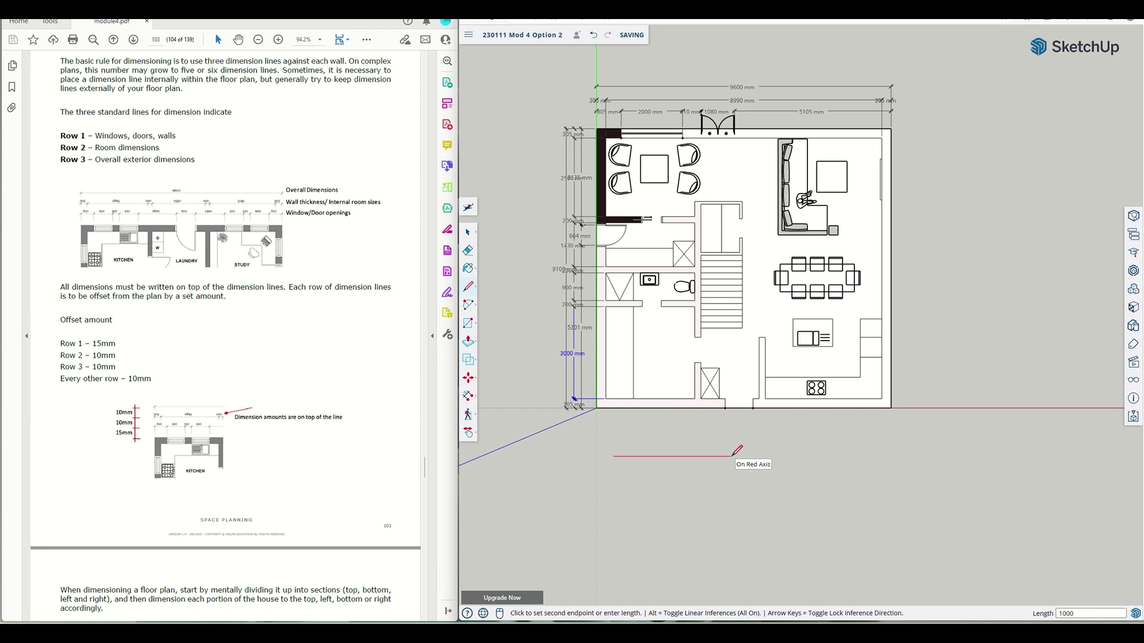
key("Return")
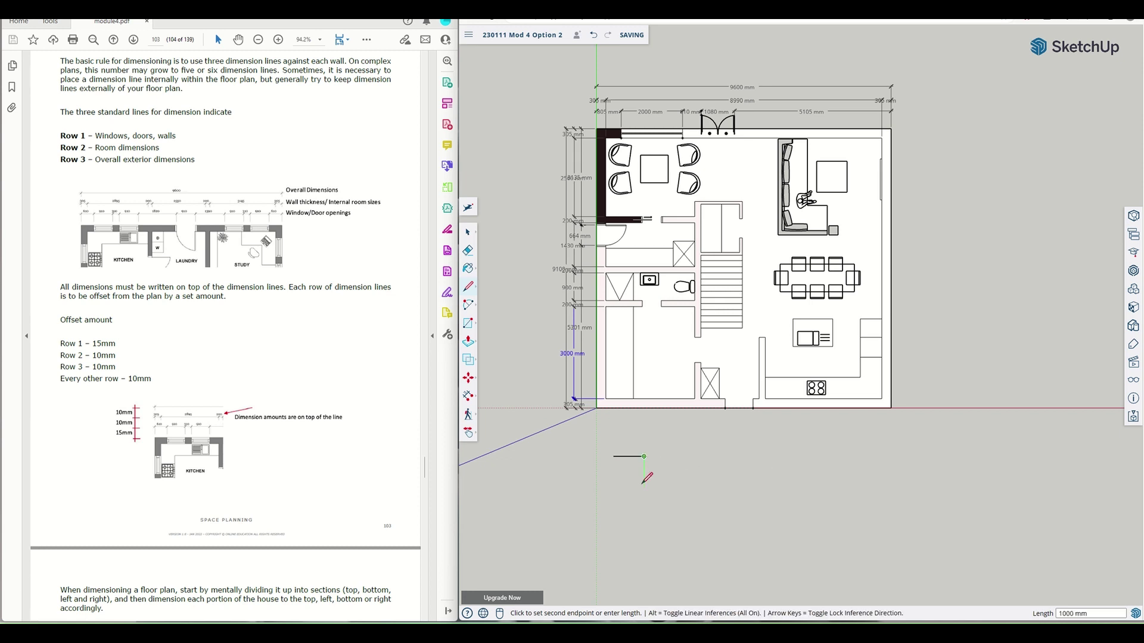
key("Escape")
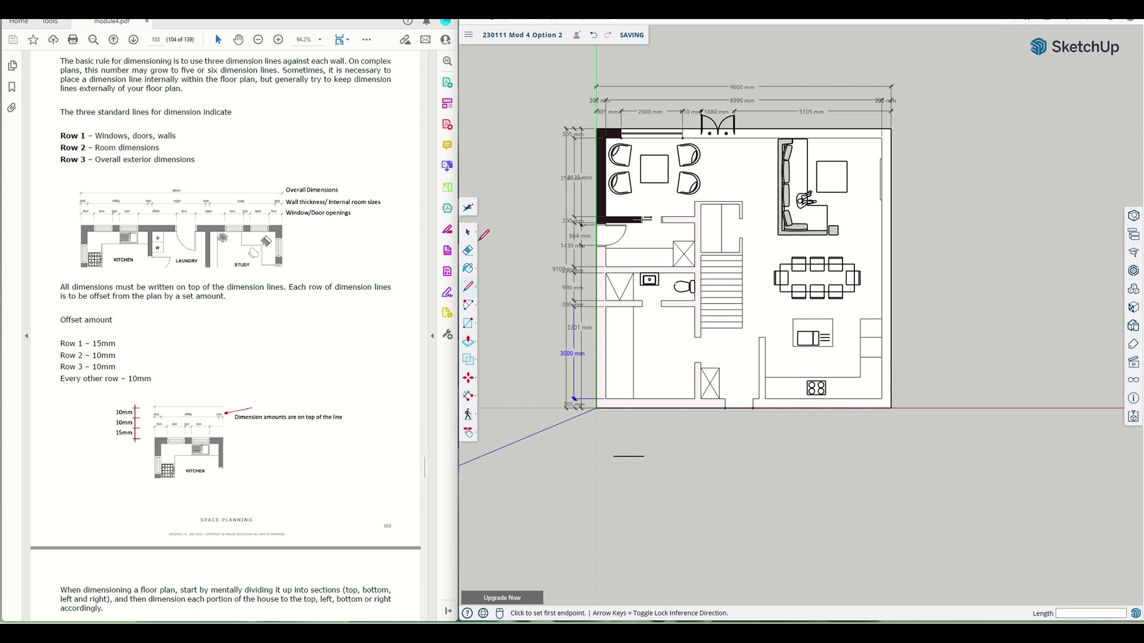
Draw a large rectangle that encloses the whole floor plan, its dimension rows and the separate reference line
left_click(468, 324)
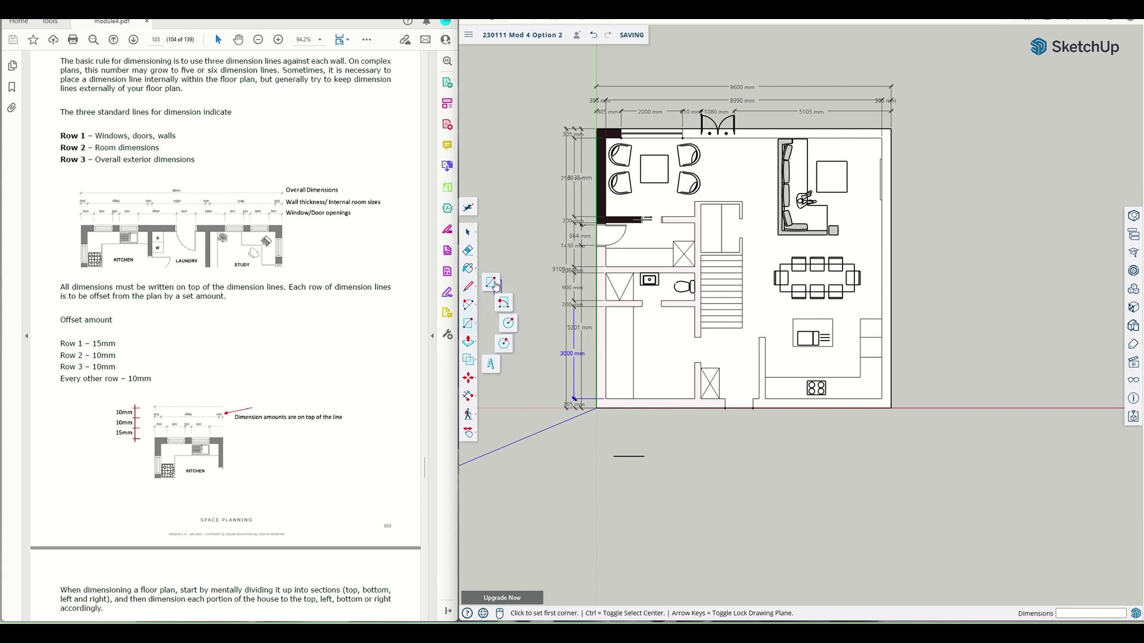
left_click(494, 285)
scroll(522, 345, "down", 6)
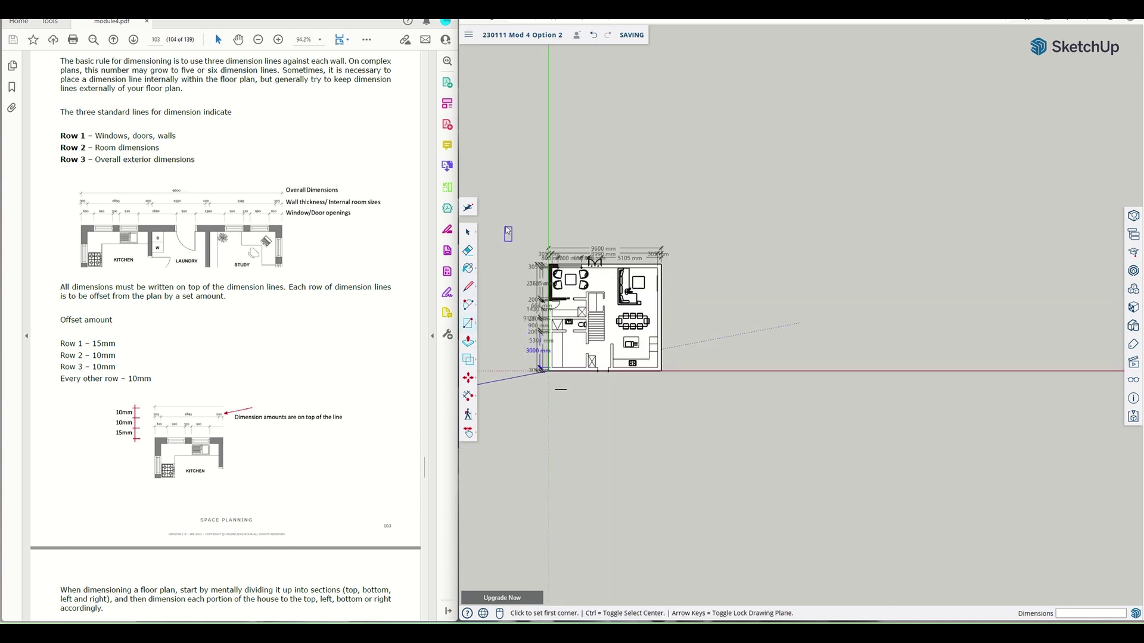
key("h")
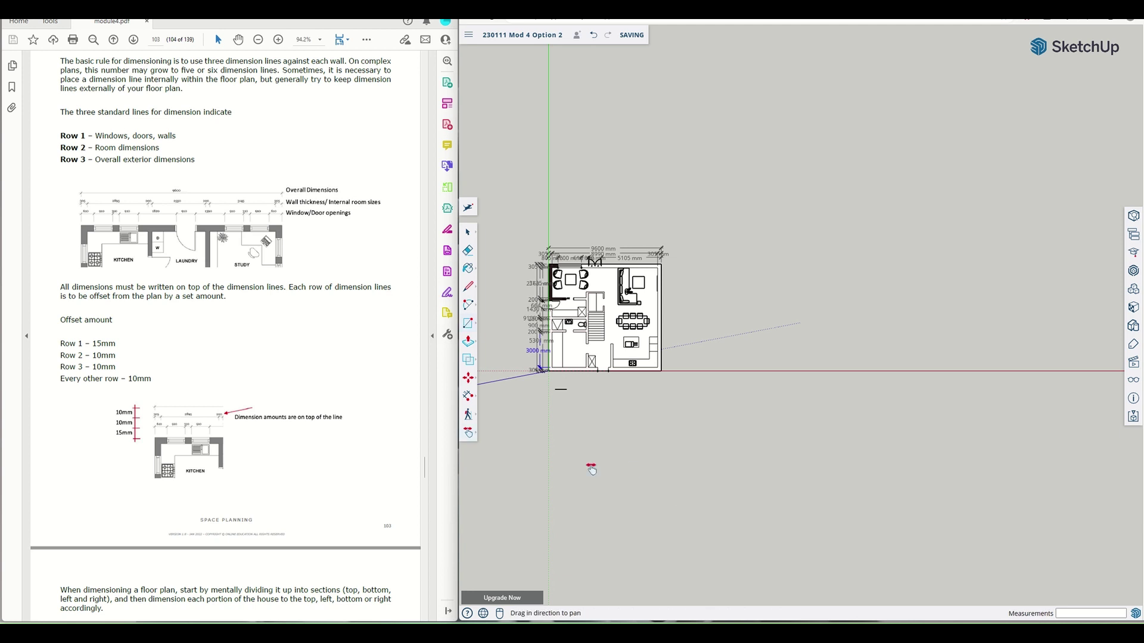
mouse_move(531, 438)
left_mouse_down()
mouse_move(753, 477)
mouse_move(699, 473)
left_mouse_up()
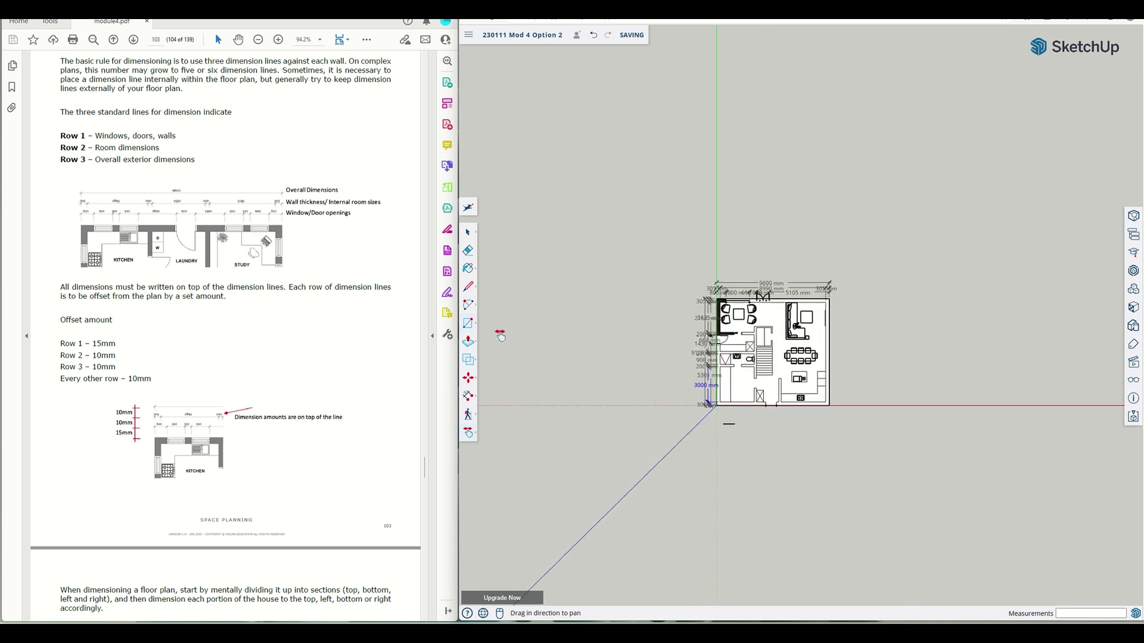
key("r")
left_click(603, 231)
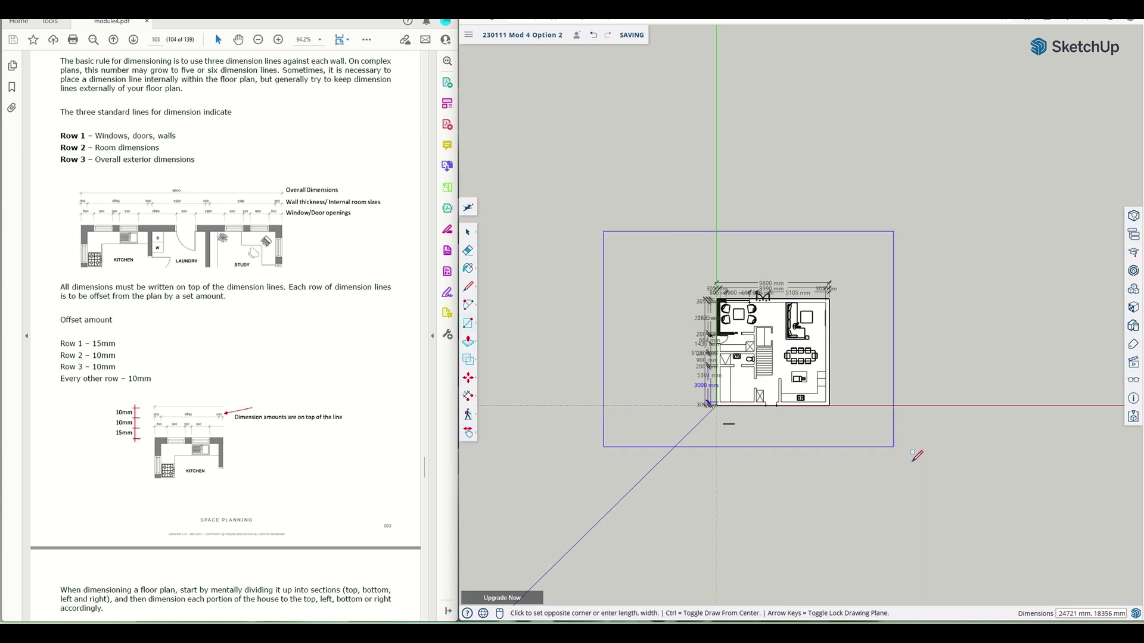
left_click(934, 504)
scroll(808, 444, "up", 4)
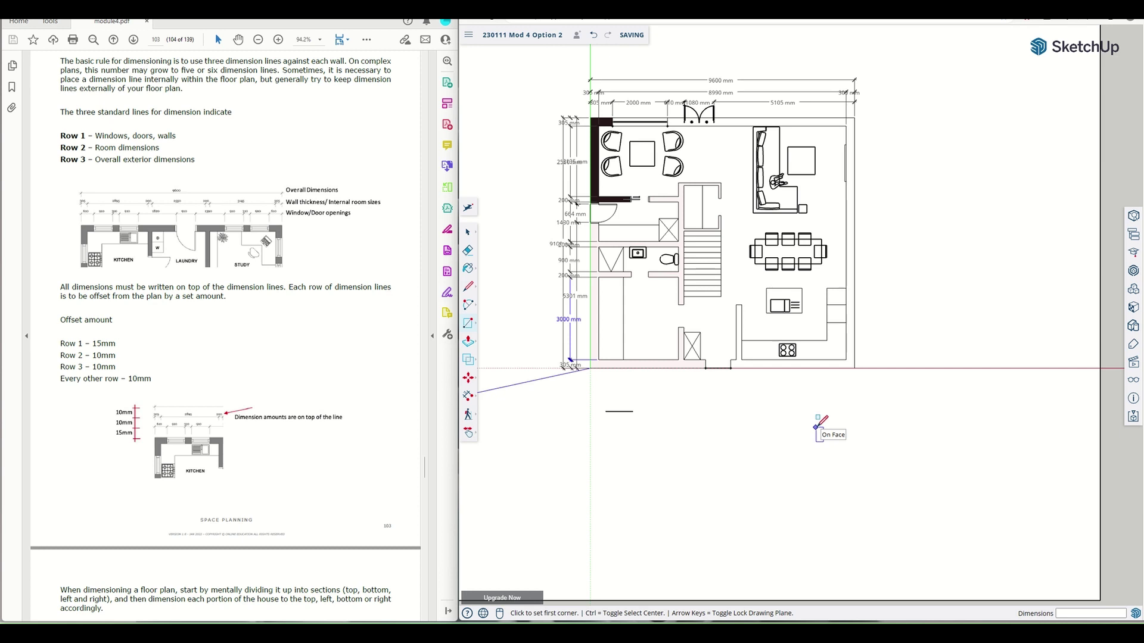
scroll(815, 427, "up", 2)
scroll(816, 426, "down", 5)
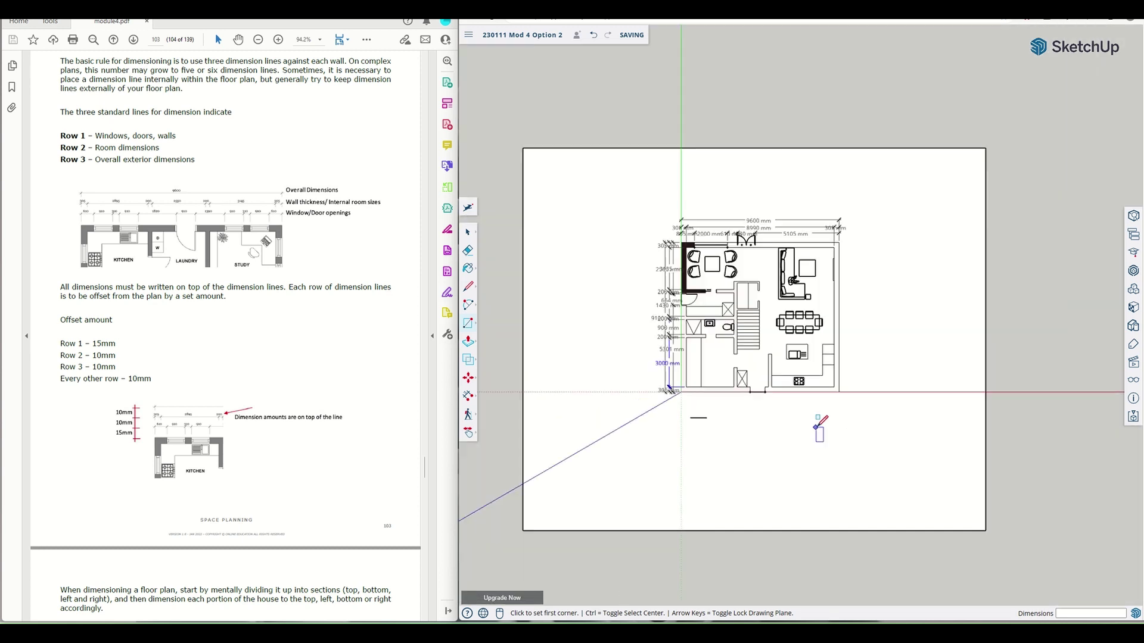
scroll(817, 428, "down", 2)
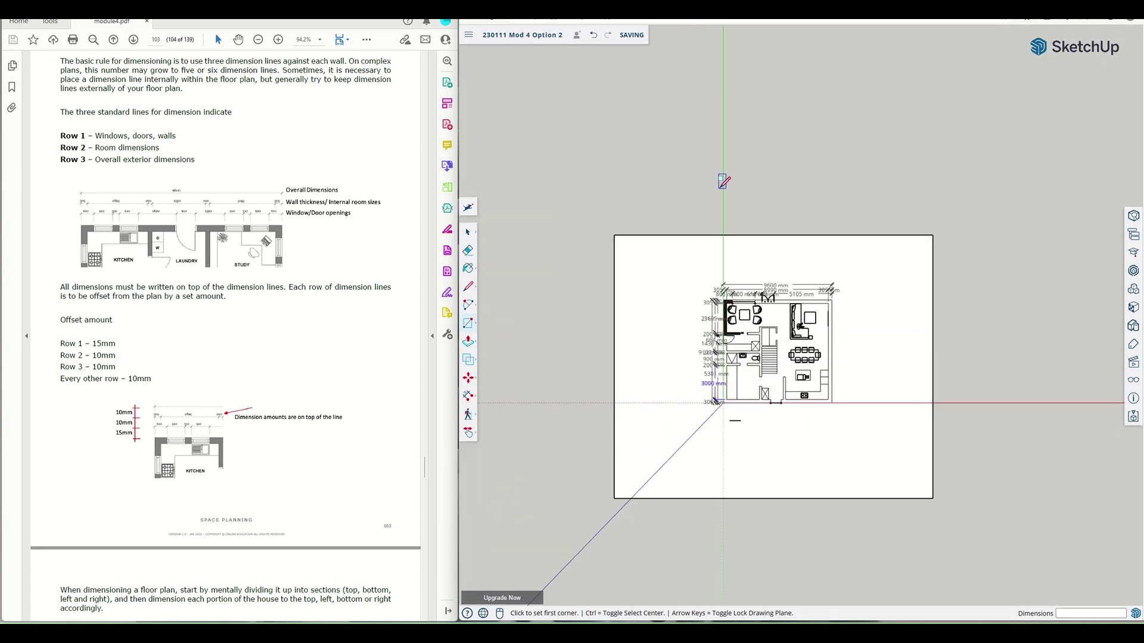
Hide the drawing axes
left_click(466, 233)
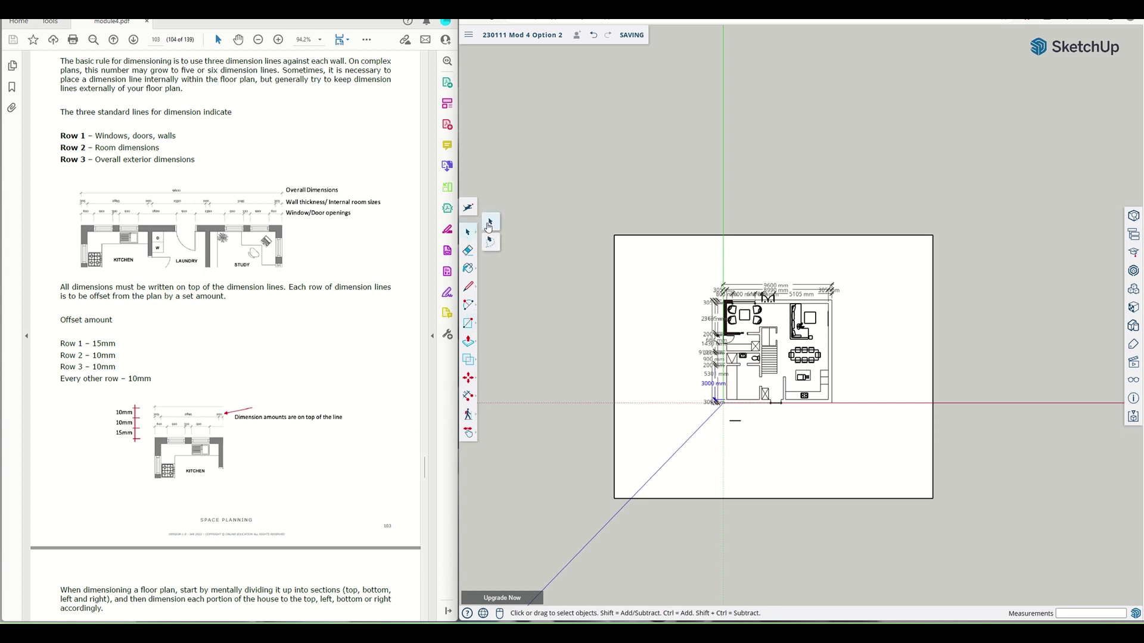
right_click(724, 188)
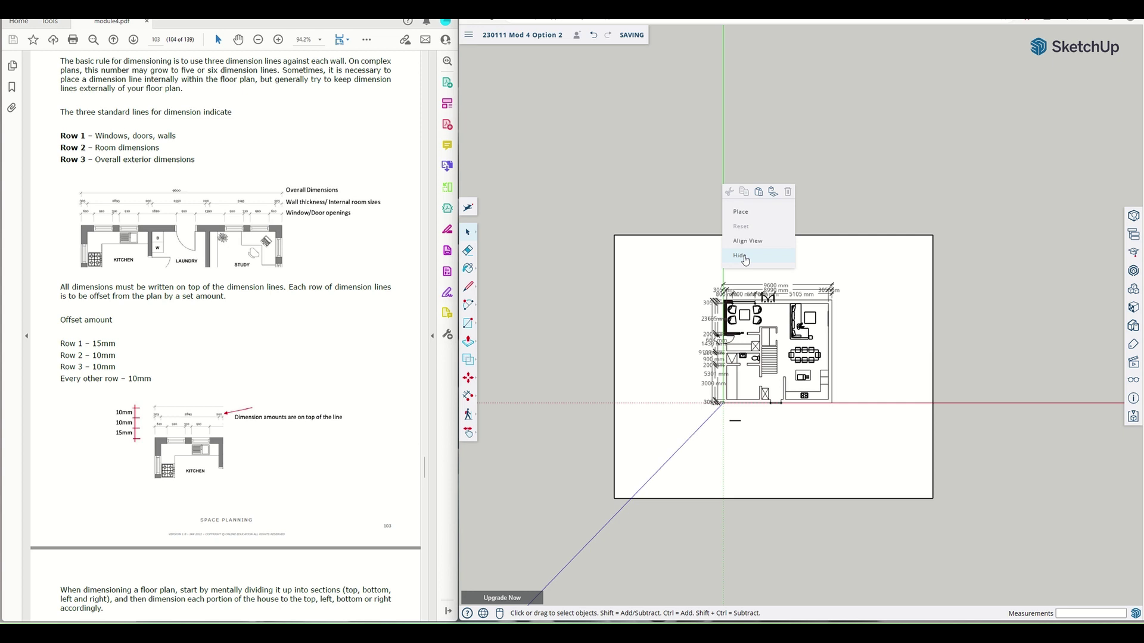
left_click(744, 260)
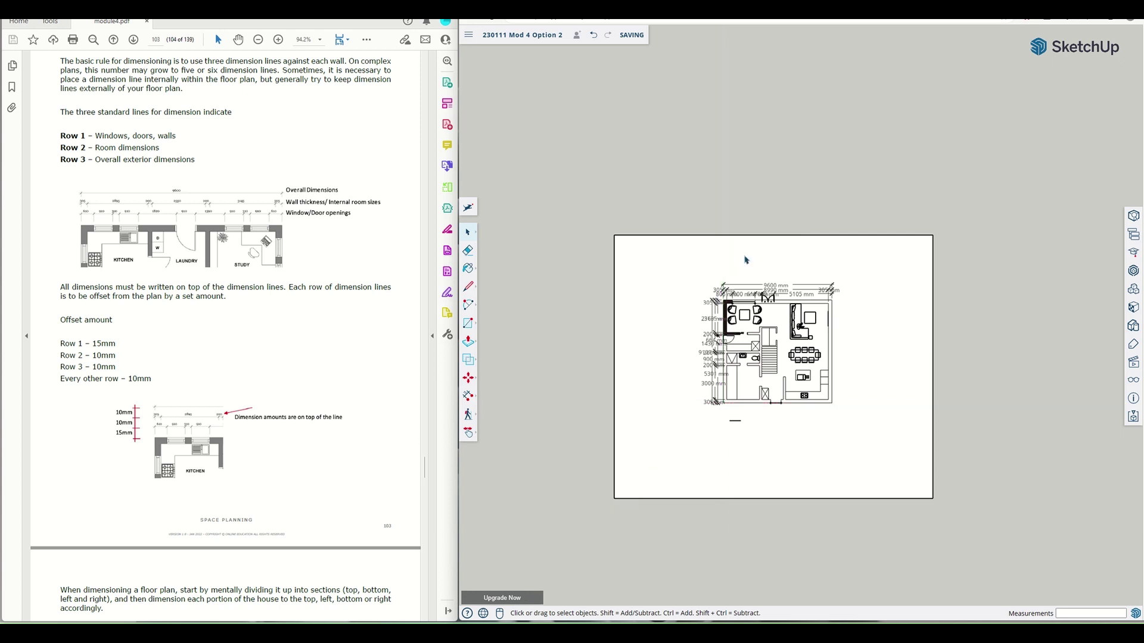
Check the scenes and standard views, and save the model with all unused items purged
scroll(867, 346, "up", 3)
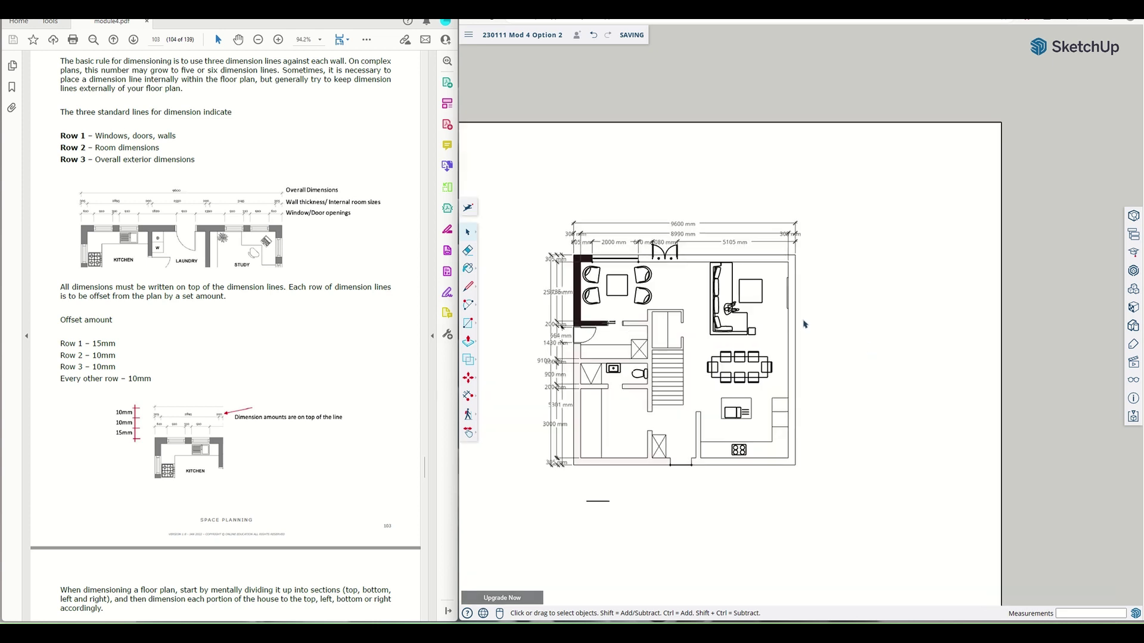
scroll(749, 219, "down", 3)
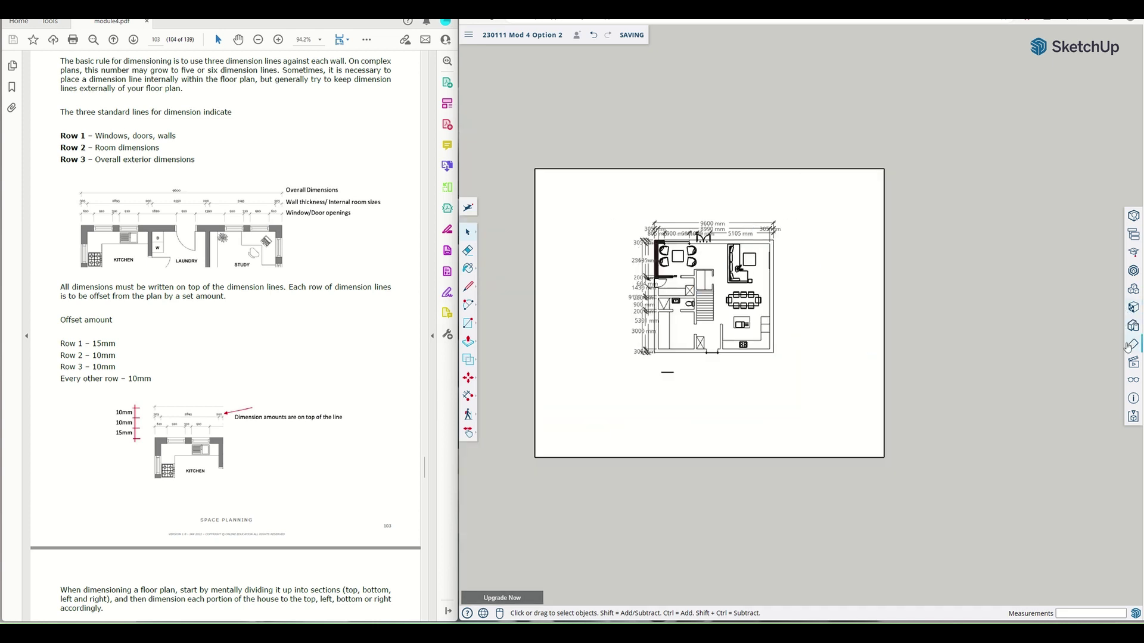
left_click(1133, 363)
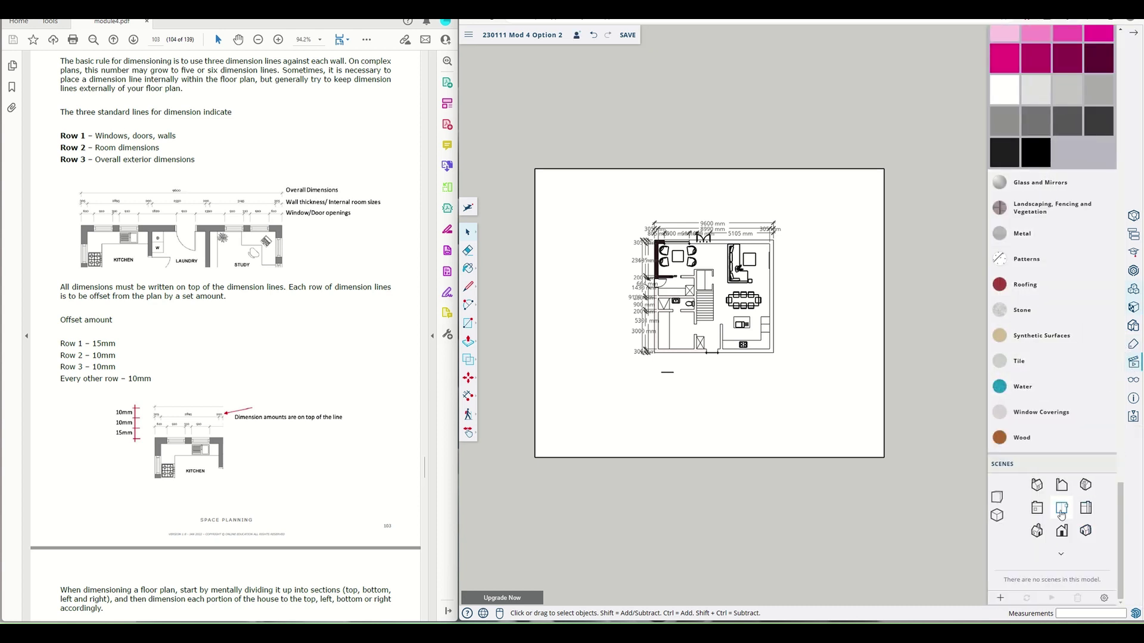
left_click(624, 35)
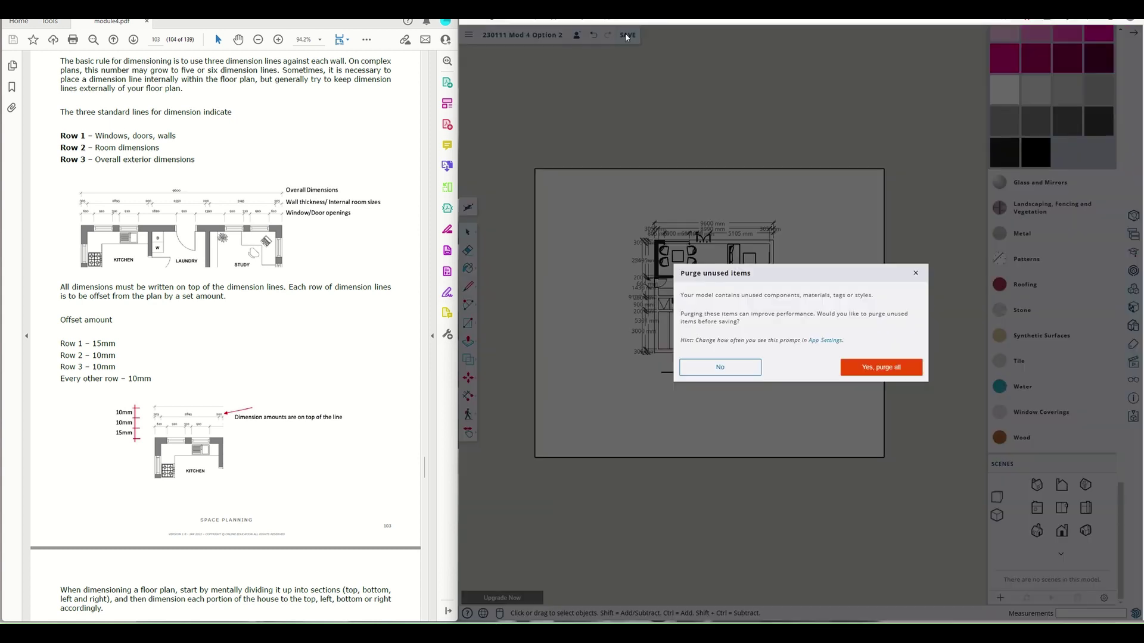
left_click(881, 367)
scroll(719, 319, "up", 5)
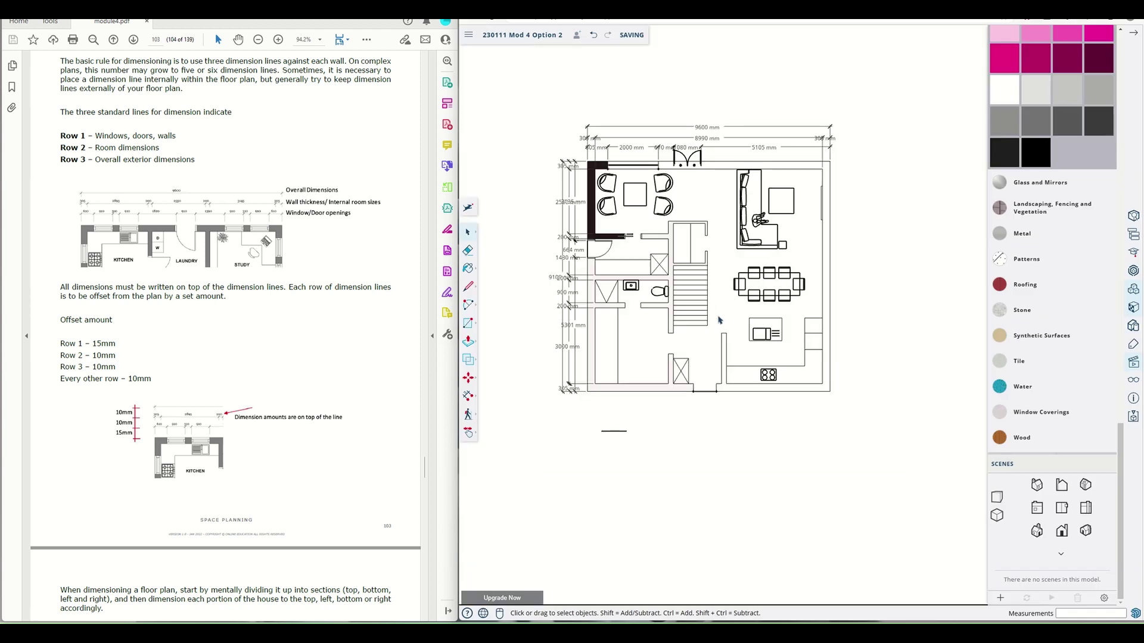
left_click(1133, 39)
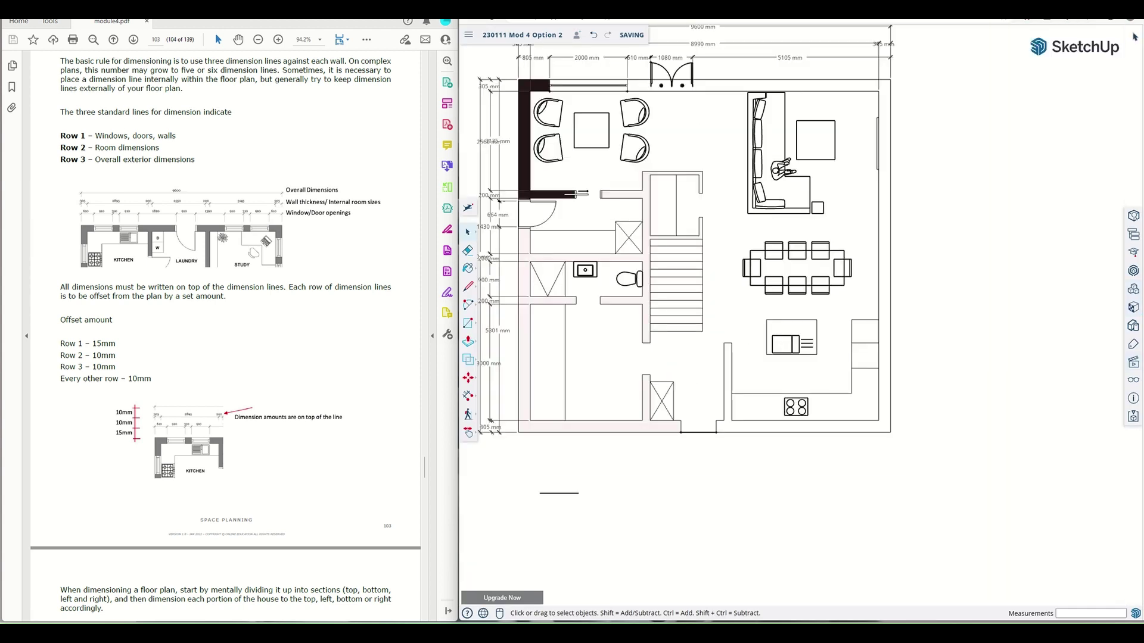
Examine the complete floor plan and both sides of dimension rows, framing them in the view
scroll(868, 294, "down", 2)
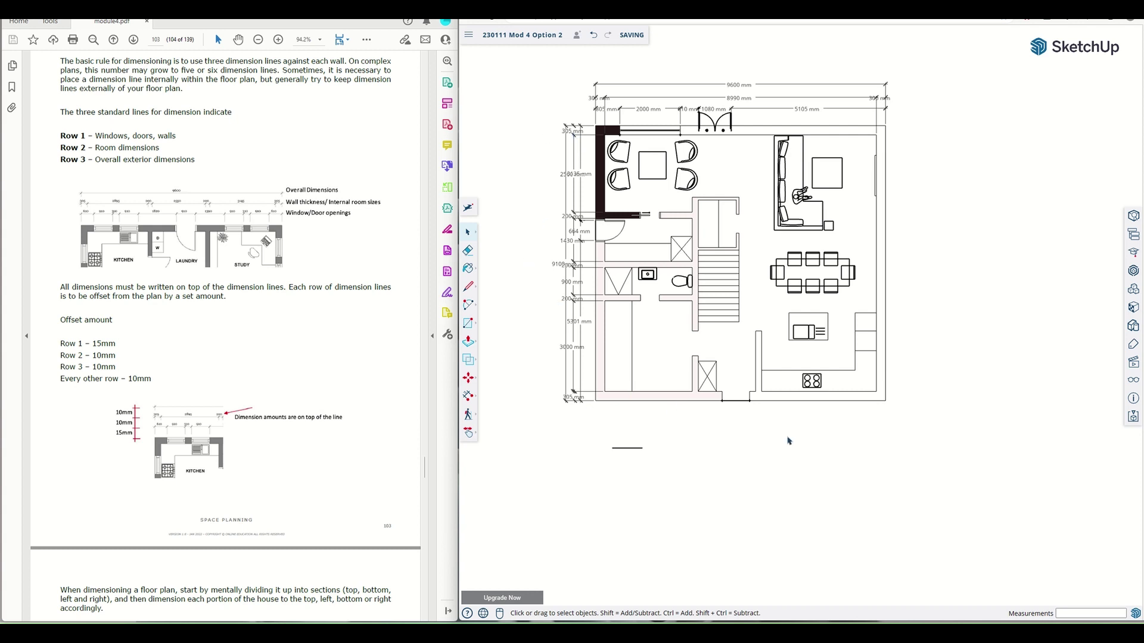
scroll(709, 300, "up", 1)
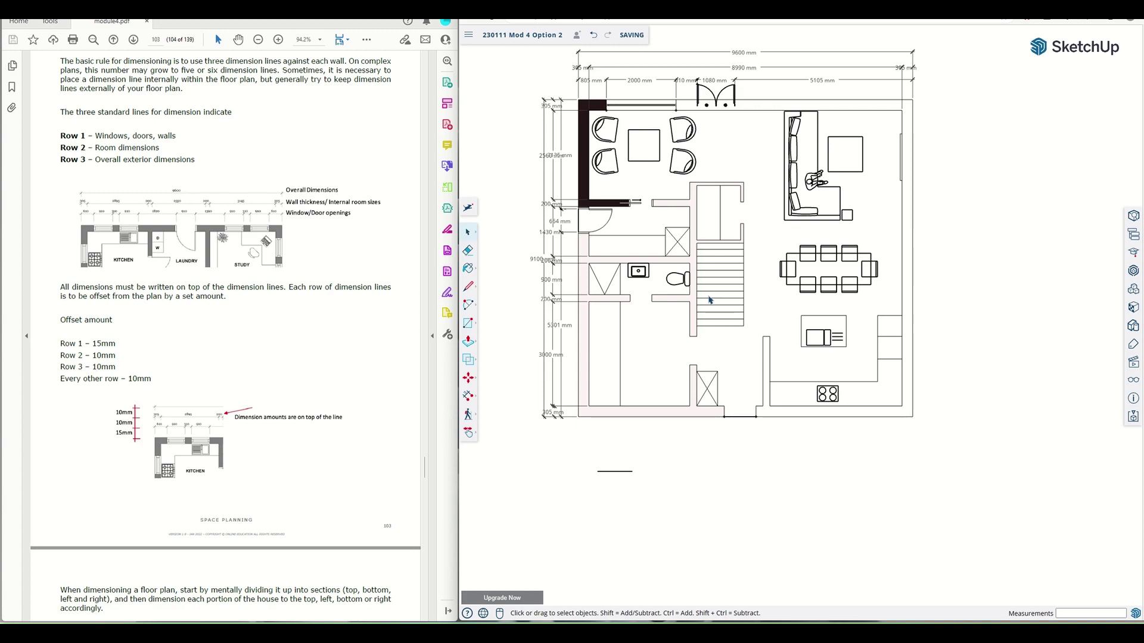
key("m")
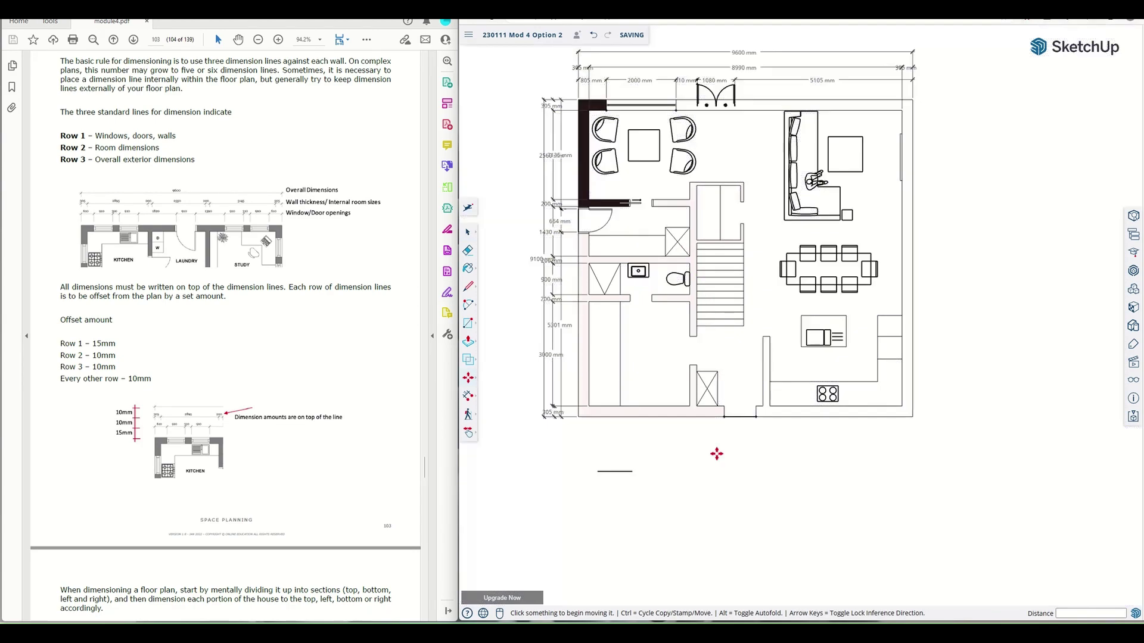
key("space")
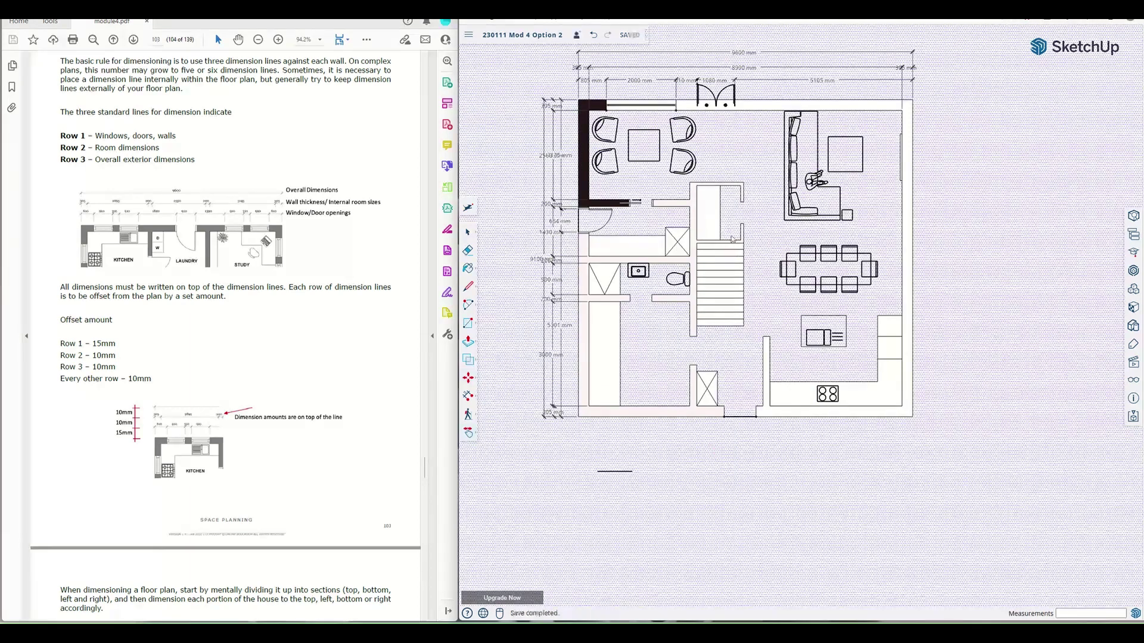
mouse_move(732, 239)
middle_mouse_down("shift")
mouse_move(868, 319)
mouse_move(877, 305)
middle_mouse_up("shift")
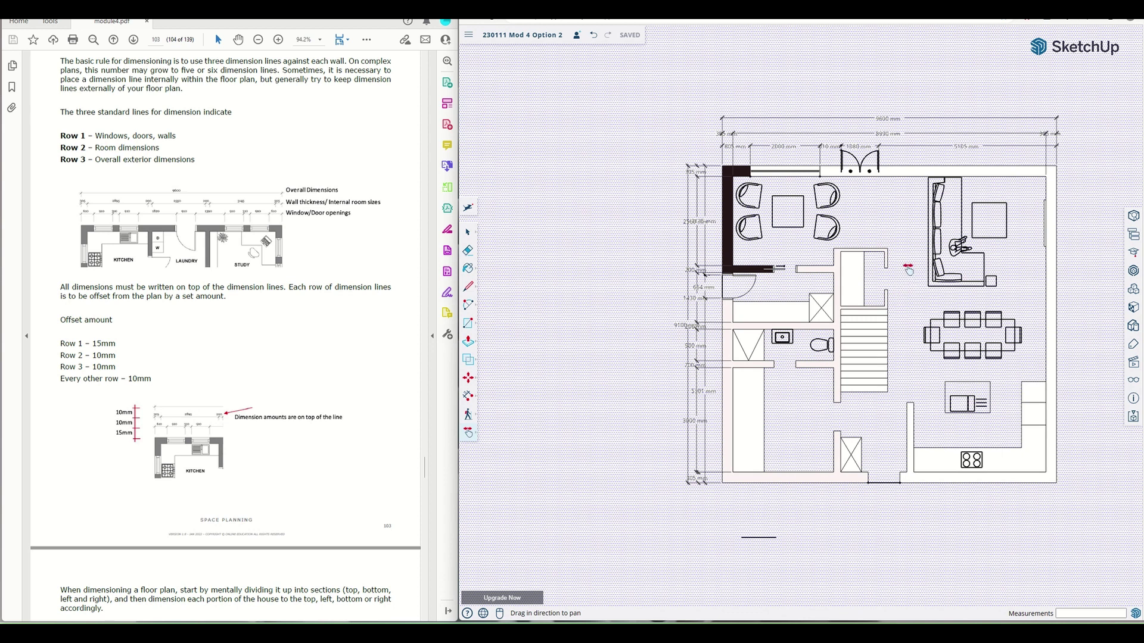
scroll(905, 270, "up", 4)
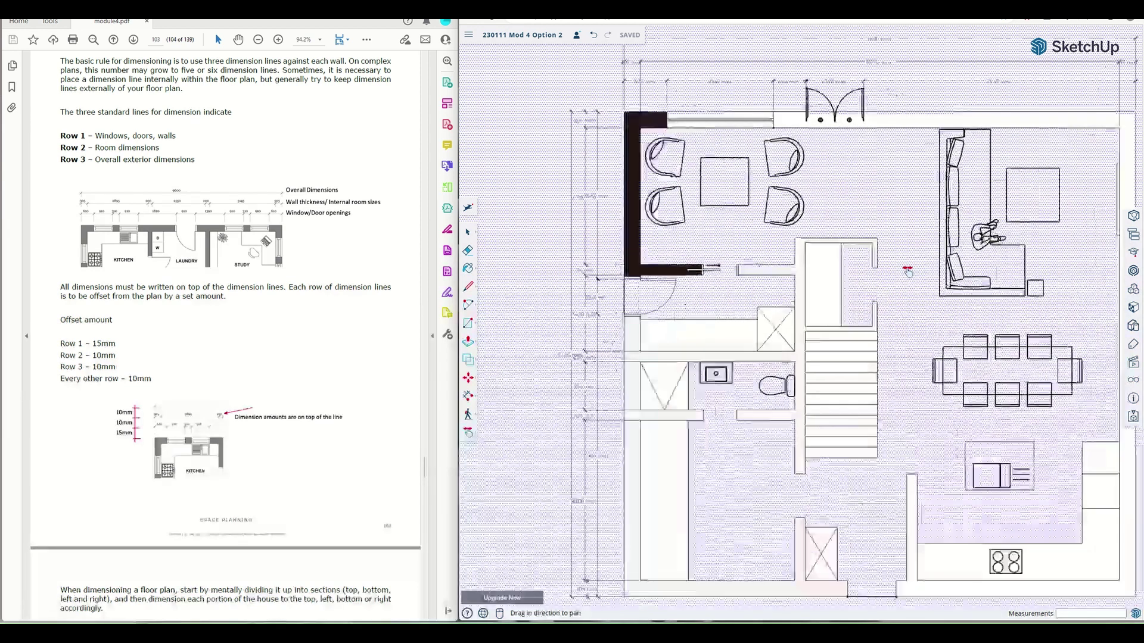
scroll(906, 271, "down", 1)
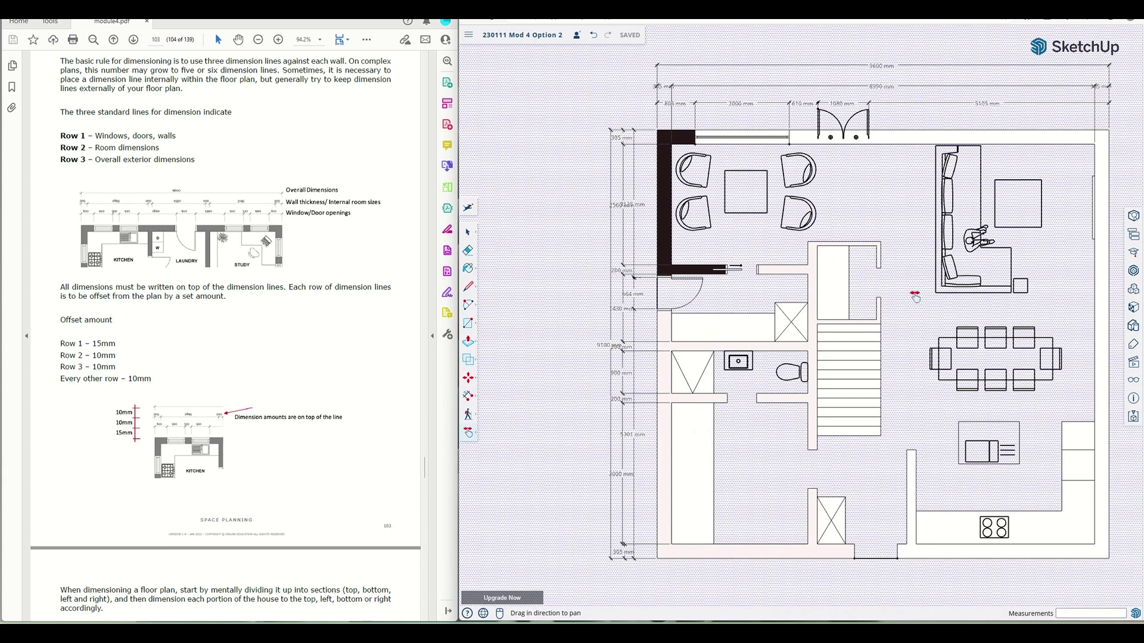
left_click_drag(915, 296, 843, 300)
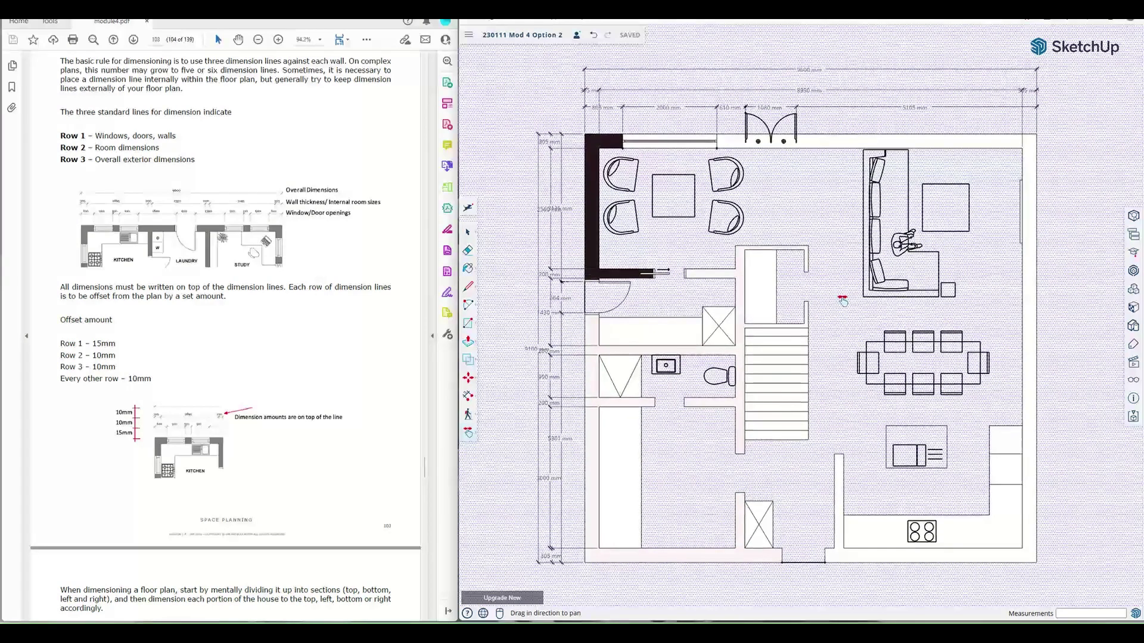
key("m")
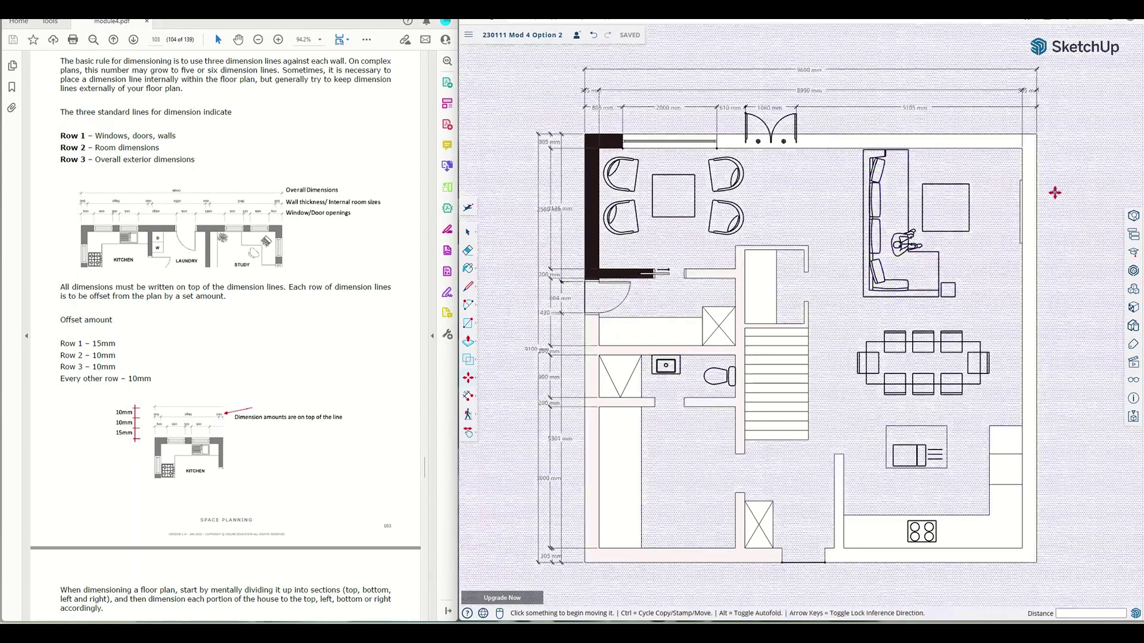
left_click(1054, 193)
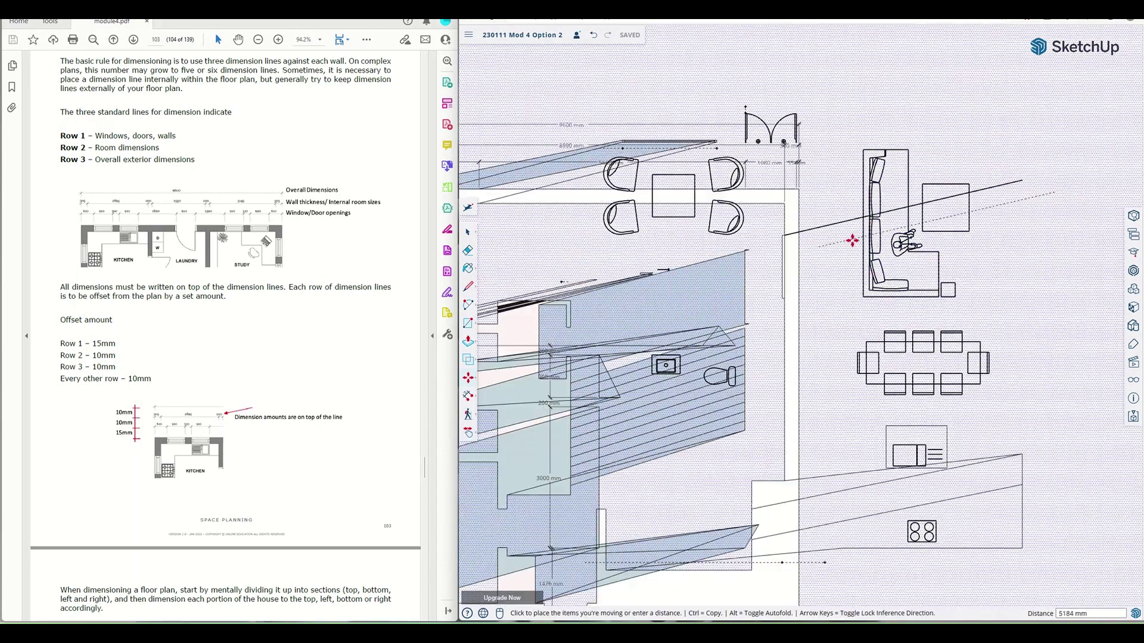
key("Escape")
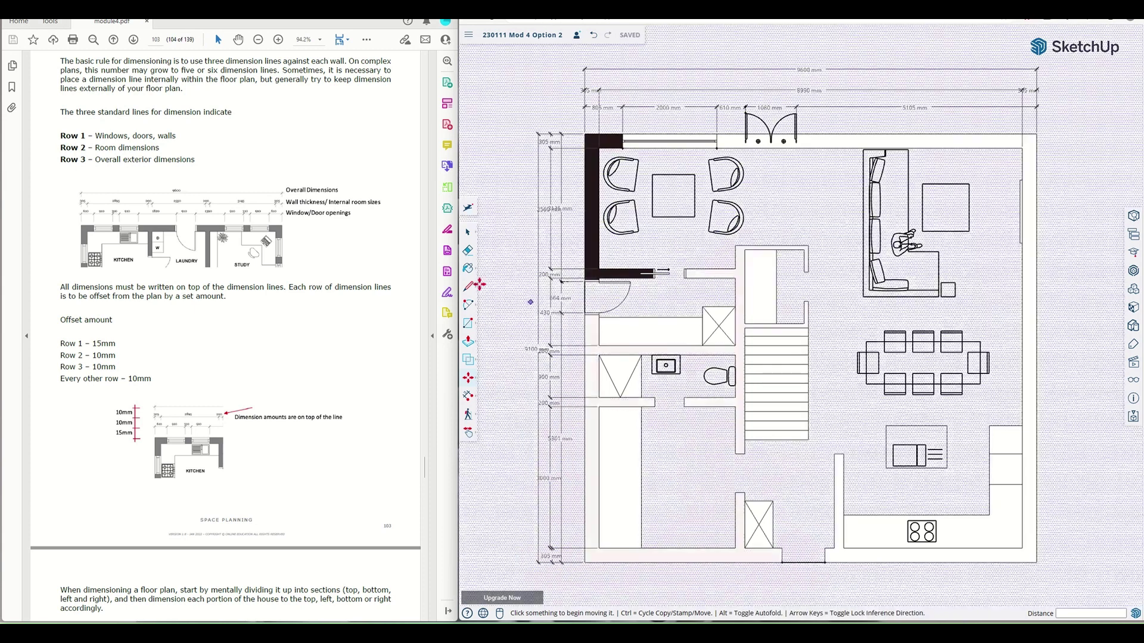
left_click(468, 232)
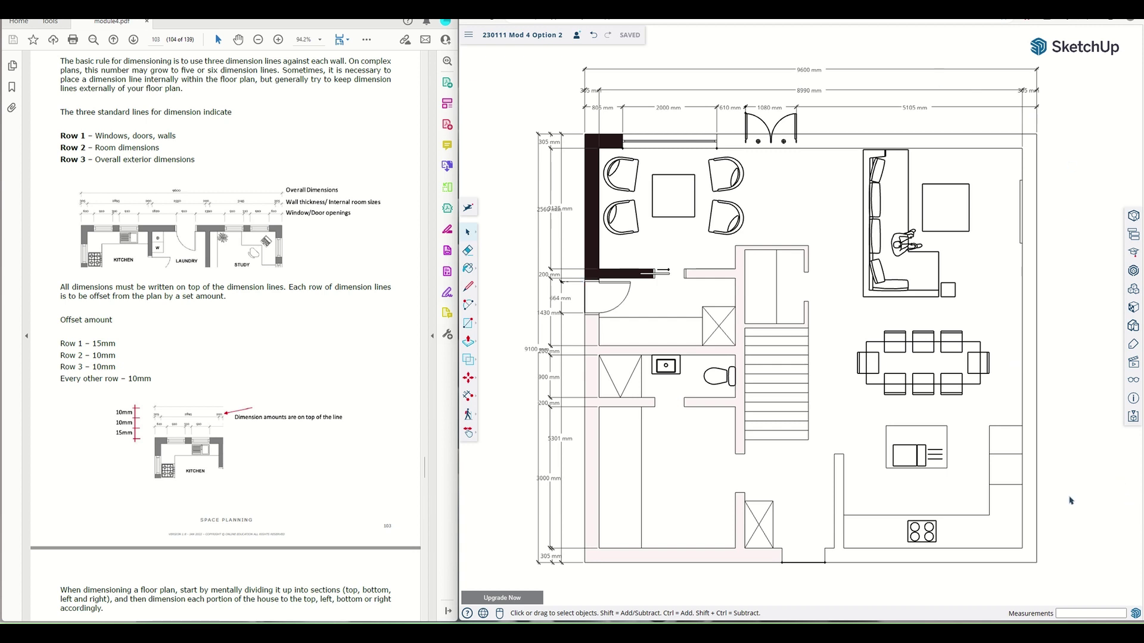
Draw a separate horizontal 1000 mm reference line outside the floor plan, beside its kitchen corner
left_click(468, 287)
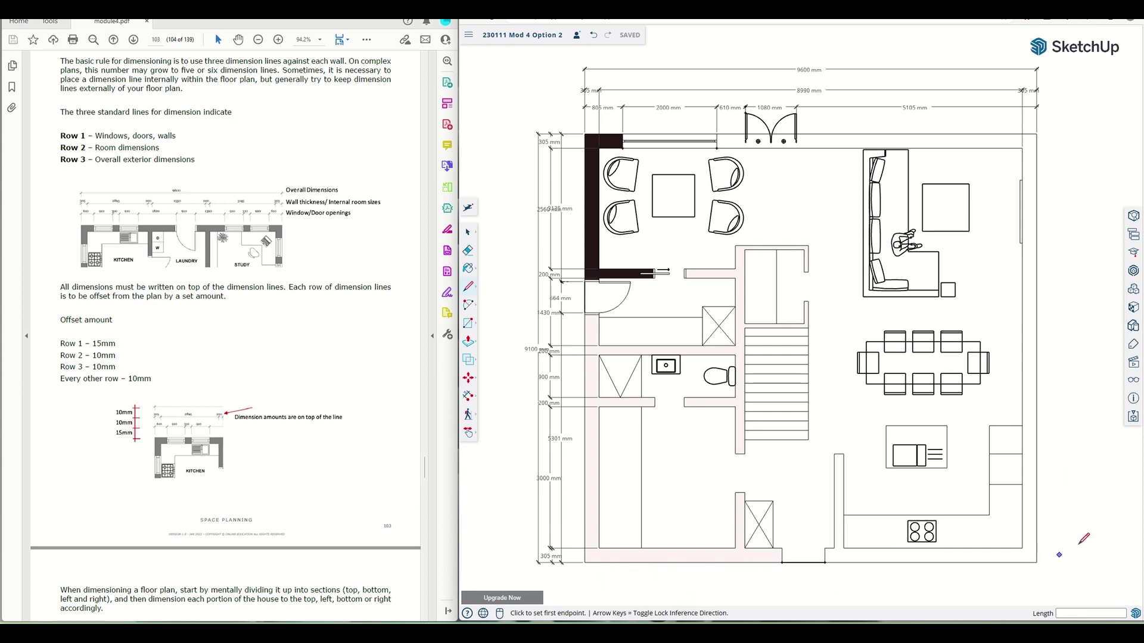
left_click(1059, 529)
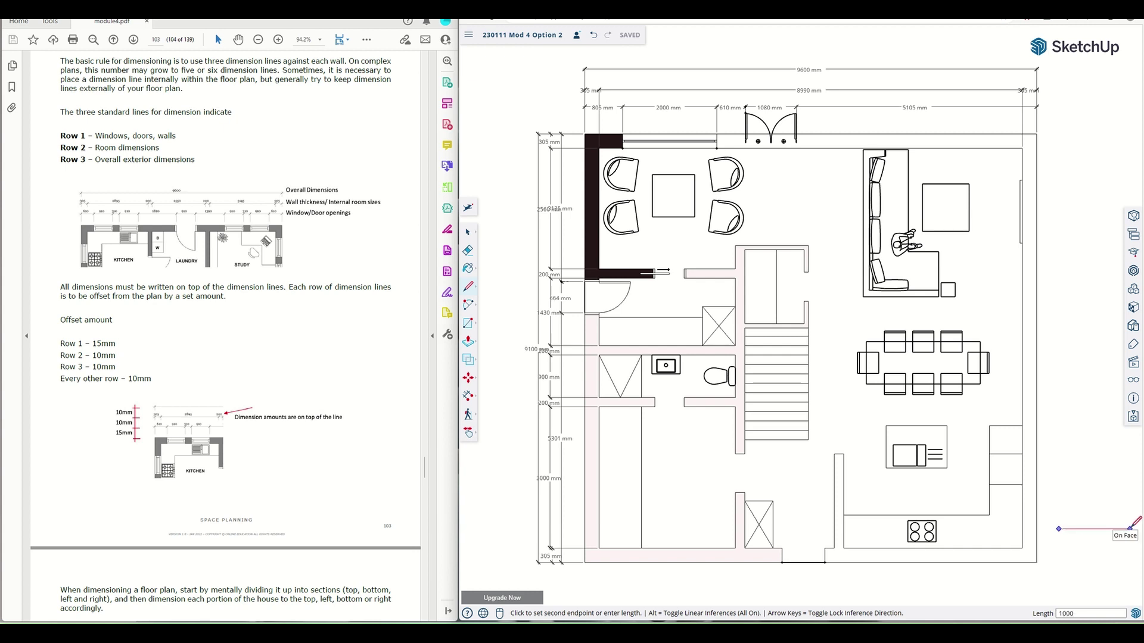
key("Return")
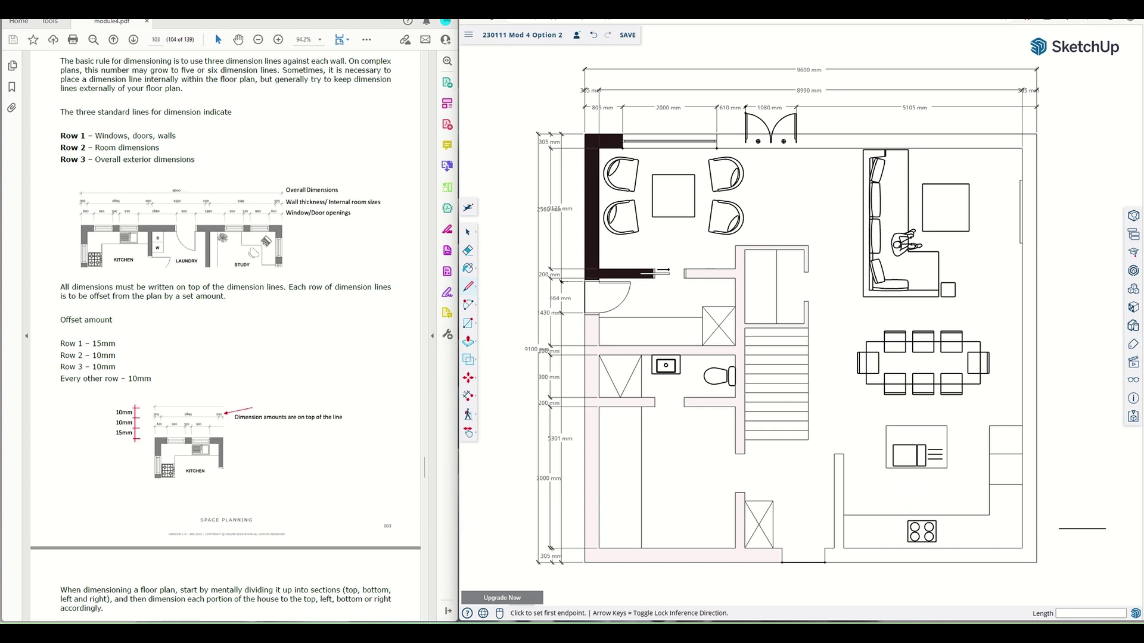
Switch to Snipping Tool and capture a rectangular area covering the floor plan, its dimension rows and the reference line
key("super")
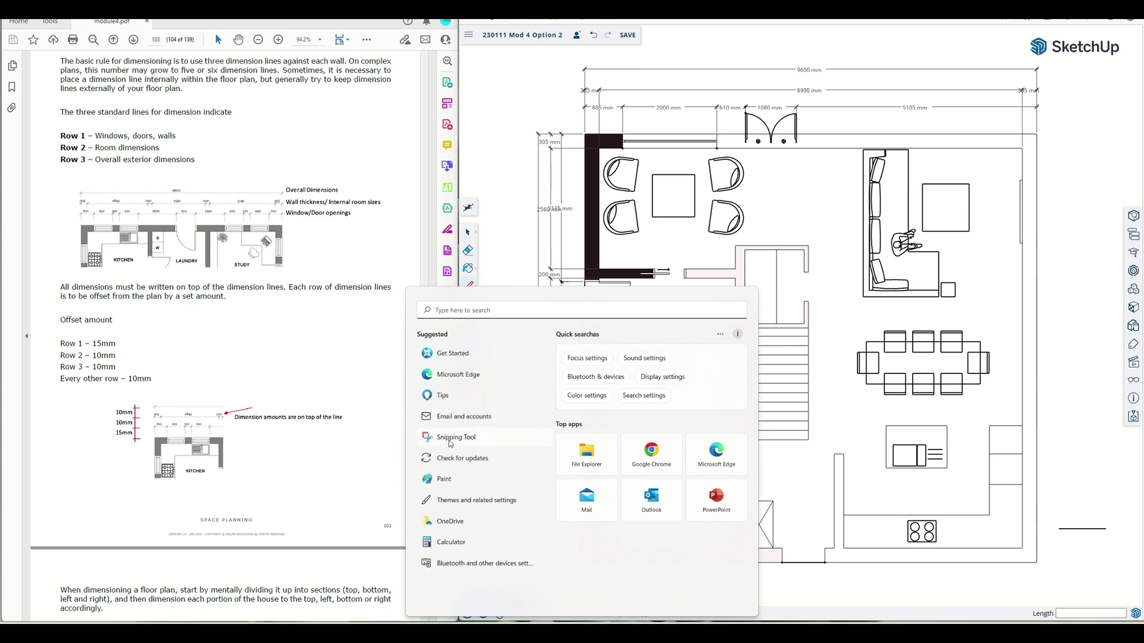
left_click(451, 439)
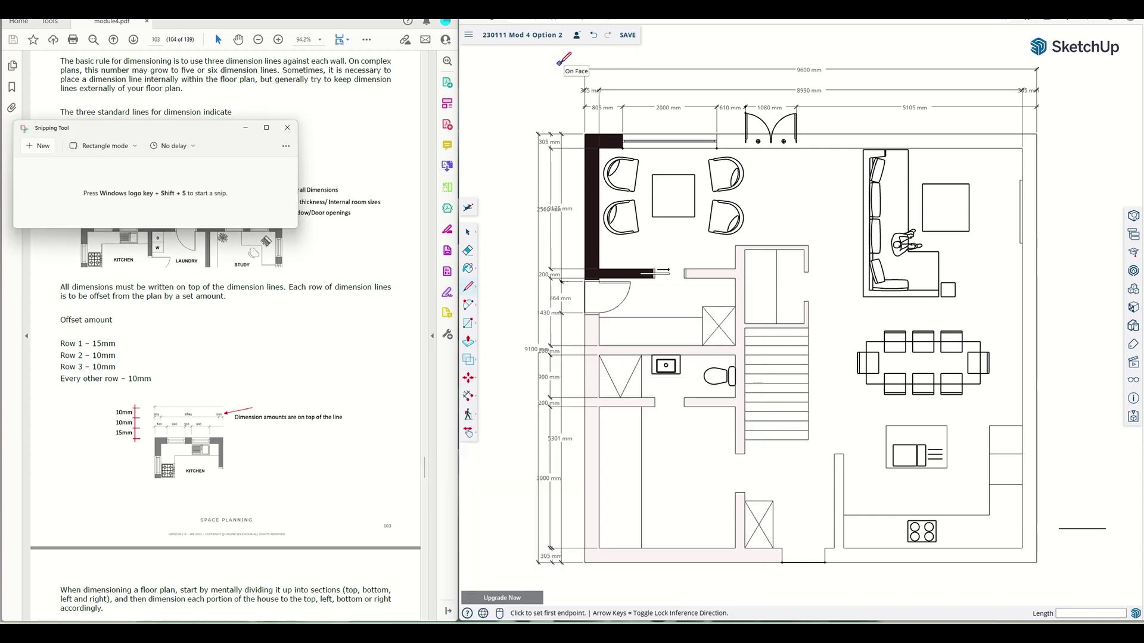
key("super+shift+s")
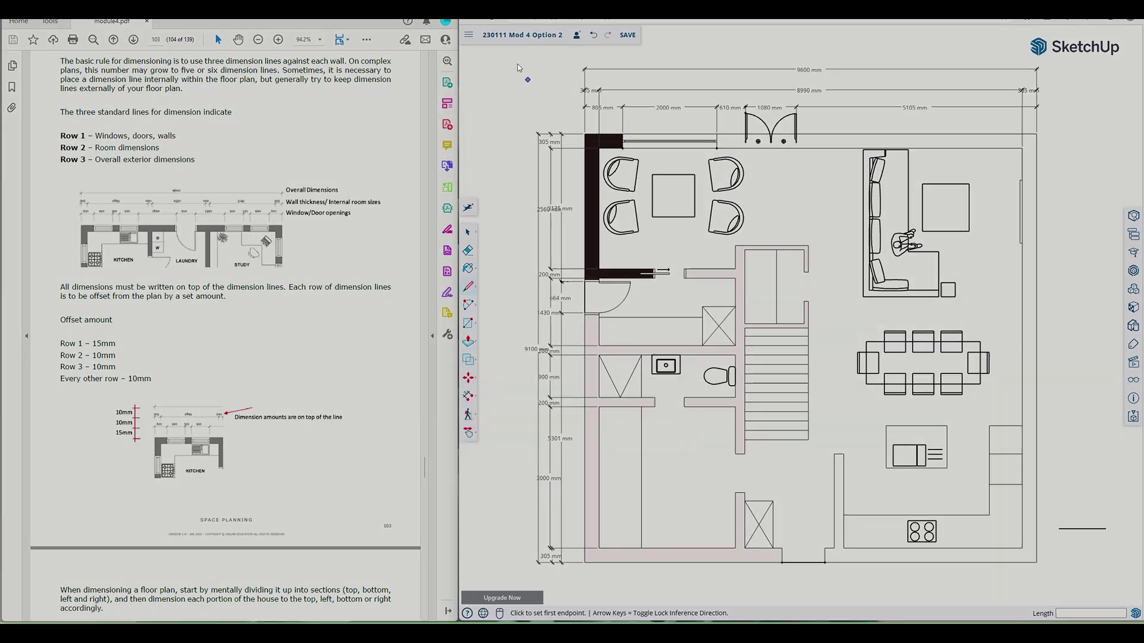
mouse_move(504, 58)
left_mouse_down()
mouse_move(1031, 509)
mouse_move(1086, 581)
mouse_move(1124, 584)
mouse_move(1117, 572)
left_mouse_up()
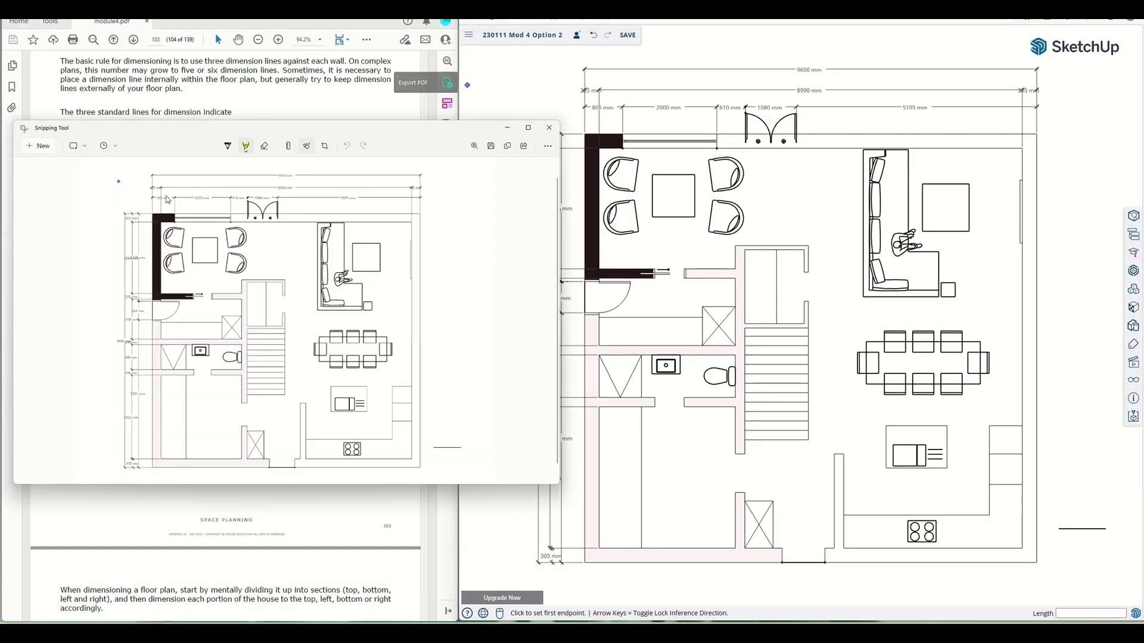
Move the snip window out of the way and retake the capture around the whole plan and reference line
mouse_move(239, 131)
left_mouse_down()
mouse_move(679, 152)
mouse_move(668, 139)
left_mouse_up()
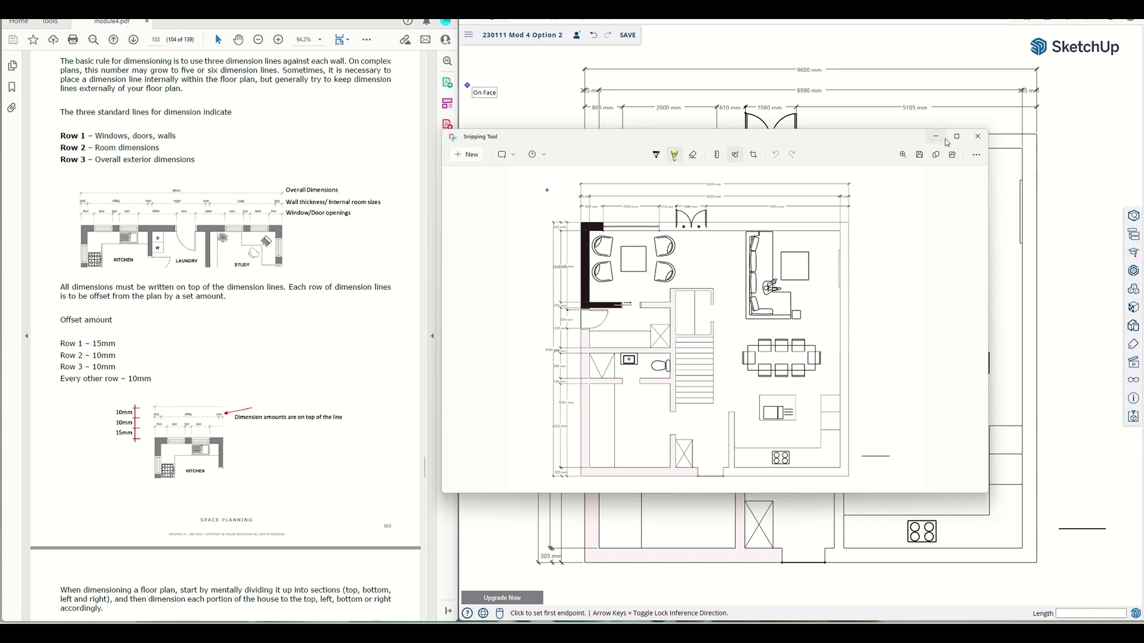
left_click_drag(621, 141, 320, 157)
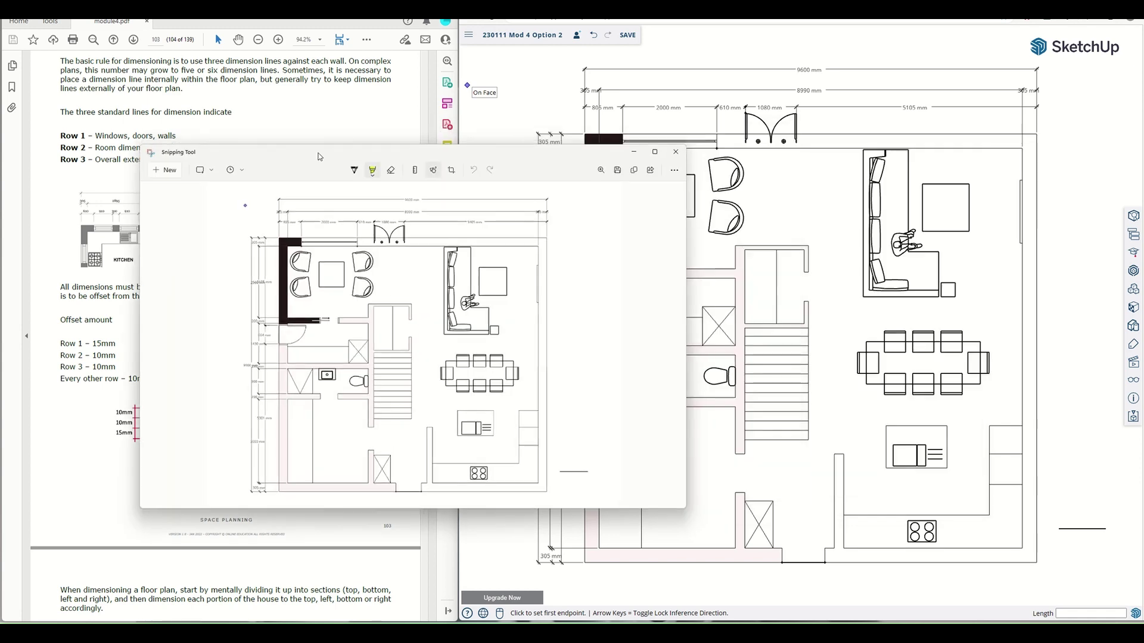
left_click(633, 151)
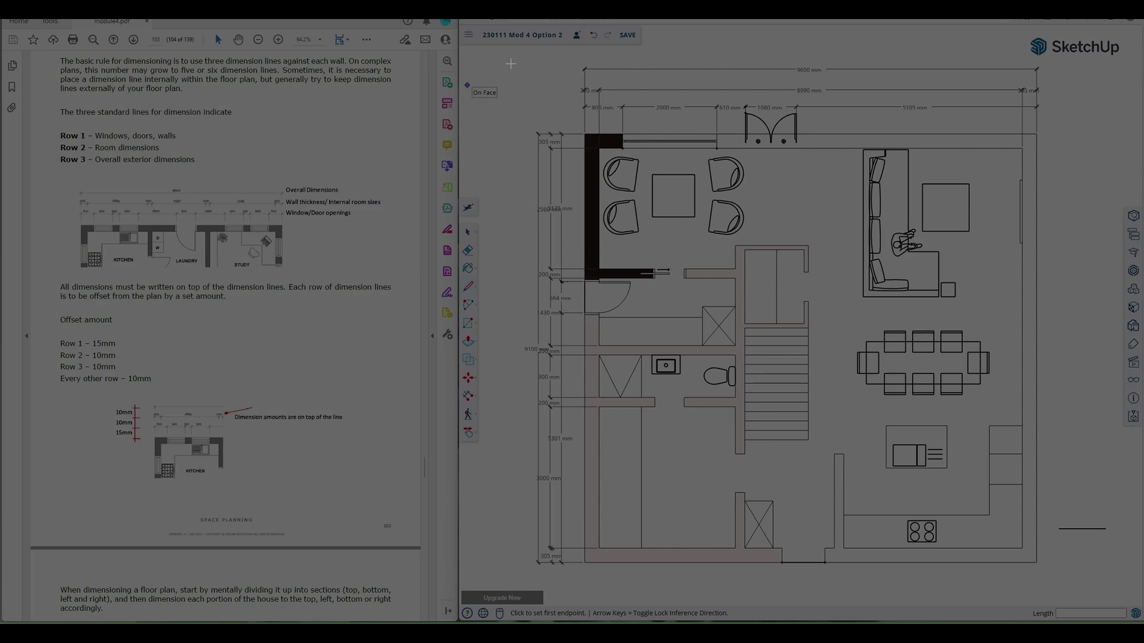
left_click_drag(515, 59, 1111, 575)
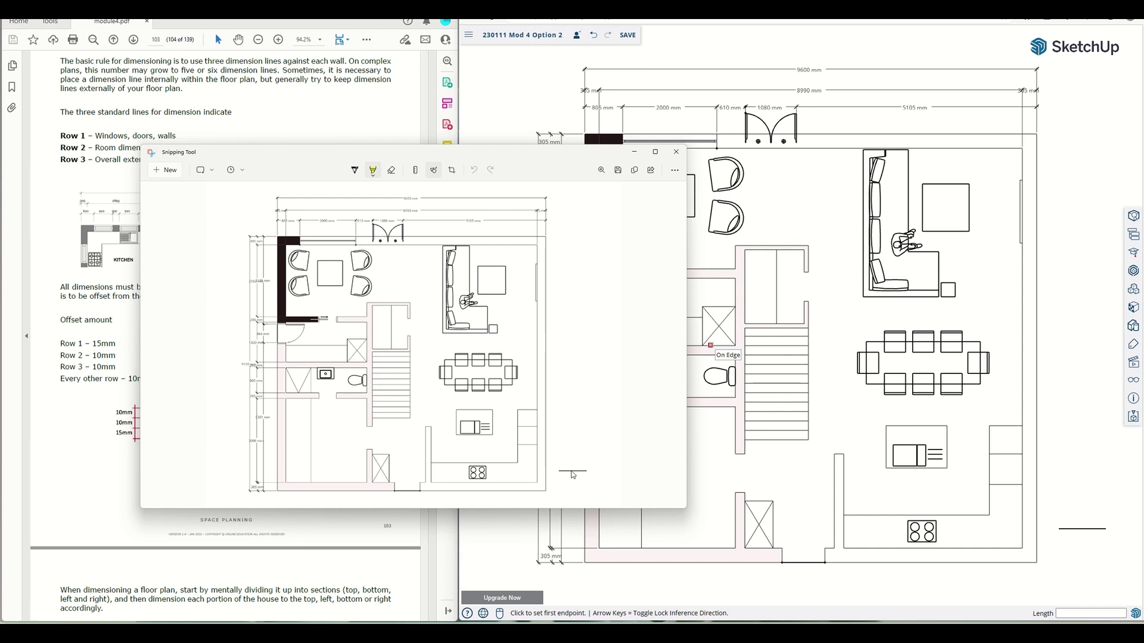
Save the snip as the JPG "Mod 4 completed floor plan" in the IDI Module 4 Youtube folder and close Snipping Tool
left_click(619, 172)
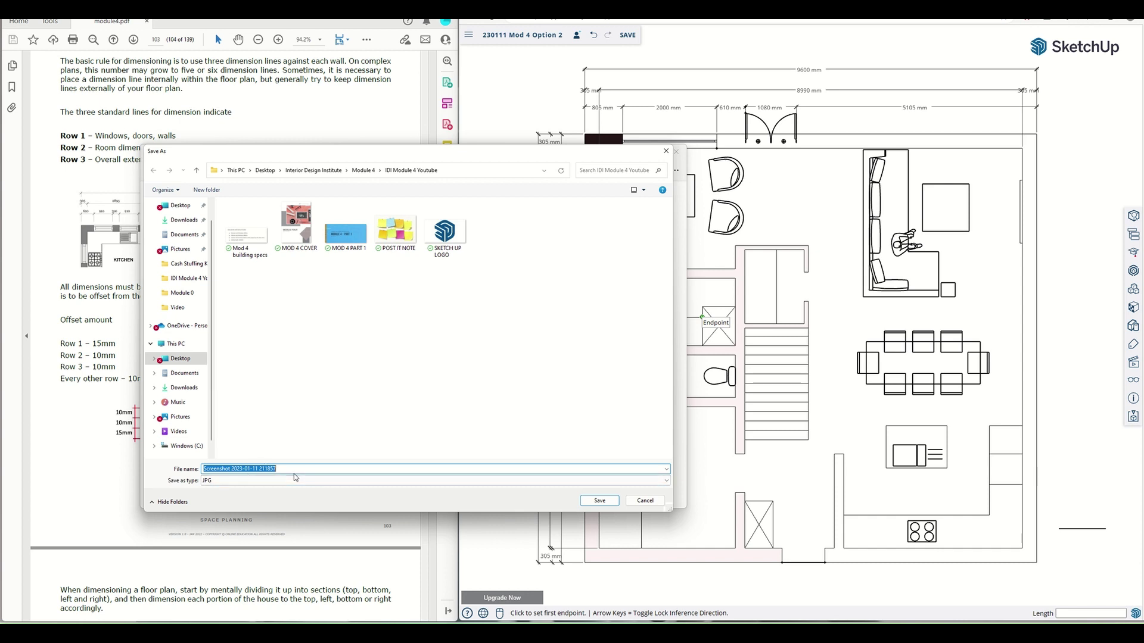
type("Mo")
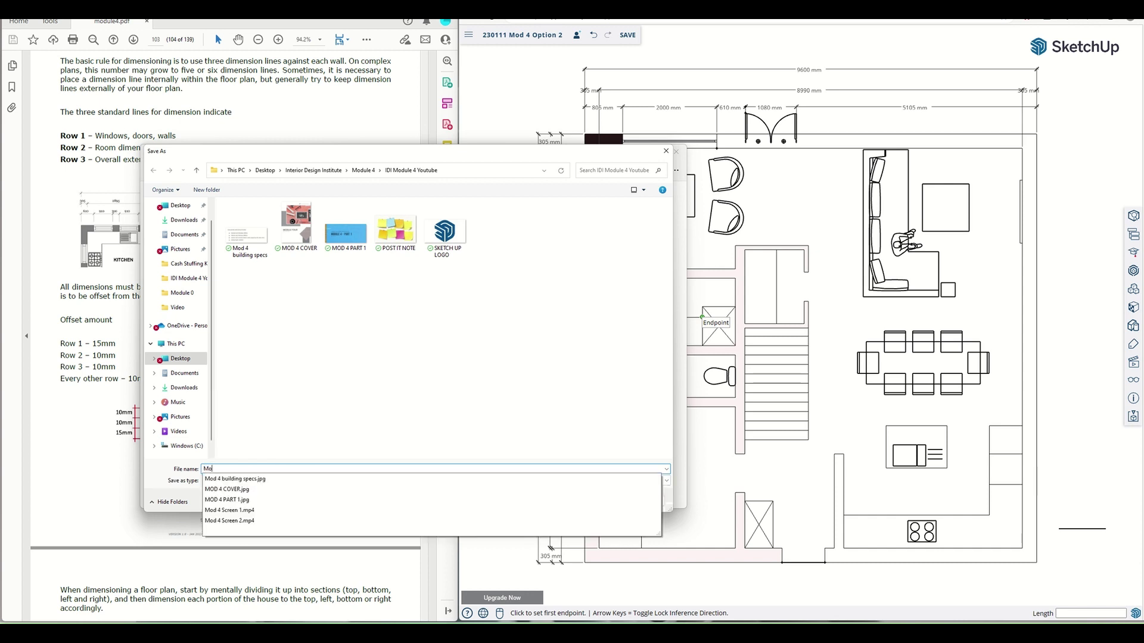
type("d 4 completed floor plan")
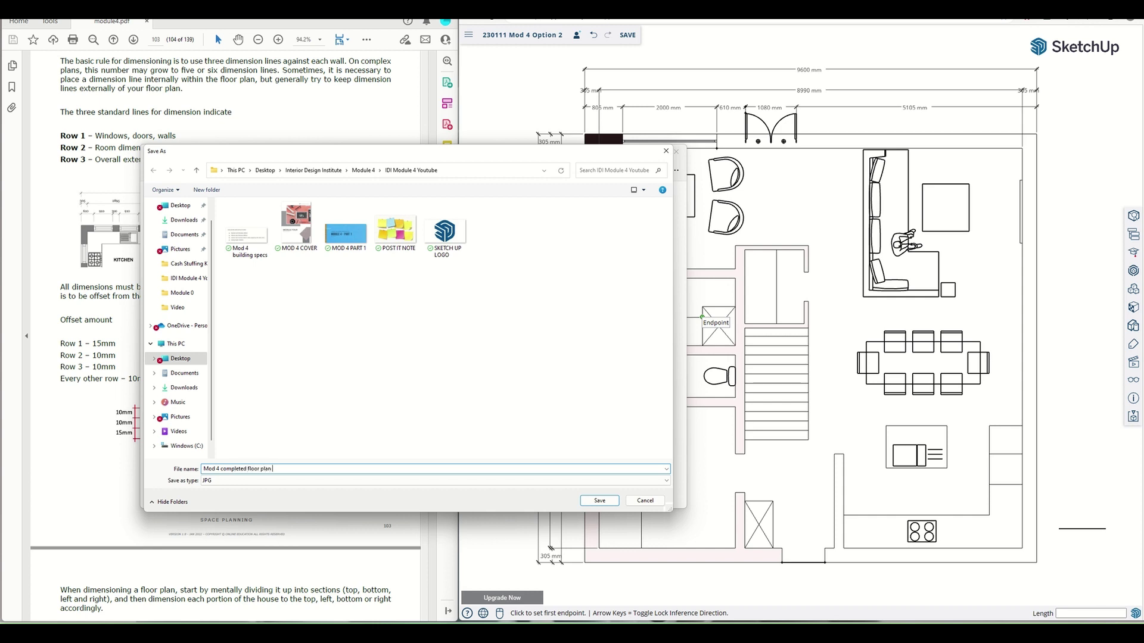
left_click(593, 503)
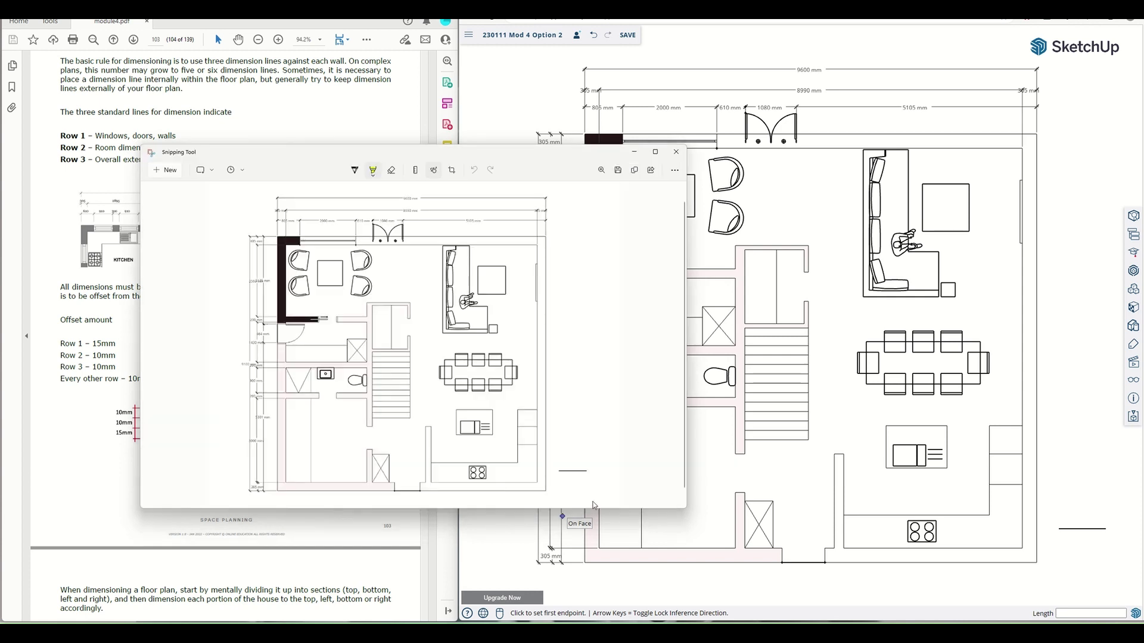
left_click(676, 153)
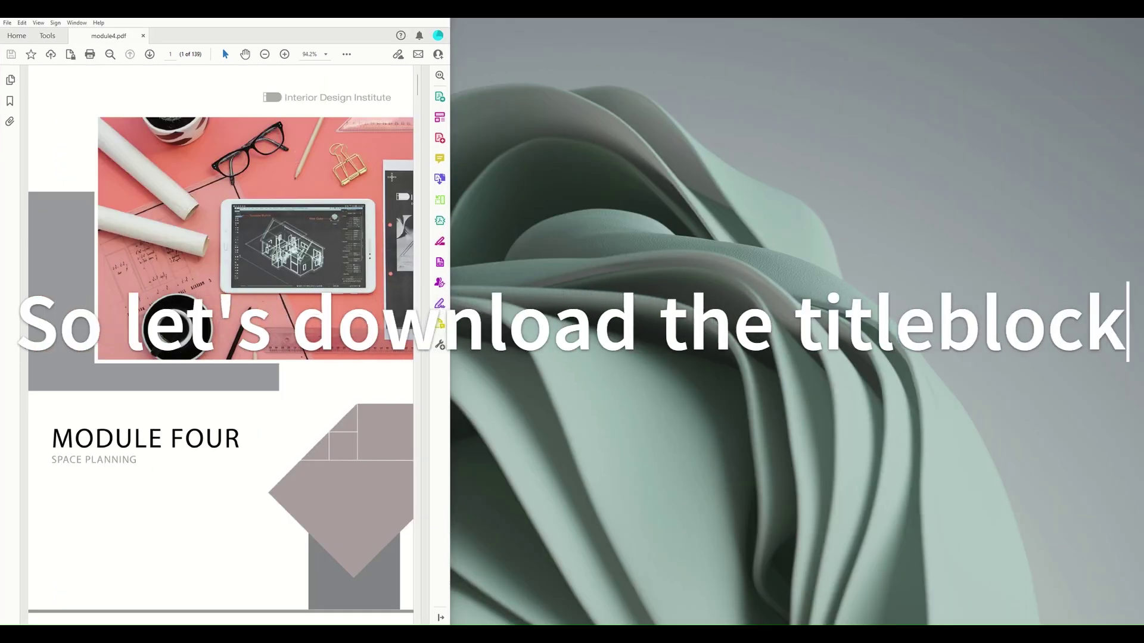
Open the Title Block Template linked in the Resources section of module4.pdf and check its drawing scale
left_click_drag(418, 83, 418, 596)
scroll(166, 441, "down", 9)
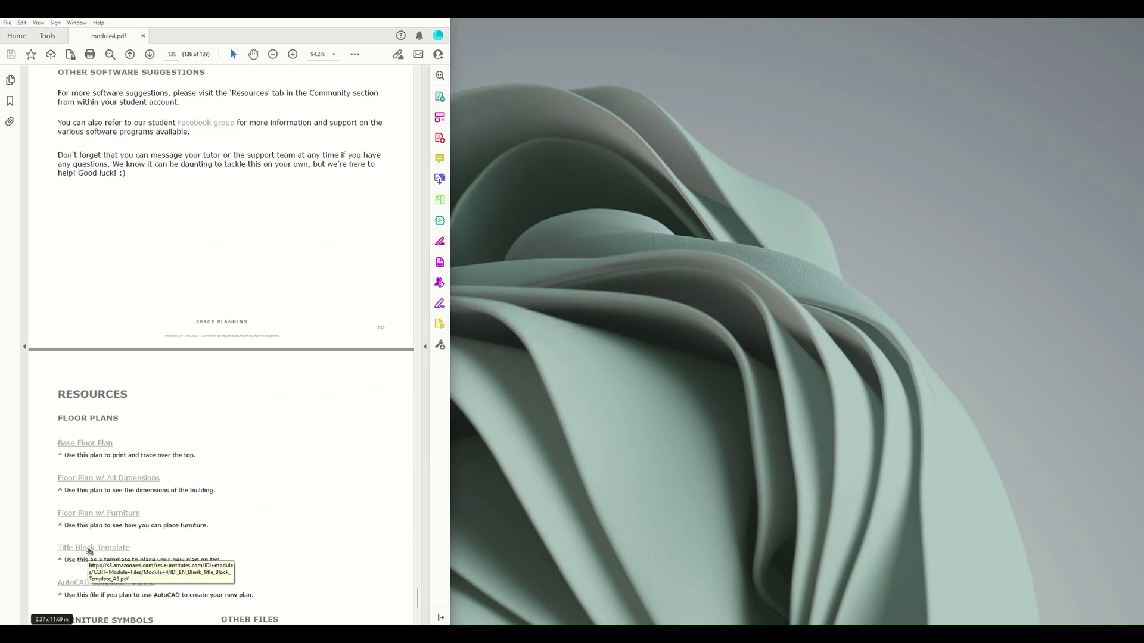
left_click(90, 548)
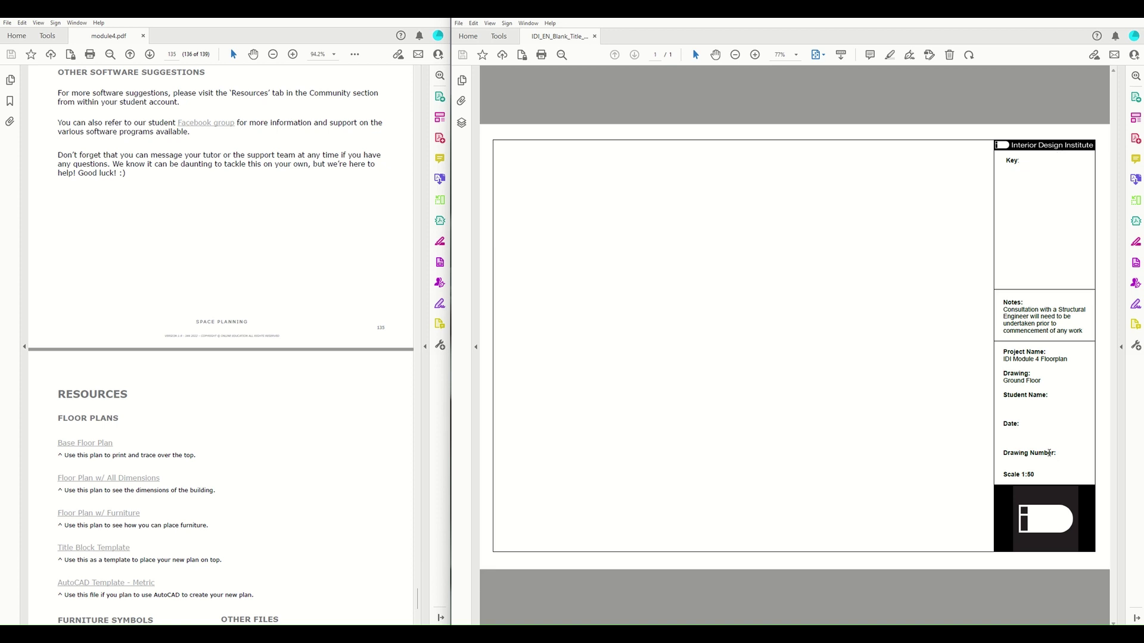
left_click_drag(1022, 475, 1034, 475)
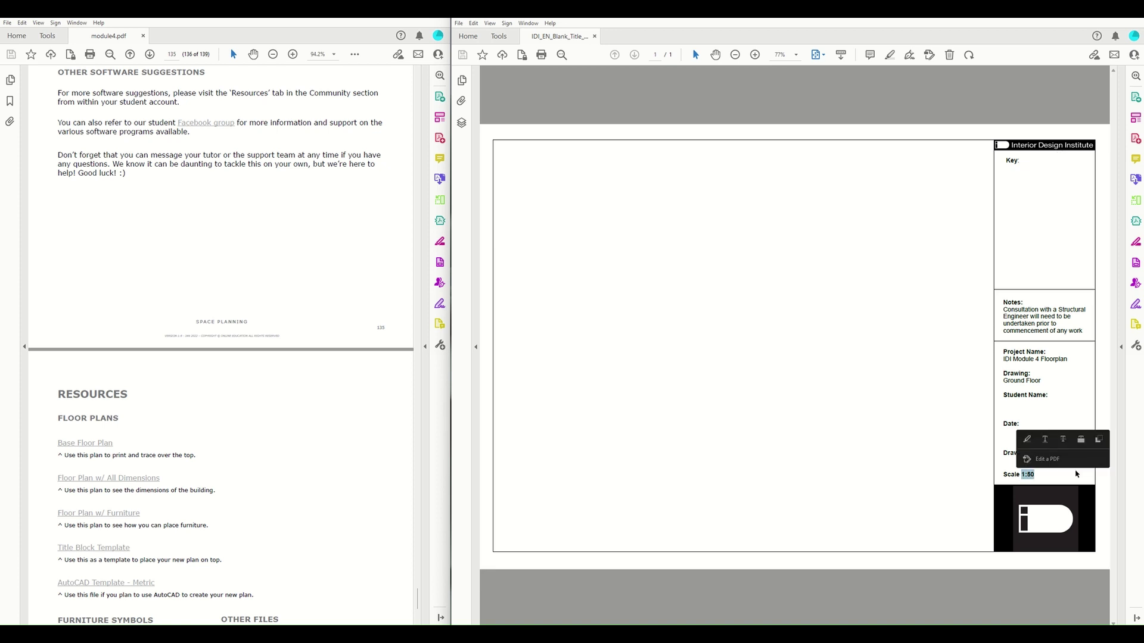
left_click(1041, 387)
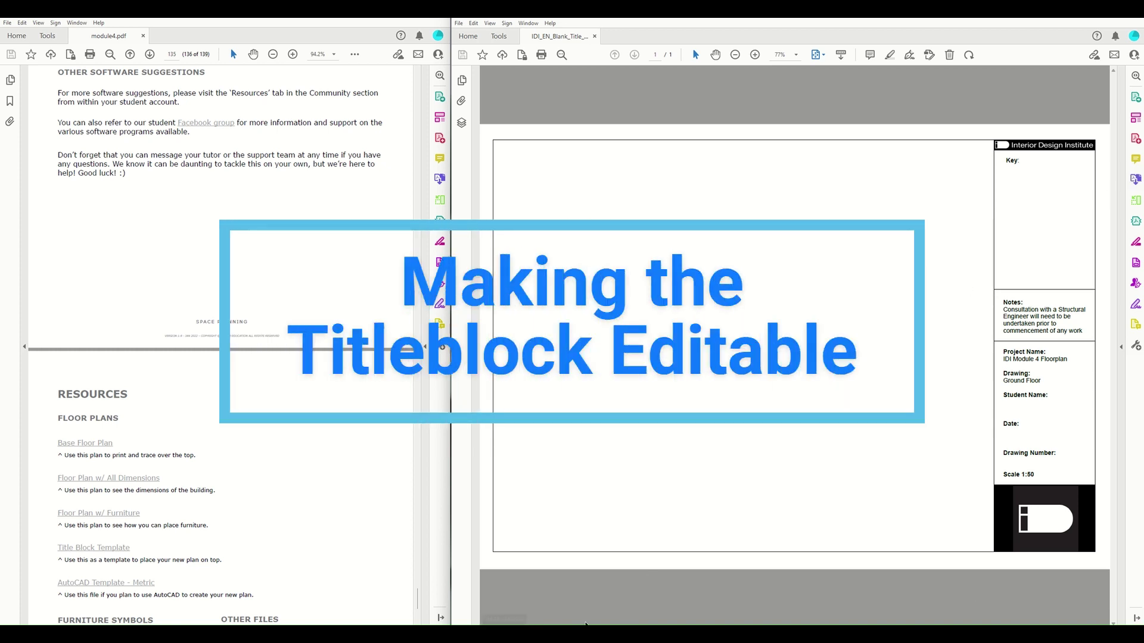
Switch to Snipping Tool and capture a rectangular area covering the entire blank title block sheet
key("super")
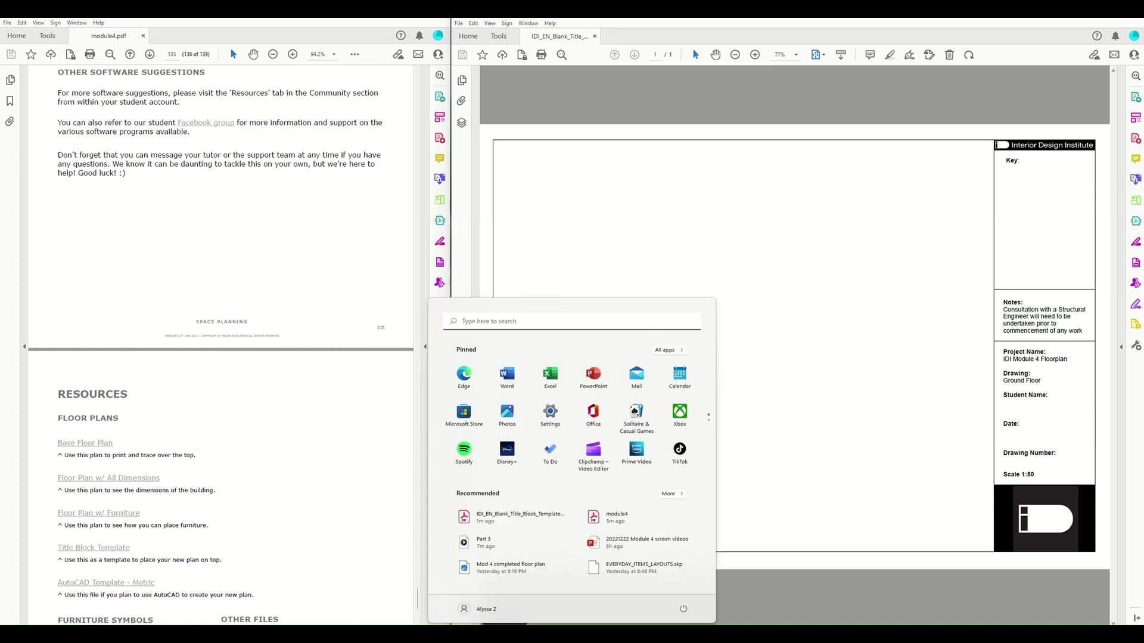
key("super+s")
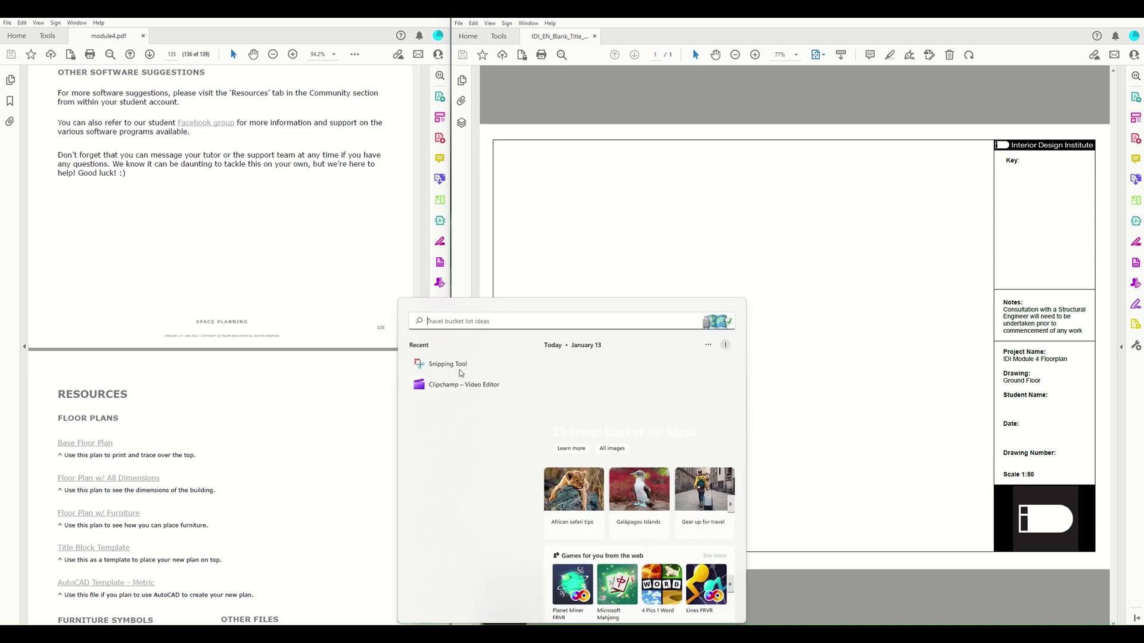
left_click(456, 365)
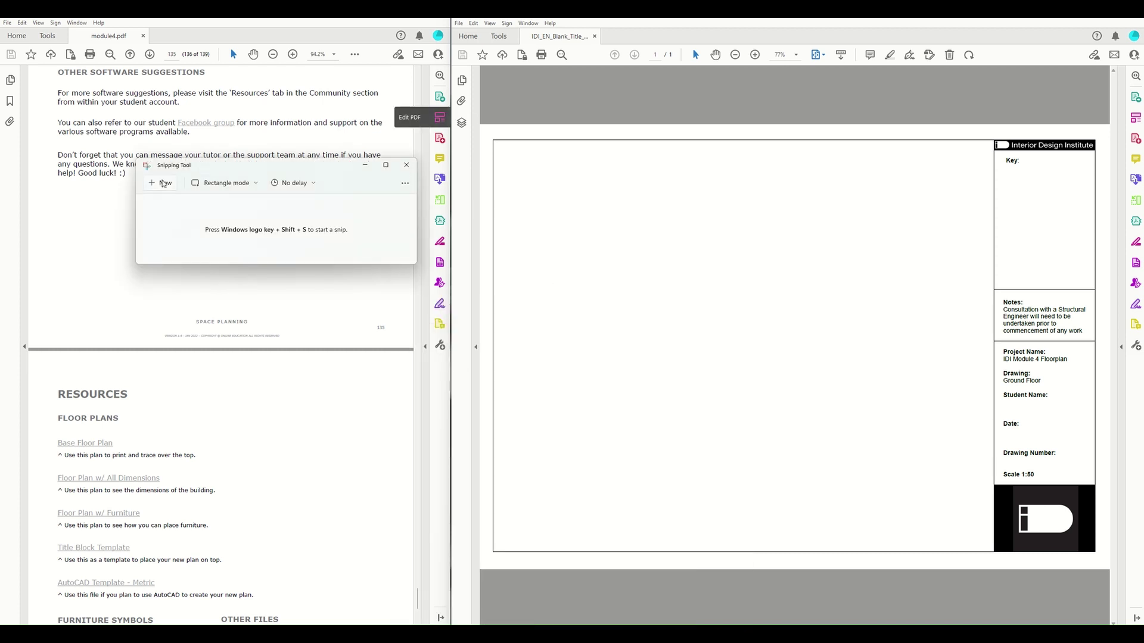
key("ctrl+n")
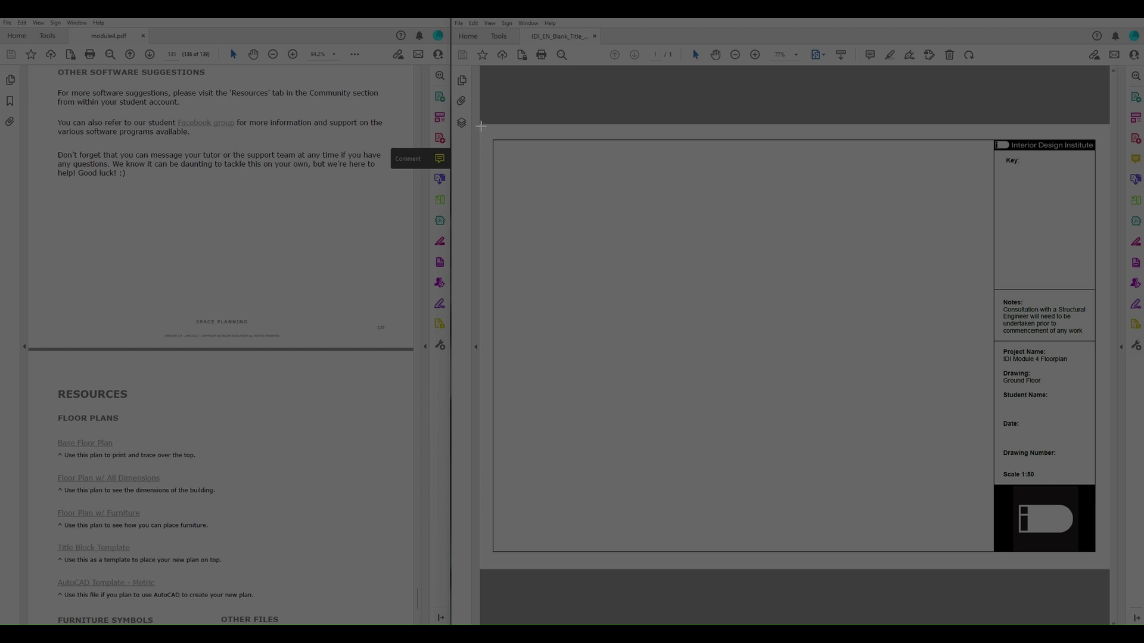
left_click_drag(480, 125, 1108, 567)
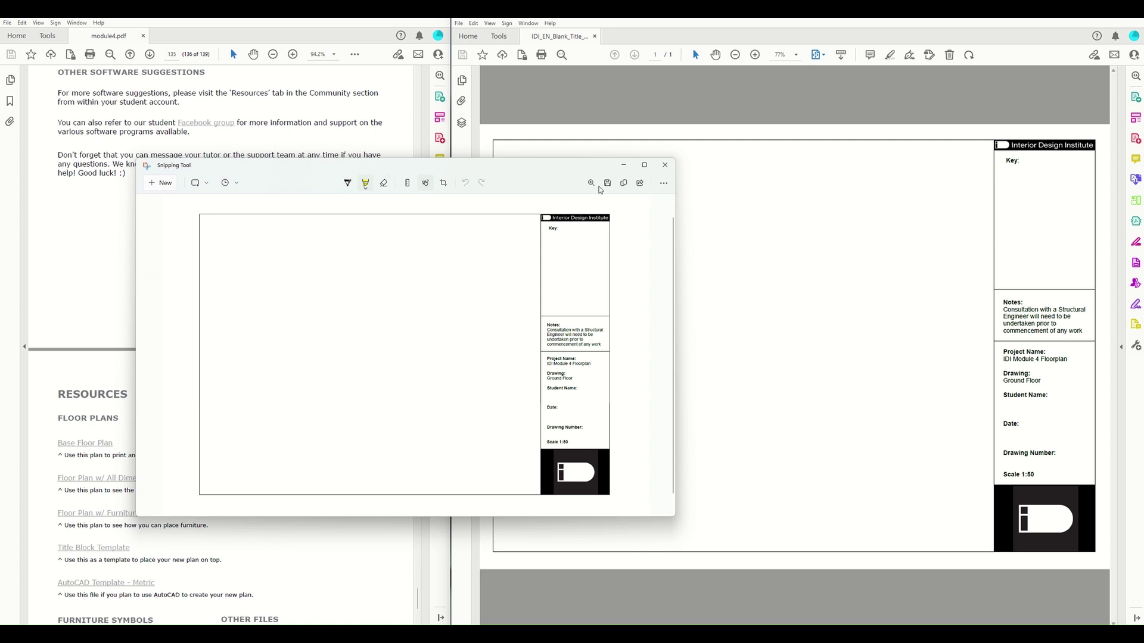
Save the title block snip as the JPG "IDI Module 4 Part 3" in the IDI Module 4 Youtube folder and close Snipping Tool
left_click(608, 183)
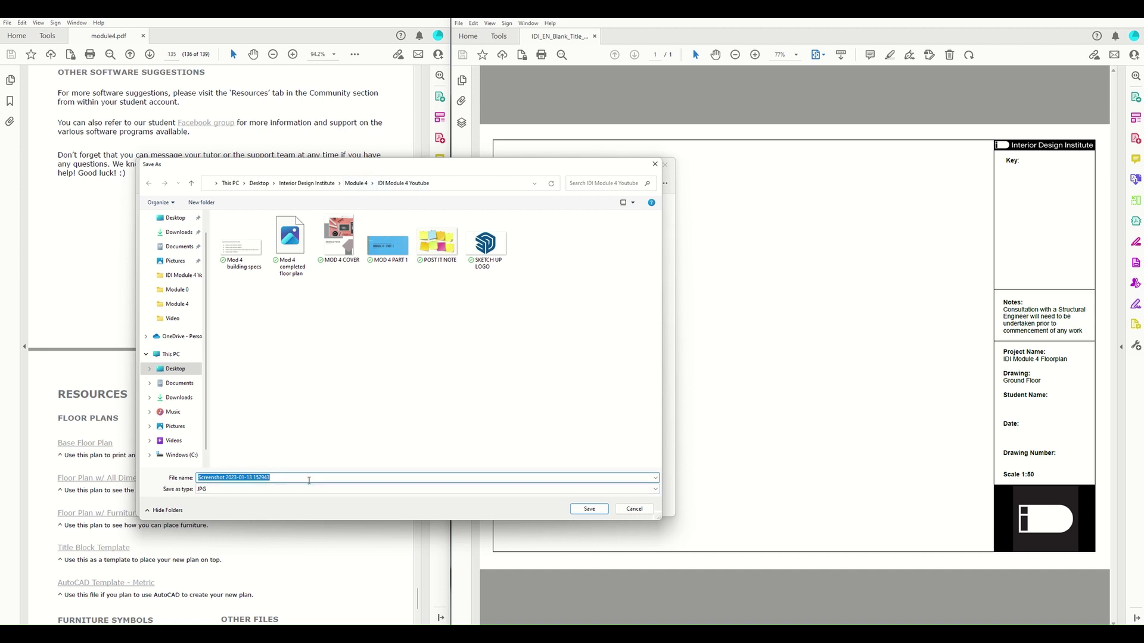
type("IDI")
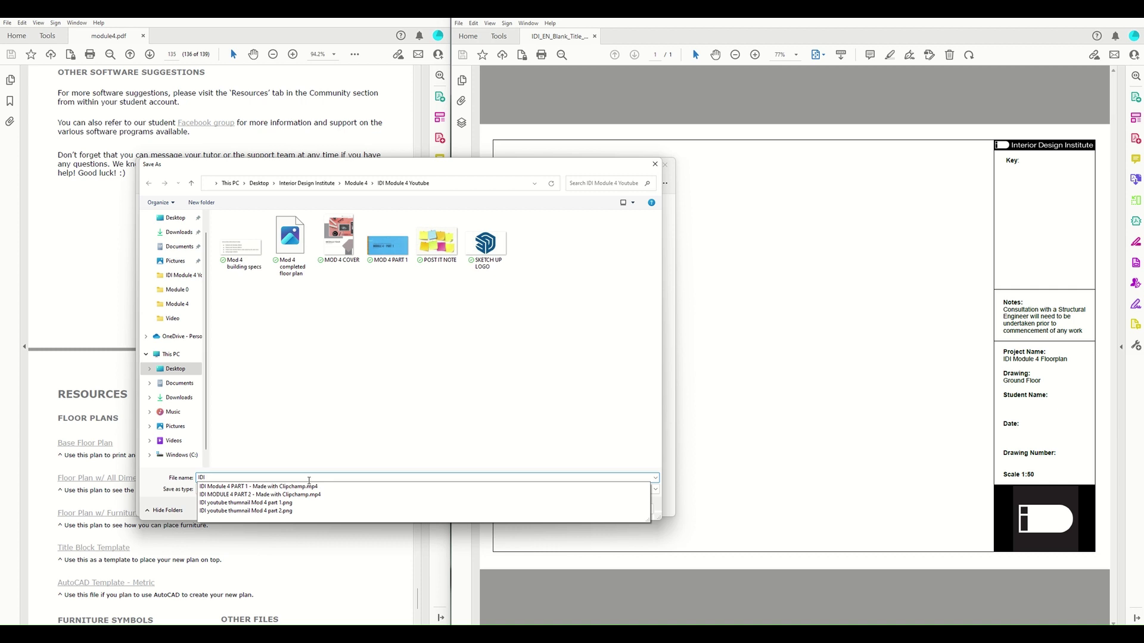
type(" Module 4 Part")
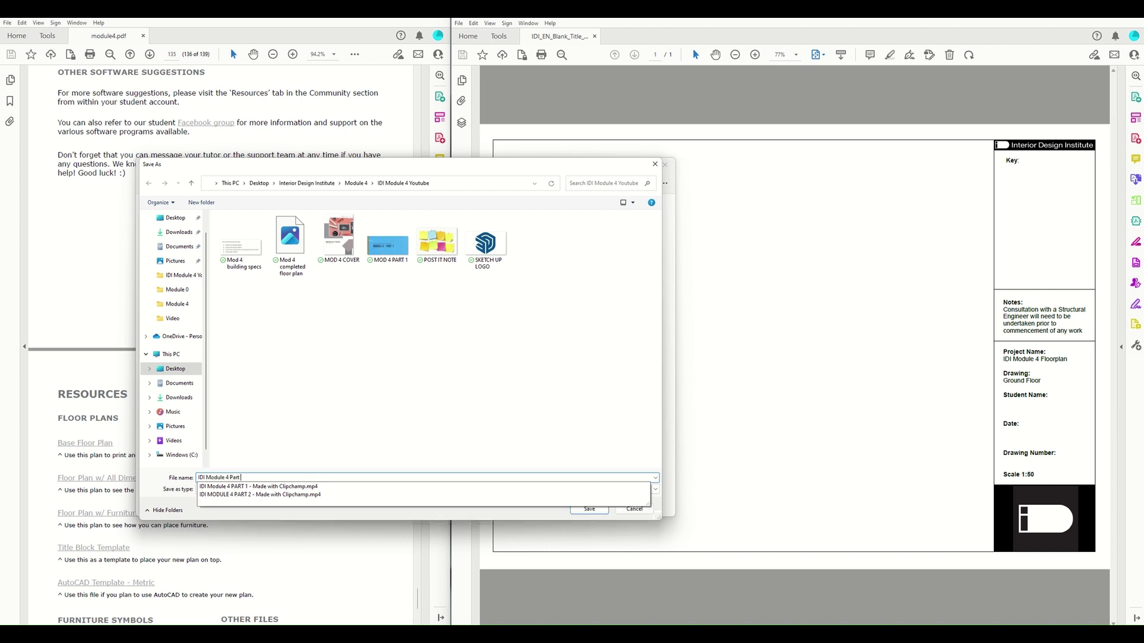
type(" 3")
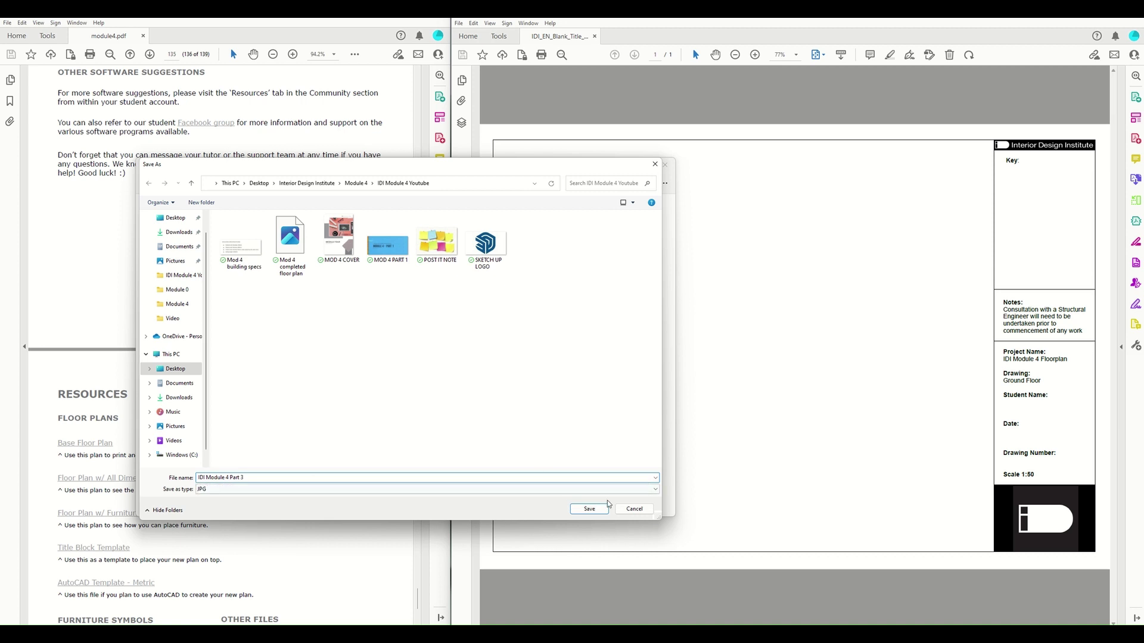
left_click(590, 510)
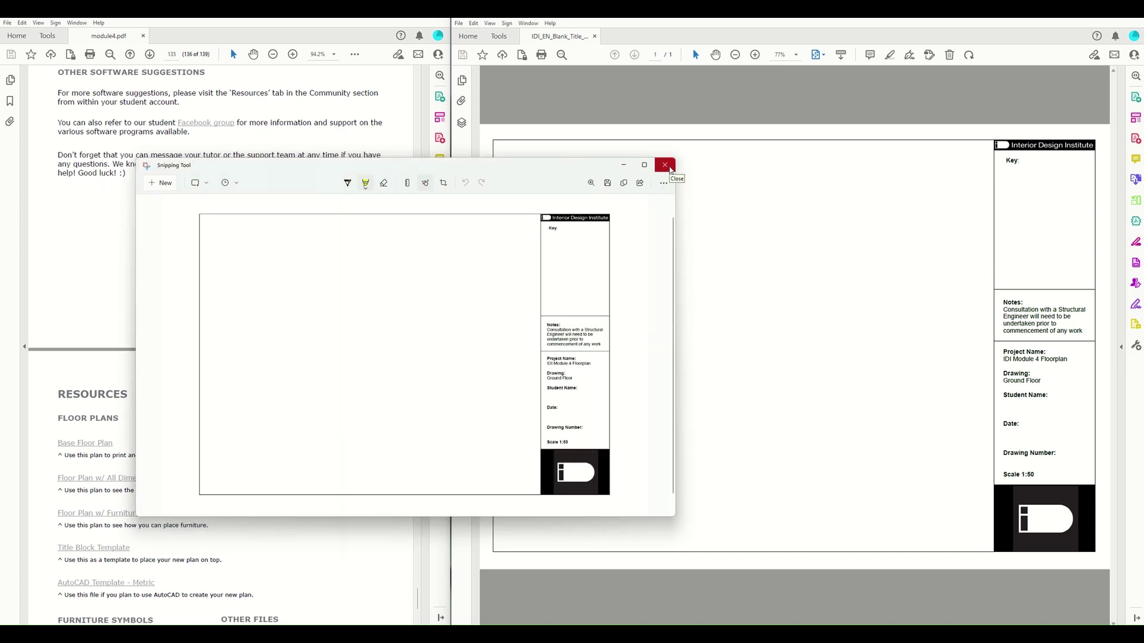
left_click(668, 170)
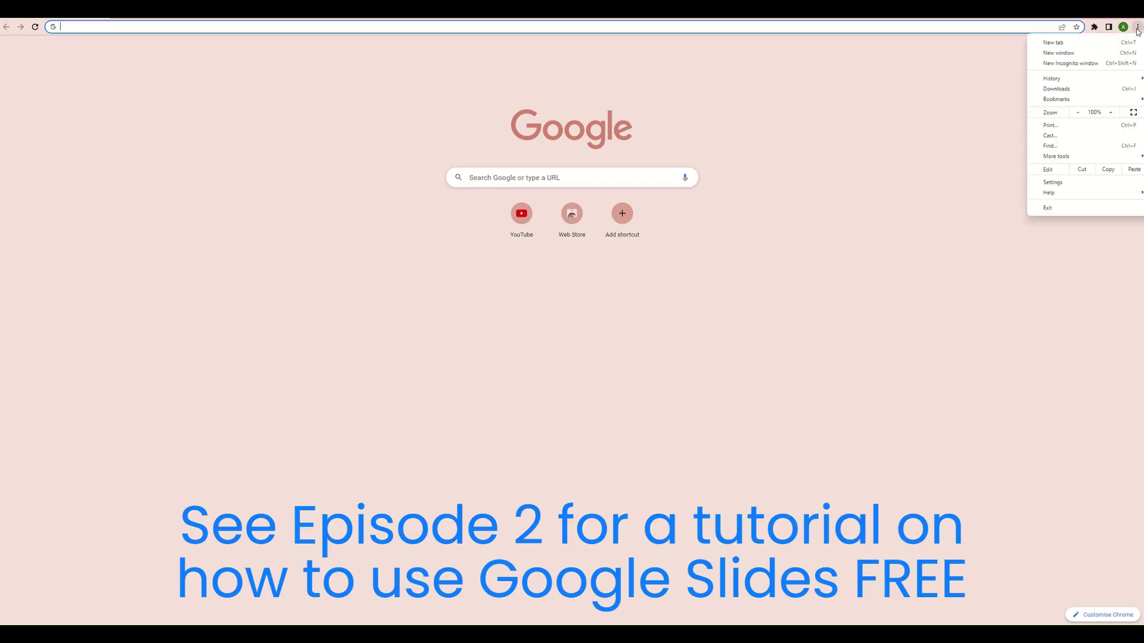
Open Google Slides from the Google apps and create a blank presentation
left_click(1111, 50)
scroll(1072, 179, "down", 3)
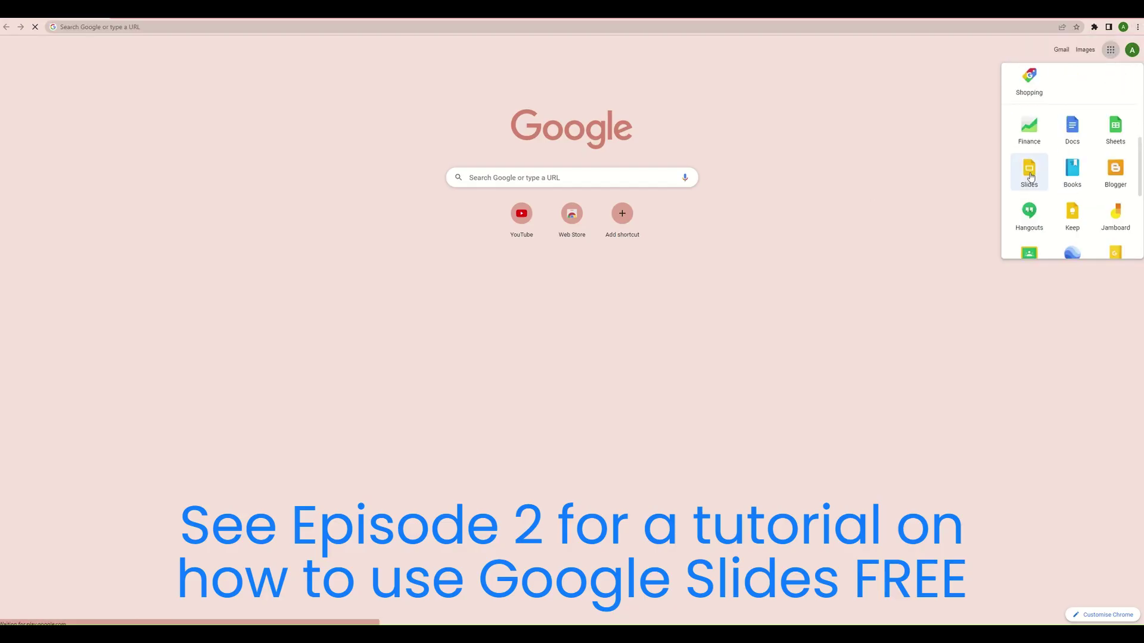
left_click(1028, 173)
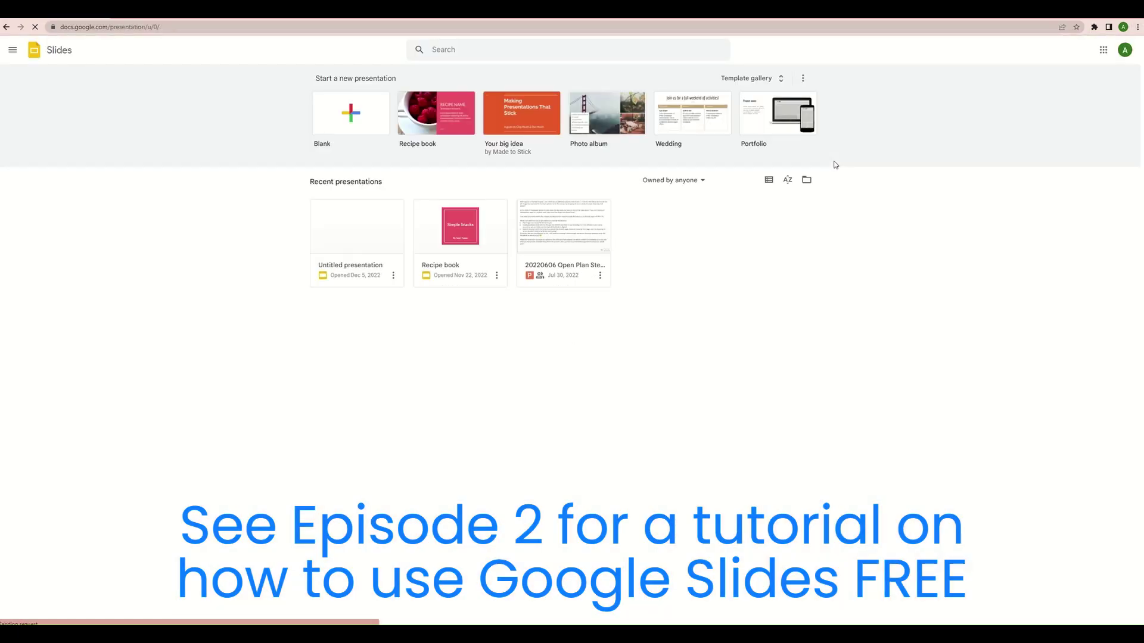
left_click(353, 109)
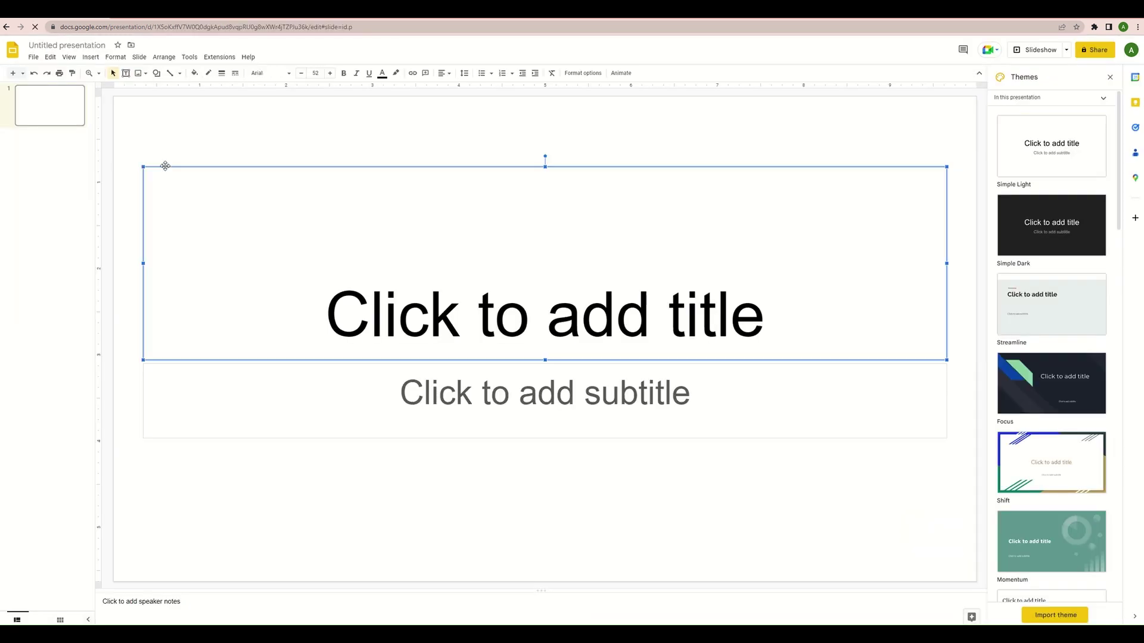
Delete the title and subtitle placeholders from the first slide
key("Delete")
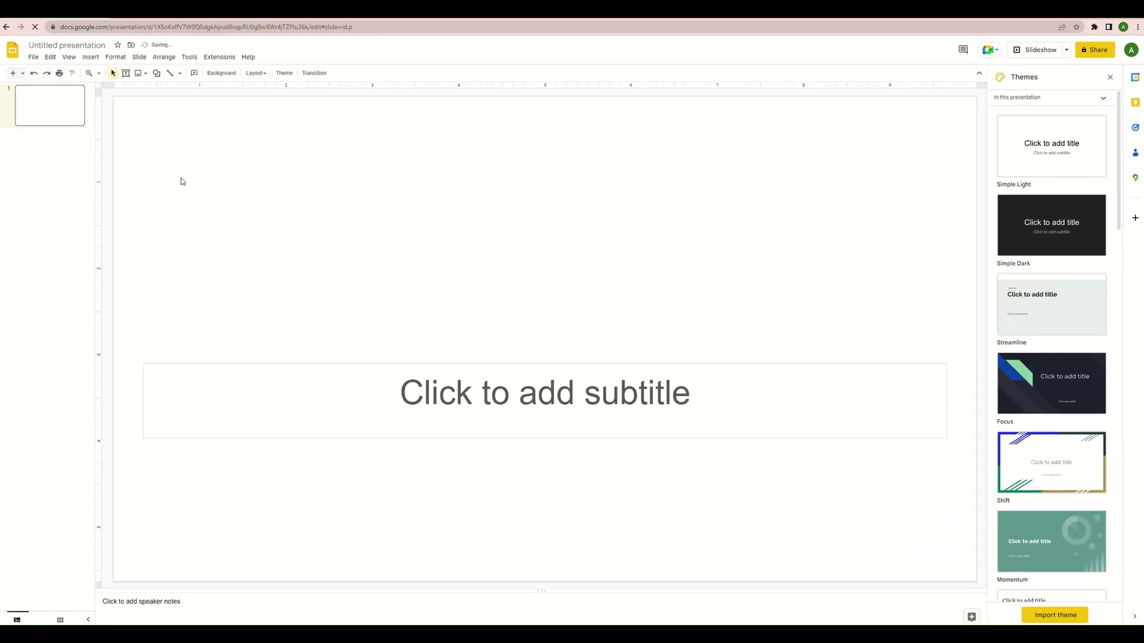
left_click(337, 363)
key("Delete")
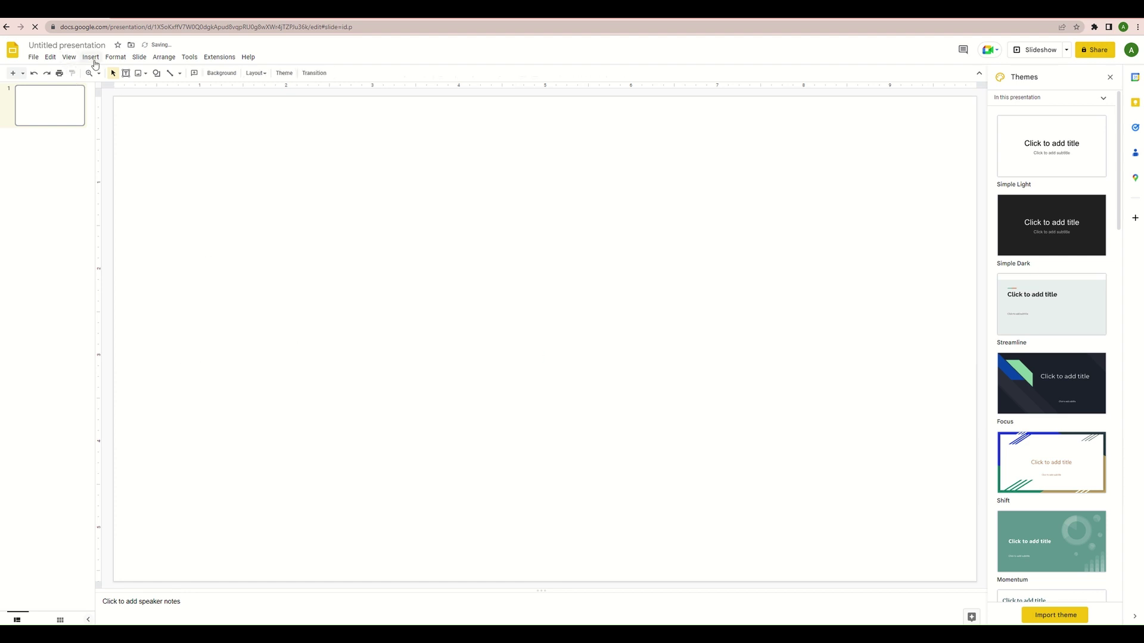
Open the presentation's page setup and switch the slide size to Custom with centimeters as the unit
left_click(32, 60)
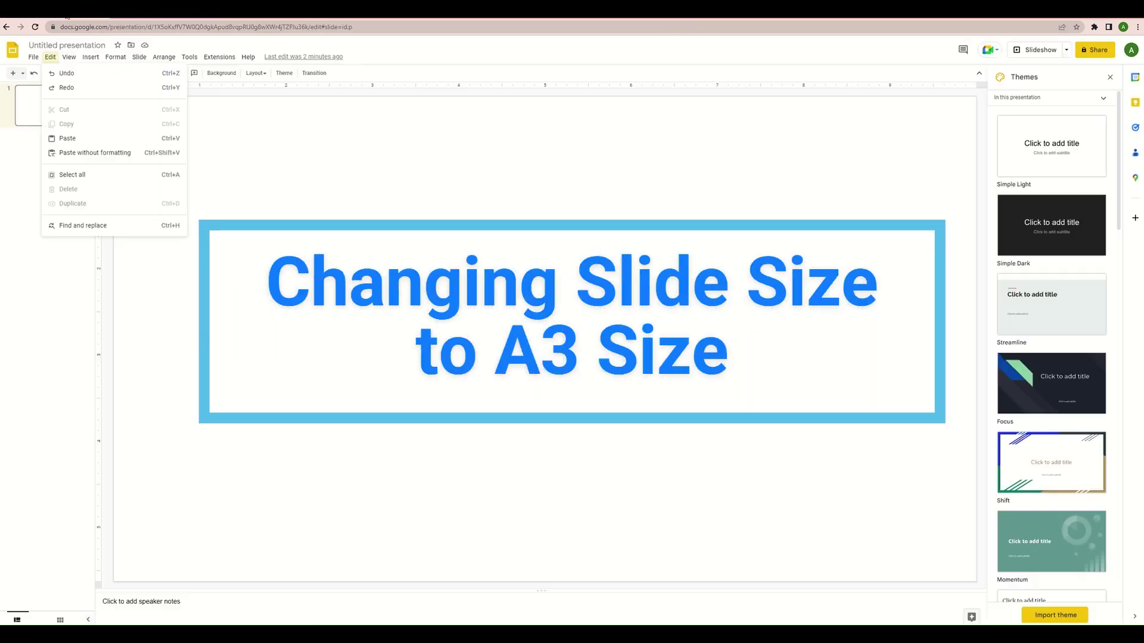
key("Escape")
left_click(32, 58)
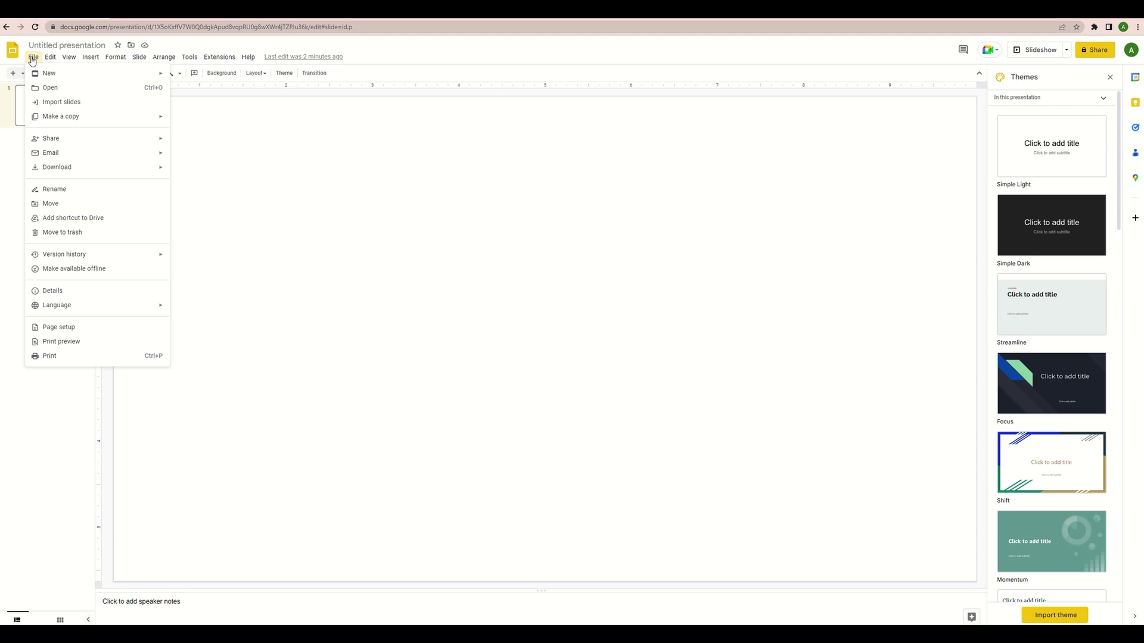
left_click(60, 327)
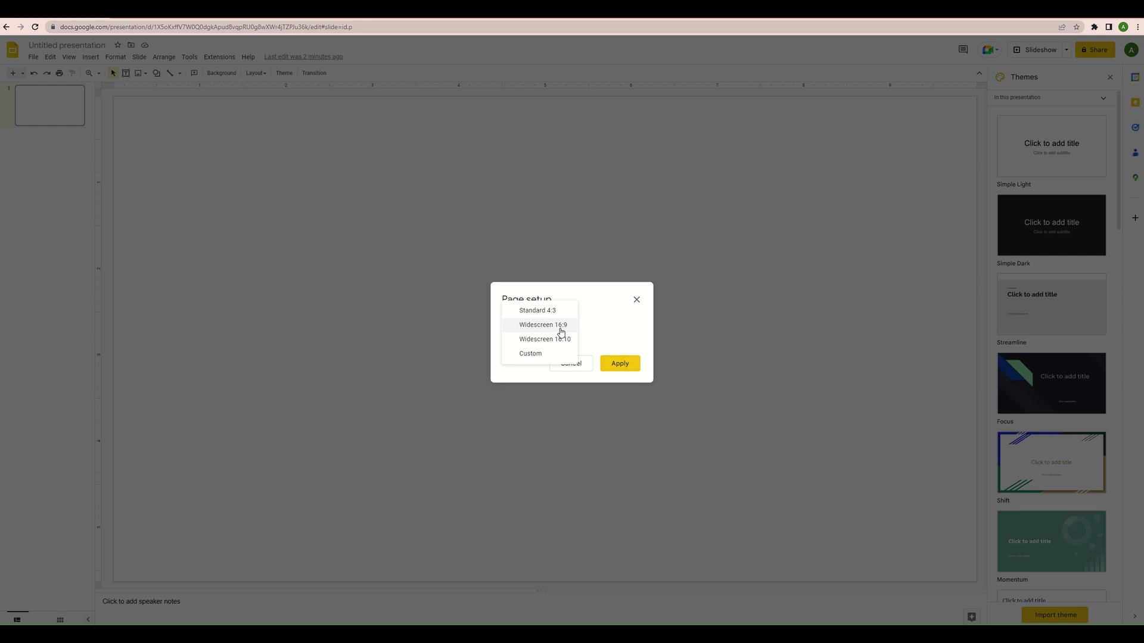
left_click(536, 353)
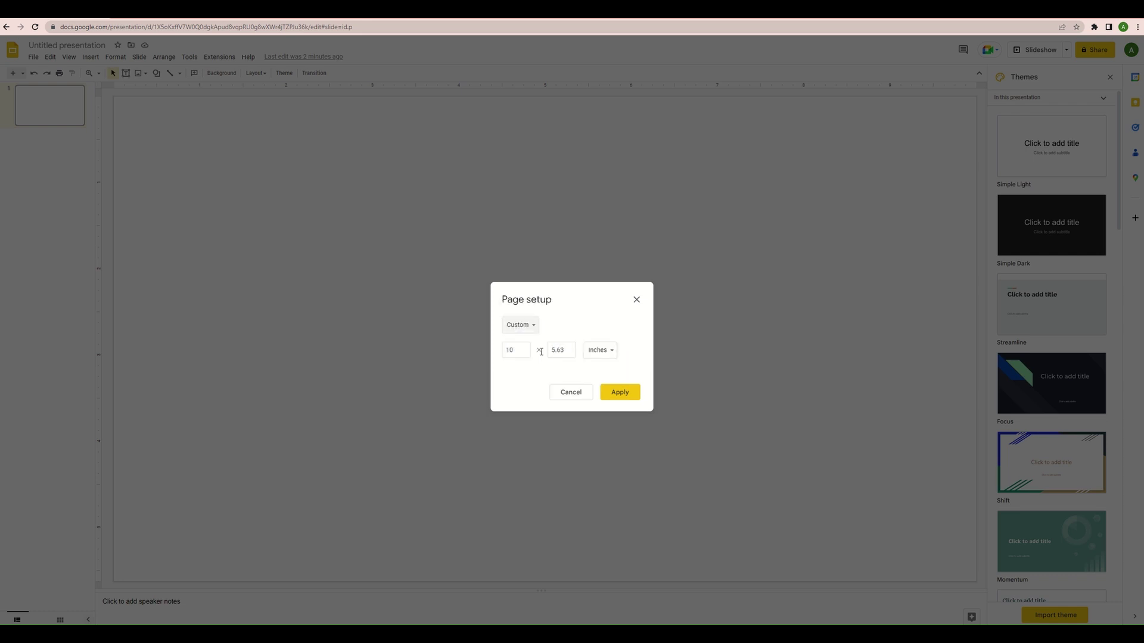
left_click(590, 351)
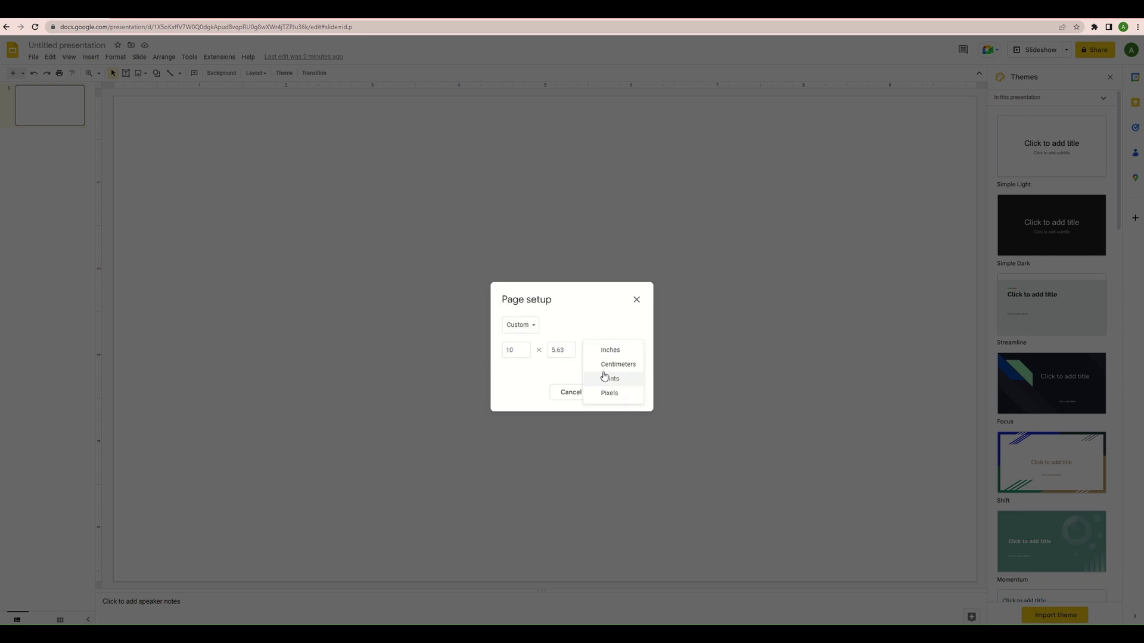
left_click(602, 364)
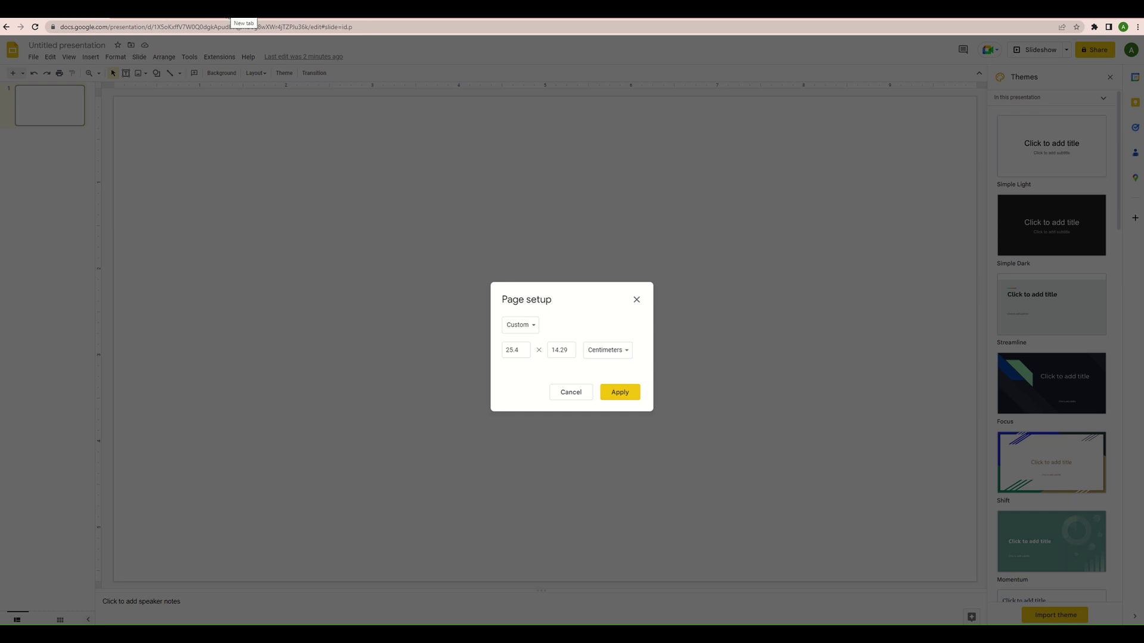
Look up the A3 page size in cm with a web search in a new browser tab
left_click(243, 17)
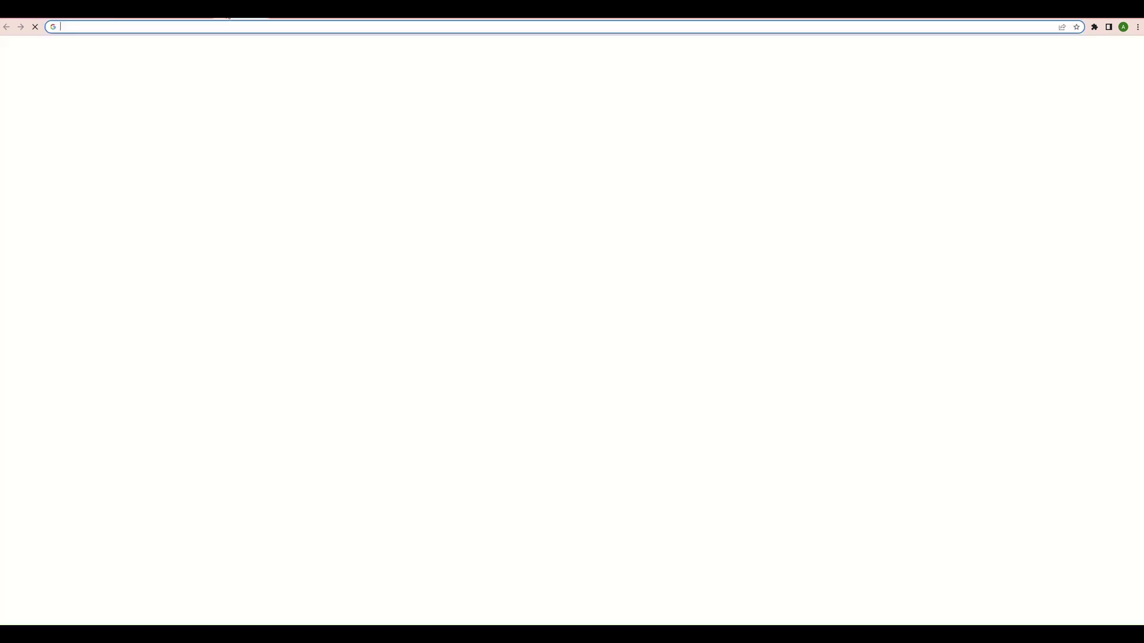
type("a3")
key("Down")
key("Down")
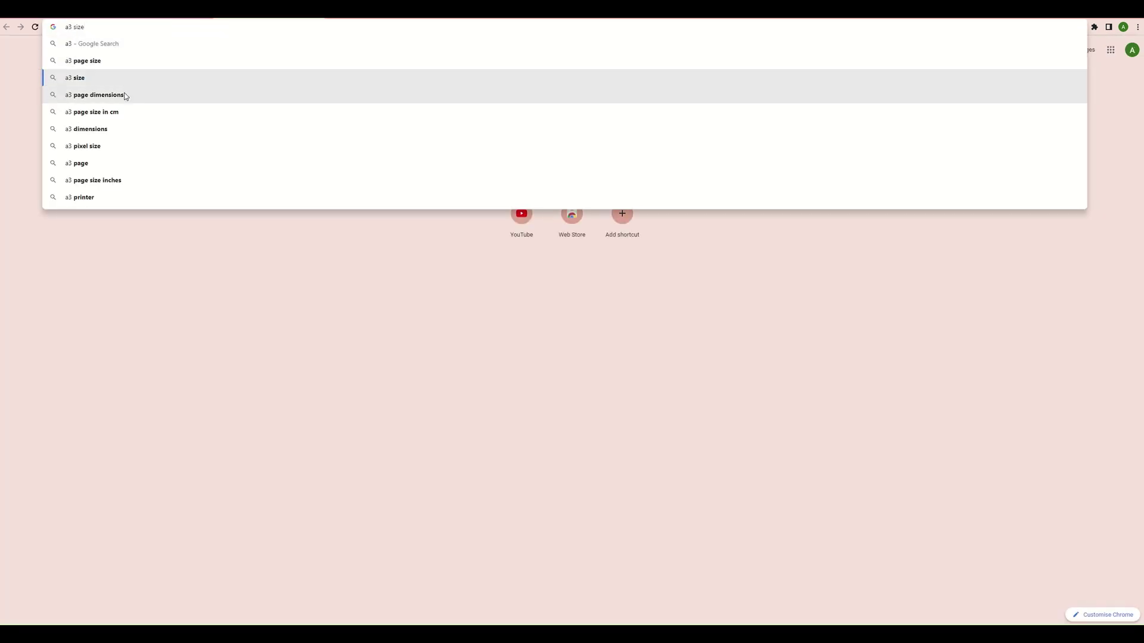
left_click(118, 114)
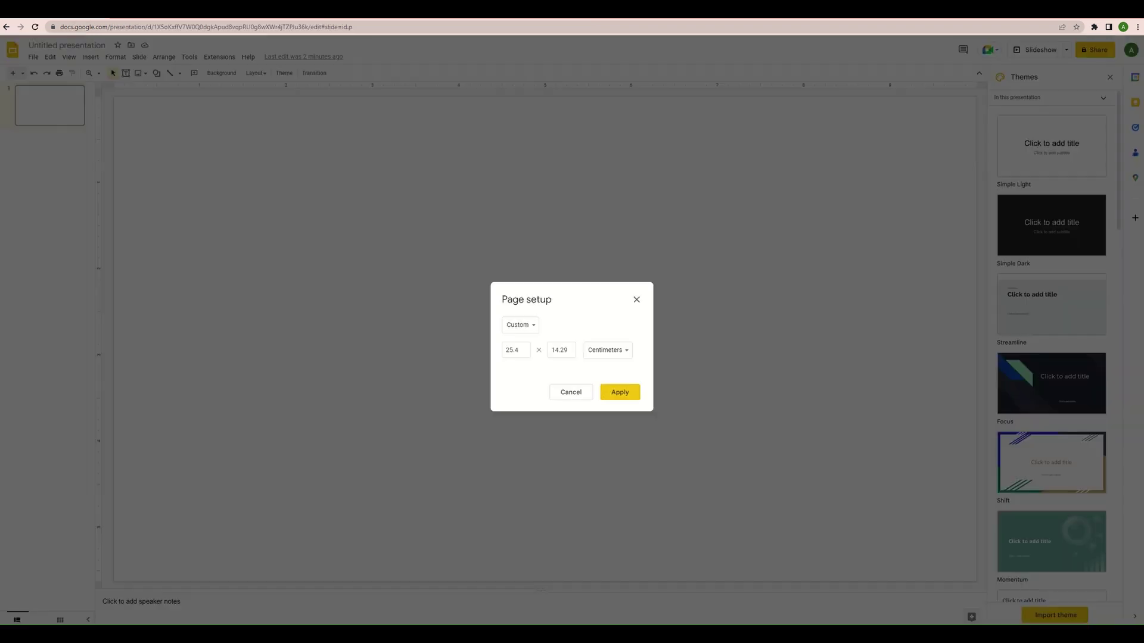
Set the custom page size to 42 x 29.7 centimeters and apply it to the presentation
type("42")
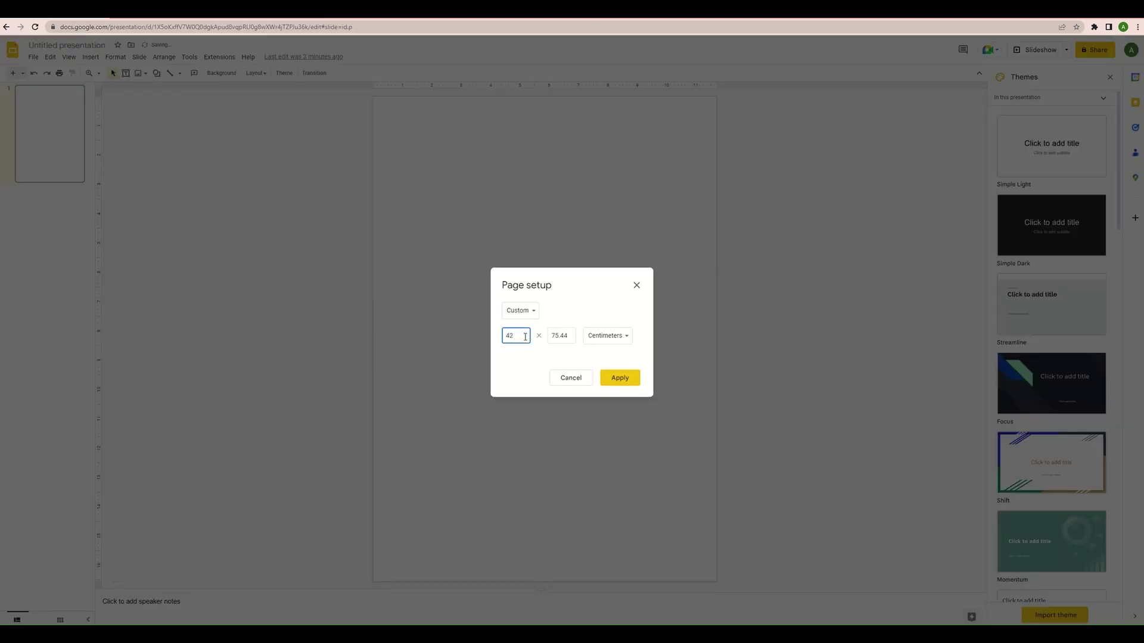
double_click(554, 336)
type("29.7")
left_click(618, 380)
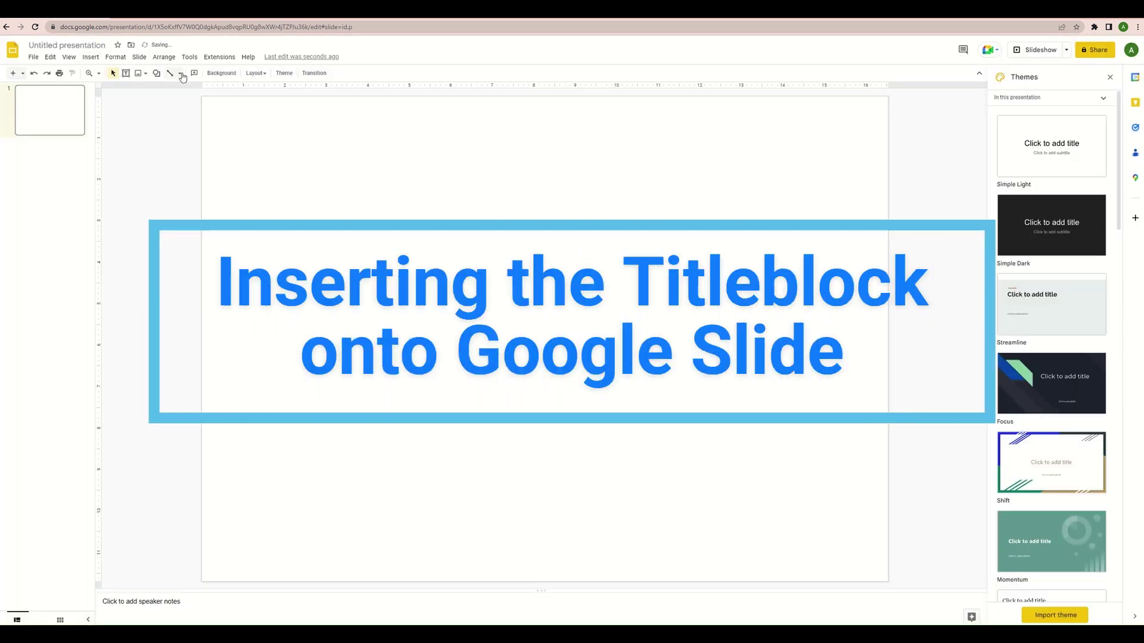
Insert the title block image "IDI Module 4 Part 3" from the computer and enlarge it to fill the A3 slide
left_click(140, 74)
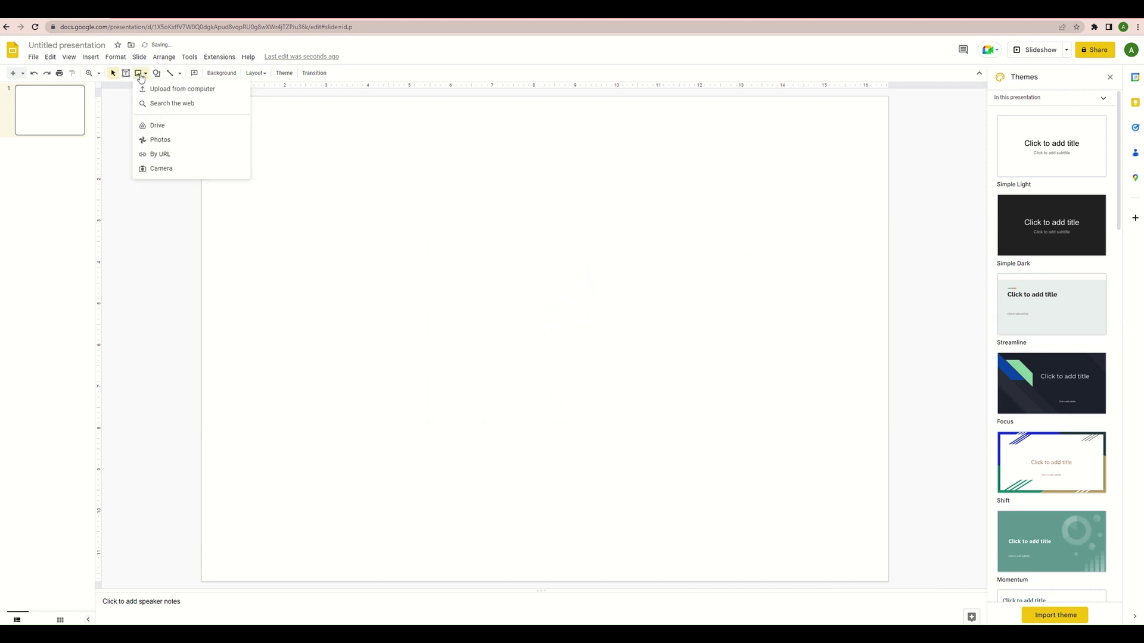
left_click(162, 84)
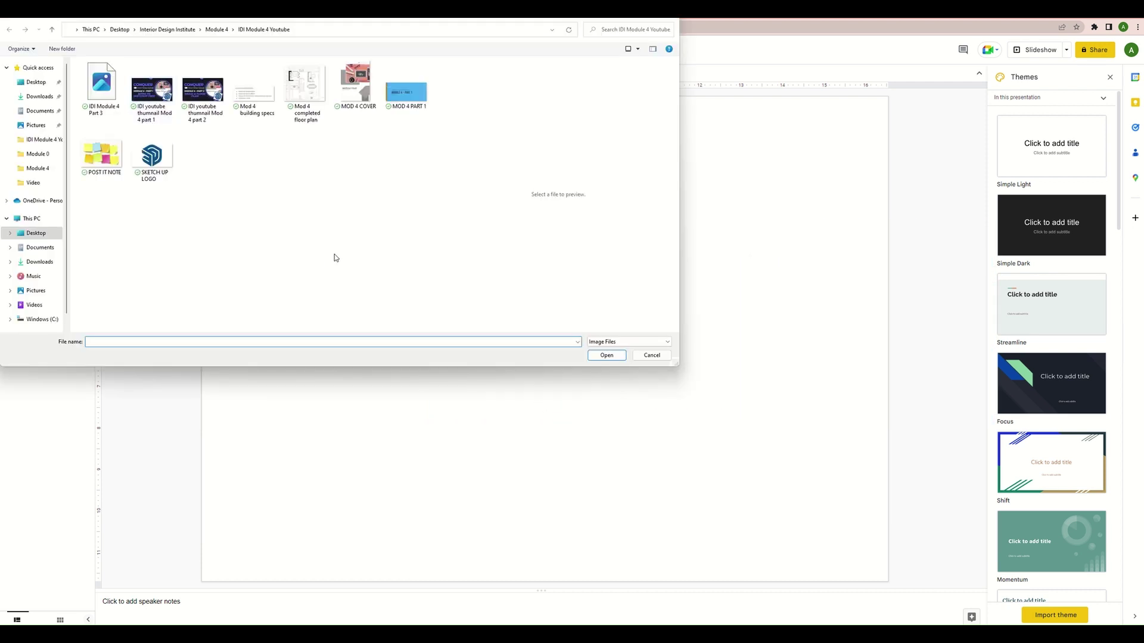
left_click(102, 87)
left_click(608, 355)
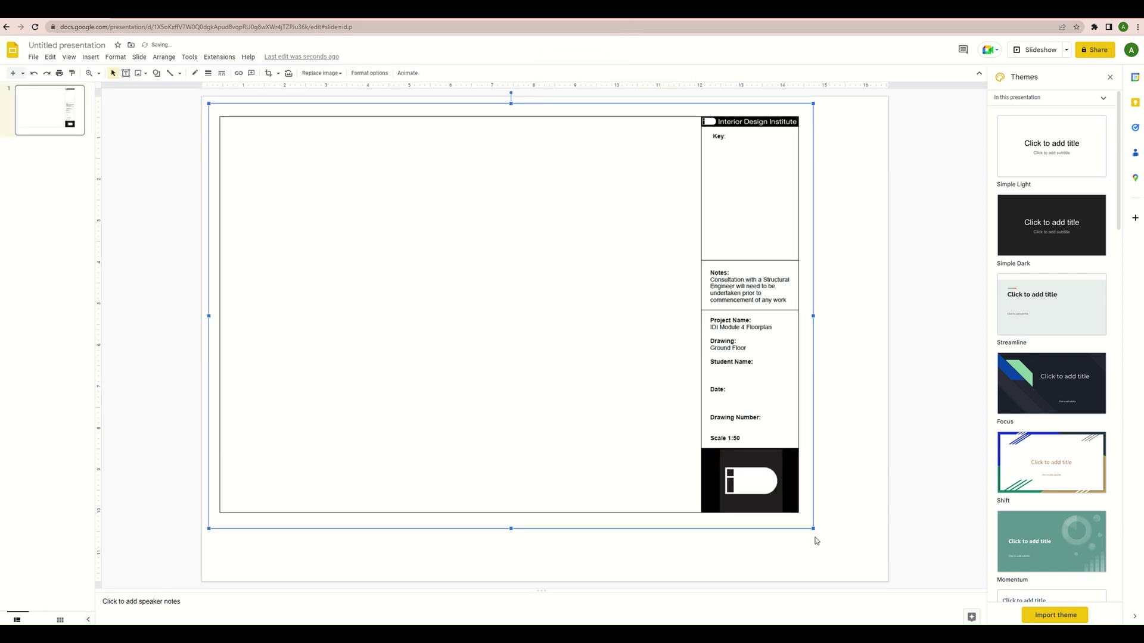
left_click_drag(813, 528, 885, 576)
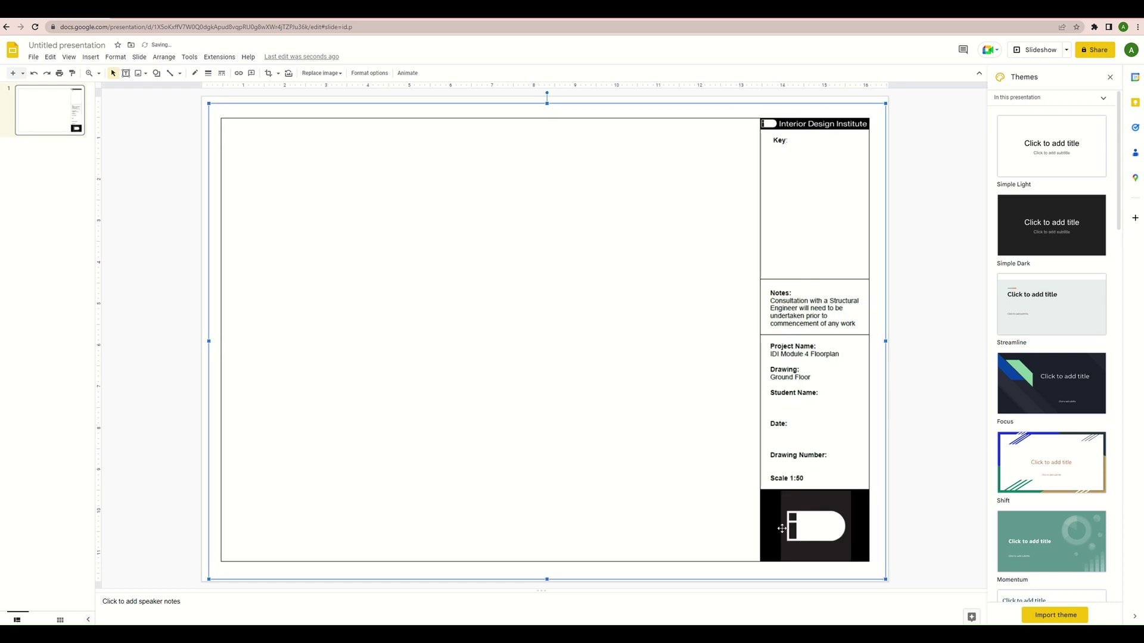
left_click_drag(208, 103, 203, 99)
left_click(138, 247)
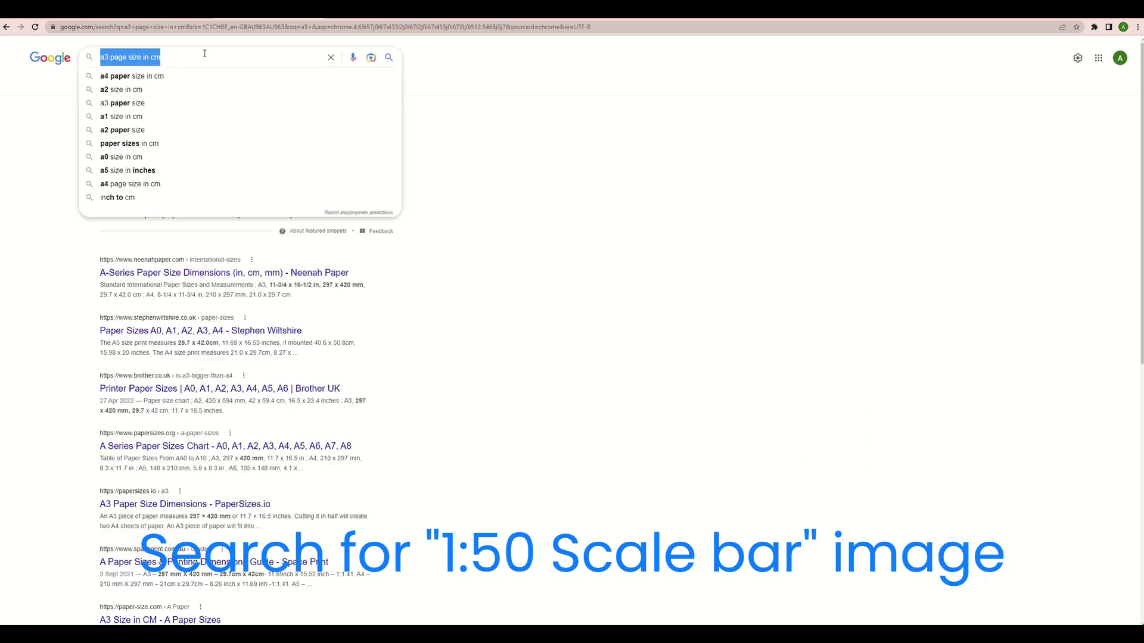
Search the web for "1:50 scale ruler image" and open the ArchiMash article containing the metric scale bars
type("1:50 scale ruler image")
key("Return")
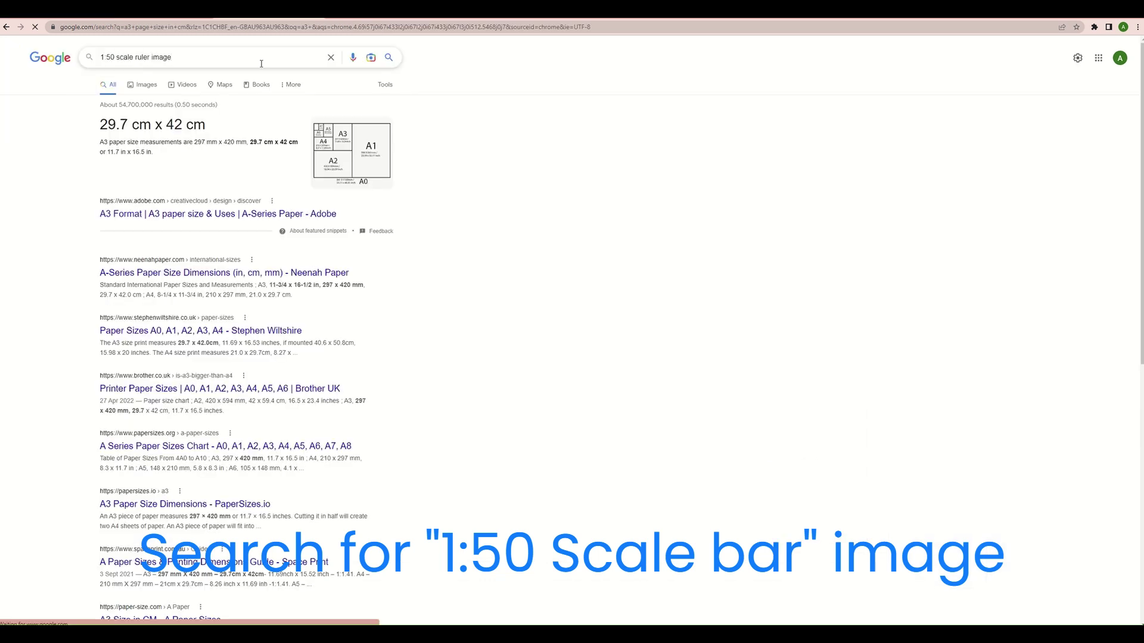
left_click(209, 183)
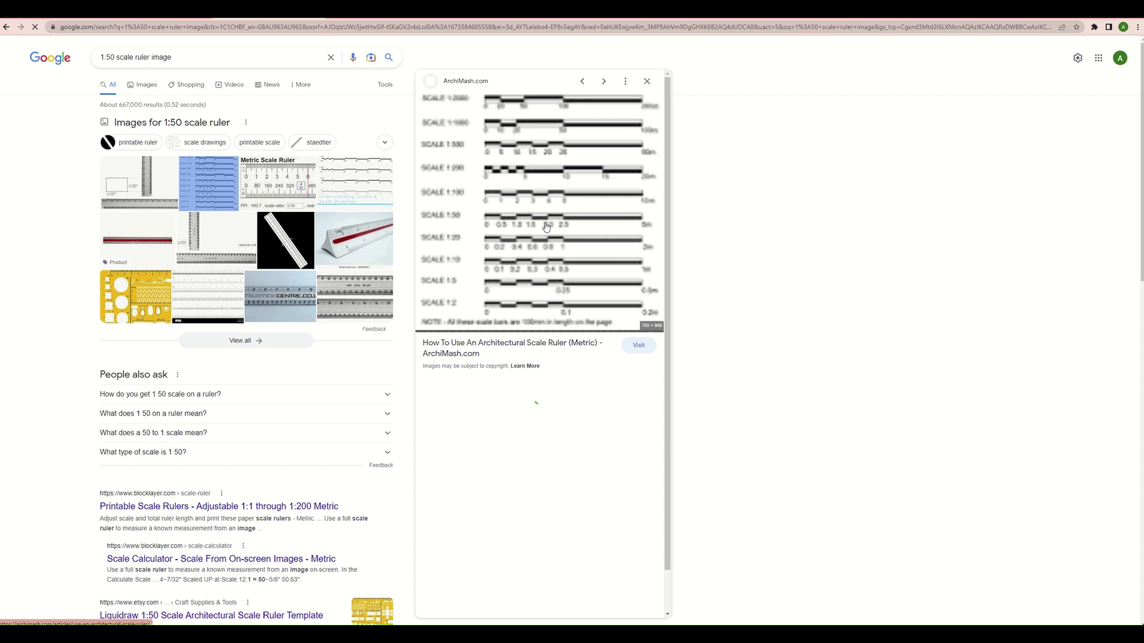
left_click(545, 227)
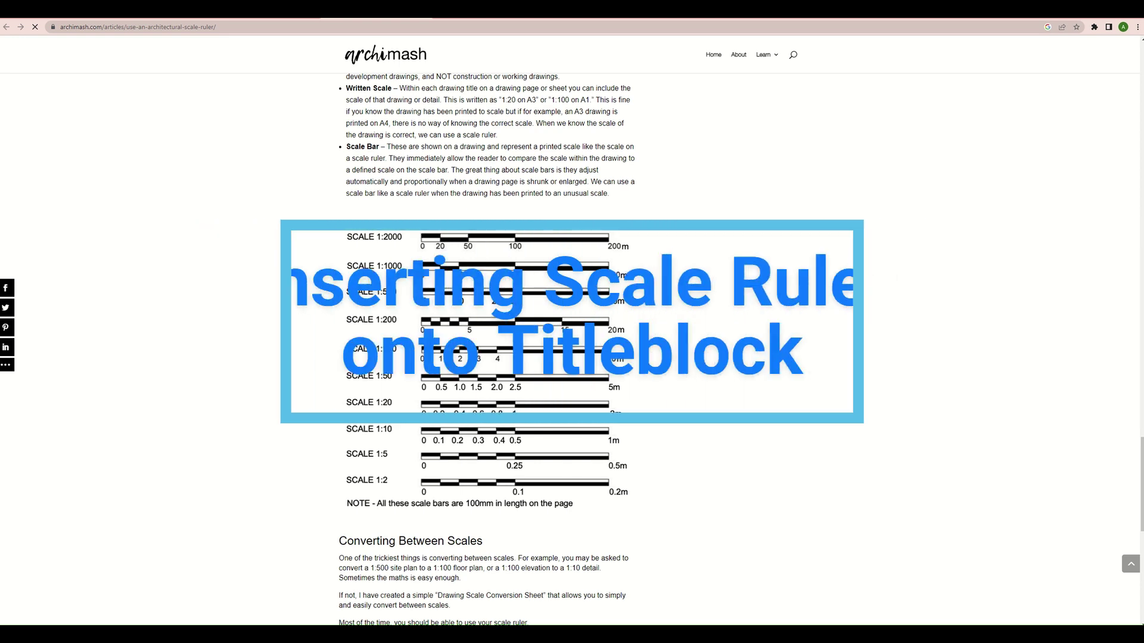
Switch to Snipping Tool and capture a rectangular area around the SCALE 1:50 bar in the article
left_click(465, 633)
left_click(429, 368)
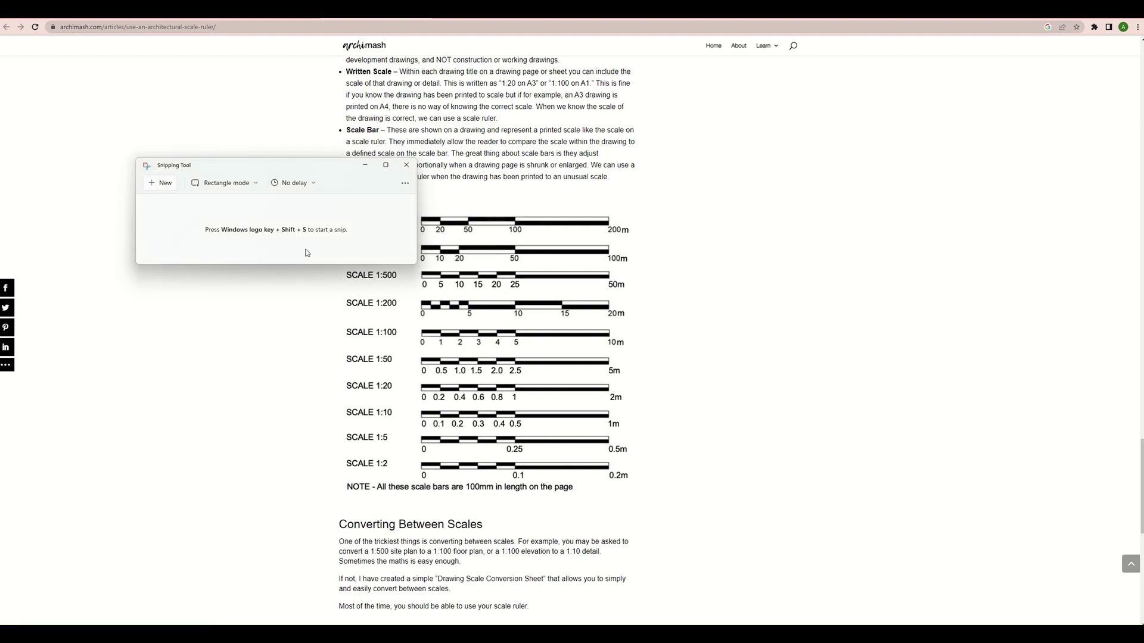
key("super+shift+s")
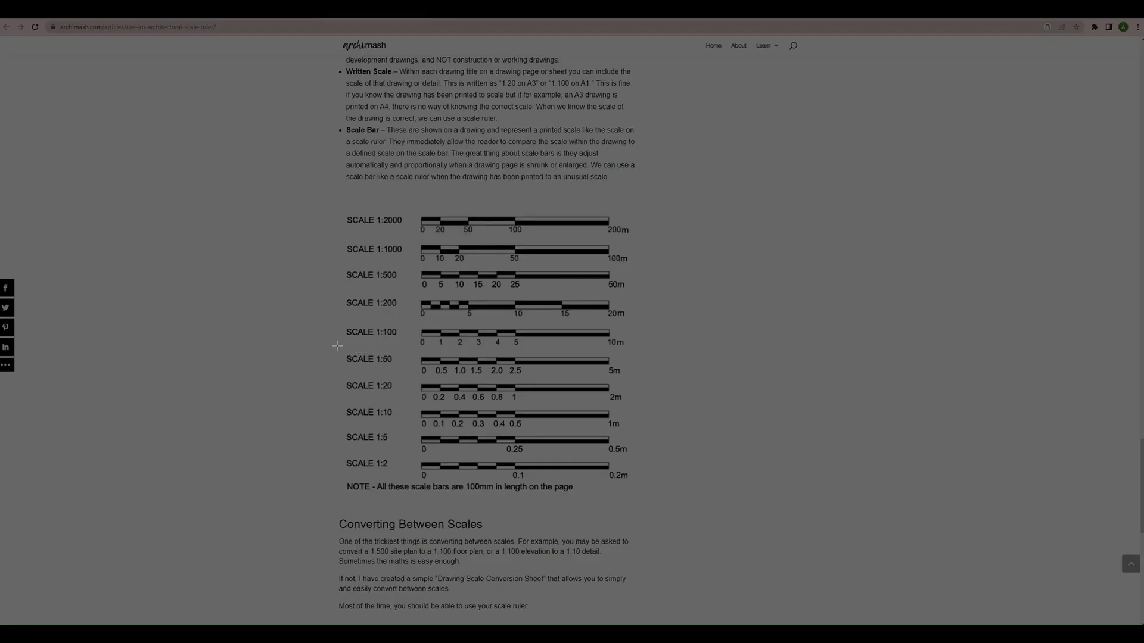
left_click_drag(337, 345, 626, 380)
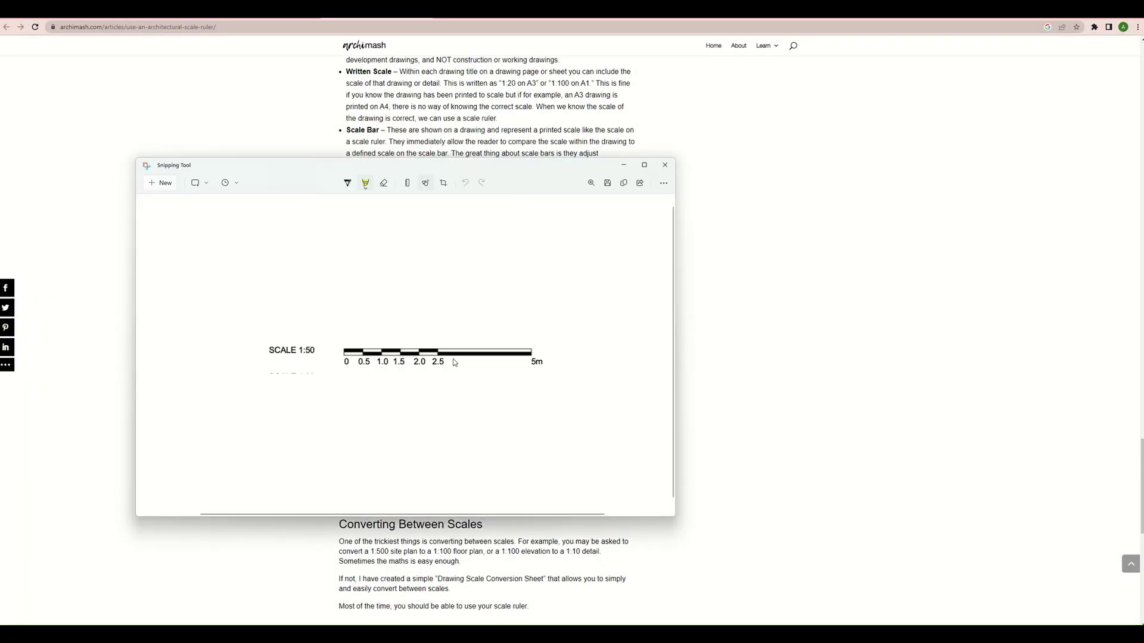
Crop the snip tightly around the 1:50 scale bar, trimming its lower and side edges
left_click(443, 182)
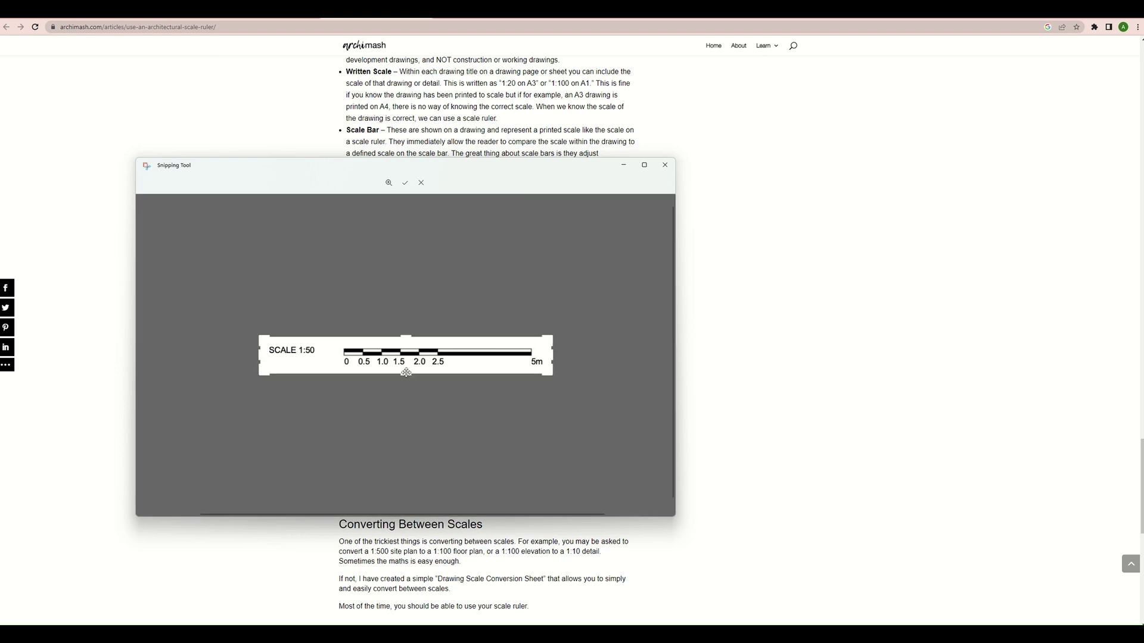
left_click_drag(408, 376, 407, 369)
left_click_drag(551, 353, 540, 356)
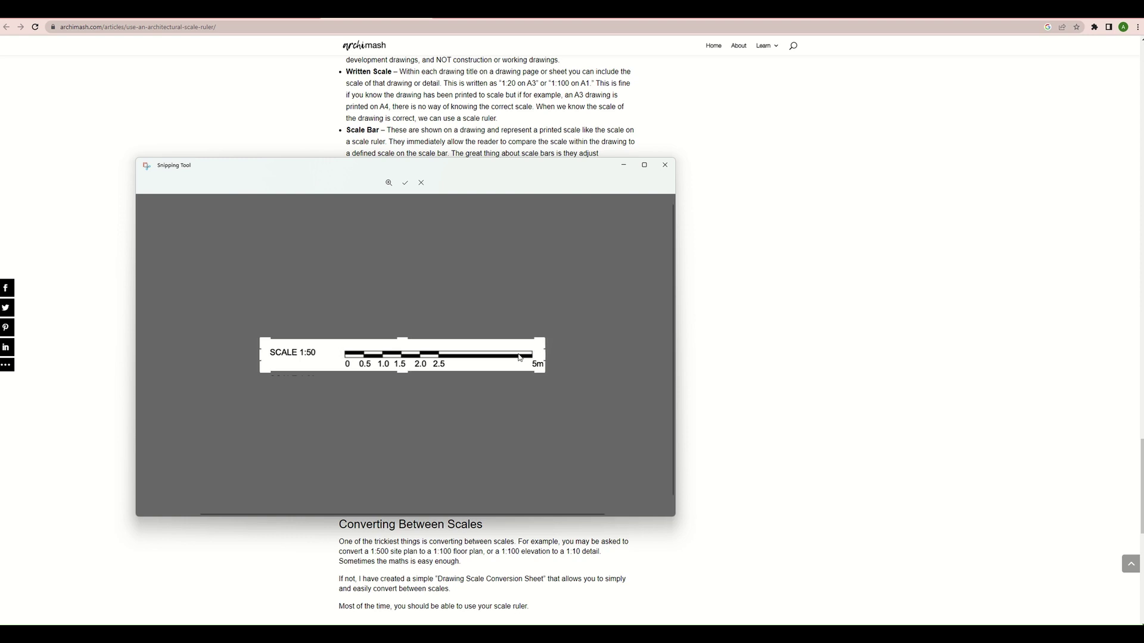
left_click_drag(263, 354, 266, 353)
key("Return")
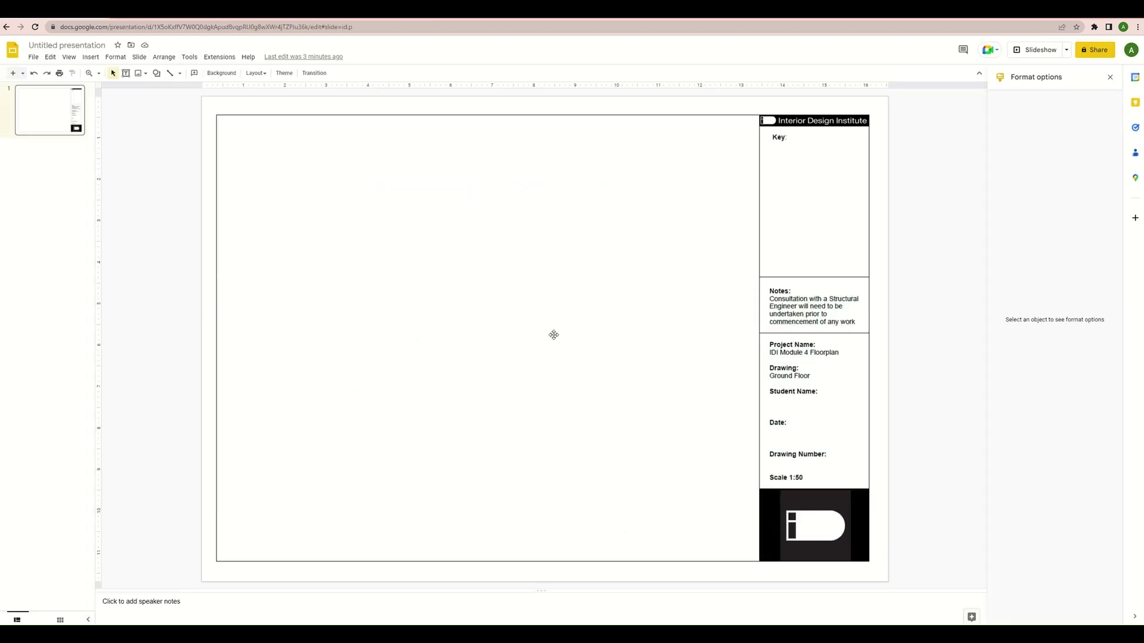
Paste the 1:50 scale bar onto the title block slide and place it along the drawing area's lower edge, slightly left of center
left_click(553, 335)
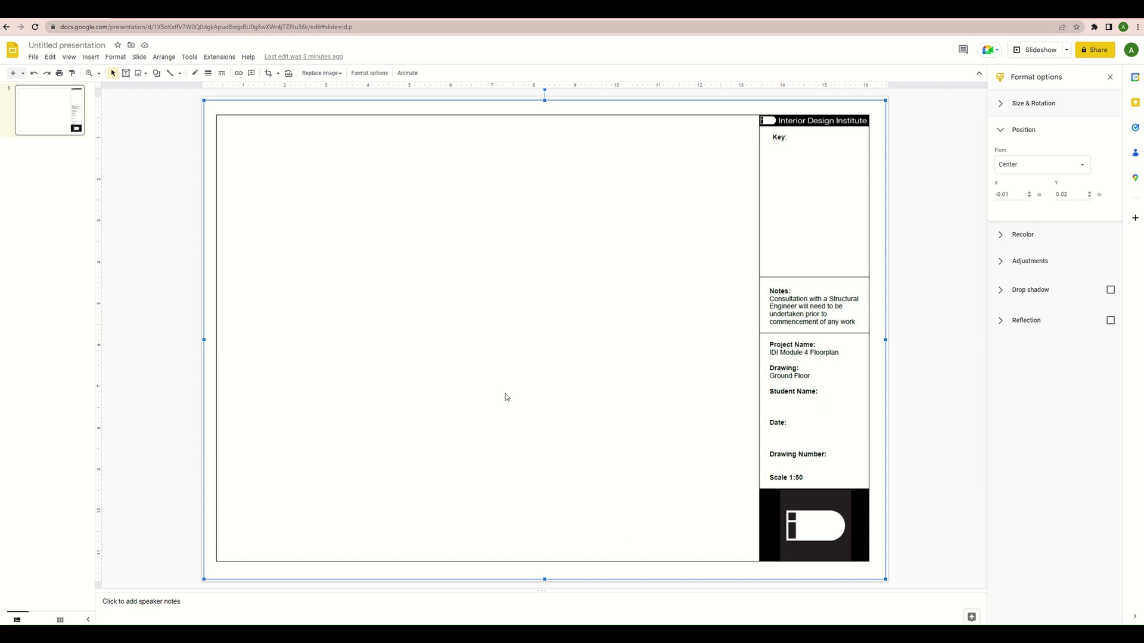
key("ctrl+v")
left_click_drag(570, 339, 639, 539)
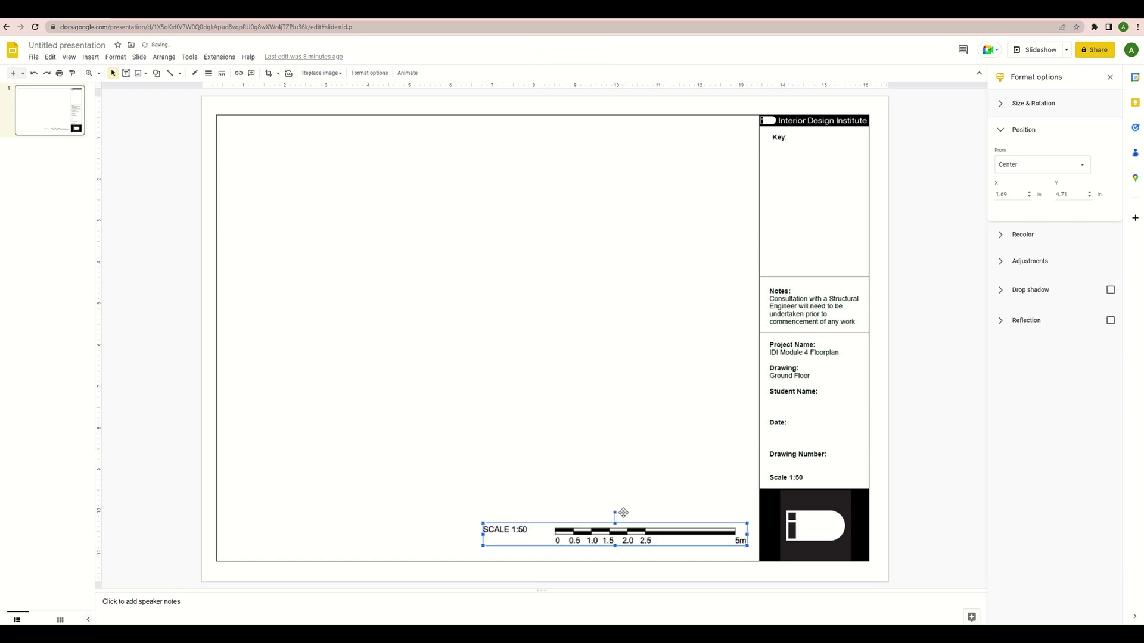
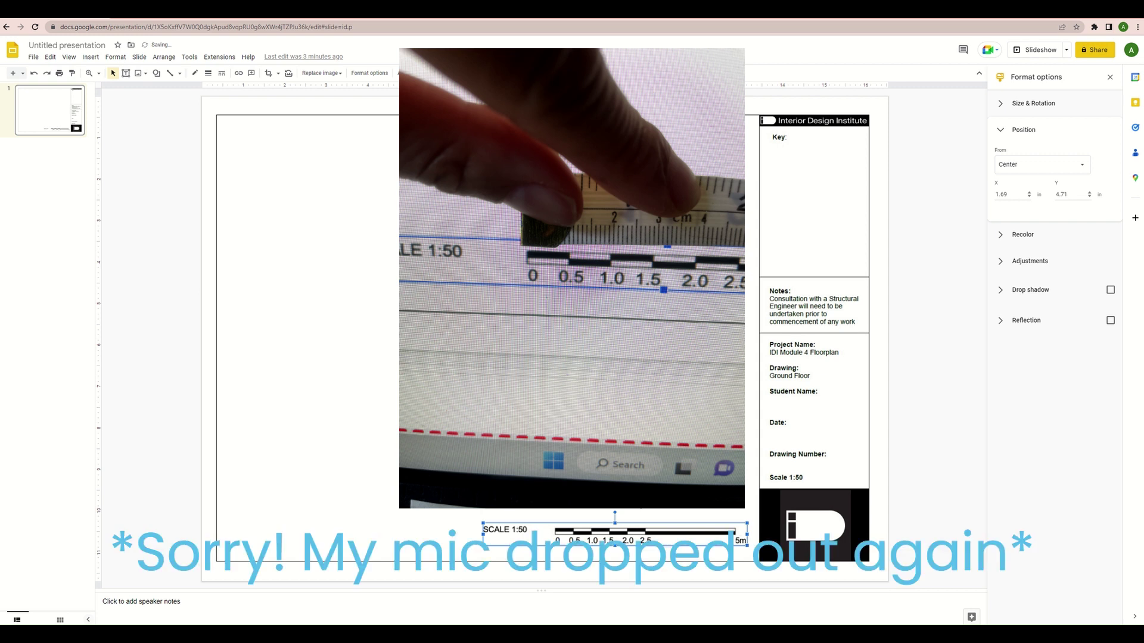
left_click_drag(616, 538, 435, 541)
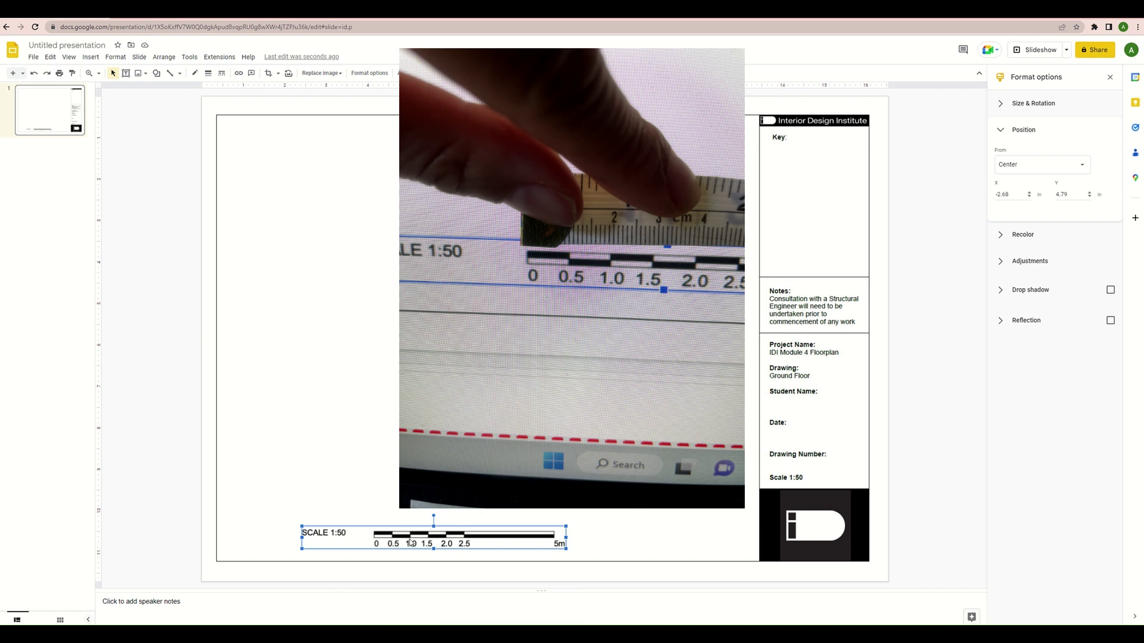
left_click(411, 542)
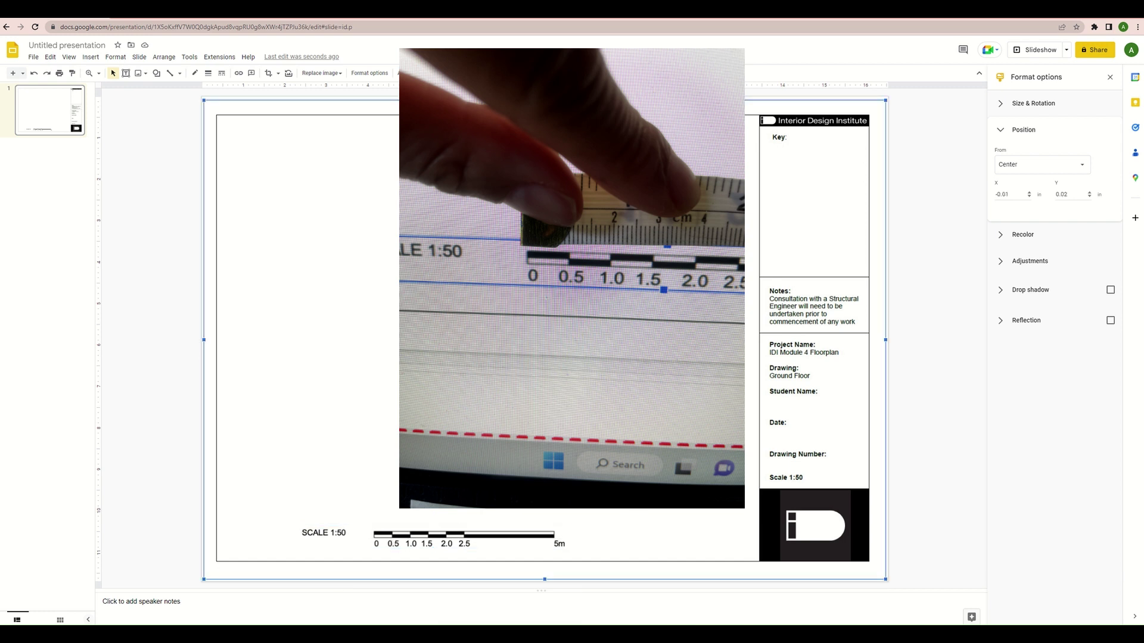
Resize the 1:50 scale bar so its 0 to 1.0 section measures 2 cm on a ruler, and place it beside the title block's lower end
left_click(410, 542)
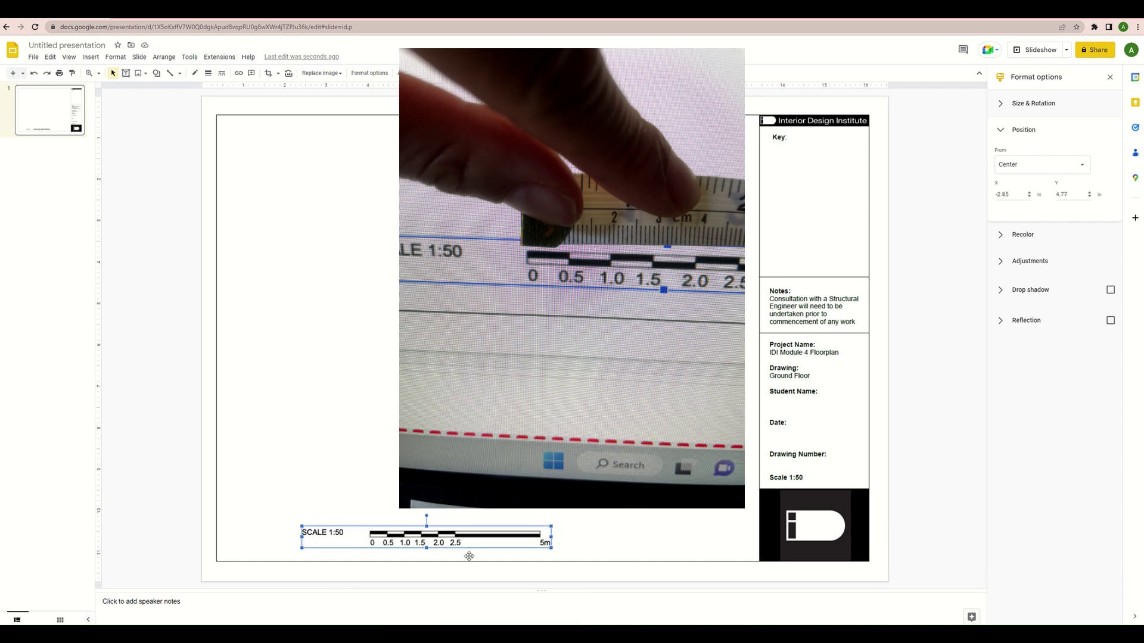
left_click_drag(551, 547, 538, 547)
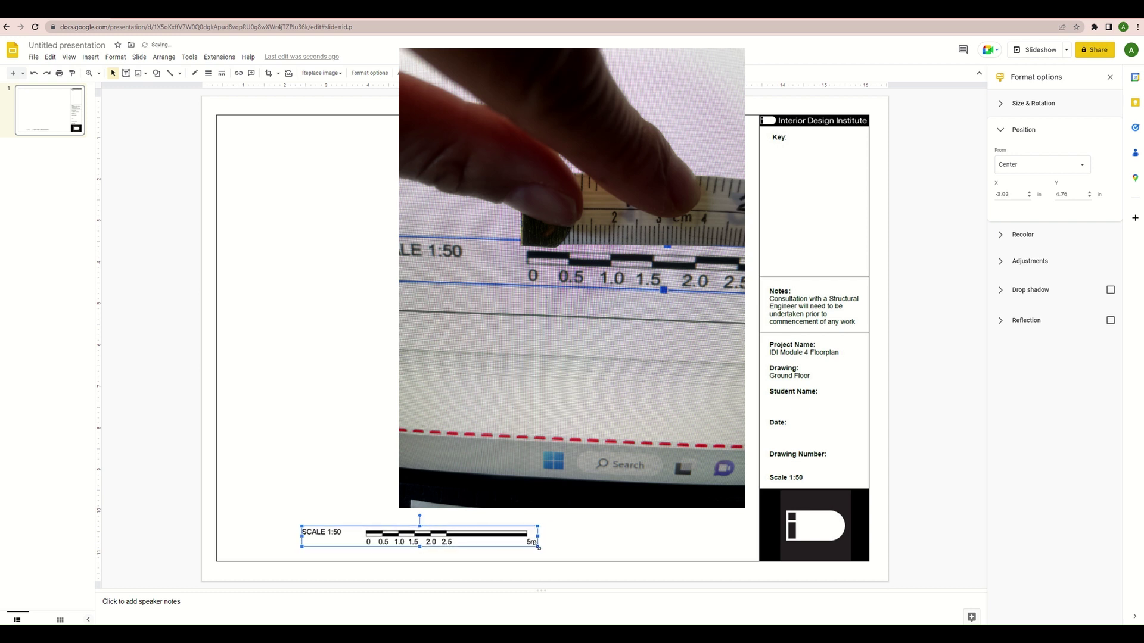
left_click(414, 524)
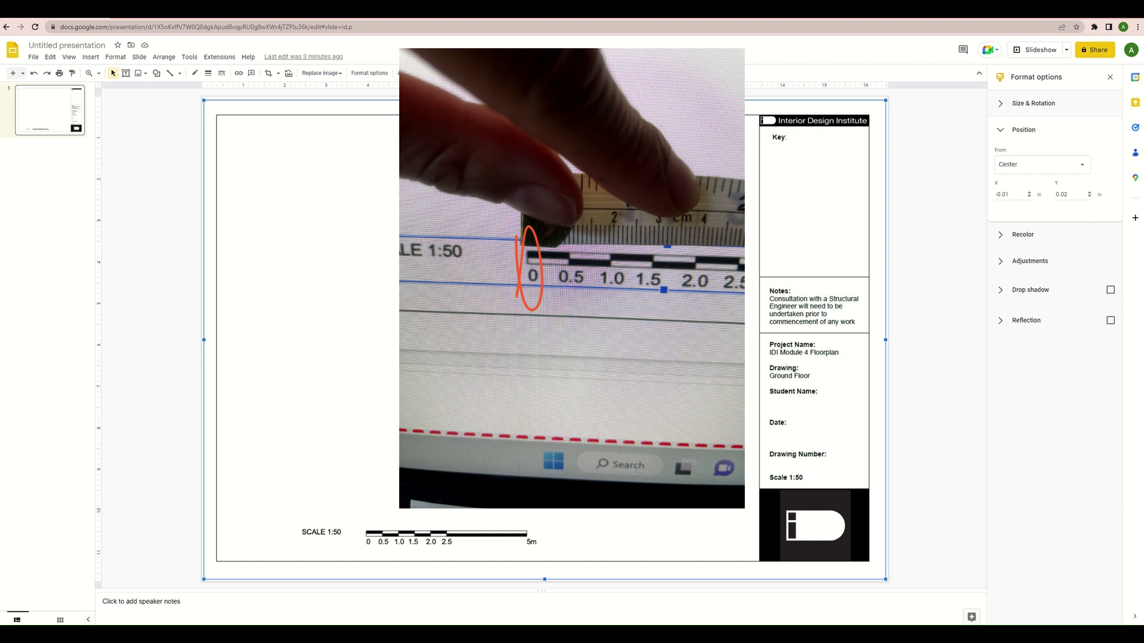
left_click(399, 543)
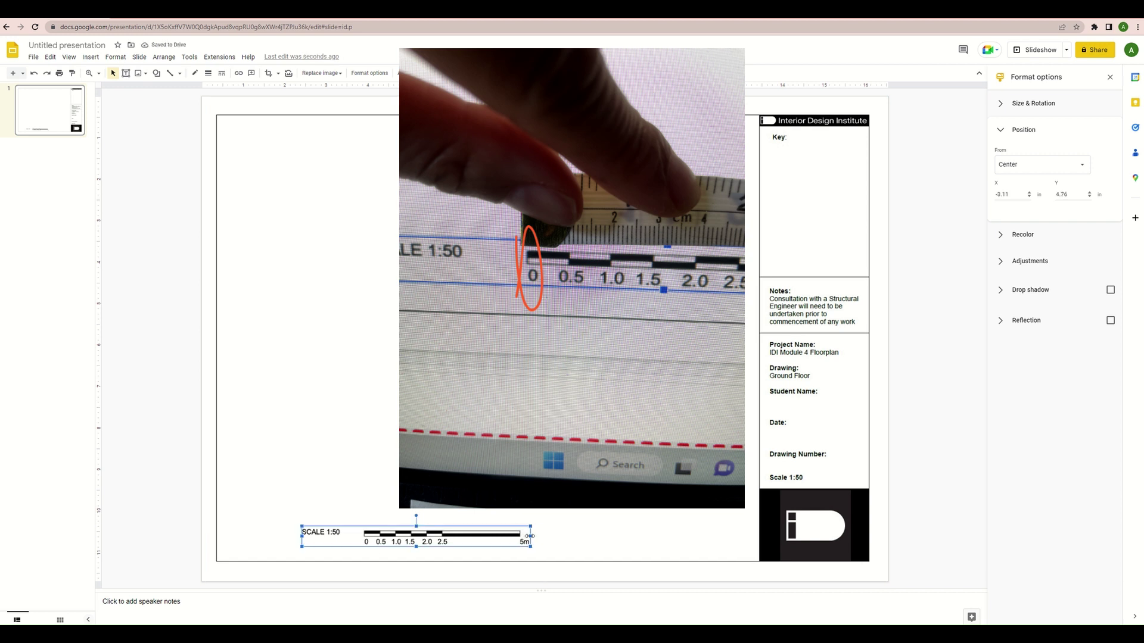
left_click_drag(538, 535, 577, 548)
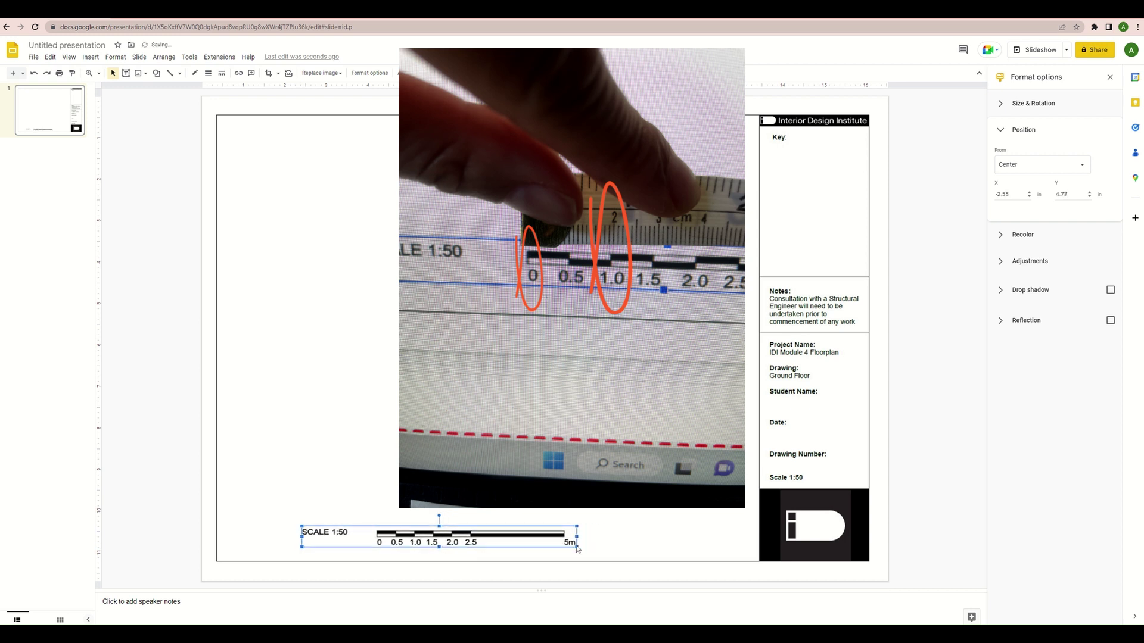
left_click(587, 556)
left_click_drag(462, 535, 635, 546)
left_click(536, 476)
left_click(155, 268)
Insert the image "Mod 4 completed floor plan" from the computer onto the slide
left_click(144, 74)
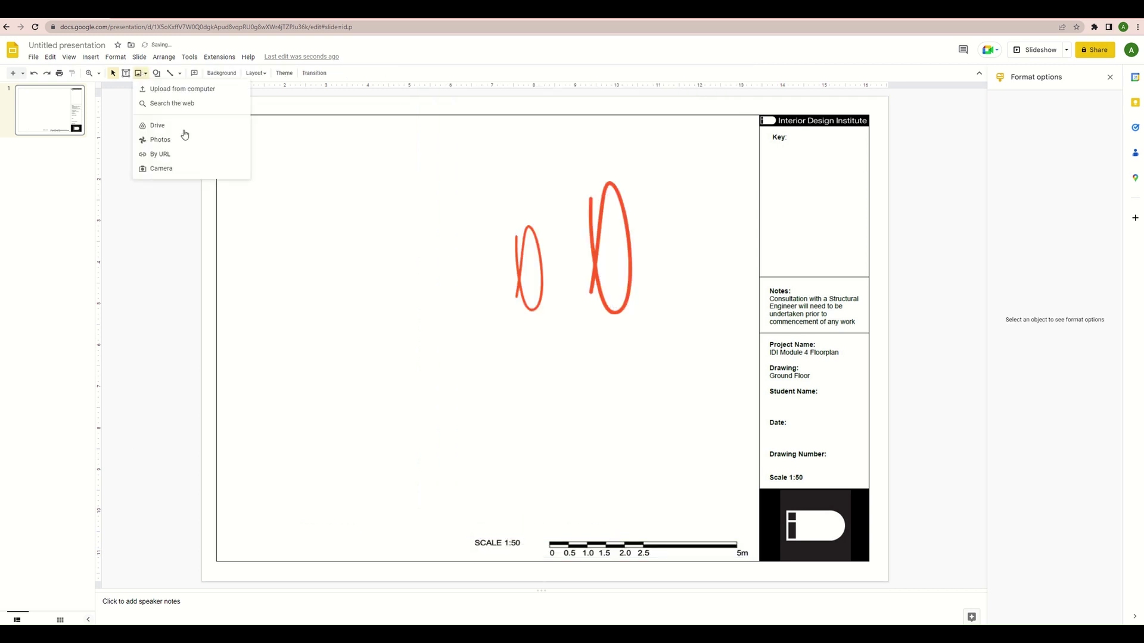
left_click(151, 90)
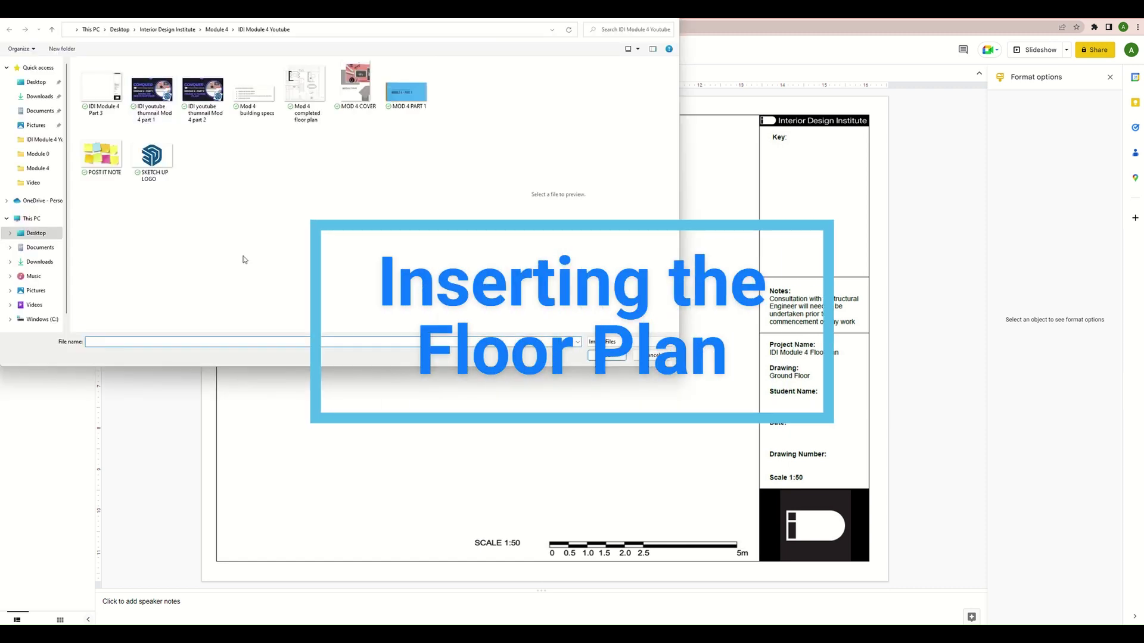
left_click(304, 88)
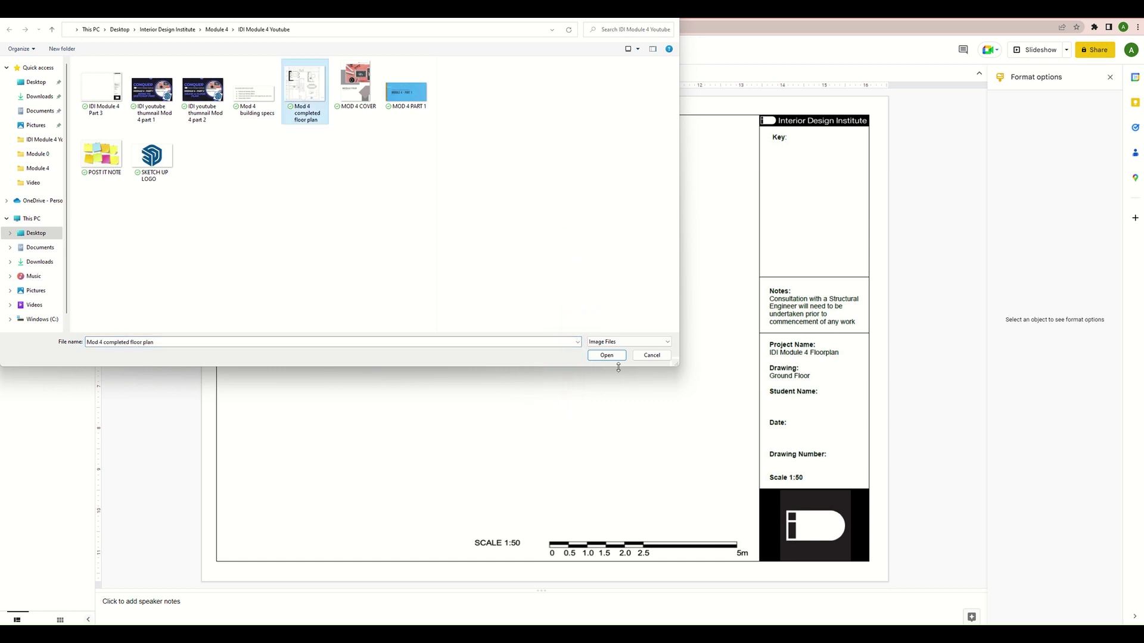
left_click(604, 355)
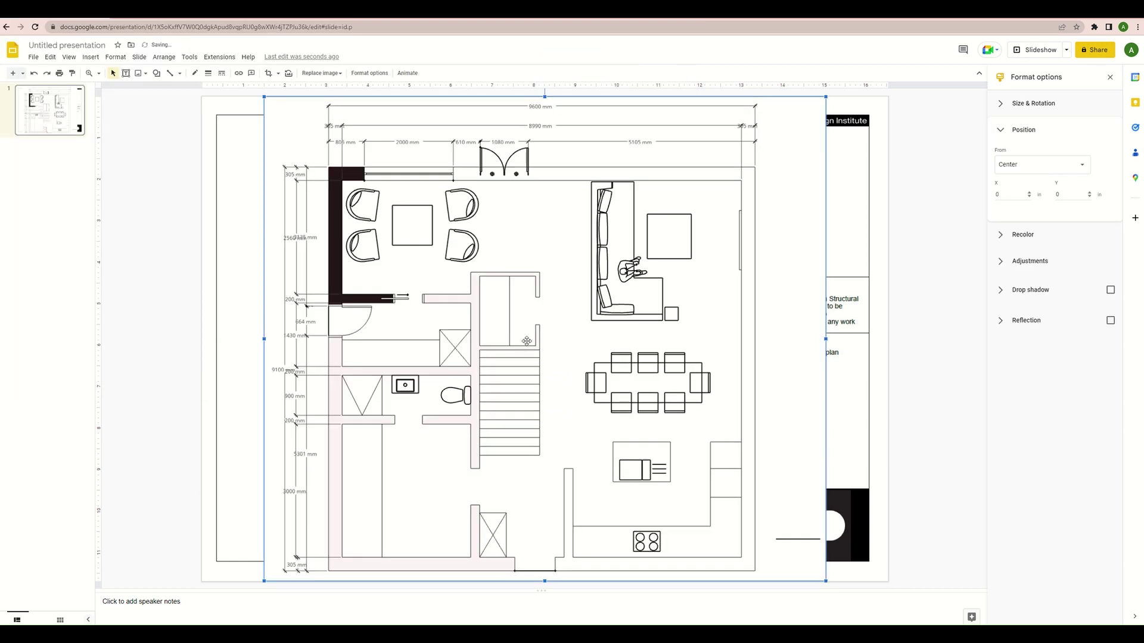
Shrink the floor plan image proportionally and move it into the drawing area above the scale bar, toward the slide's left edge
left_click_drag(262, 97, 424, 233)
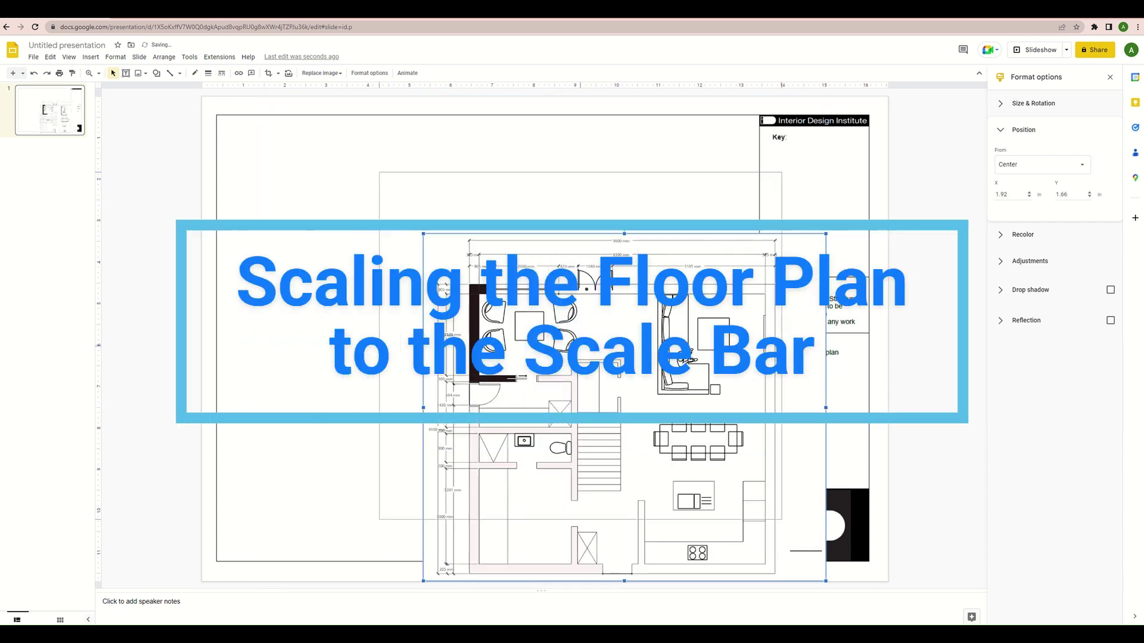
left_click_drag(635, 435, 567, 320)
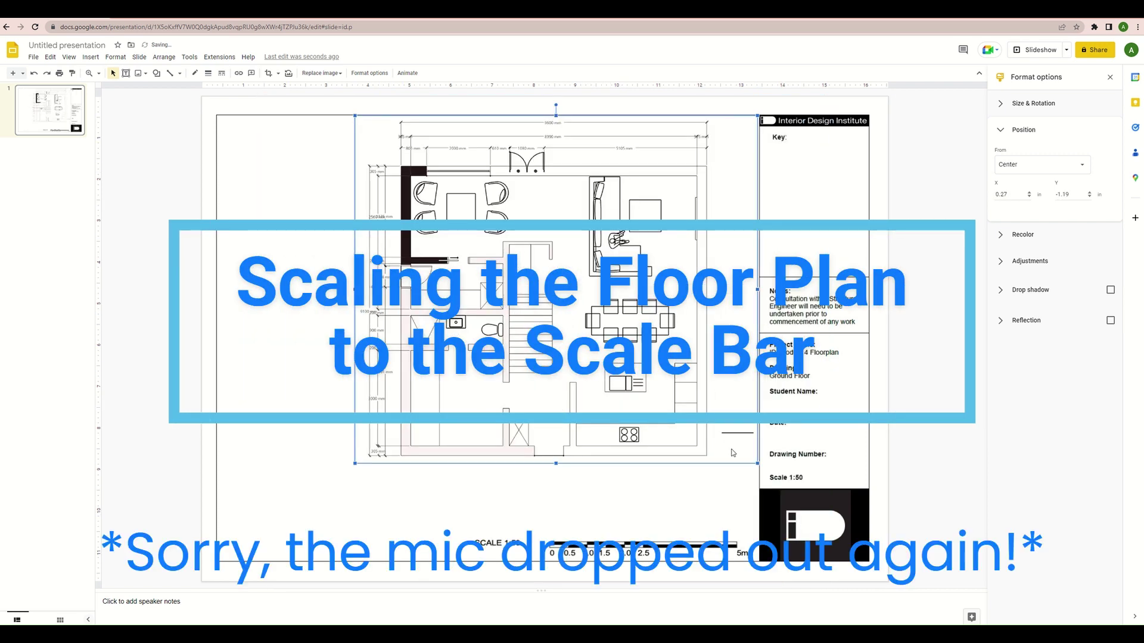
left_click_drag(708, 438, 595, 455)
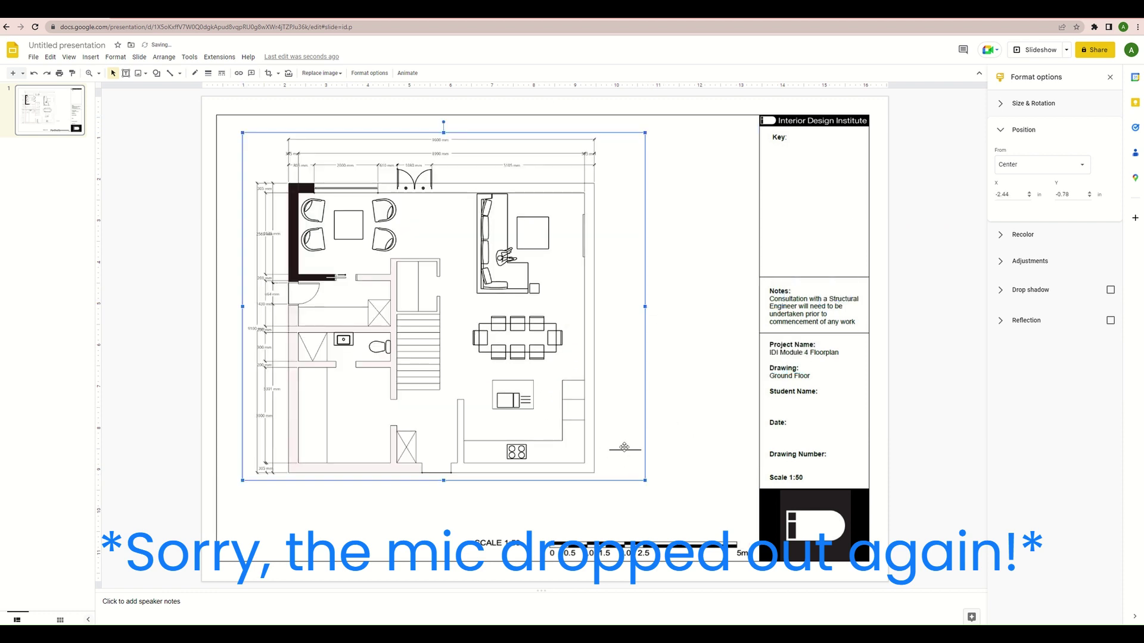
left_click_drag(563, 426, 523, 479)
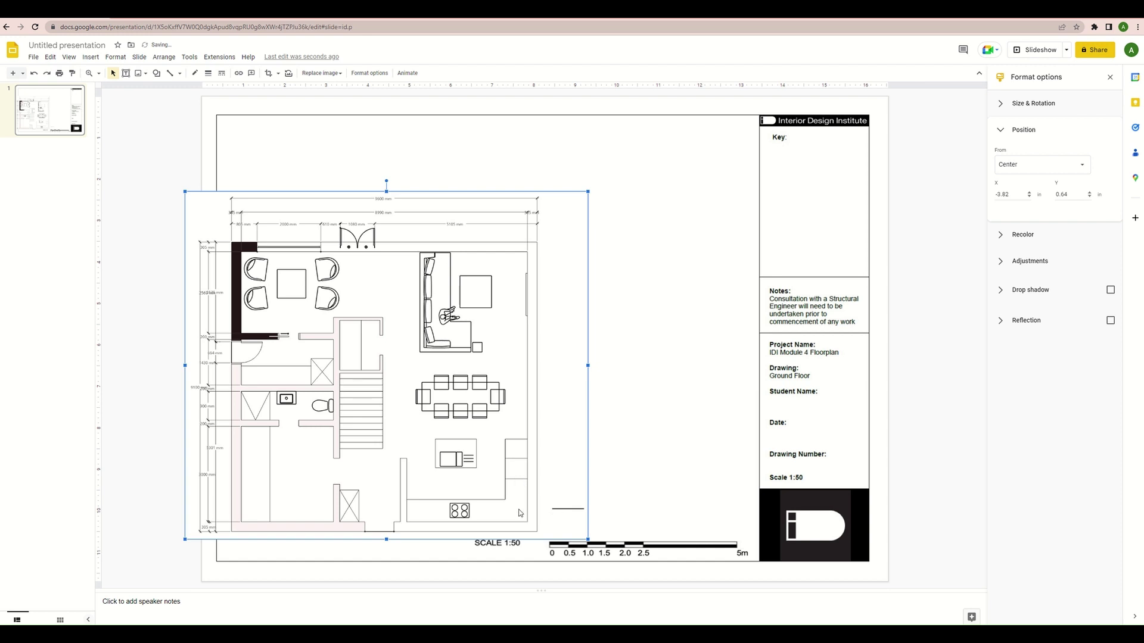
left_click_drag(513, 508, 526, 467)
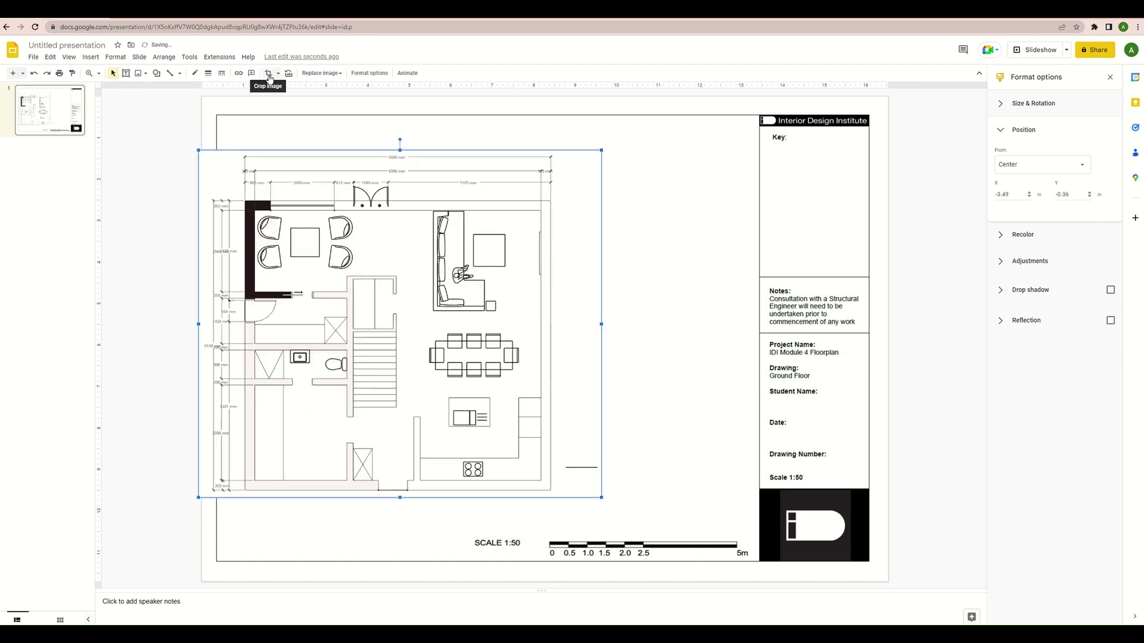
Crop the floor plan image's lower edge to just below its short reference line
left_click(268, 73)
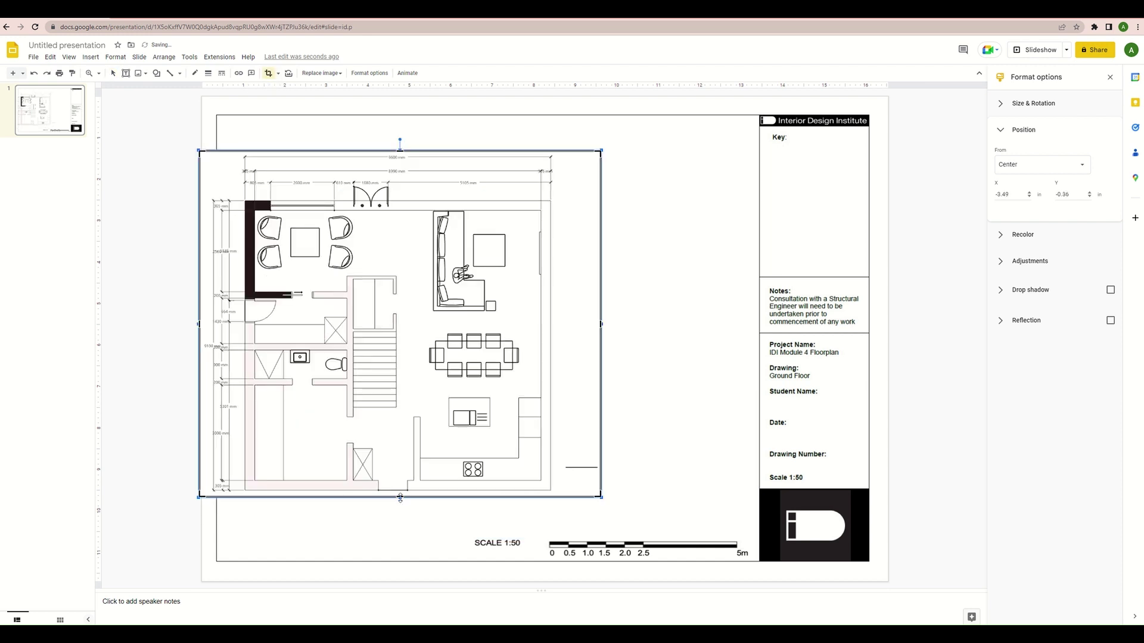
left_click_drag(401, 497, 401, 470)
key("Escape")
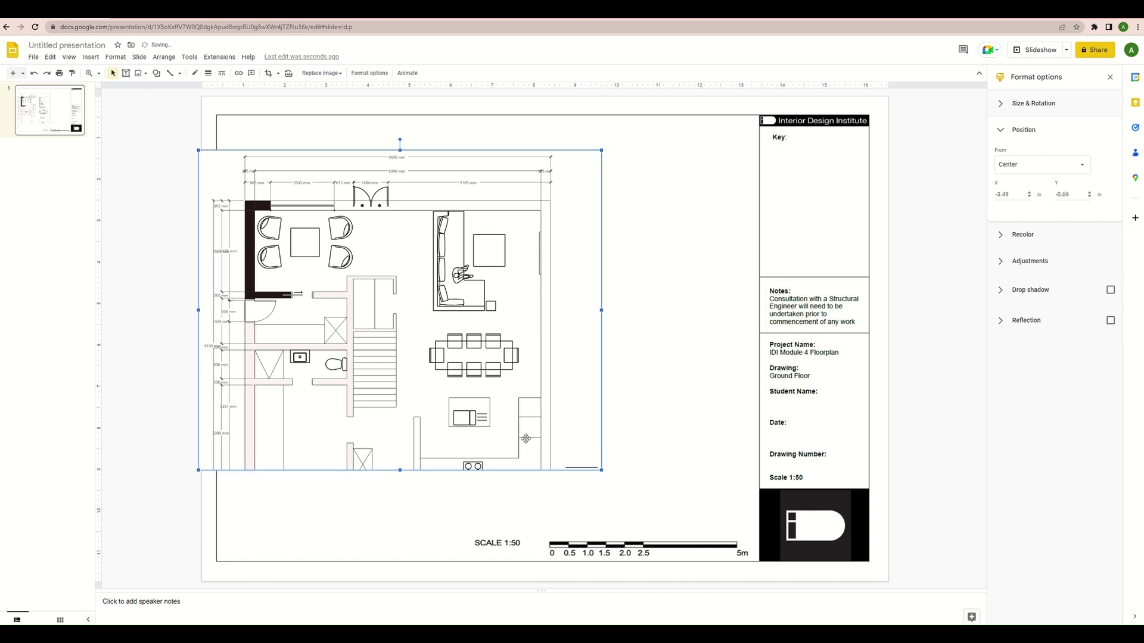
Scale and reposition the floor plan proportionally until its short reference line spans exactly 0 to 1.0 on the 1:50 scale bar
left_click_drag(431, 415, 457, 487)
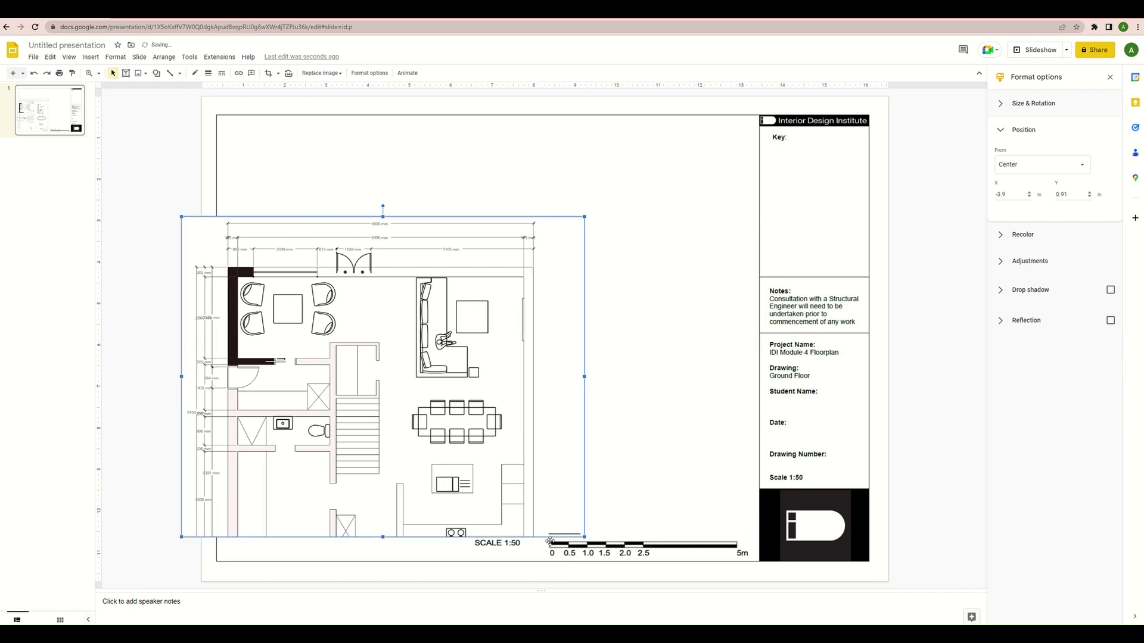
left_click_drag(490, 514, 482, 502)
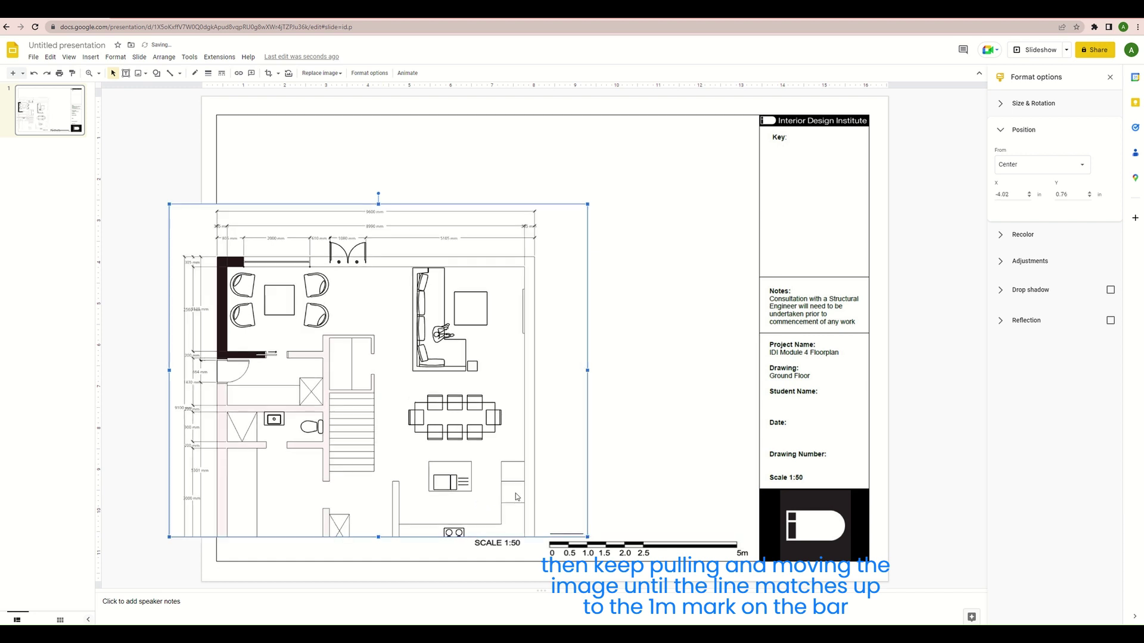
left_click_drag(513, 493, 511, 493)
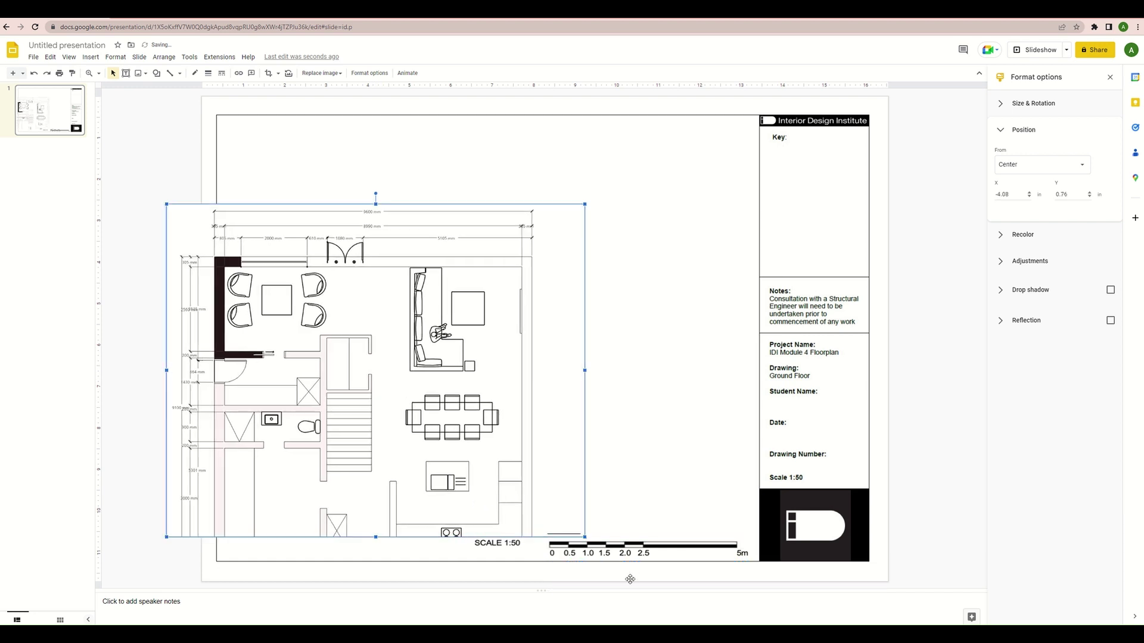
left_click_drag(584, 537, 618, 562)
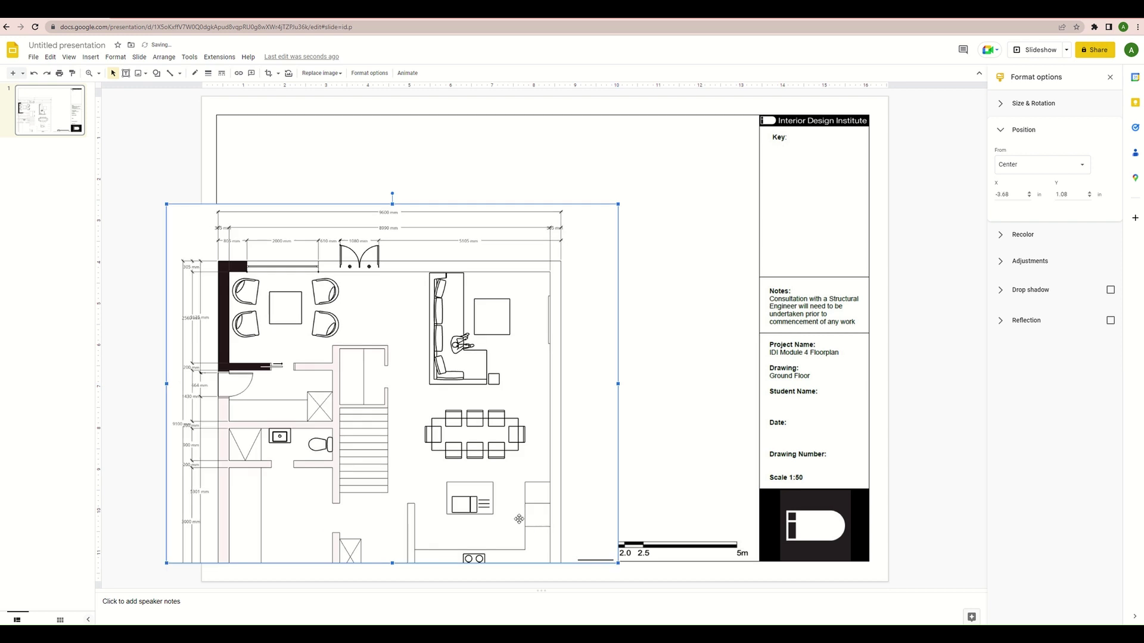
left_click_drag(519, 518, 504, 493)
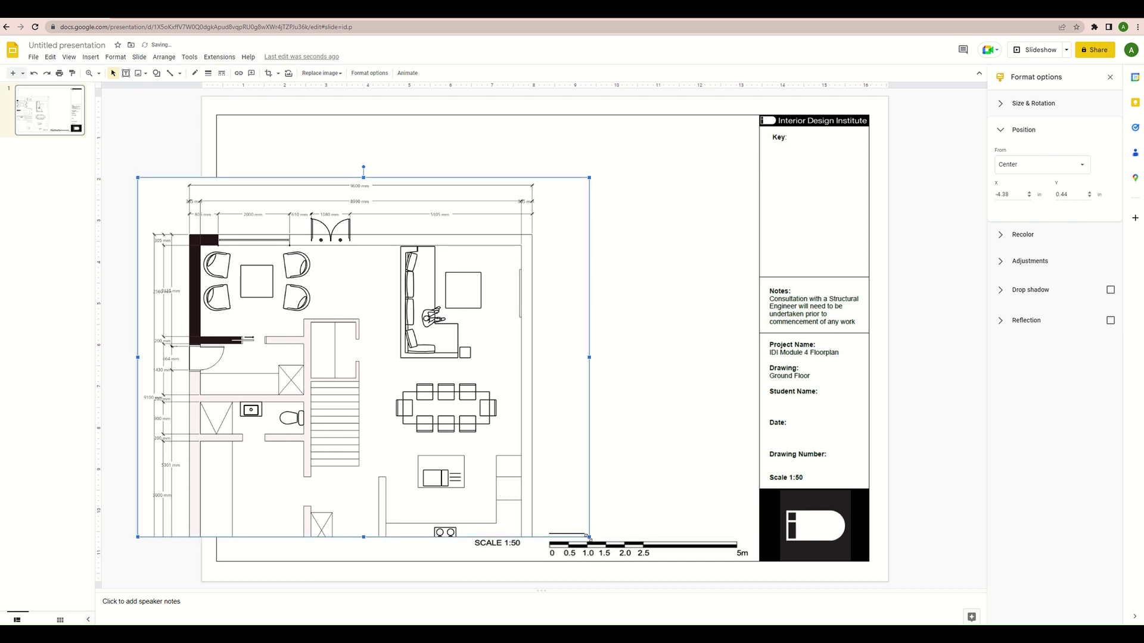
left_click_drag(589, 536, 522, 506)
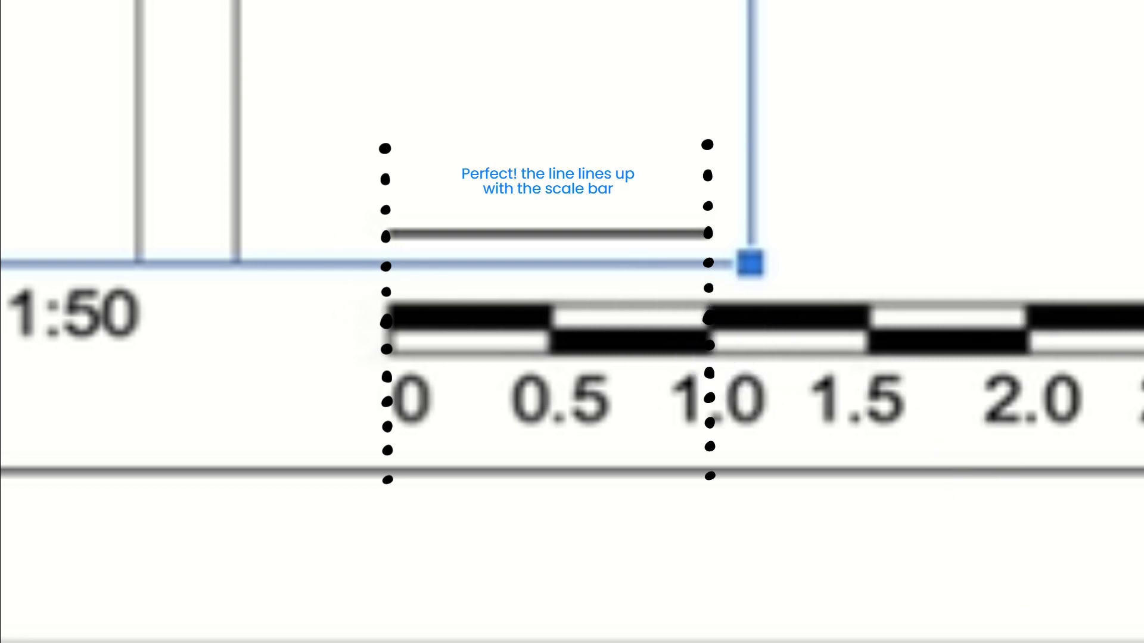
left_click(896, 250)
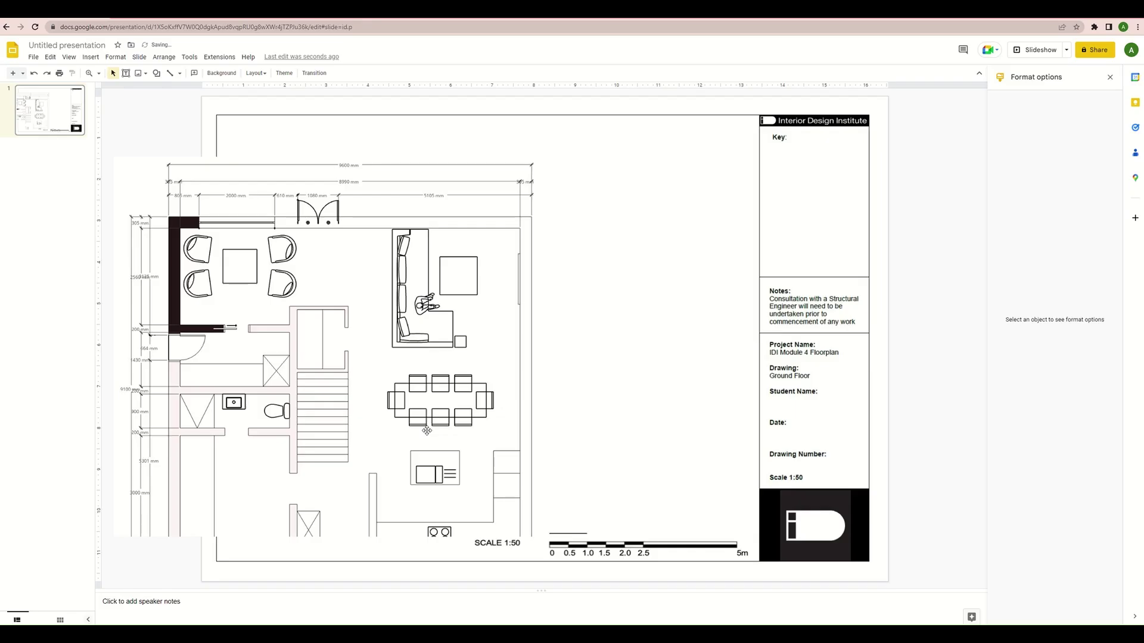
Recrop the floor plan to remove the reference line and restore its lower part, and center it in the drawing area above the scale bar
left_click(426, 430)
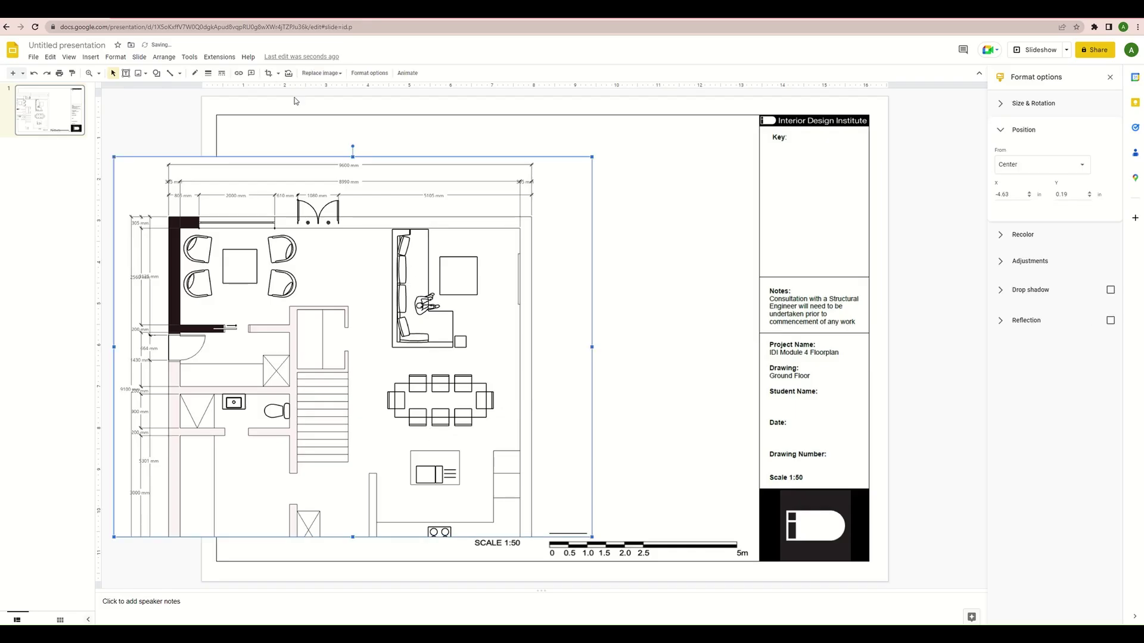
left_click(269, 73)
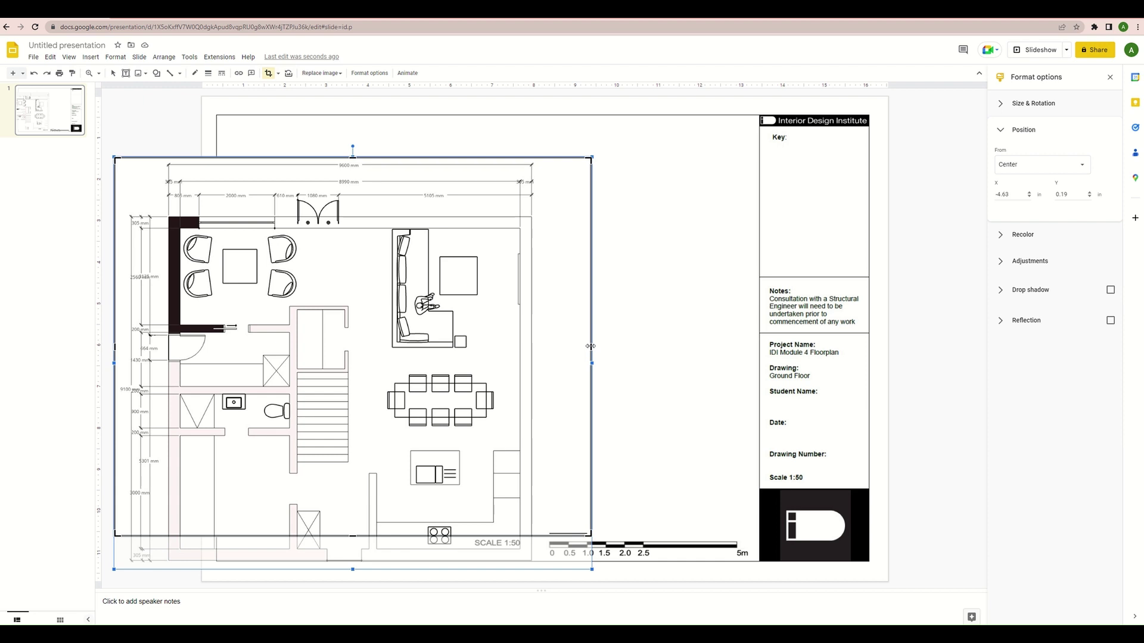
left_click_drag(590, 346, 536, 356)
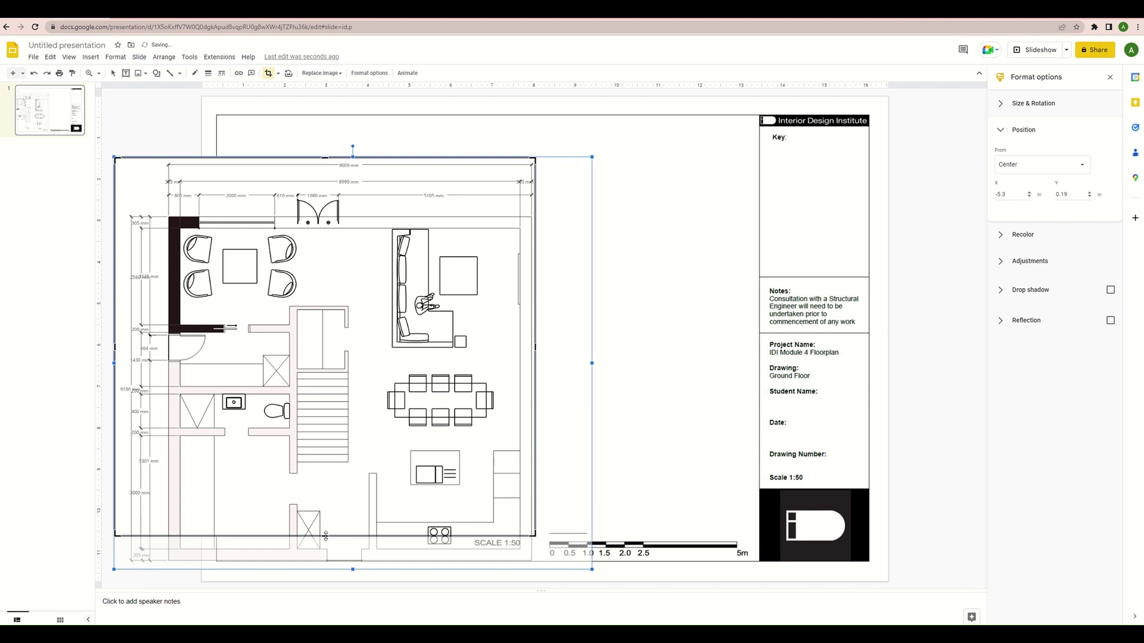
left_click_drag(325, 535, 325, 565)
left_click(630, 469)
left_click_drag(284, 375, 470, 352)
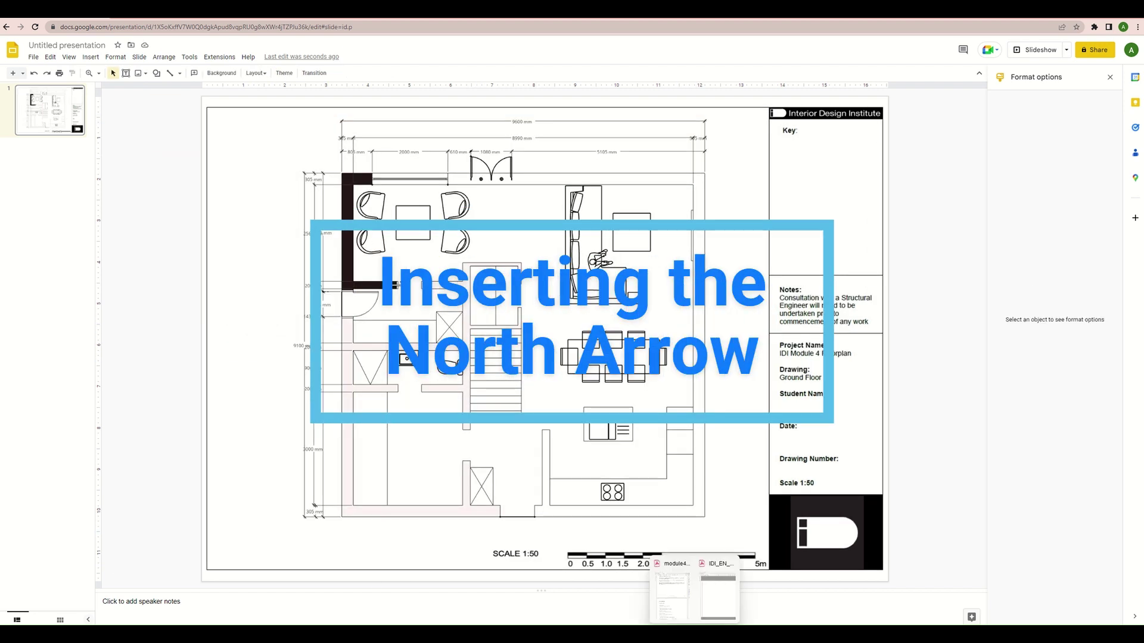
Switch to module4.pdf in Acrobat and open the "Floor Plan w/ All Dimensions" file from the Resources page
left_click(676, 615)
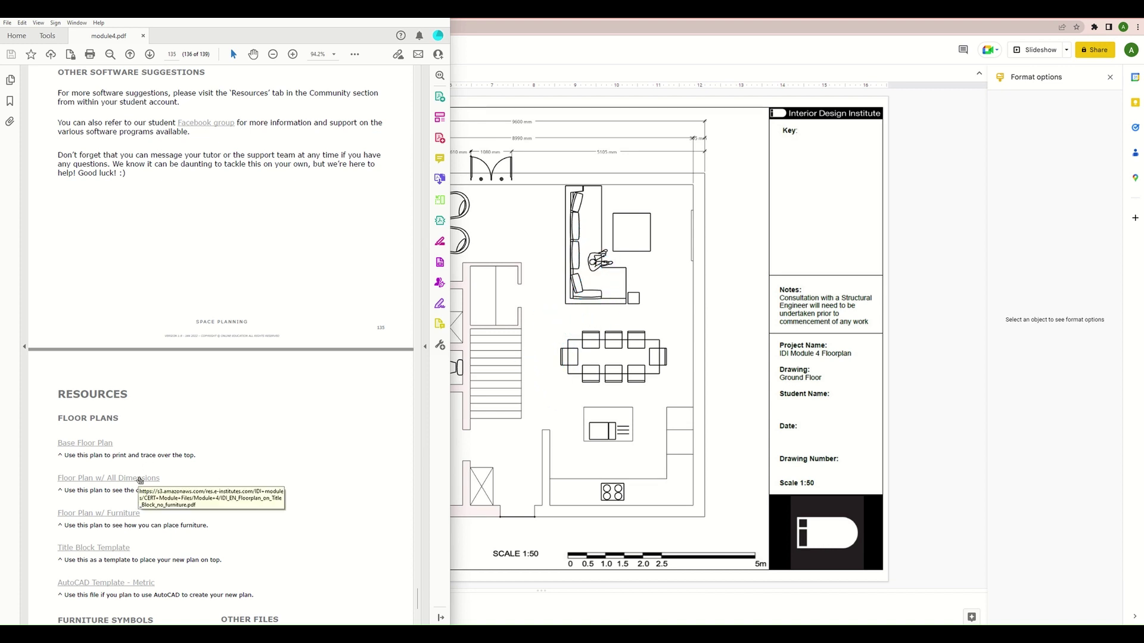
left_click(113, 480)
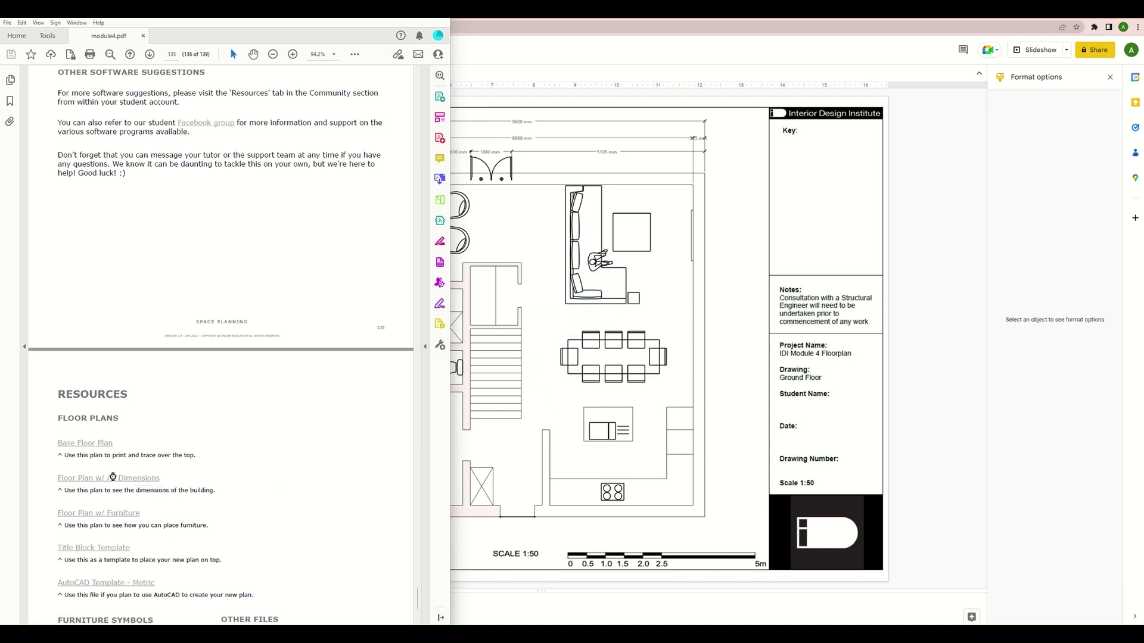
scroll(114, 480, "down", 3)
Switch to Snipping Tool and capture a tight rectangle around the north arrow on the dimensioned floor plan
left_click(759, 634)
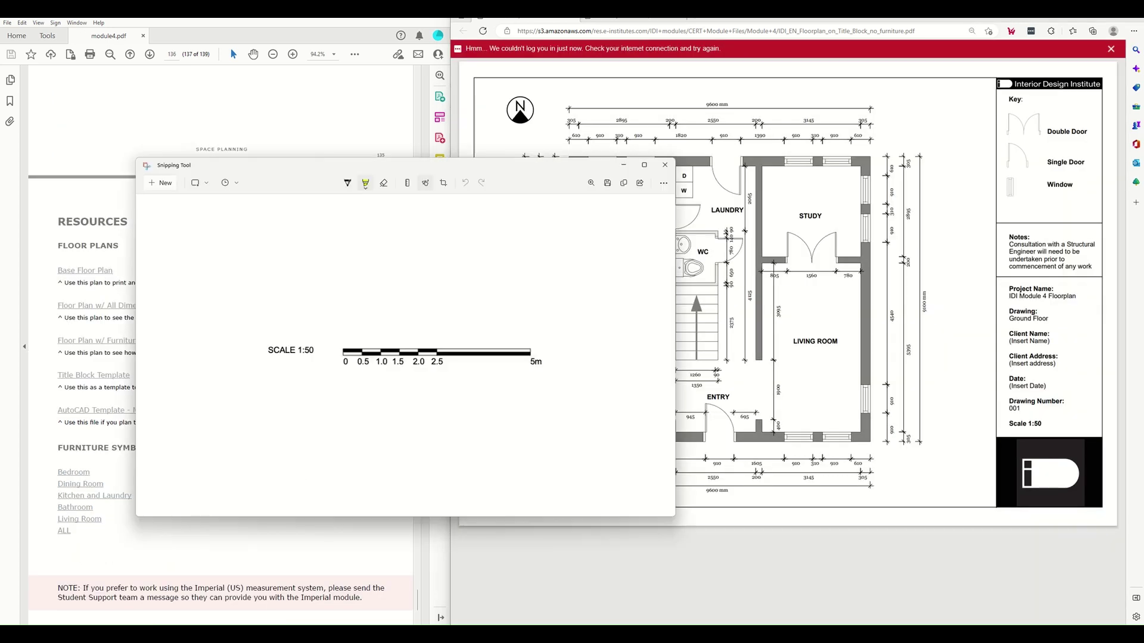
left_click(165, 185)
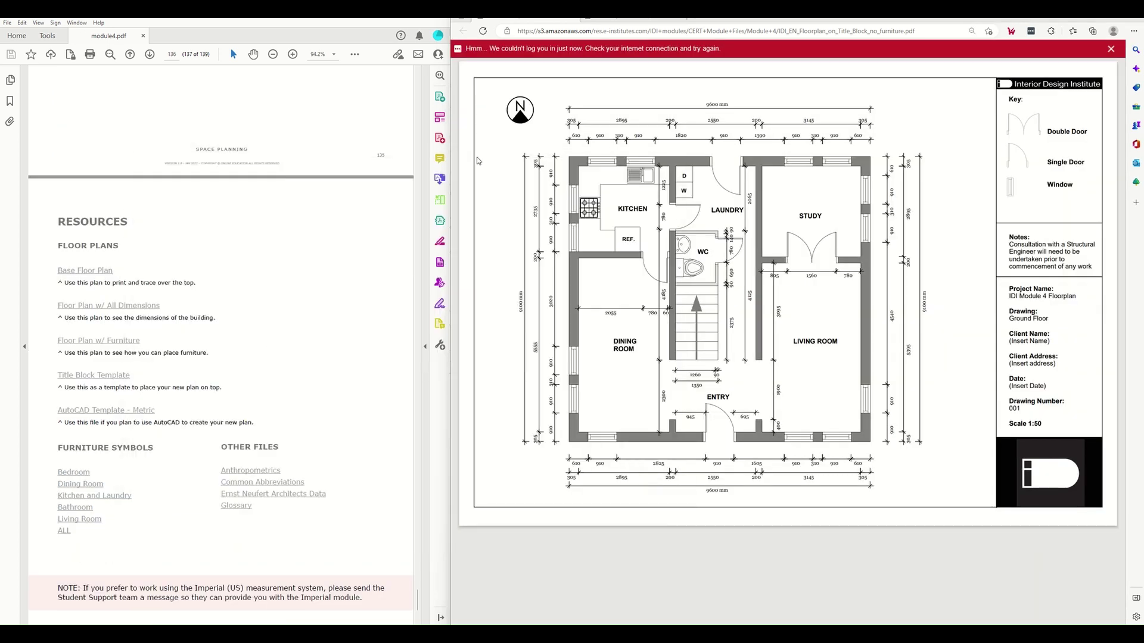
left_click_drag(496, 90, 541, 134)
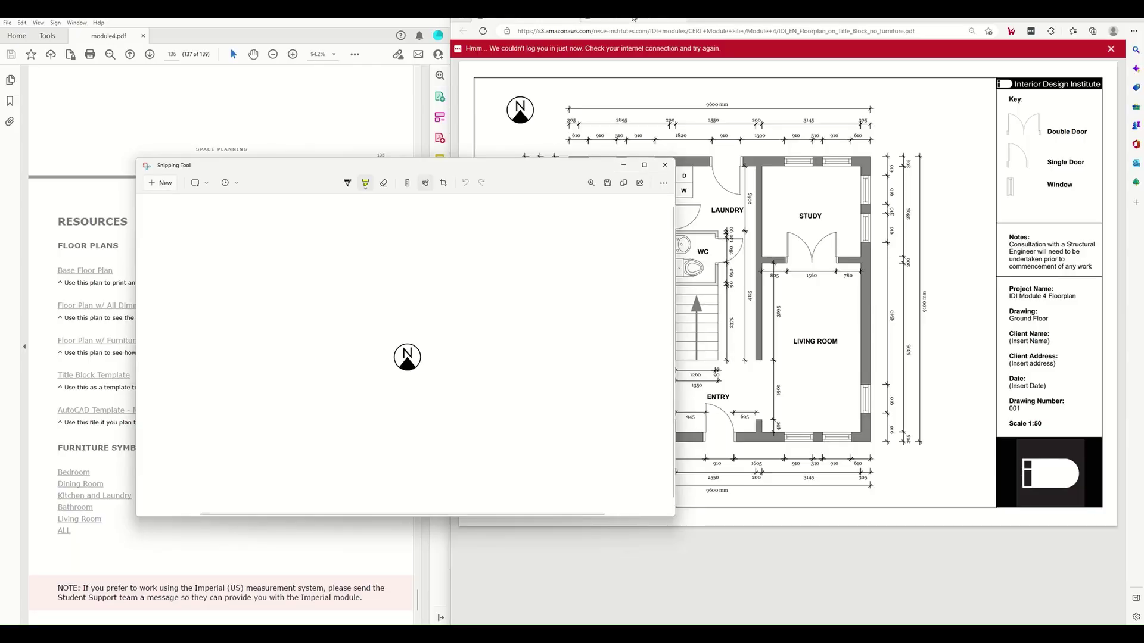
Switch to the Google Slides presentation, paste the captured north arrow and place it in the upper-left corner inside the sheet border
left_click(1092, 18)
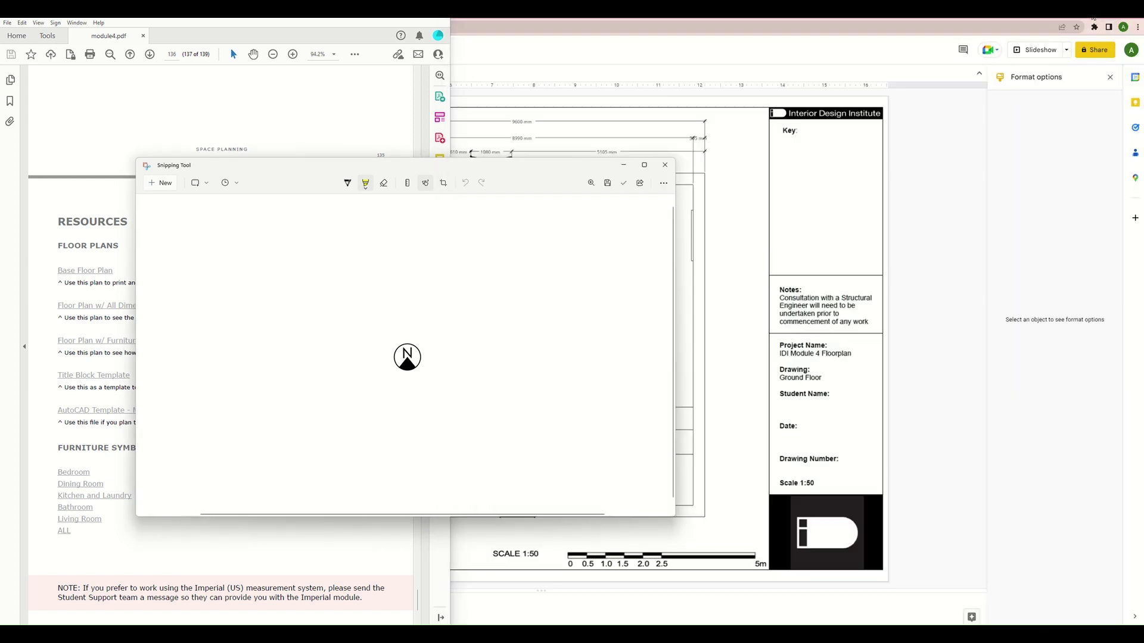
left_click(459, 31)
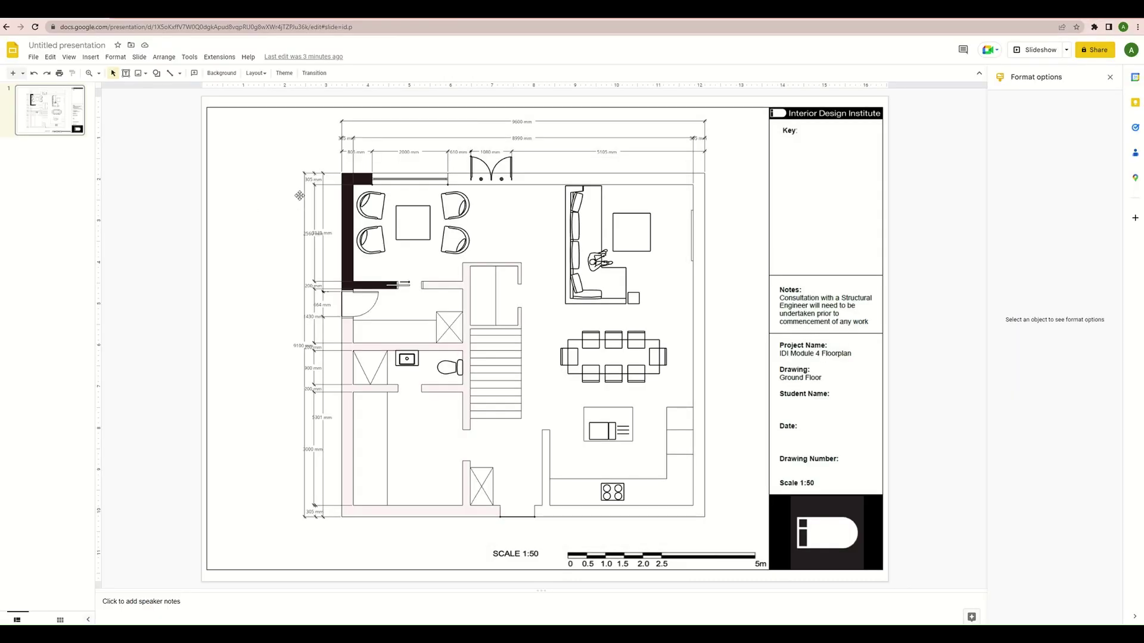
right_click(238, 130)
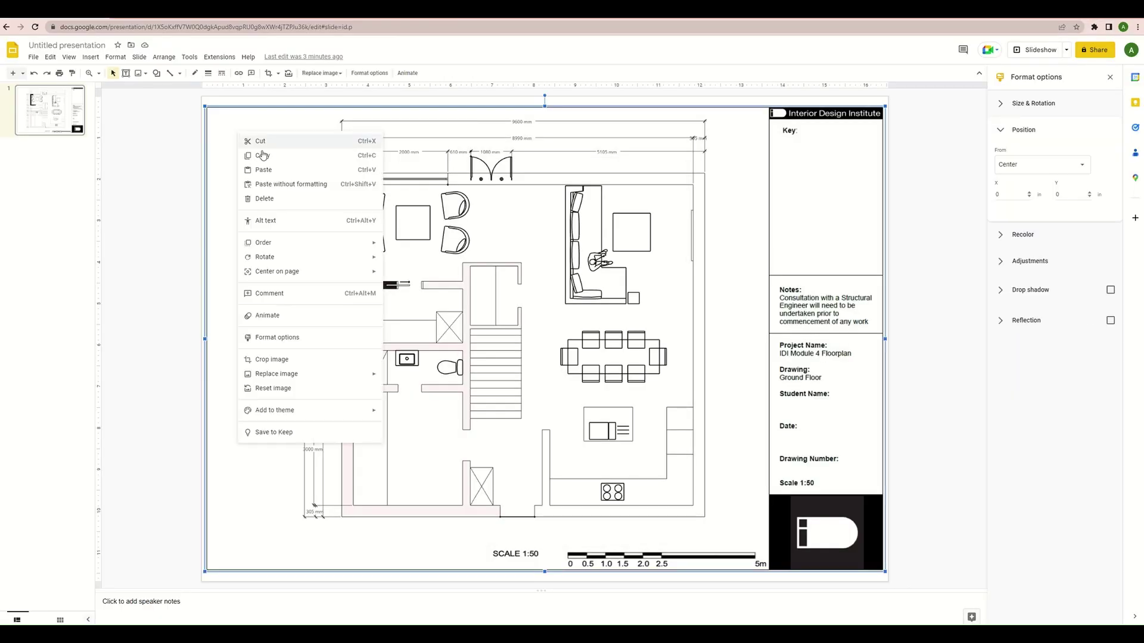
left_click(258, 168)
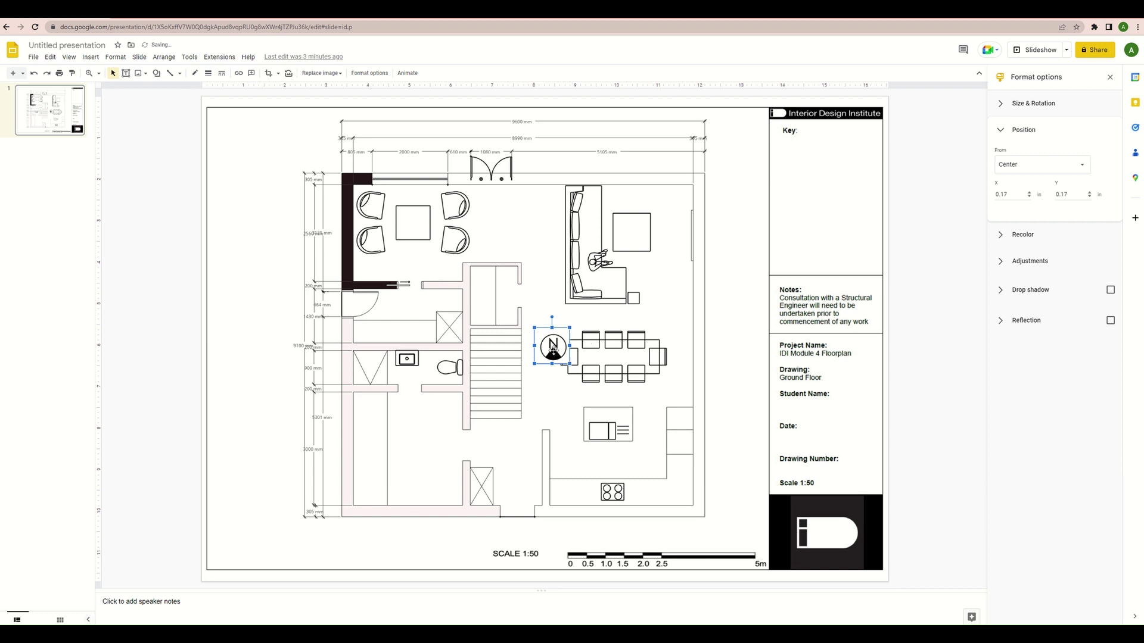
left_click_drag(271, 180, 225, 125)
left_click(245, 187)
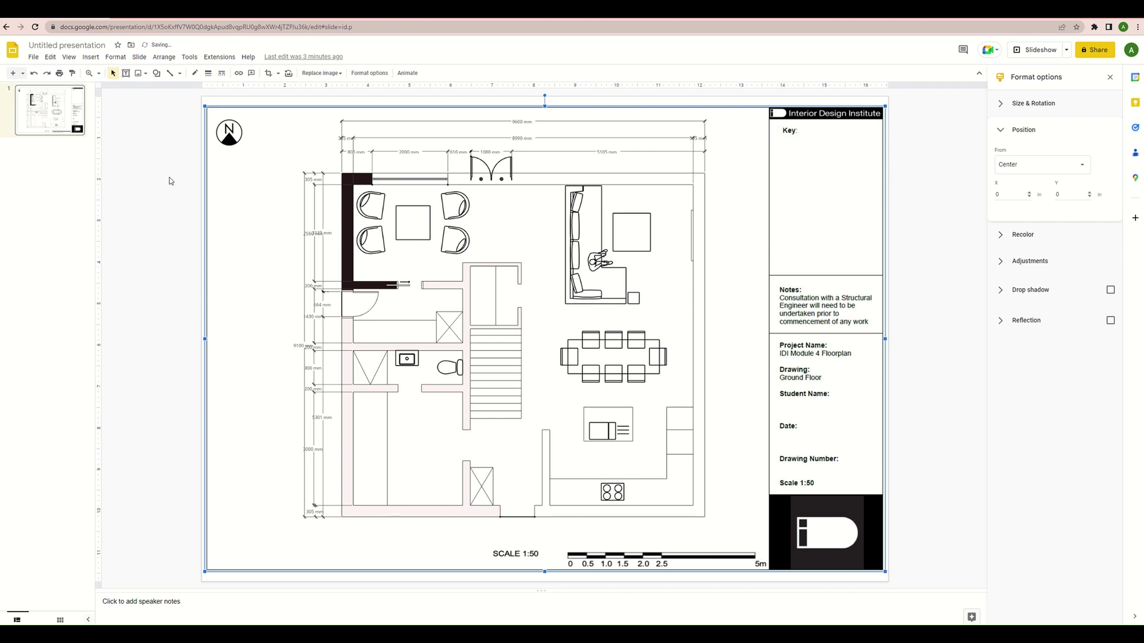
Add a text label reading "Ground Floor" and position it just below the lower-left corner of the floor plan
left_click(125, 73)
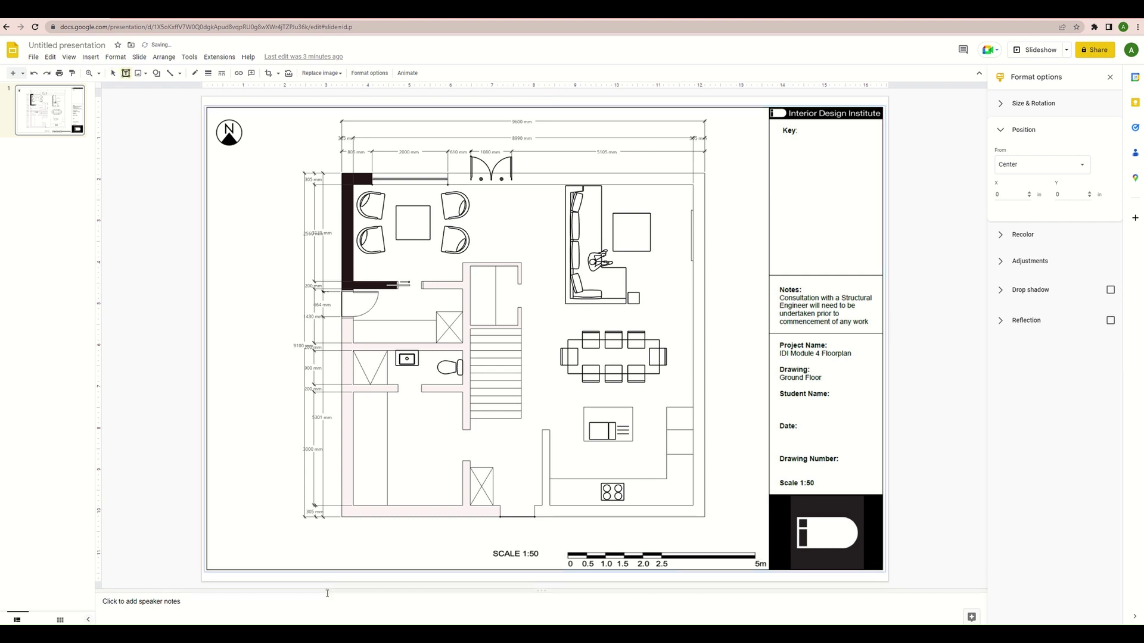
left_click_drag(227, 542, 485, 560)
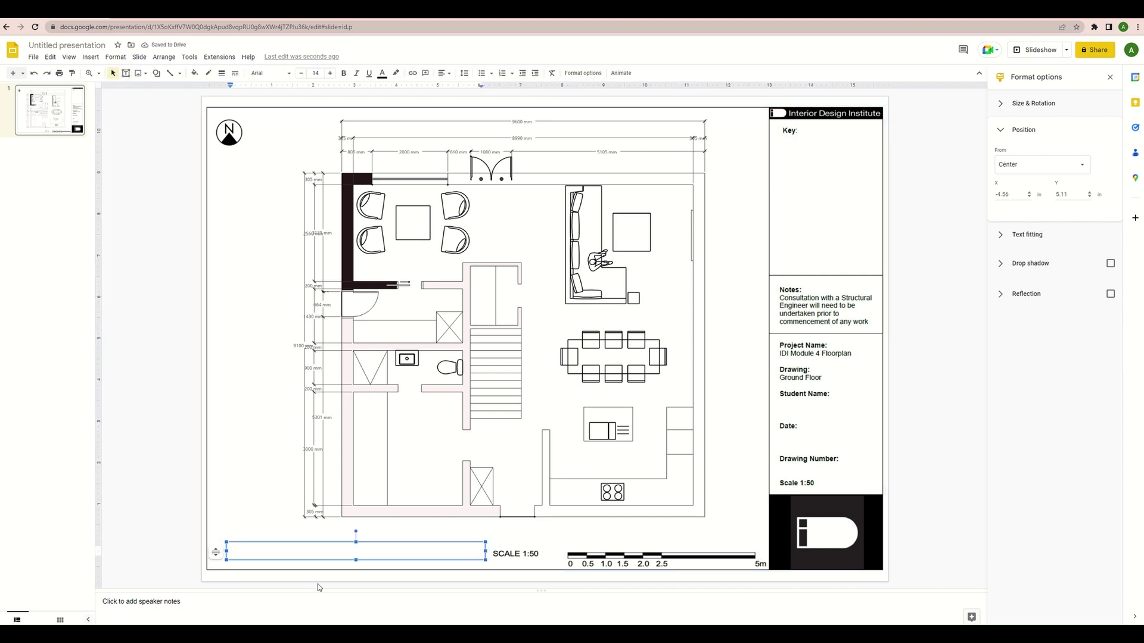
type("Ground Floor")
left_click_drag(485, 550, 361, 530)
left_click(359, 551)
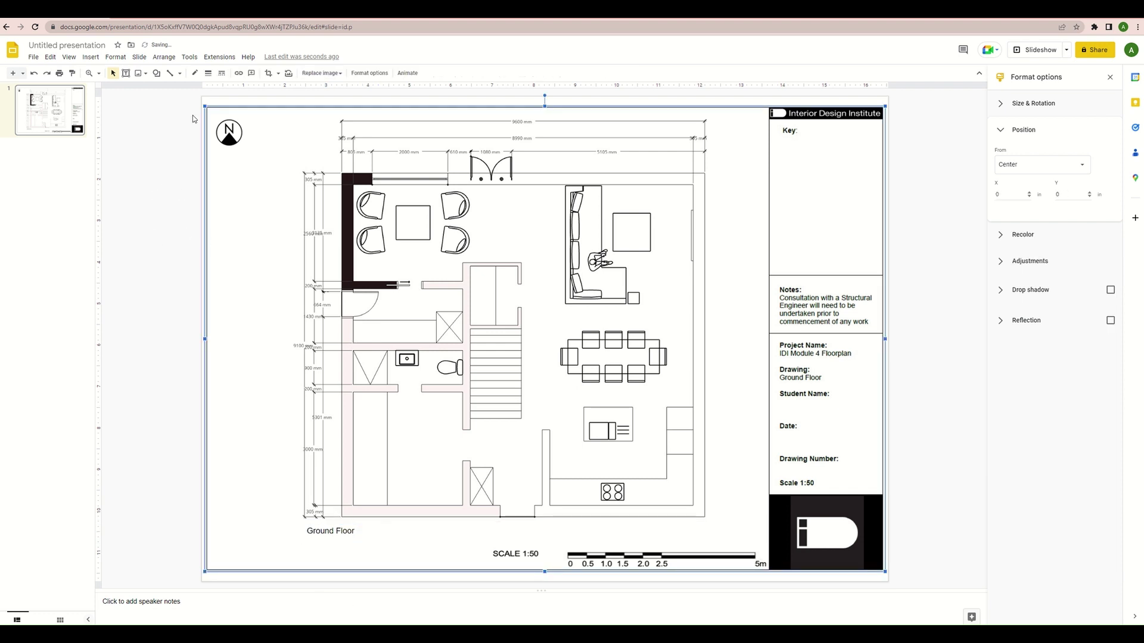
Draw a horizontal line under the "Ground Floor" label, extending slightly past the text, and lower the label closer to the line
left_click(171, 74)
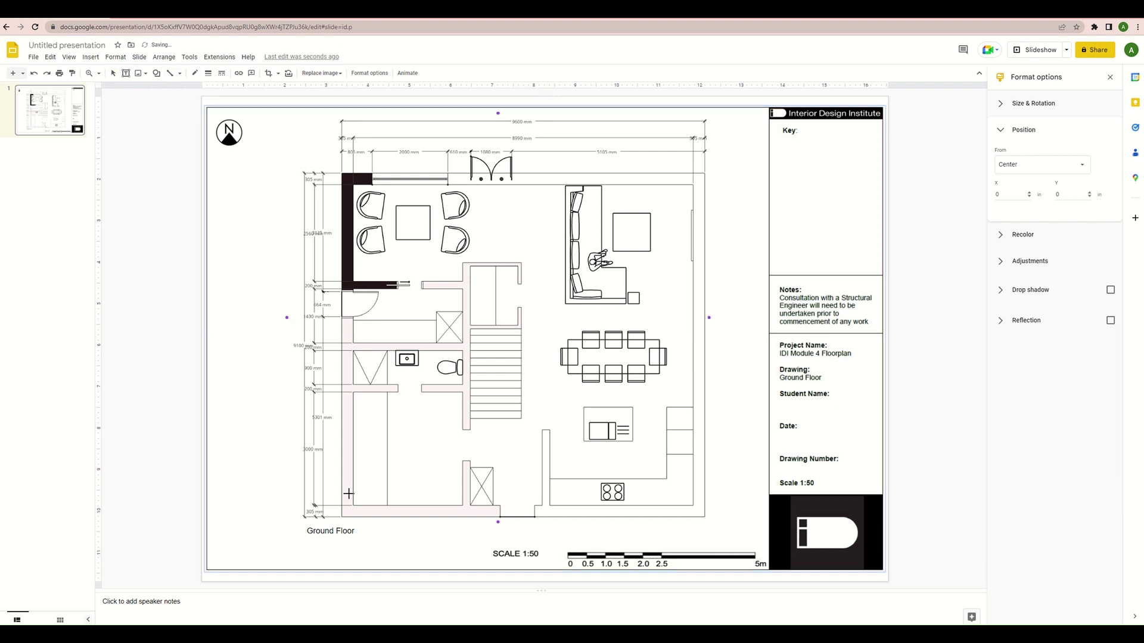
left_click_drag(306, 540, 350, 585)
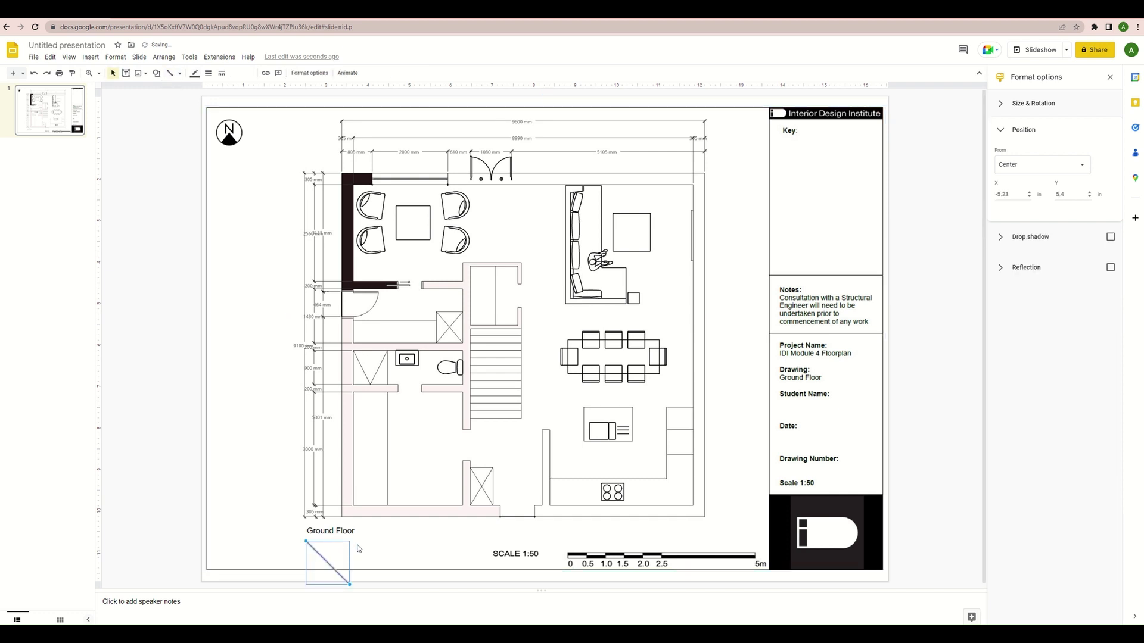
left_click_drag(365, 538, 399, 540)
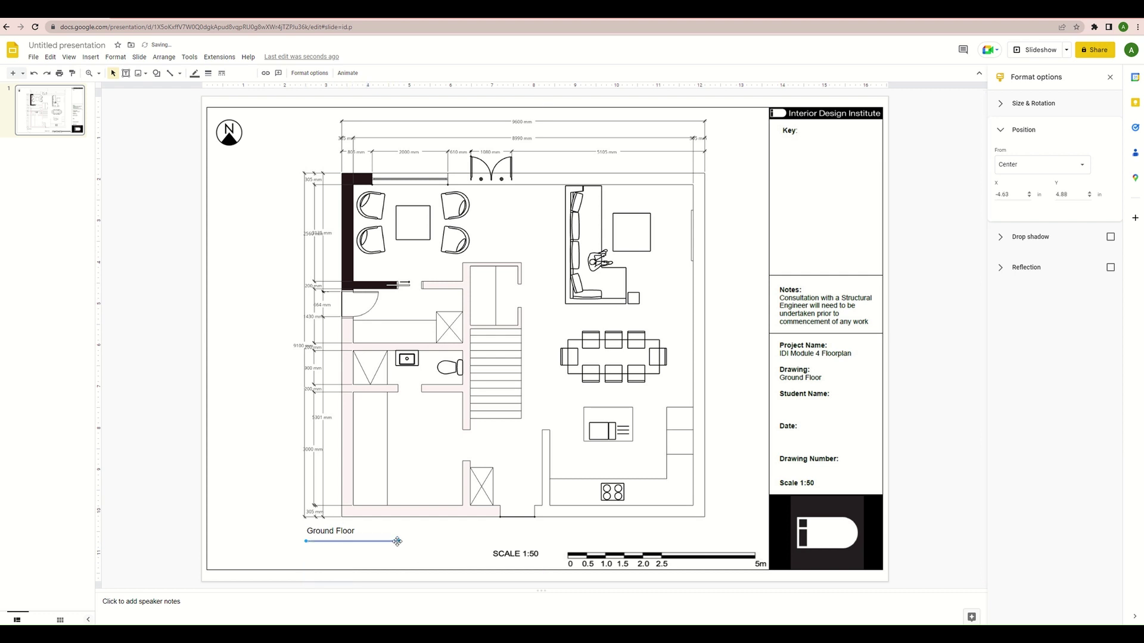
left_click(296, 543)
left_click(327, 542)
left_click(331, 530)
left_click_drag(338, 522, 338, 526)
left_click(258, 530)
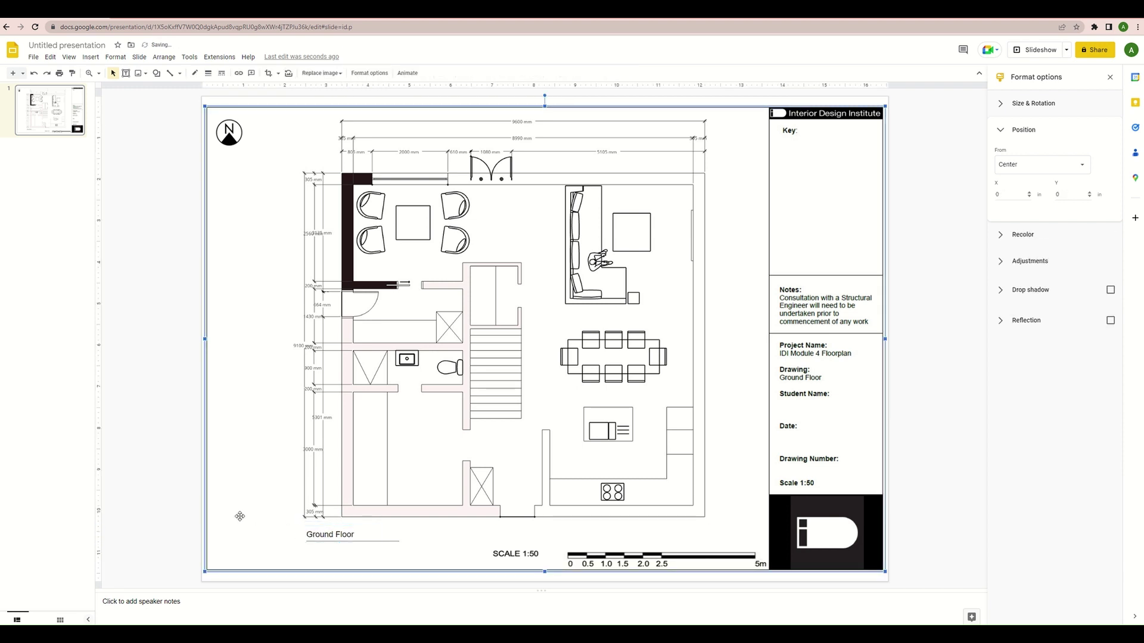
Duplicate the "Ground Floor" label below the line, change its text to "Plan View" and align it with the label above
left_click(330, 529)
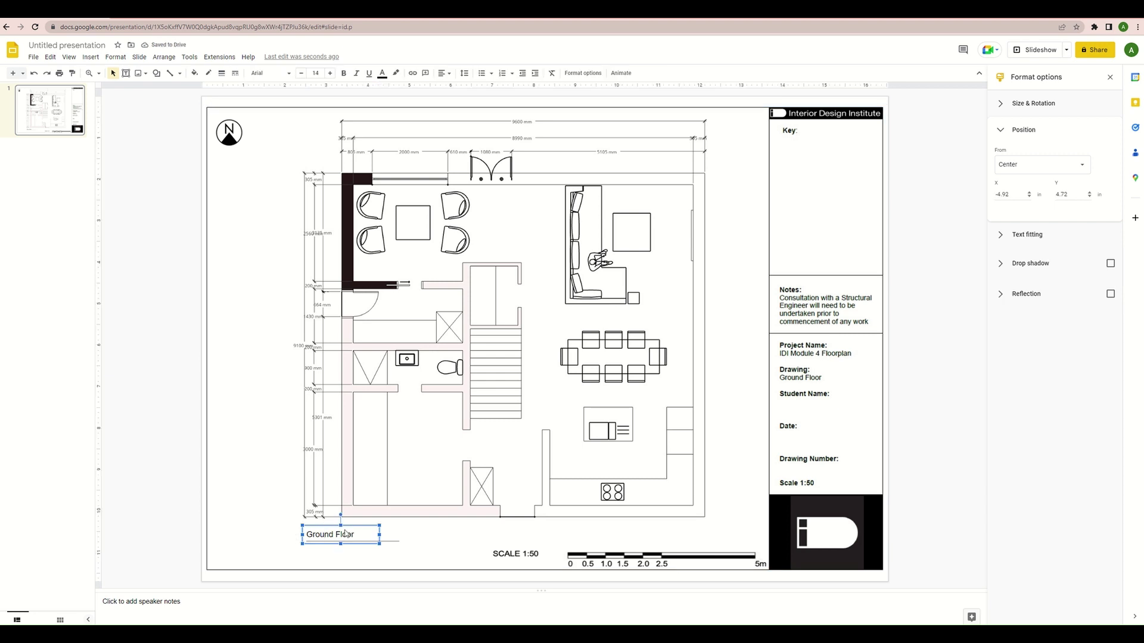
key("ctrl+d")
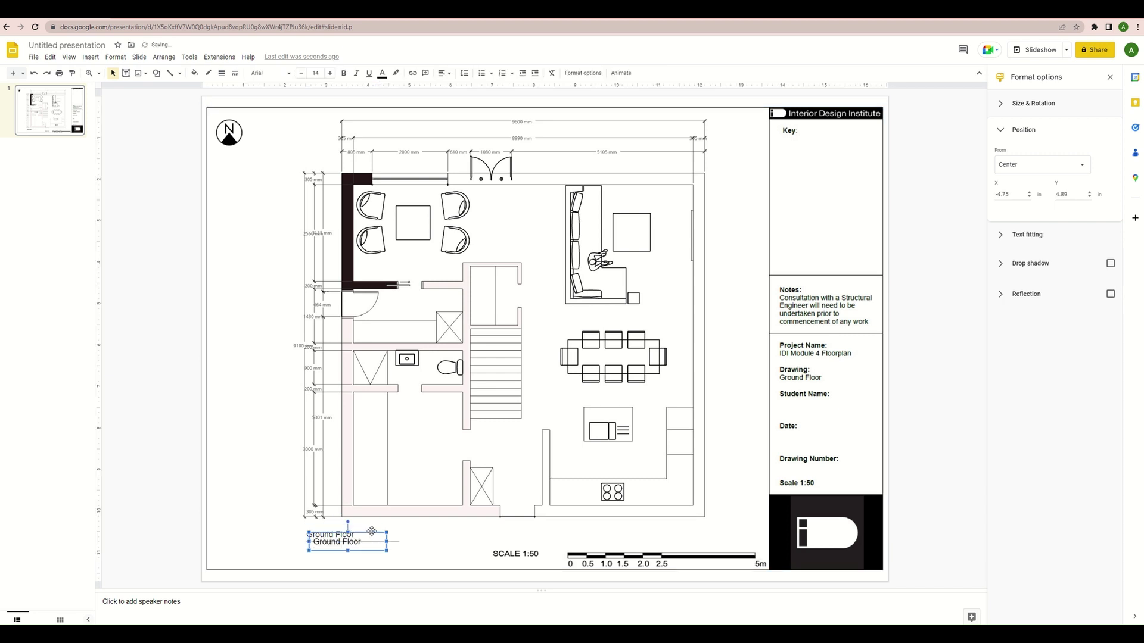
left_click_drag(371, 530, 378, 544)
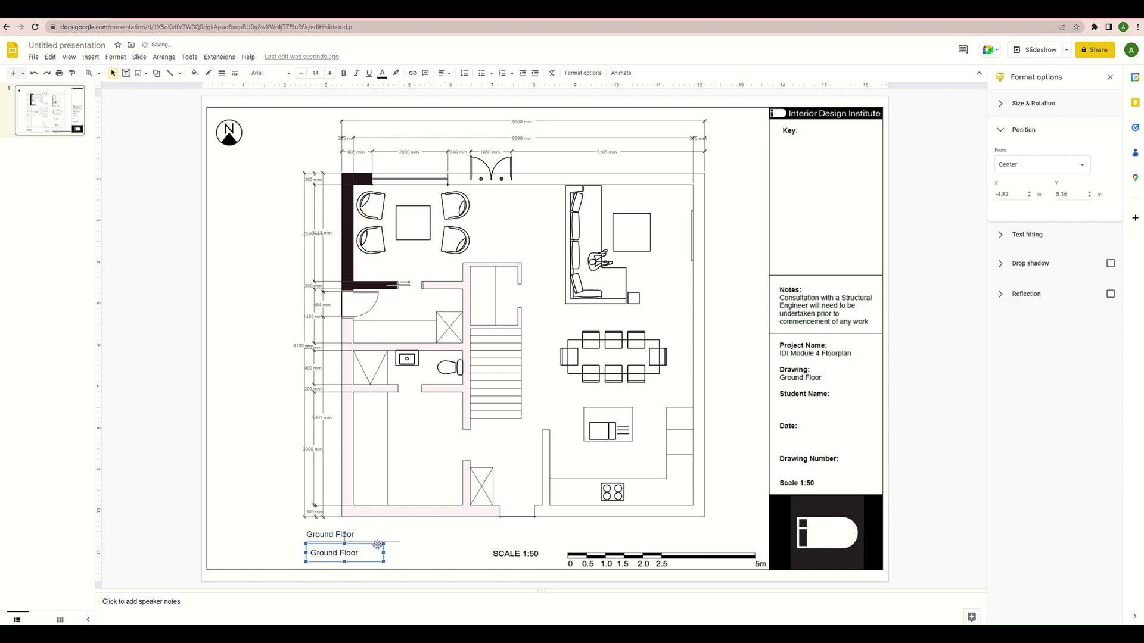
triple_click(334, 553)
type("Plan")
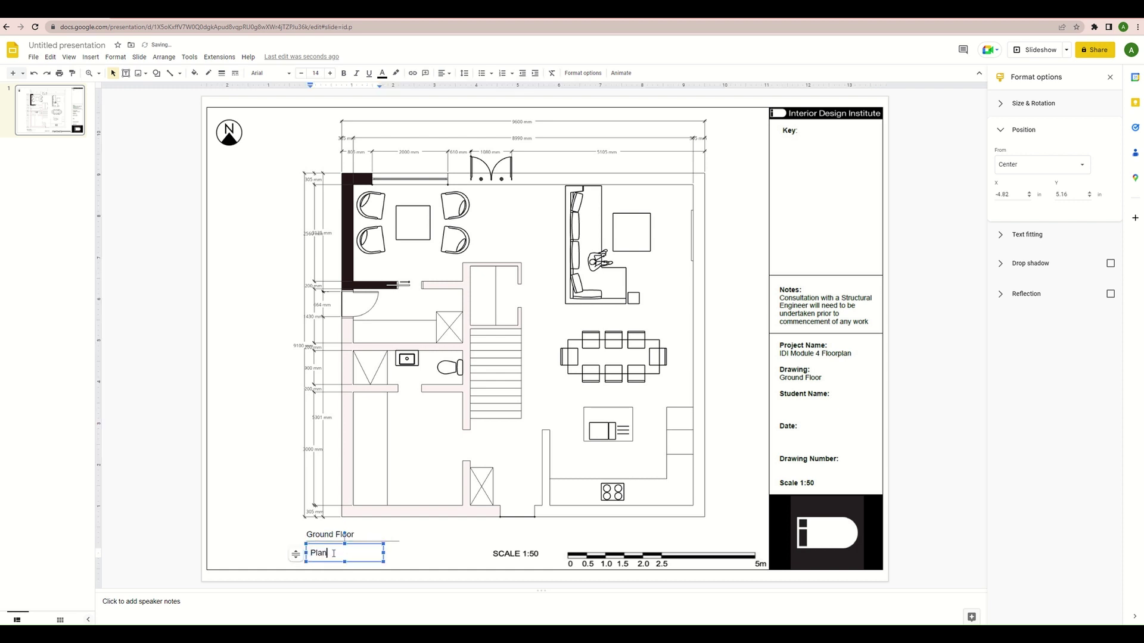
type(" View")
left_click(412, 552)
left_click(350, 559)
left_click_drag(317, 545, 311, 541)
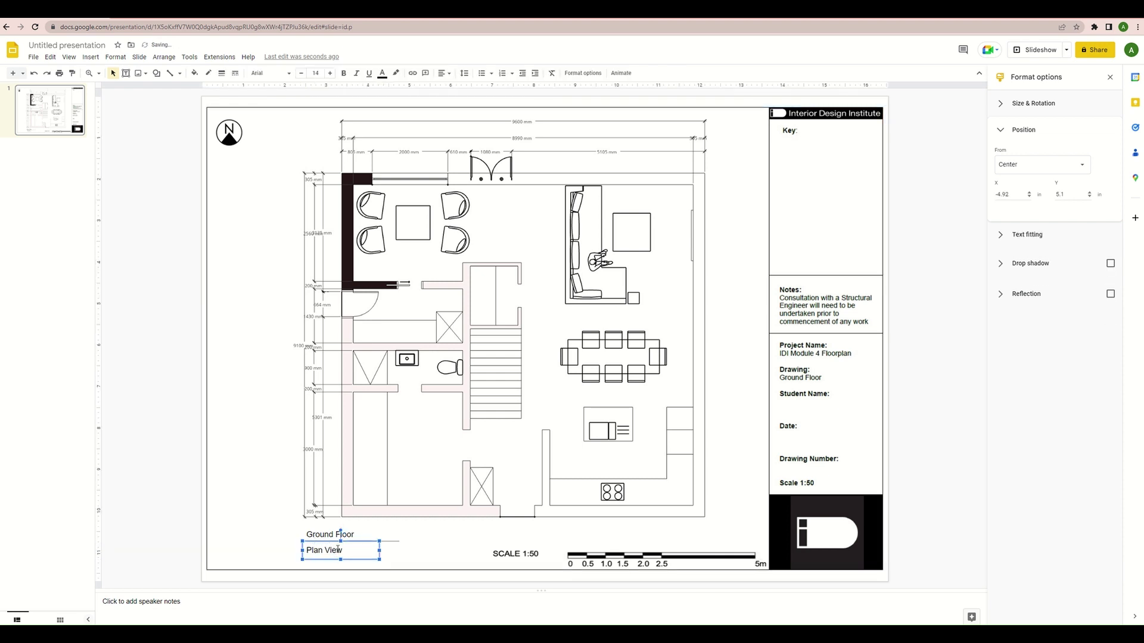
left_click(267, 539)
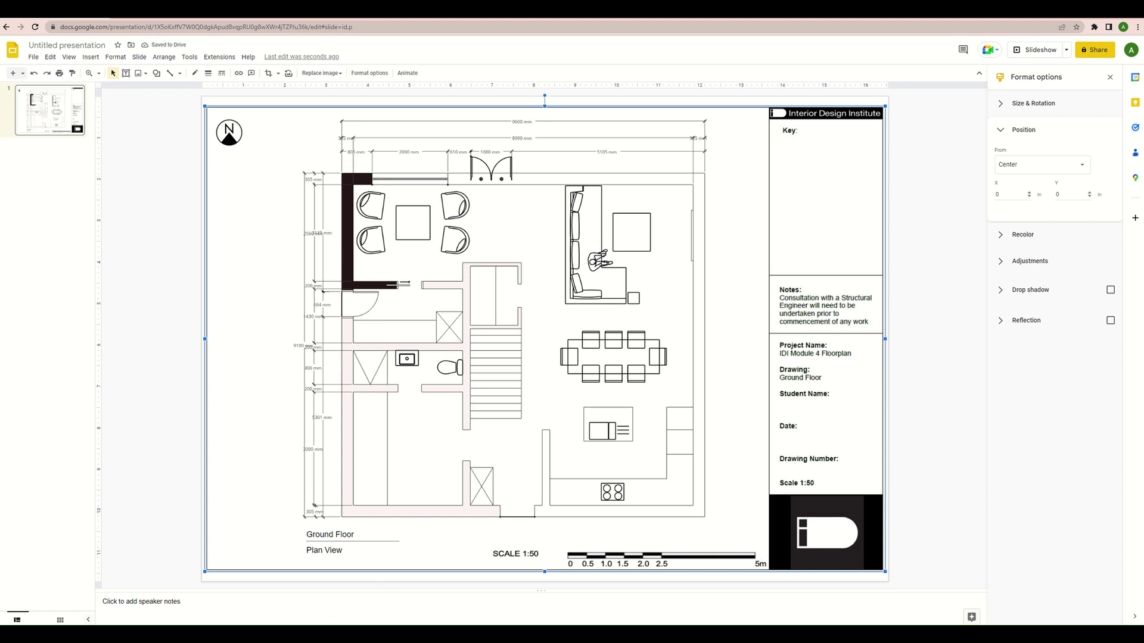
Place copies of the "Ground Floor" label under the Student Name and Date headings in the title block
left_click(320, 531)
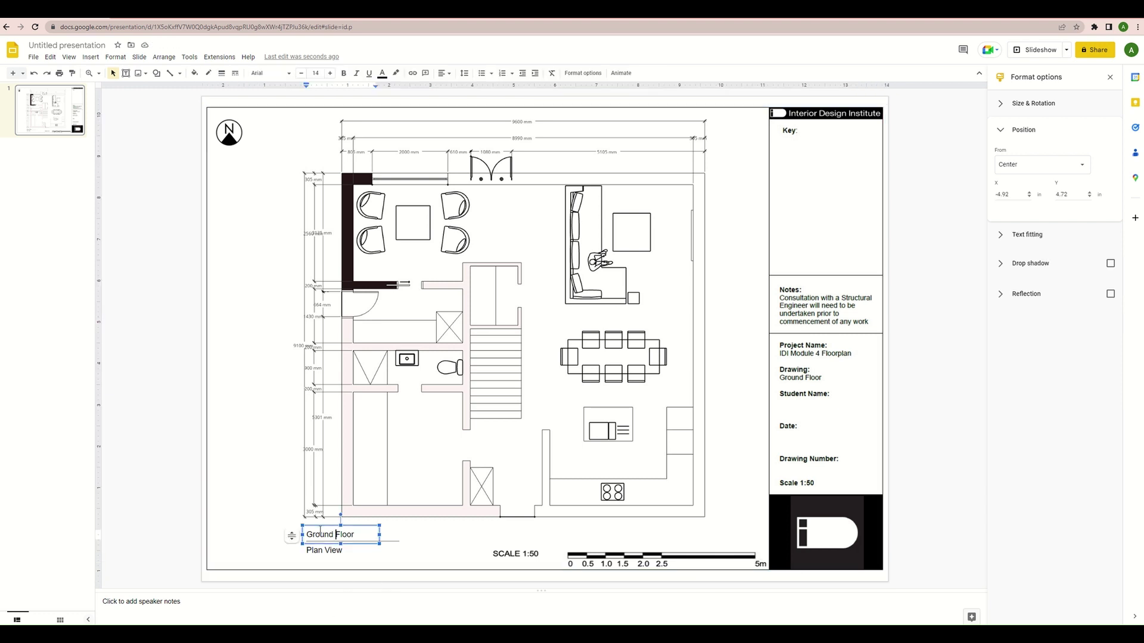
key("ctrl+d")
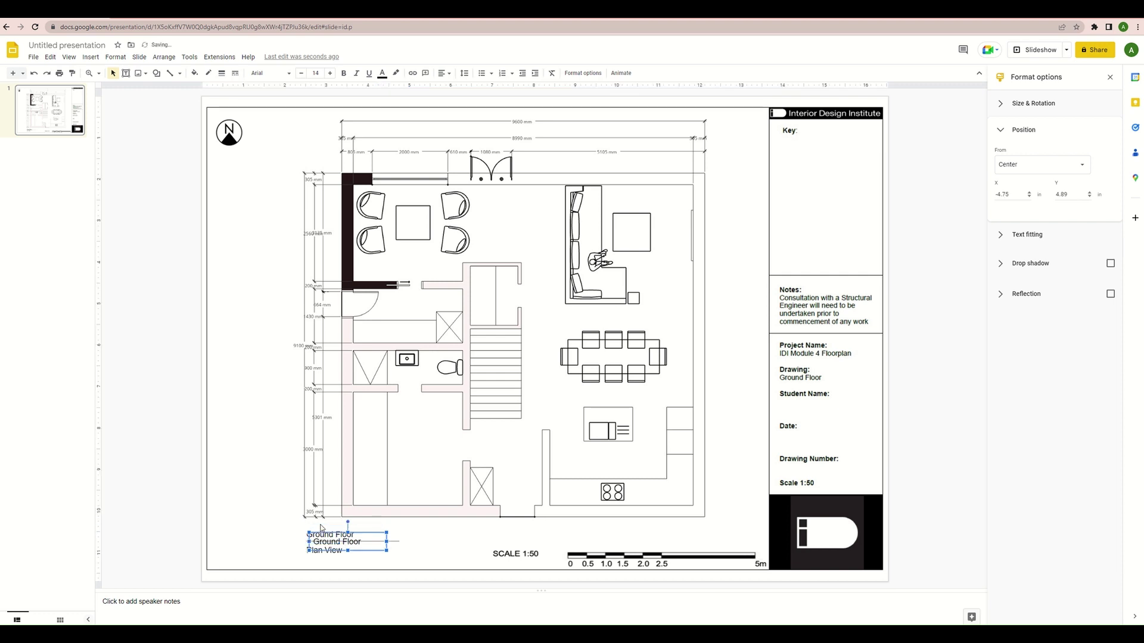
left_click_drag(832, 389, 845, 402)
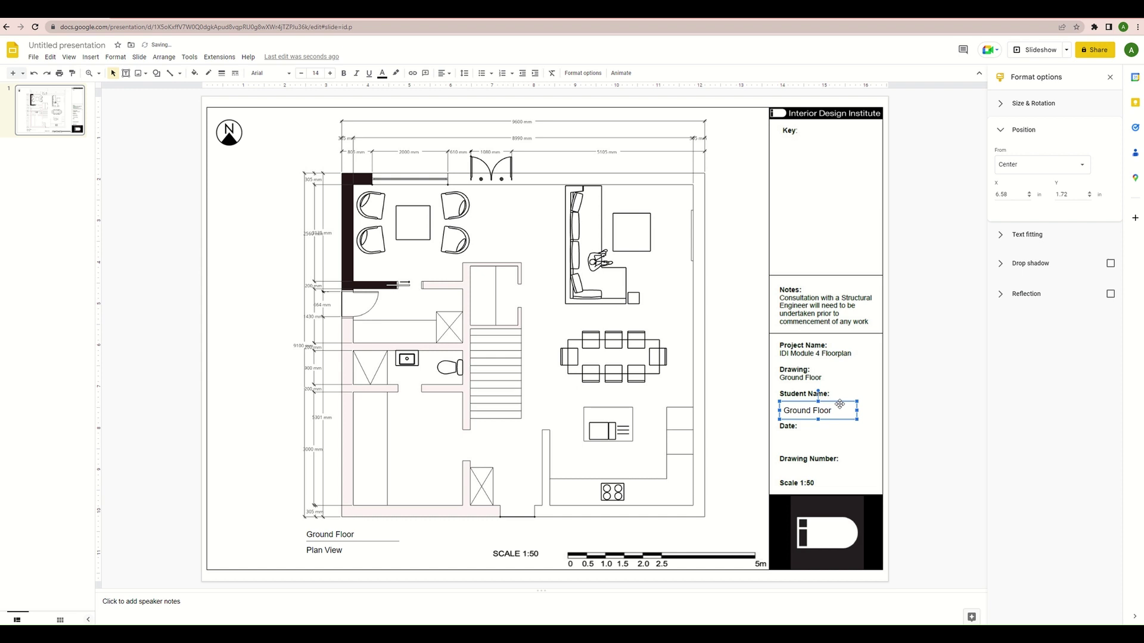
key("ctrl+v")
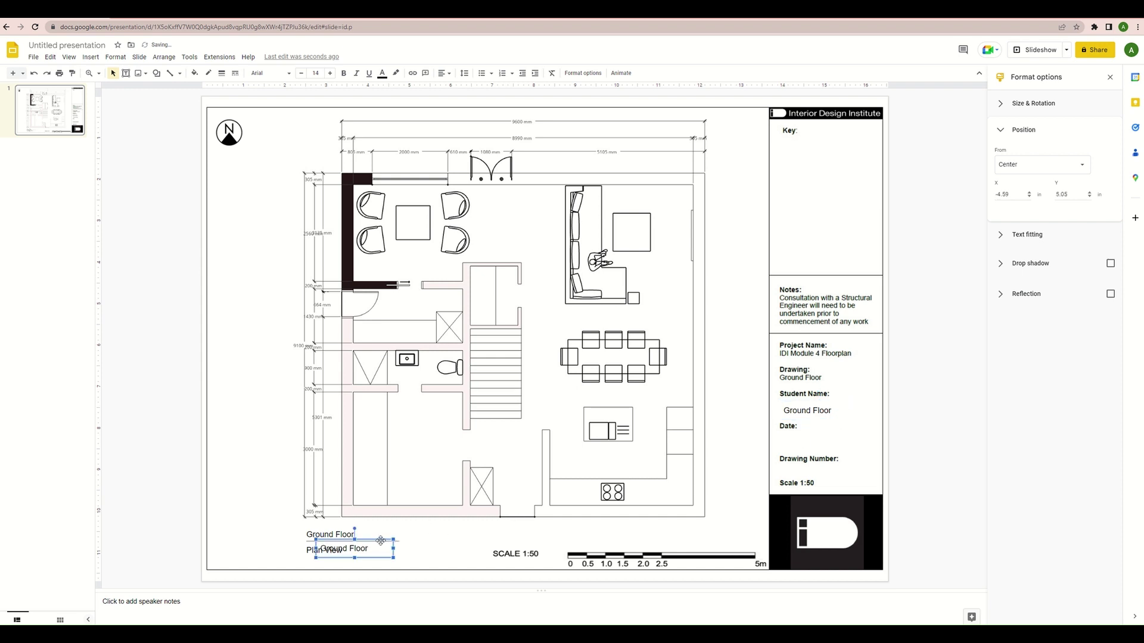
left_click_drag(381, 540, 834, 428)
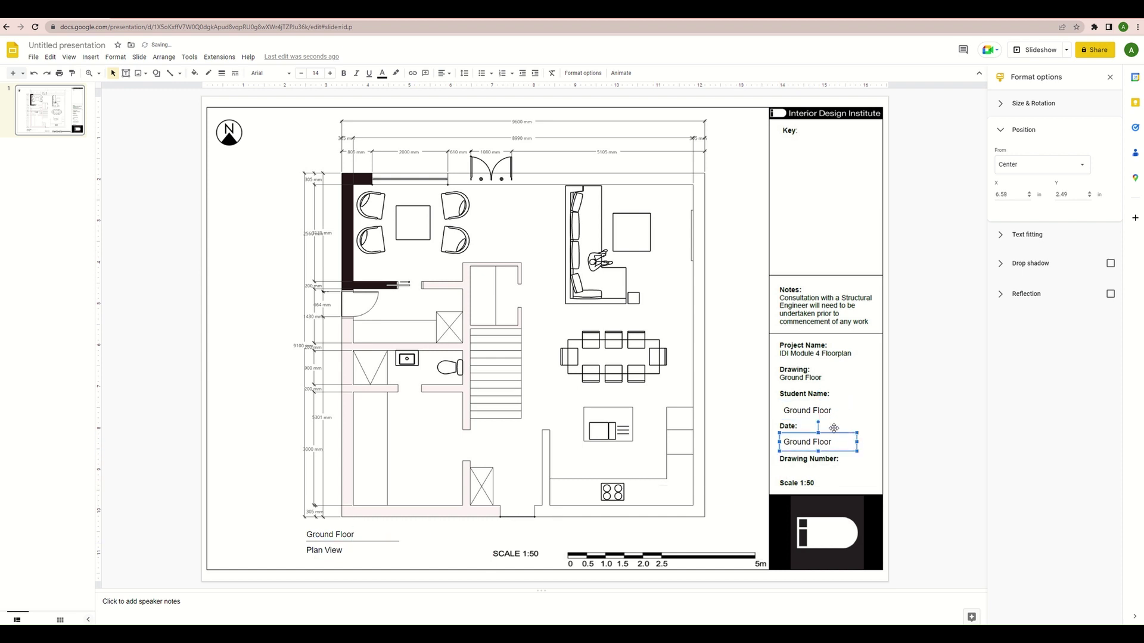
Replace the title block placeholder texts with the student's name and the date 13 January 2023
triple_click(808, 409)
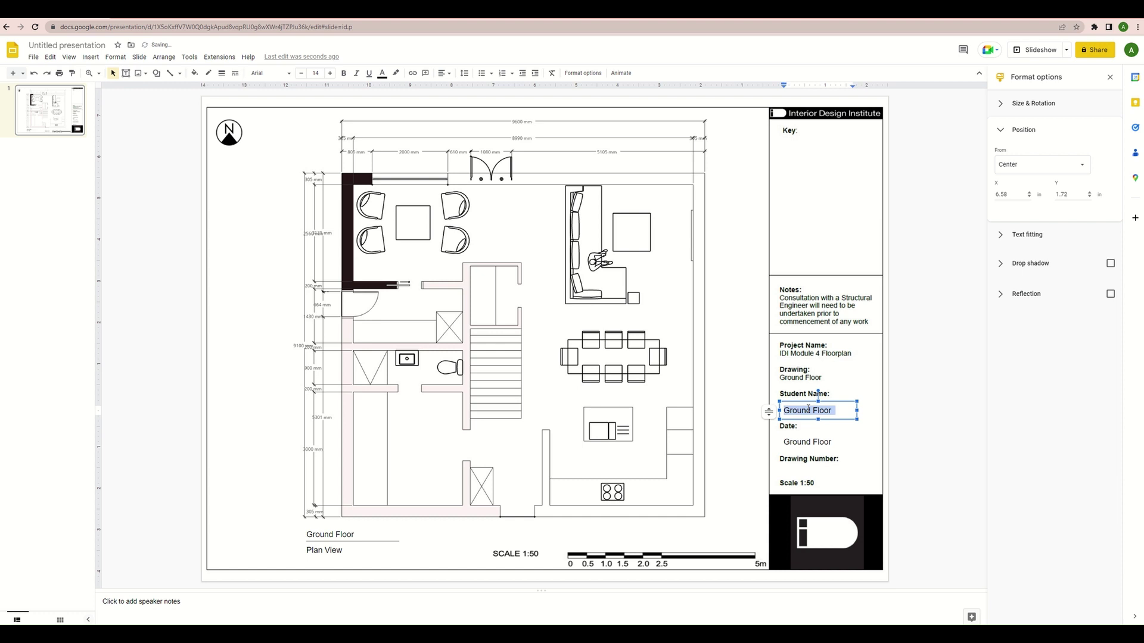
type("Alyssa")
left_click(798, 442)
triple_click(798, 442)
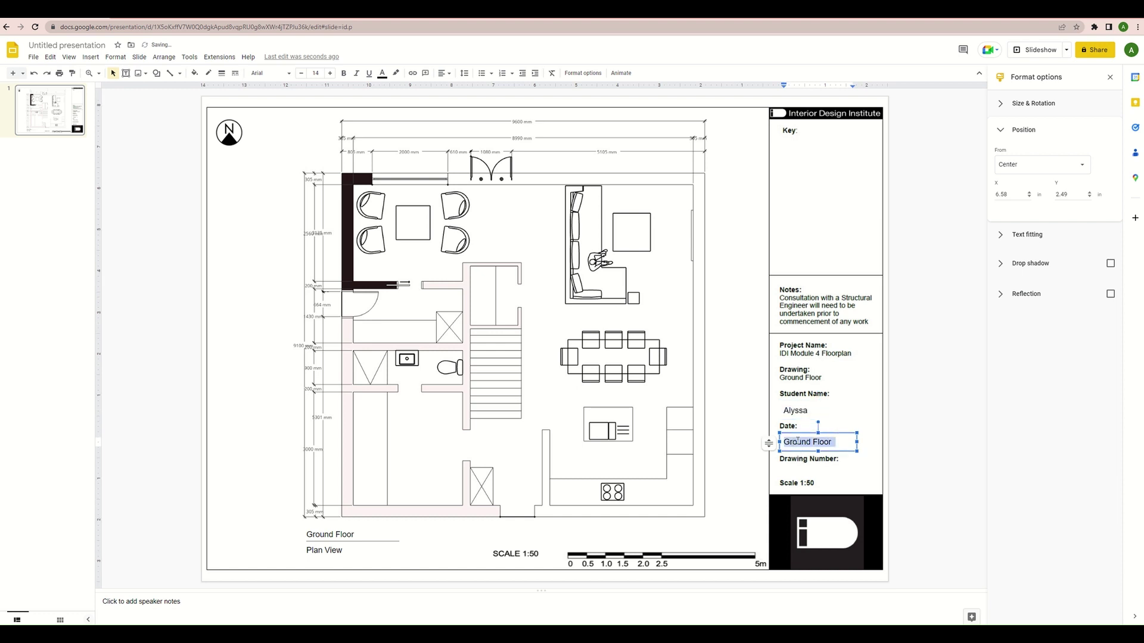
type("13 January 2023")
left_click(803, 436)
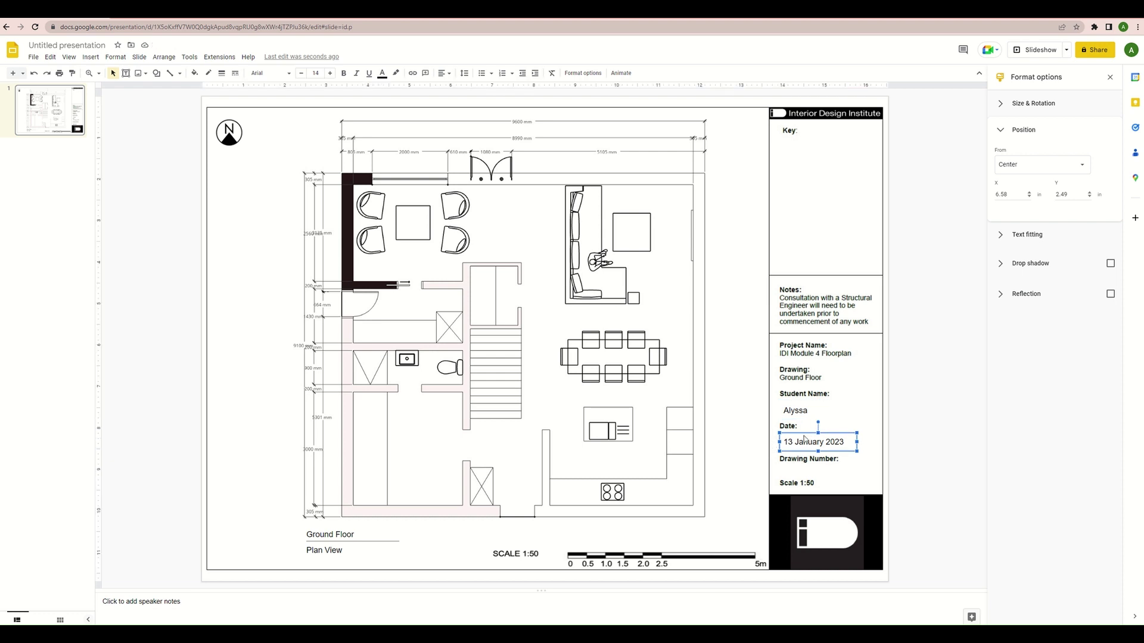
Paste another label copy under the Drawing Number heading and change its text to 001
key("ctrl+v")
mouse_move(390, 548)
left_mouse_down()
mouse_move(536, 544)
mouse_move(834, 479)
mouse_move(846, 464)
left_mouse_up()
triple_click(796, 474)
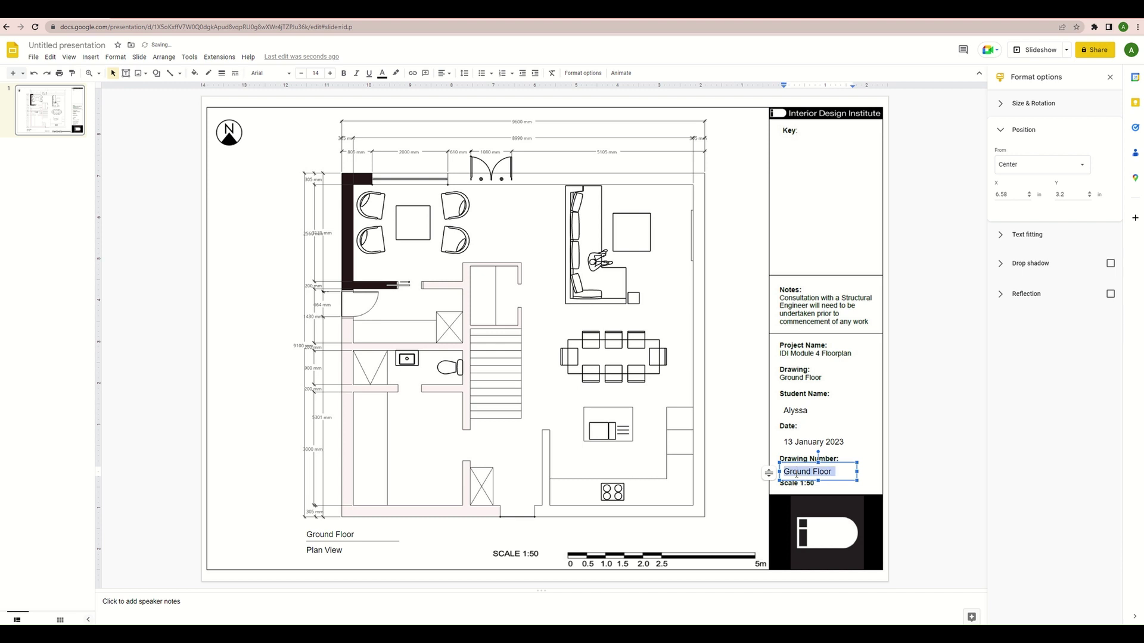
type("001")
left_click(870, 481)
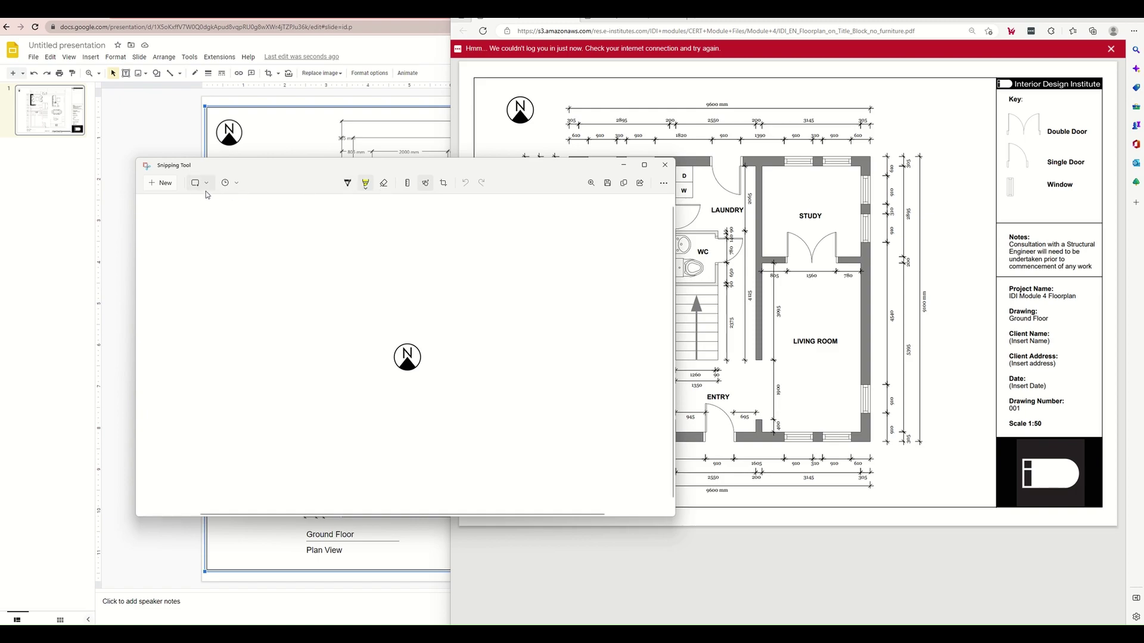
Capture the door and window key from the dimensioned floor plan with Snipping Tool and paste it under the title block's Key heading in Slides
left_click(159, 182)
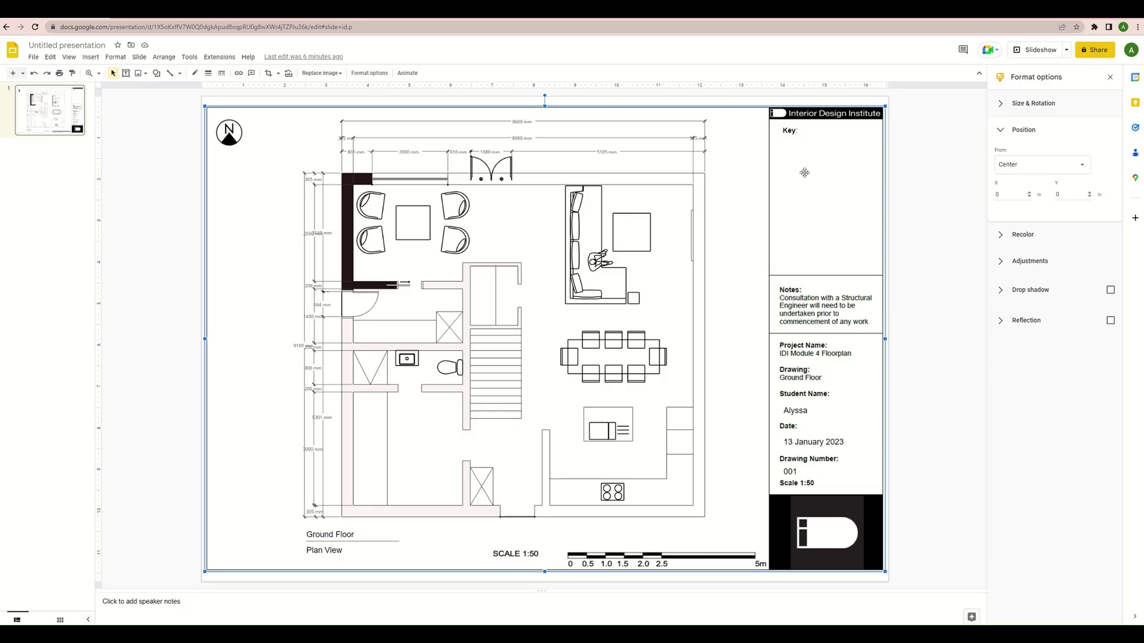
right_click(804, 173)
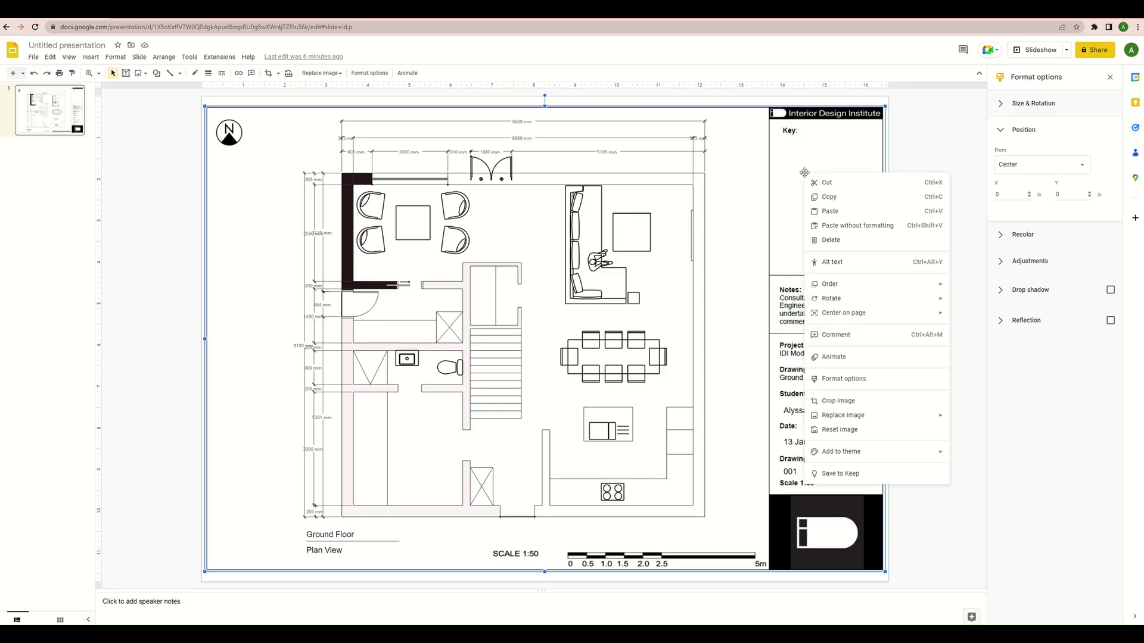
left_click(834, 211)
left_click_drag(561, 347, 814, 177)
left_click(751, 295)
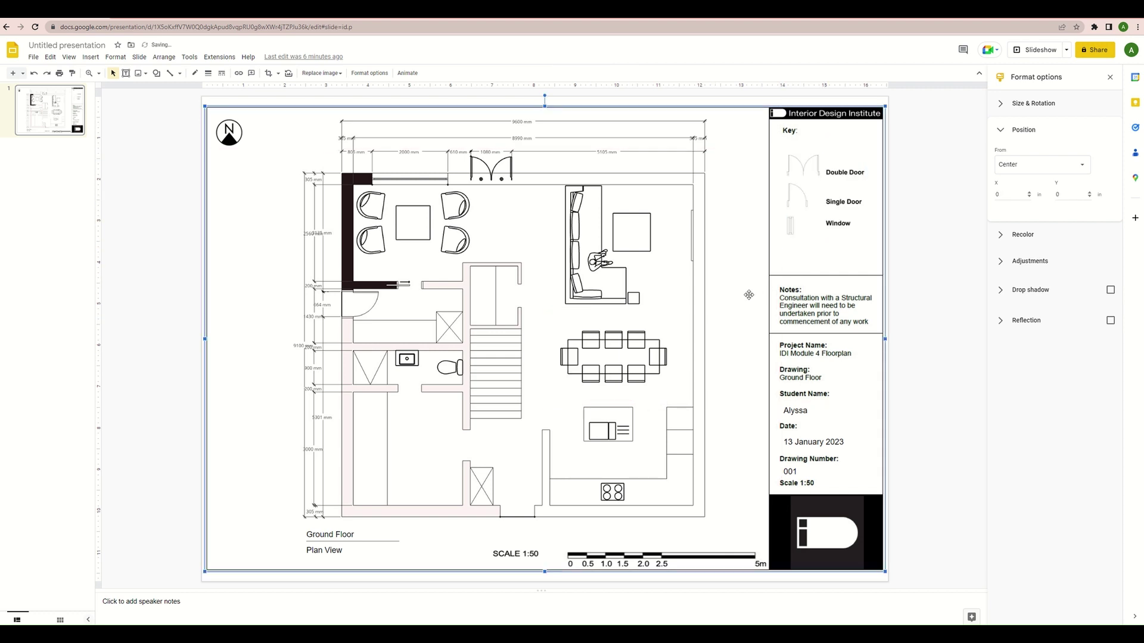
left_click(906, 325)
left_click(389, 488)
Switch to module4.pdf in Acrobat and bring up the 1:50 scaled furniture symbols PDF in the browser
mouse_move(694, 634)
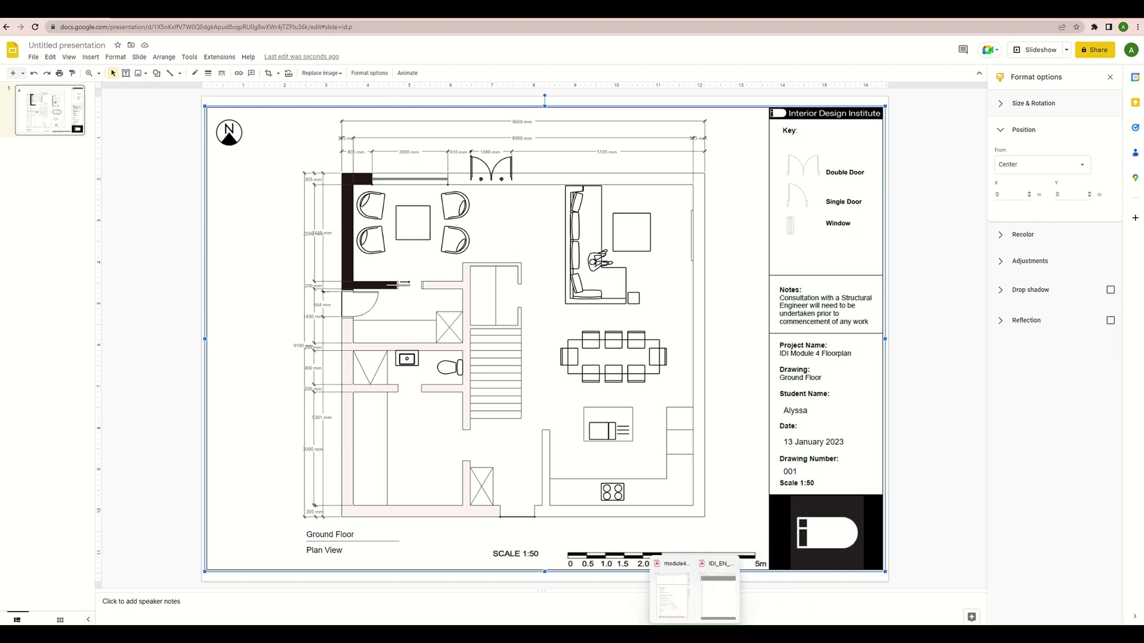
left_click(676, 607)
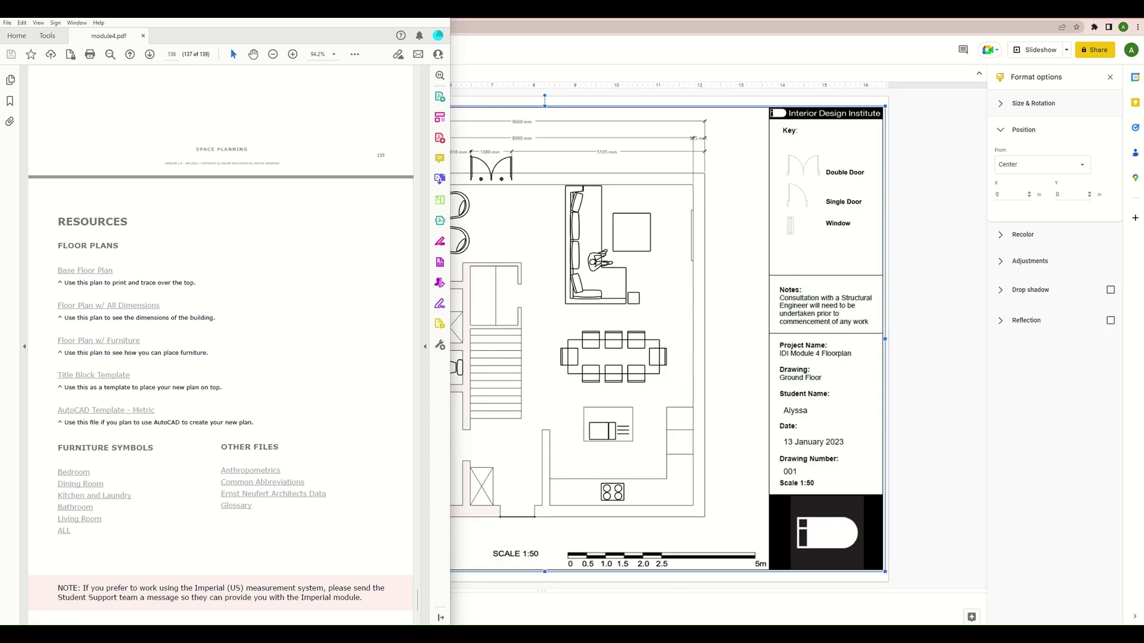
left_click(572, 581)
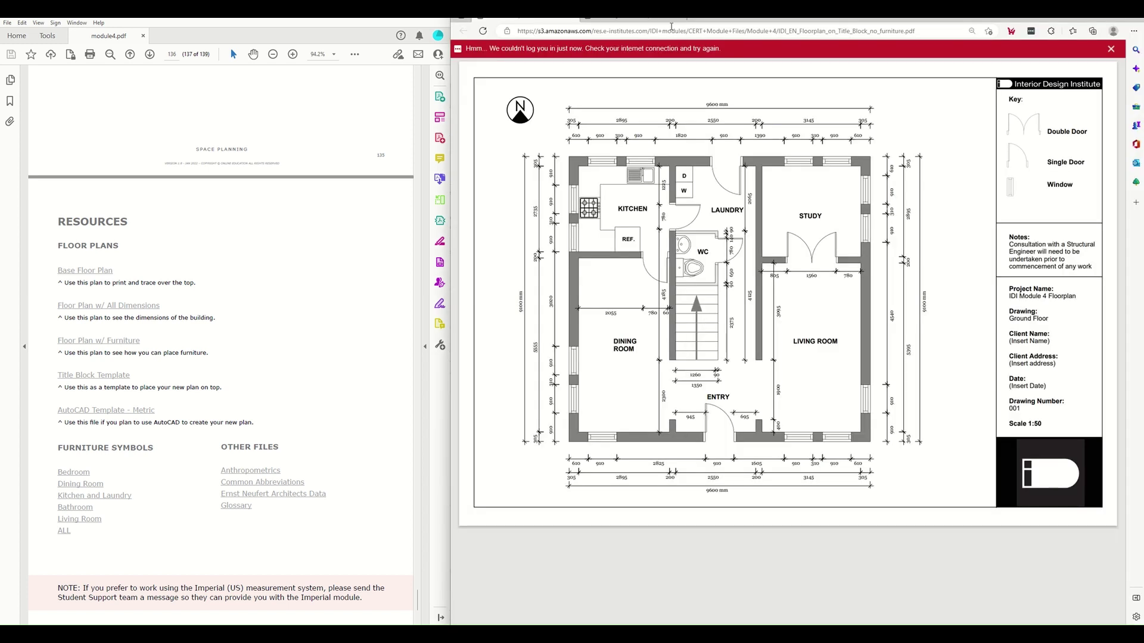
left_click(649, 19)
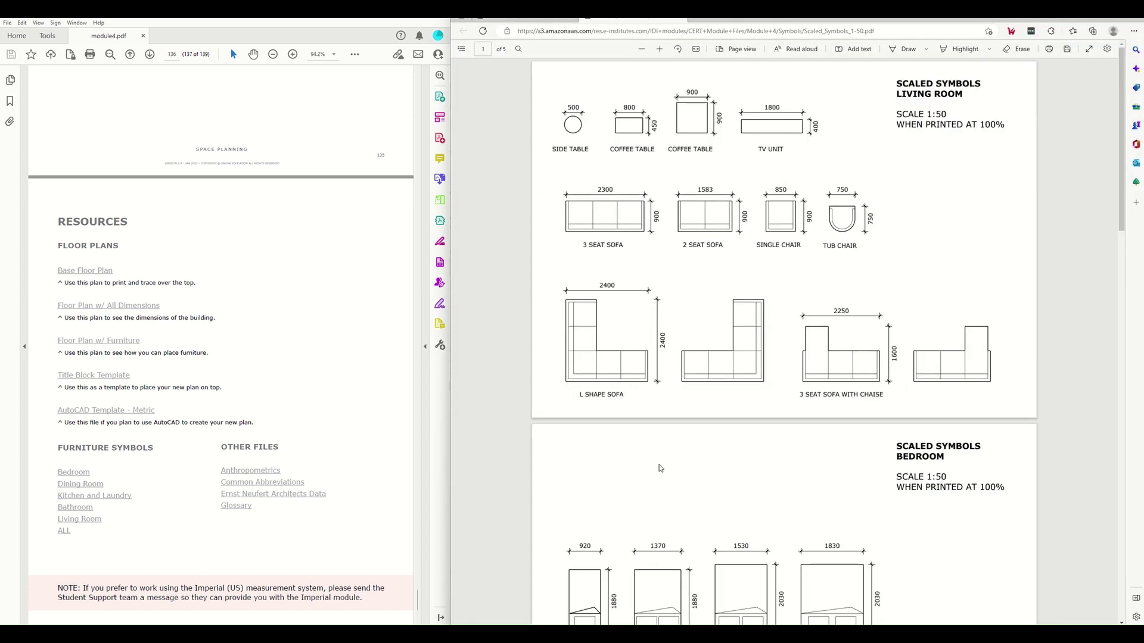
Look through the 1:50 furniture symbol pages and capture the single chair symbol from the living room page with Snipping Tool
scroll(697, 501, "down", 5)
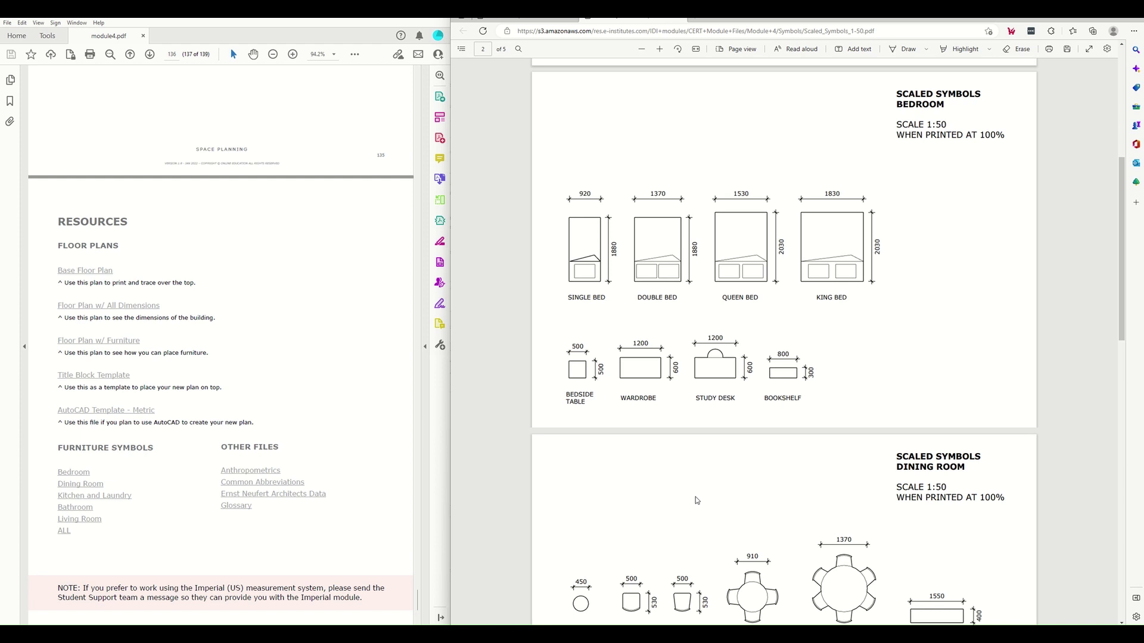
scroll(718, 429, "down", 12)
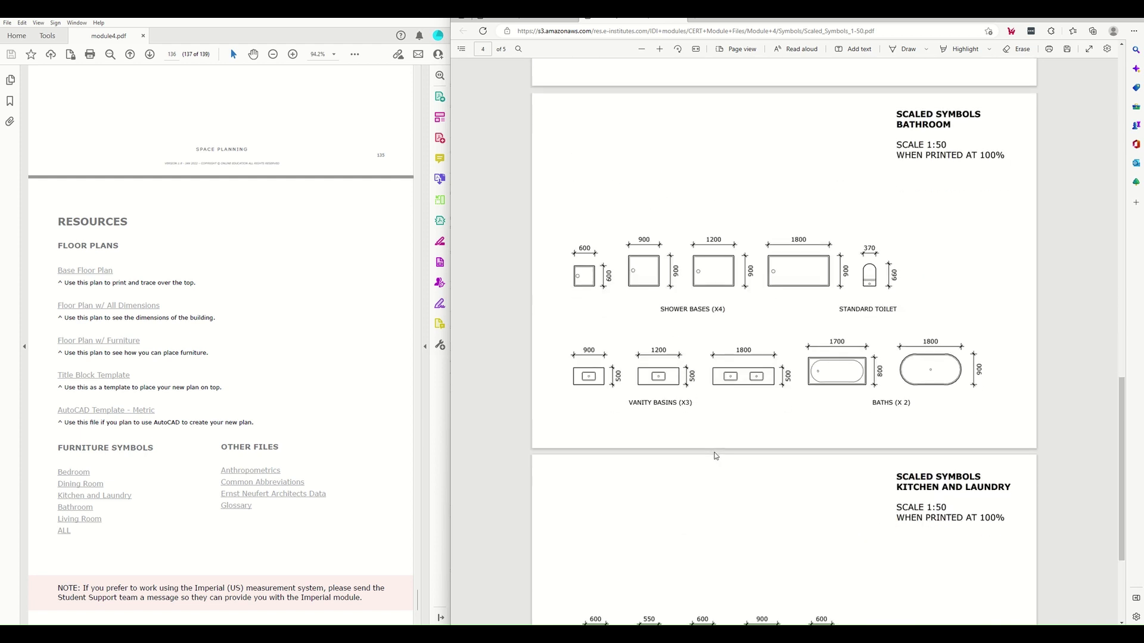
scroll(715, 456, "up", 18)
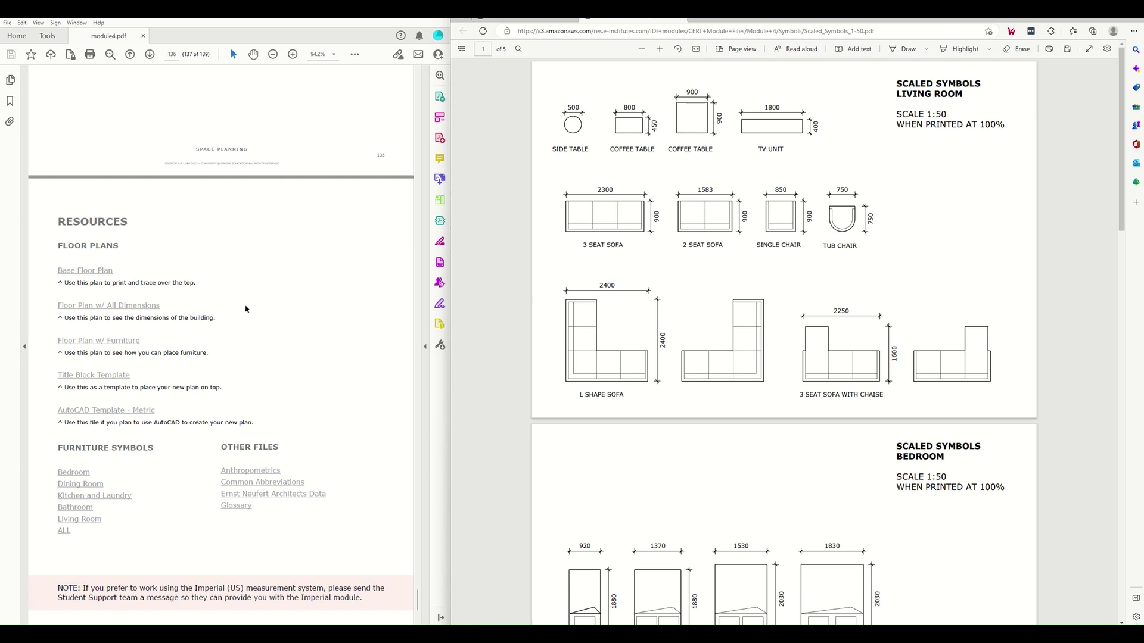
left_click(583, 634)
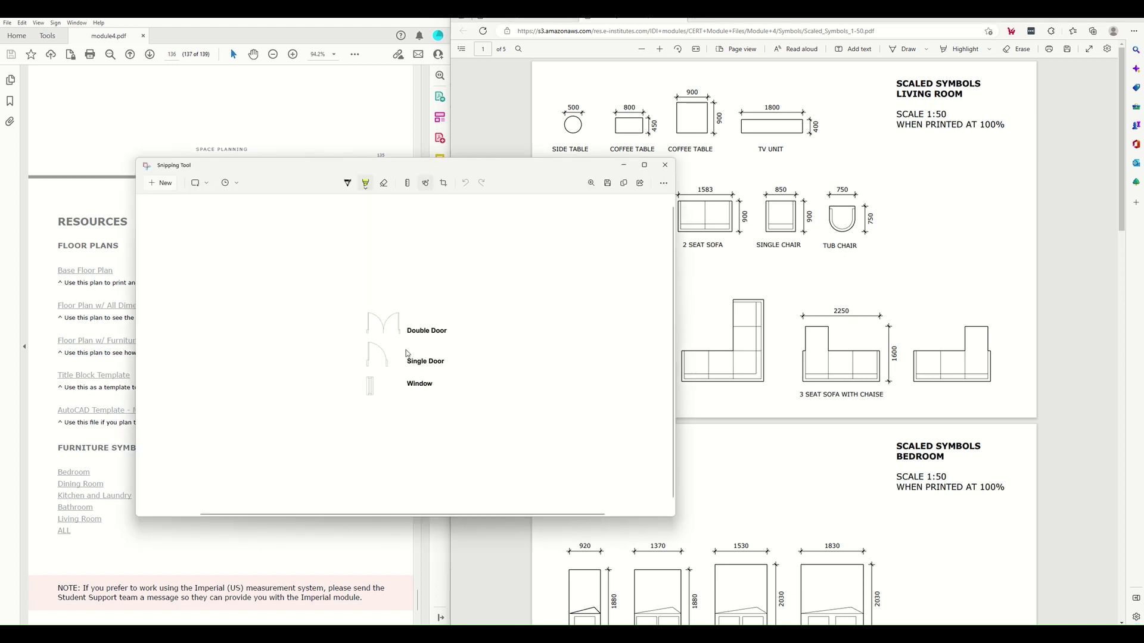
key("ctrl+n")
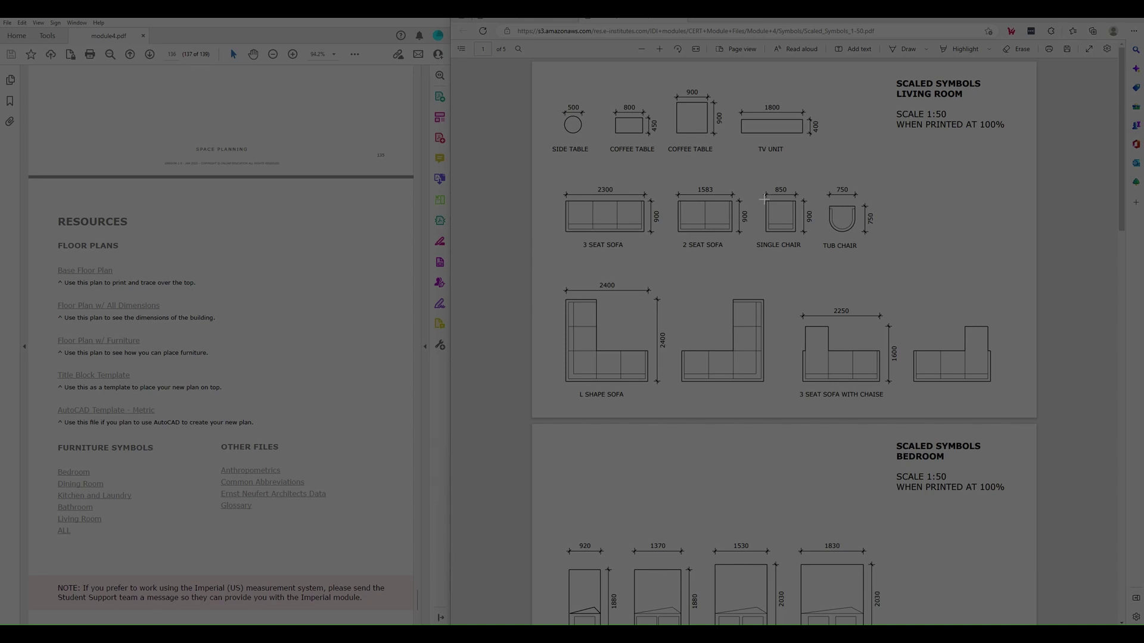
left_click_drag(763, 198, 795, 231)
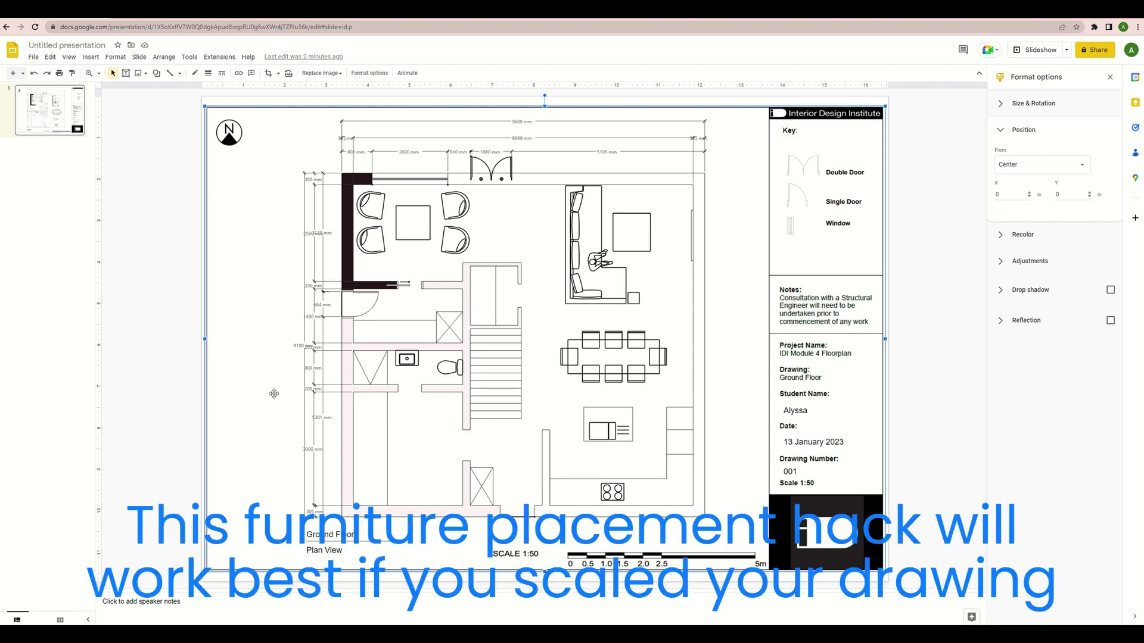
Switch to Google Slides, paste the captured chair onto the floor plan and place it at an angle in the lower-left room beside the wardrobe
right_click(425, 435)
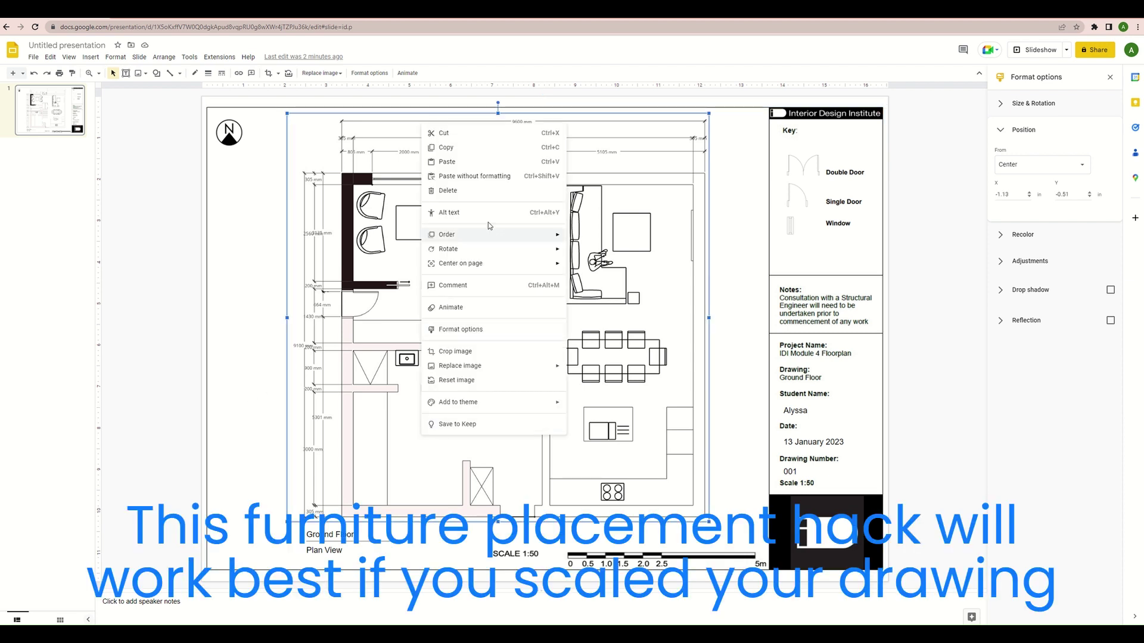
left_click(445, 162)
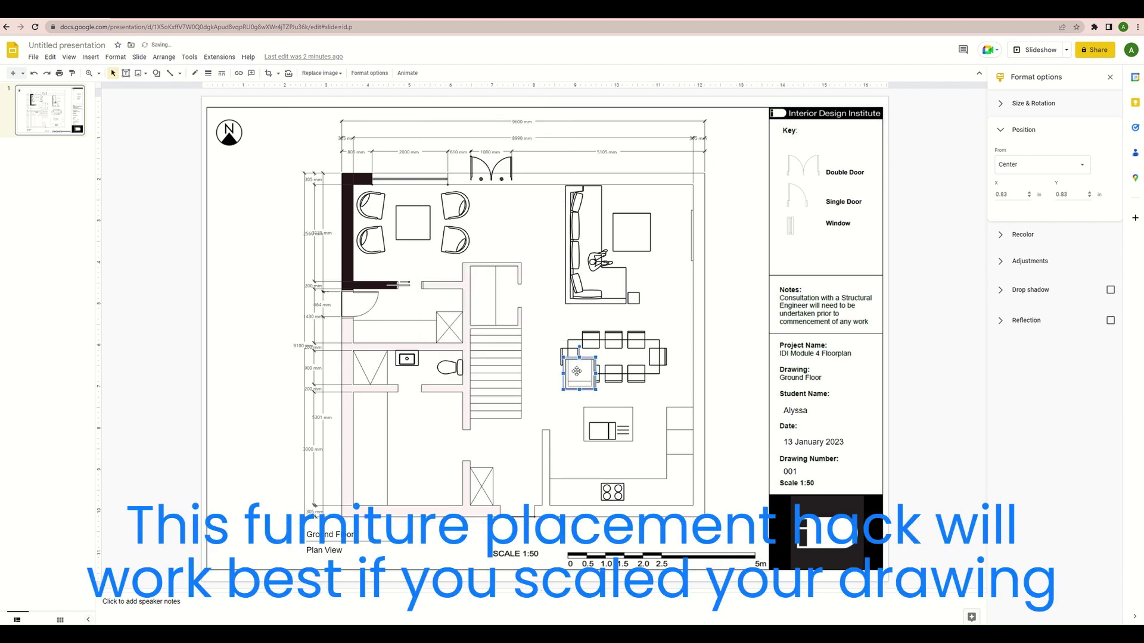
left_click_drag(577, 370, 433, 459)
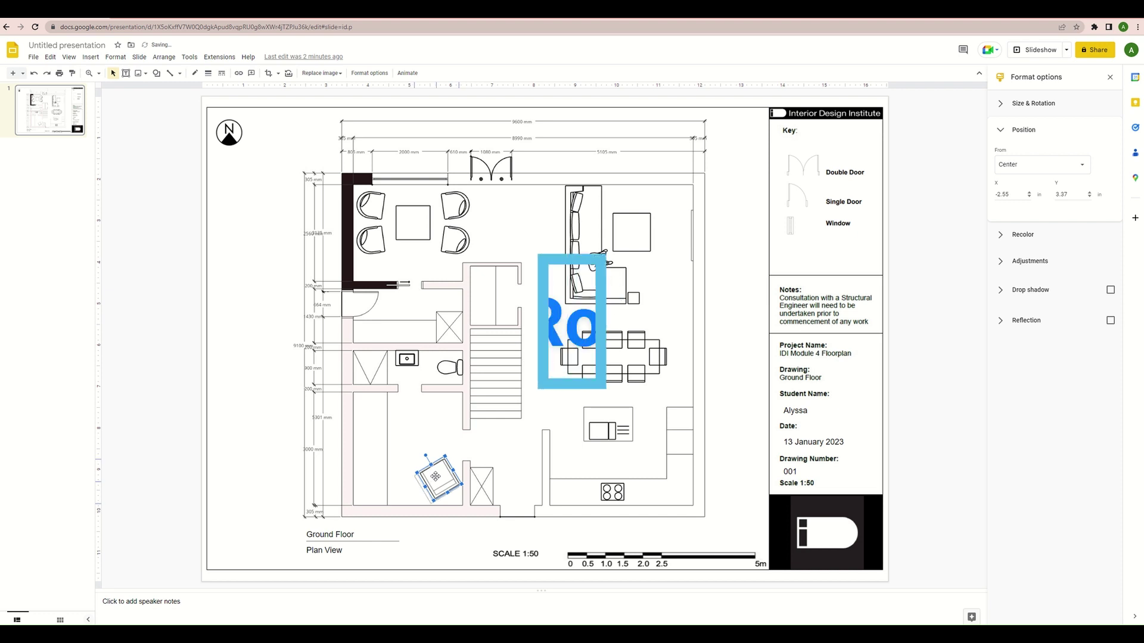
left_click(534, 523)
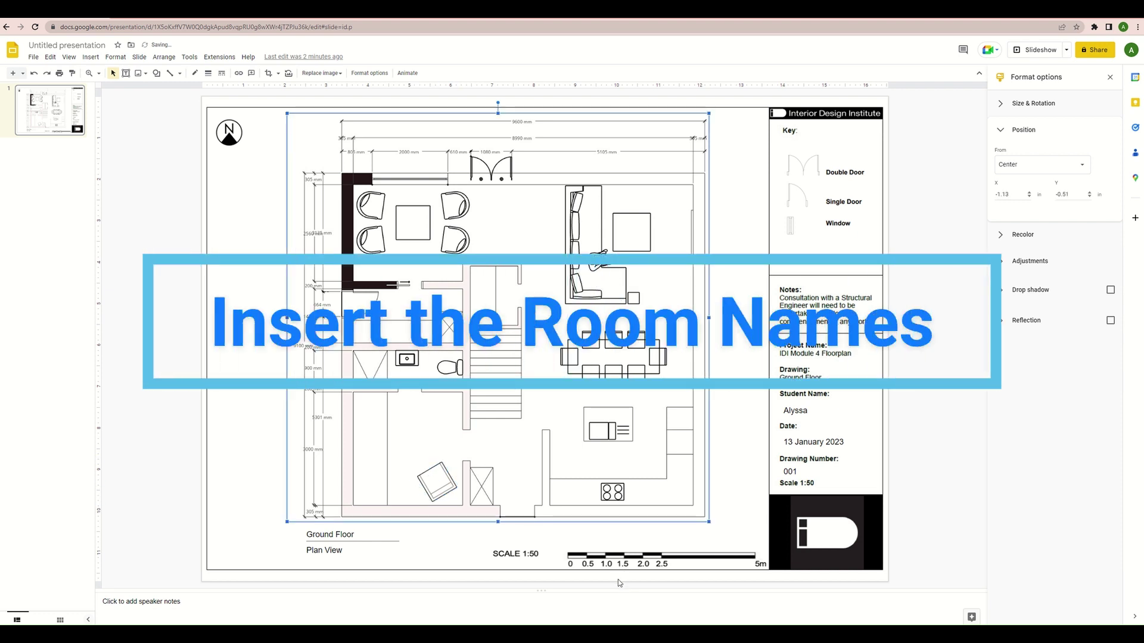
Check the room names on the reference floor plan, then add a SITTING ROOM text box below the four-chair seating group and narrow it to fit
key("alt+Tab")
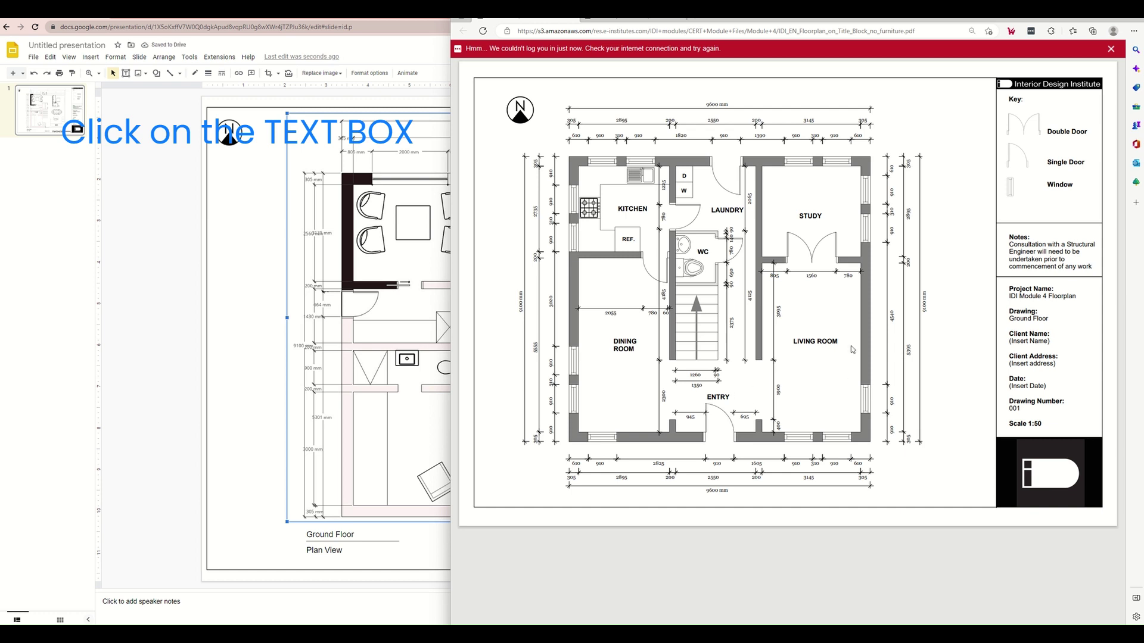
key("alt+Tab")
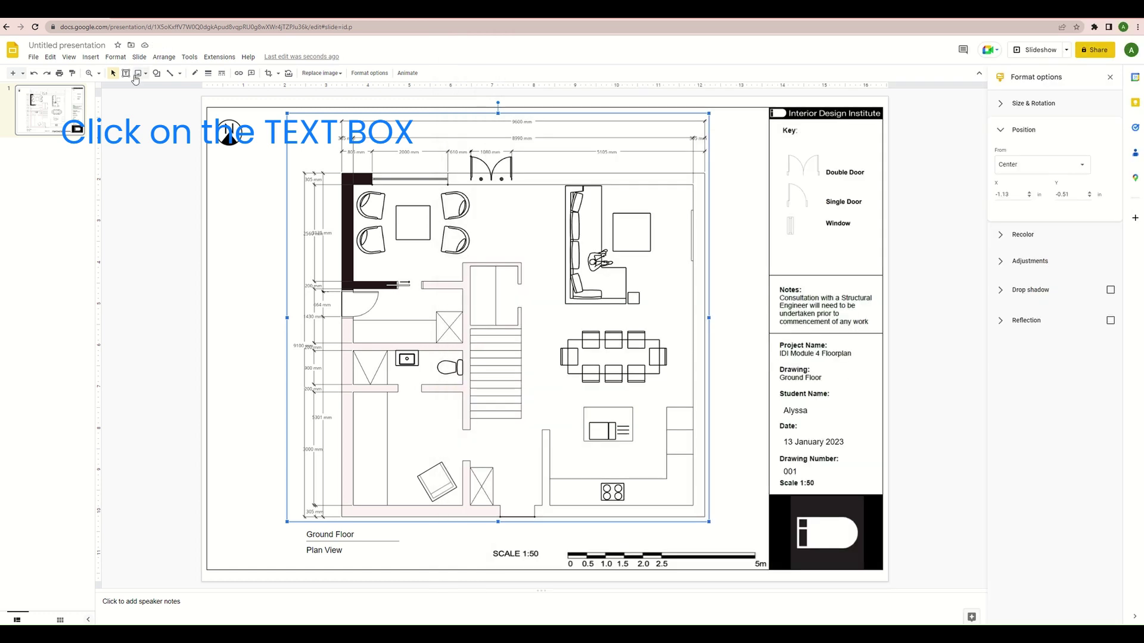
left_click(125, 73)
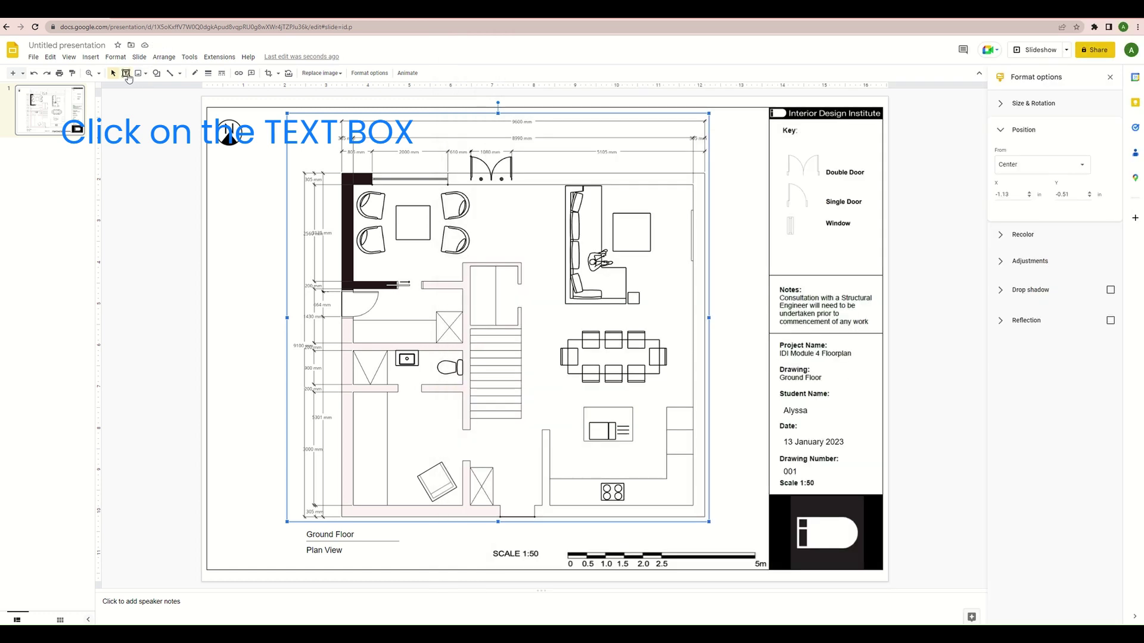
left_click(402, 226)
type("sit")
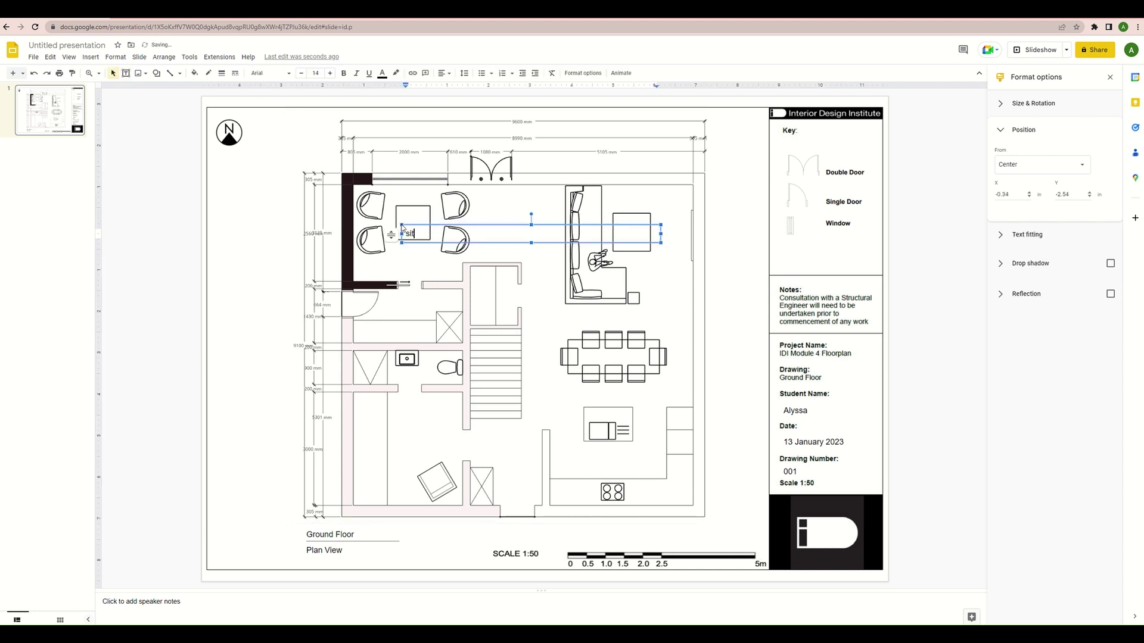
type("ting")
type("C")
type("ITTING ROOM")
left_click_drag(660, 234, 436, 257)
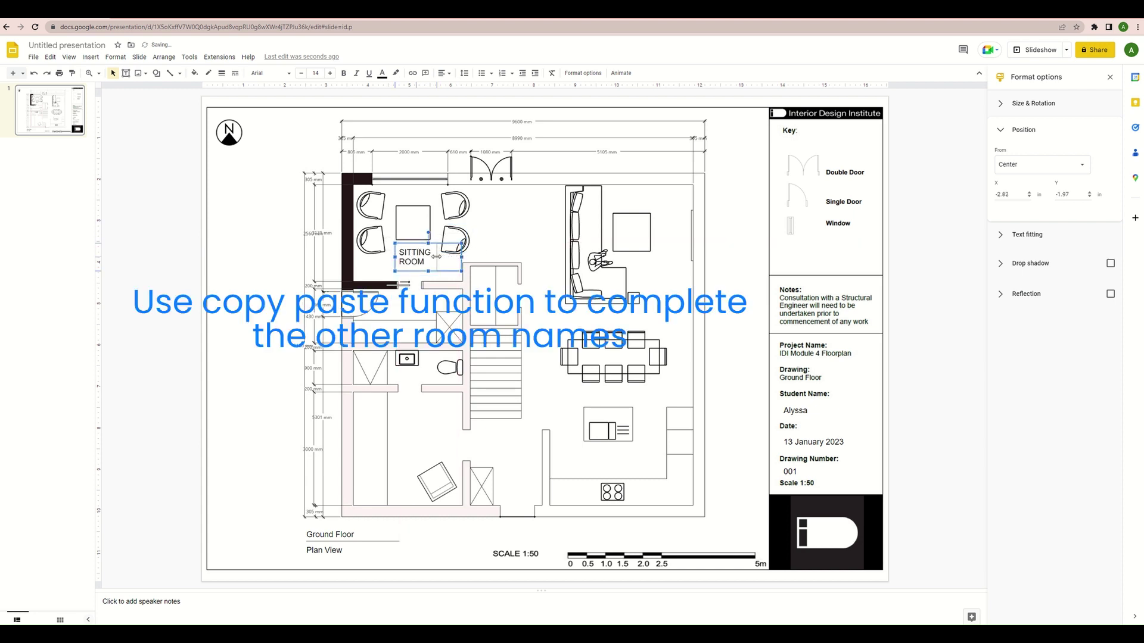
Duplicate the room label, change its text to LIVING ROOM and position it just below the coffee table near the L-shaped sofa
key("ctrl+c")
key("ctrl+v")
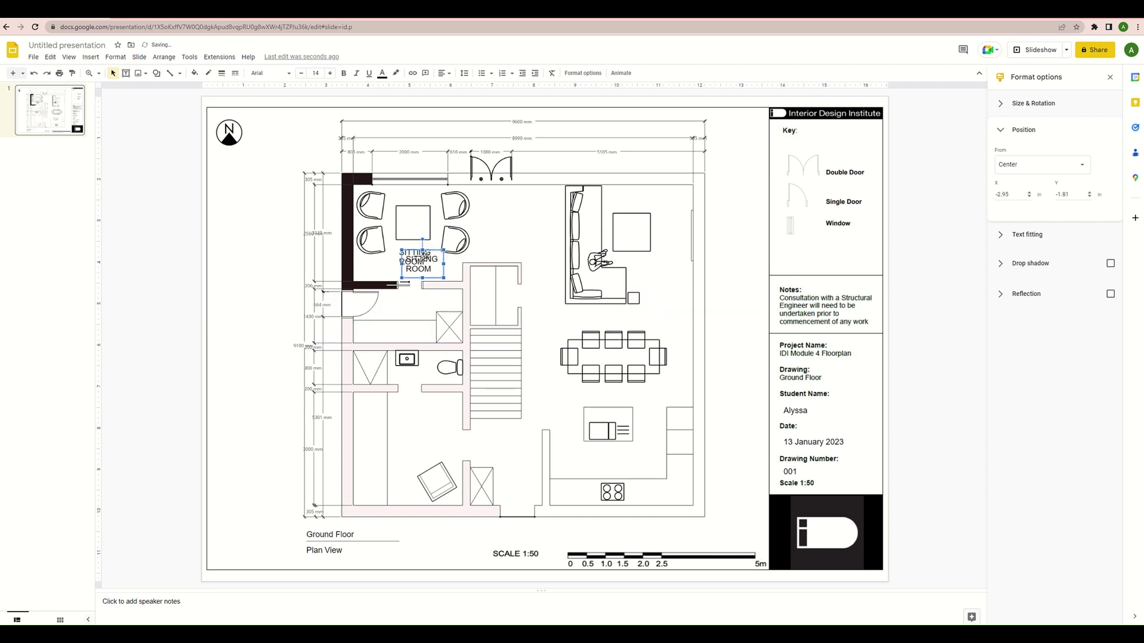
left_click_drag(617, 245, 639, 219)
left_click(623, 228)
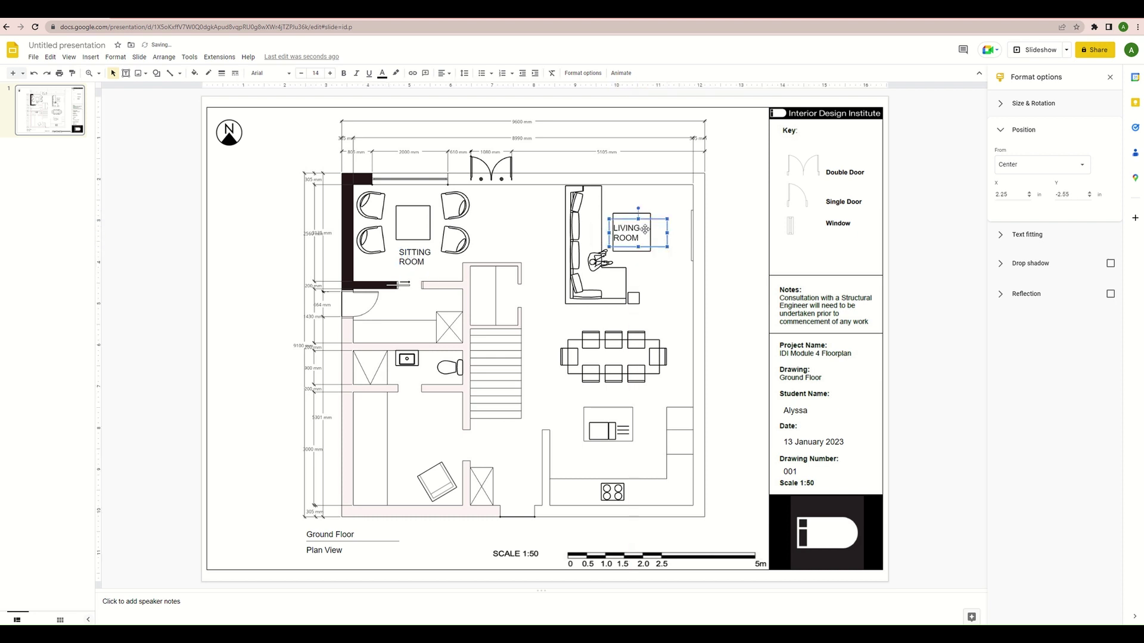
left_click_drag(632, 235, 648, 255)
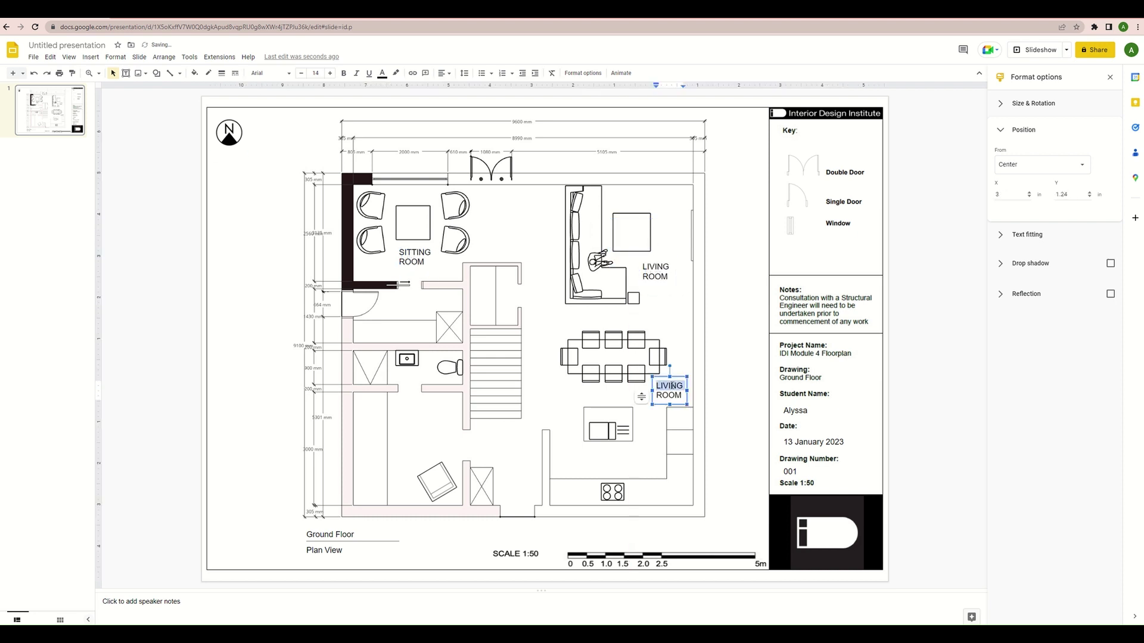
Add copies of the label reading DINING ROOM, KITCHEN, STUDY, ENSUITE, LAUNDRY, W/D, BUTLERS PANTRY, BIR, ENTRY, R and P in their matching spaces
left_click(679, 378)
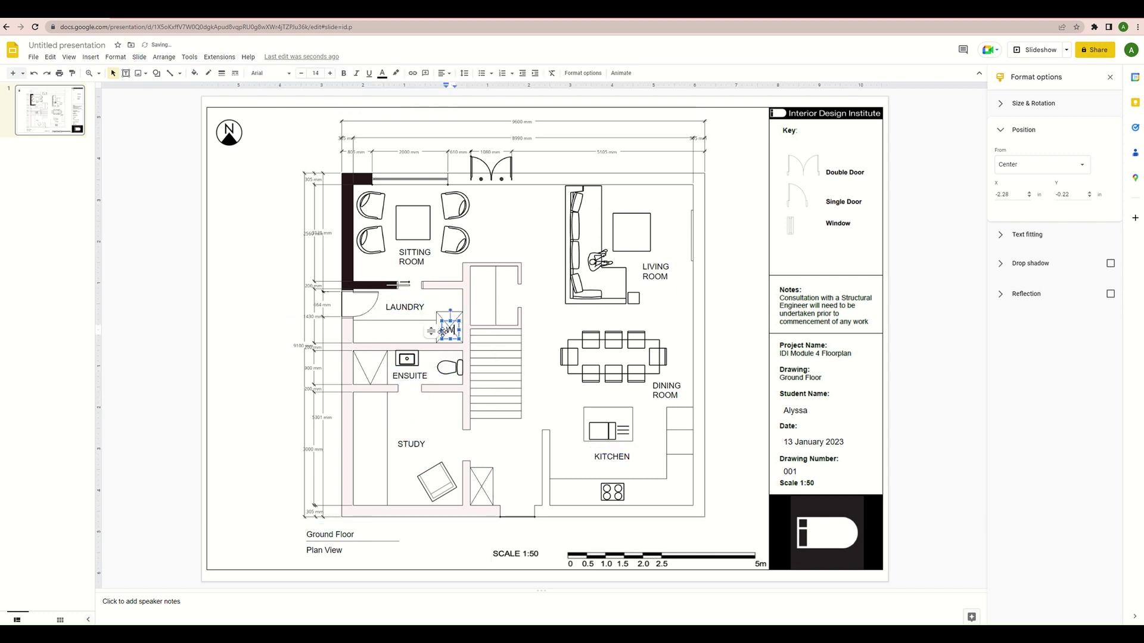
left_click_drag(438, 334, 433, 334)
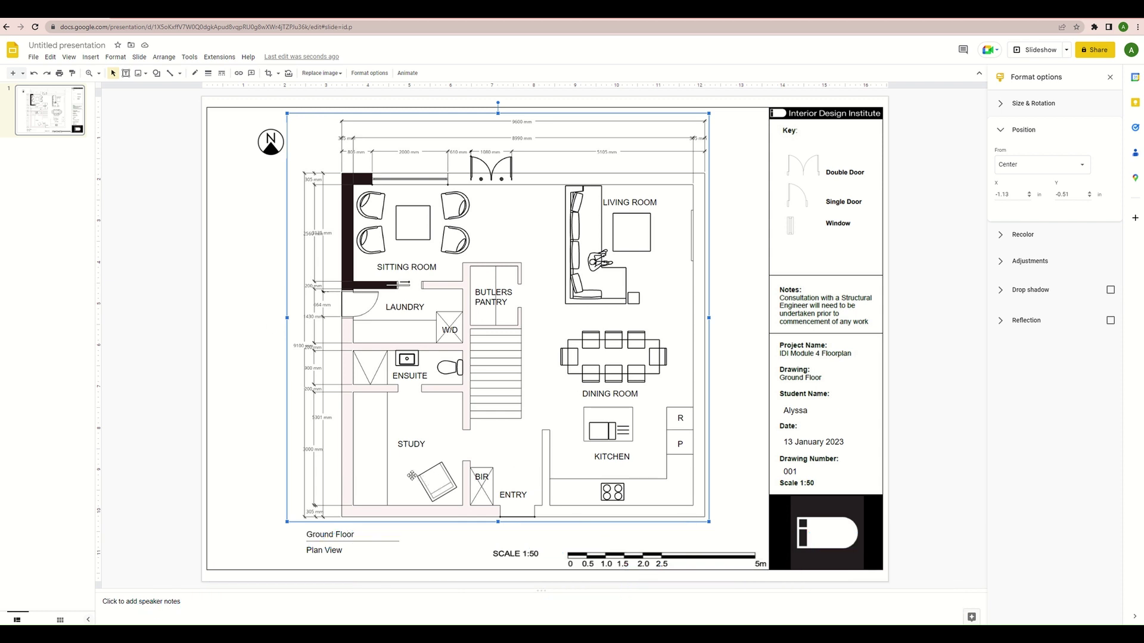
left_click(434, 484)
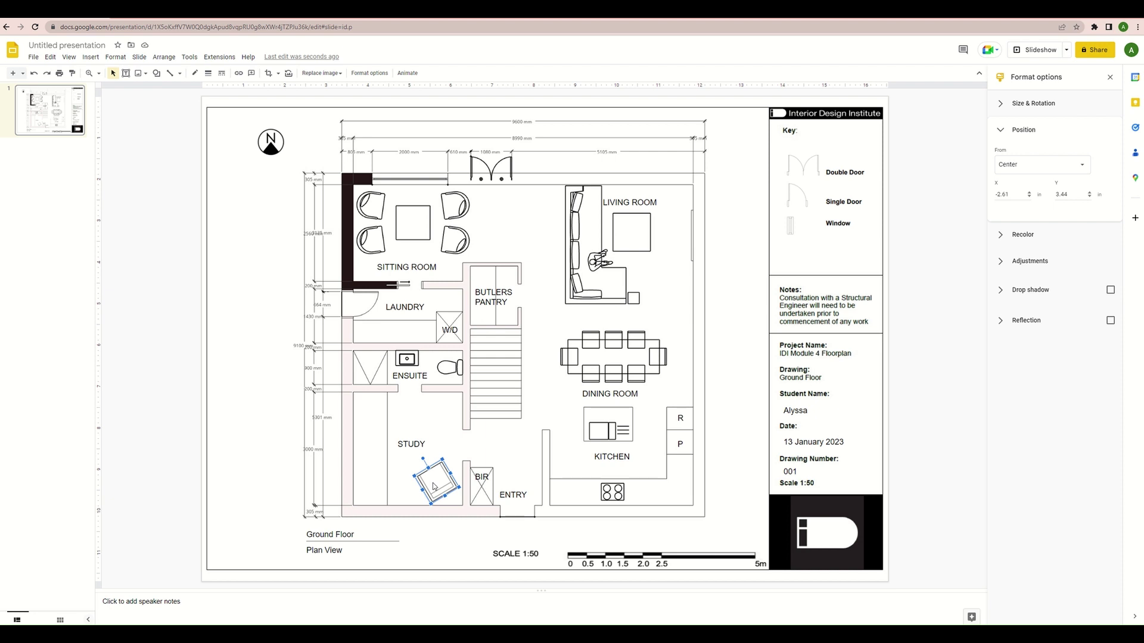
left_click(453, 447)
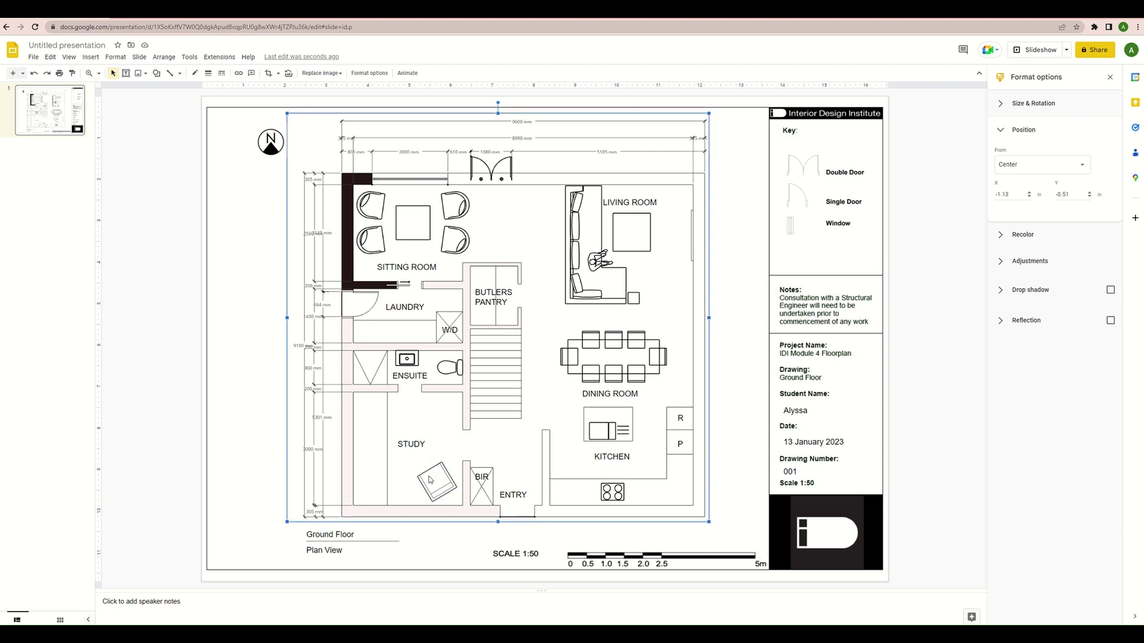
left_click(434, 490)
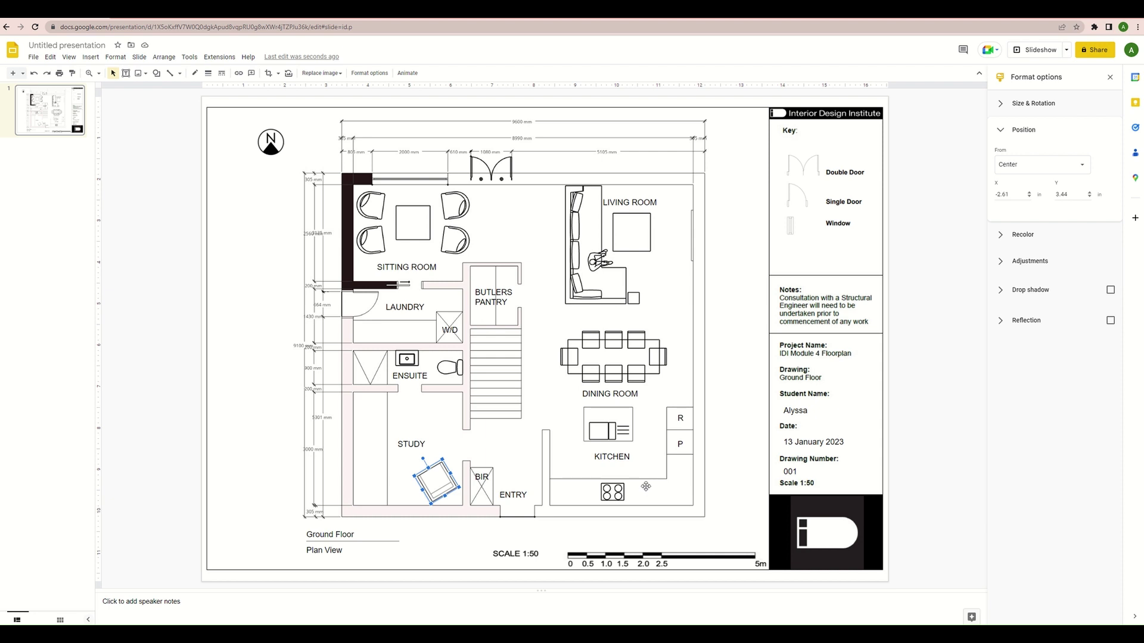
left_click(757, 403)
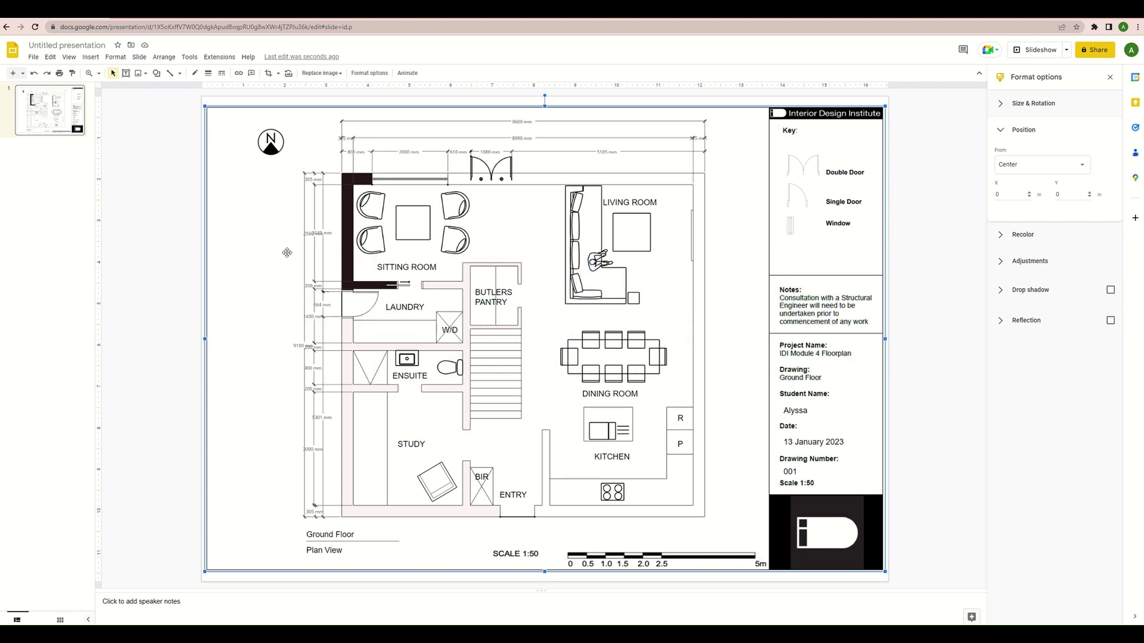
Download the finished sheet as a PDF document and open the downloaded file
left_click(33, 59)
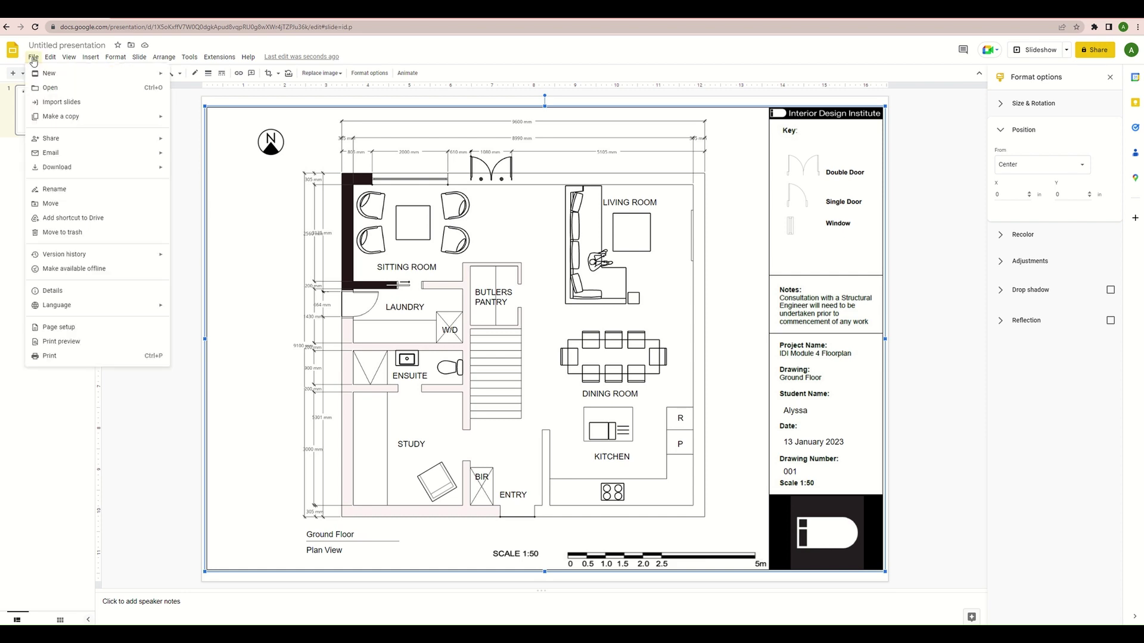
mouse_move(161, 169)
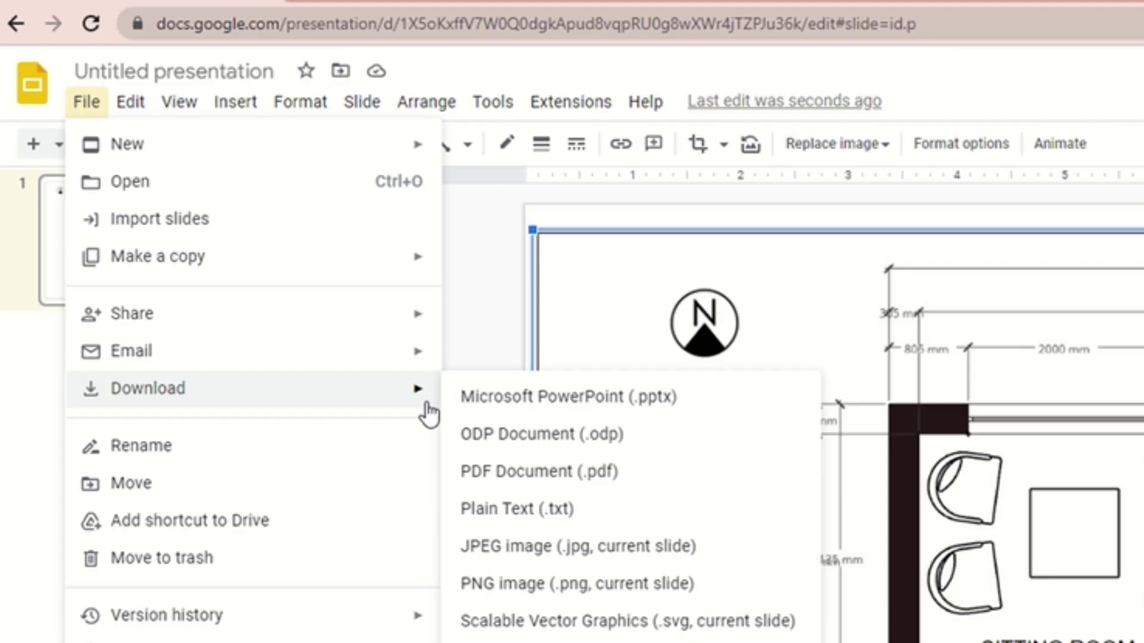
left_click(486, 473)
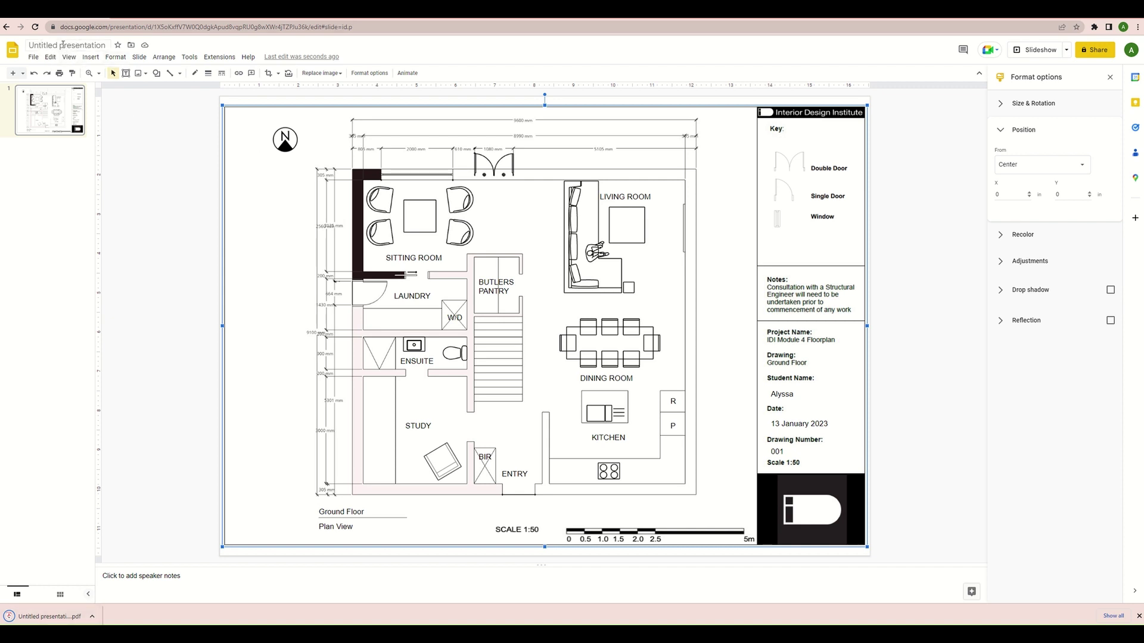
left_click(53, 620)
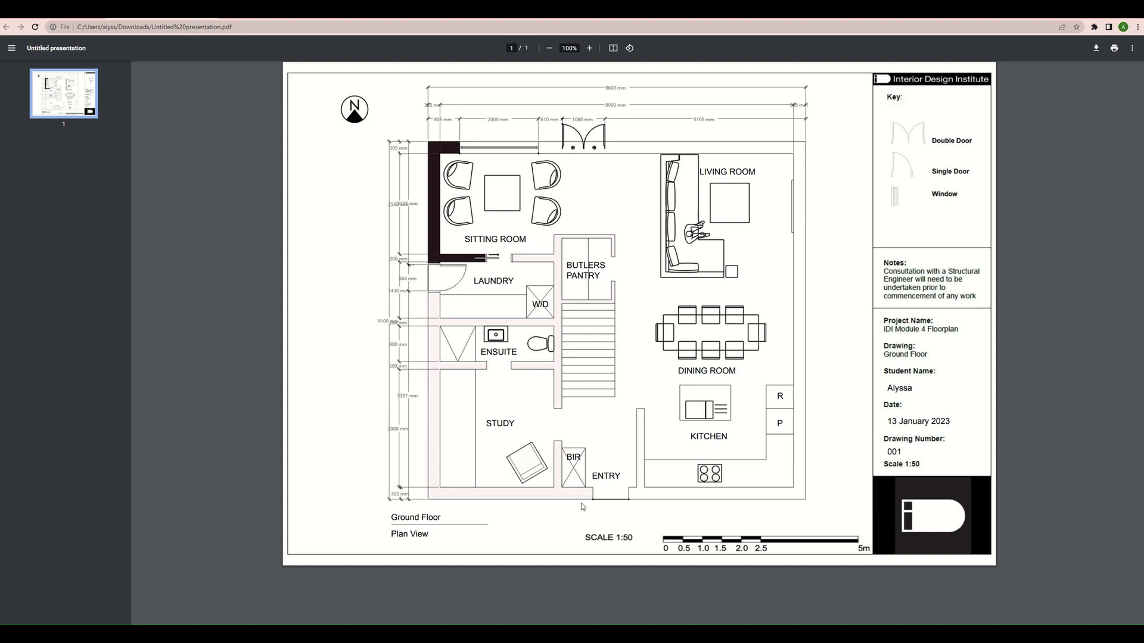
Switch to module4.pdf in Acrobat, find the Written Analysis section, highlight its instructions to read them, and return to the floor plan PDF
mouse_move(695, 634)
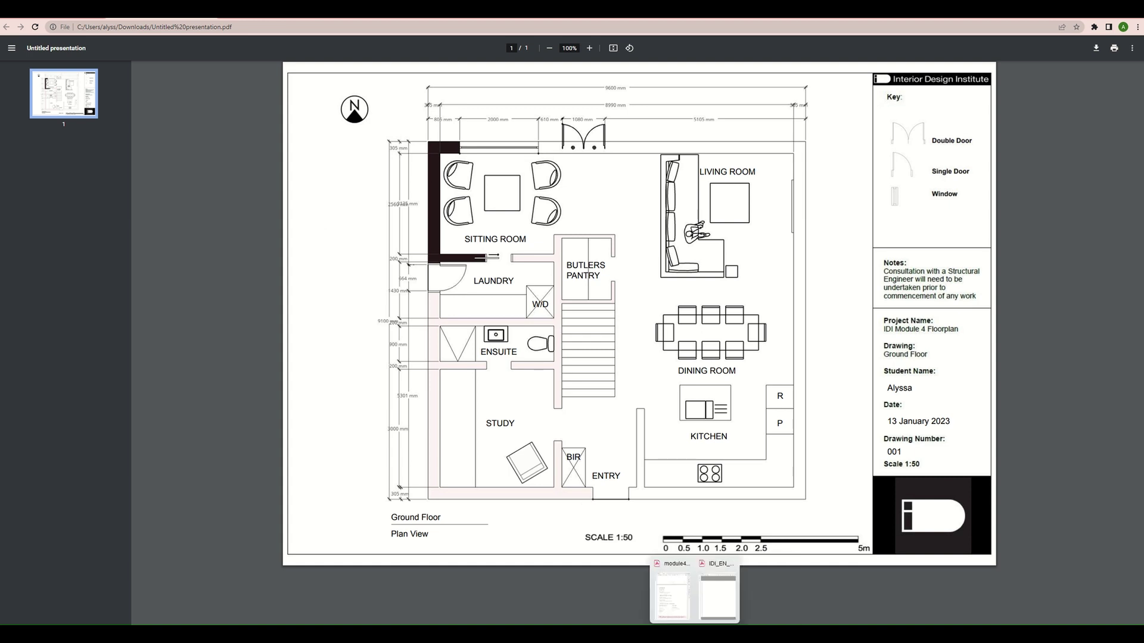
left_click(672, 596)
scroll(275, 393, "up", 1)
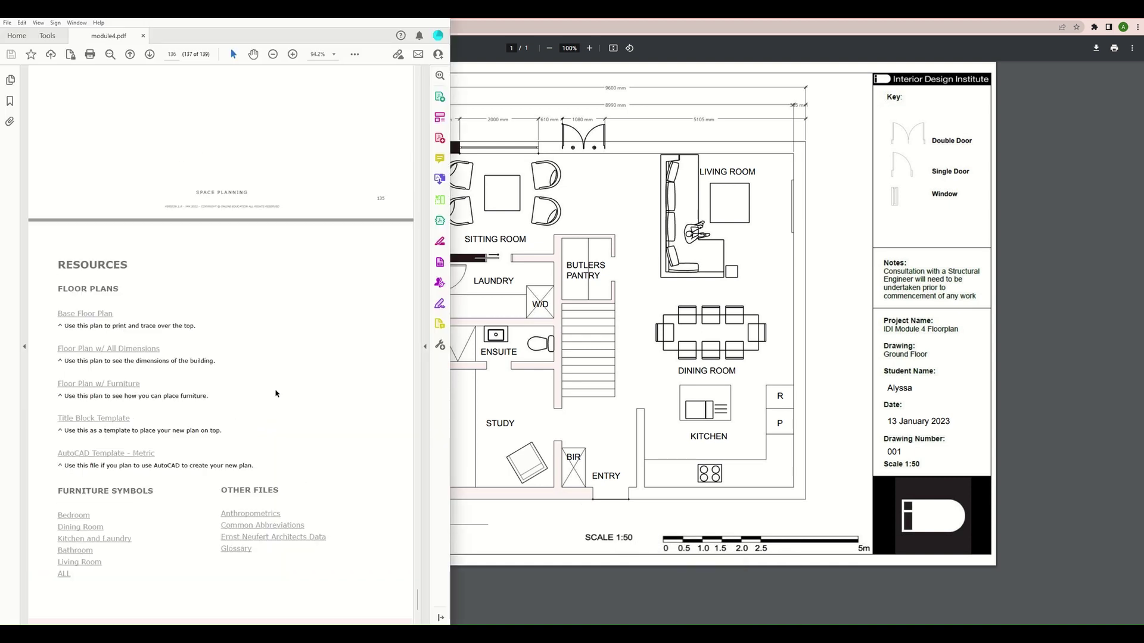
scroll(276, 394, "up", 20)
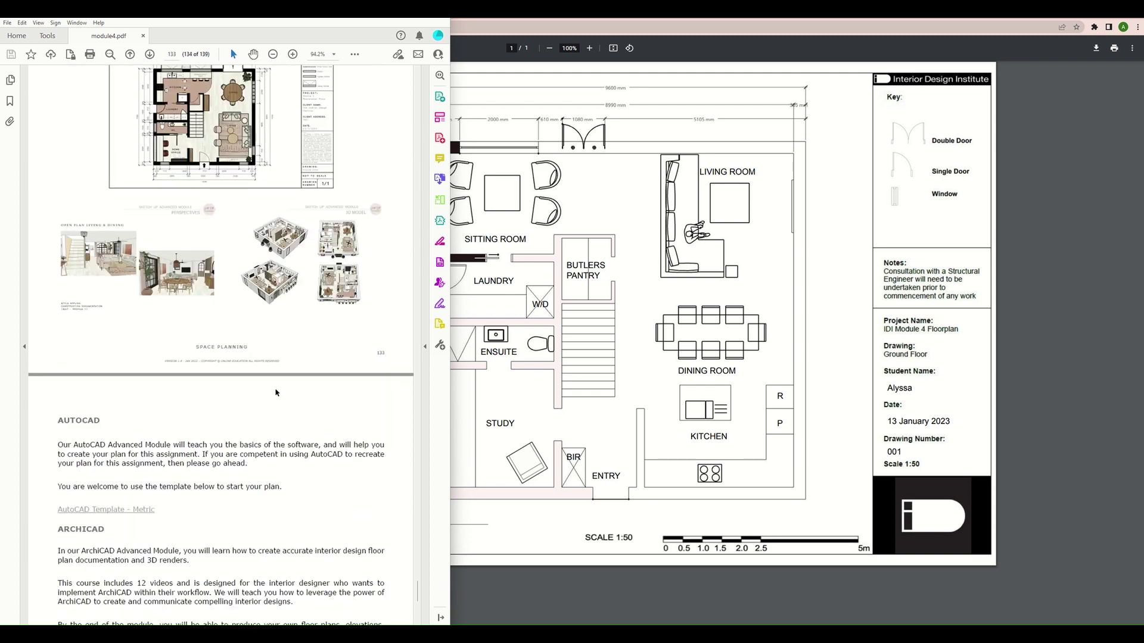
scroll(275, 393, "up", 15)
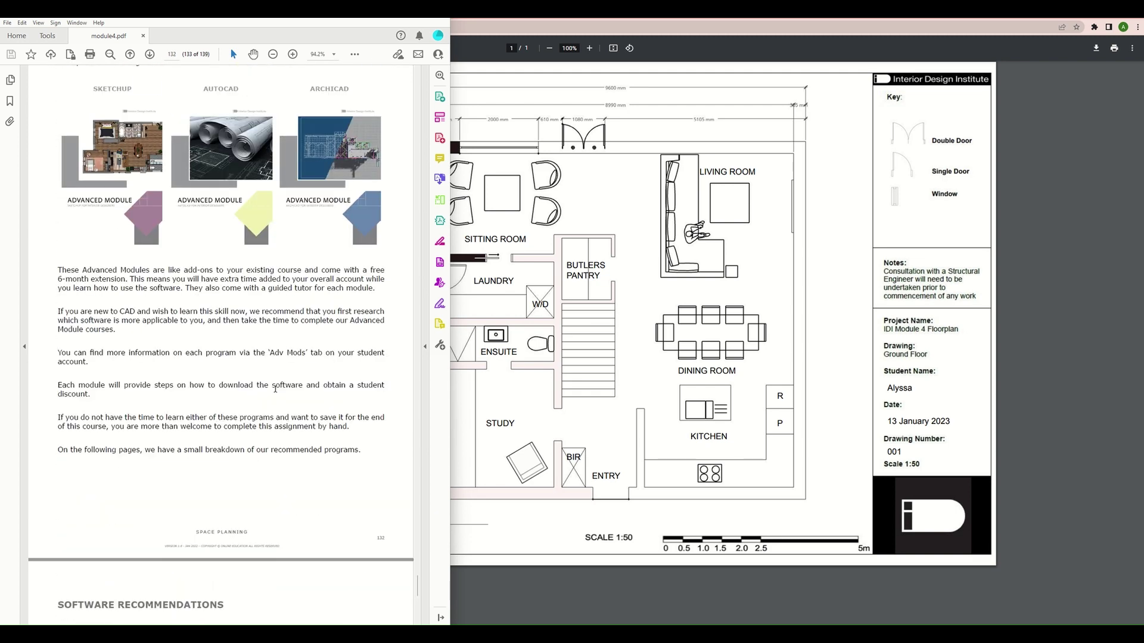
scroll(276, 389, "up", 15)
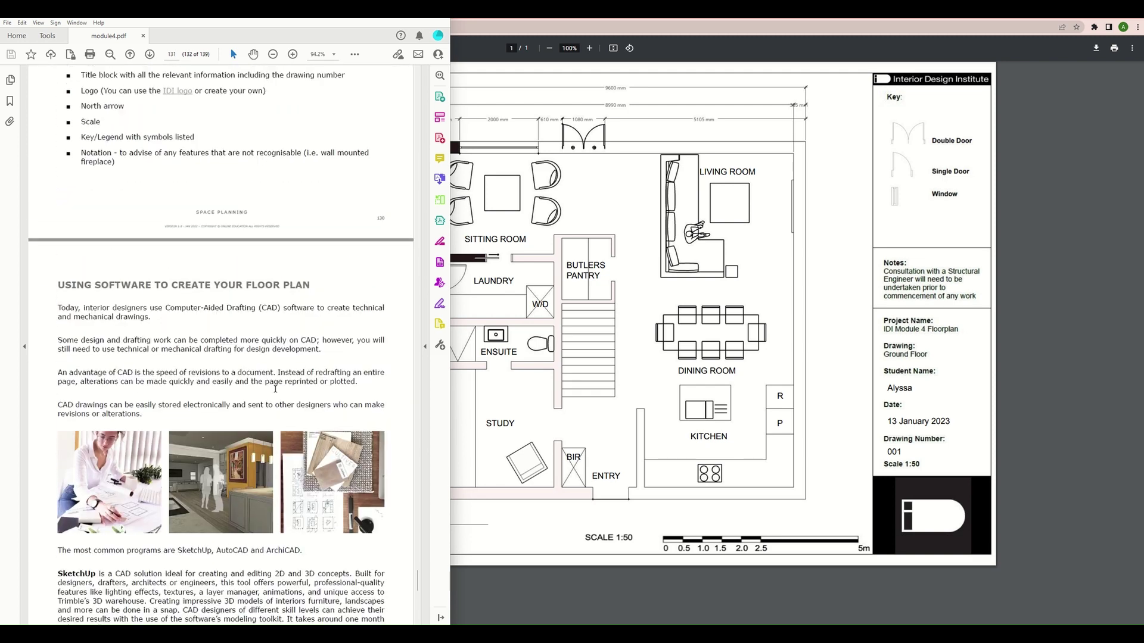
scroll(275, 389, "up", 12)
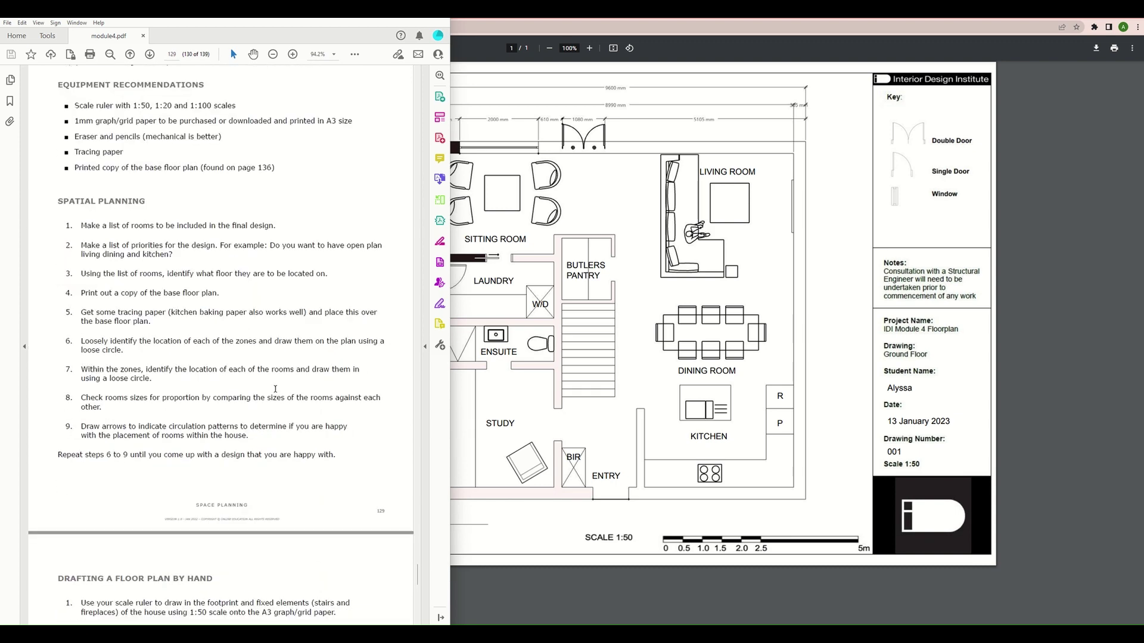
scroll(302, 388, "up", 10)
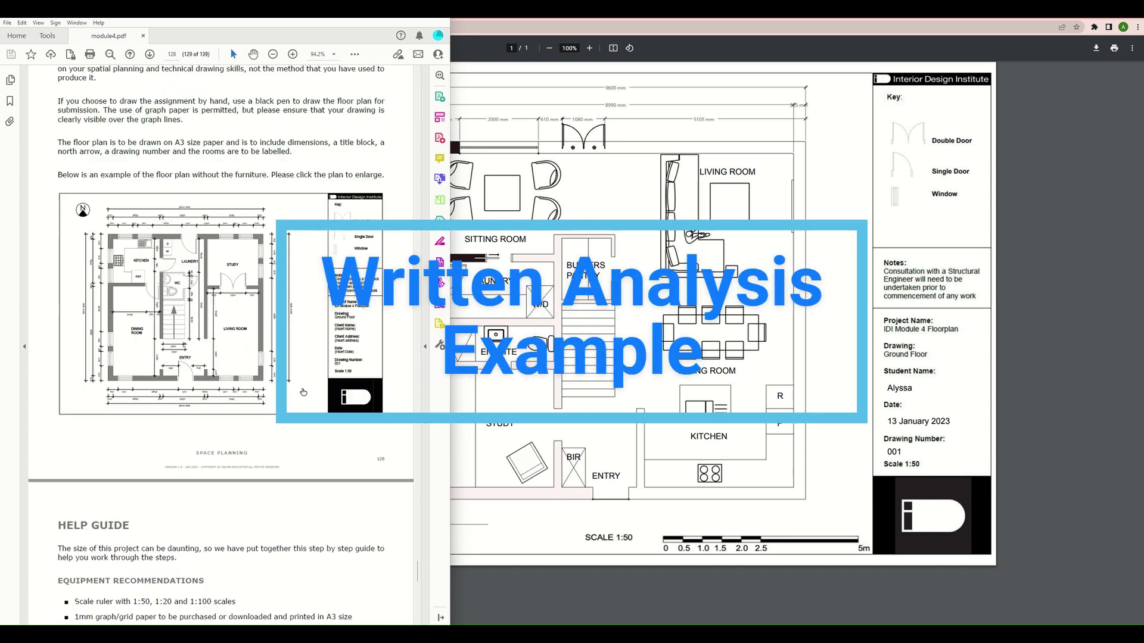
scroll(304, 392, "up", 12)
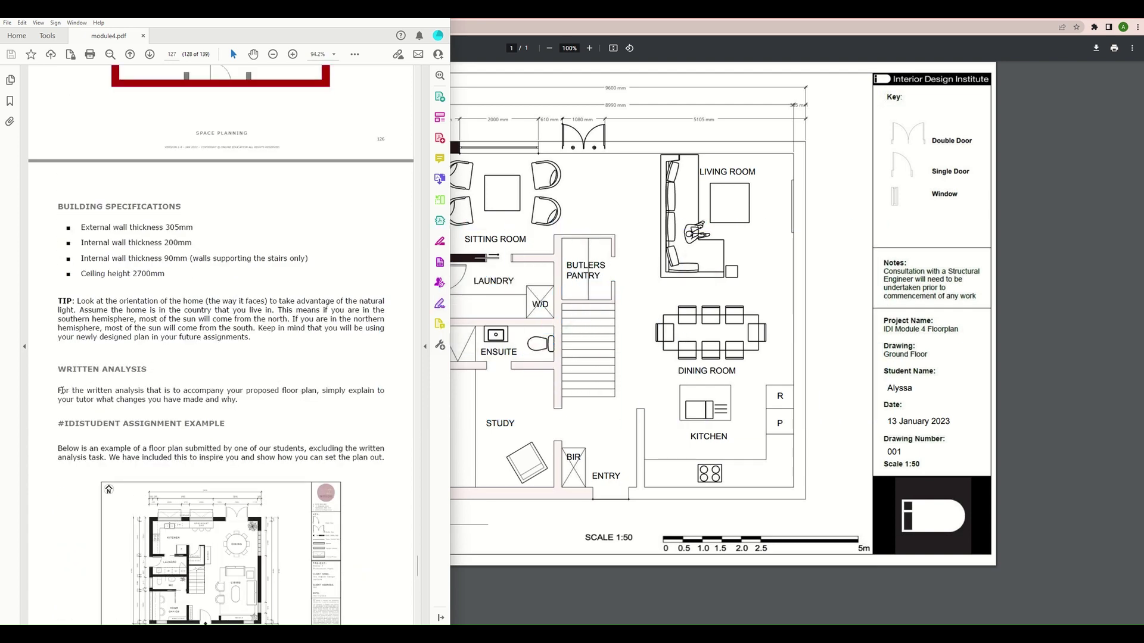
left_click_drag(61, 391, 240, 415)
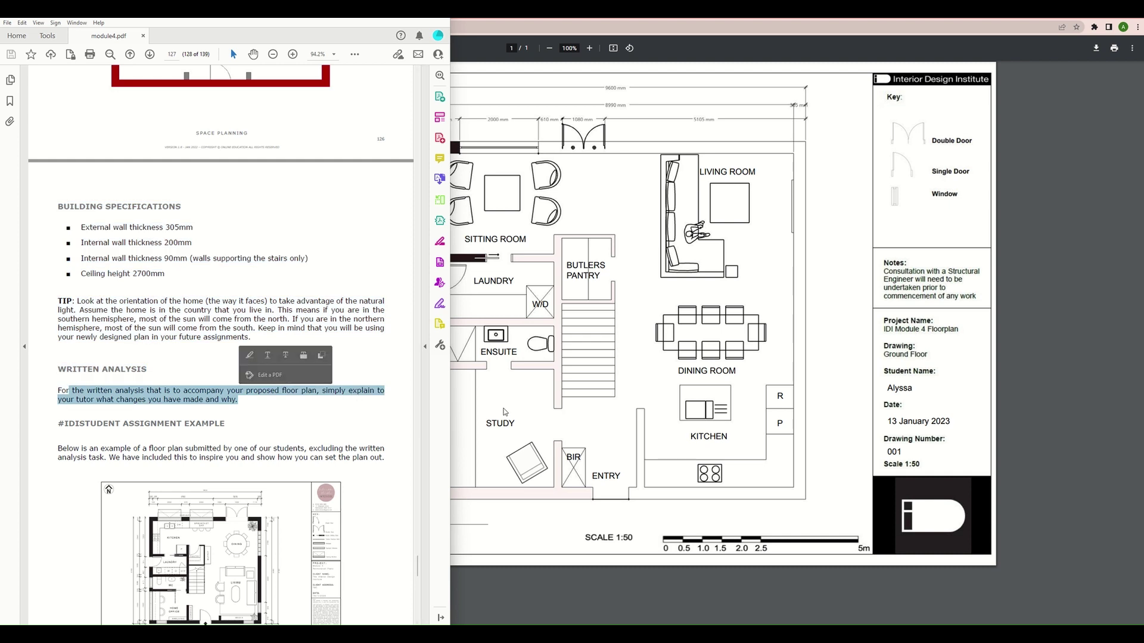
left_click(503, 410)
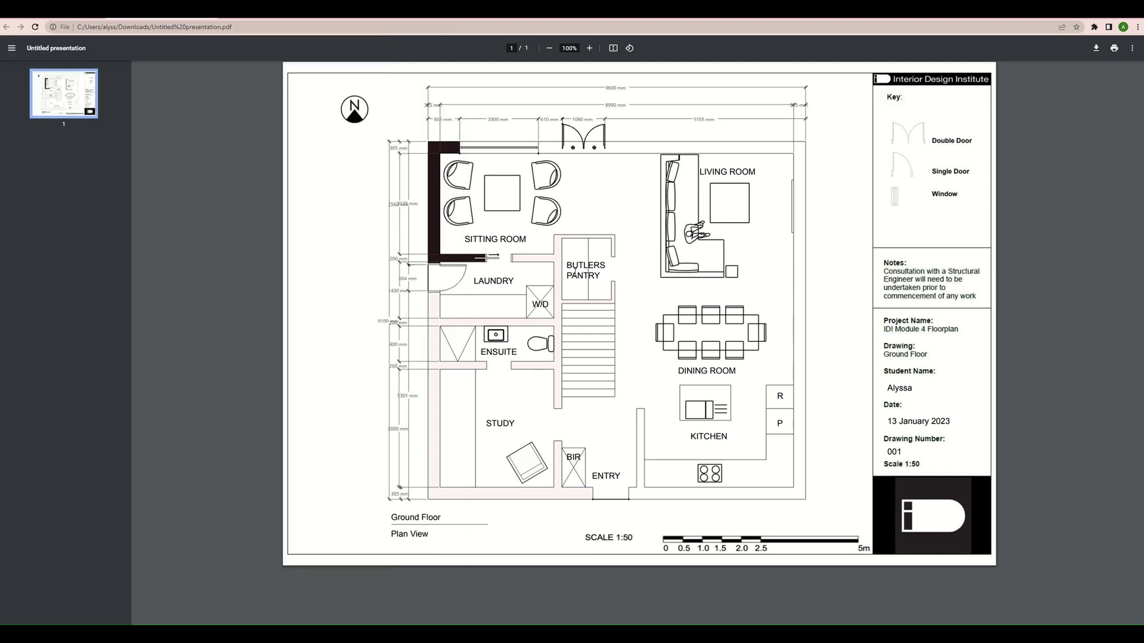